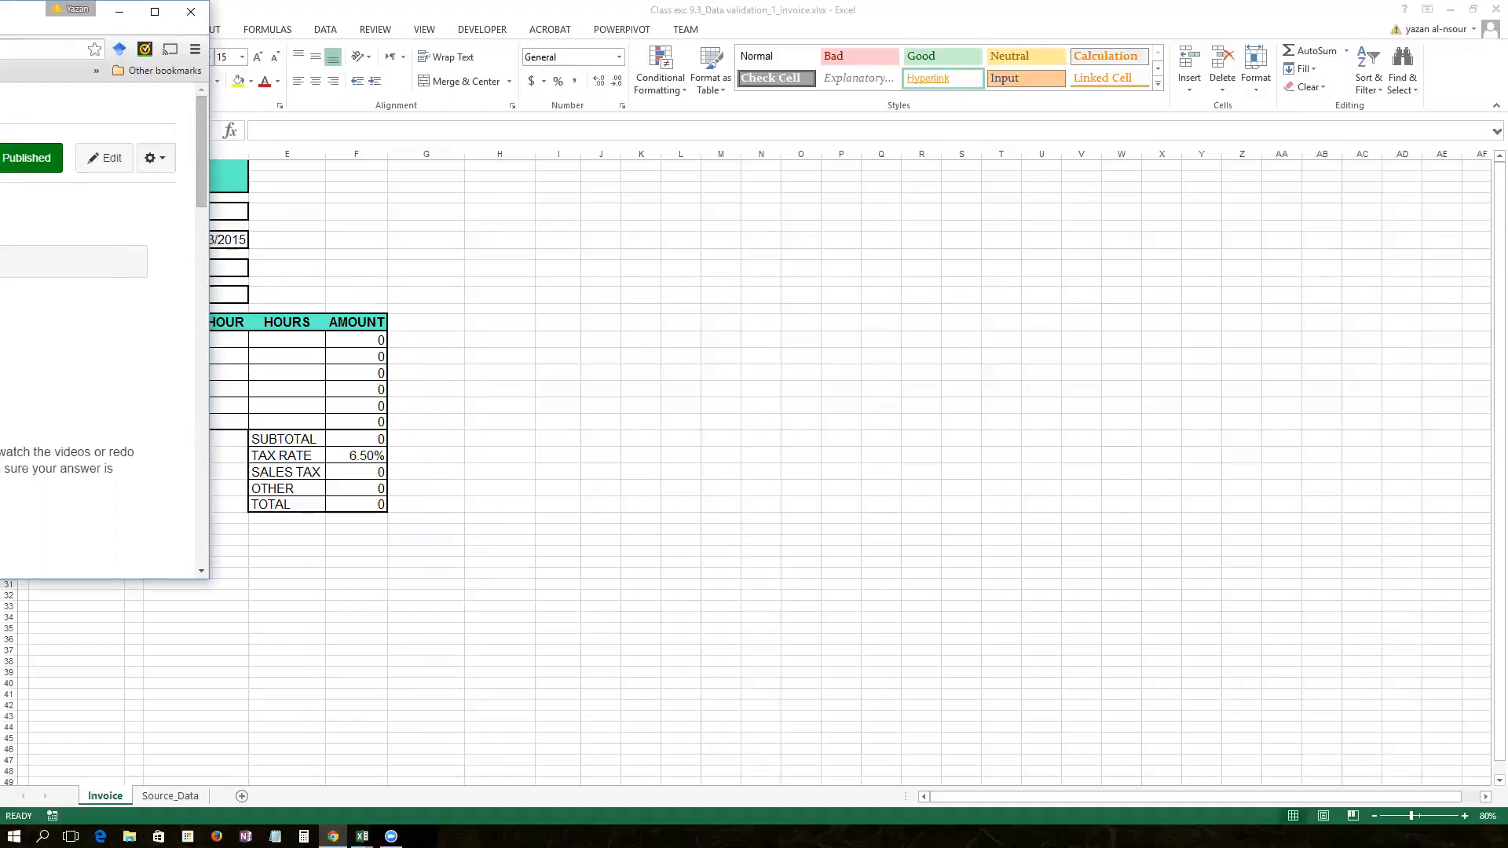
Step: Scroll the browser page, then drag Chrome off the left edge to uncover the Excel invoice
scroll(98, 330, down, 2)
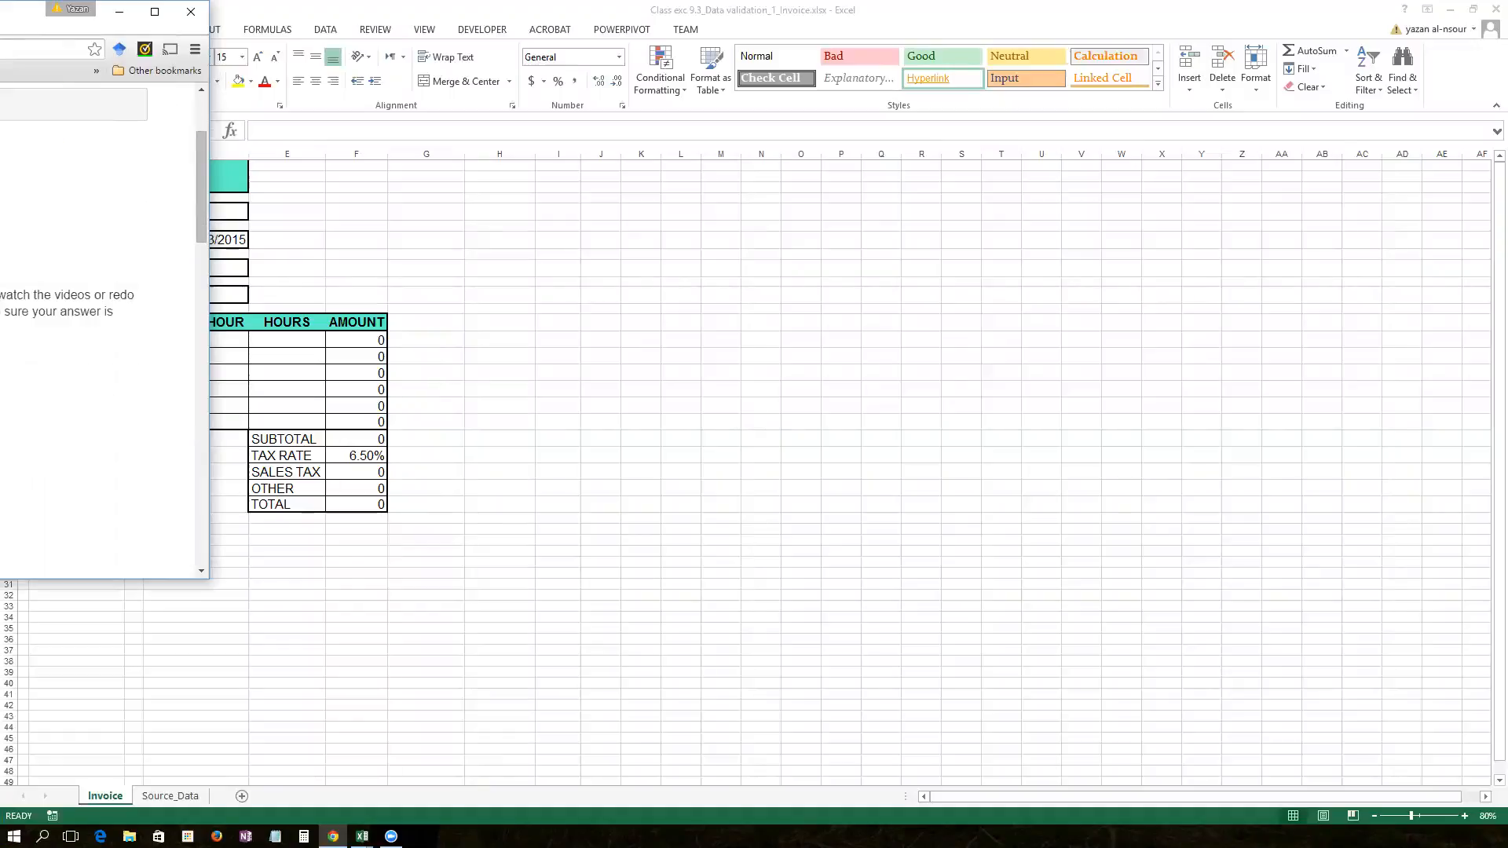
scroll(98, 330, down, 1)
scroll(98, 330, down, 1)
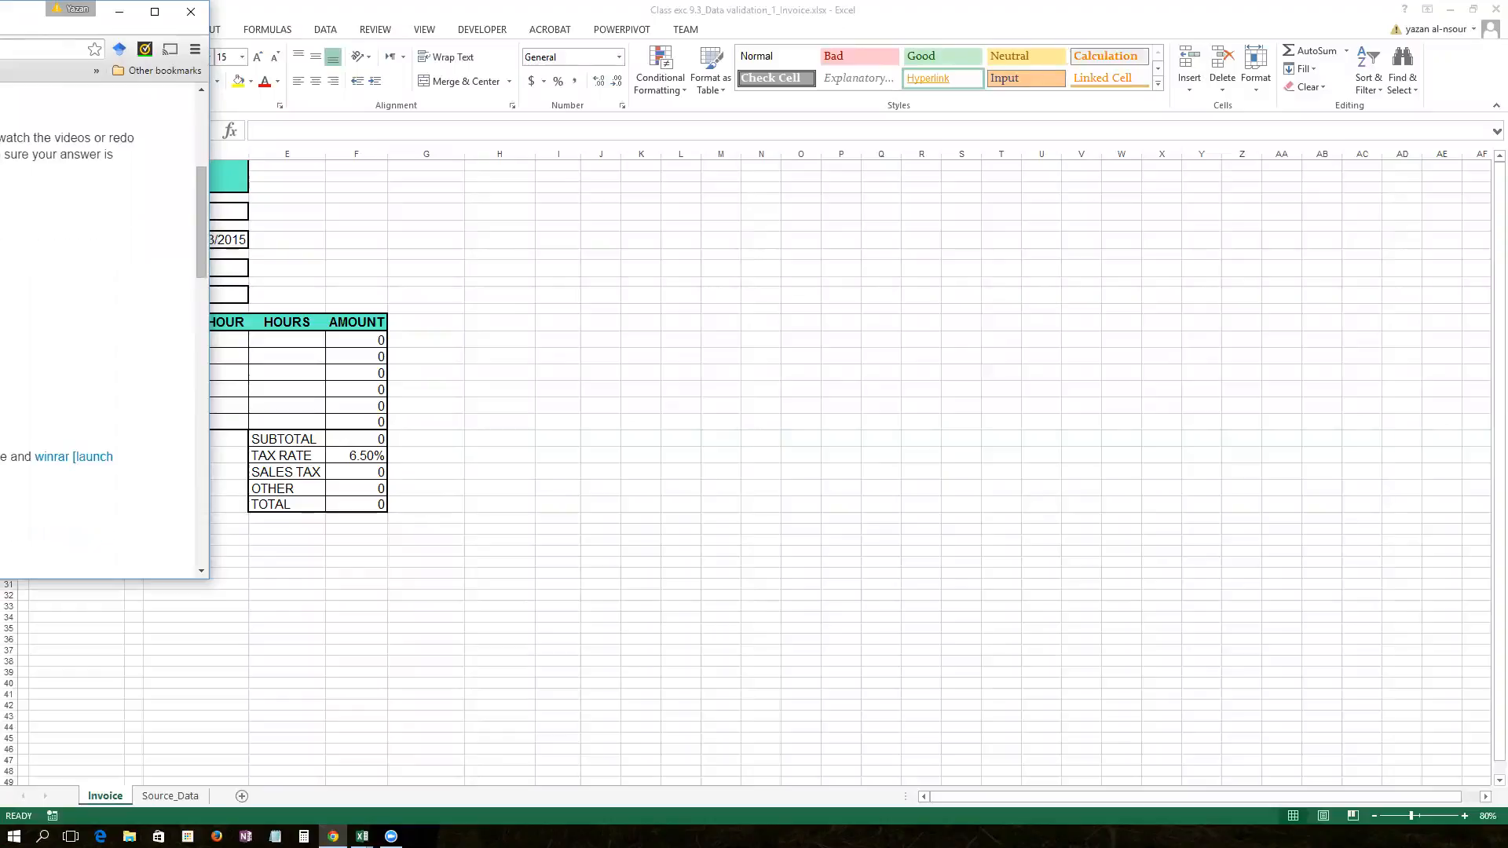
scroll(98, 330, down, 2)
scroll(98, 329, up, 3)
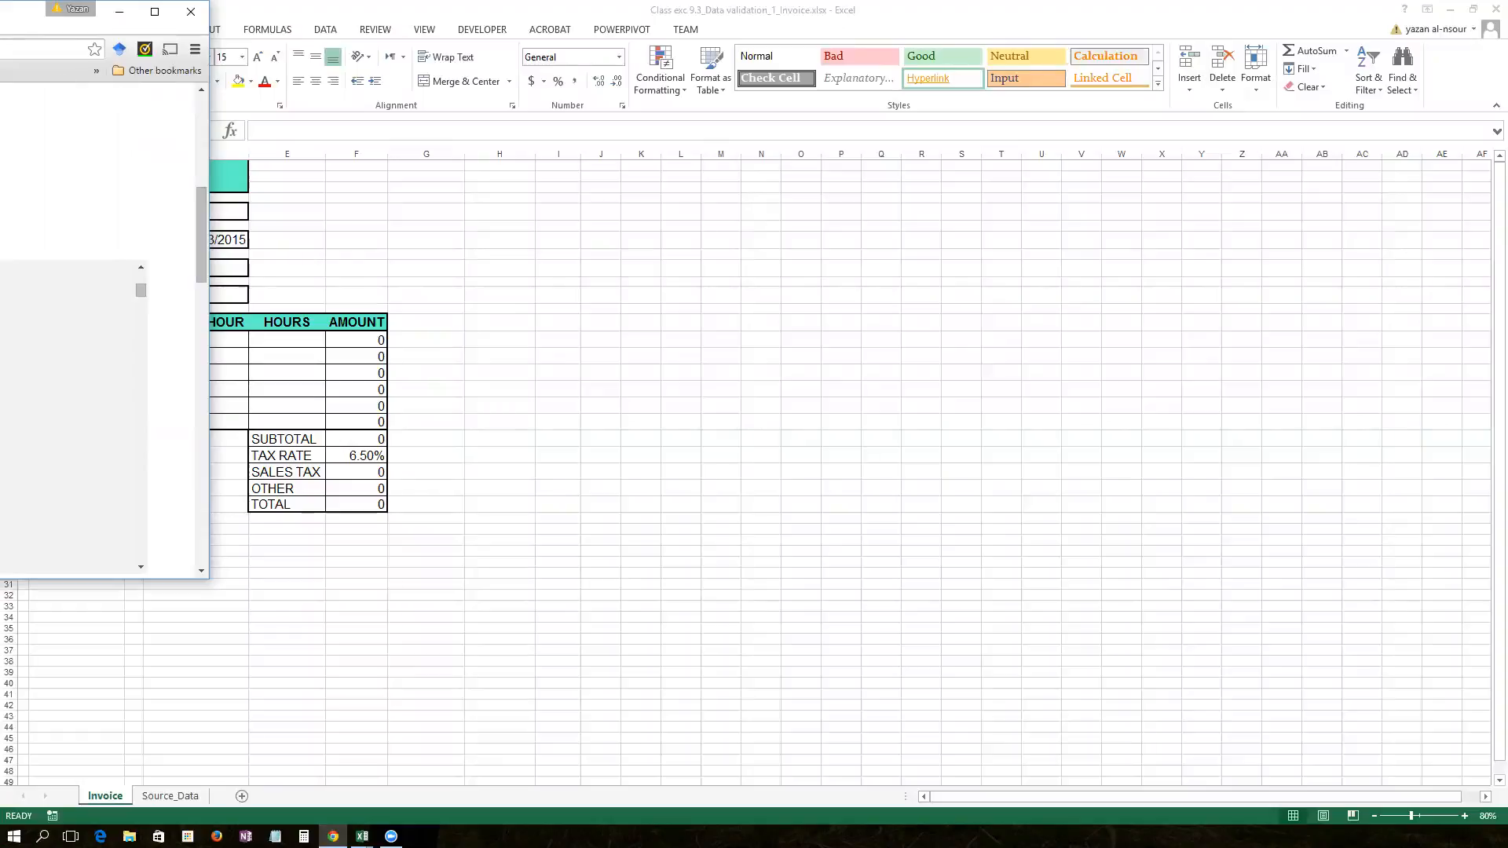
drag(25, 21, 0, 21)
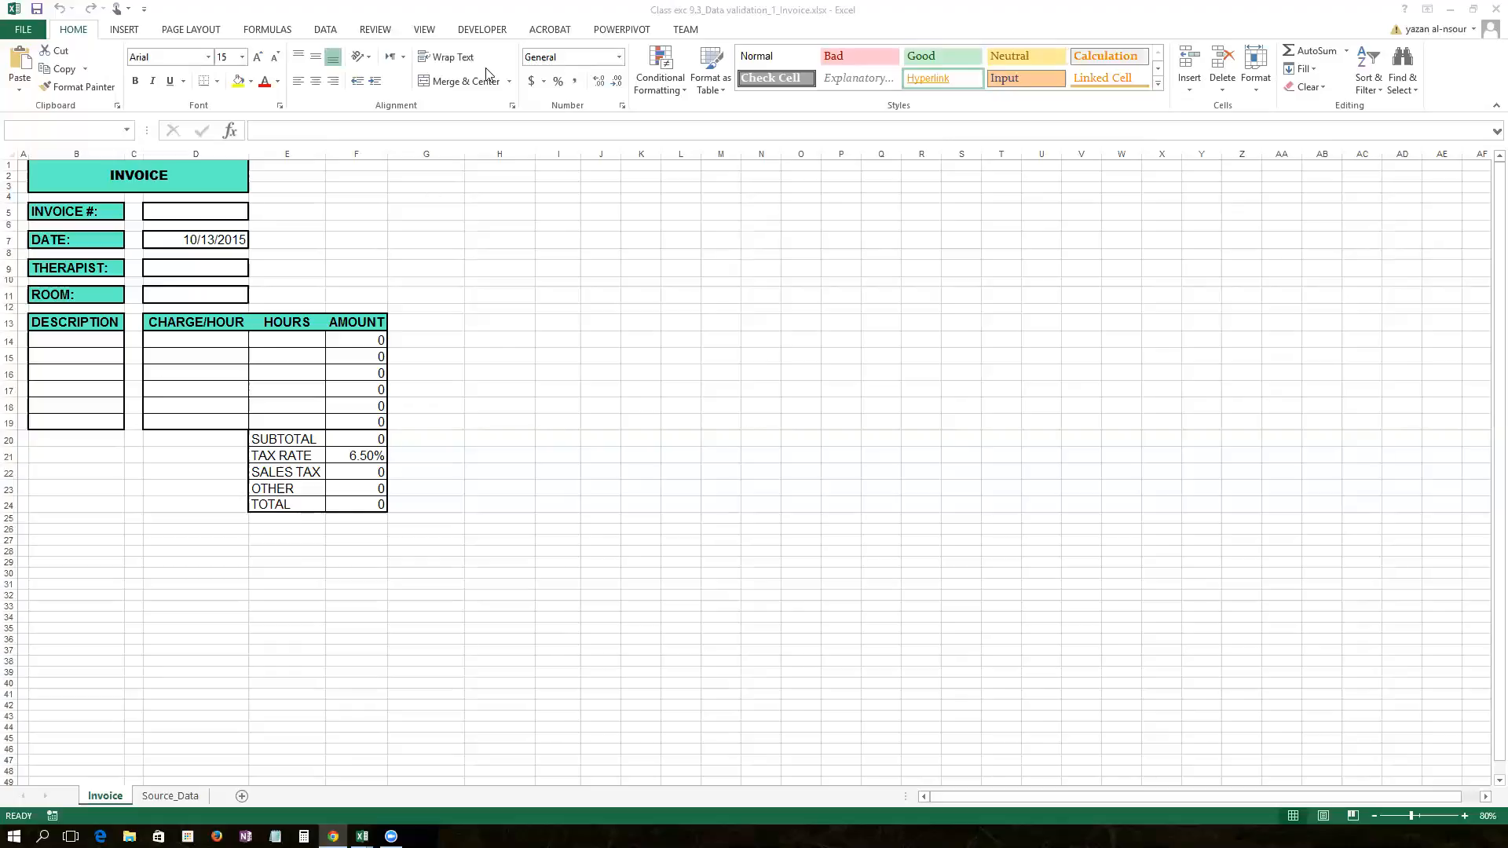
Step: Inspect the invoice number D5, date formula D7 and therapist cell D9 on the Invoice sheet
click(356, 225)
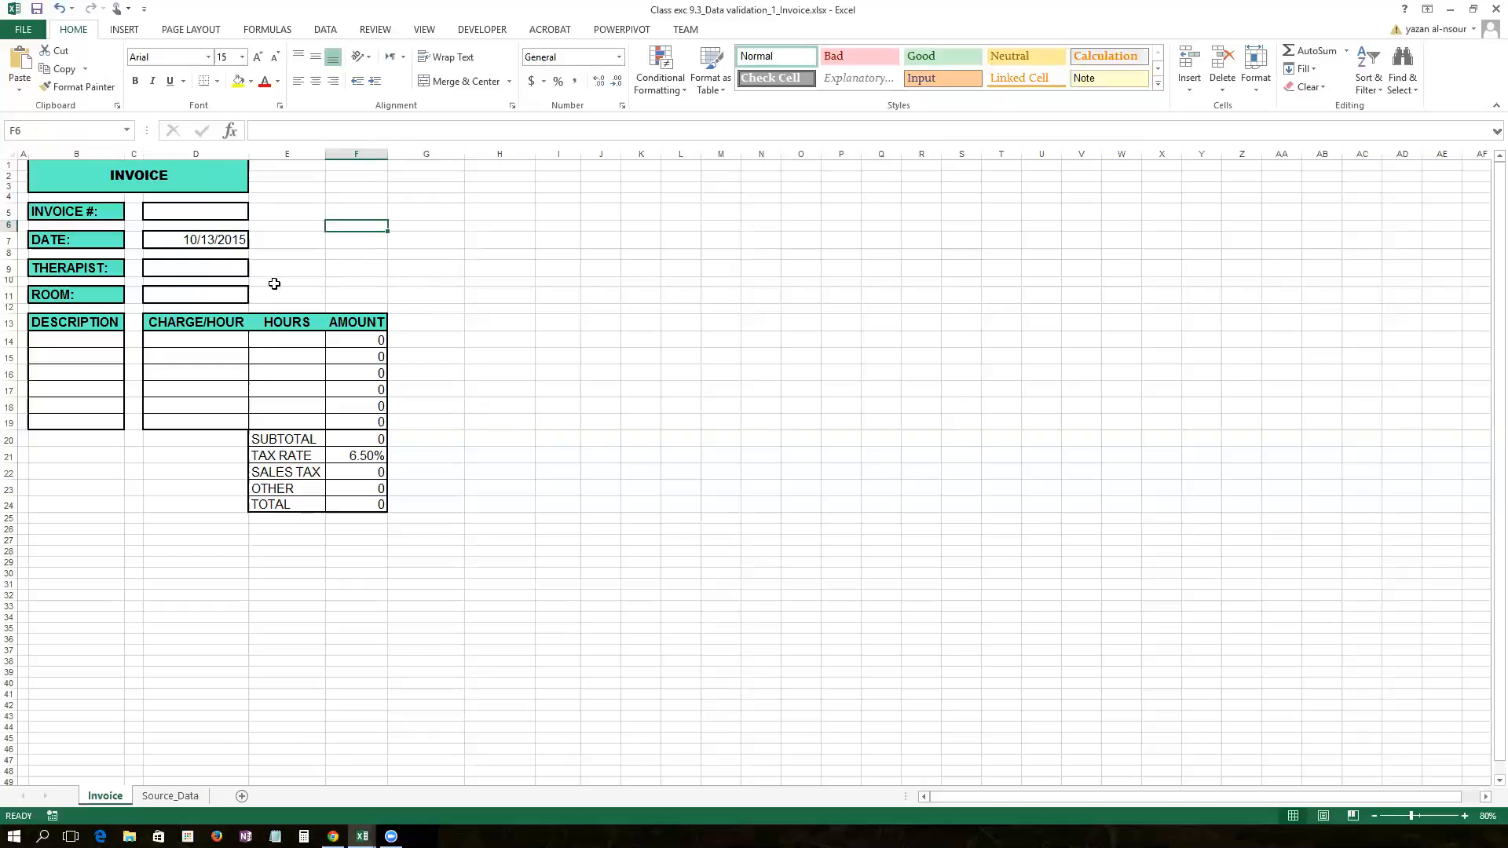
key(Down)
key(Down)
key(Down)
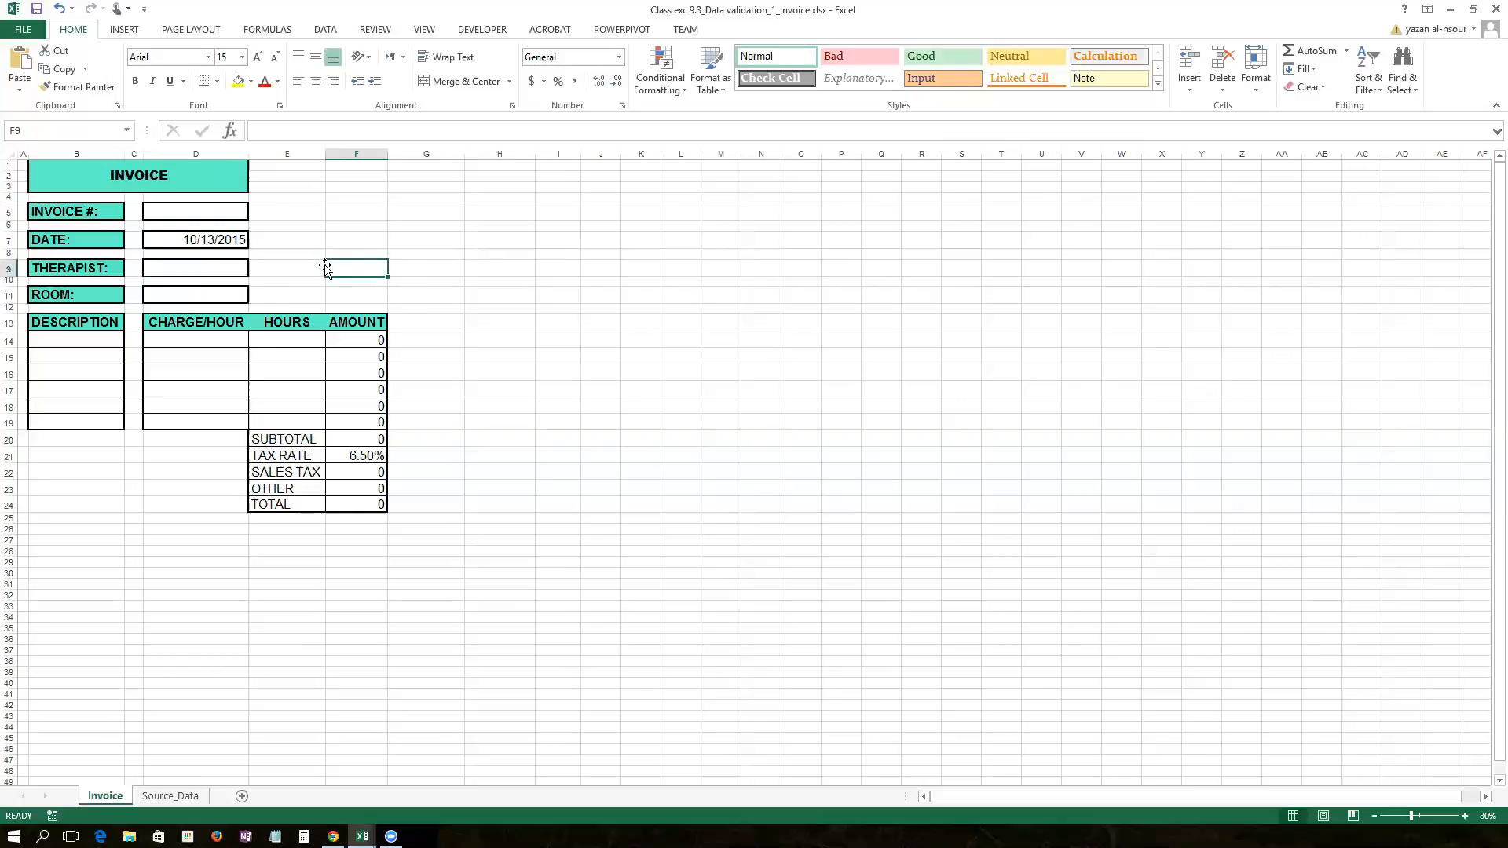
scroll(327, 266, up, 2)
scroll(327, 266, up, 3)
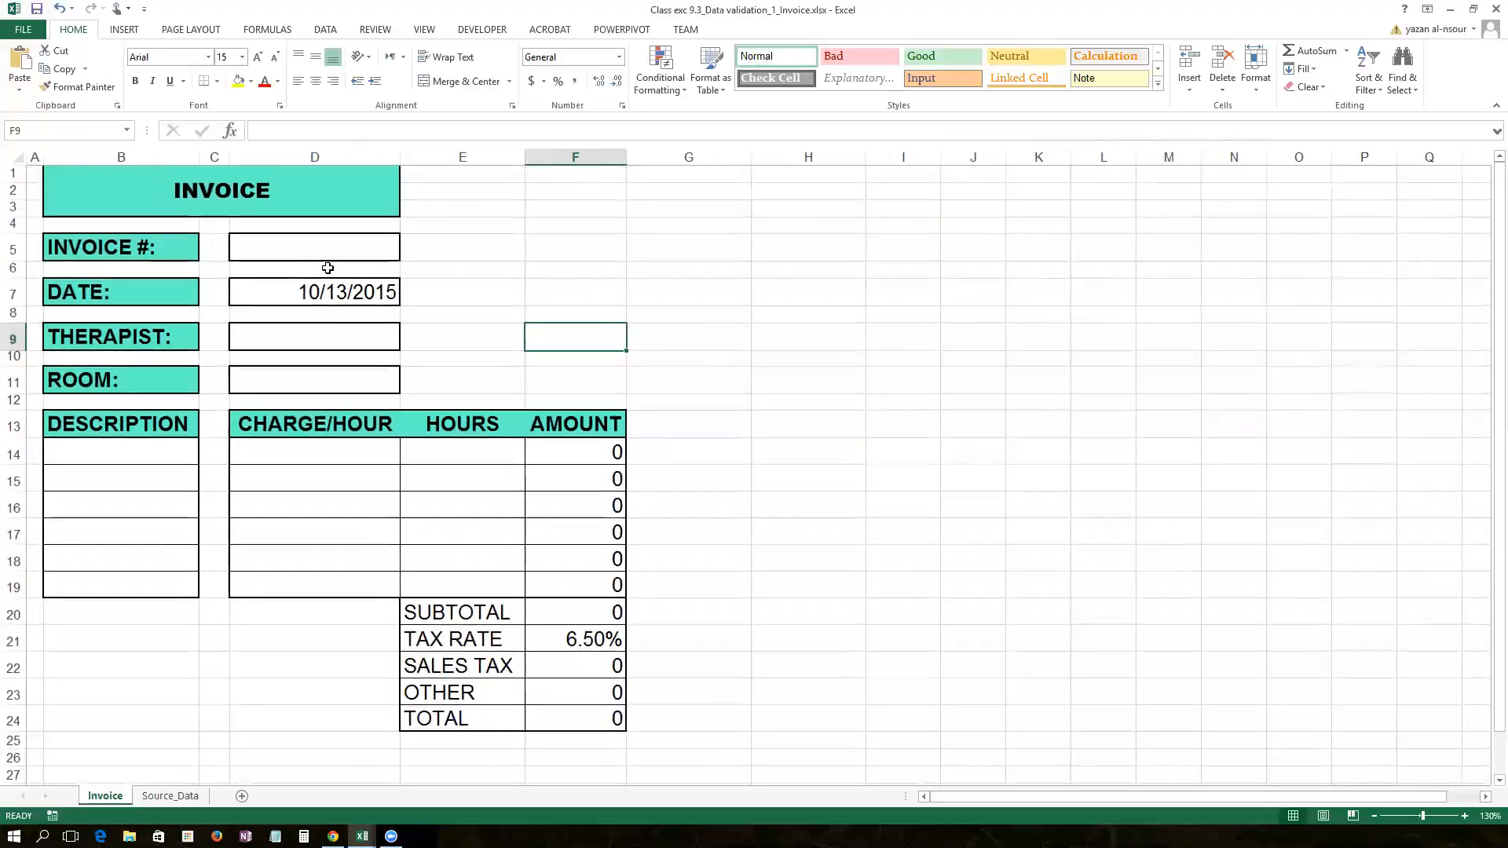
click(288, 252)
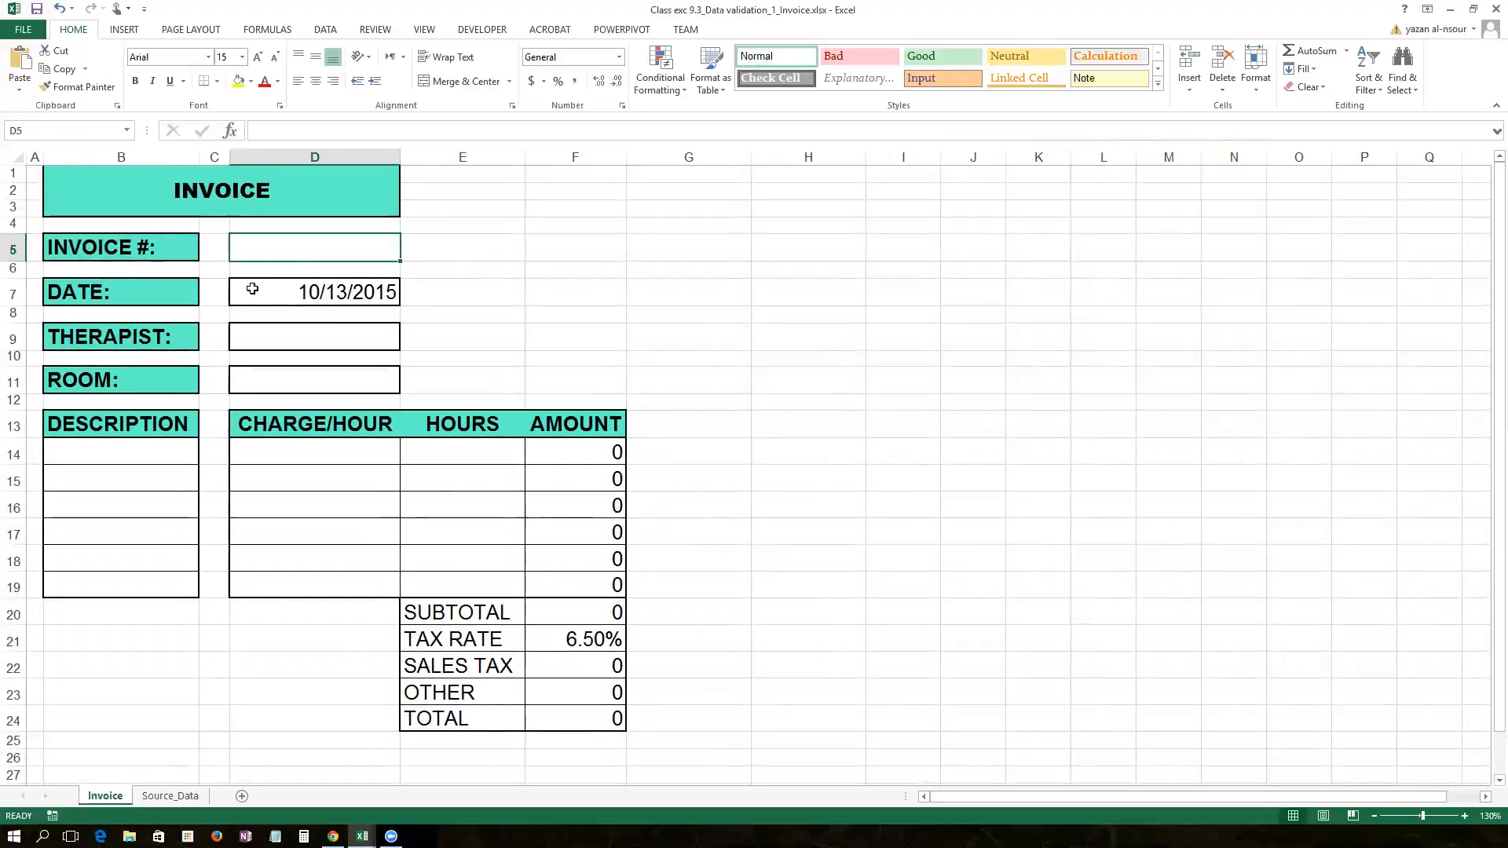
click(254, 289)
click(318, 333)
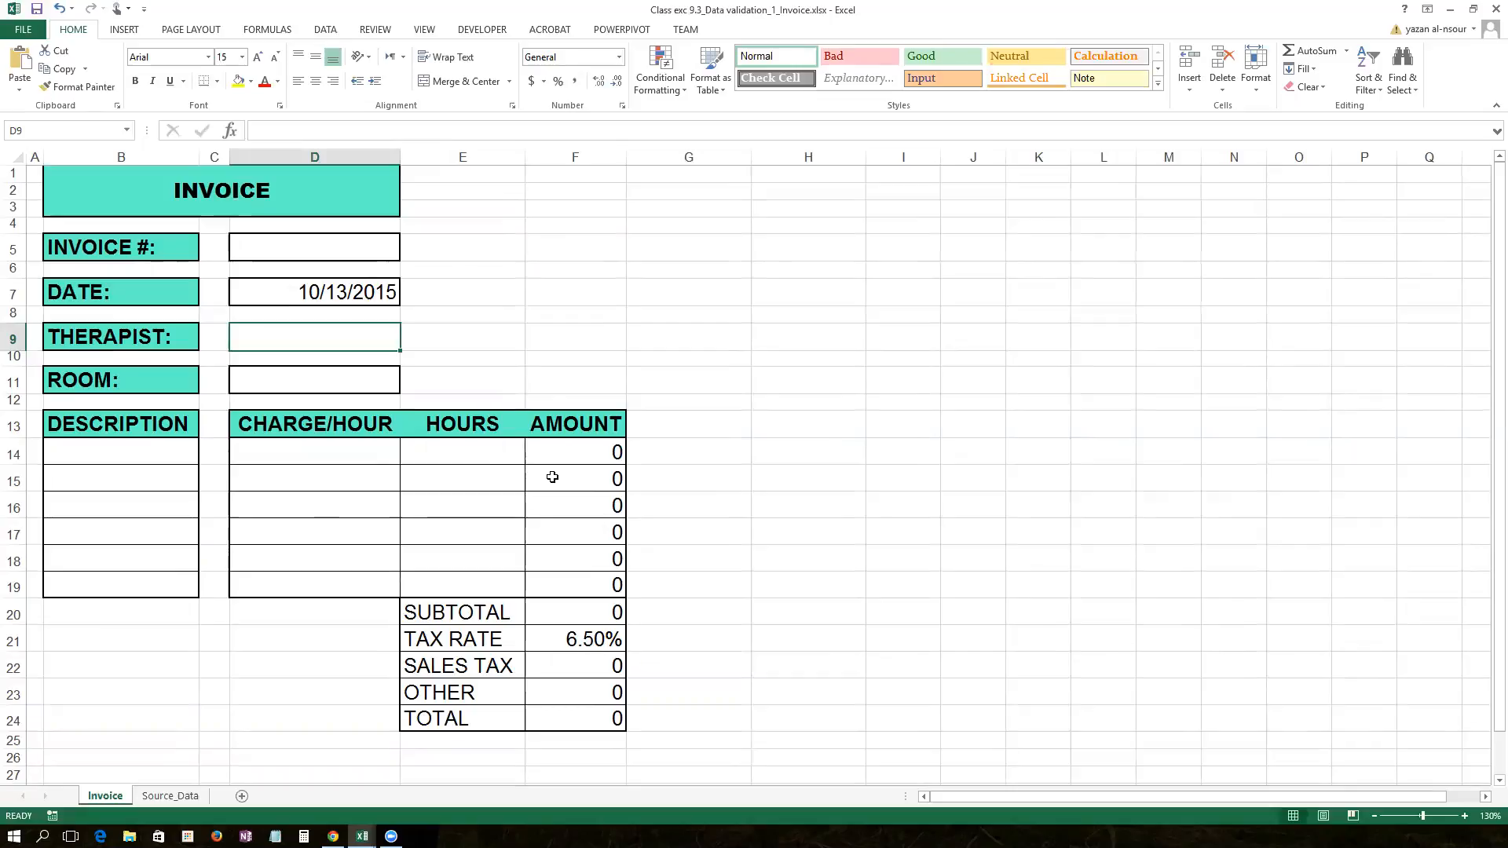
Step: Review the F14 amount, F20 subtotal, F22 sales tax and F23 OTHER cells, then open Source_Data
click(575, 458)
click(561, 619)
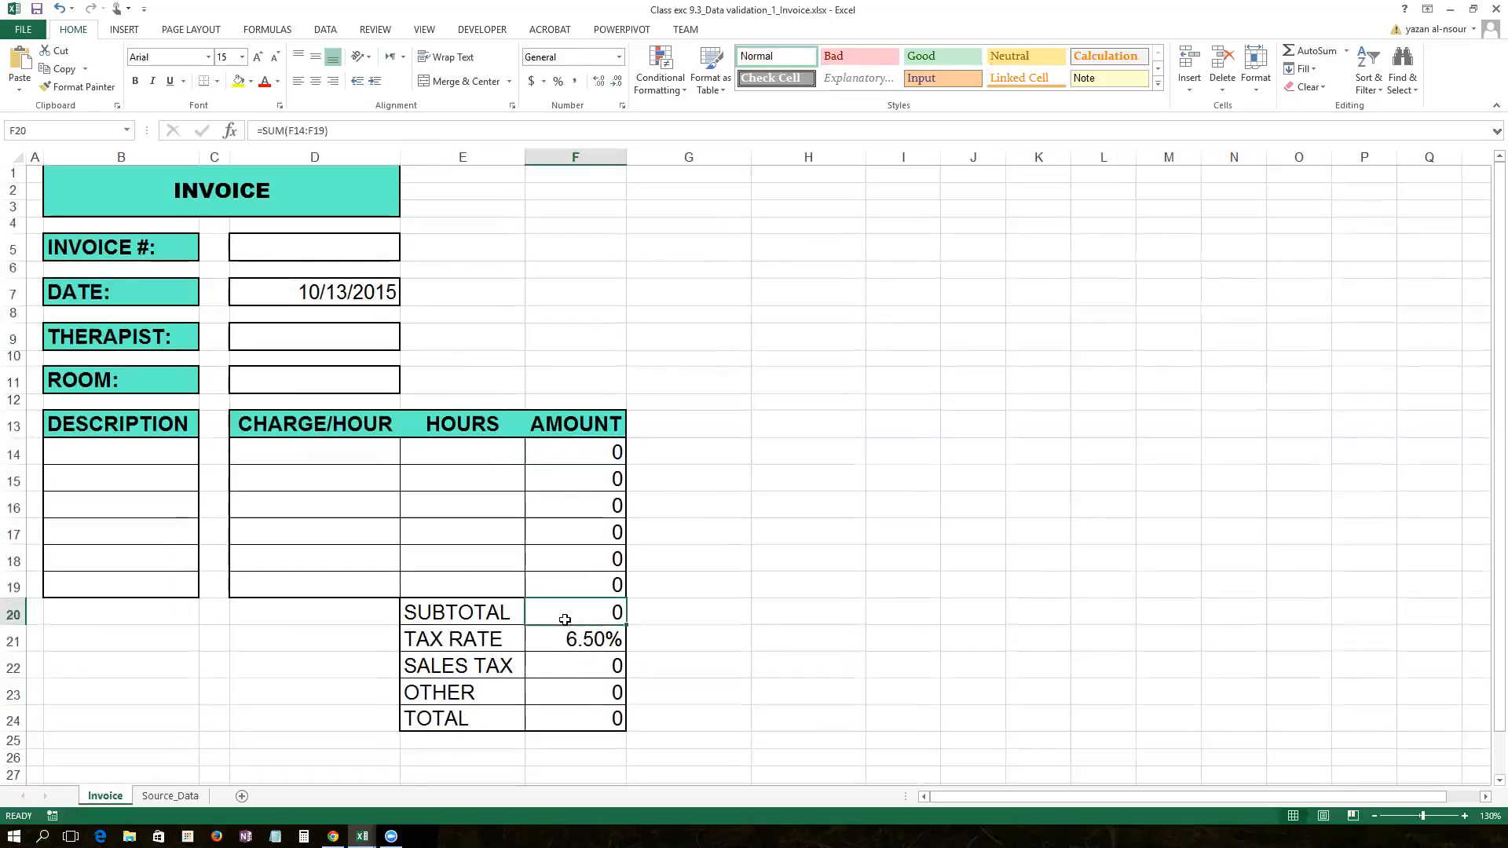
click(555, 672)
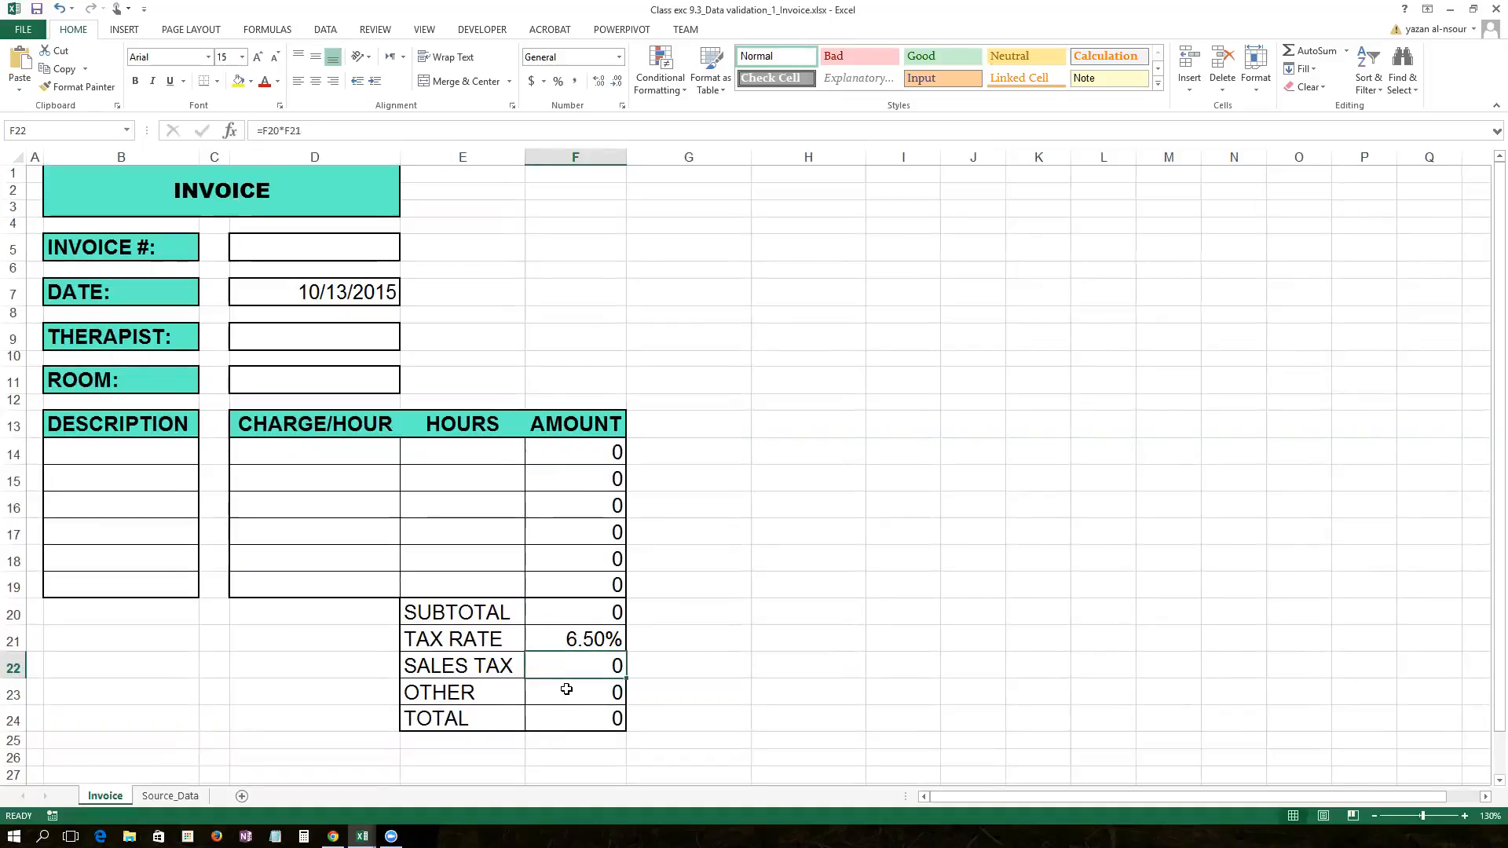
click(567, 689)
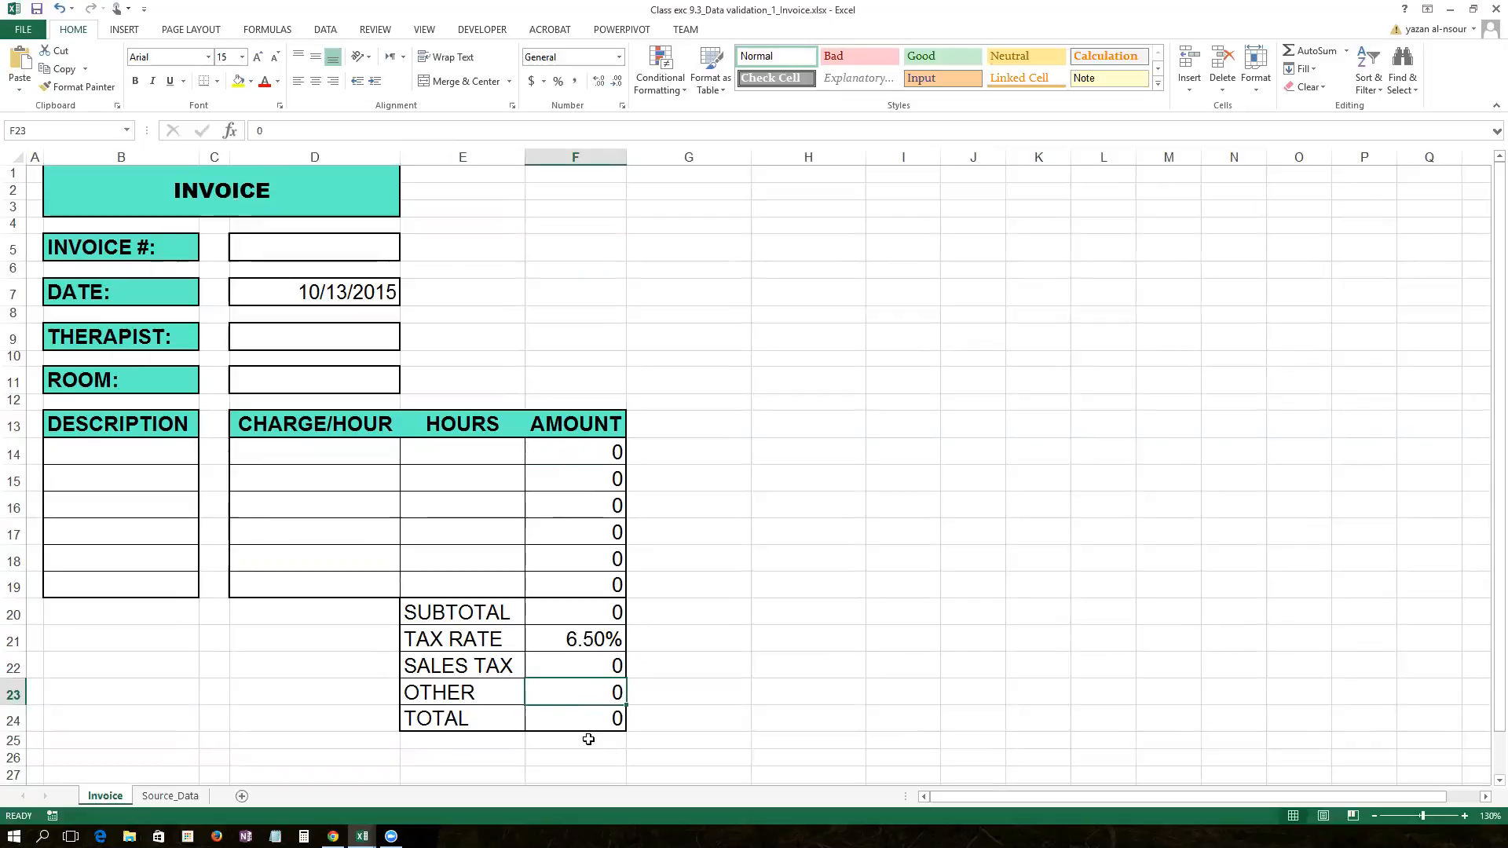
click(152, 801)
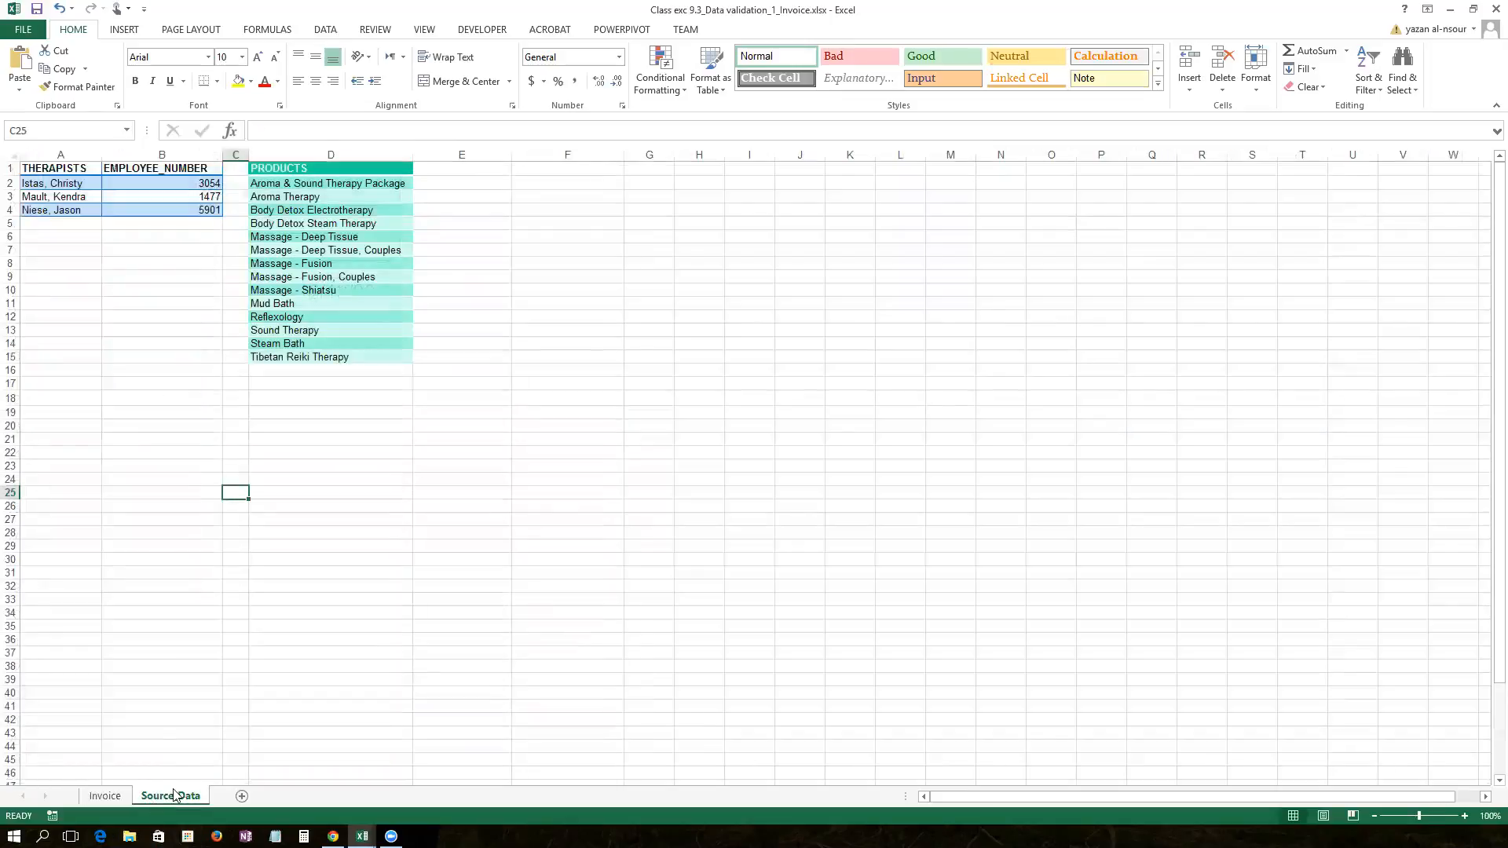
Step: Select the therapist table A2:B4 and the ProductList range D2:D15, then bring up File Explorer
ctrl+scroll(233, 403, up, 4)
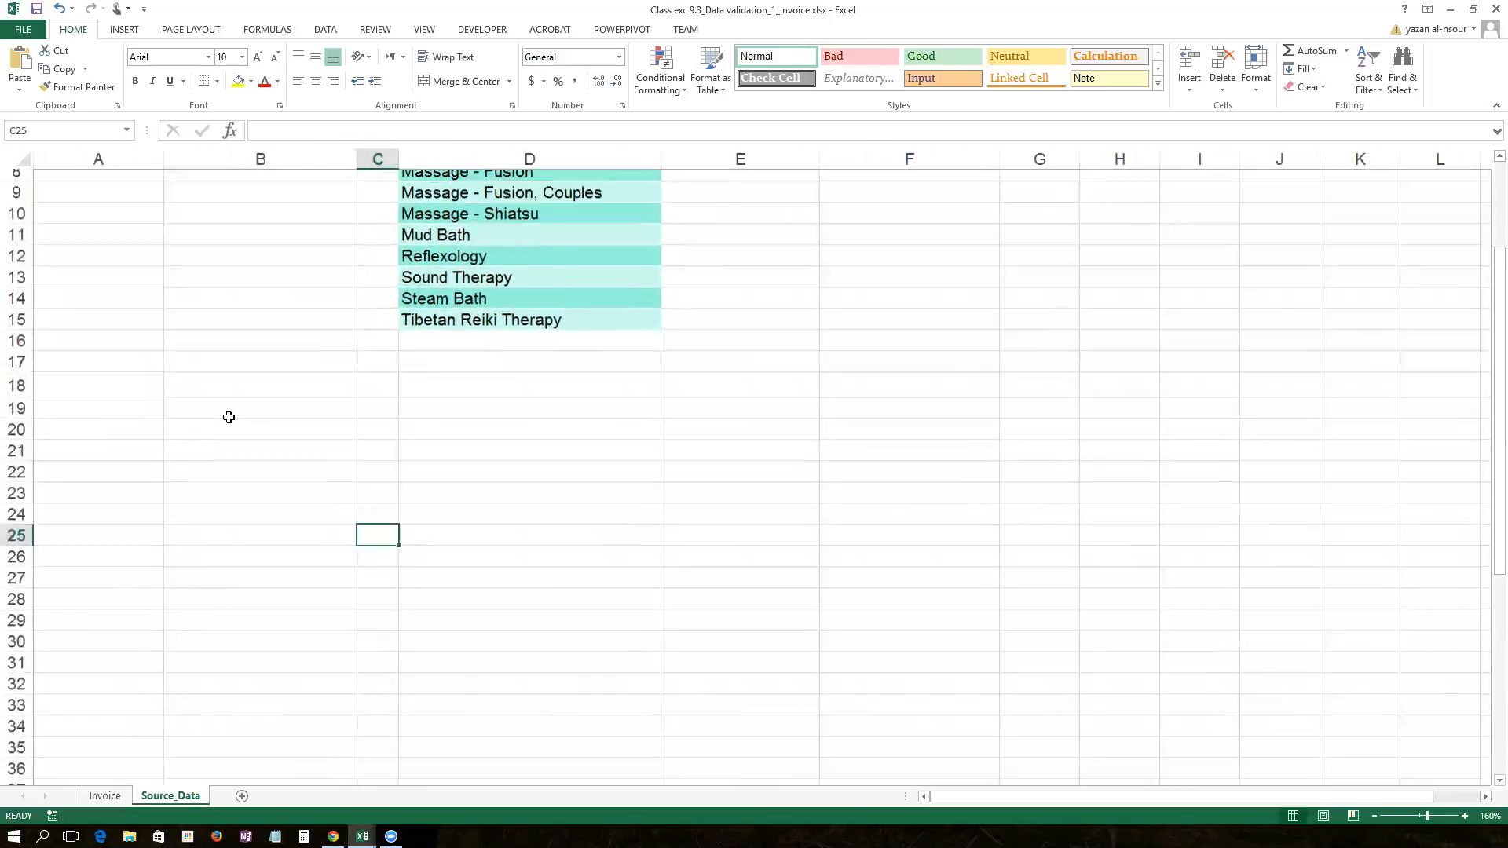
scroll(267, 413, up, 3)
ctrl+scroll(270, 401, up, 1)
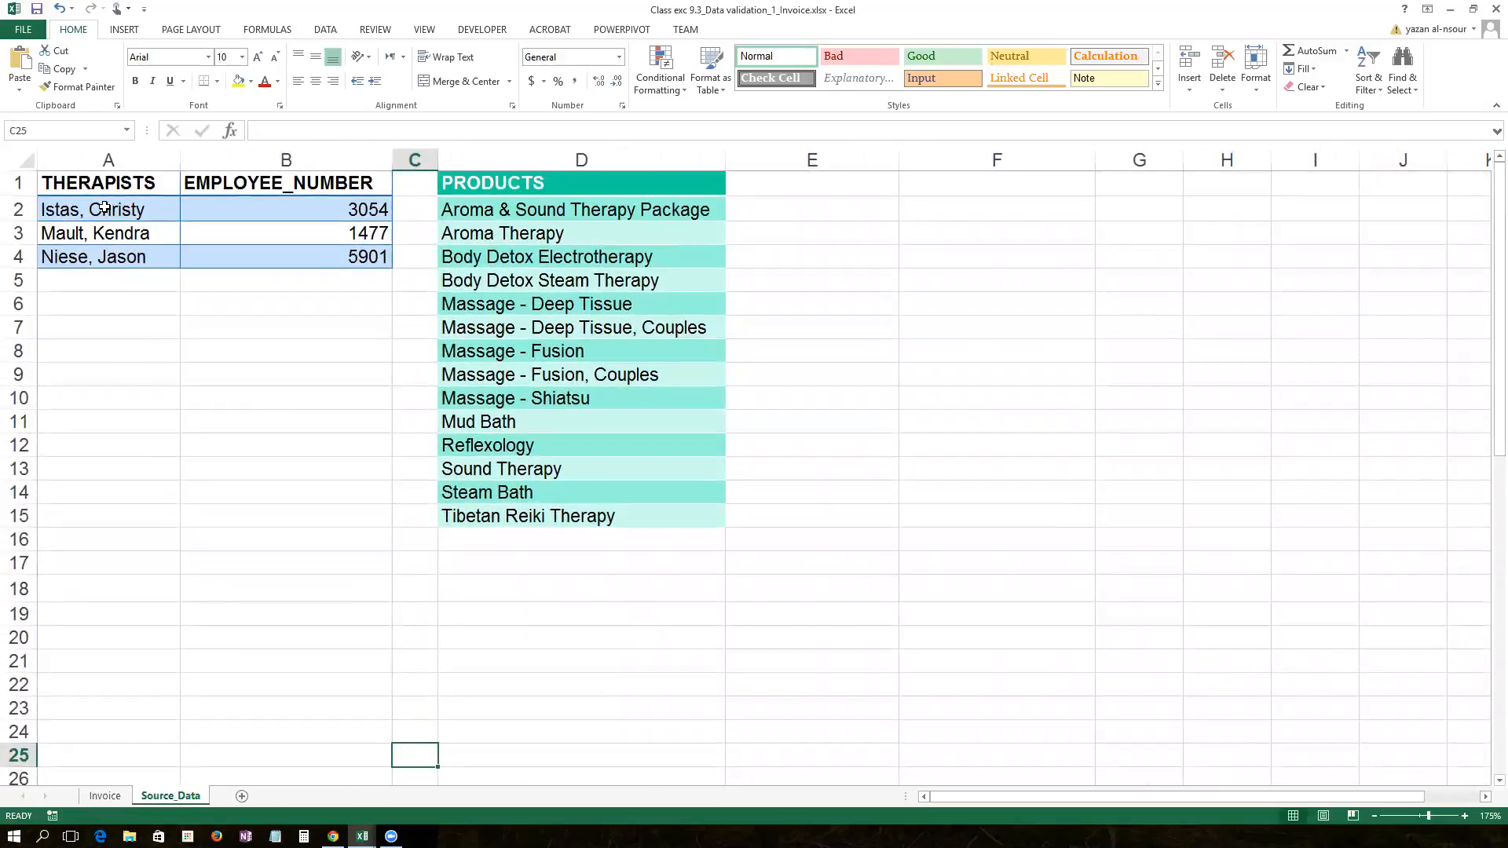
drag(79, 208, 302, 268)
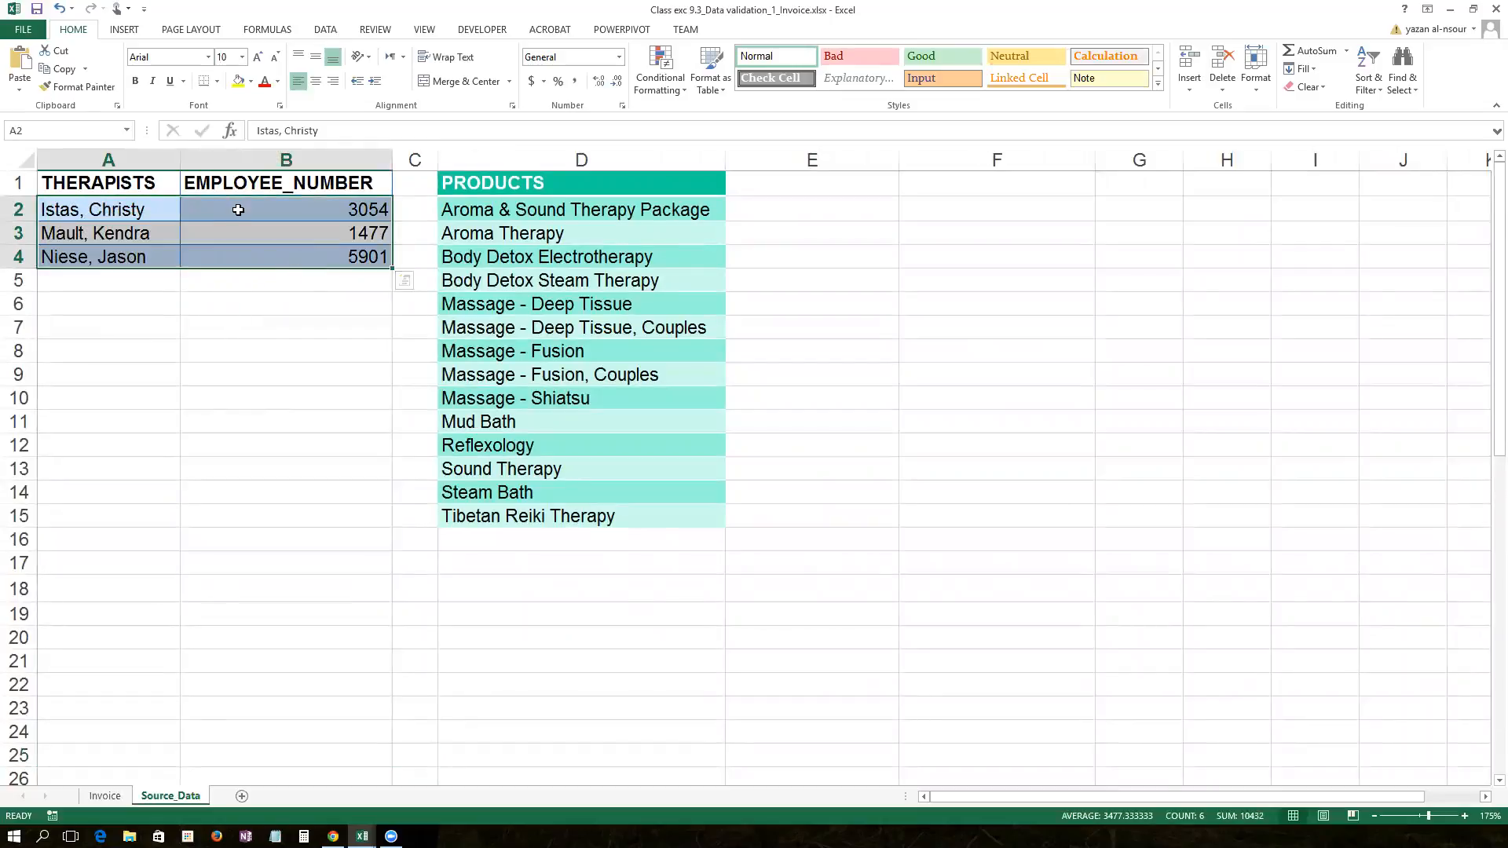
drag(498, 206, 491, 516)
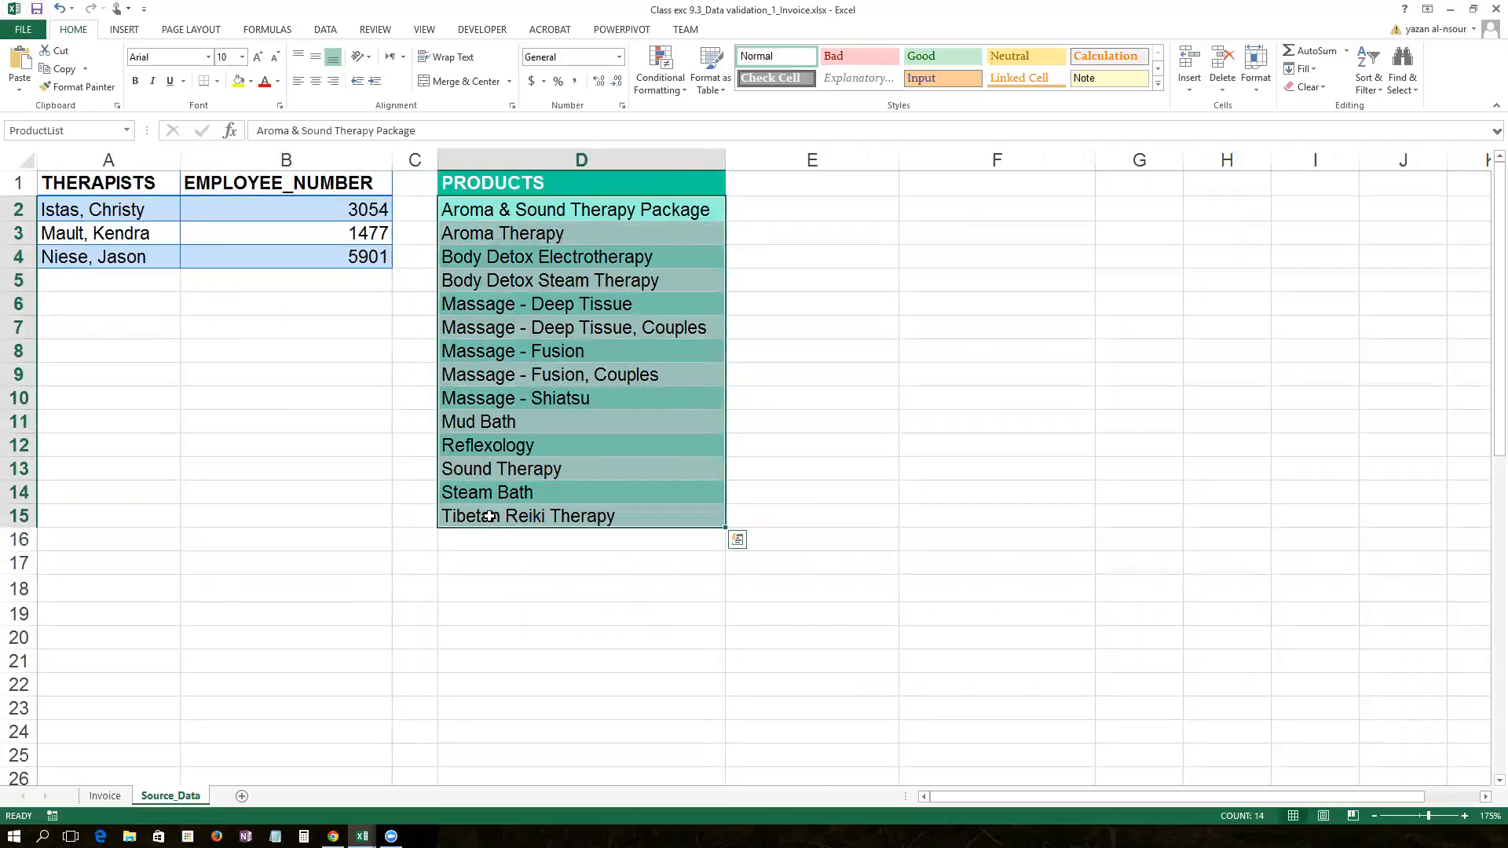
click(490, 217)
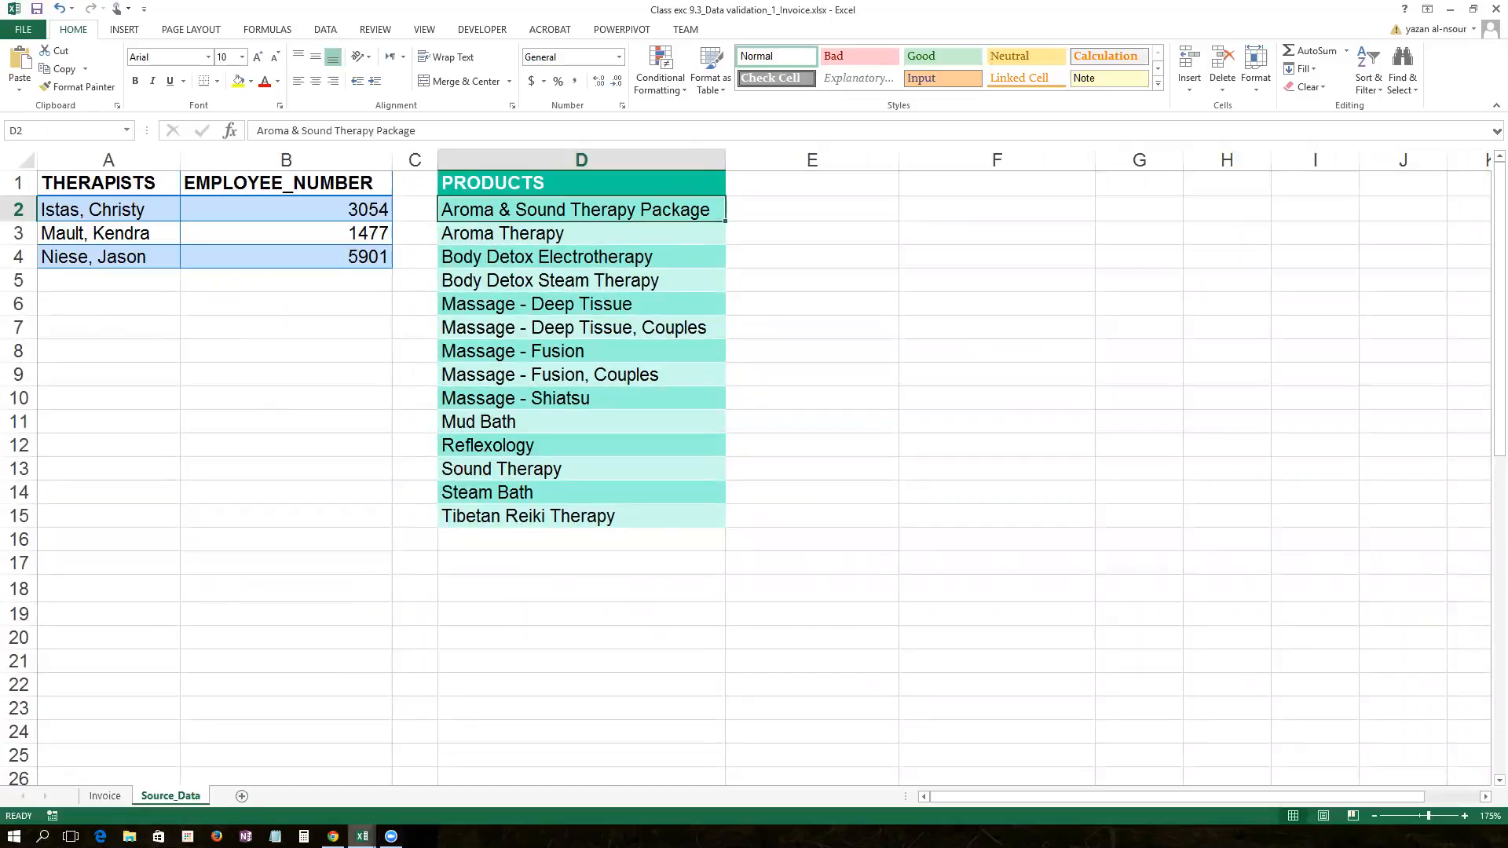
click(369, 832)
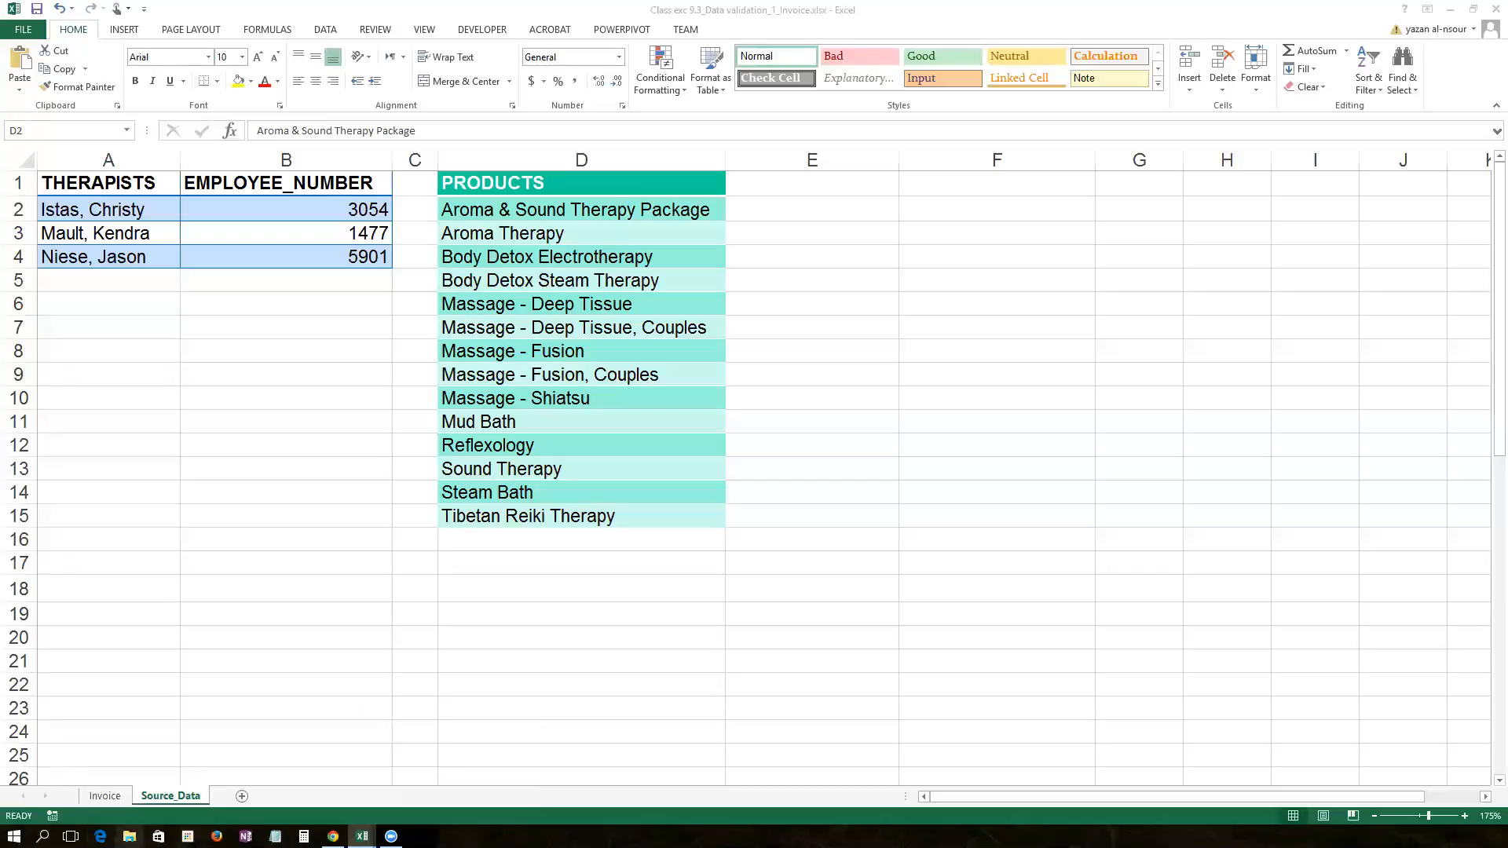
click(129, 836)
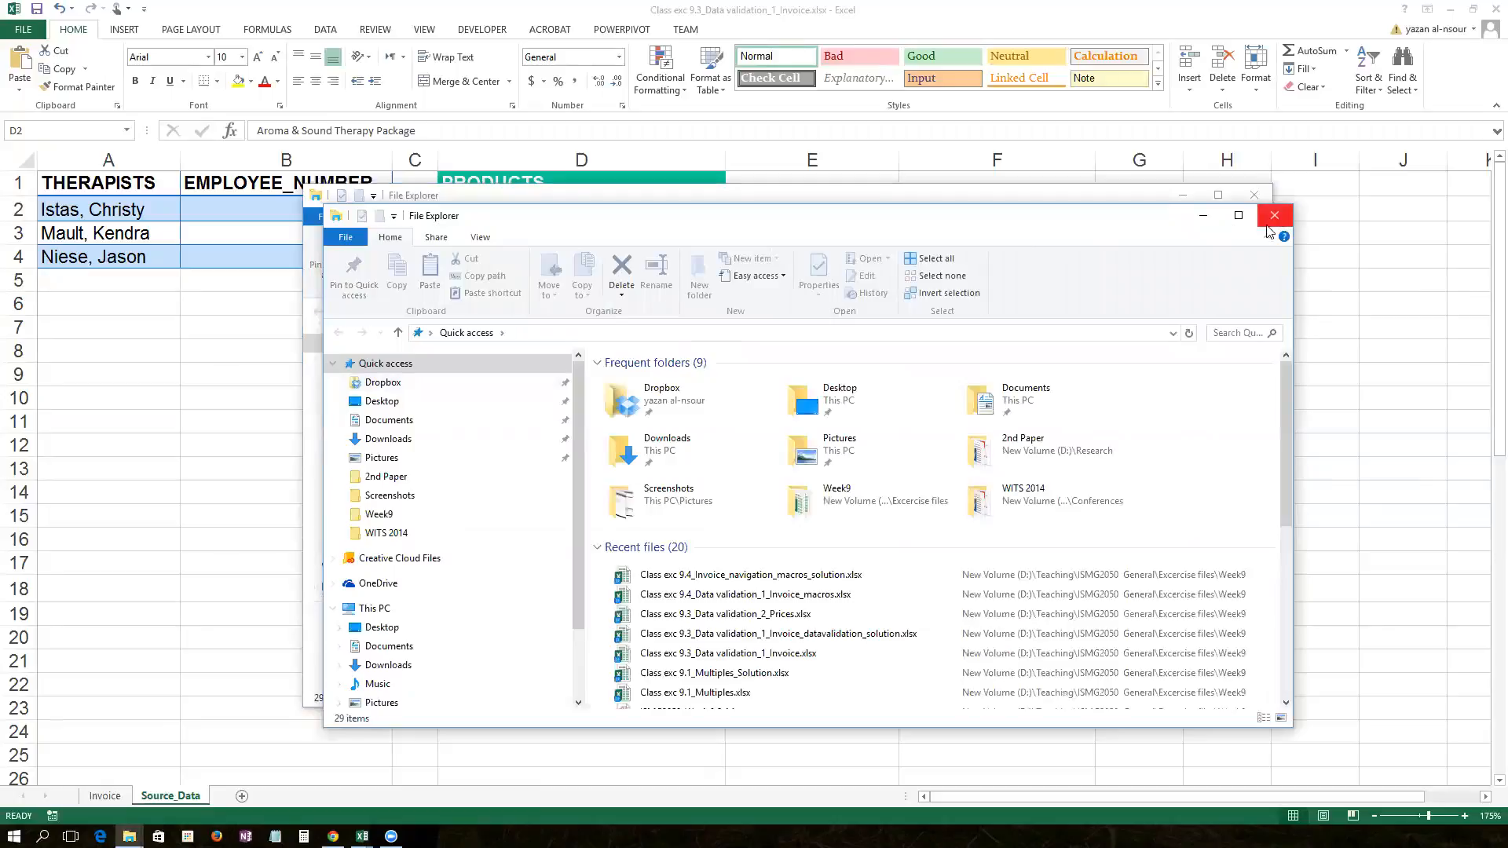
Step: Close the duplicate Explorer window and open Class exc 9.3_Data validation_2_Prices.xlsx from Recent files
click(1253, 190)
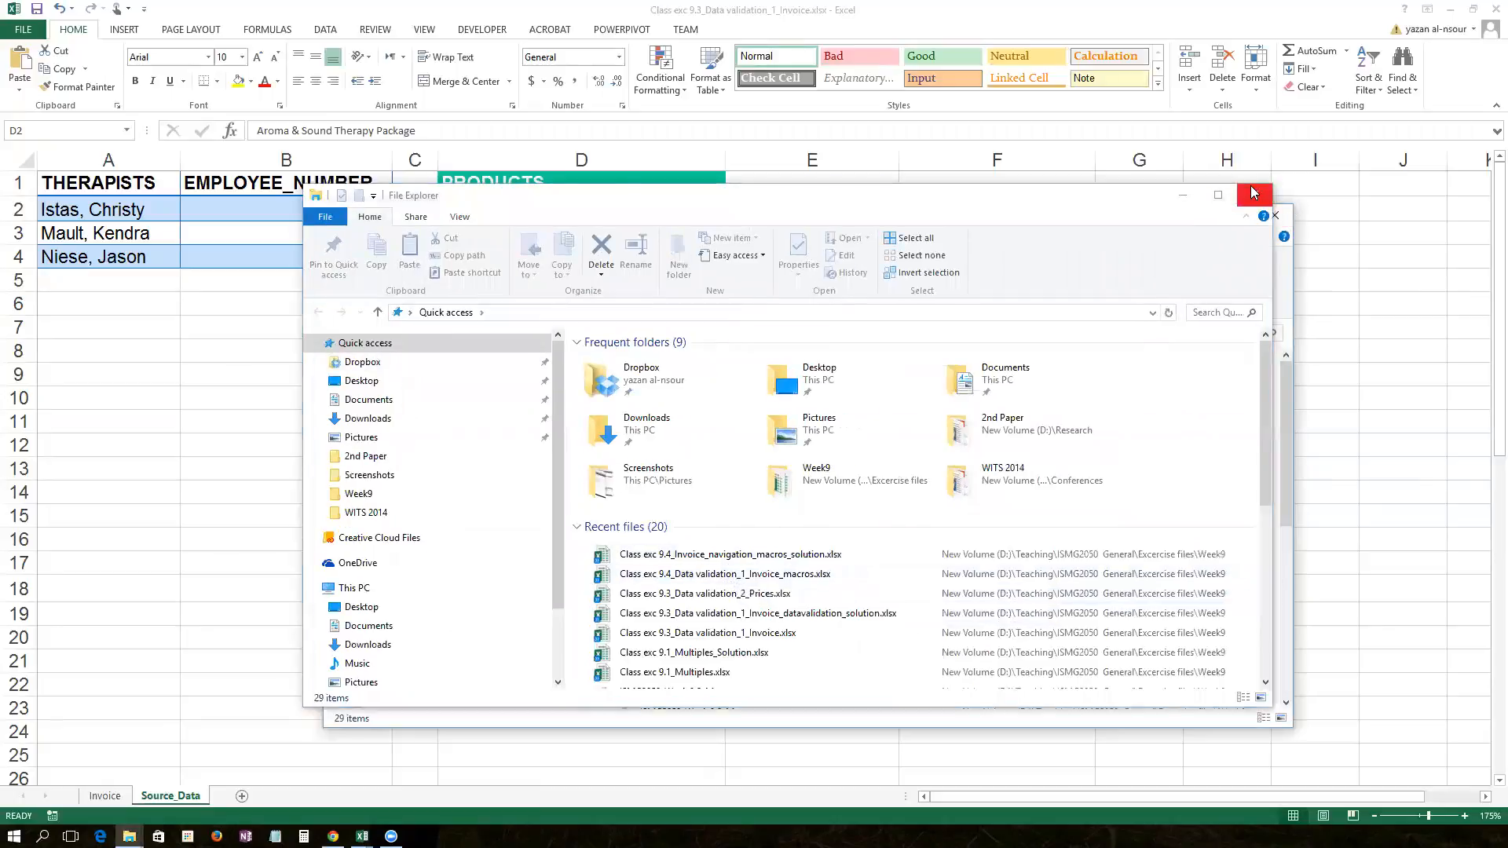
click(746, 617)
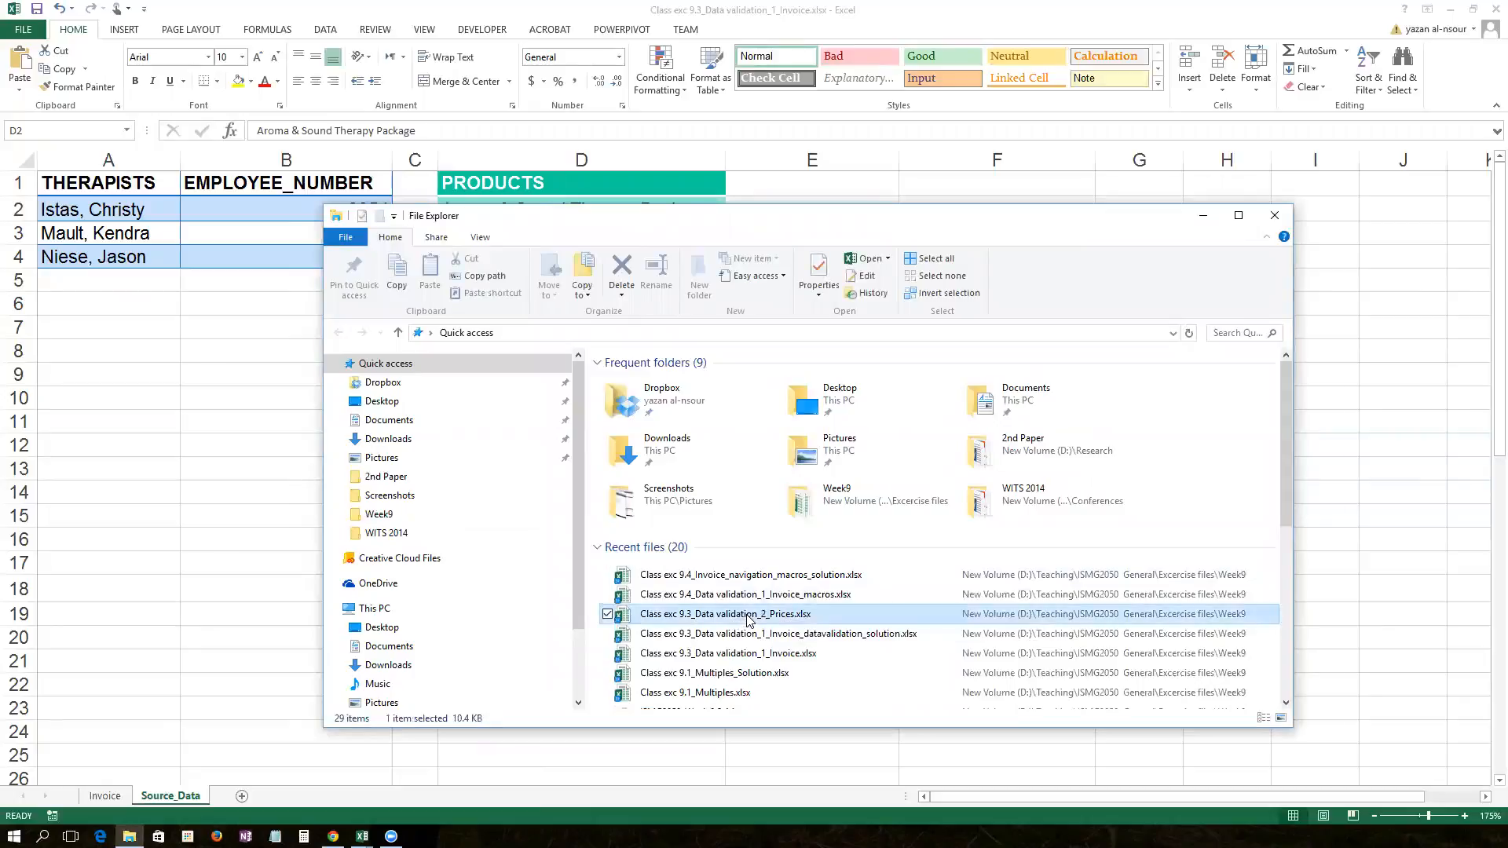
double_click(666, 618)
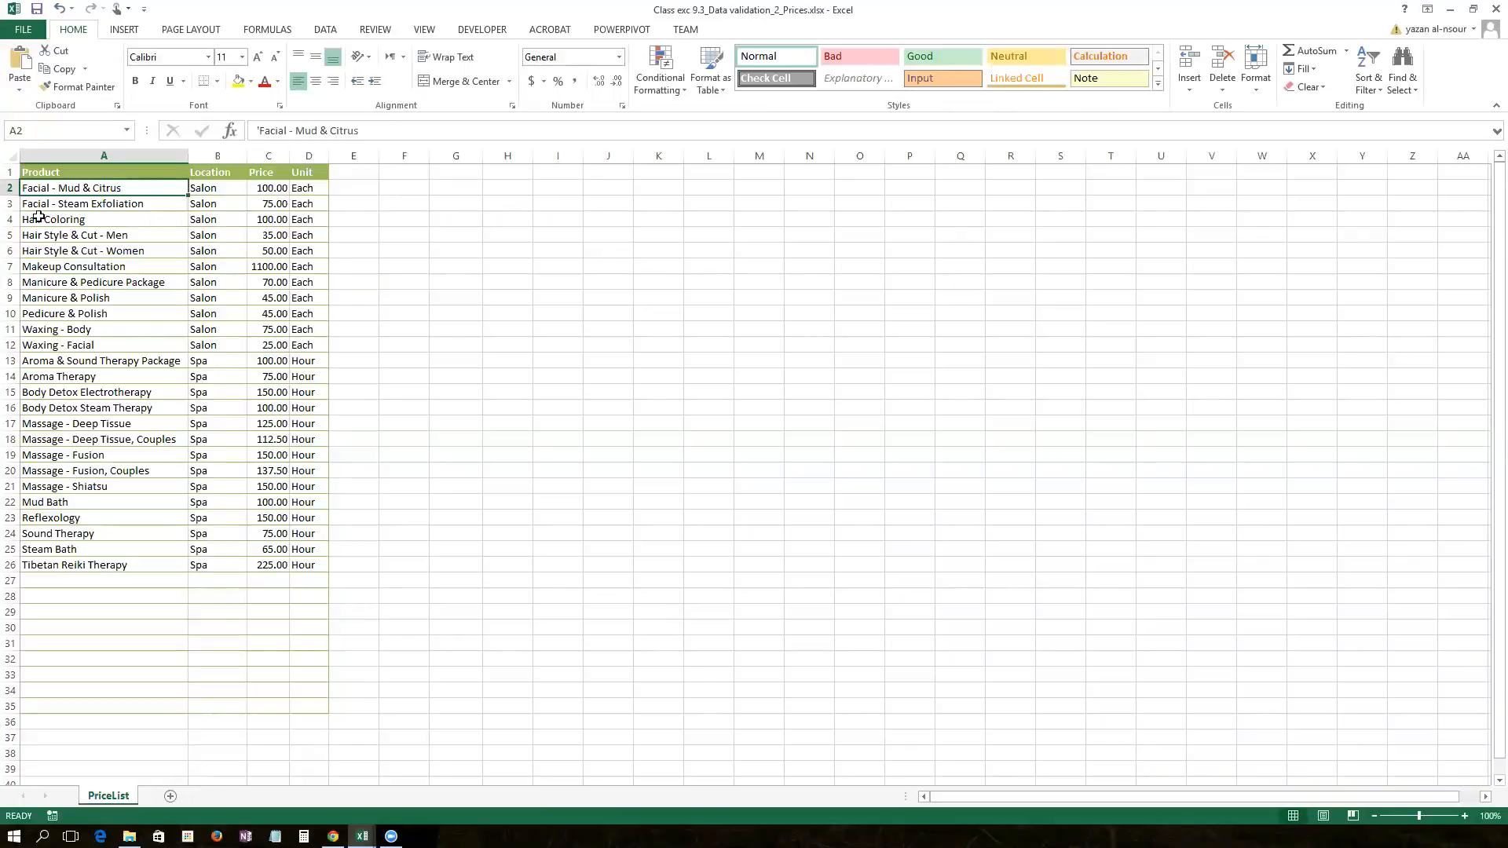
Step: Check the first product's unit and Aroma Therapy's 75.00 price, then minimize the Prices workbook
scroll(80, 240, up, 3)
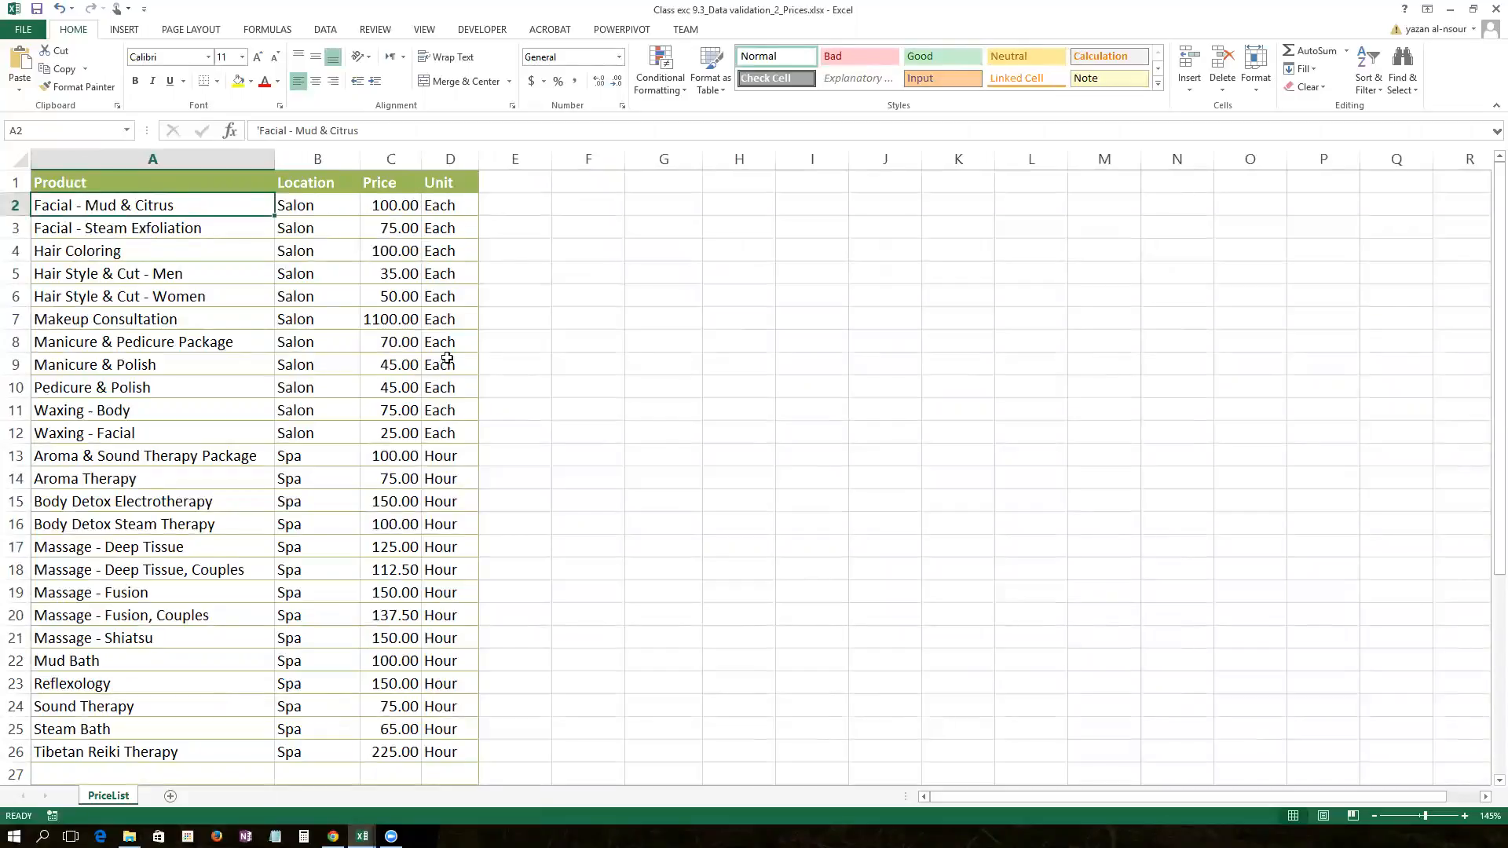
click(459, 210)
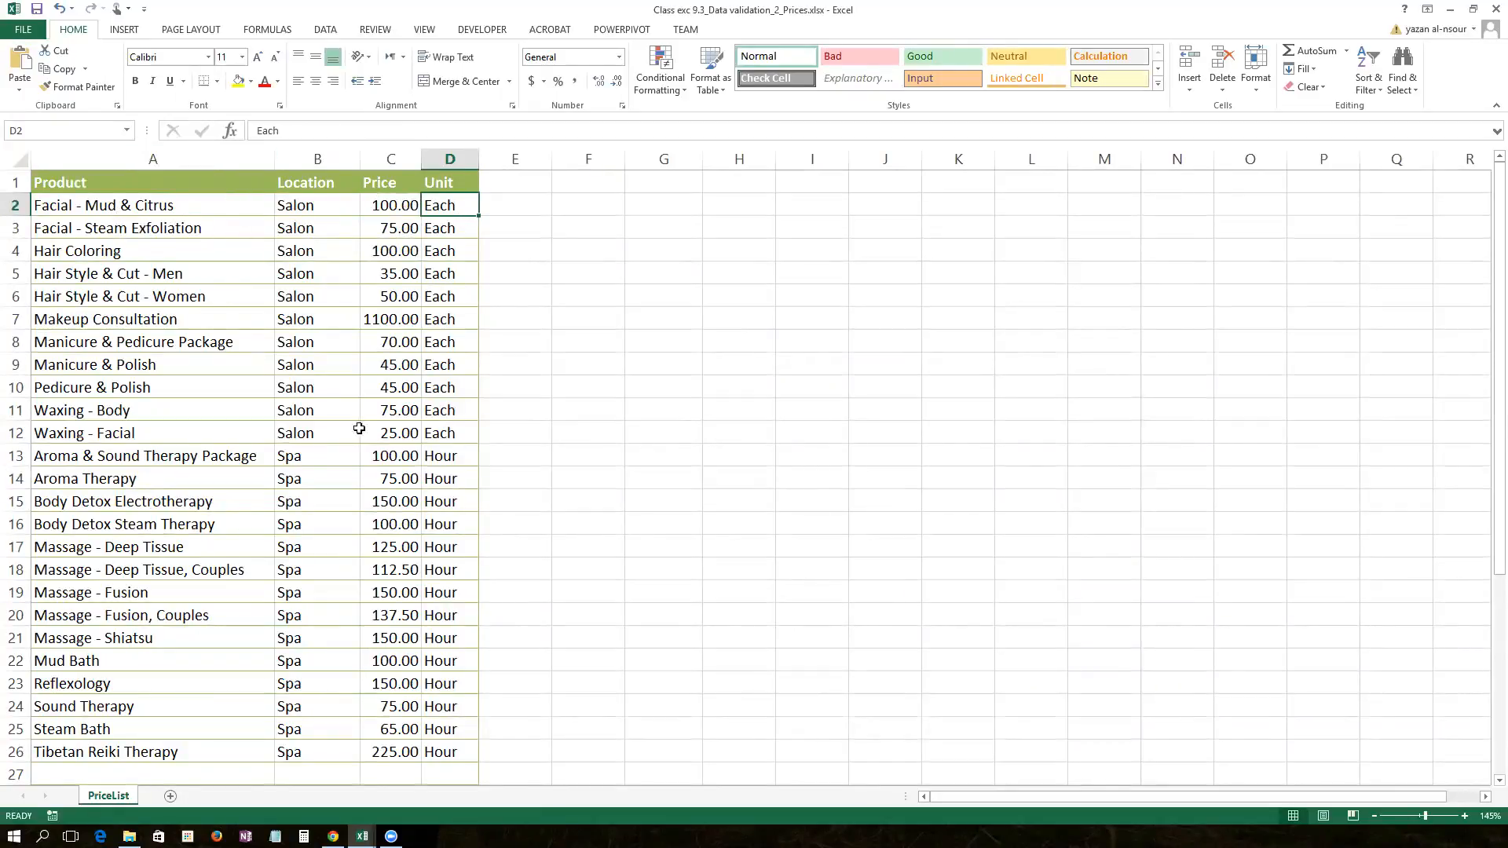
click(73, 483)
click(397, 481)
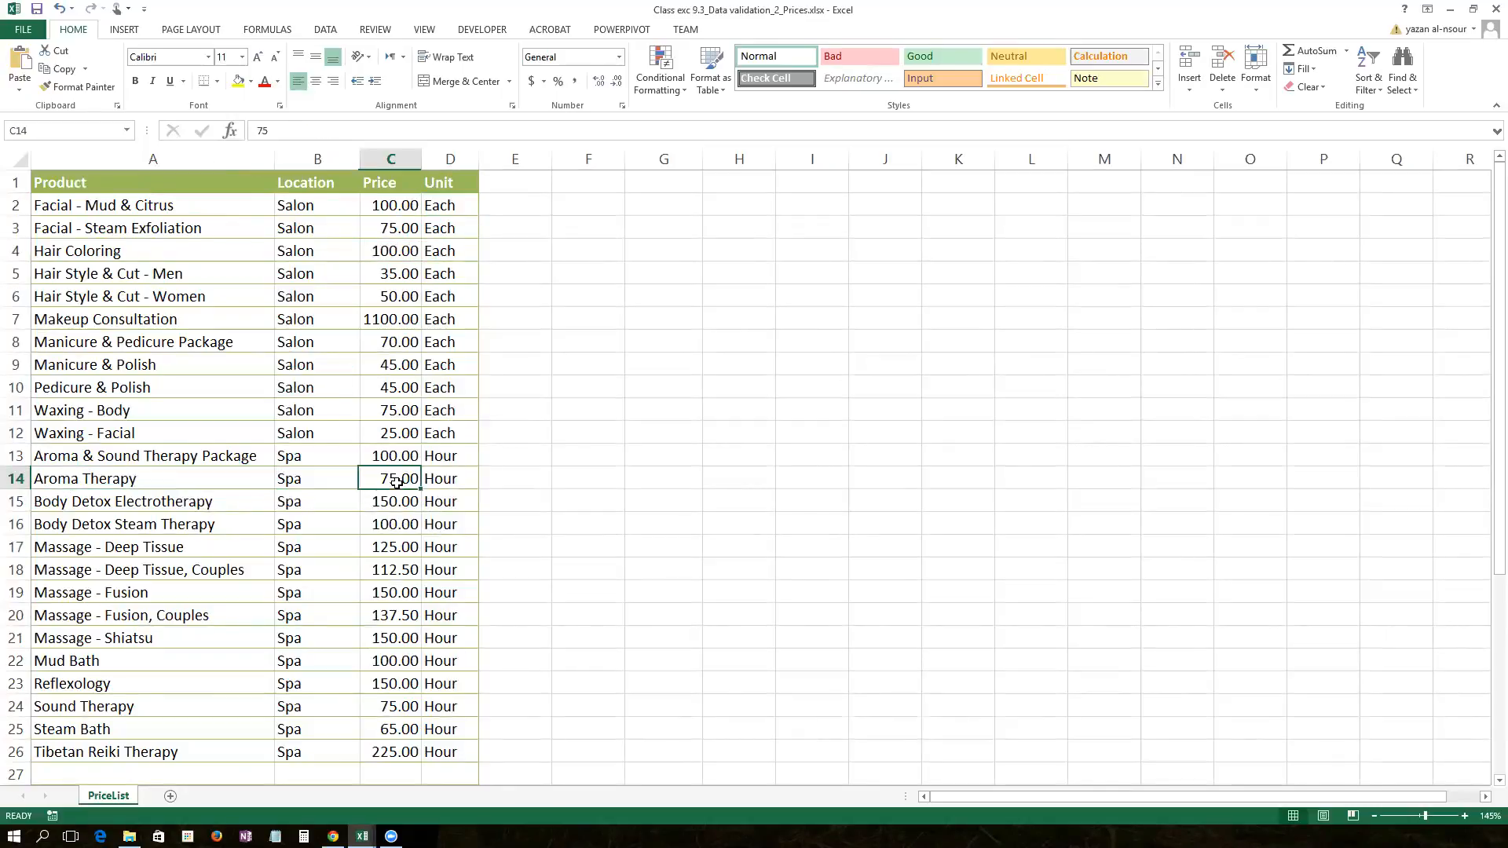
click(1455, 12)
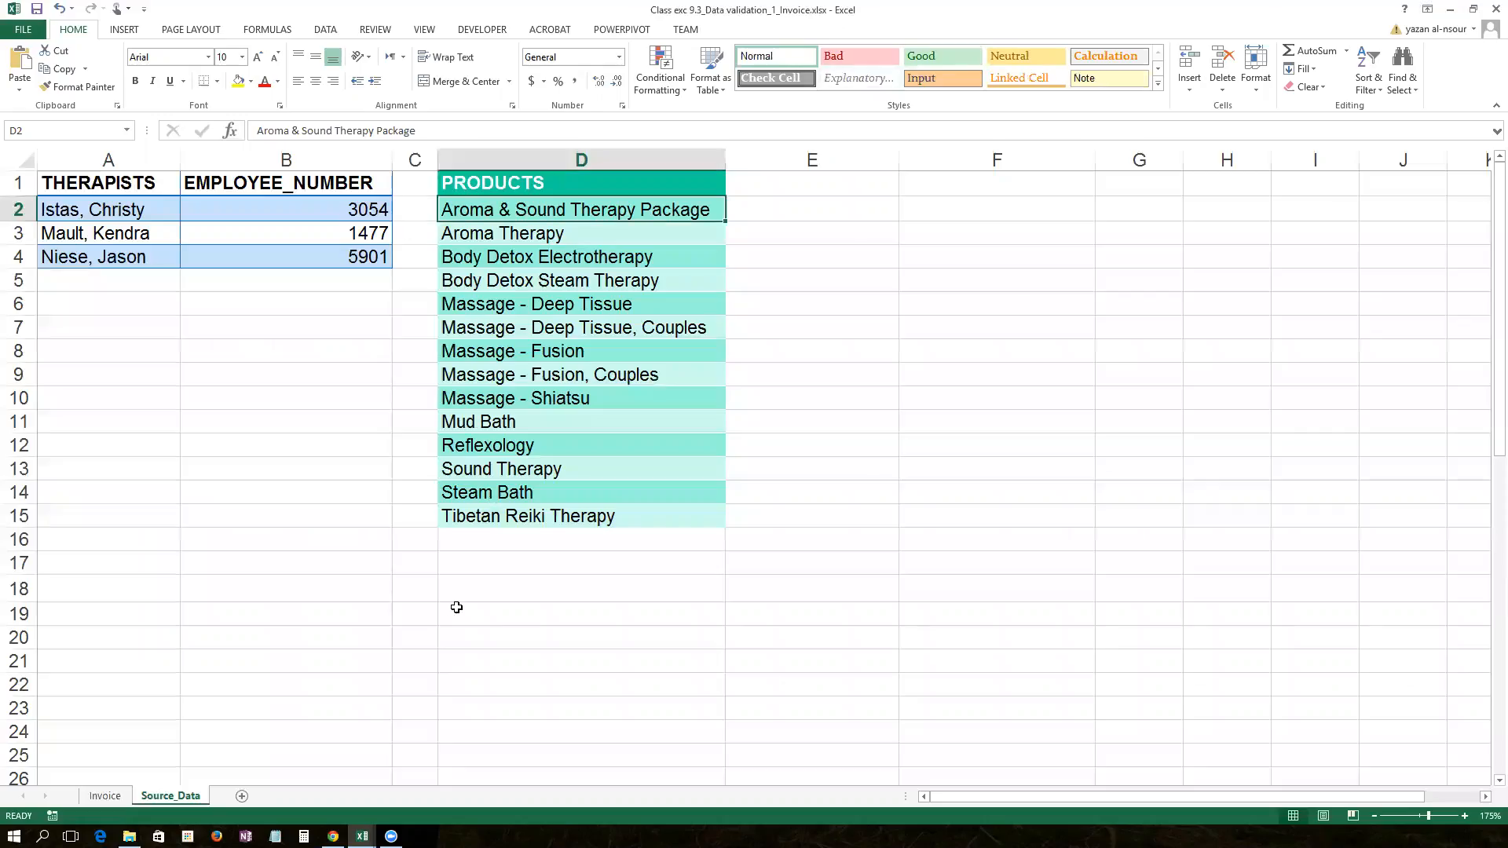
Step: Return to the Invoice sheet with D5 selected and the DATA ribbon showing
click(104, 797)
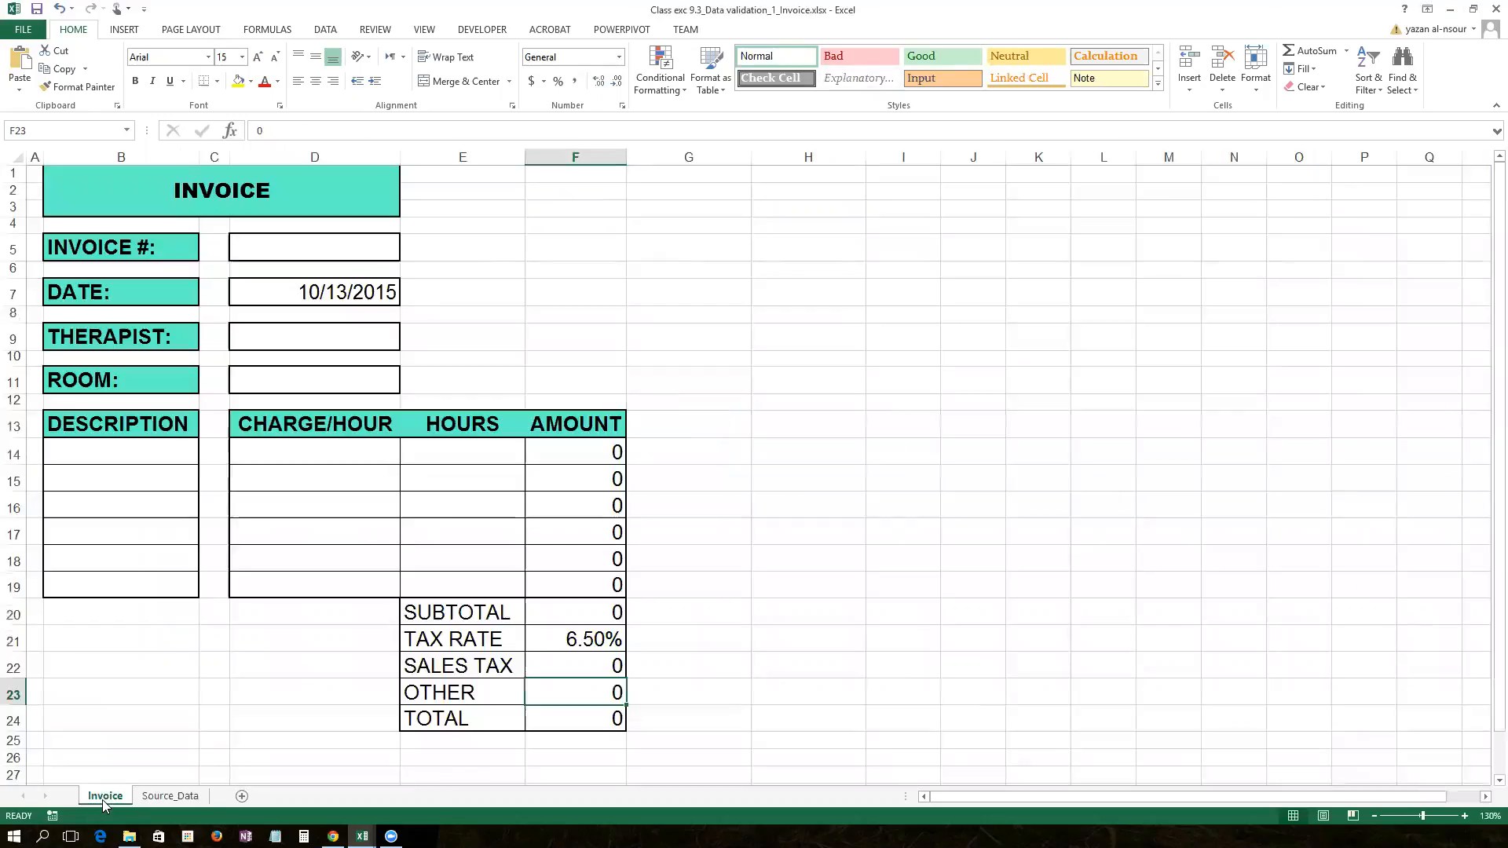
click(348, 246)
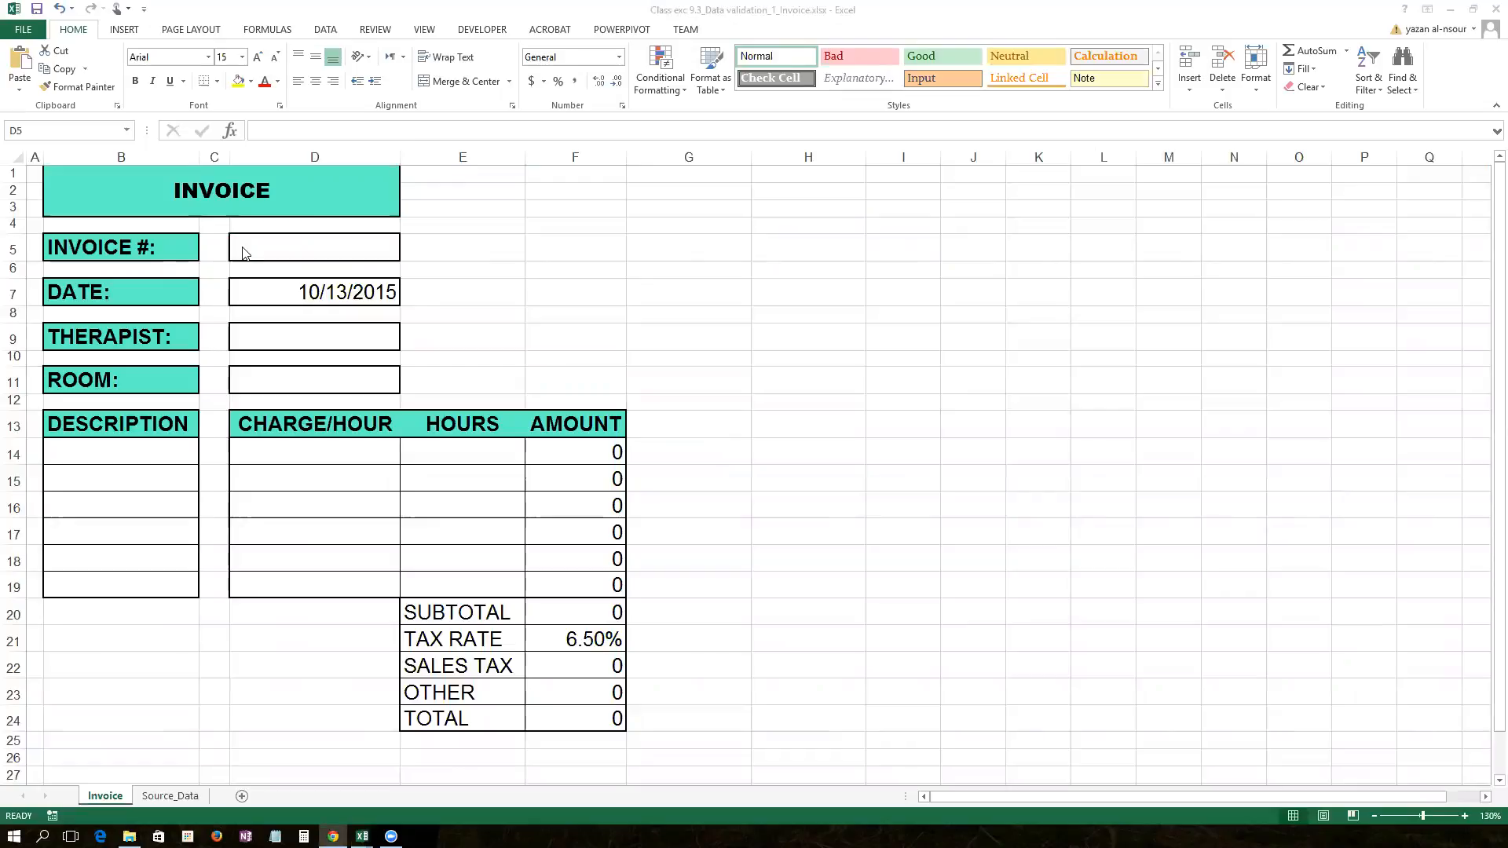
click(289, 246)
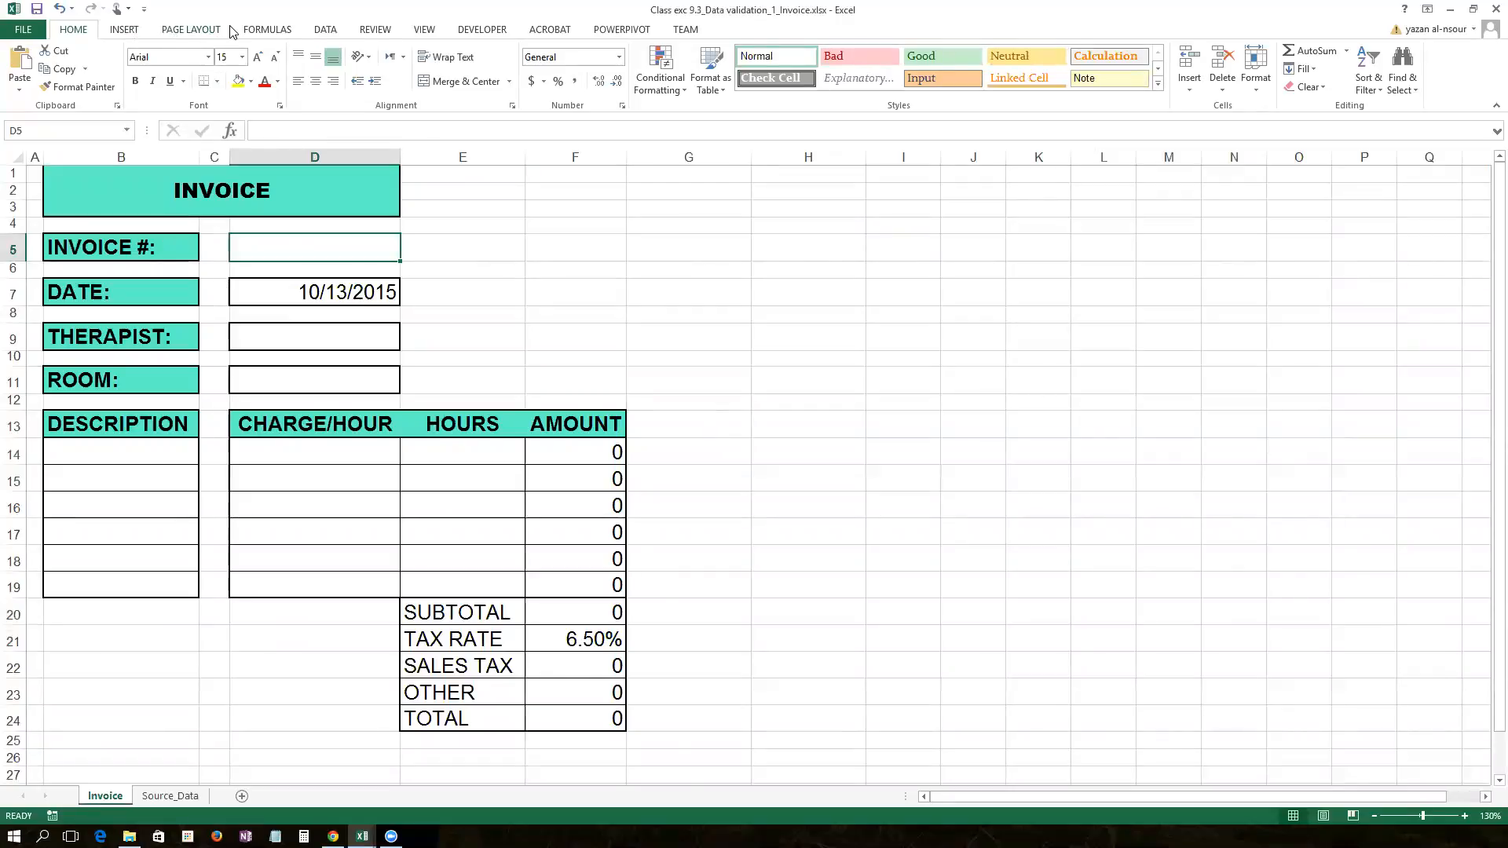
click(322, 32)
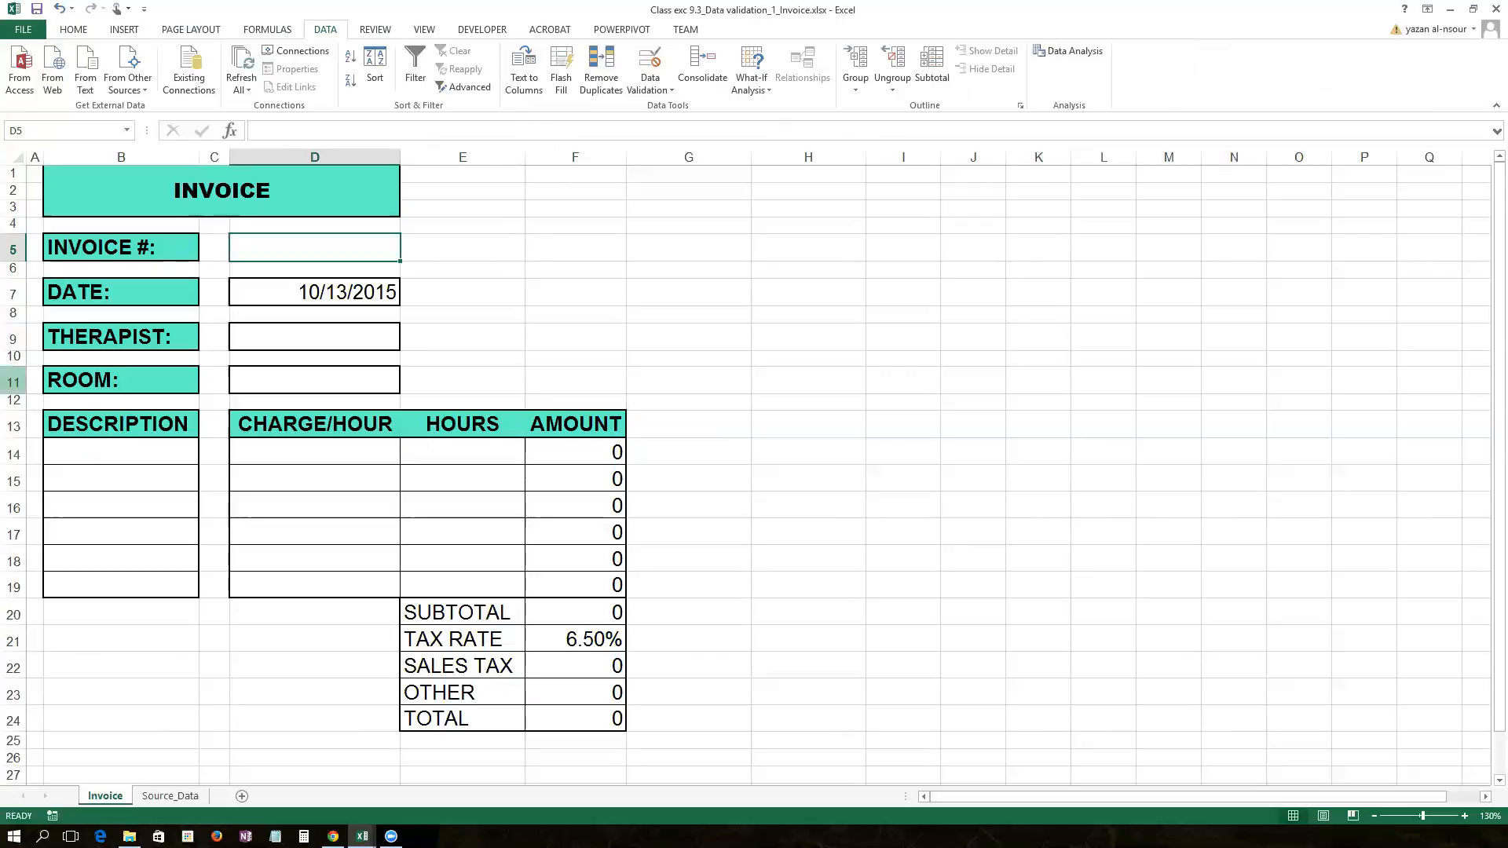
Step: Bring up Data Validation for the invoice number cell D5
key(alt+Tab)
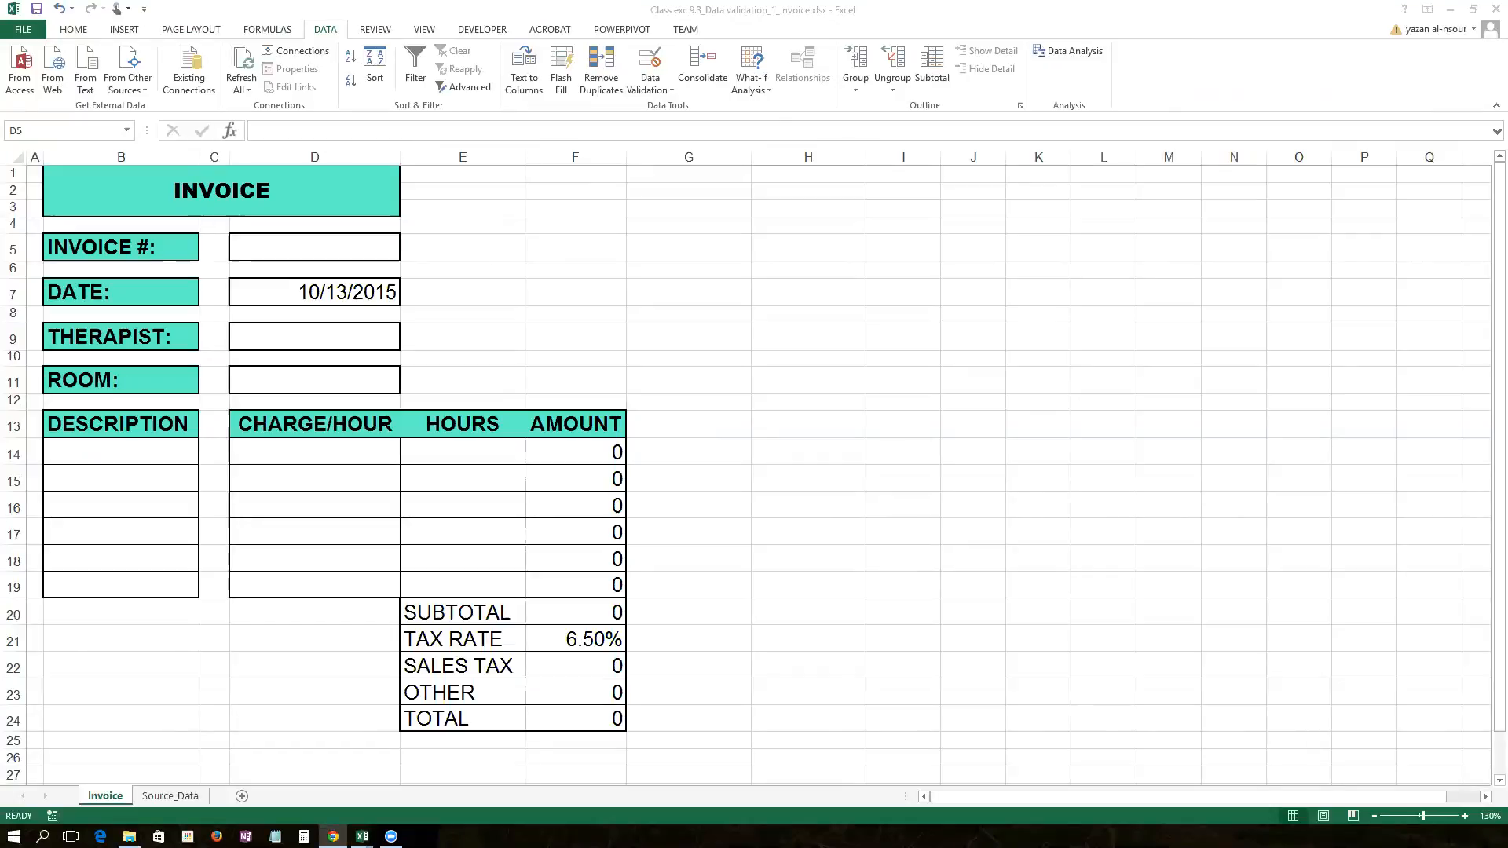
click(301, 248)
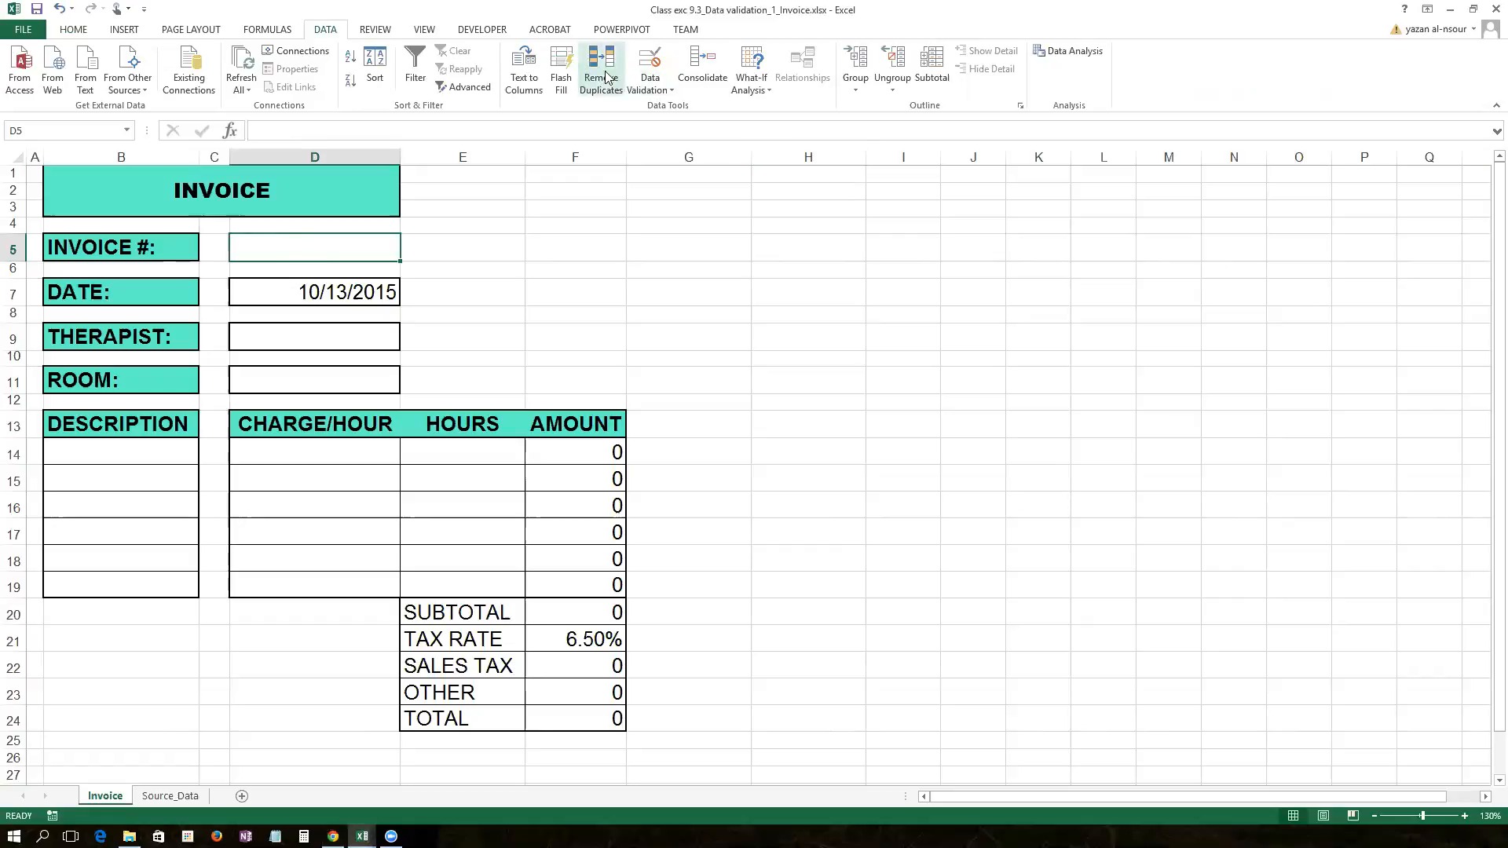
click(660, 63)
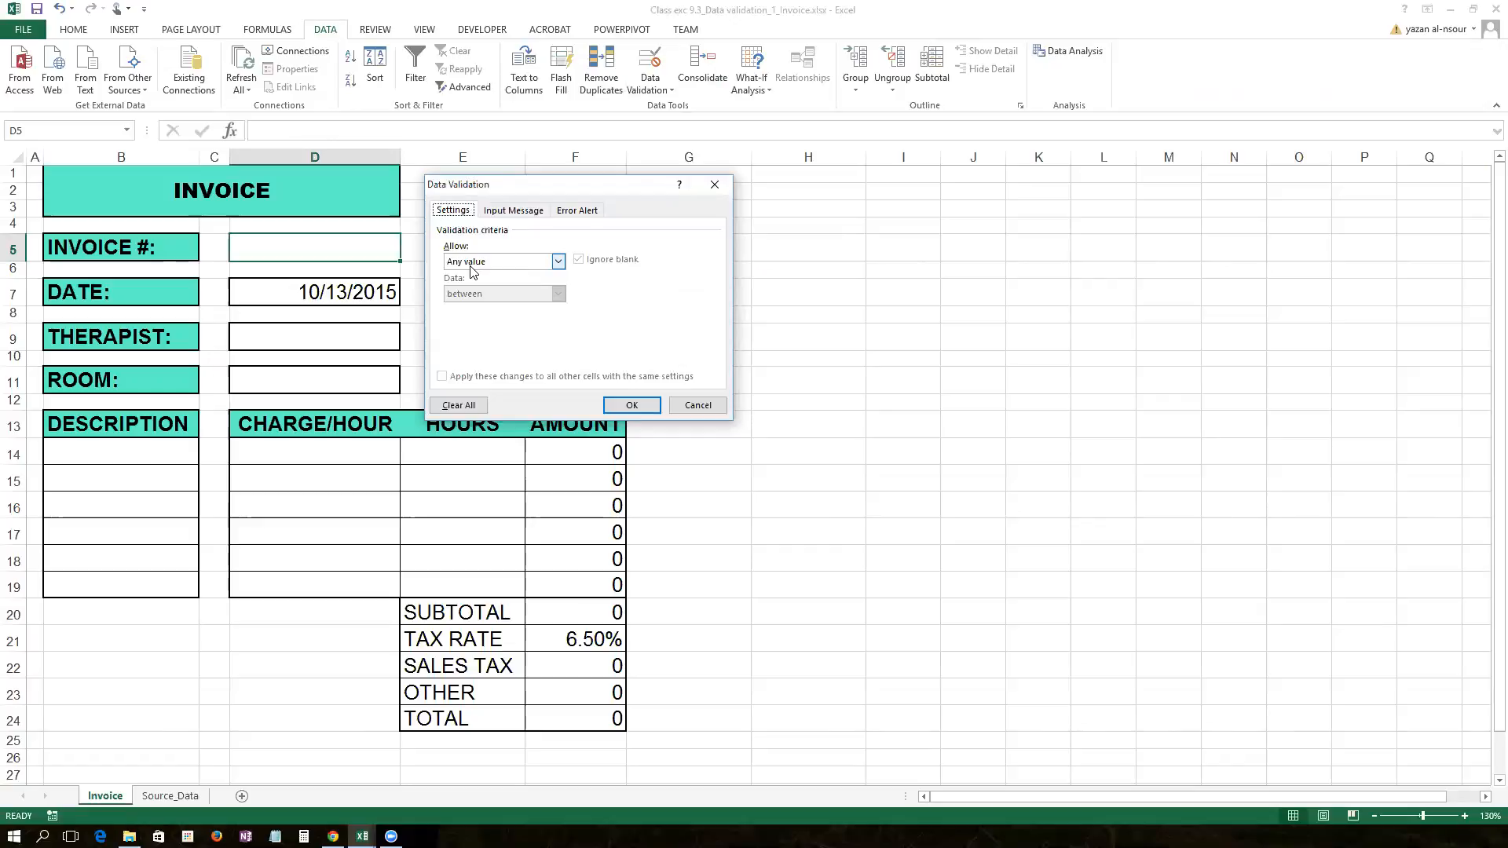
click(486, 212)
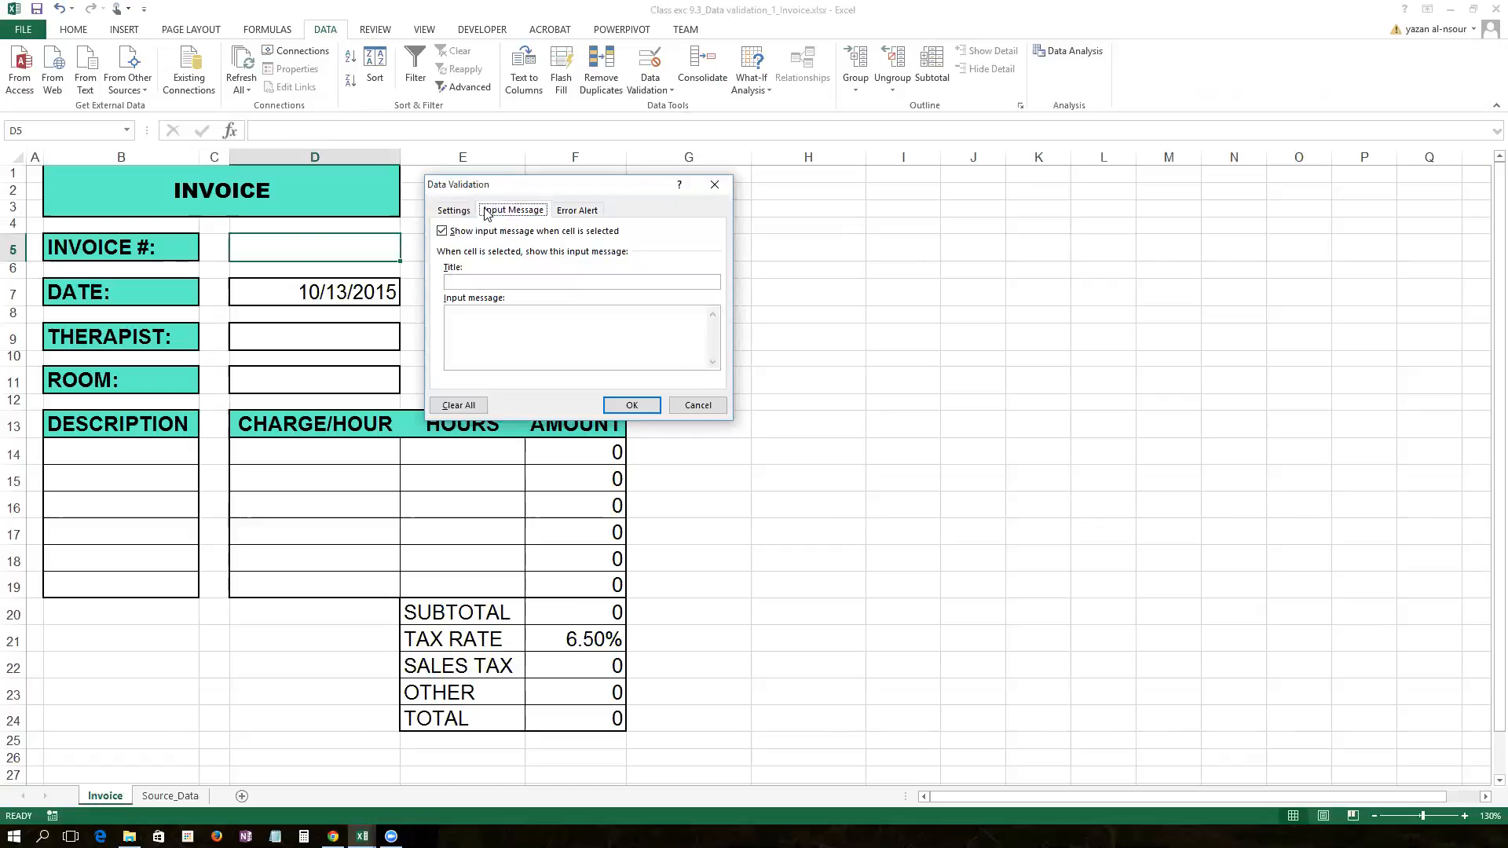
click(500, 279)
click(463, 212)
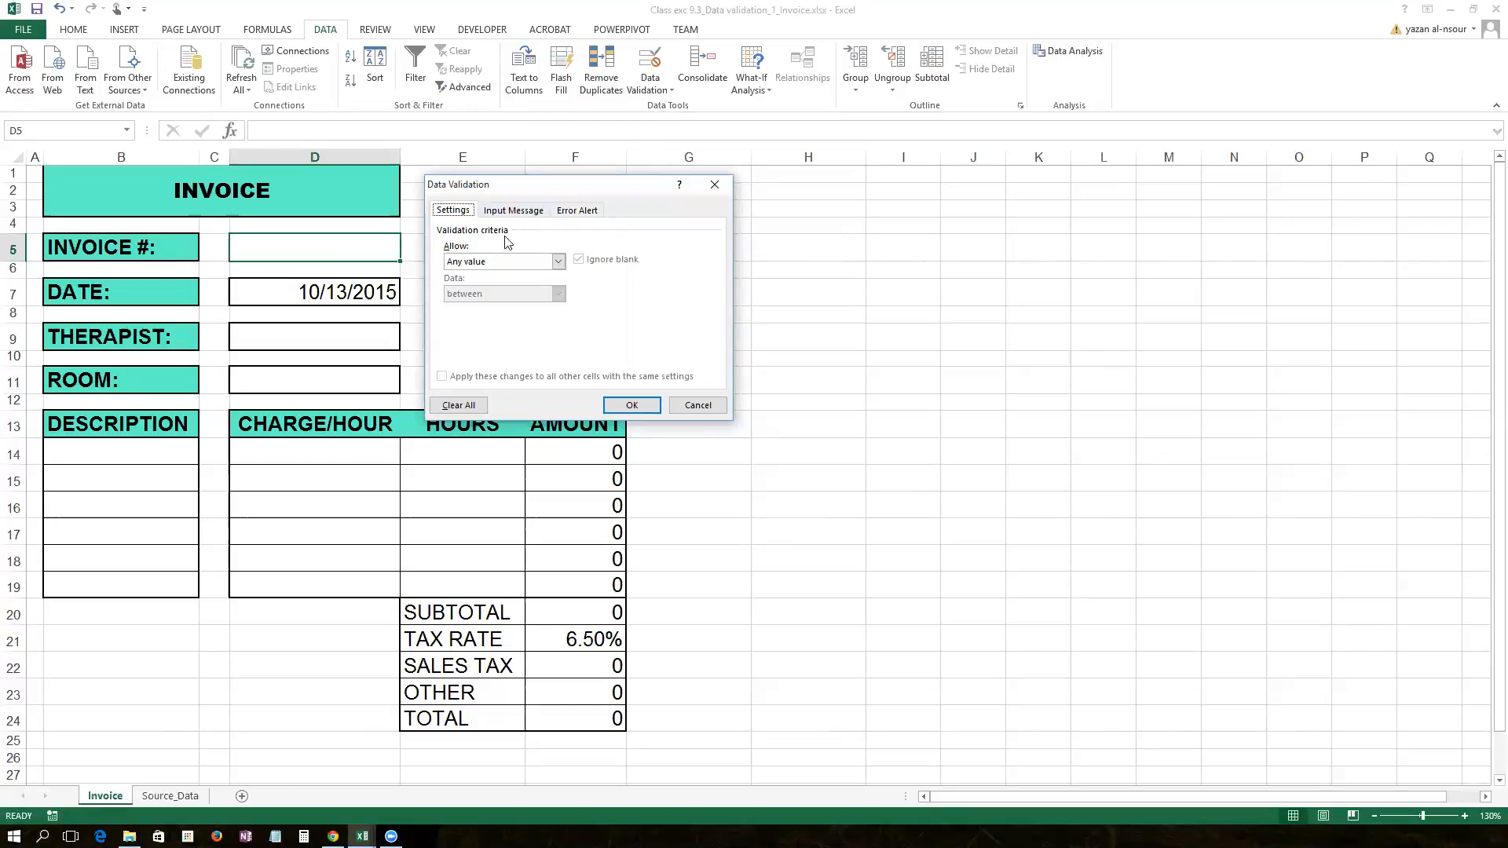
click(558, 262)
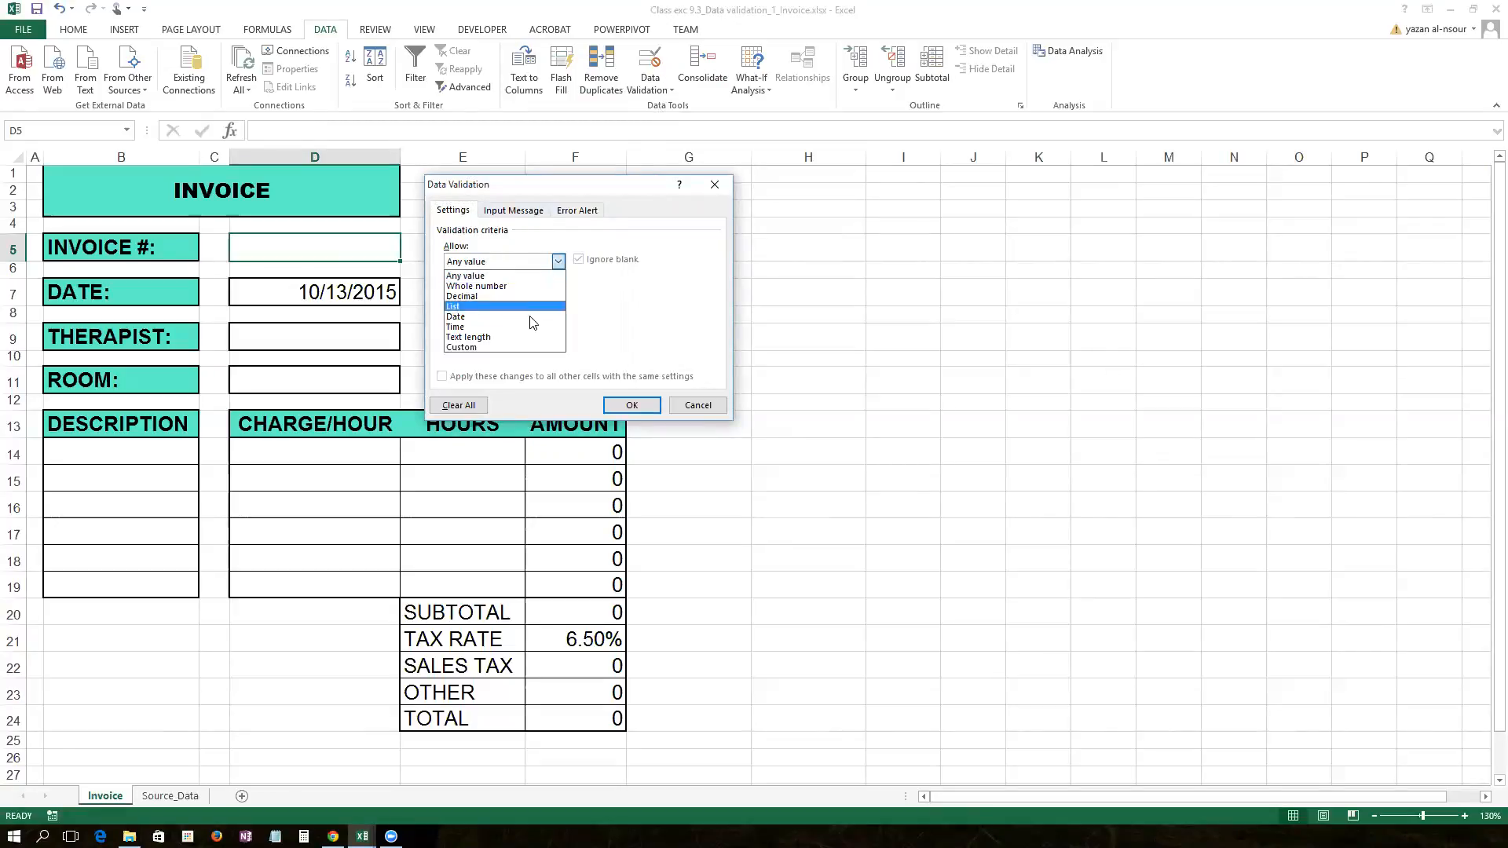
click(535, 277)
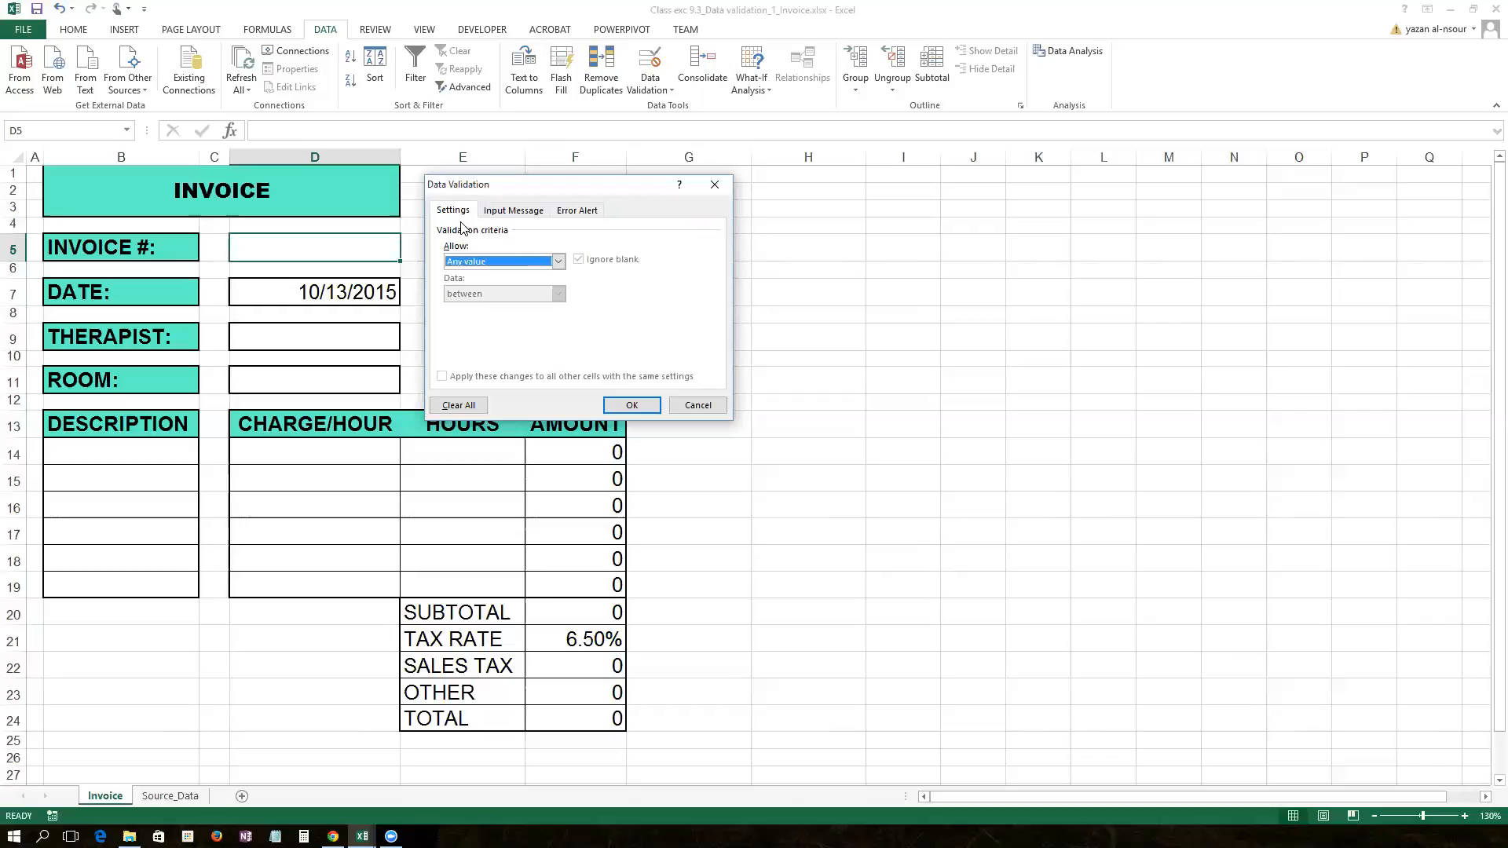
Step: Enter the input message 'Please enter the invoice number' for D5
click(513, 210)
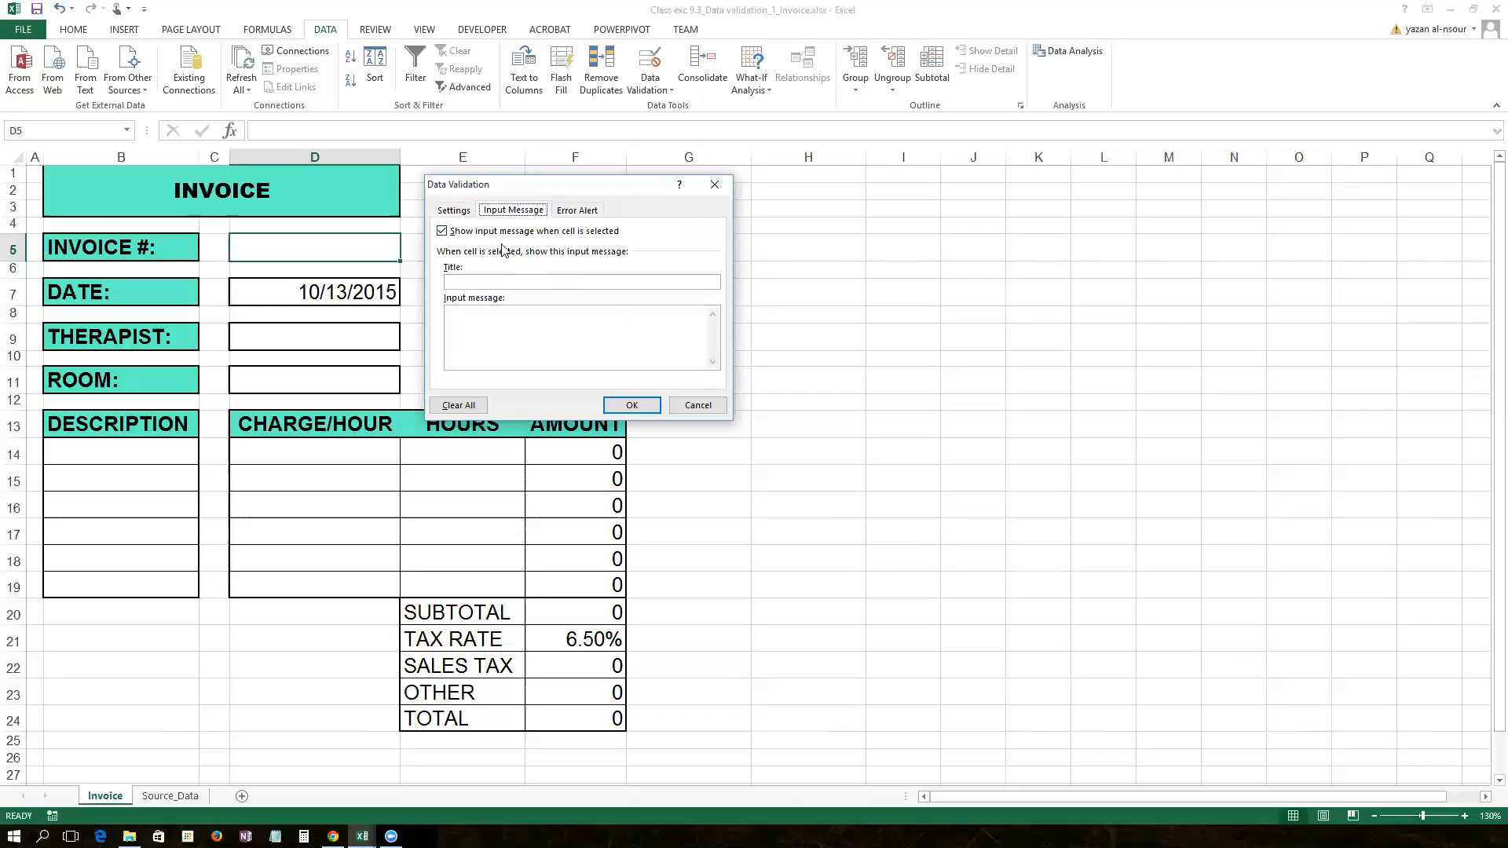
click(498, 281)
text(lease enter the invocee number)
key(BackSpace)
Step: Confirm the input message, then reselect D5 to verify the prompt pops up
click(642, 405)
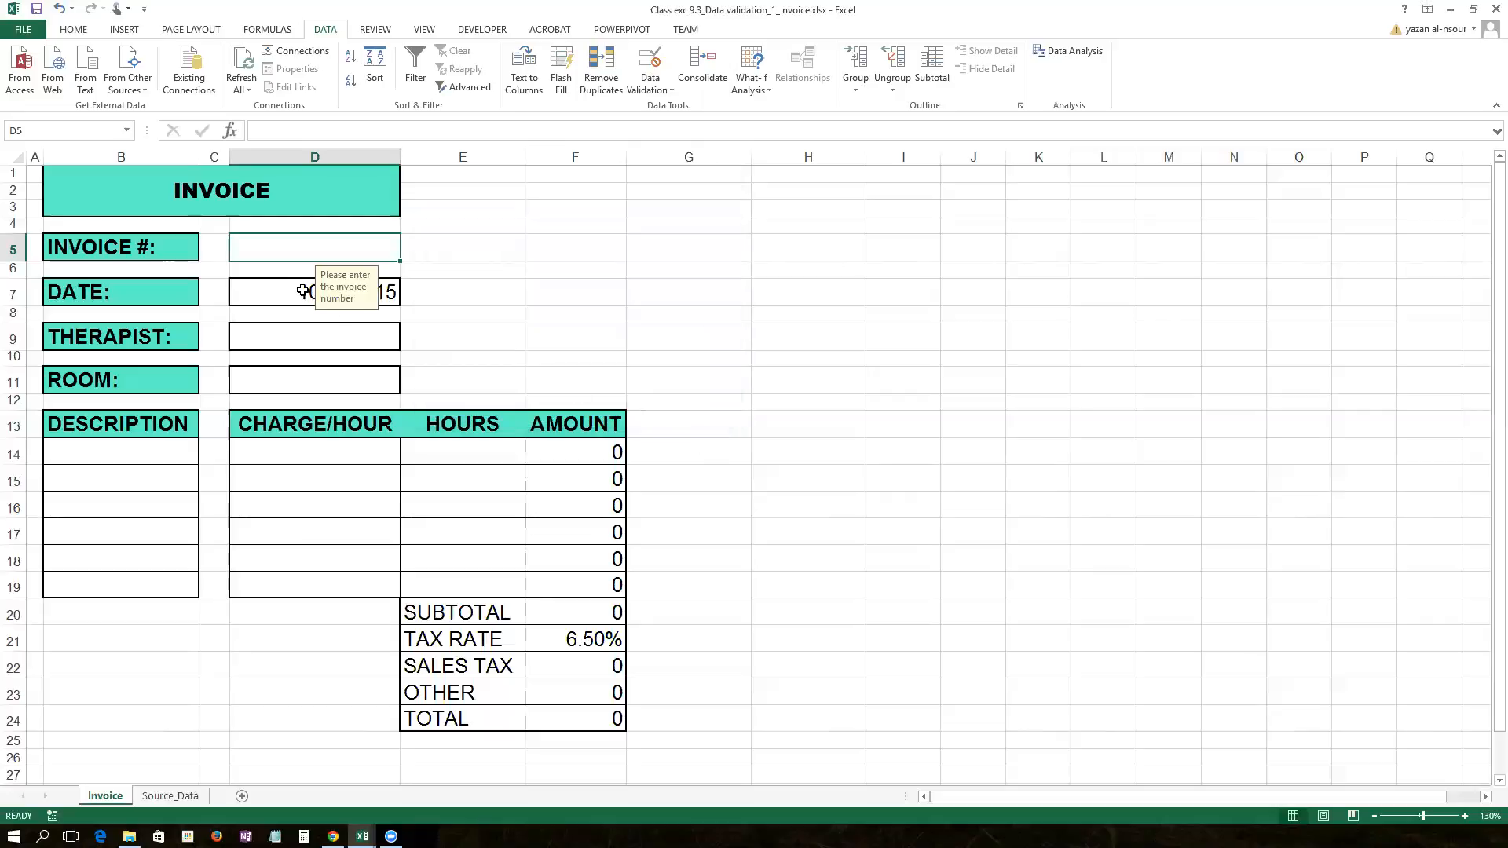
click(508, 250)
click(809, 250)
click(1107, 454)
click(338, 244)
key(alt+Tab)
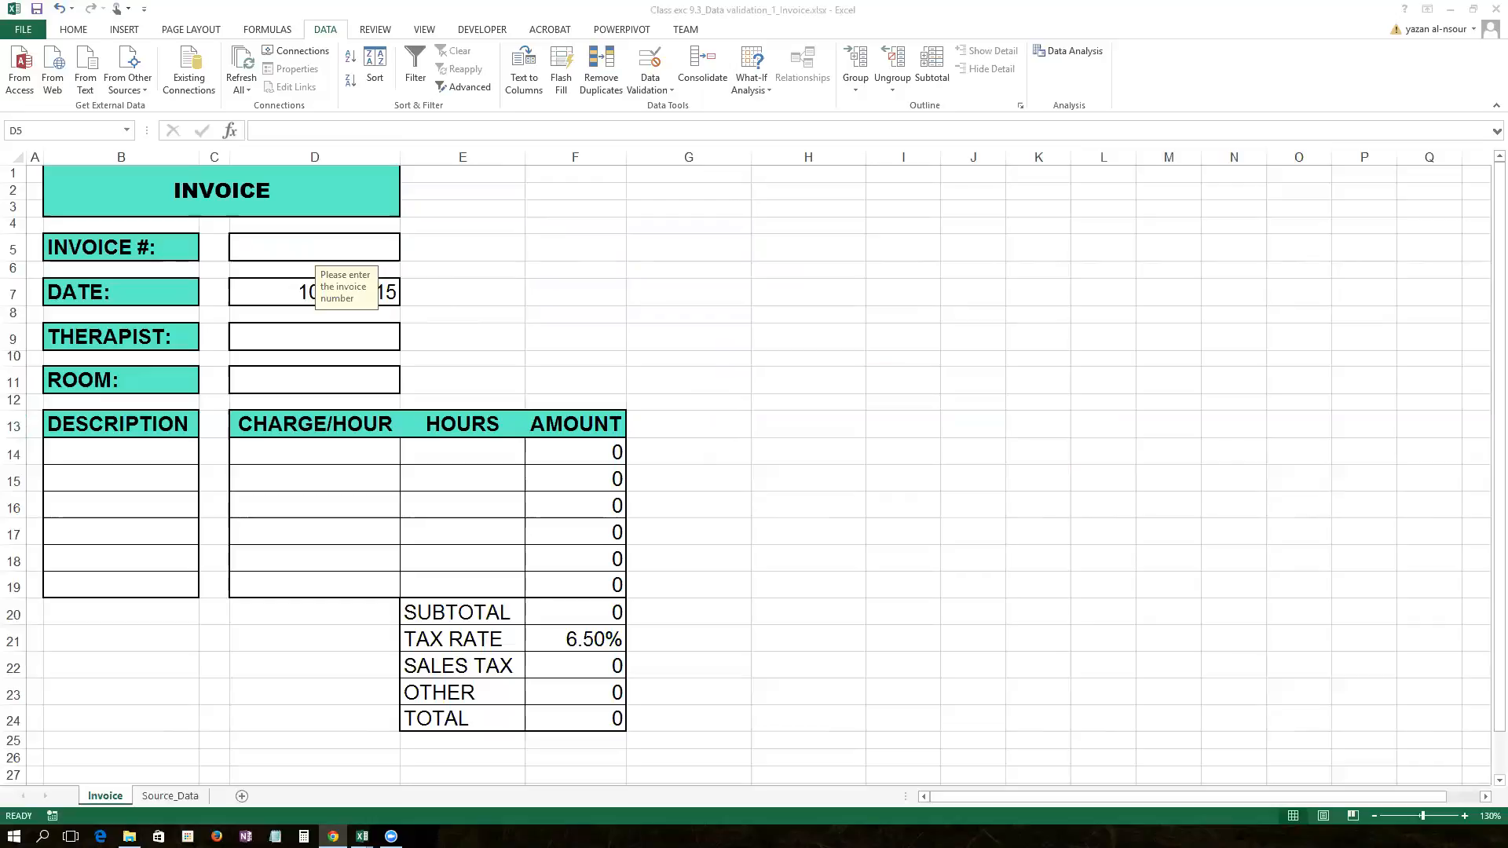
Step: Delete the =NOW() formula from date cell D7, leaving it blank
key(alt+Tab)
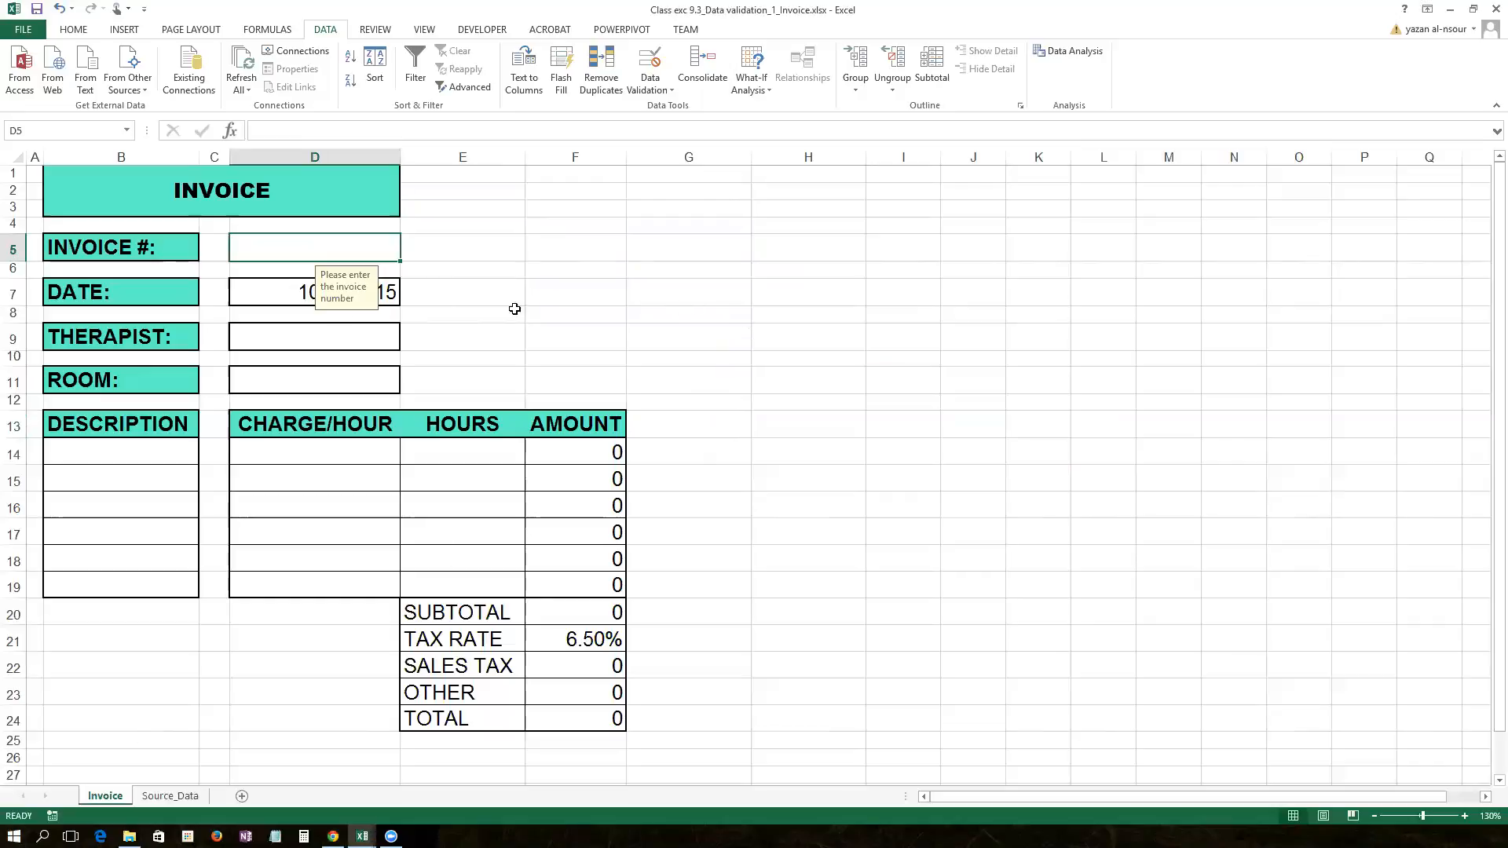
click(265, 296)
drag(296, 130, 146, 120)
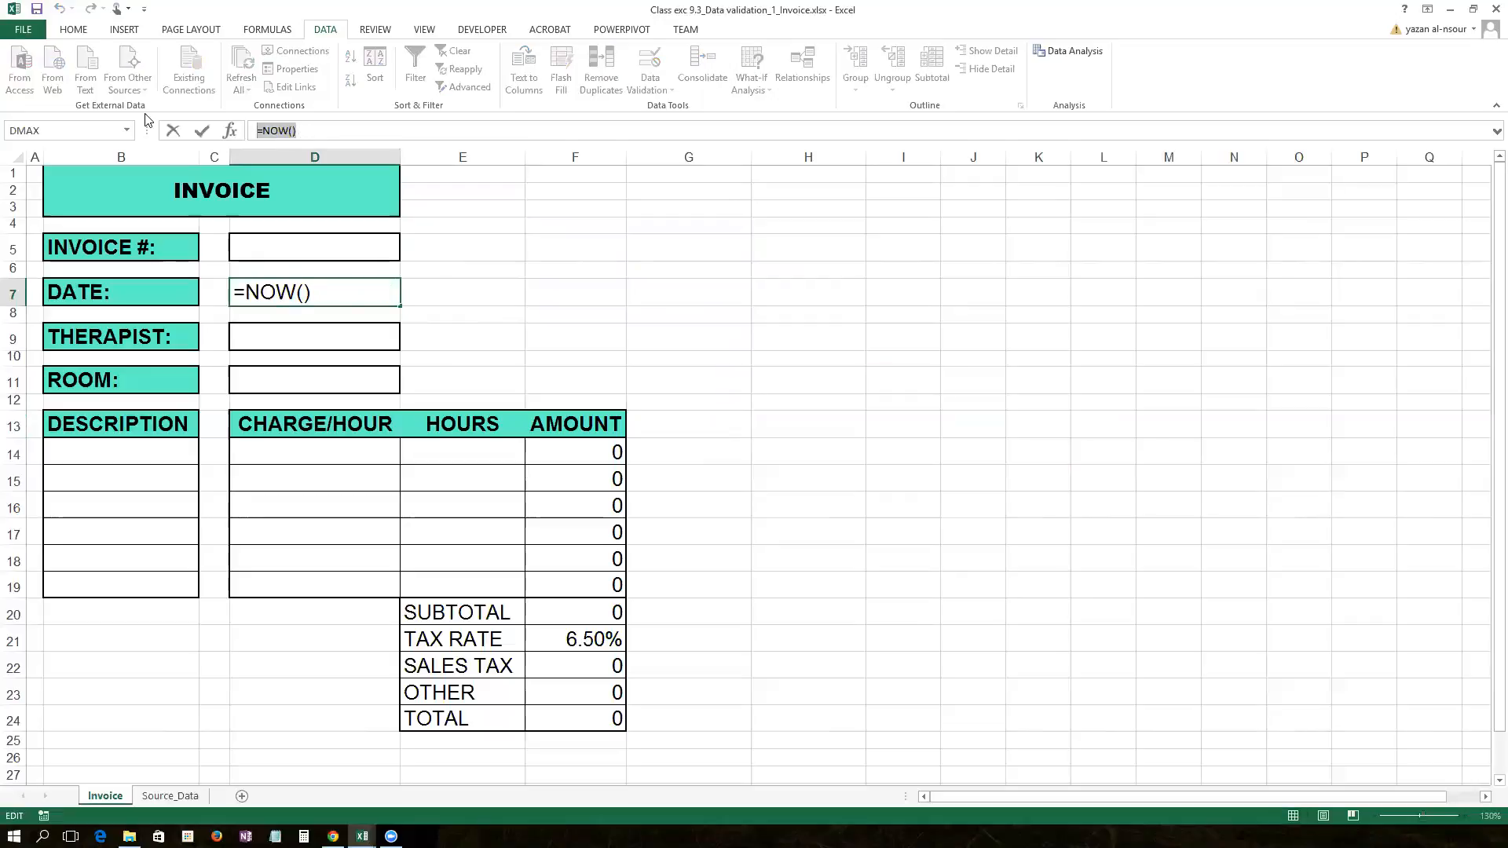
key(Delete)
key(Return)
click(269, 301)
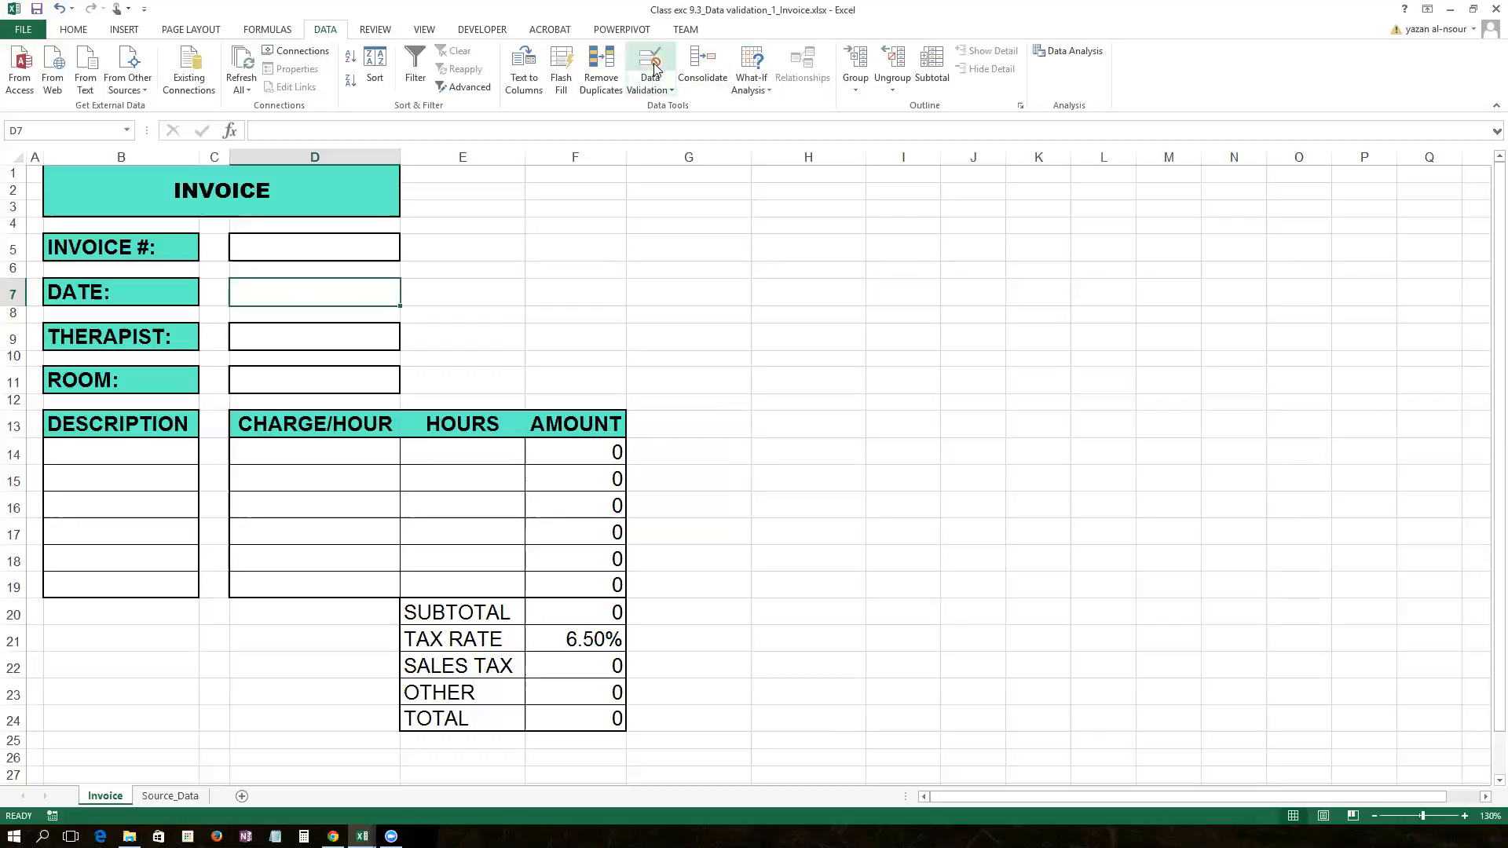
Step: Set D7's data validation to allow only Date values
click(668, 84)
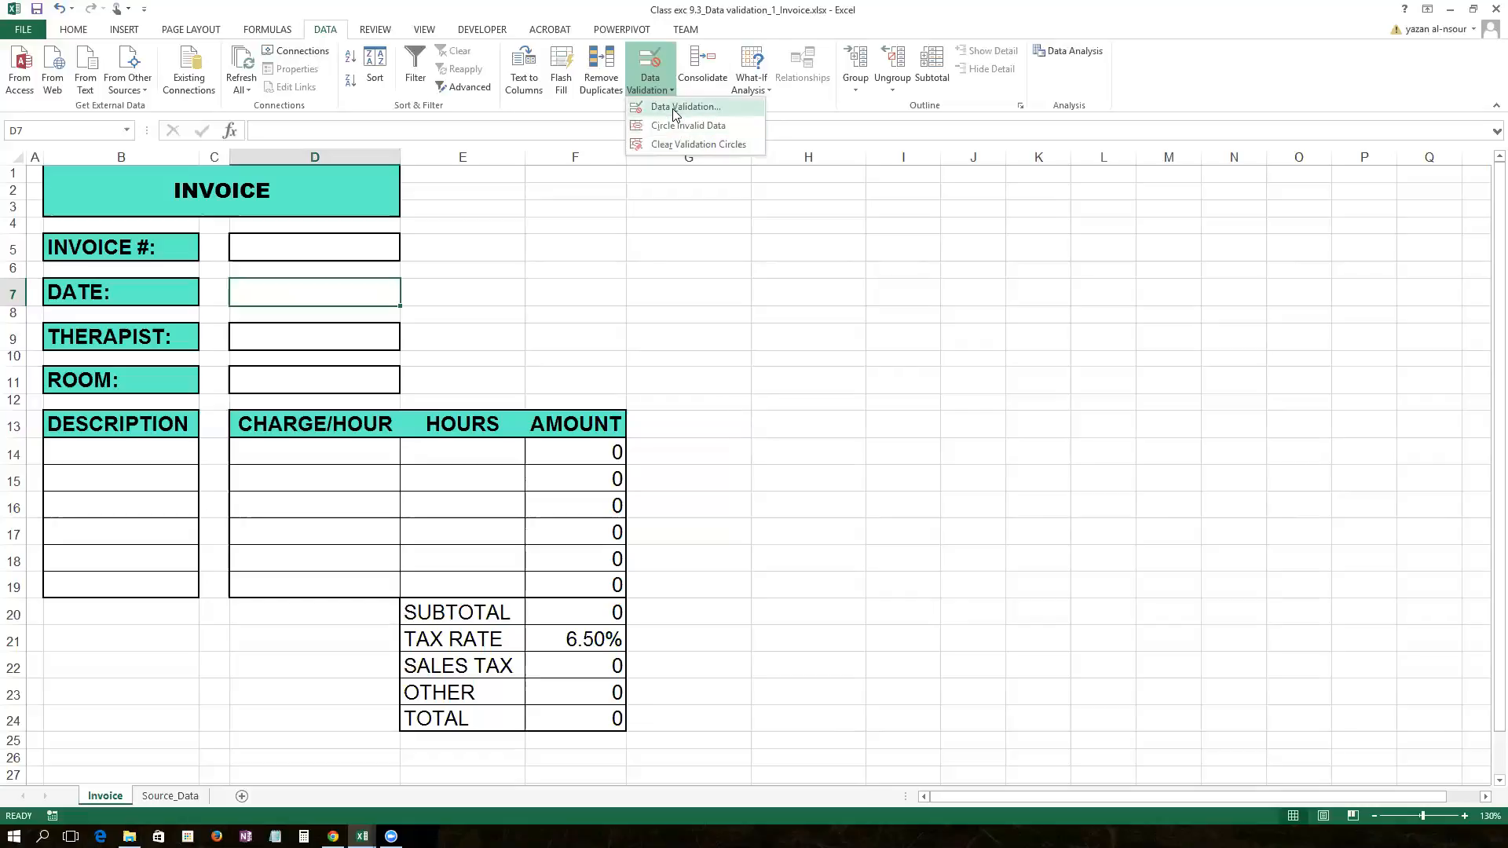
click(673, 108)
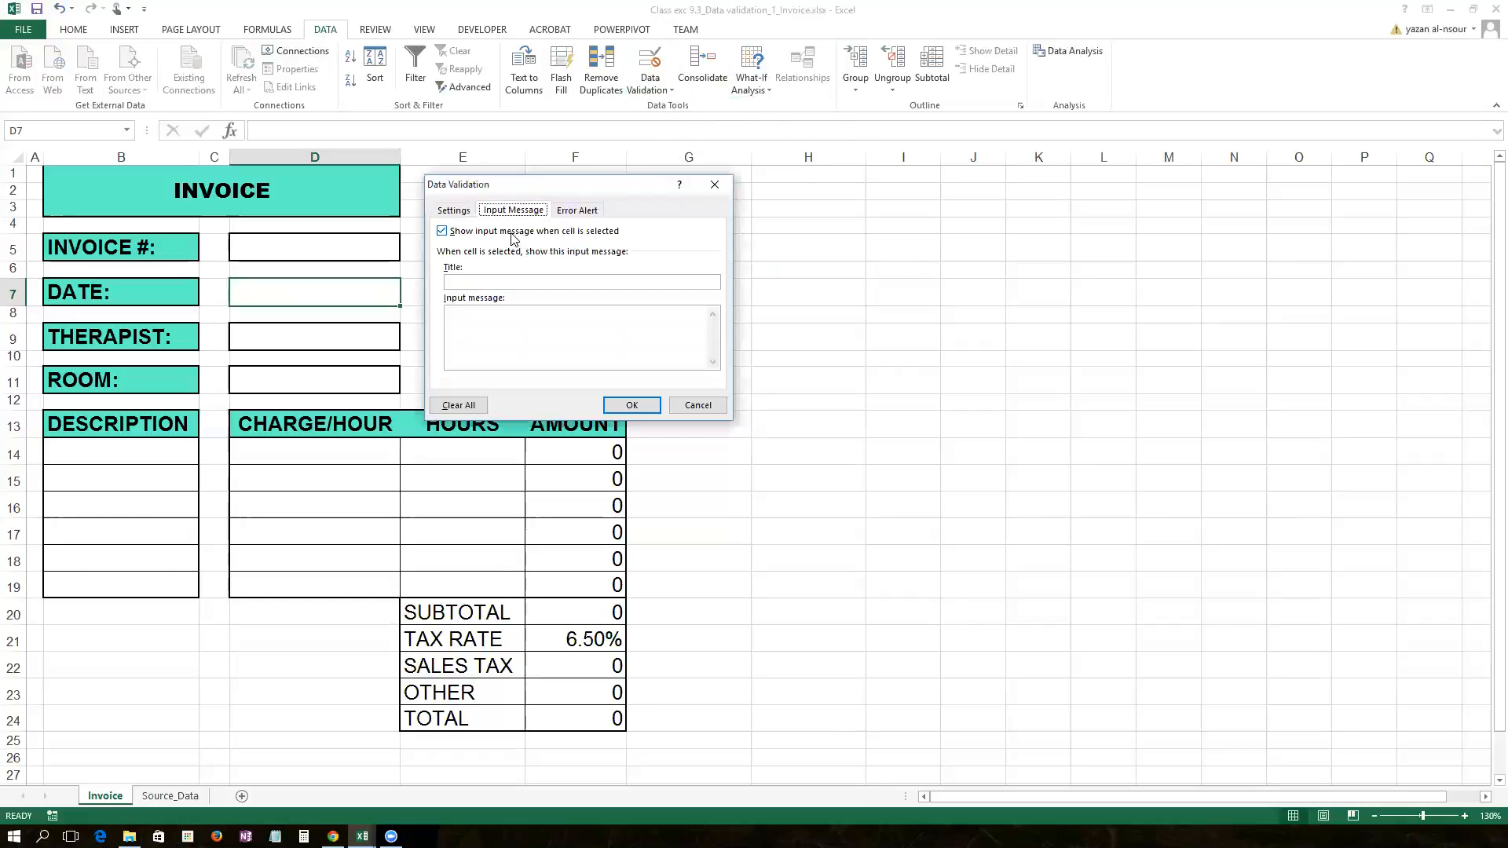
click(459, 212)
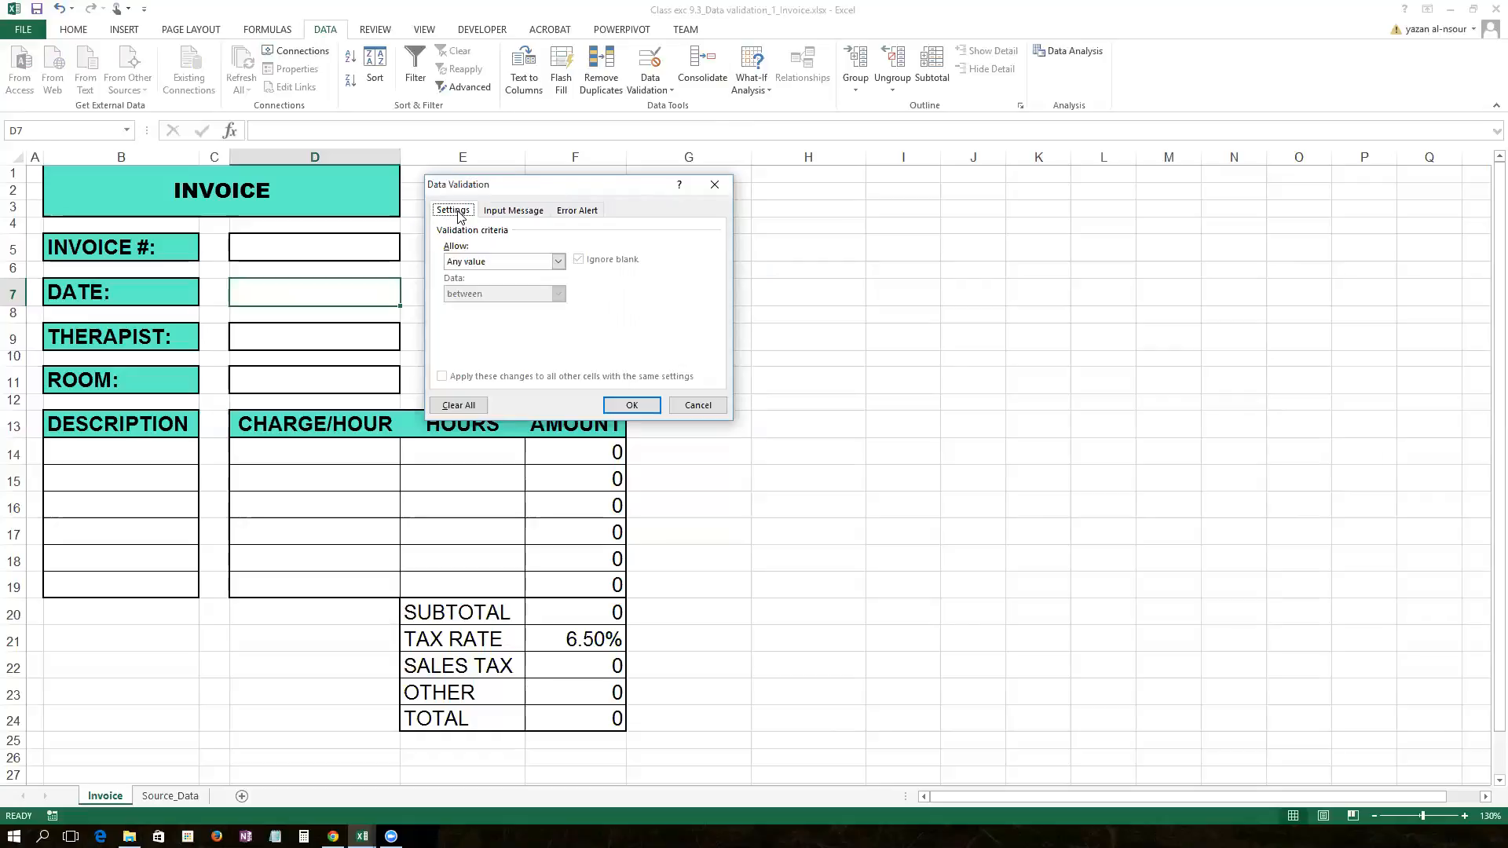
click(558, 262)
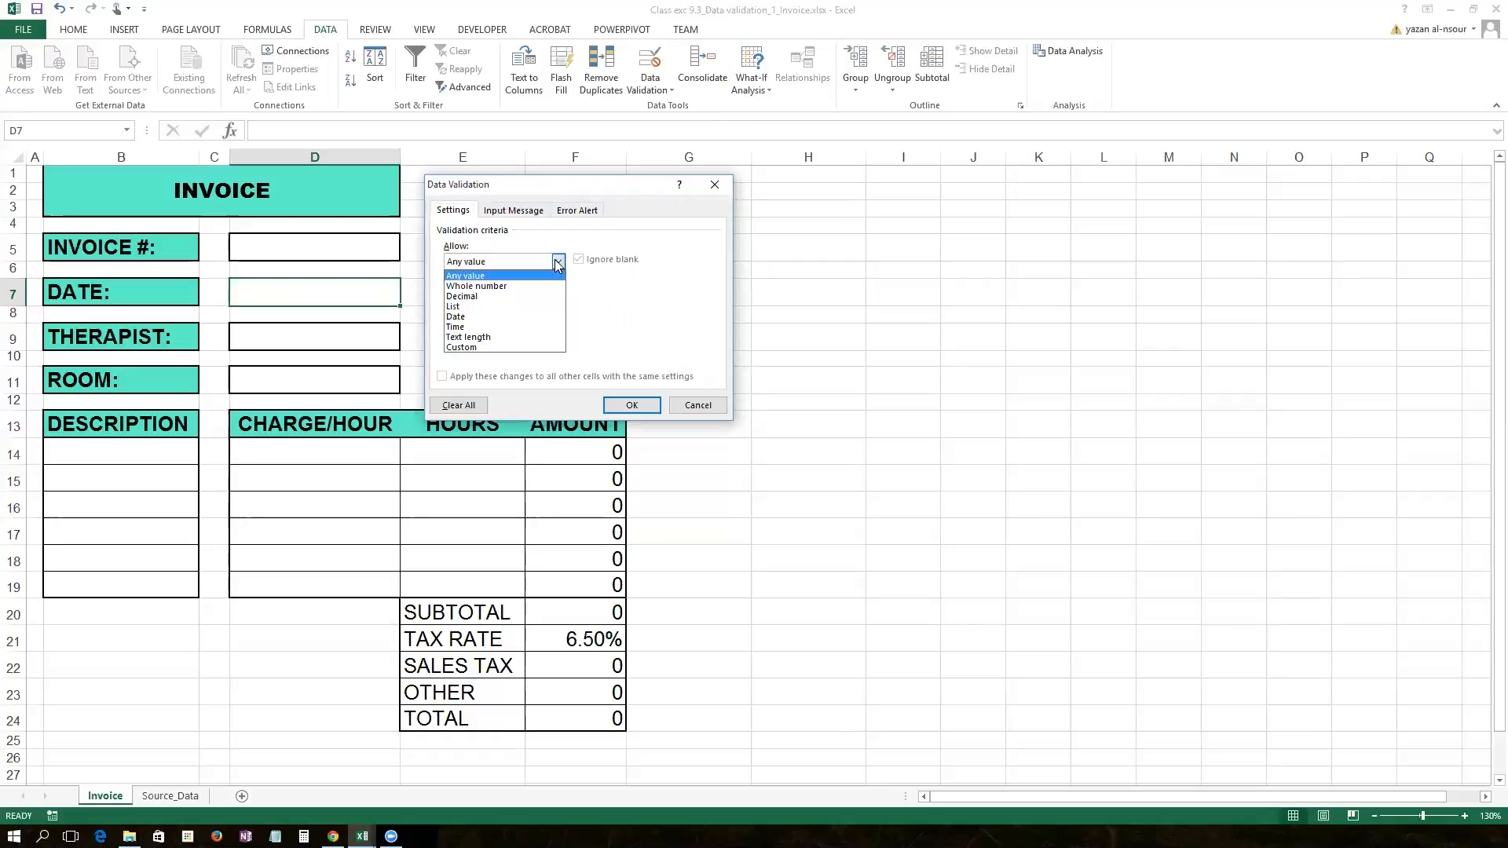
click(531, 315)
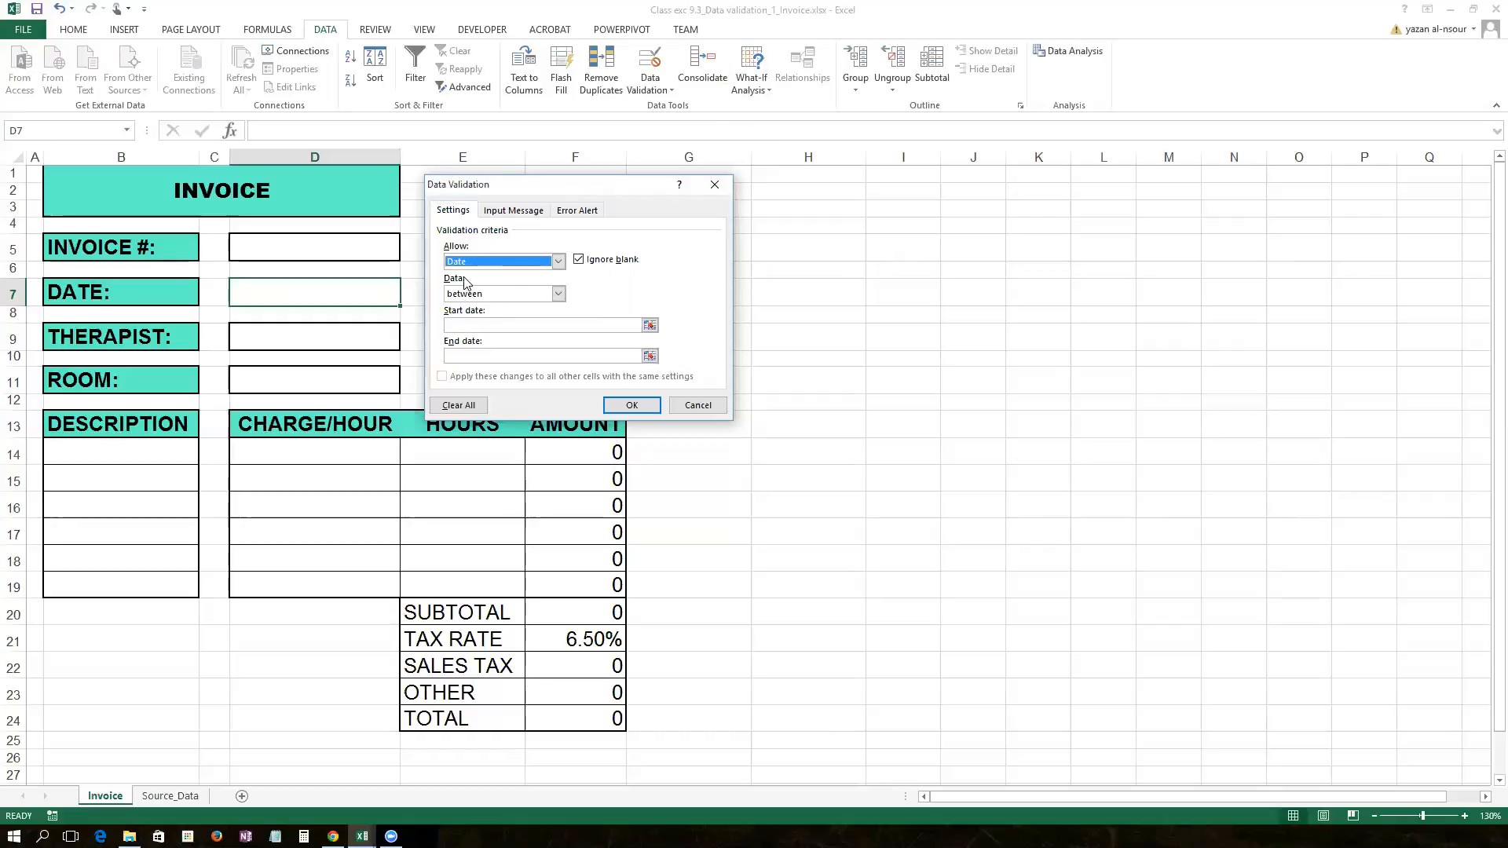
click(557, 262)
click(551, 267)
click(556, 263)
click(553, 272)
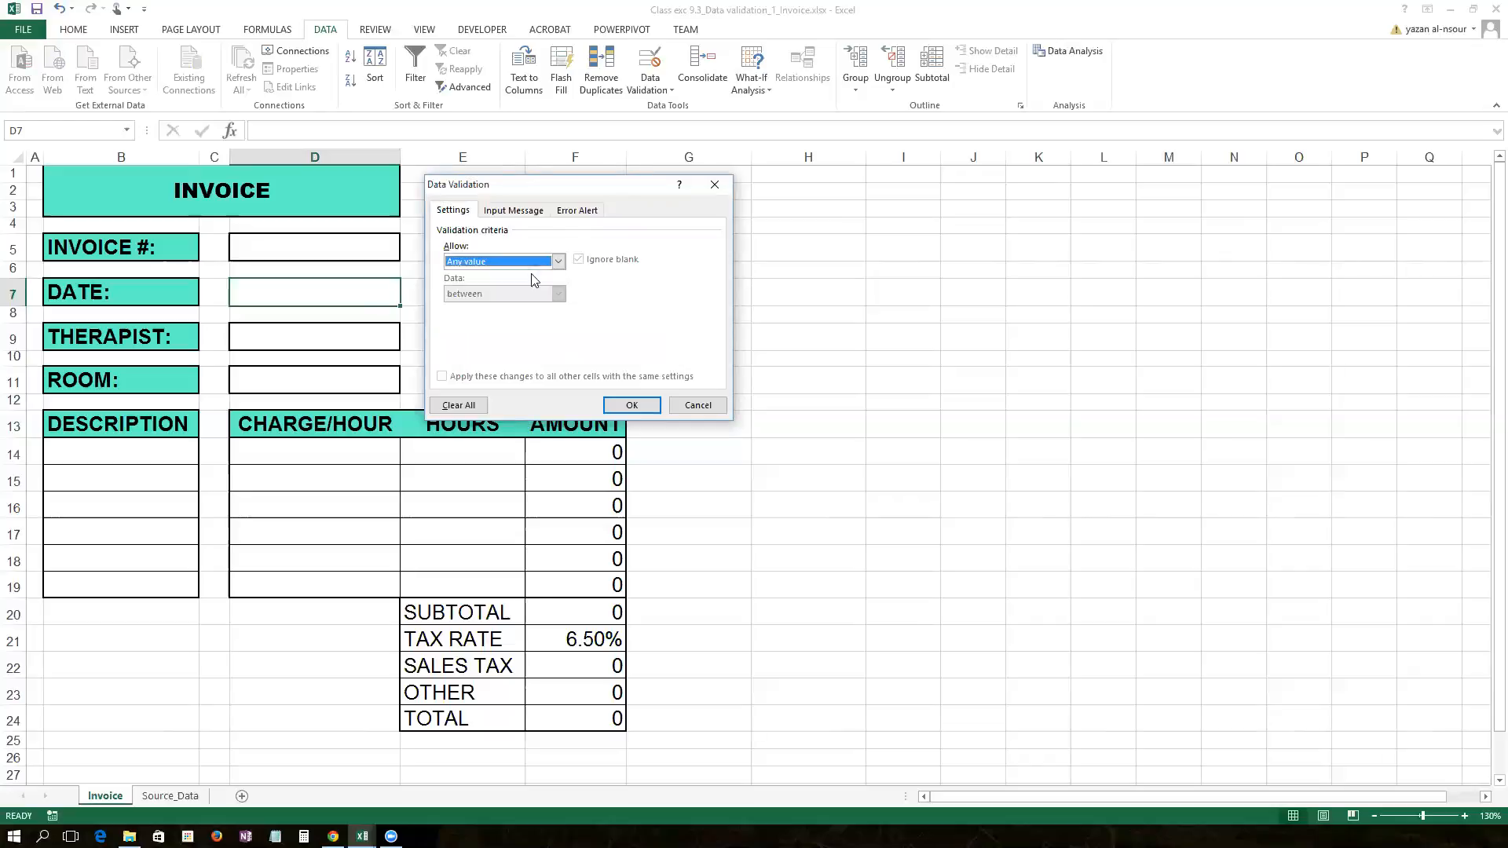
click(557, 263)
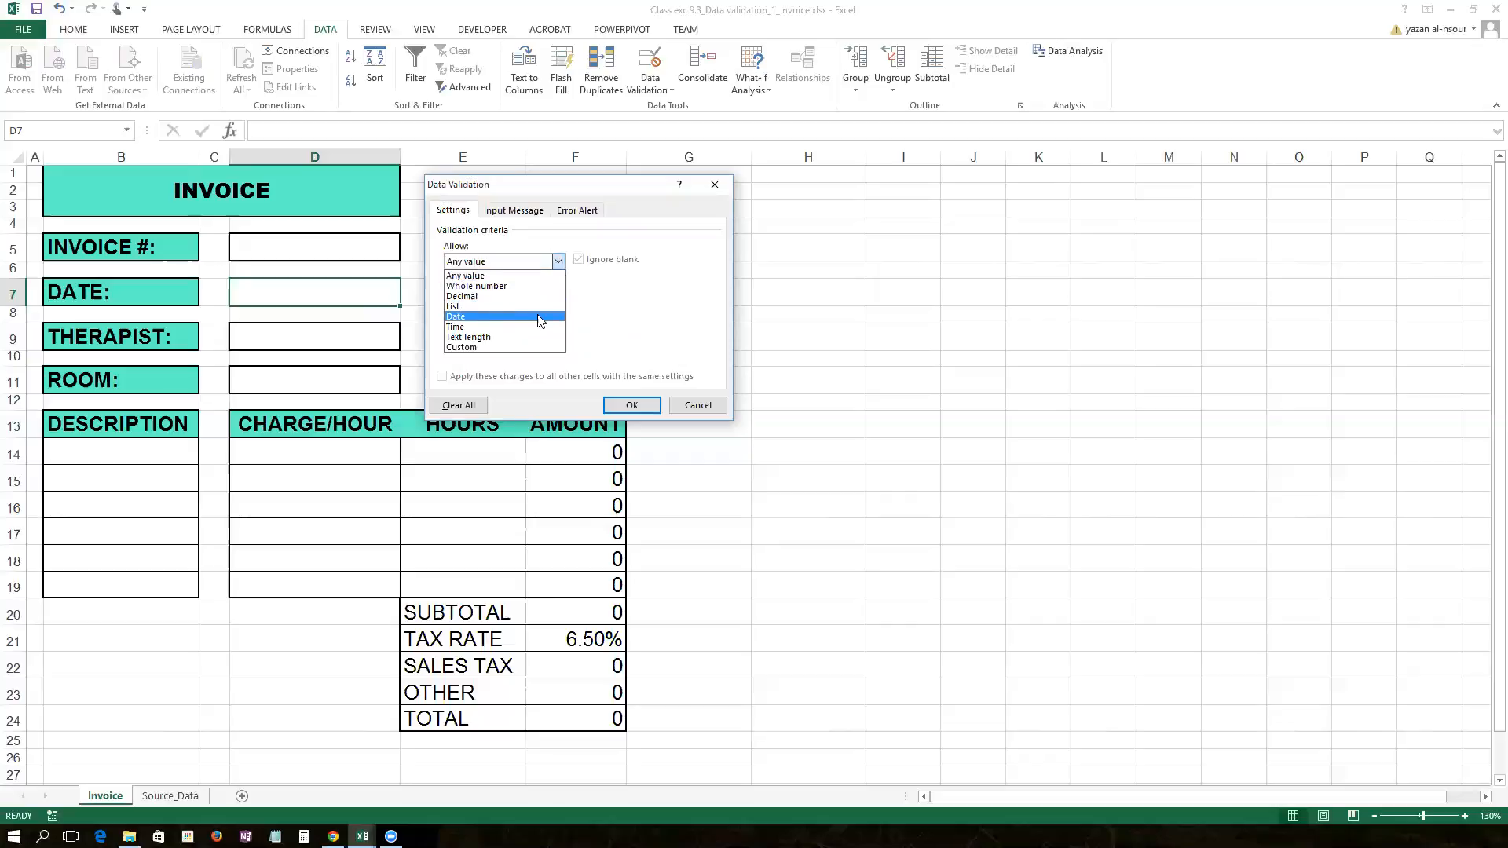
click(540, 317)
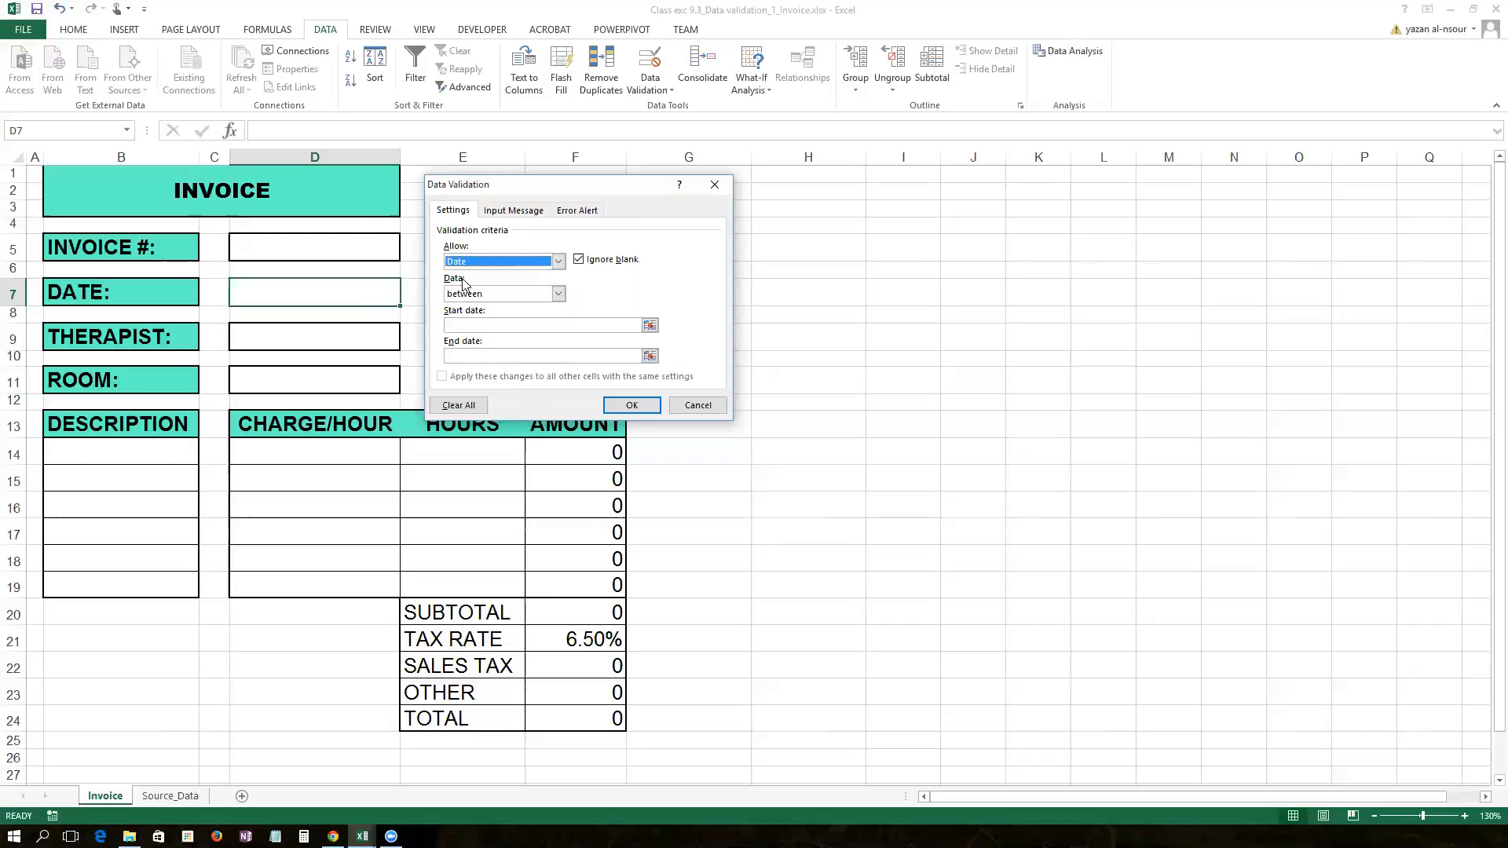
Step: Require dates greater than or equal to a start date of =now() and apply the rule
click(558, 293)
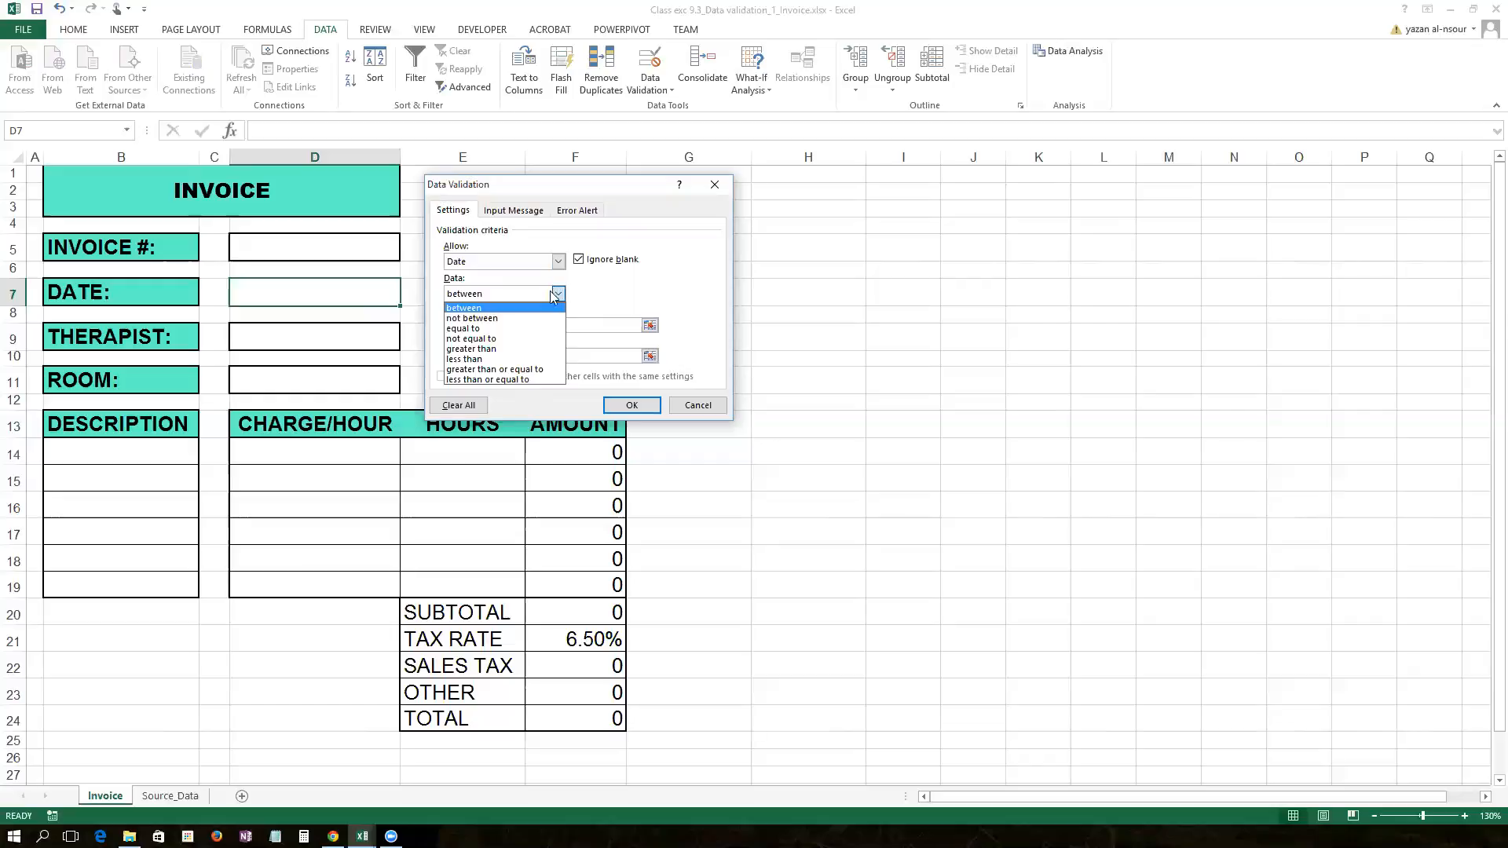
click(546, 348)
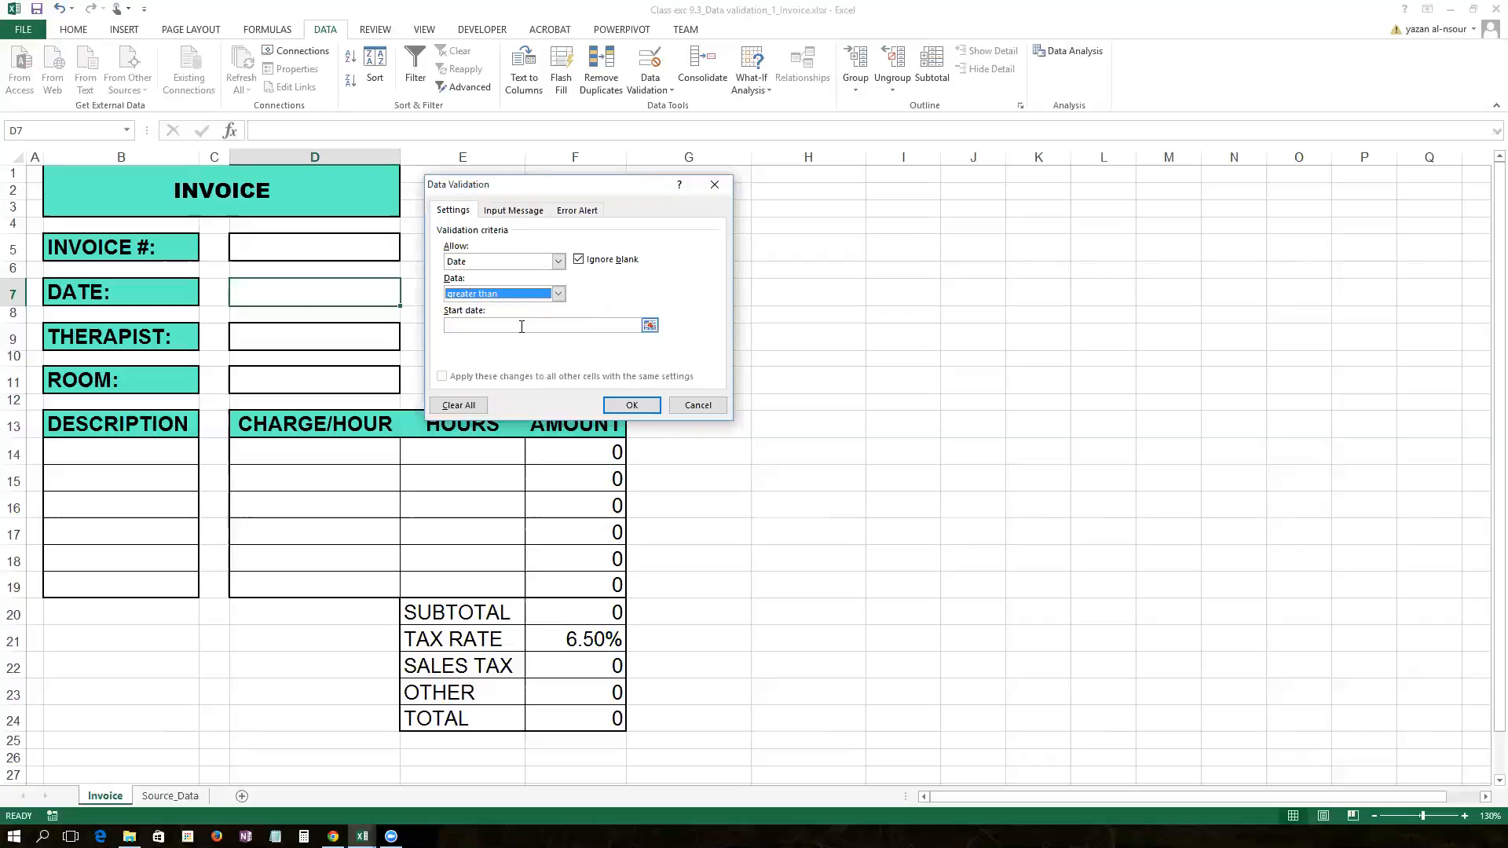
click(522, 326)
click(558, 294)
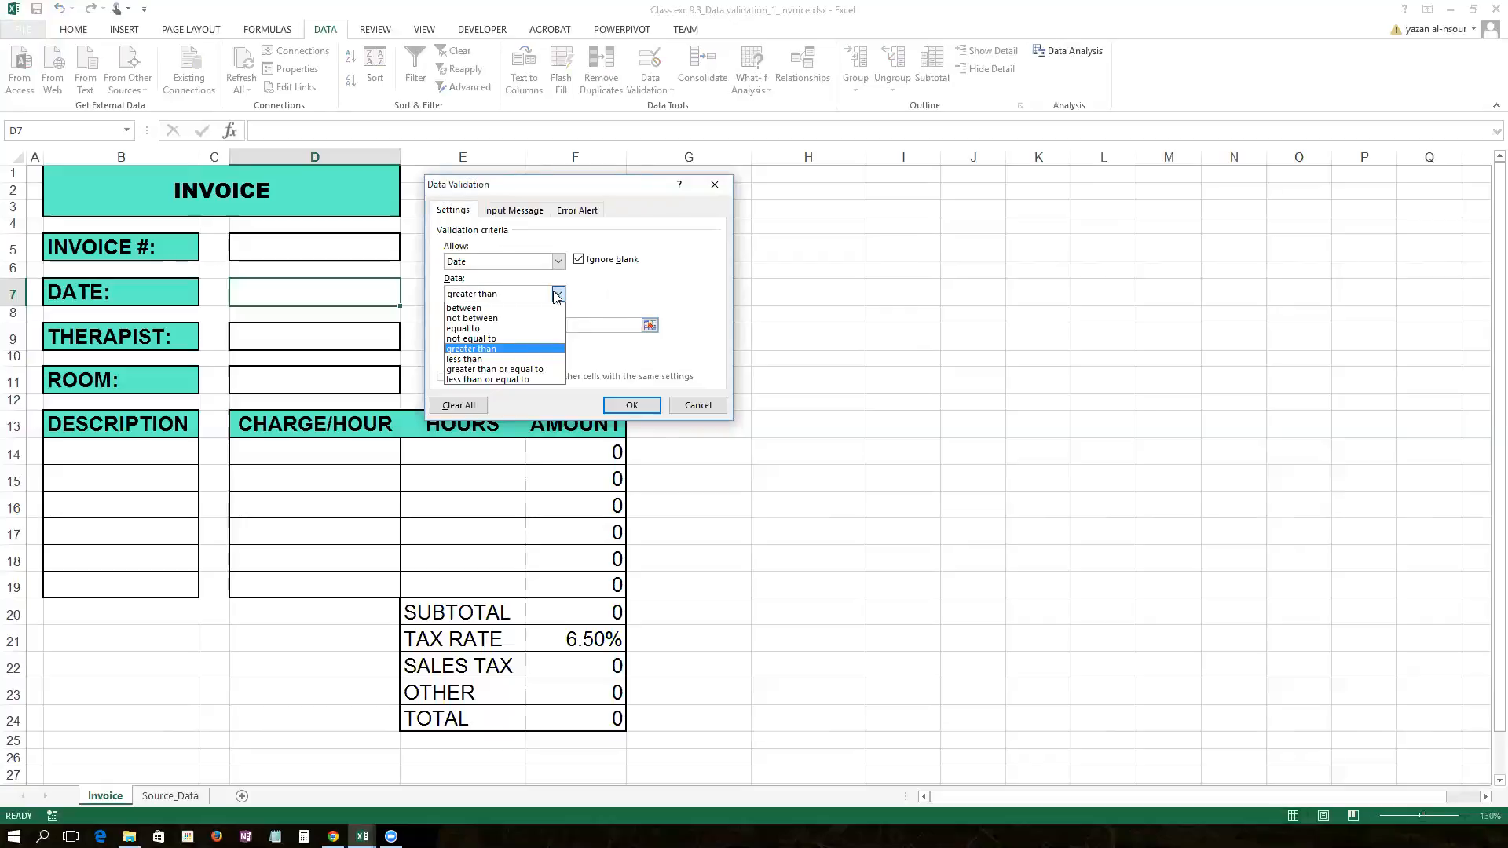
click(556, 369)
click(568, 326)
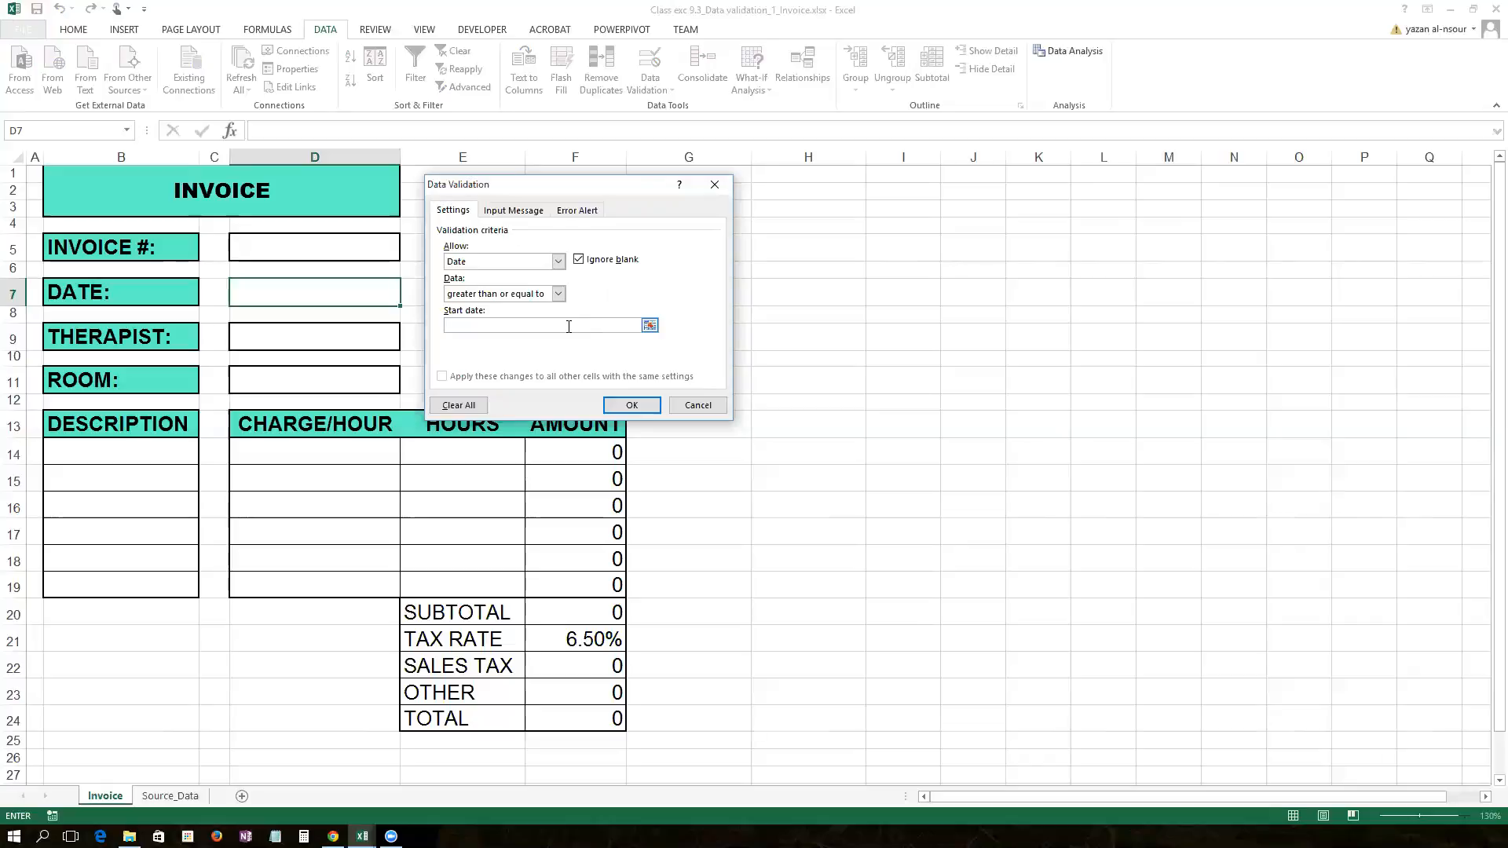
text(=now()
click(620, 405)
click(558, 295)
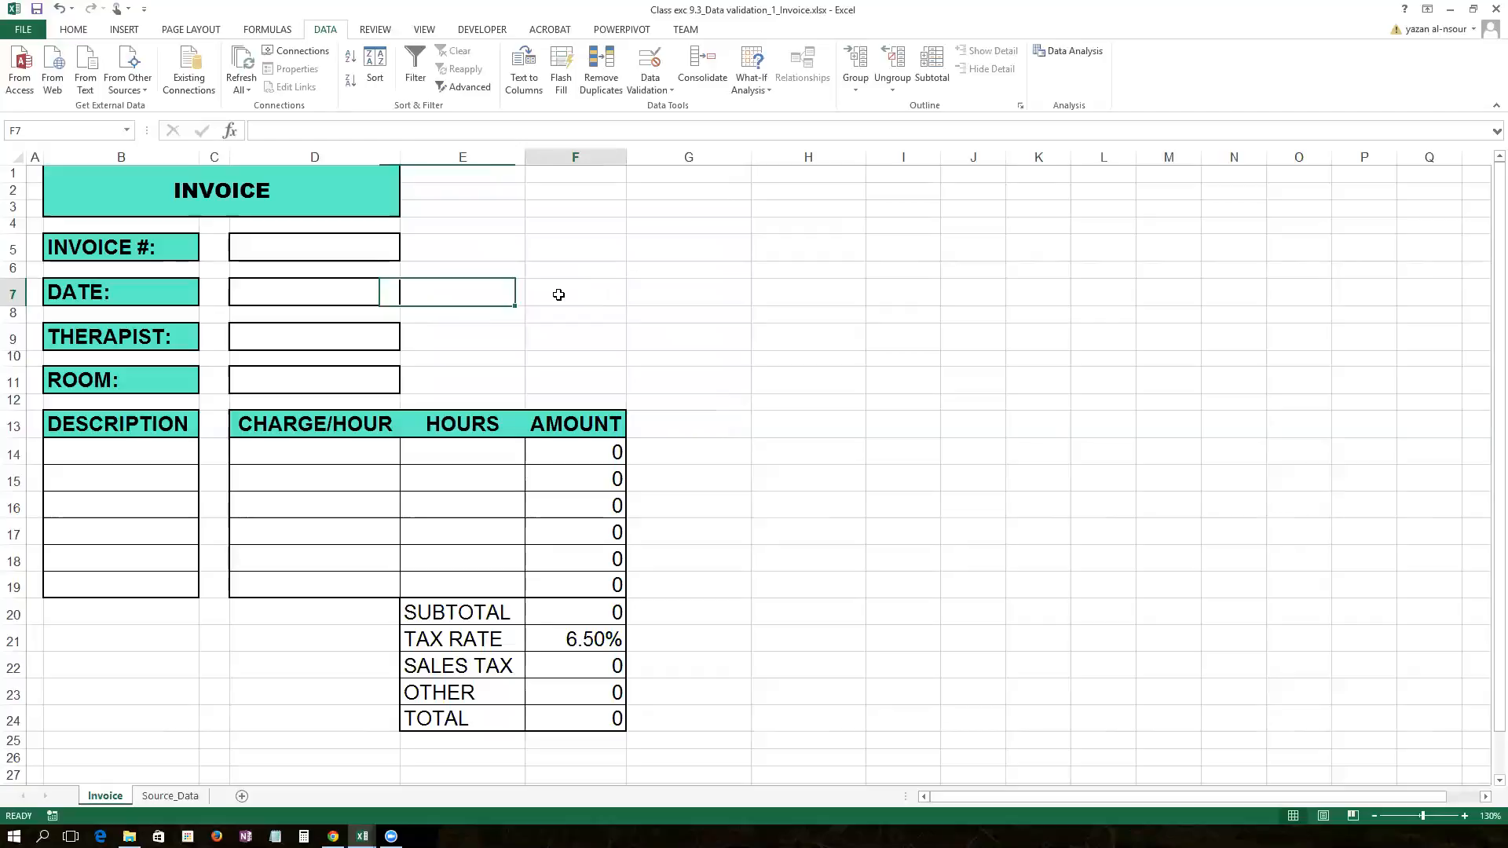
Step: Give D7 the input message 'Vaid date': 'Please enter either todays date or a future date'
click(362, 295)
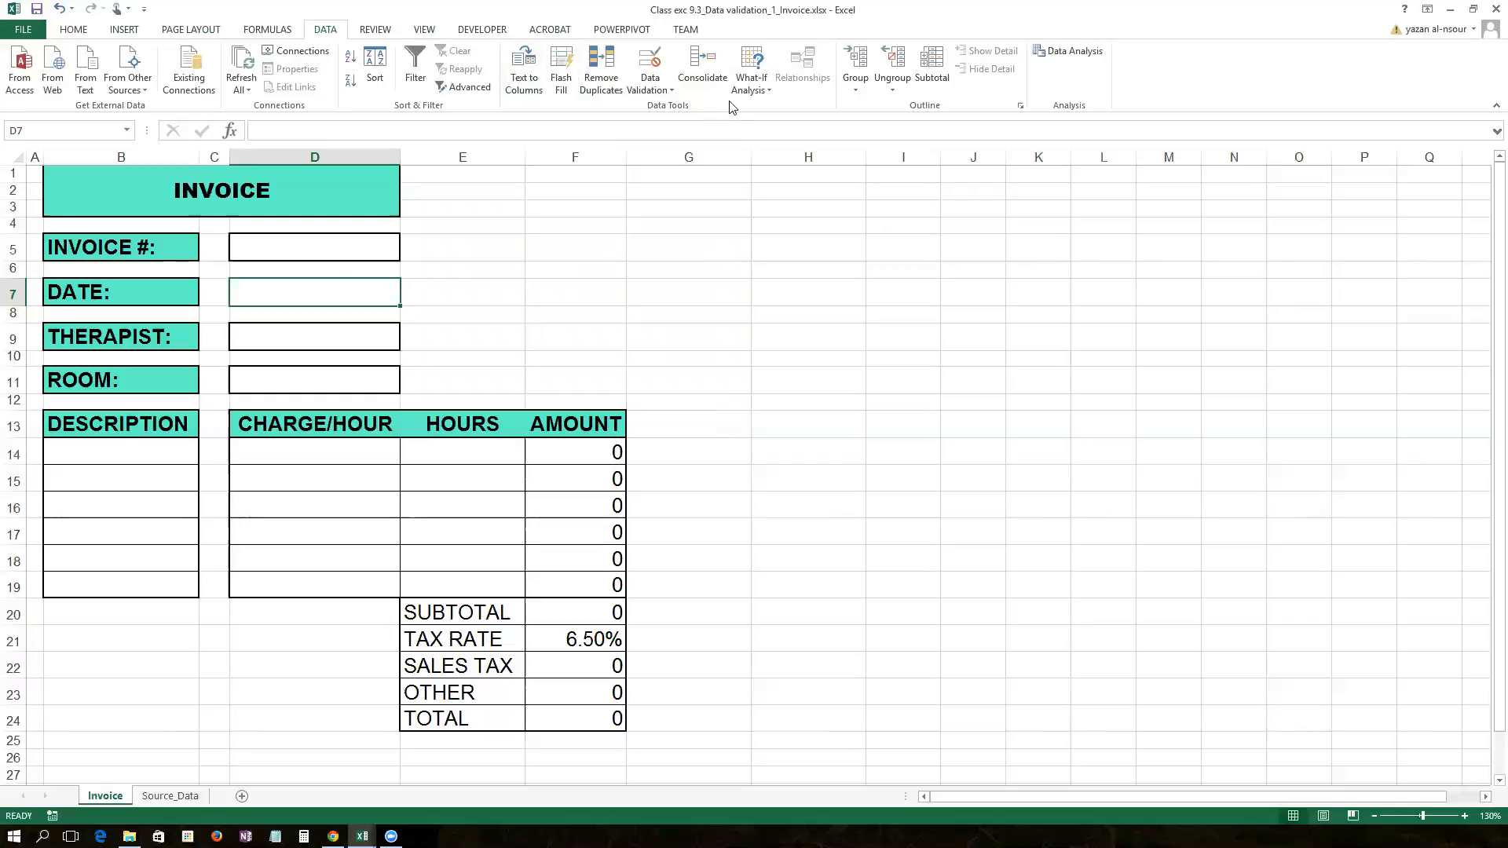
click(655, 85)
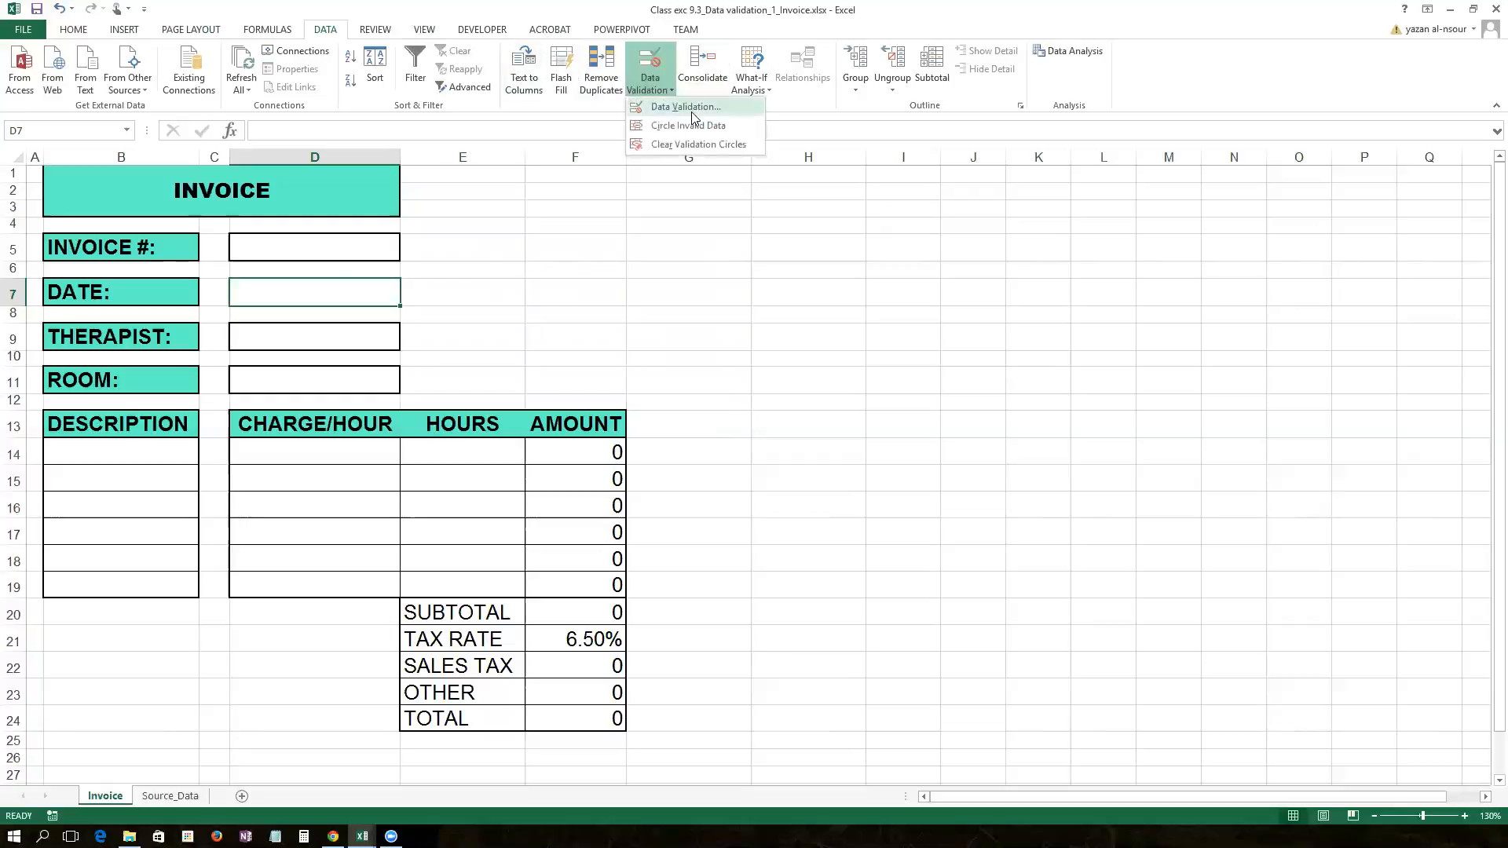
click(691, 109)
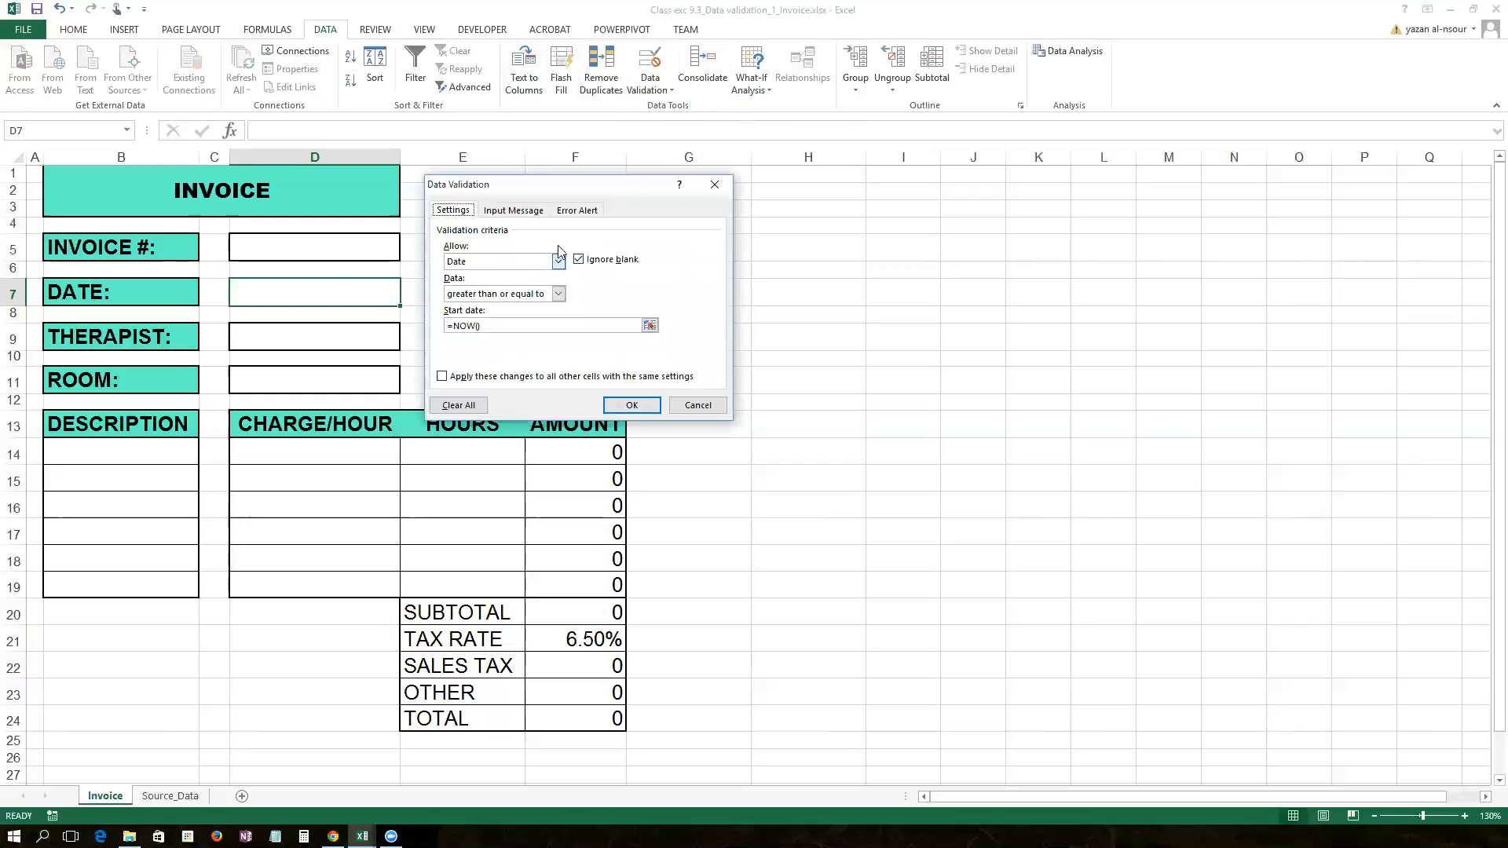
click(511, 211)
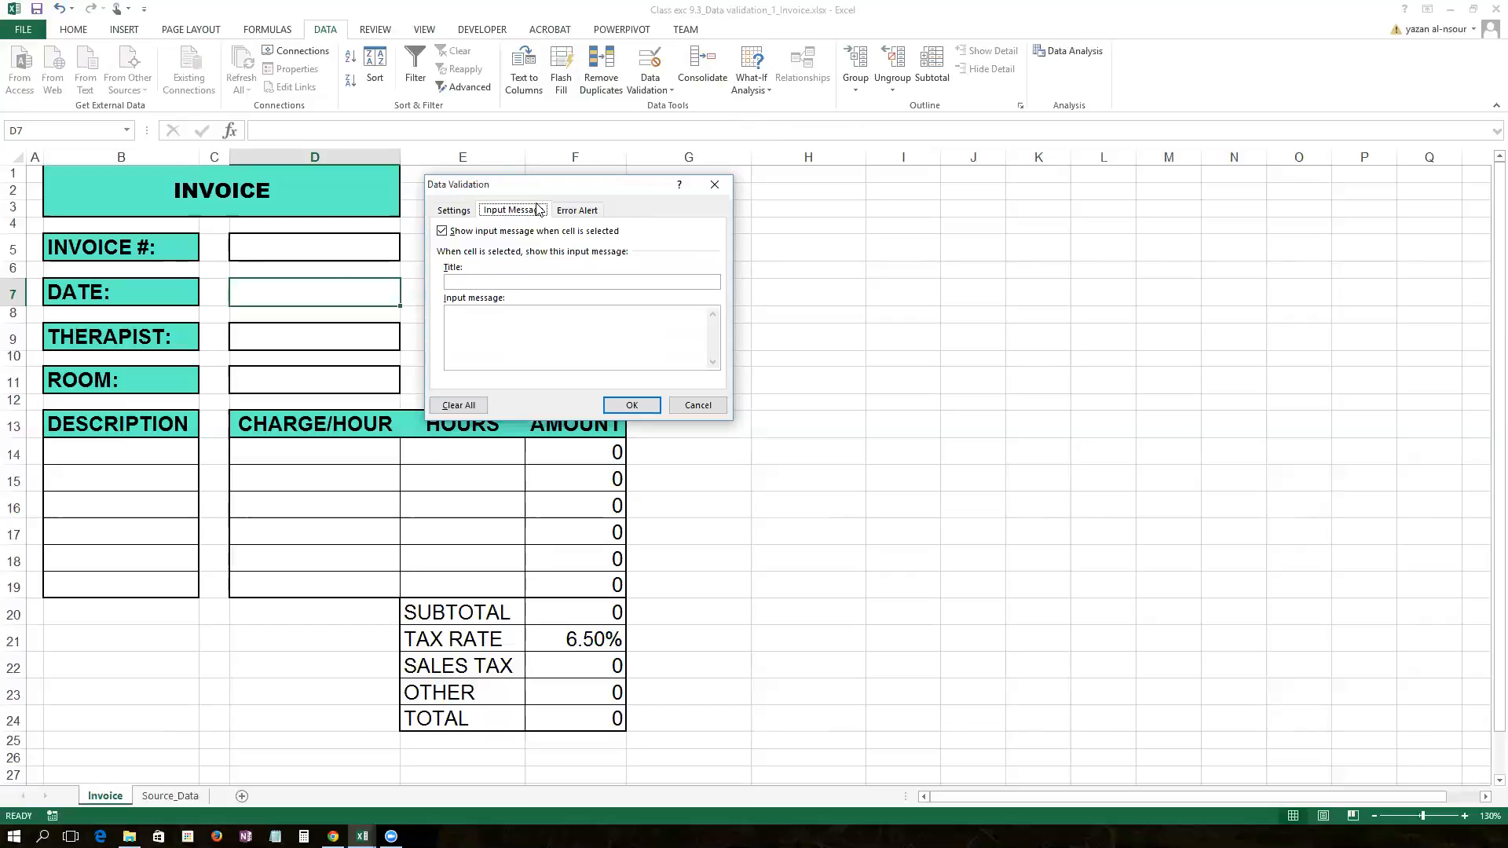
click(559, 329)
text(Vaid date)
text(Please ent)
text(er either)
text( todays date or)
text( a future date)
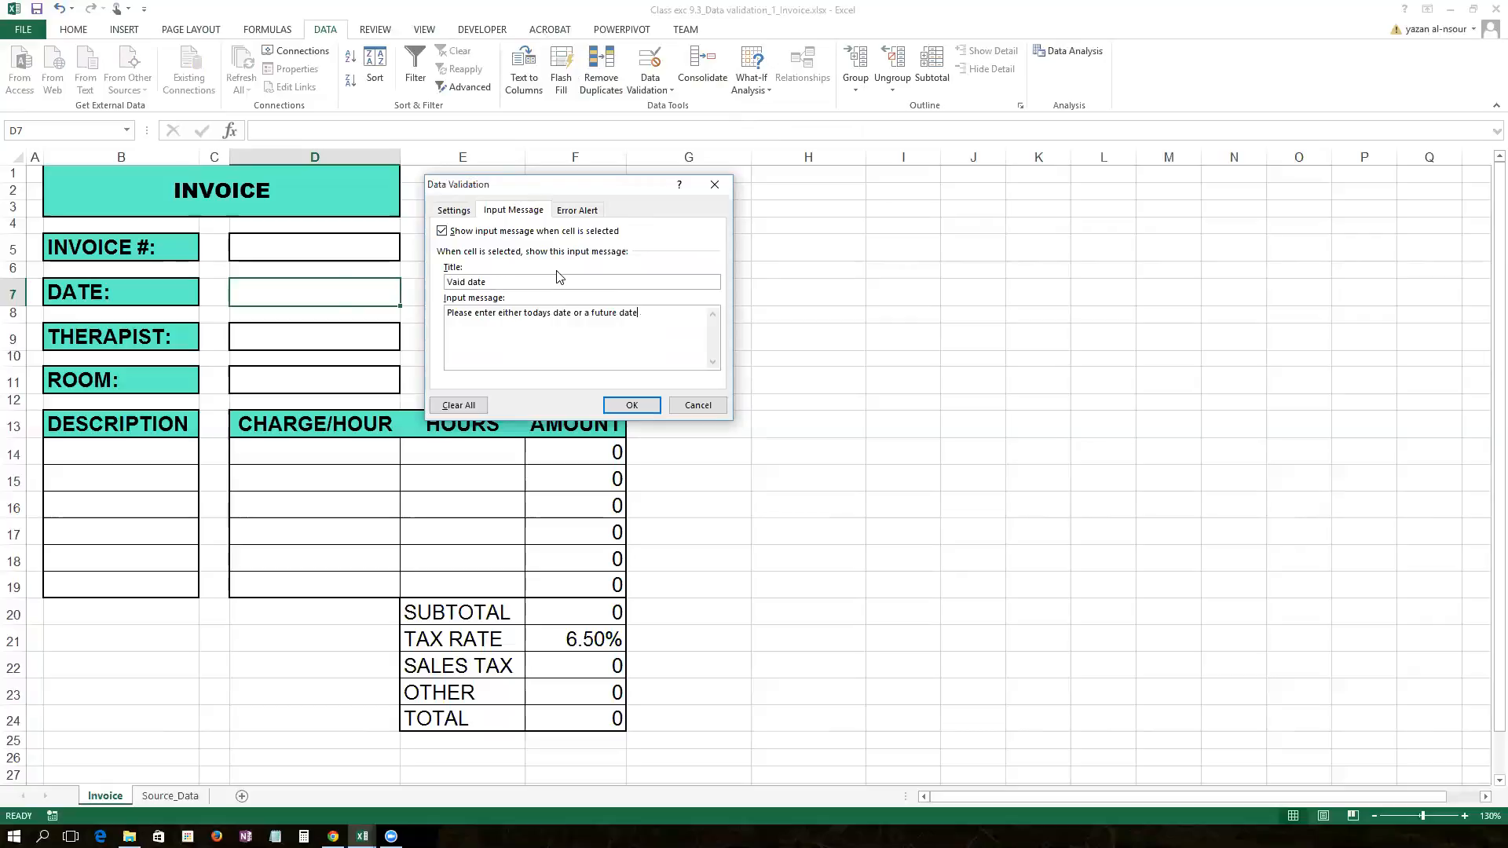
Step: Set a Stop error alert titled 'Date error' reading 'You are not allowed to enter a previous date'
click(585, 211)
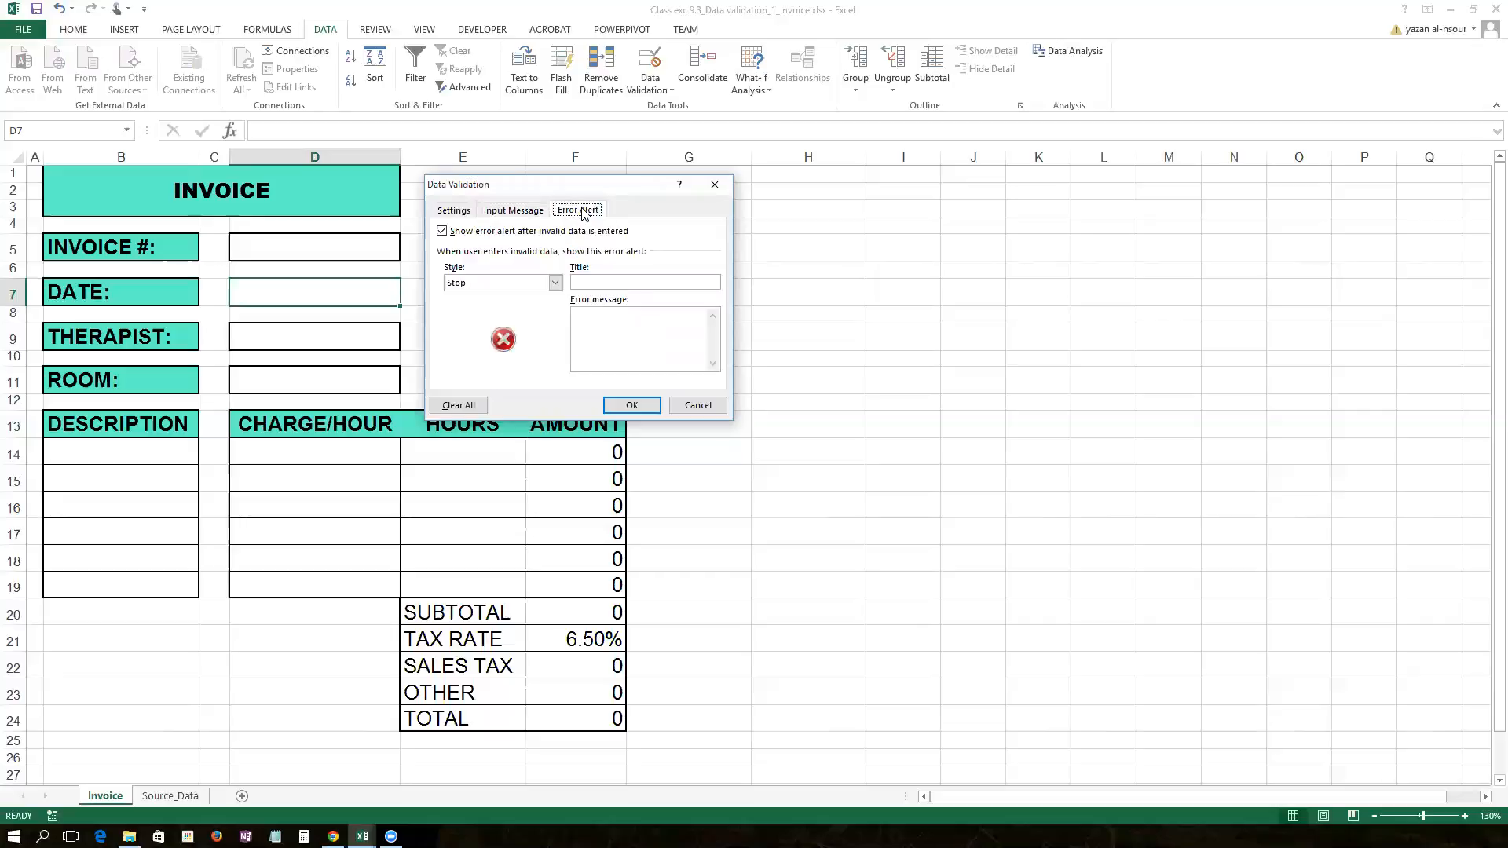
click(608, 283)
text(Date error)
key(Tab)
text(You are not allowed )
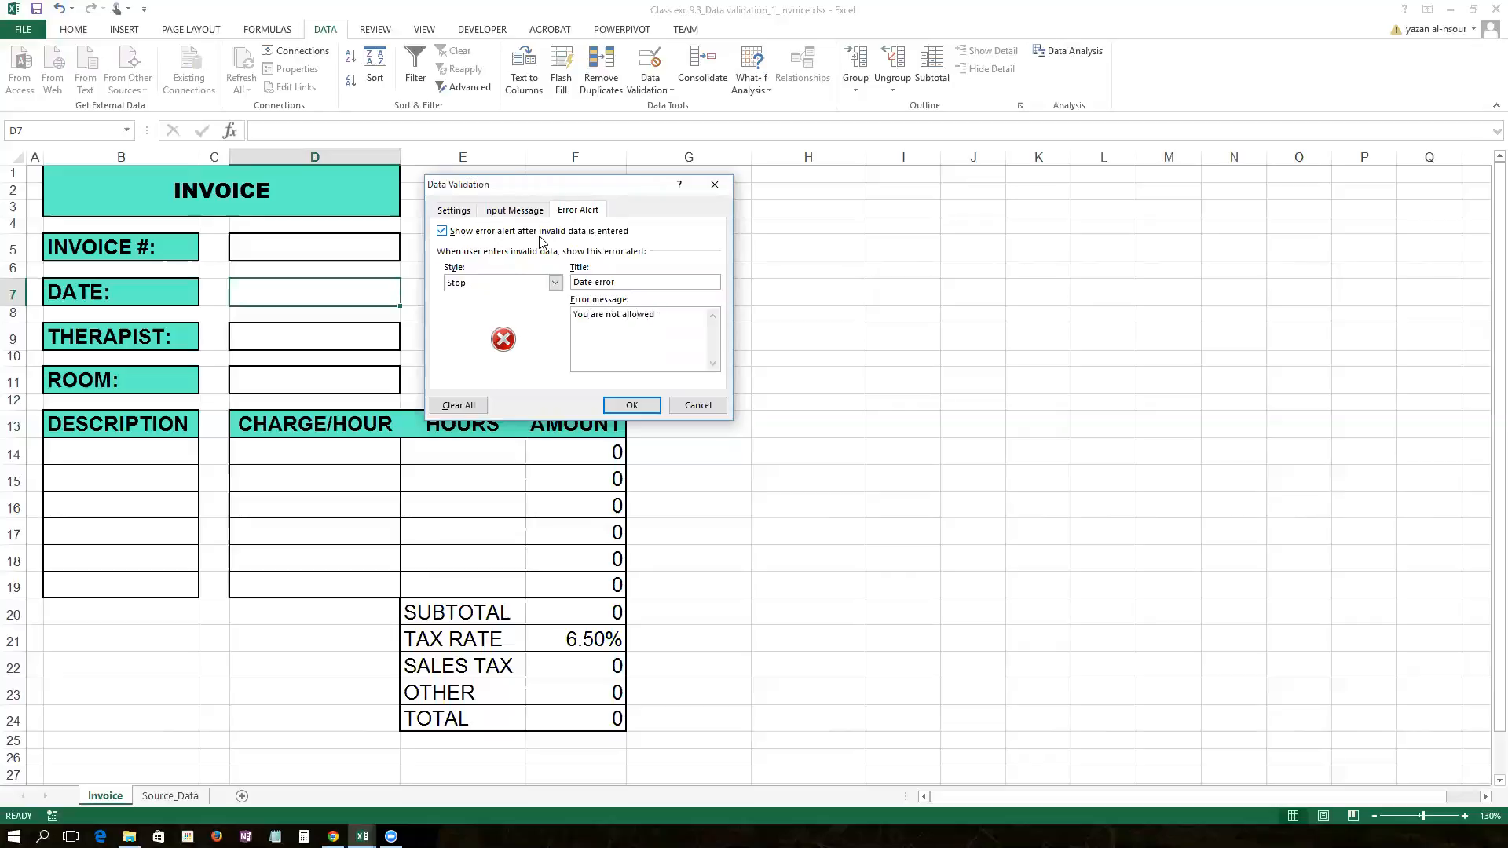
text(to enter a previous date)
click(555, 283)
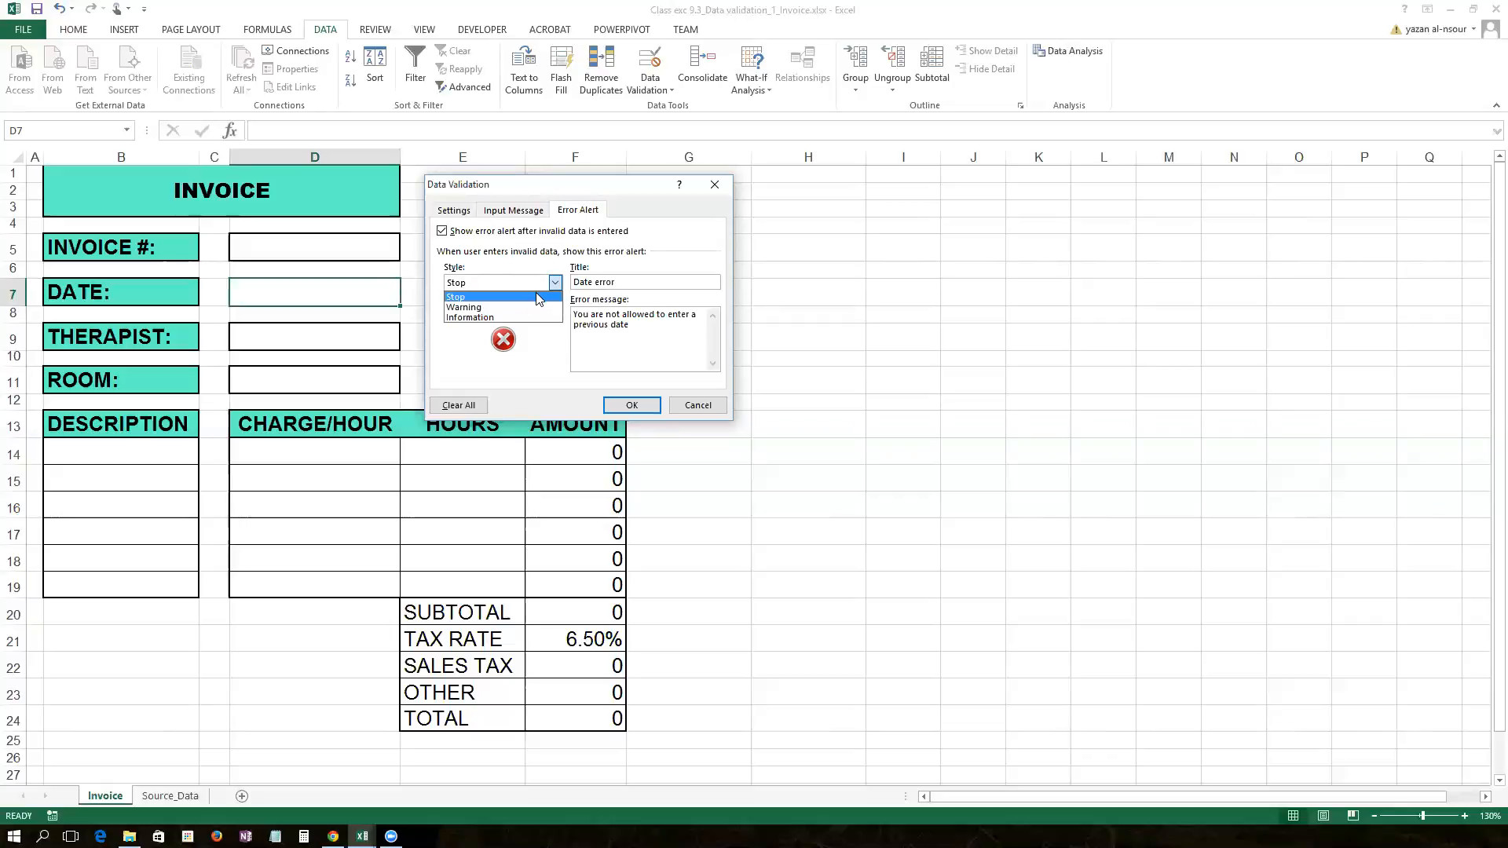
click(537, 297)
Step: Apply D7's validation rules and reselect D7 to see its 'Vaid date' prompt
click(631, 405)
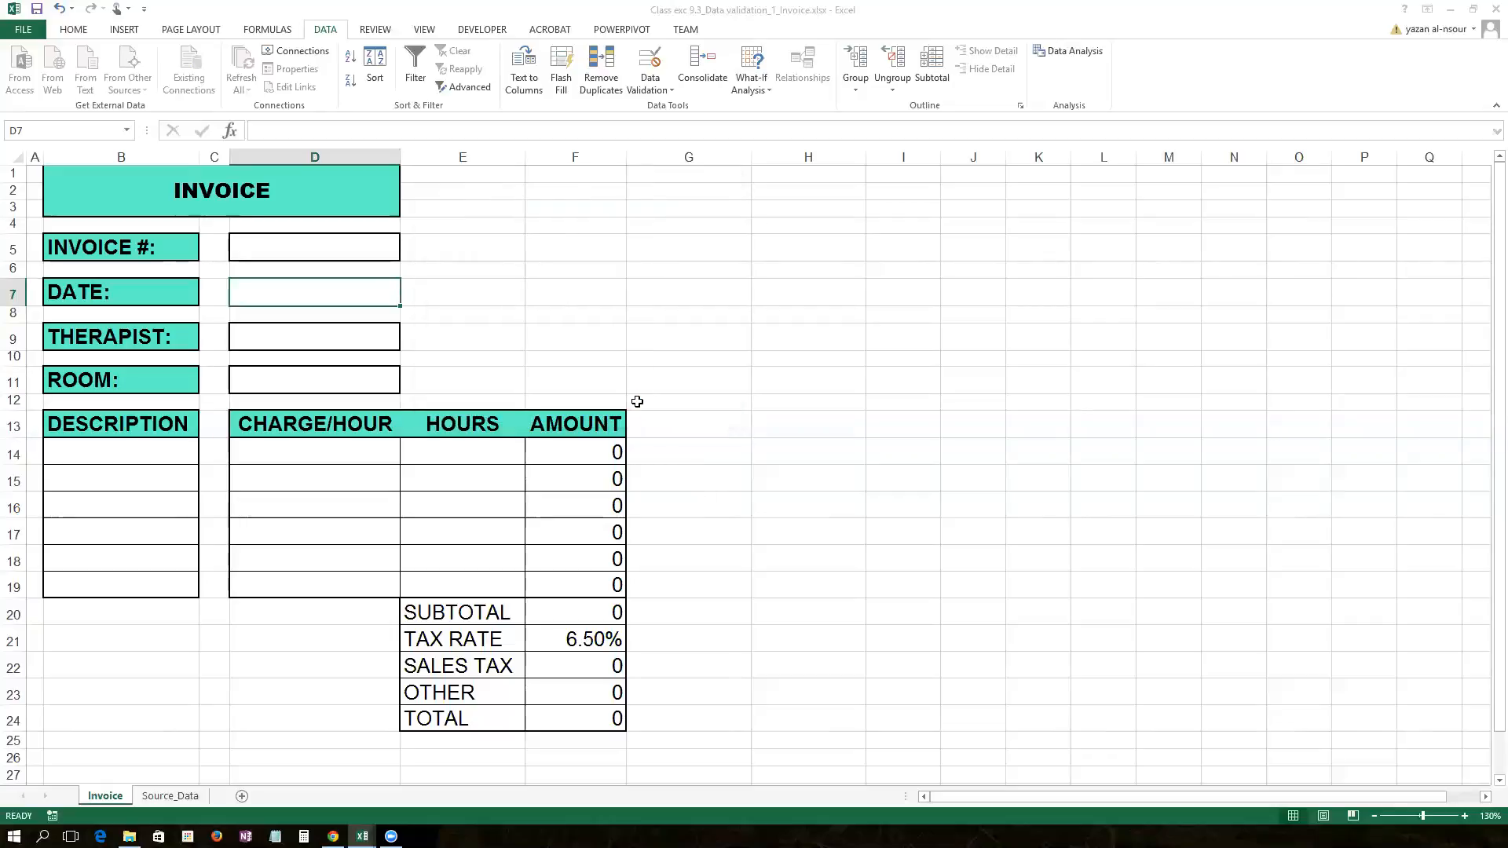
click(604, 303)
click(387, 299)
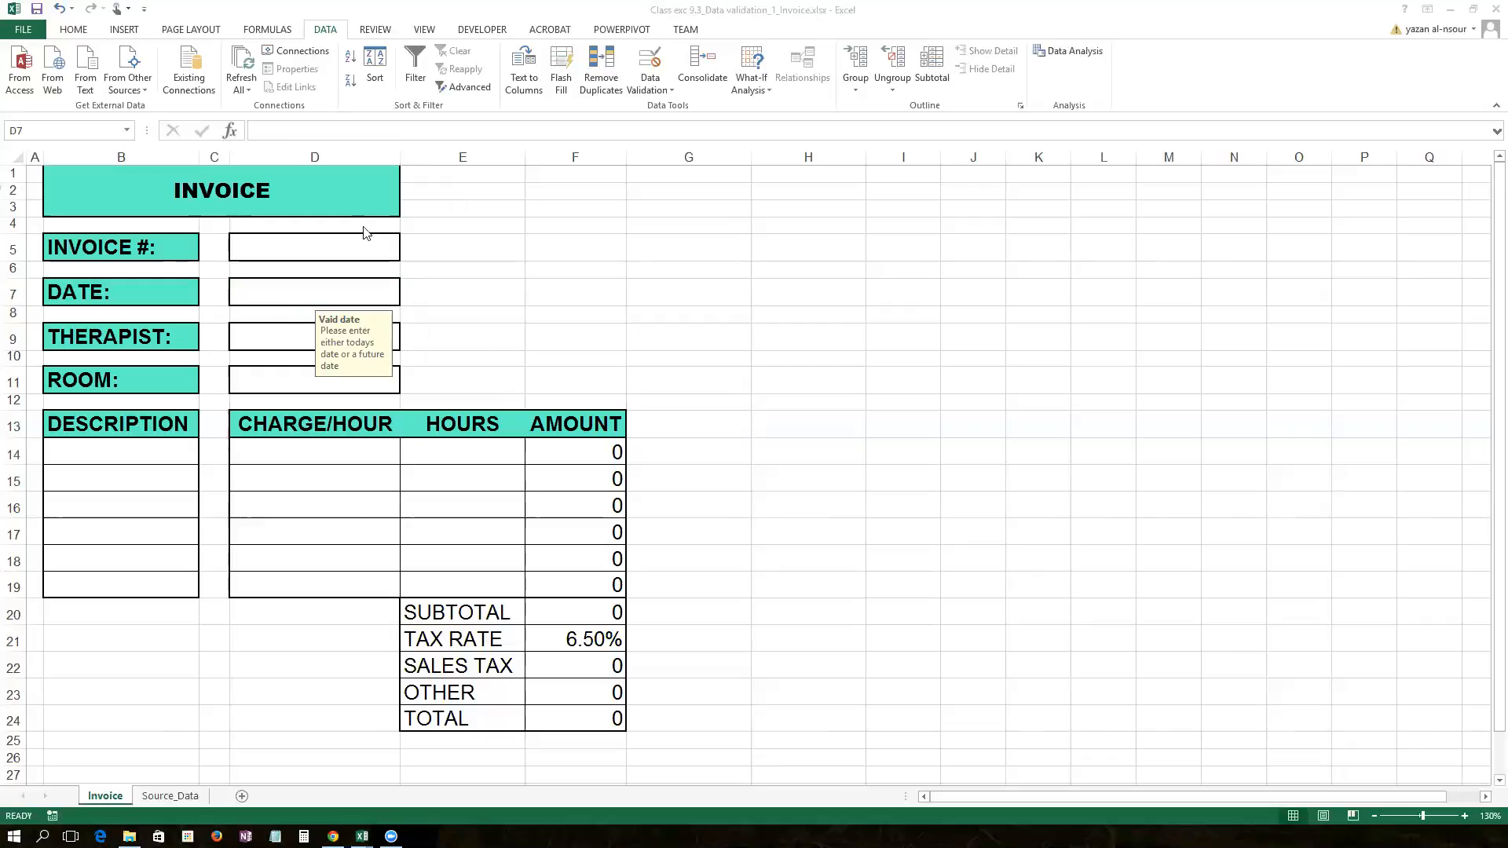
click(287, 287)
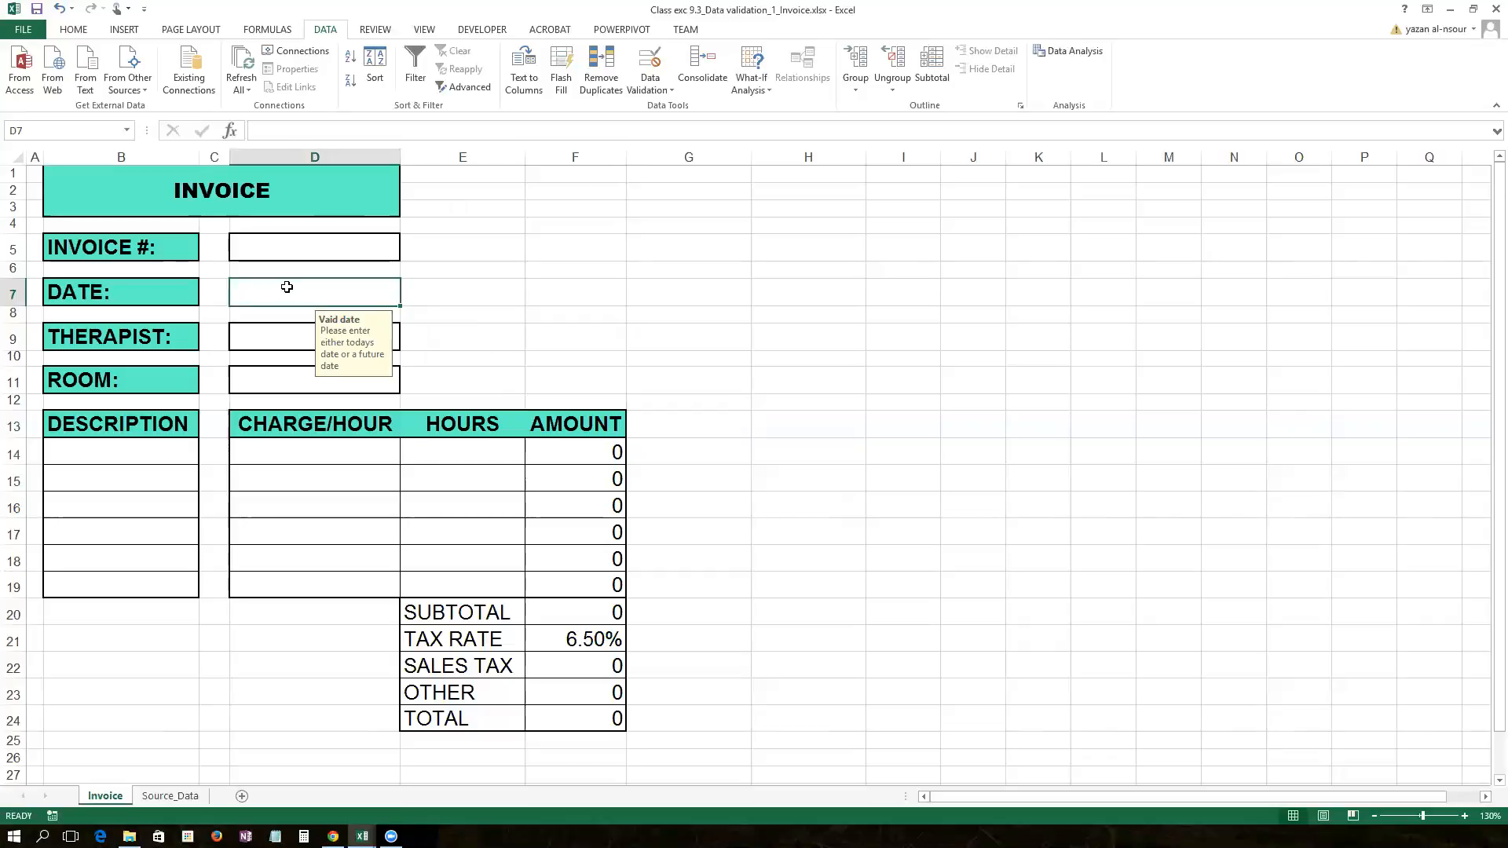
Step: Enter 10/13/2015 in D7, cancel the rejection, then enter 10/14/2015 instead
text(10/13/)
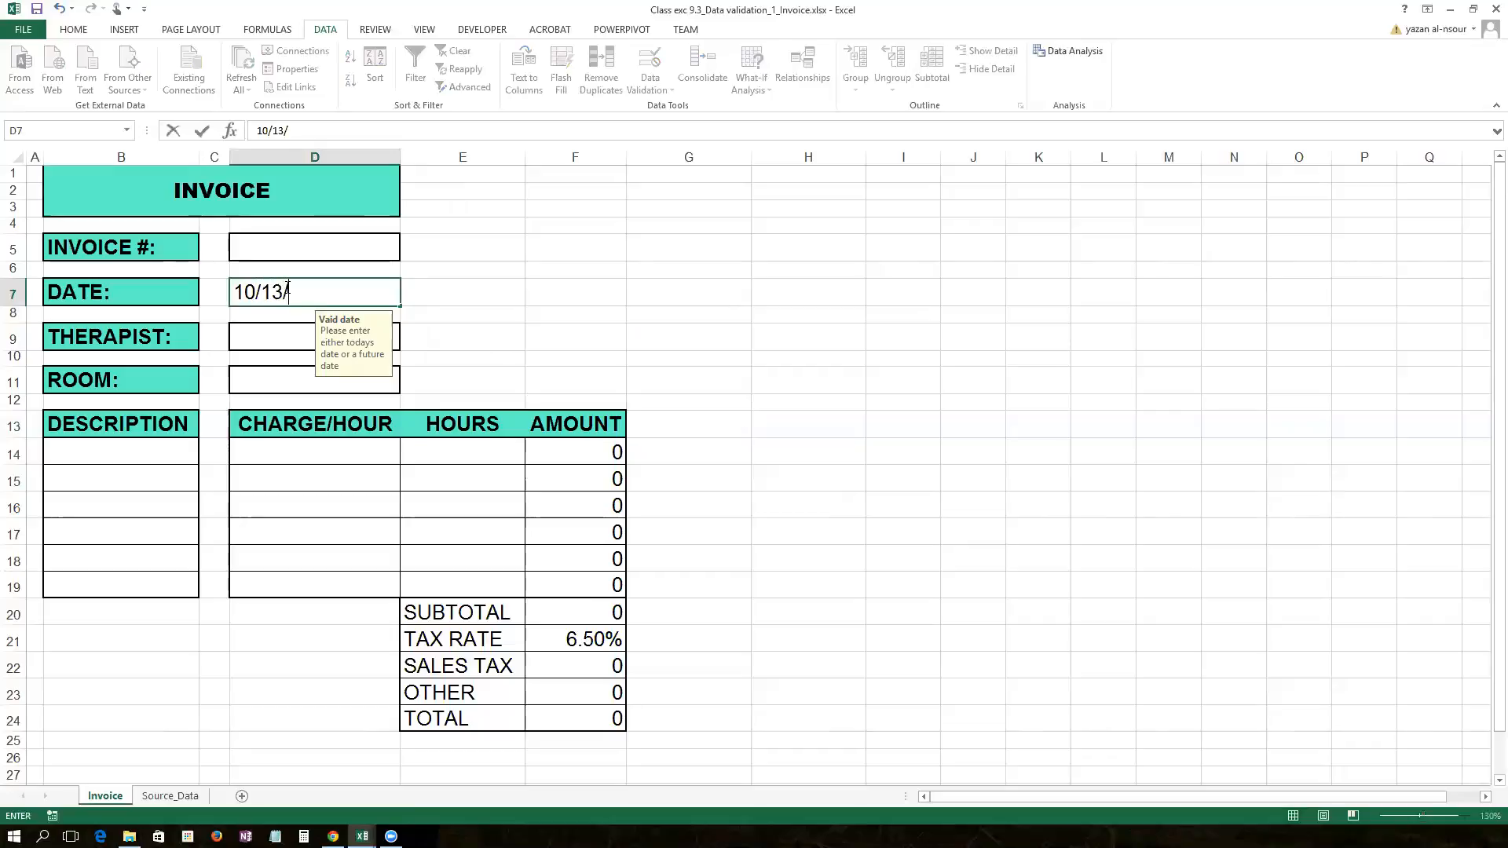
text(2015)
key(Return)
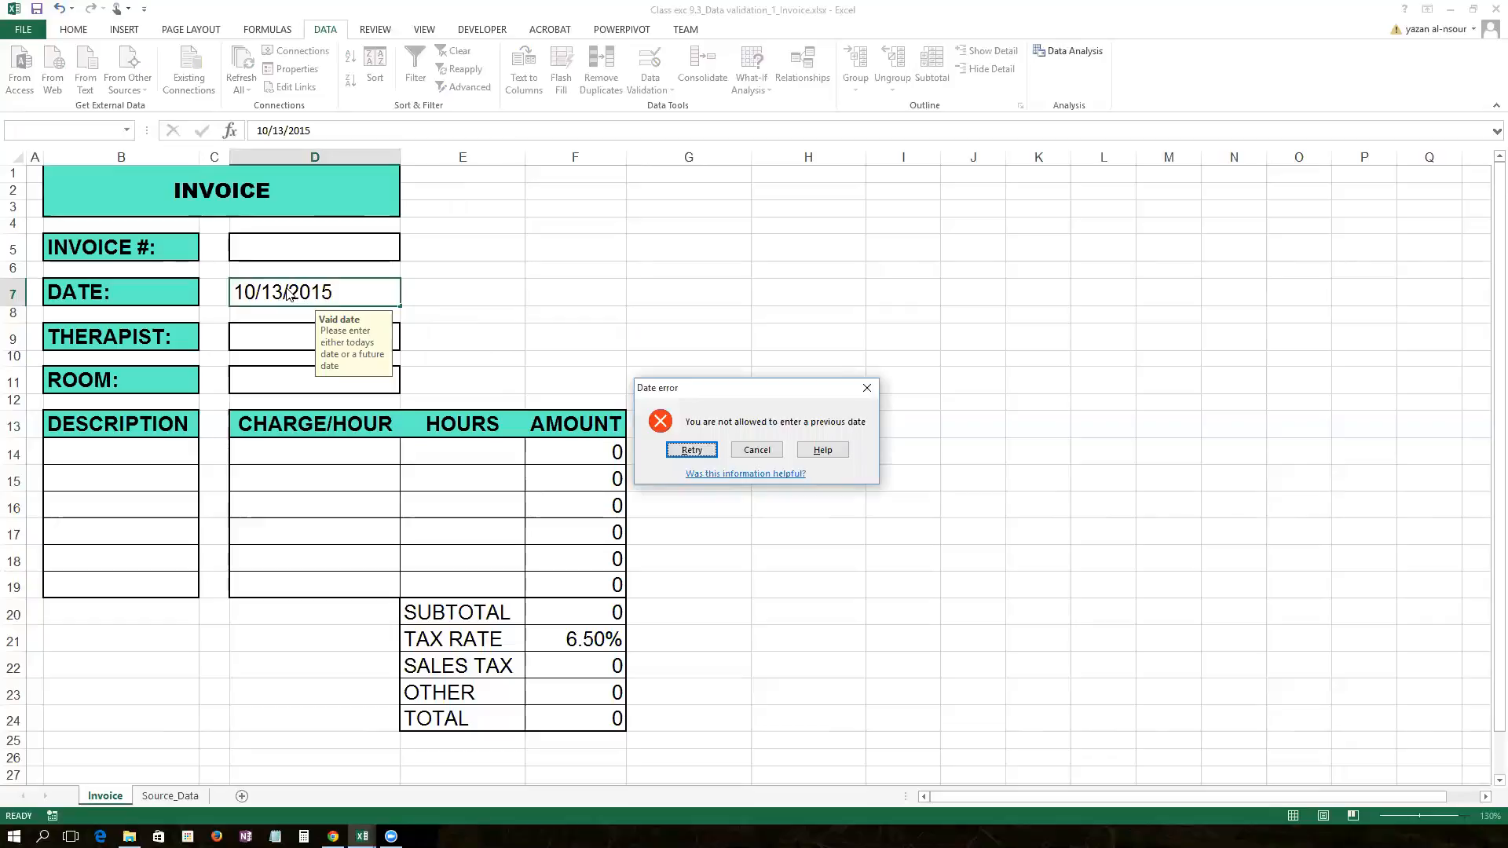
click(764, 451)
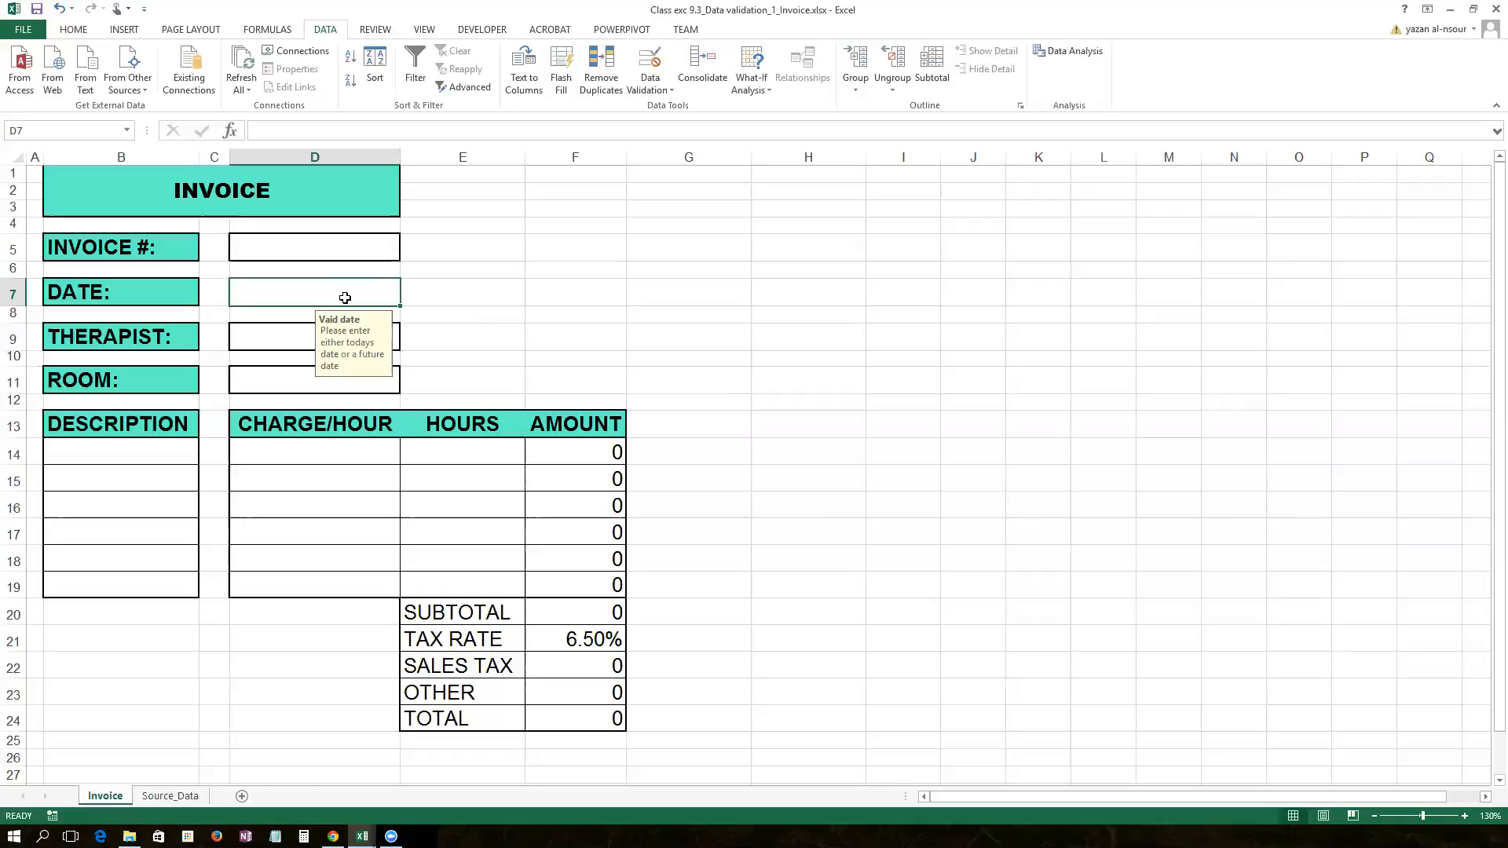
text(10/)
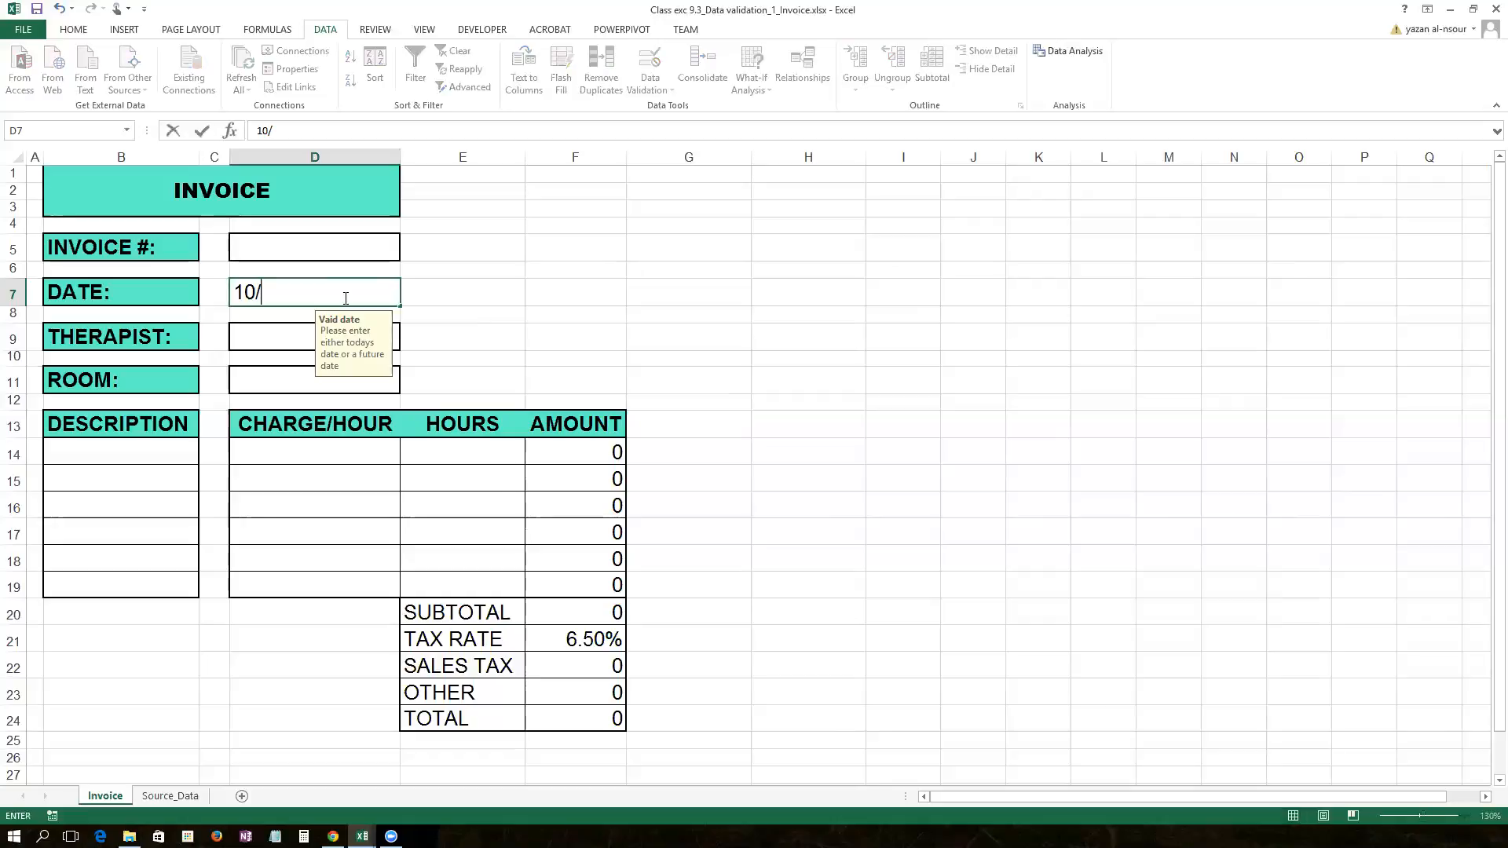
text(14/2015)
key(Return)
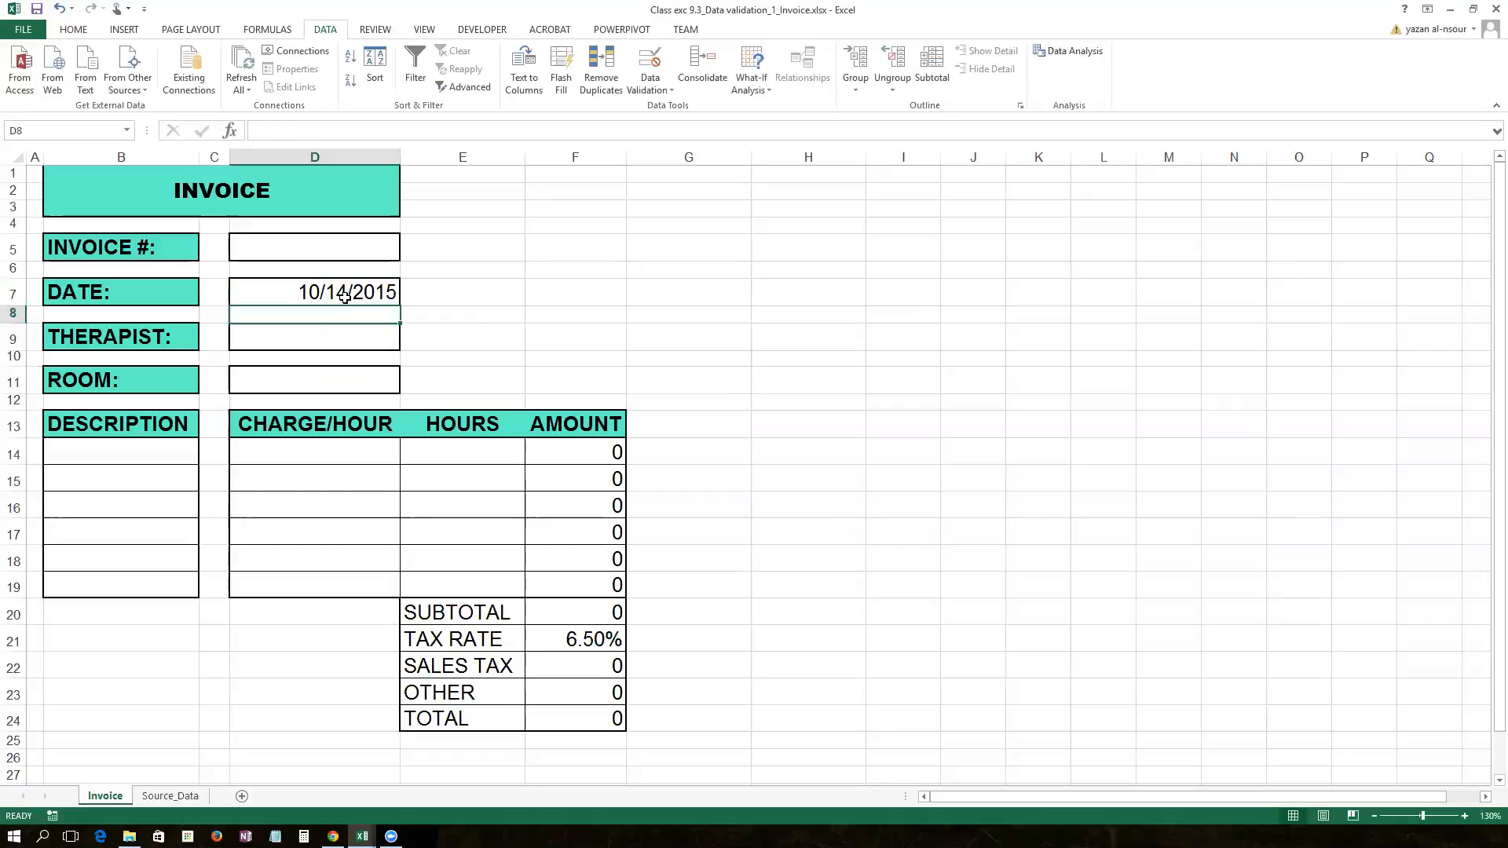
click(345, 297)
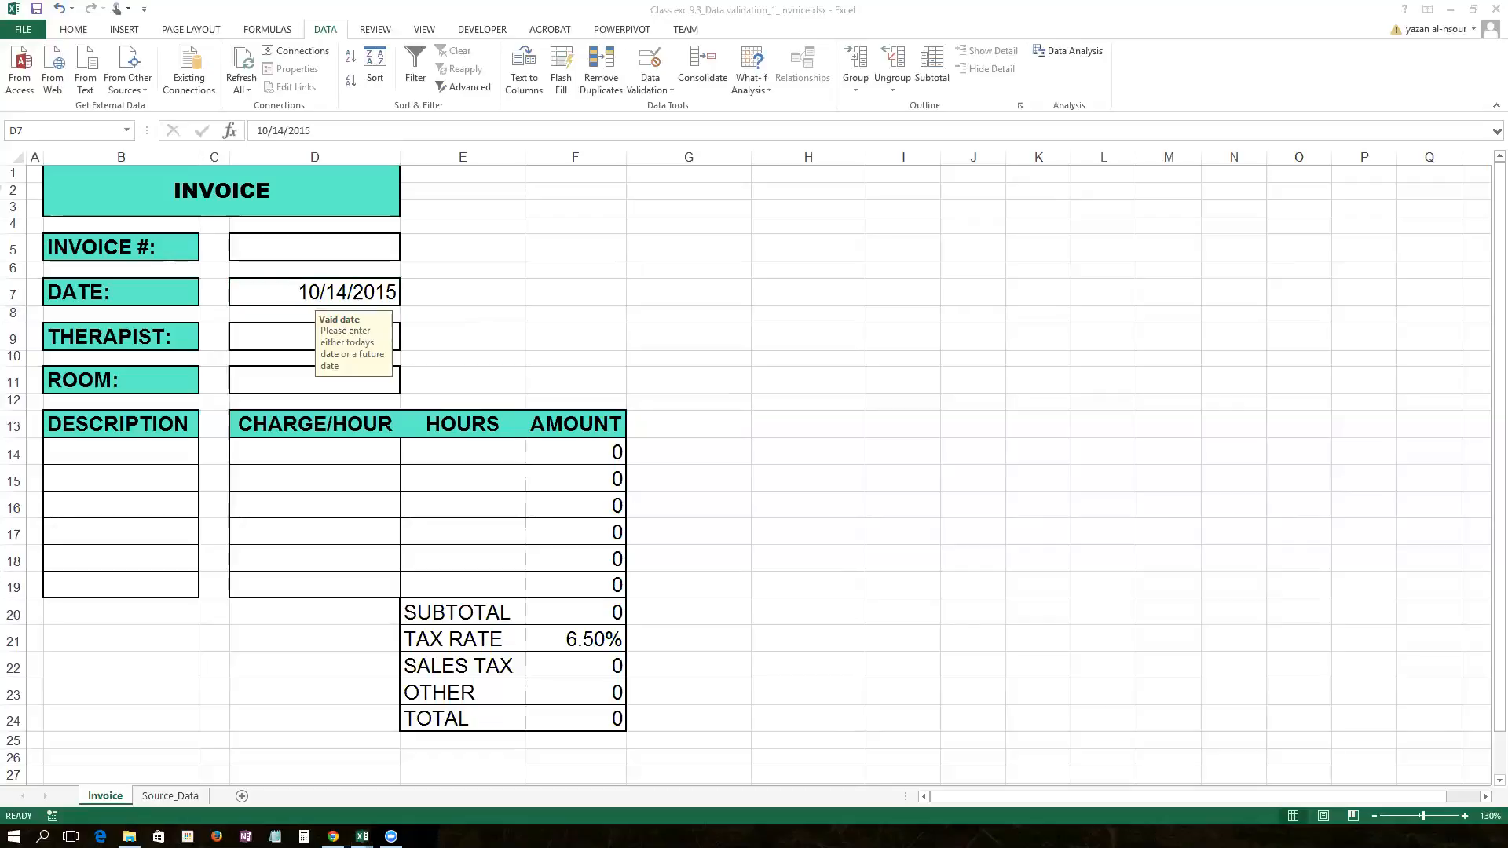
click(431, 290)
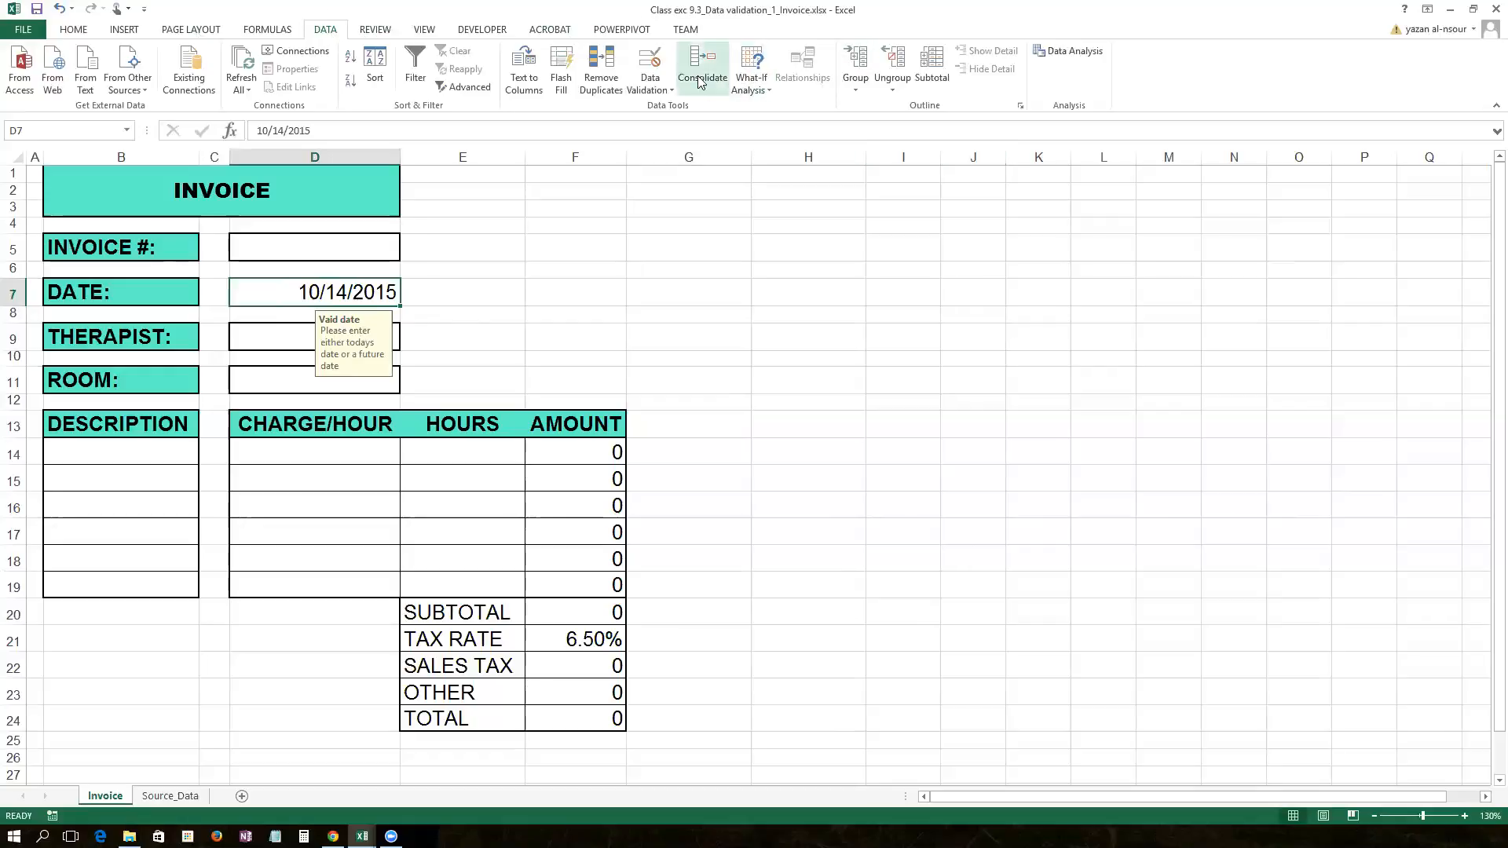
Step: Replace =NOW() with =today() as the start date in D7's validation rule
click(650, 89)
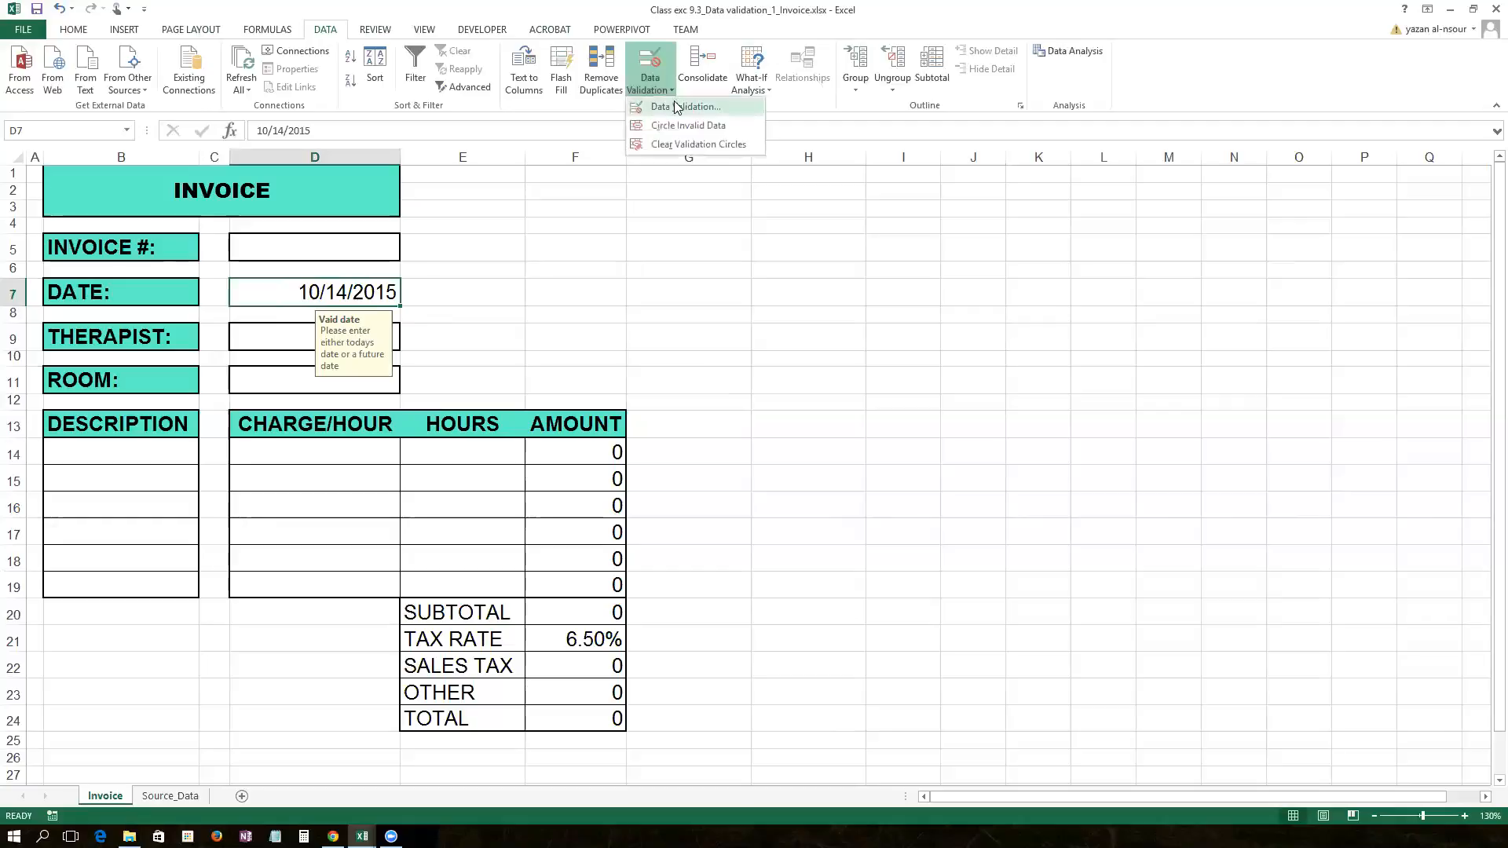
click(678, 106)
click(456, 215)
click(506, 211)
click(472, 213)
drag(475, 325, 455, 326)
text(today()
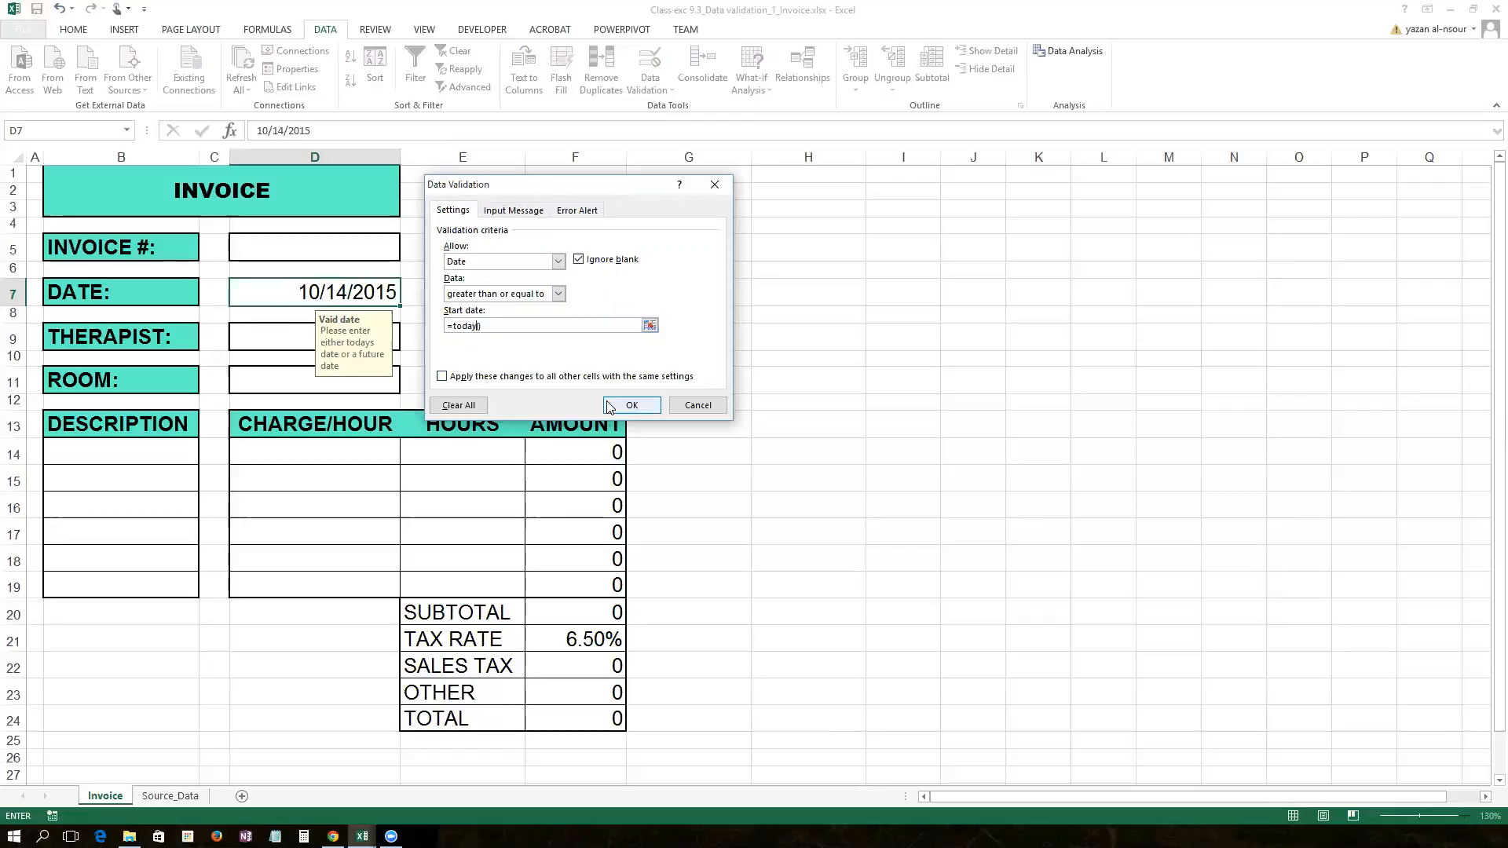
click(646, 406)
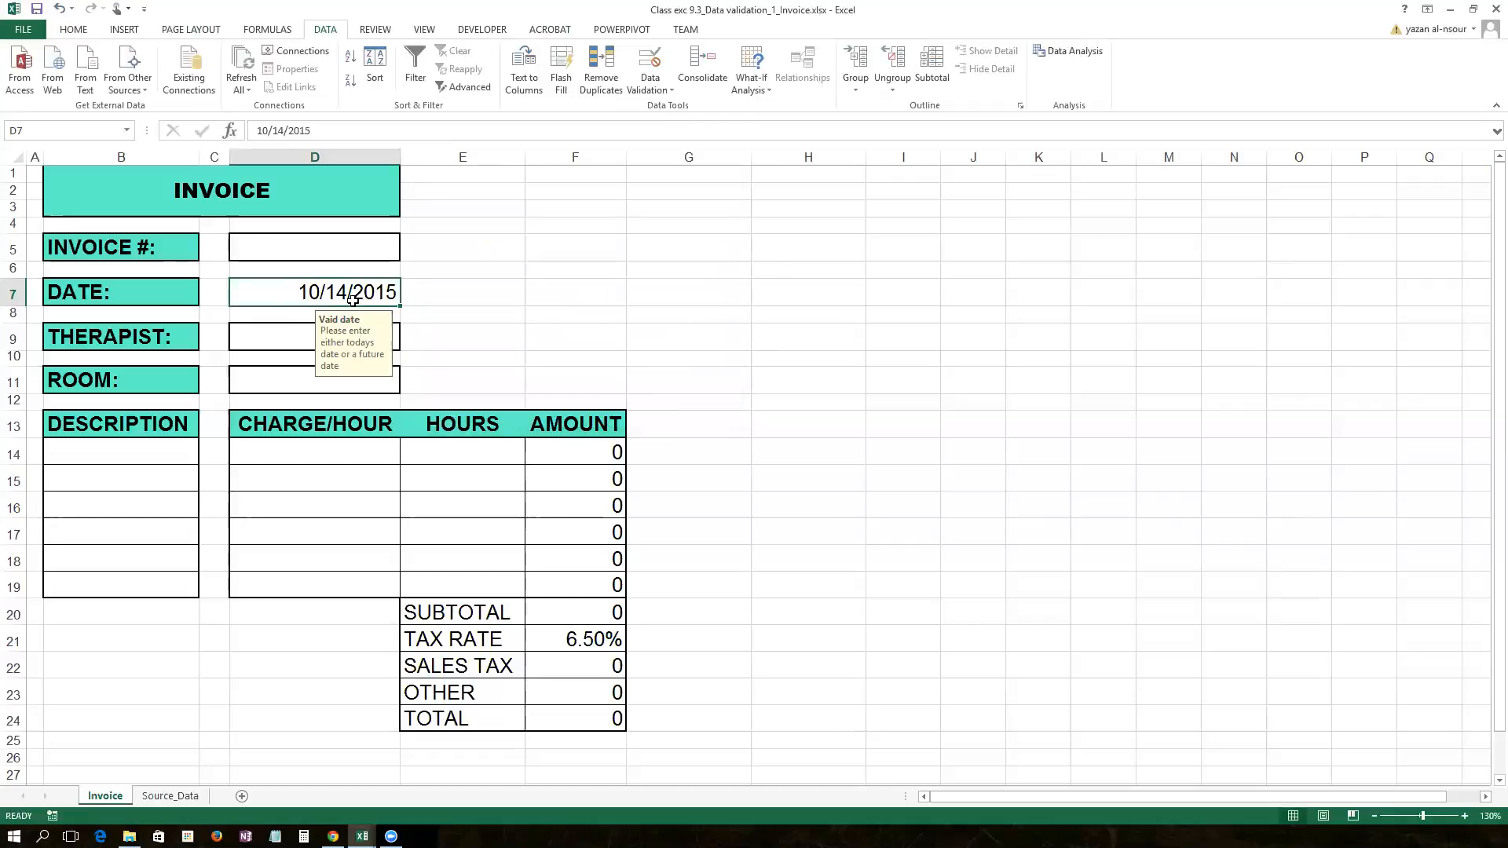
Step: Test D7: 10/13/2015 is accepted, then 10/10/2015 is rejected and cancelled
key(Delete)
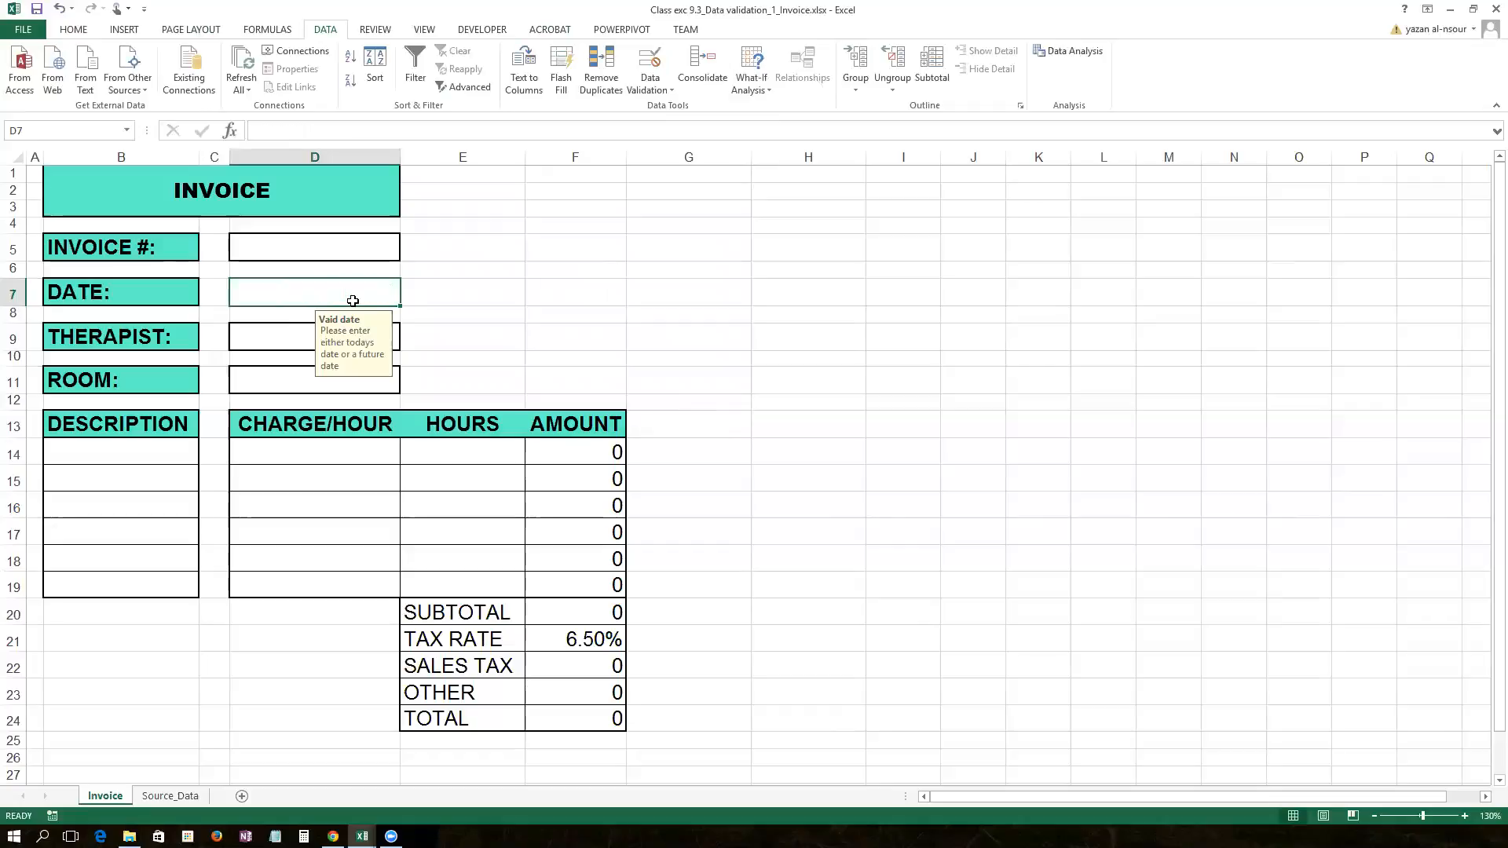
text(10/13)
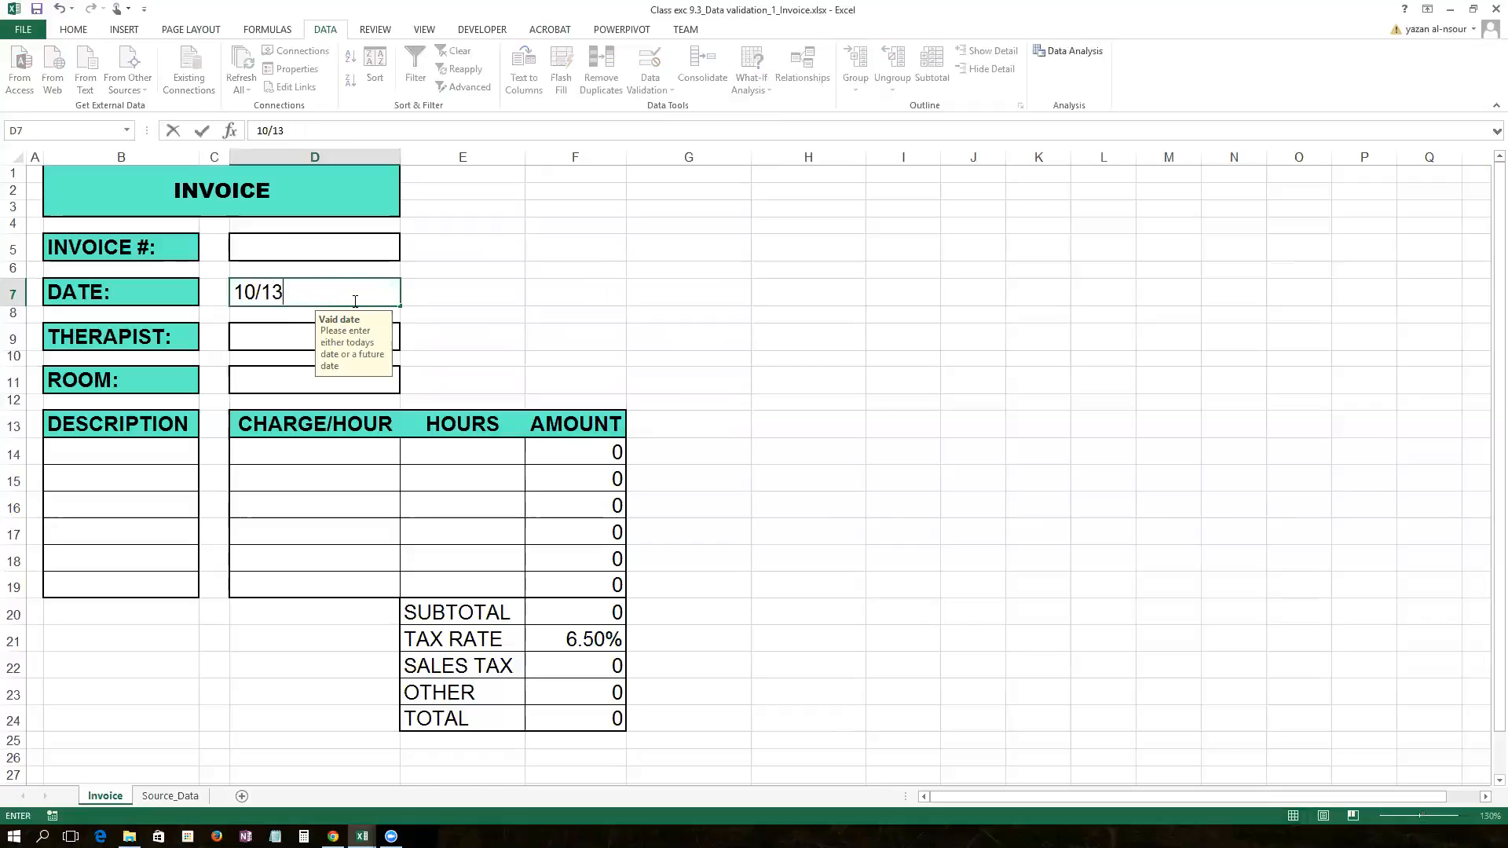
text(/2015)
key(Return)
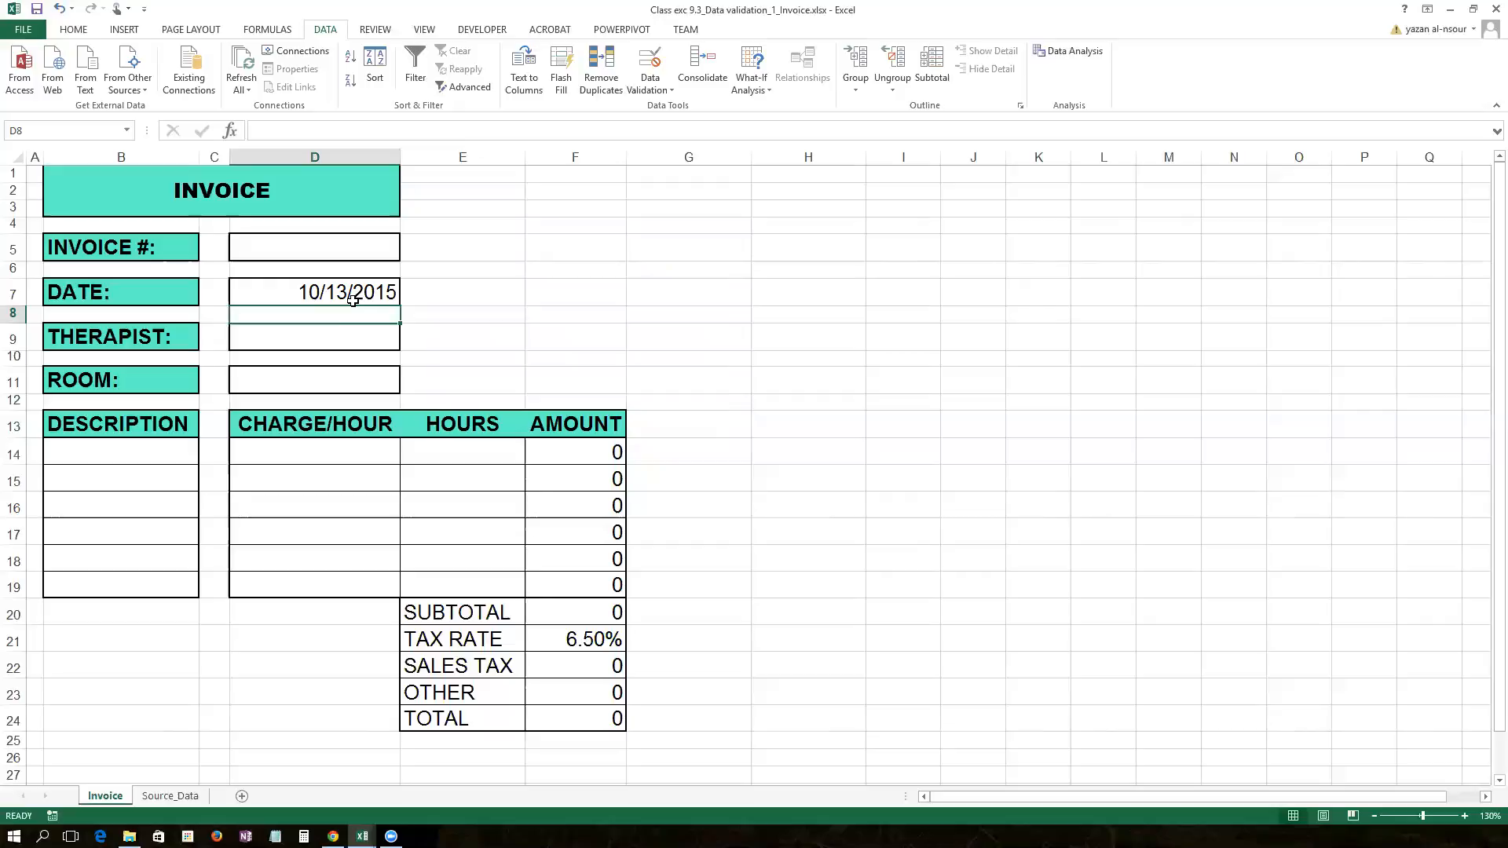
click(359, 294)
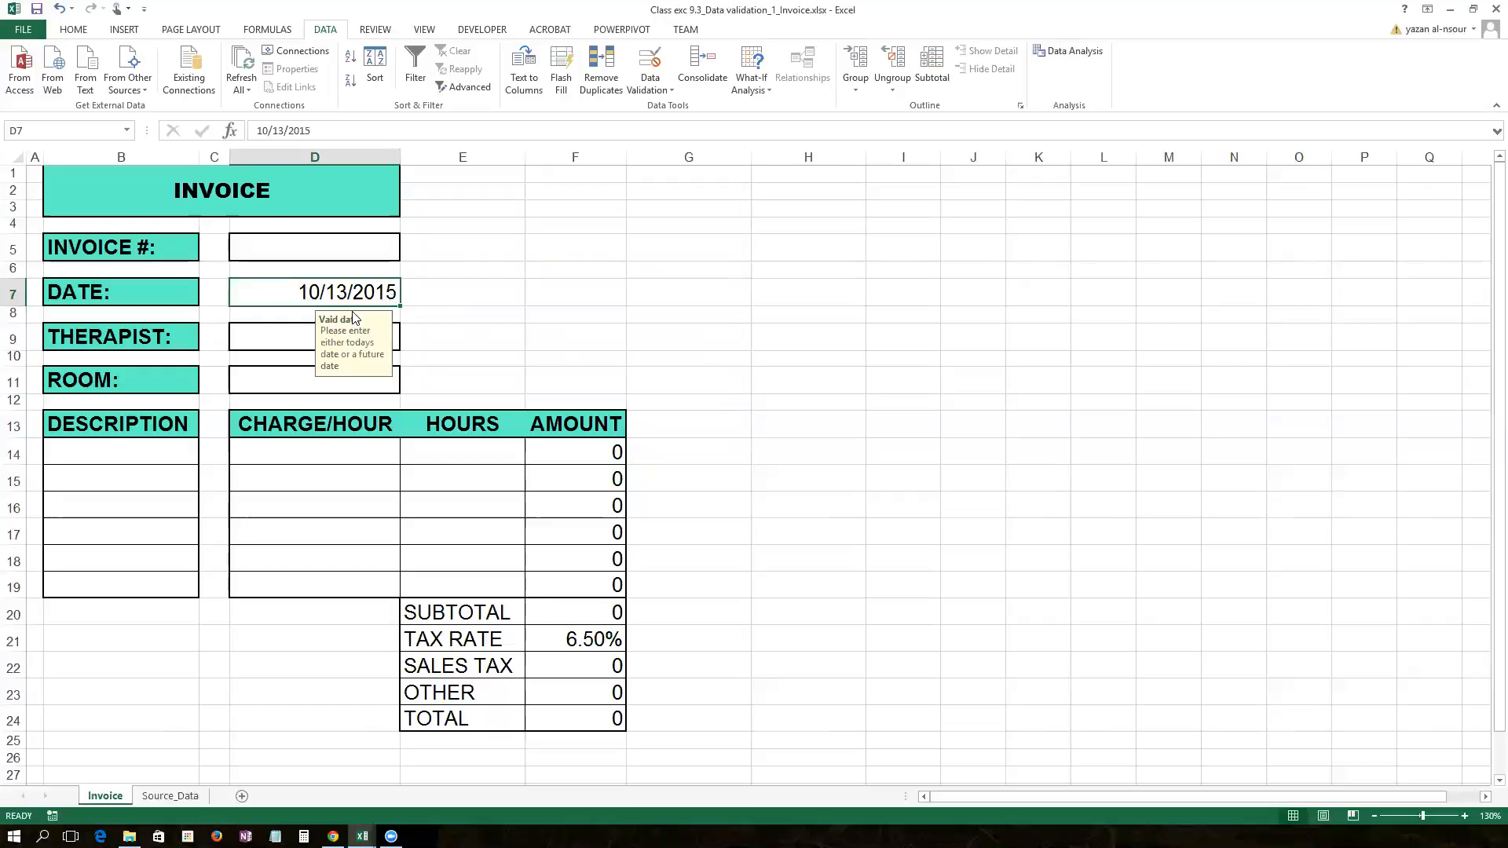
key(Delete)
text(10/10/2015)
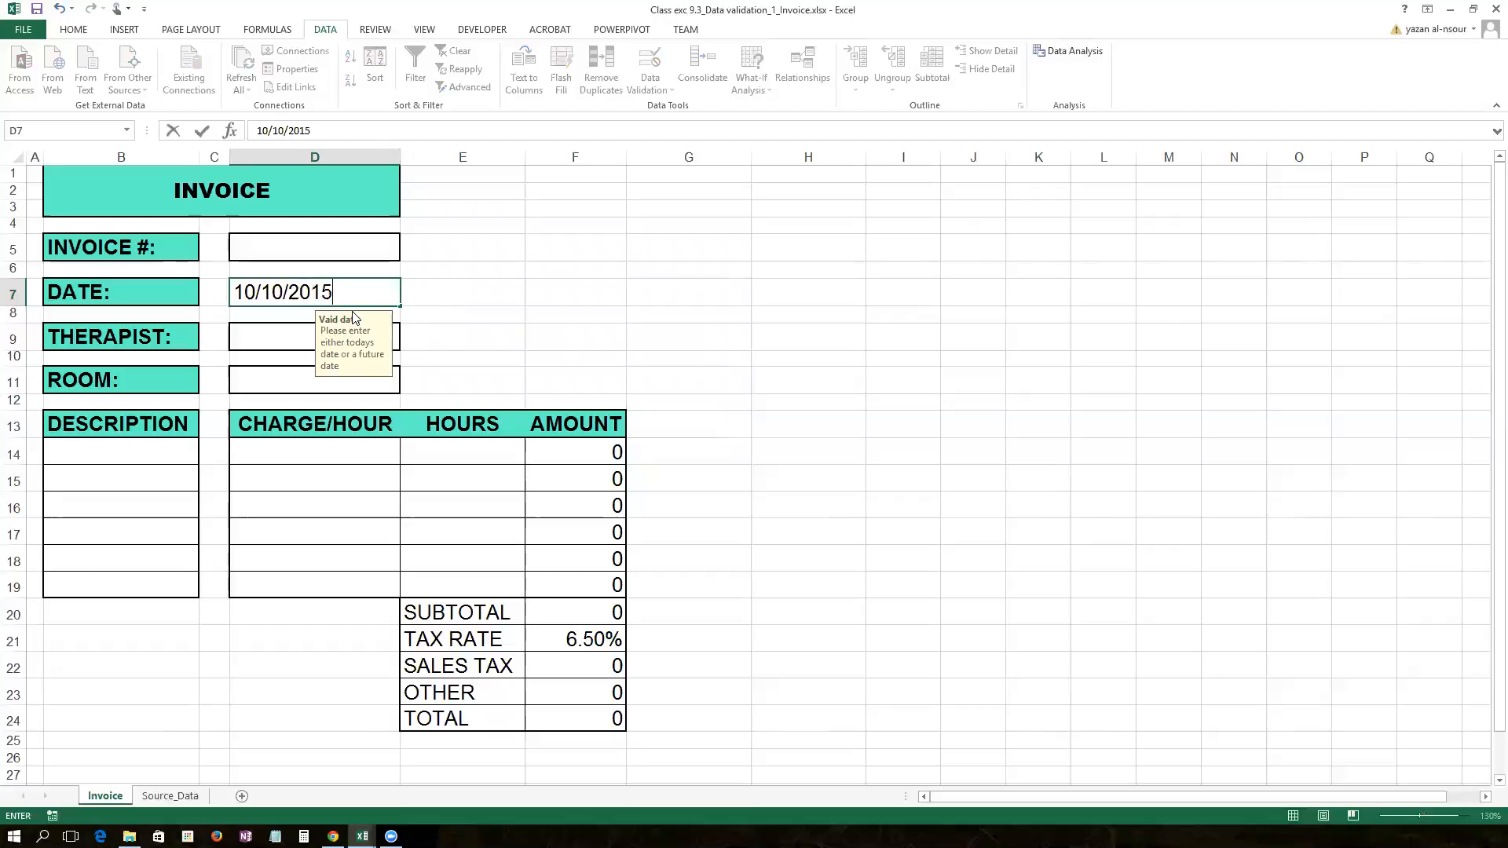
key(Return)
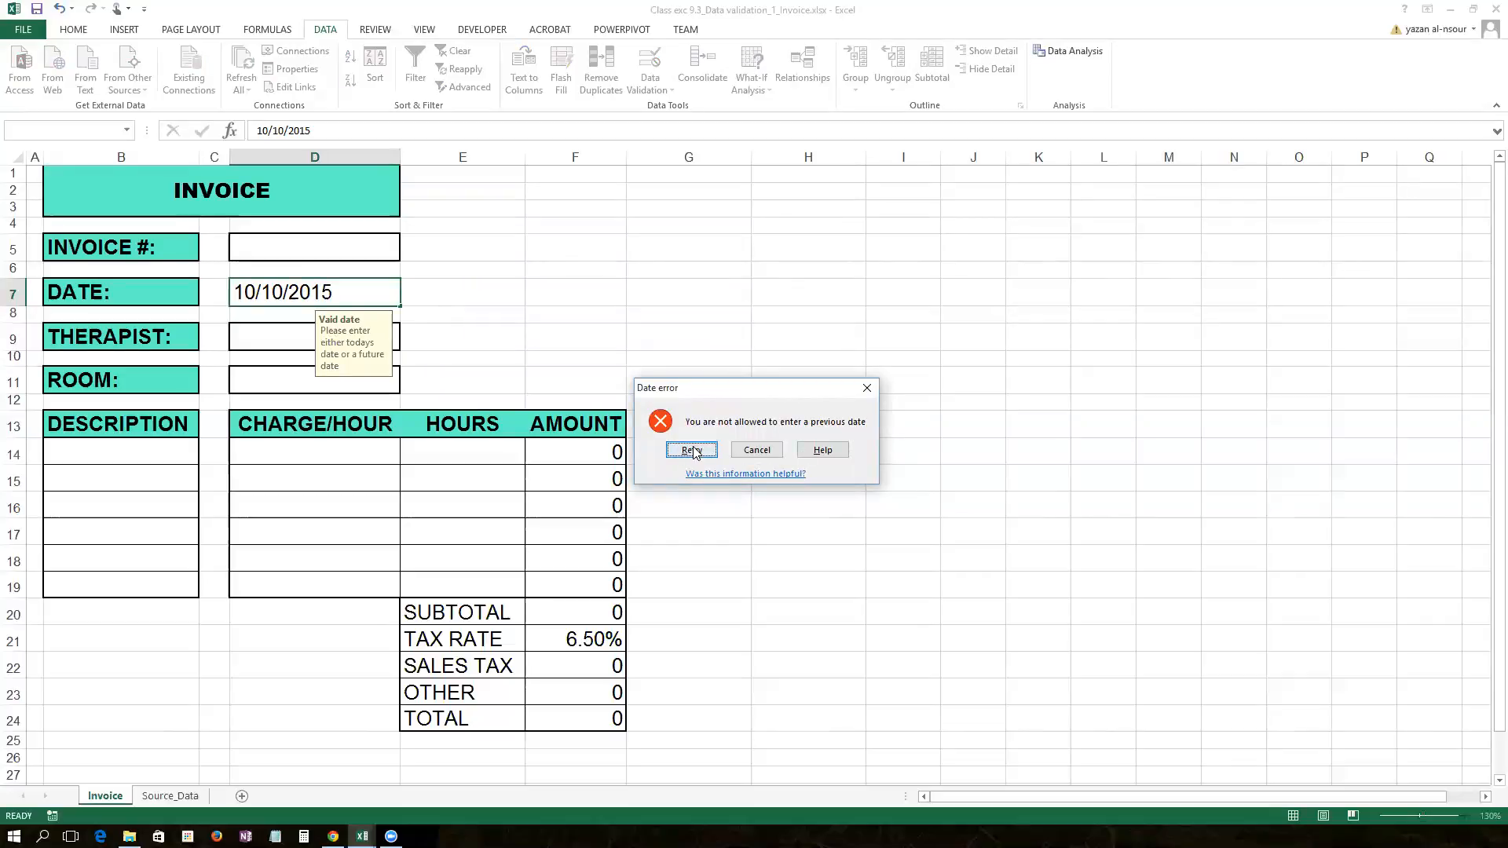
click(768, 455)
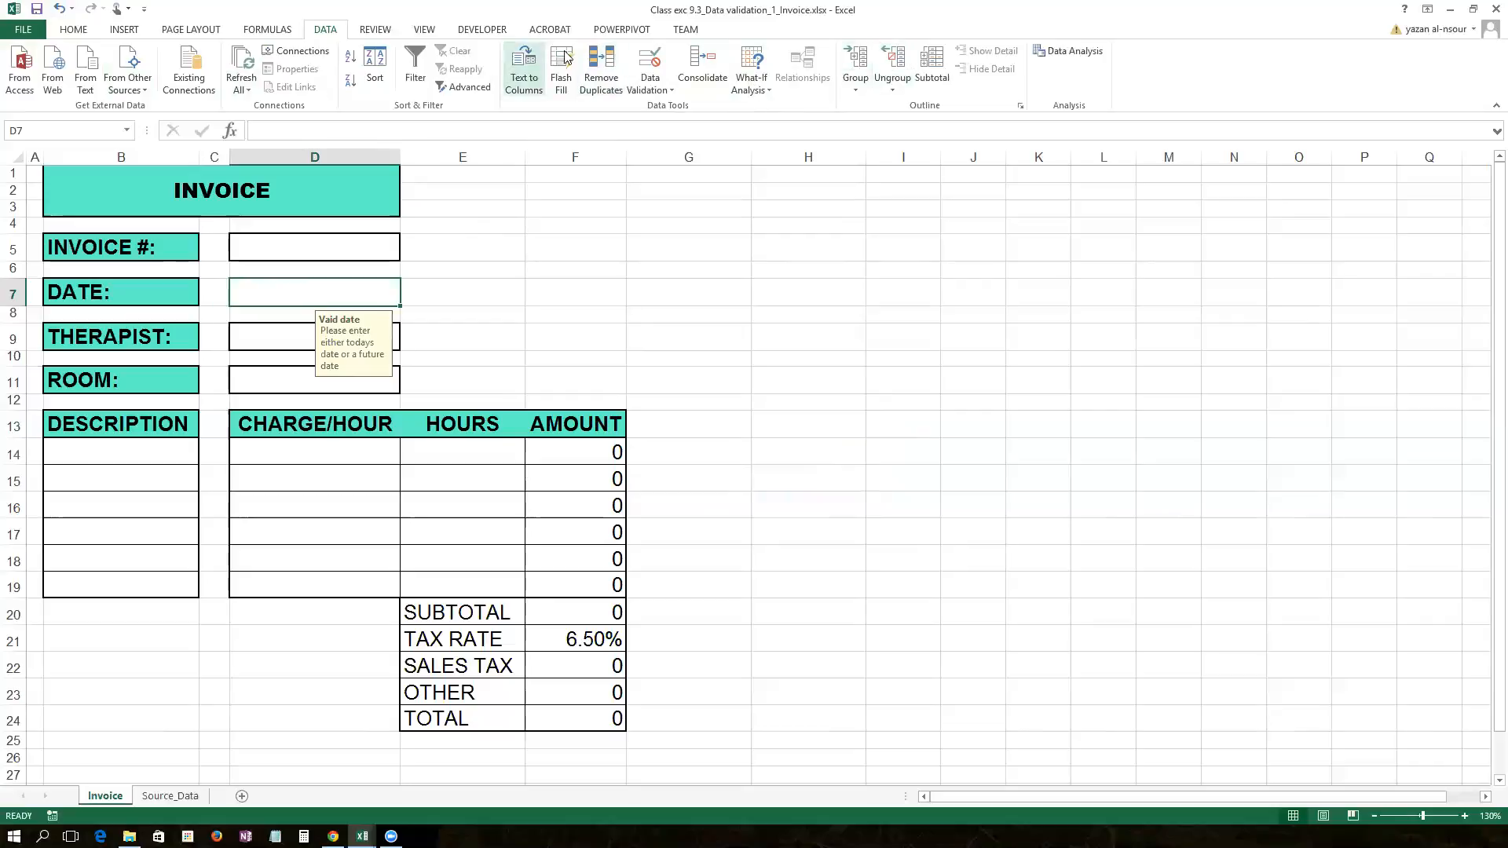
Step: Change D7's error alert style from Stop to Warning
click(651, 83)
click(693, 116)
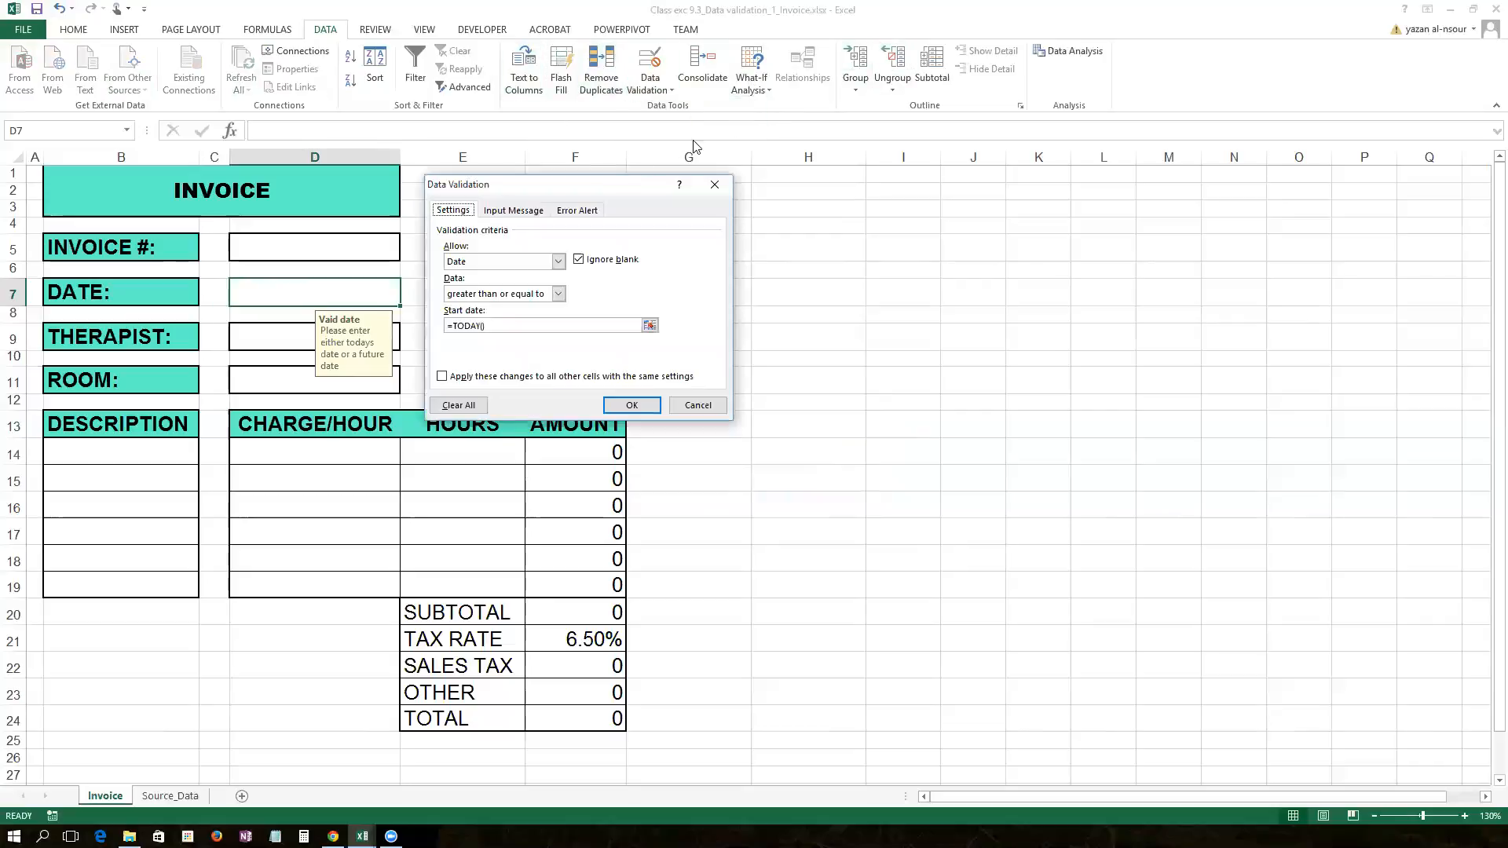
click(568, 212)
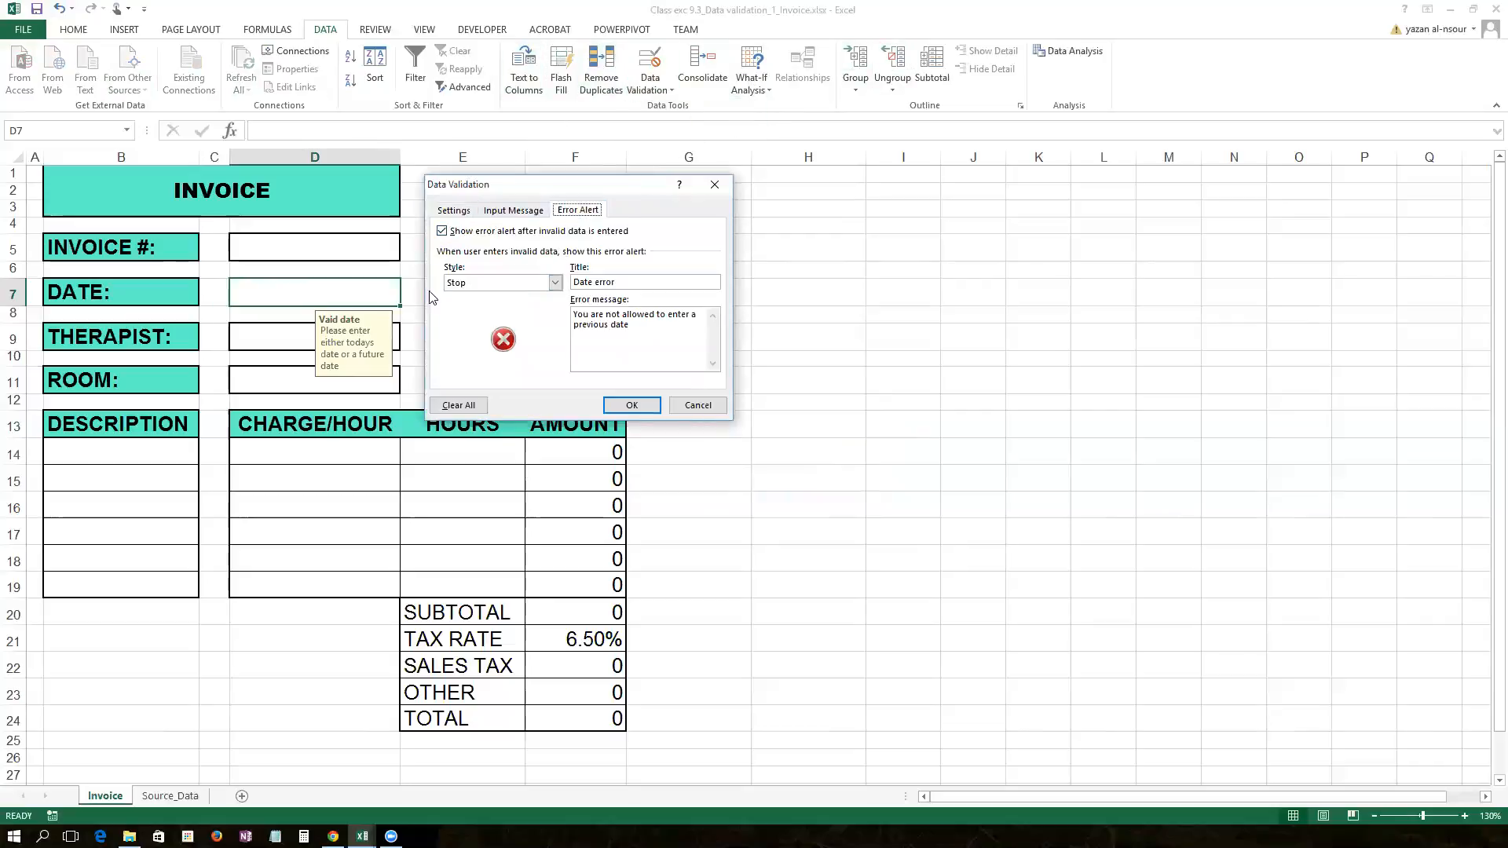
click(555, 283)
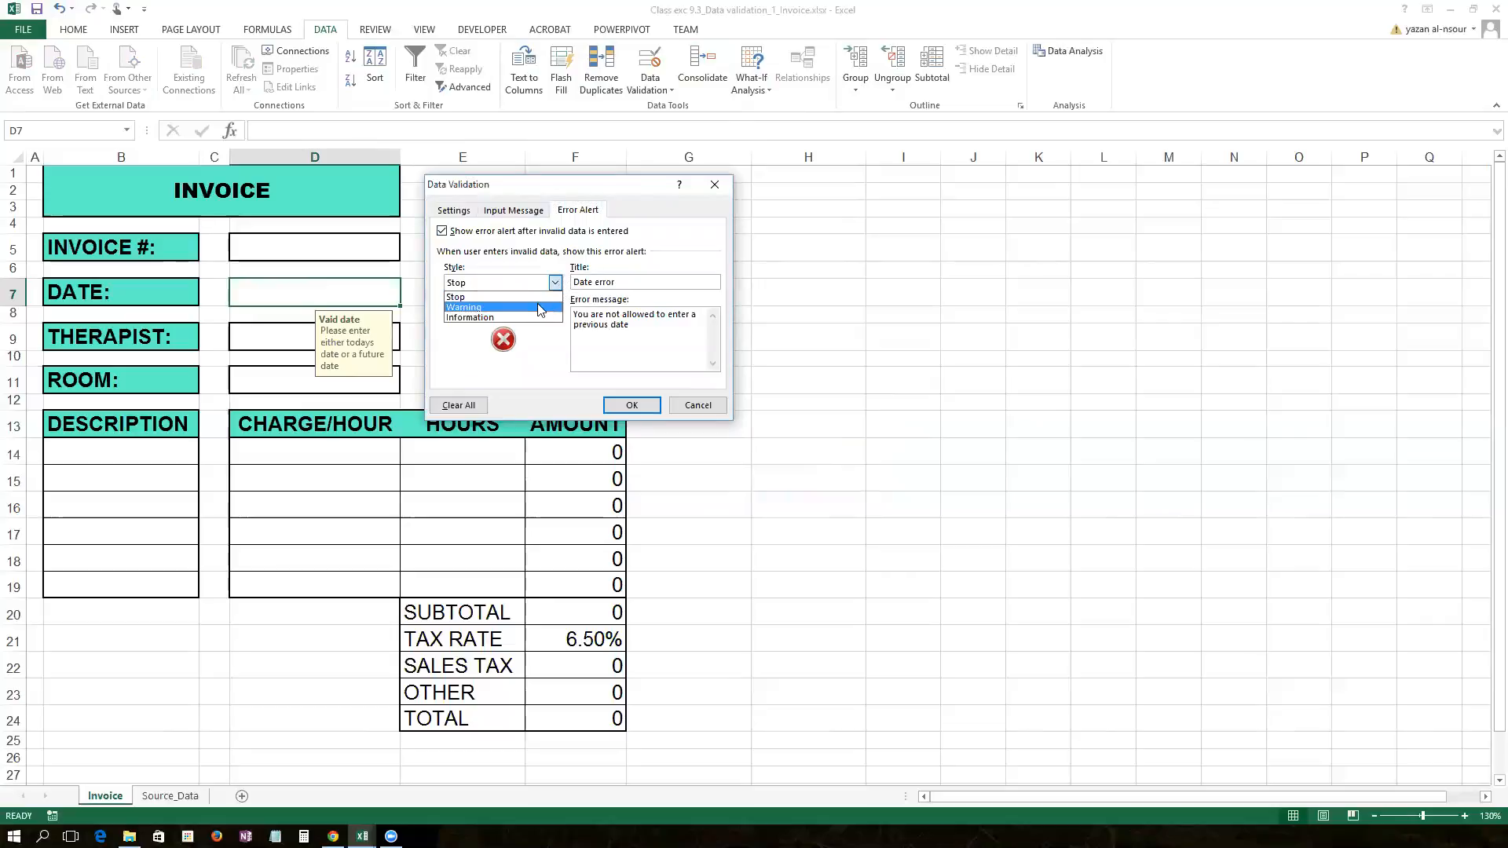
click(537, 307)
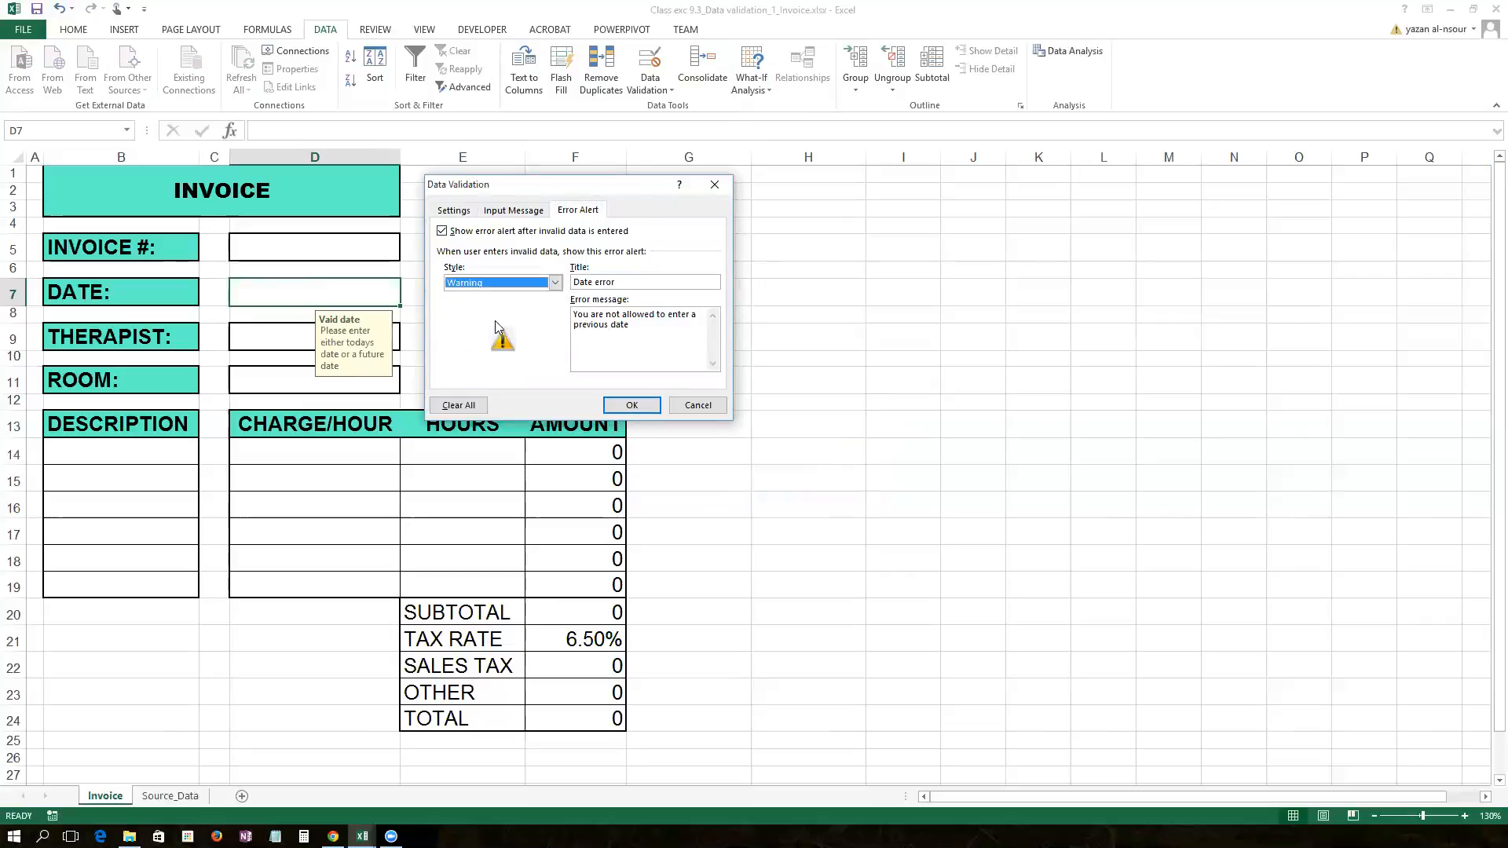
click(633, 405)
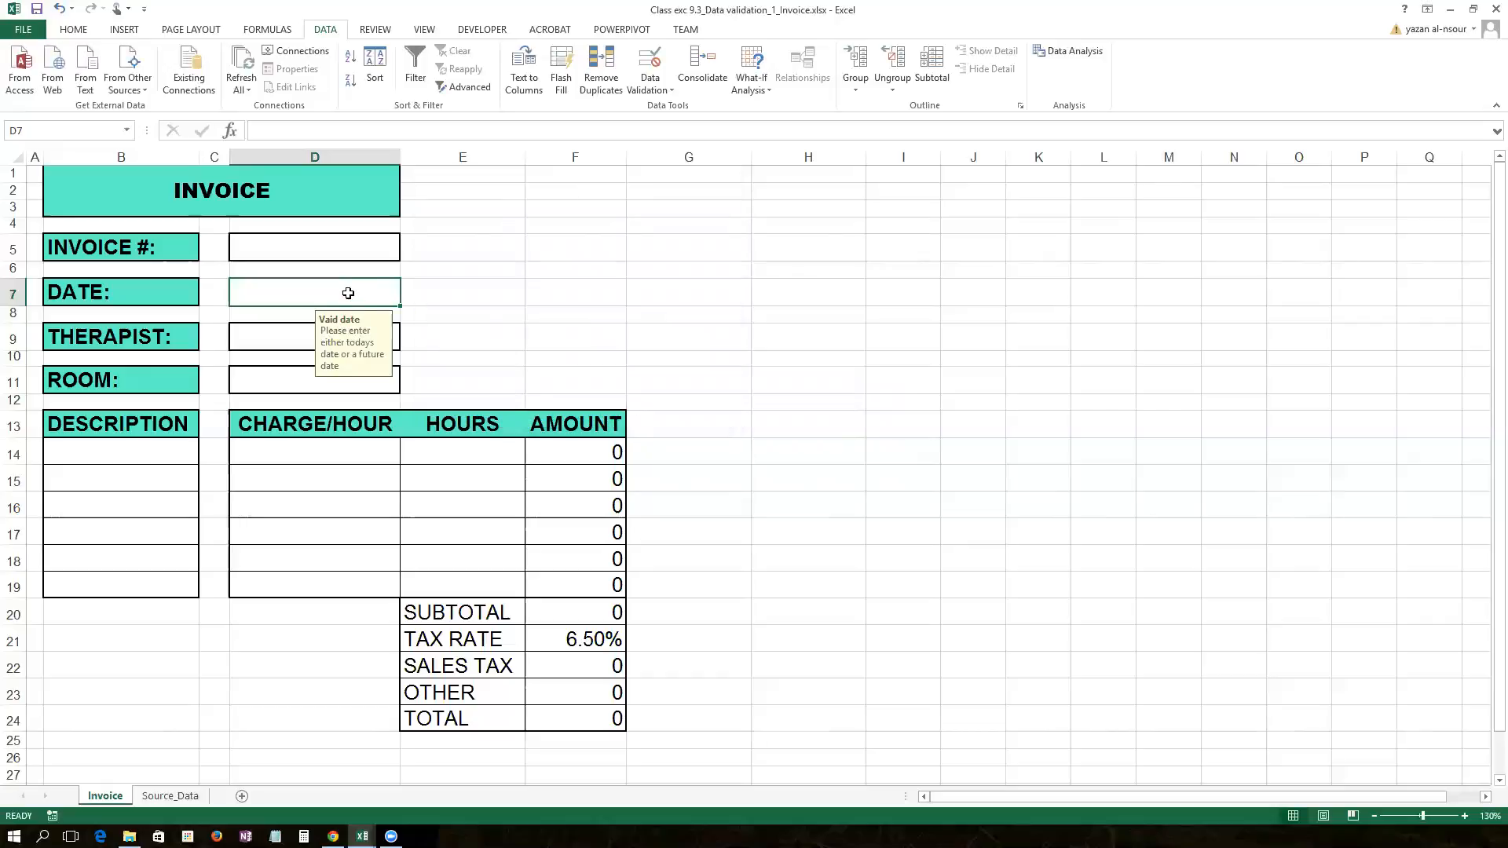
Step: Enter 10/10/2015 in D7 and keep it despite the Date error warning
text(10/10)
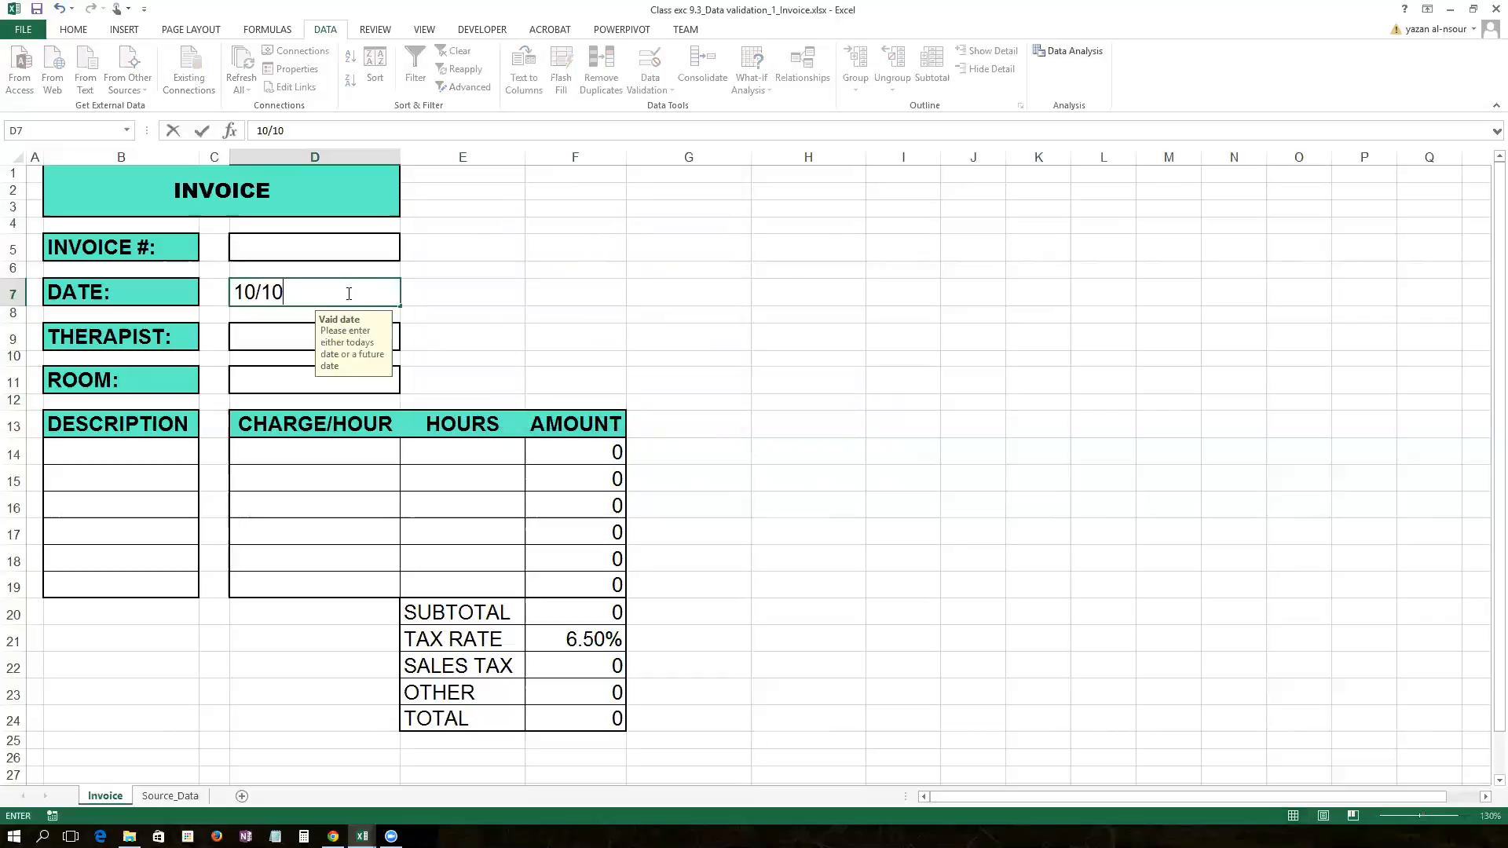
text(/2015)
key(Return)
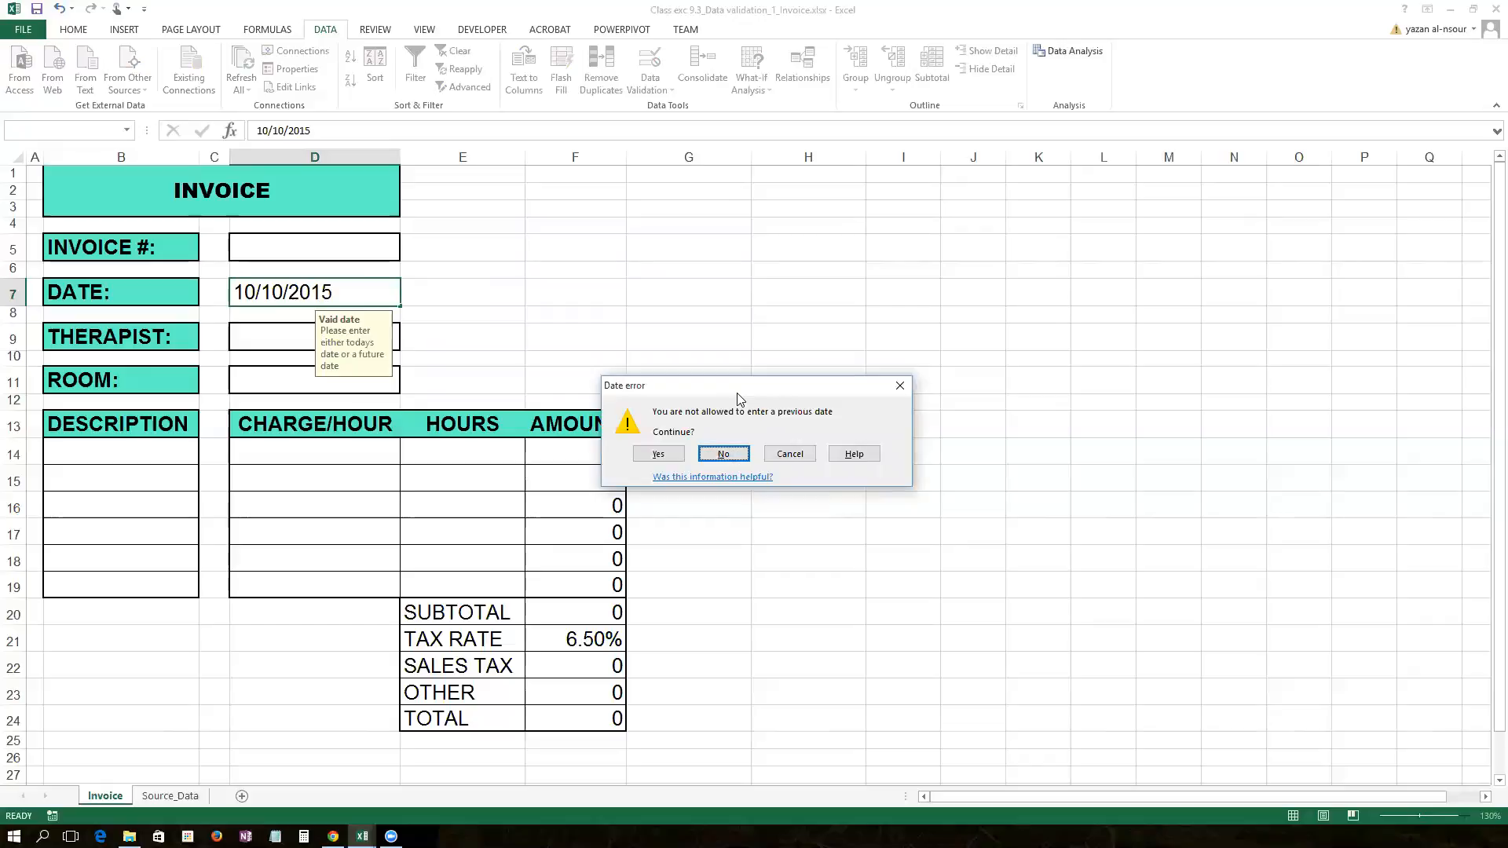
click(660, 454)
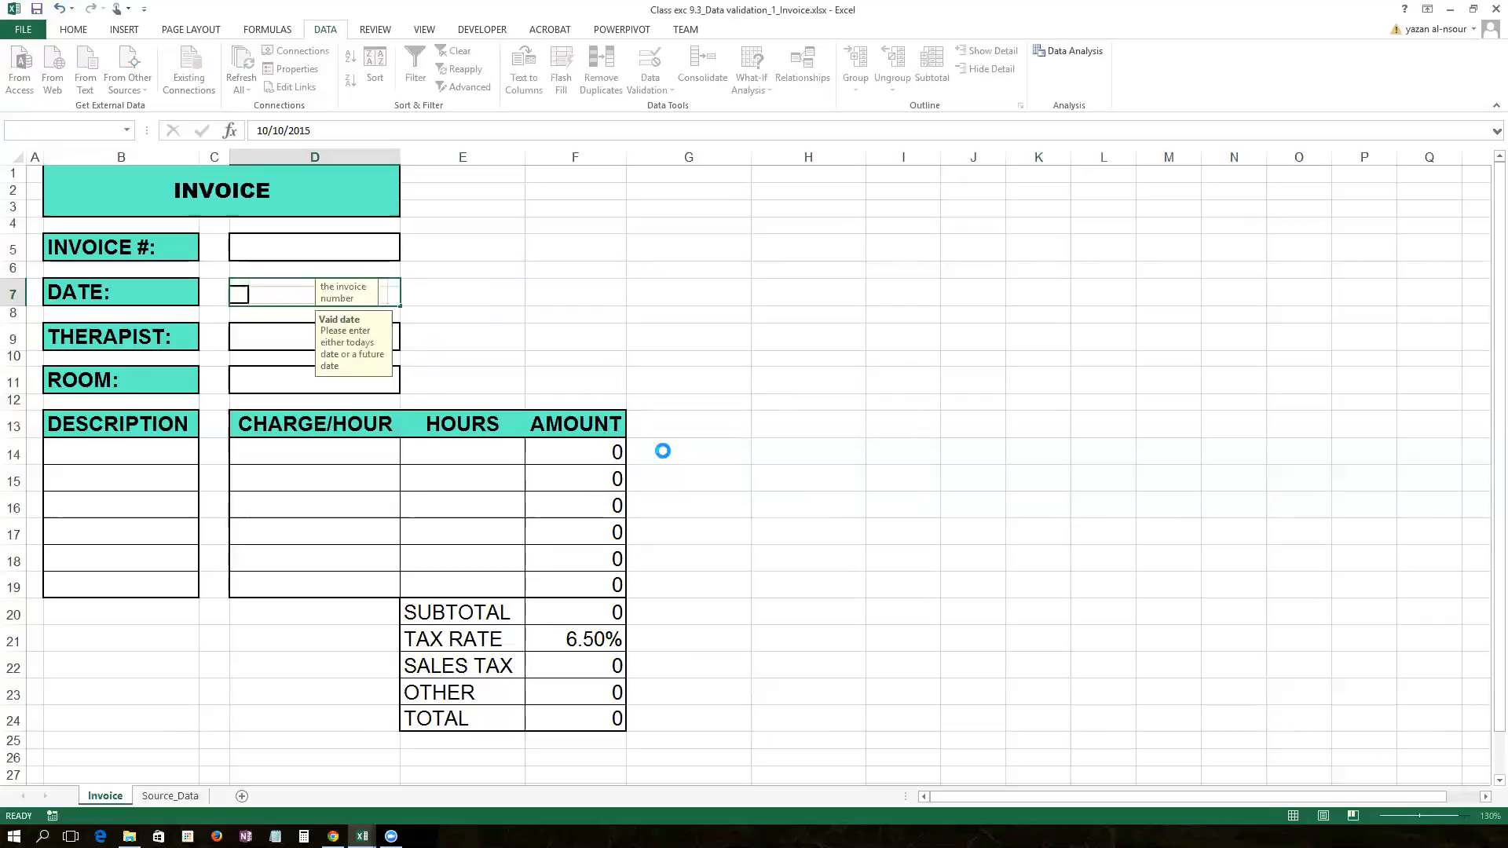
click(299, 293)
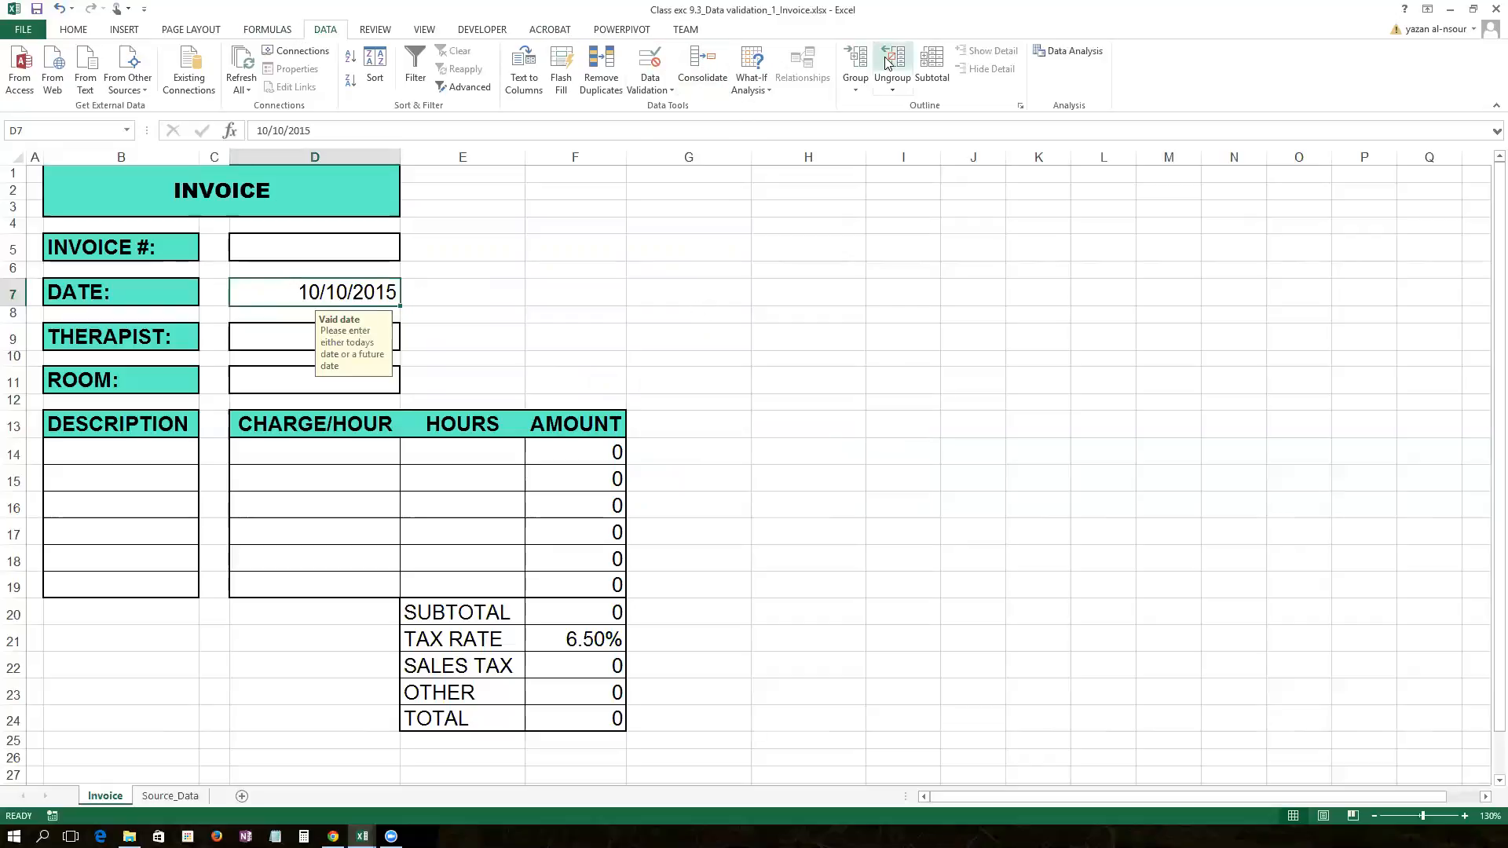
Step: Change D7's error alert style to Information
click(666, 83)
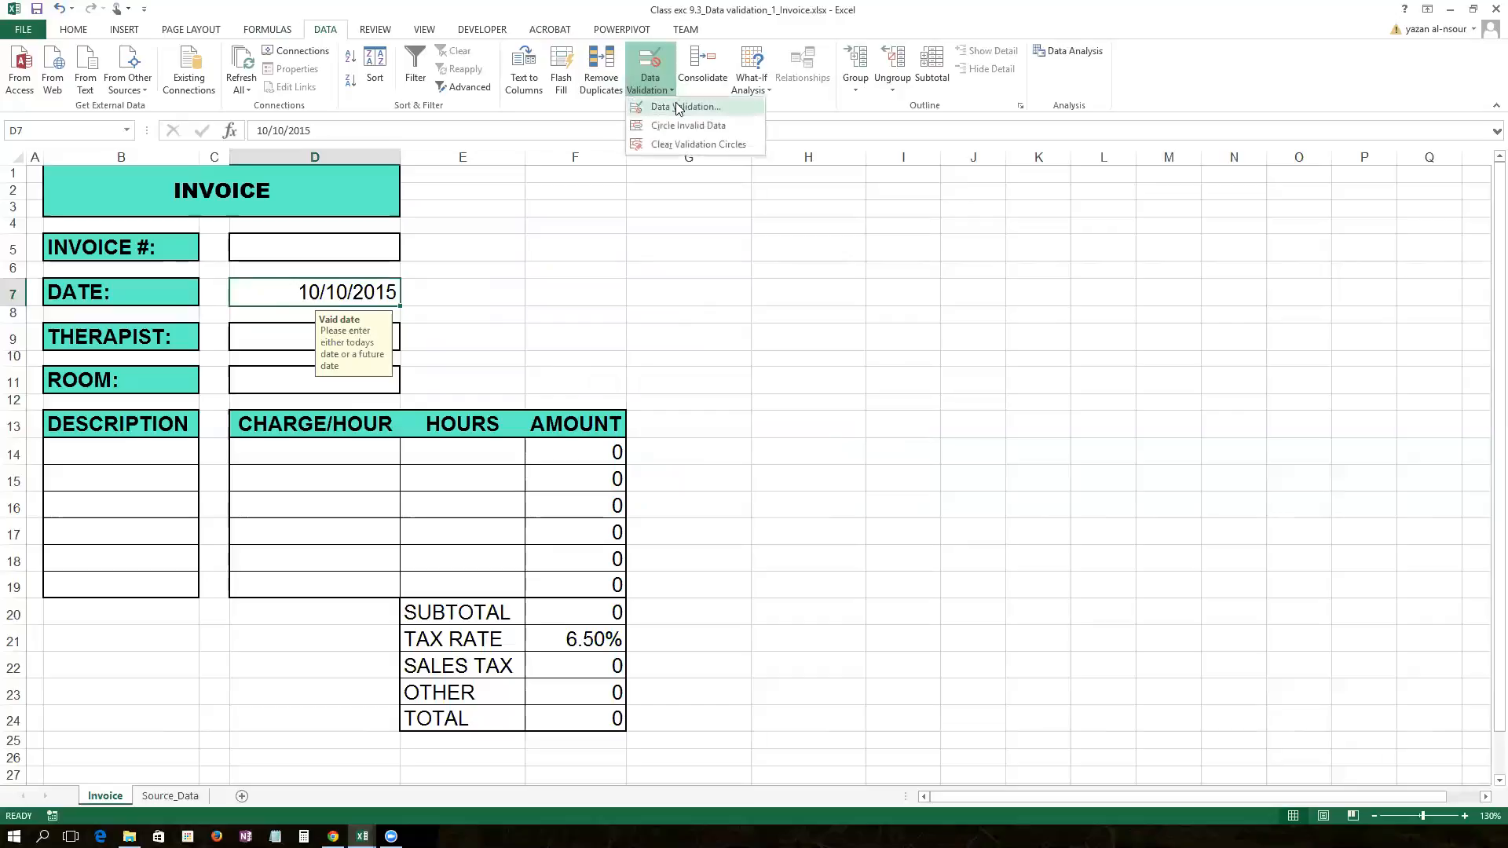
click(675, 106)
click(555, 283)
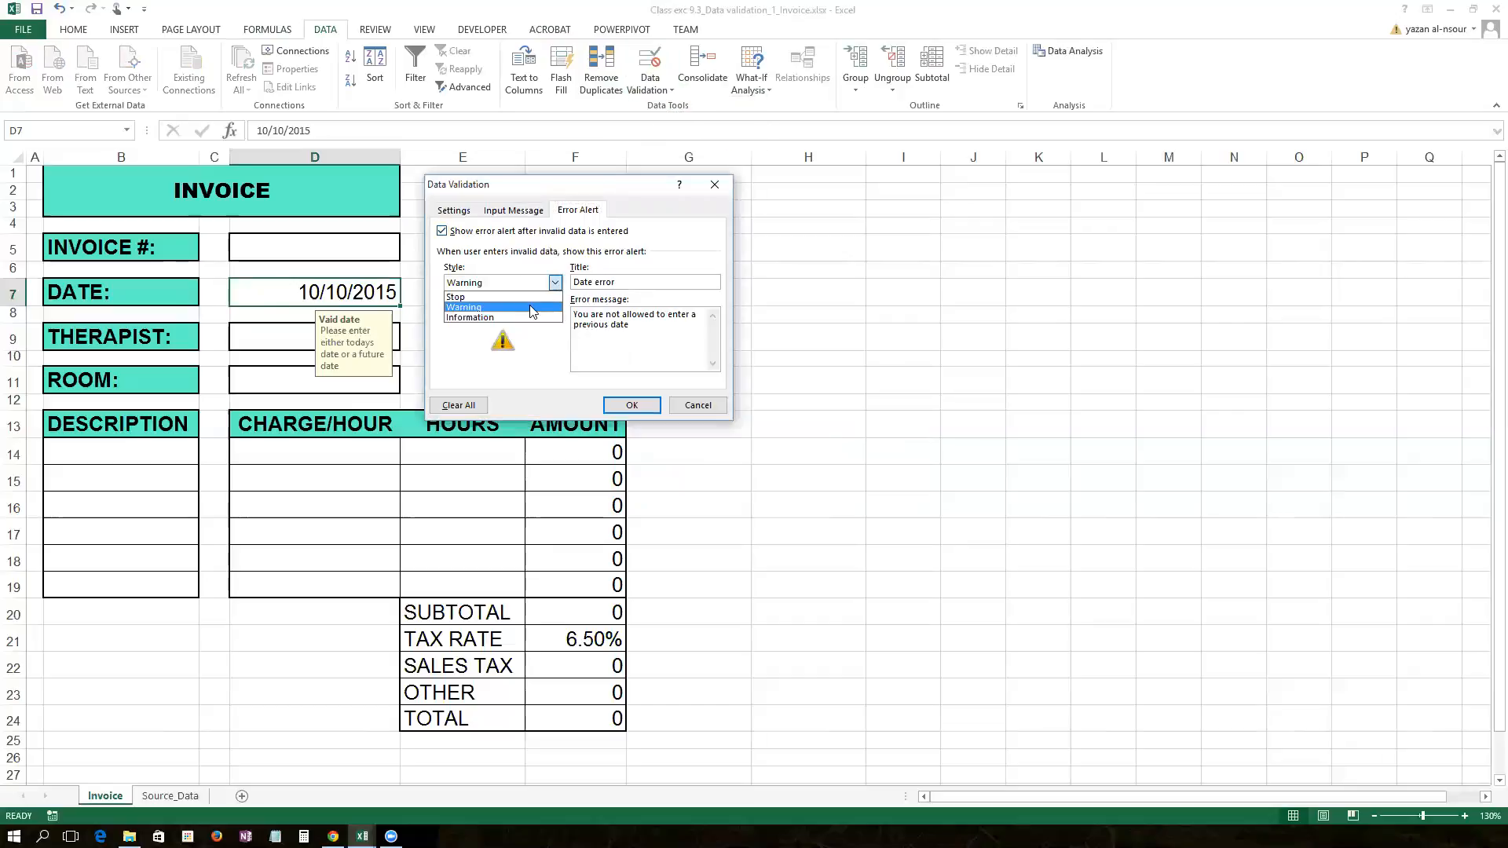
click(531, 314)
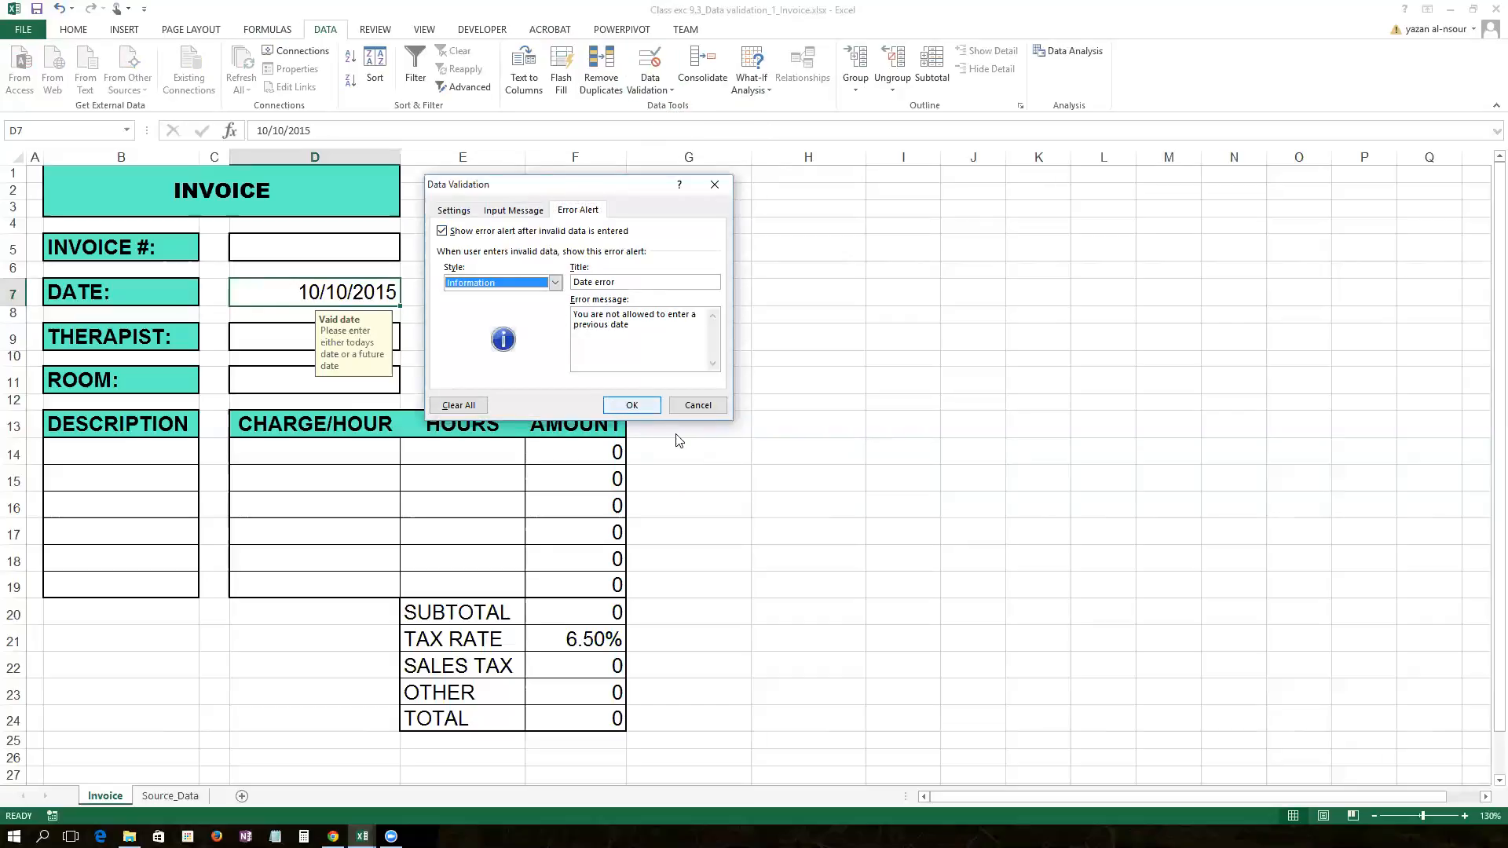
click(635, 406)
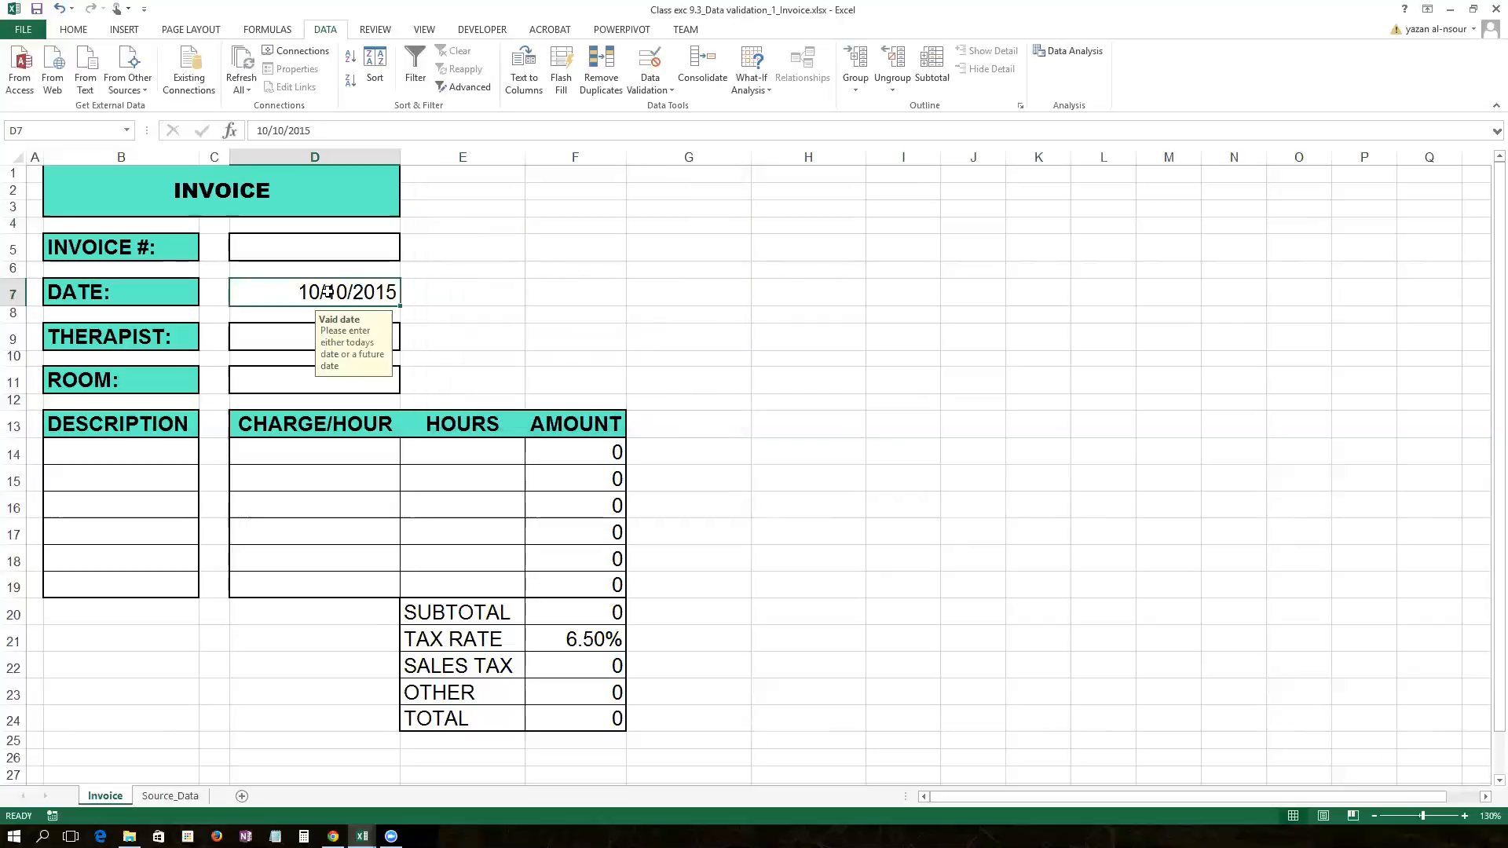
Step: Enter 10/01/2015 in D7 and accept the past-date notice
text(10/01)
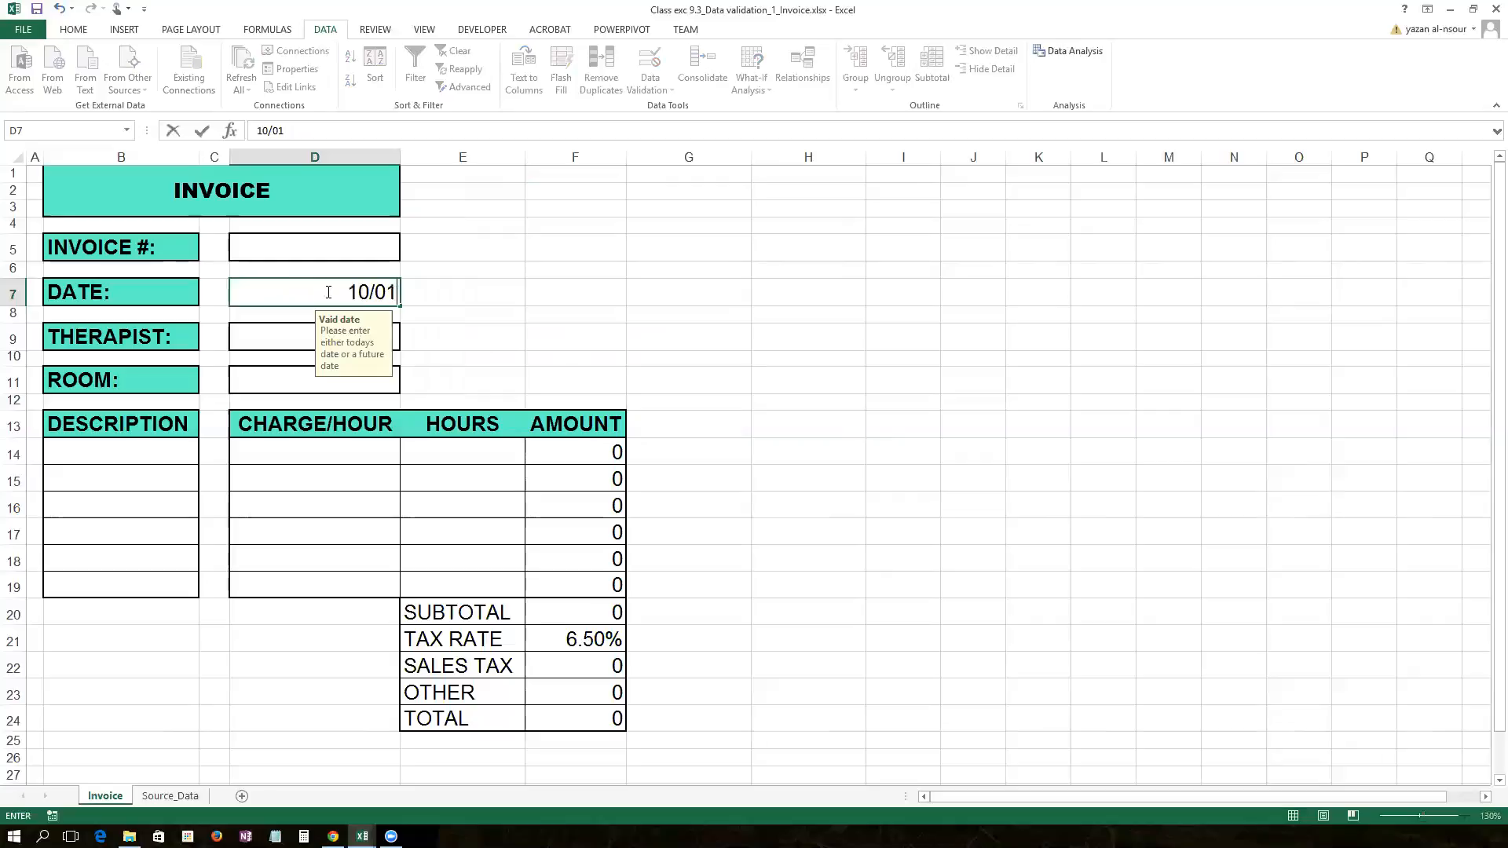
text(/2015)
key(Return)
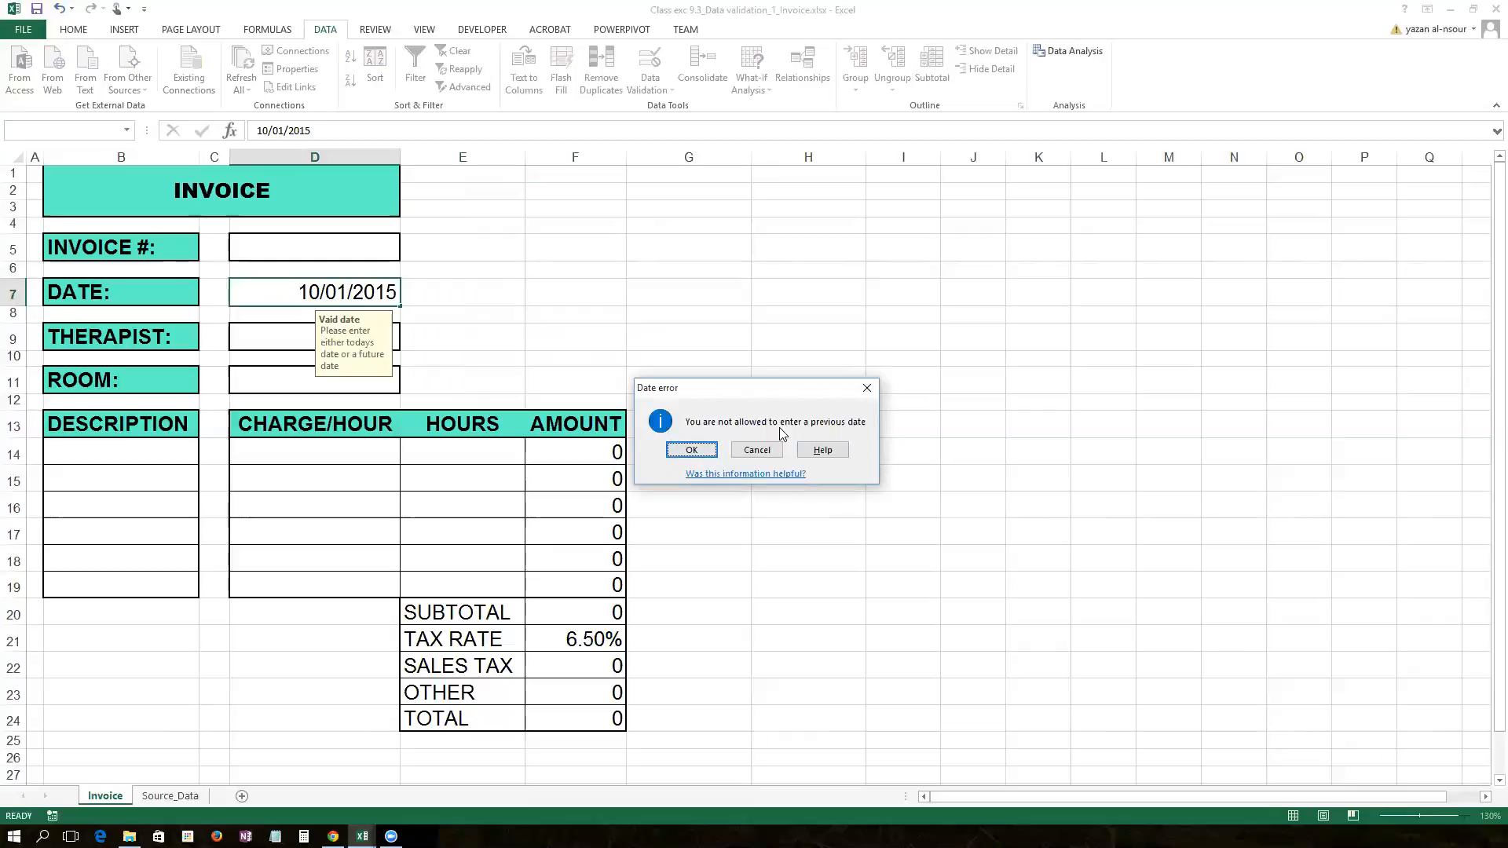
click(695, 452)
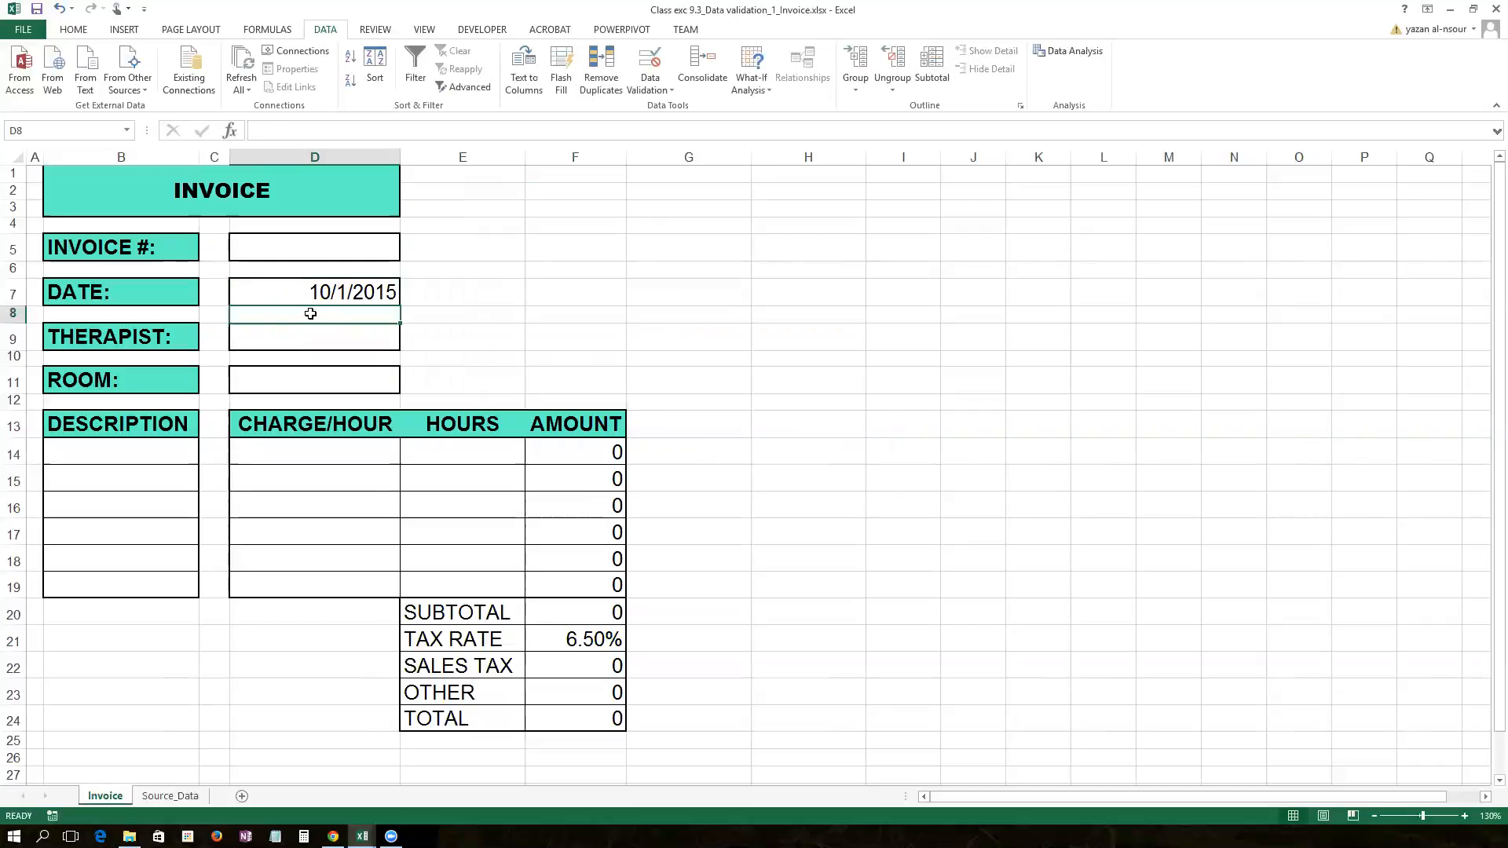
click(324, 337)
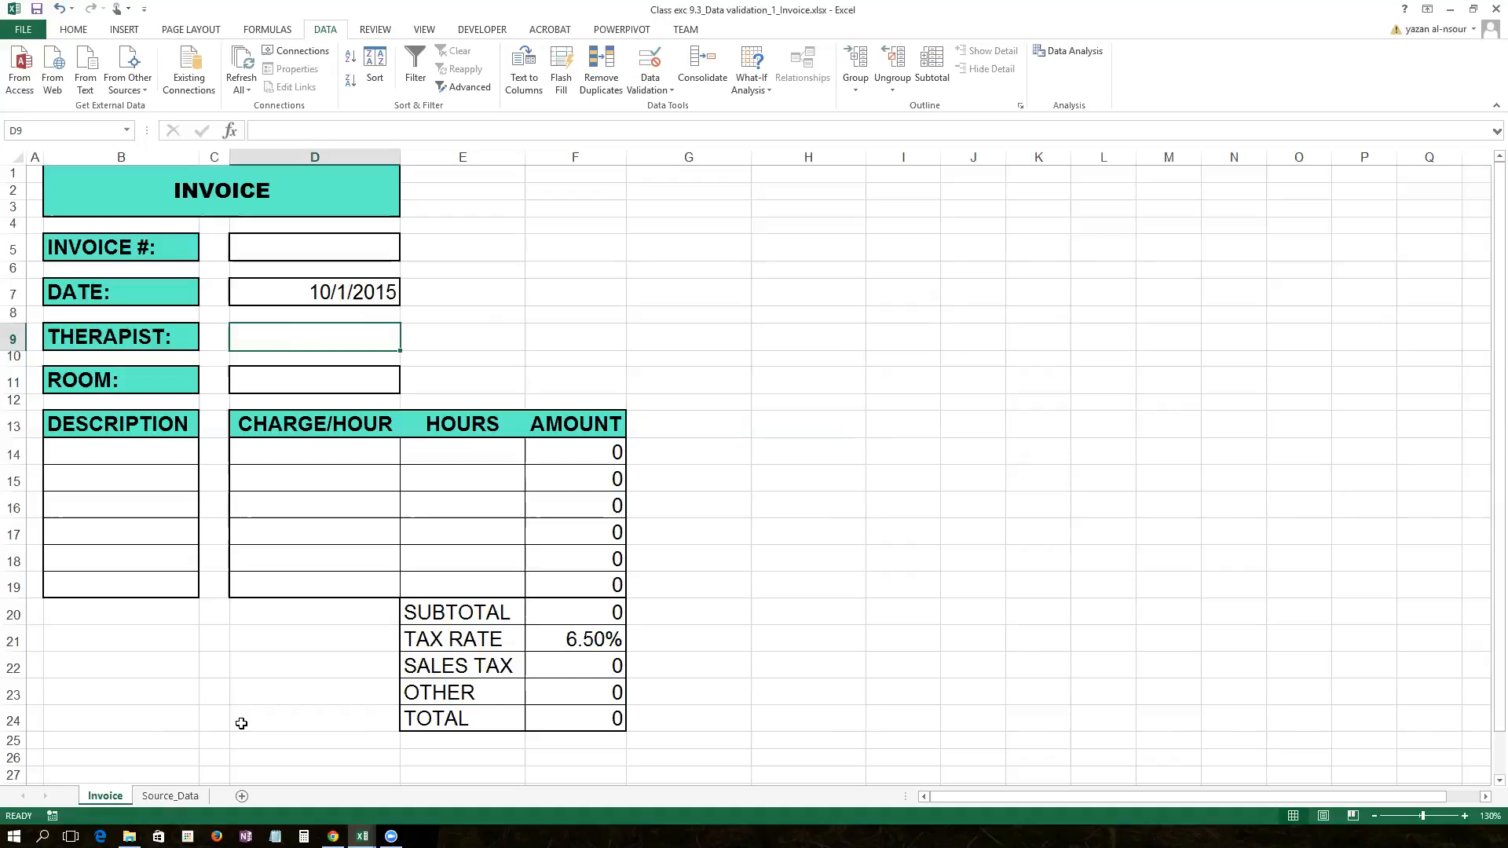
click(193, 798)
drag(110, 189, 149, 252)
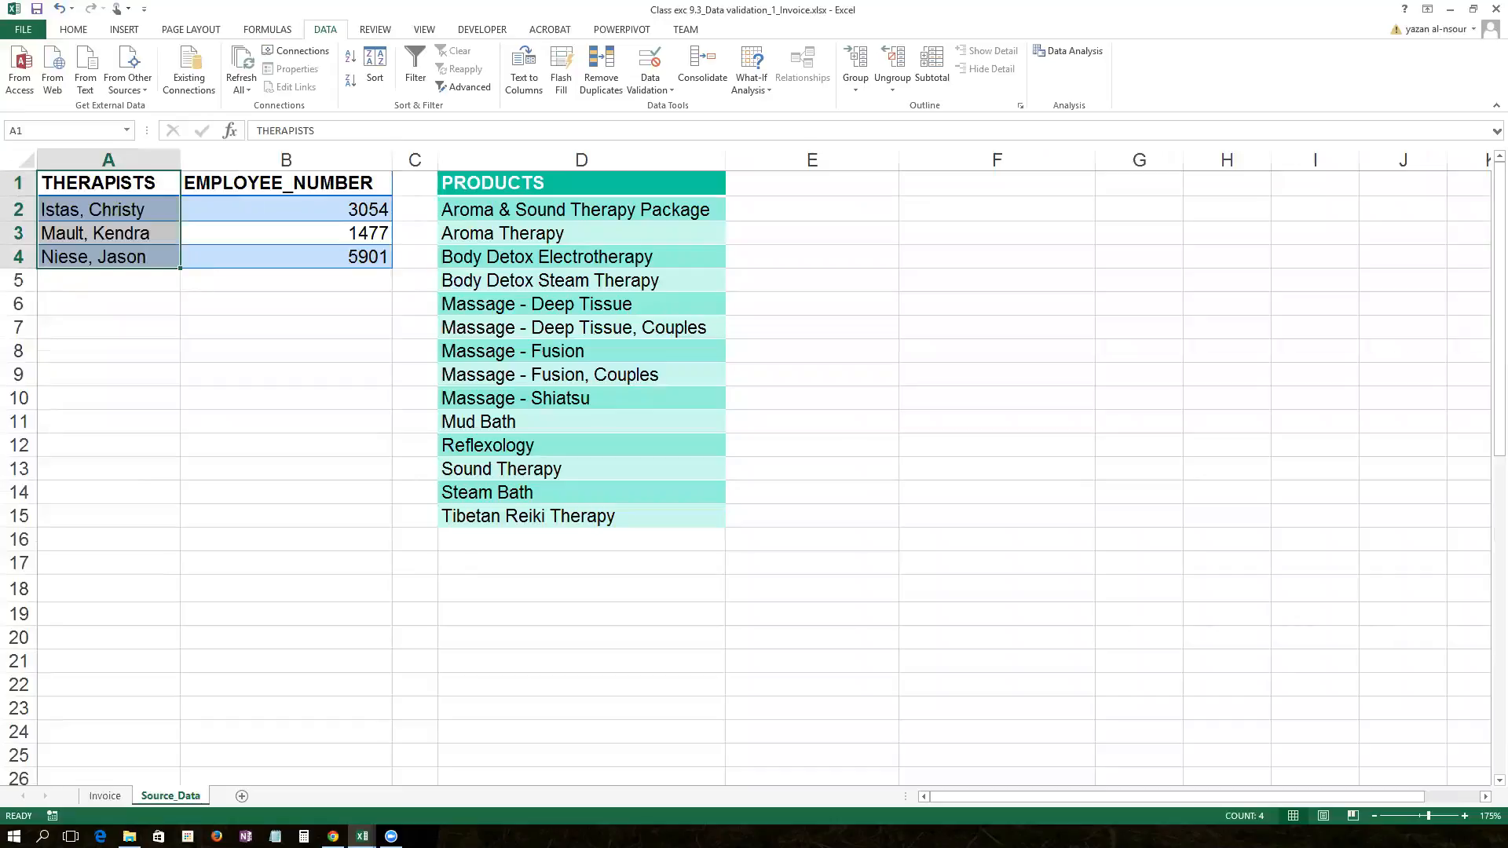
click(105, 795)
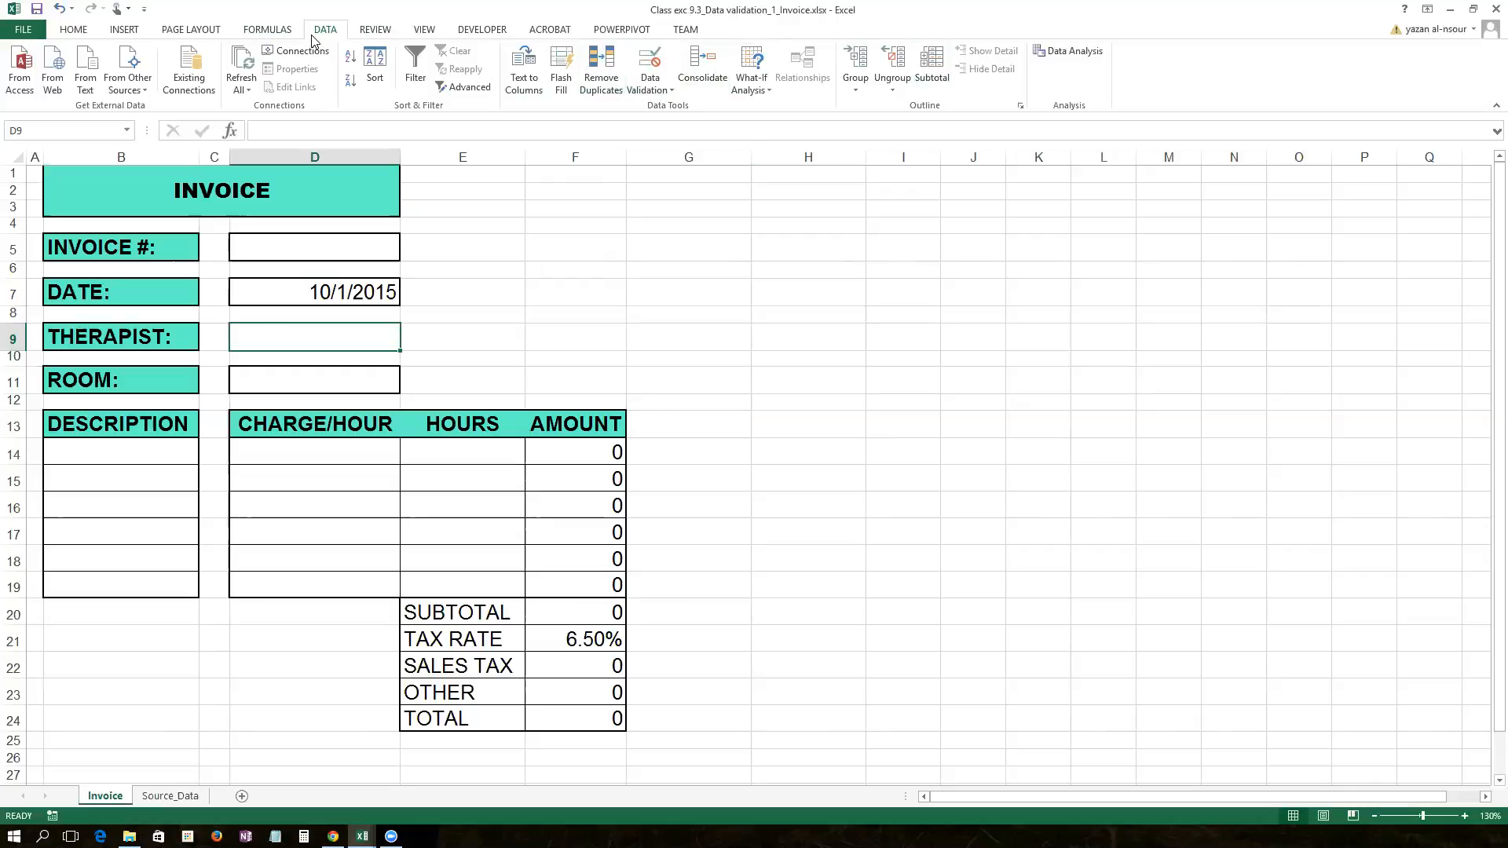
Step: Make D9 a List validation sourced from the therapist names on Source_Data
click(664, 62)
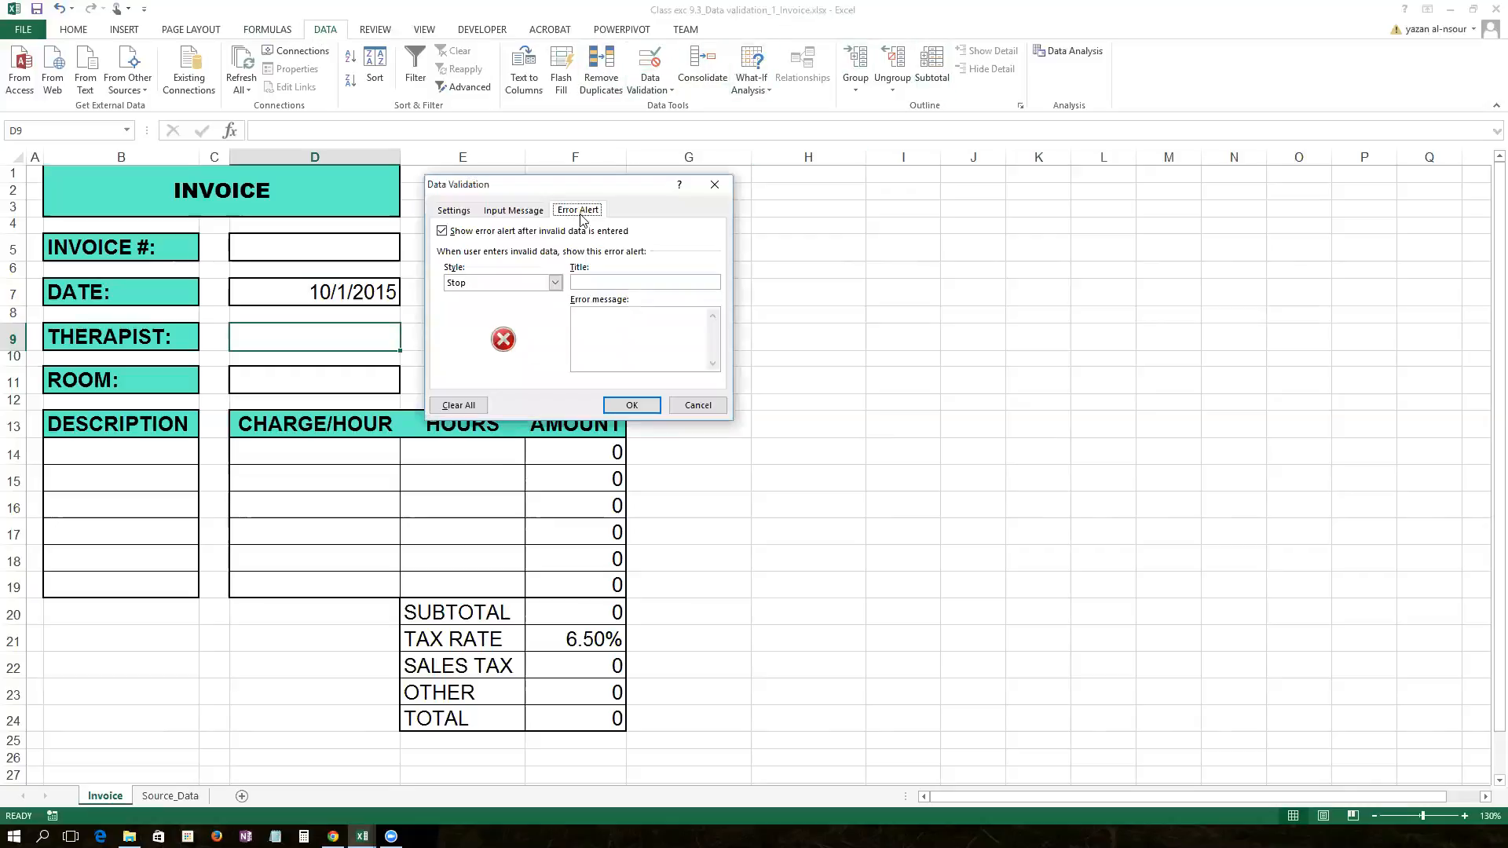
click(460, 212)
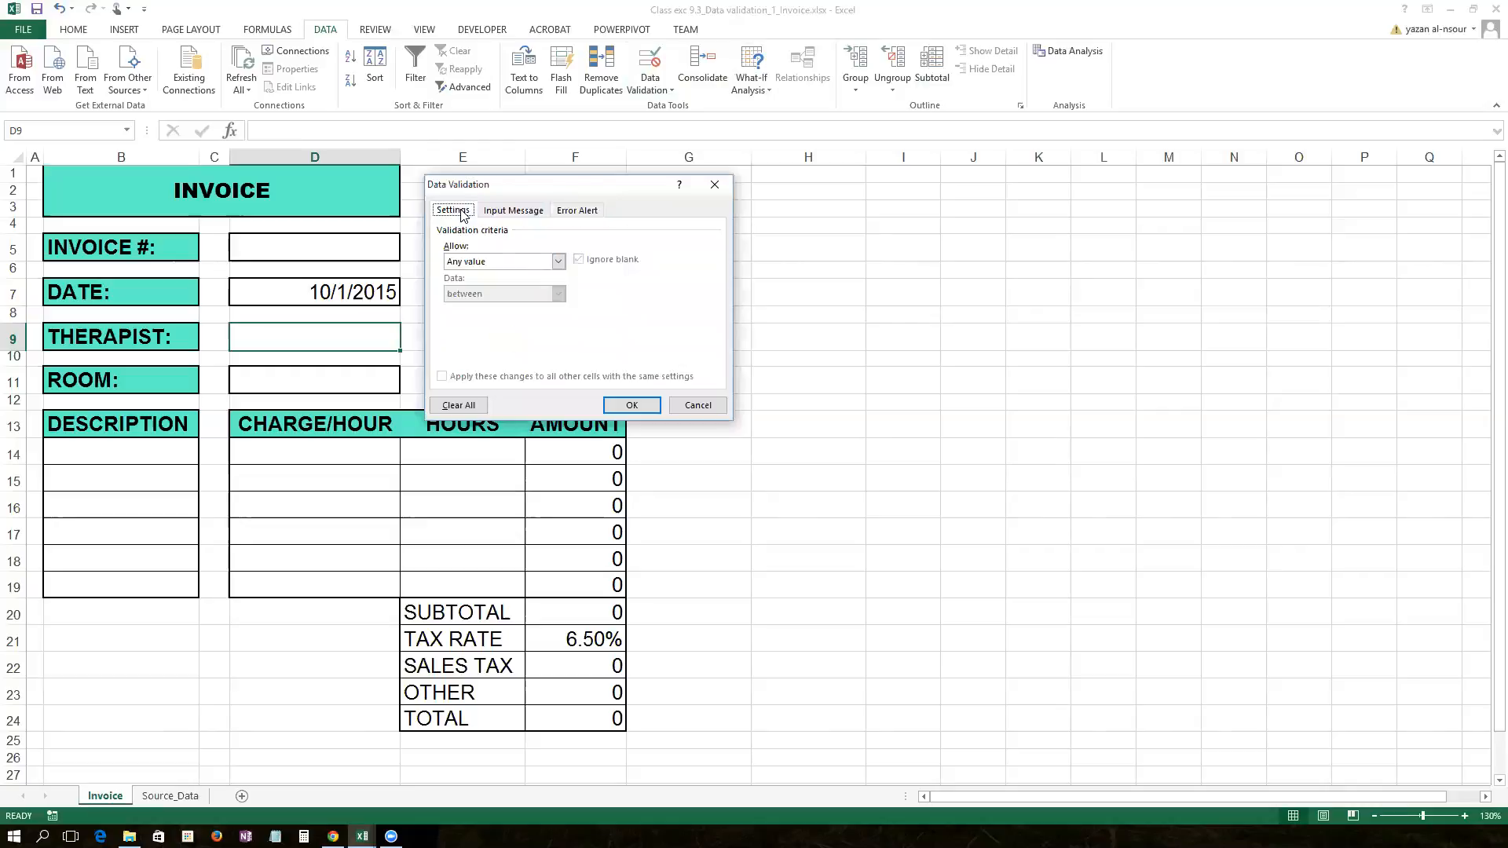
click(558, 260)
click(539, 305)
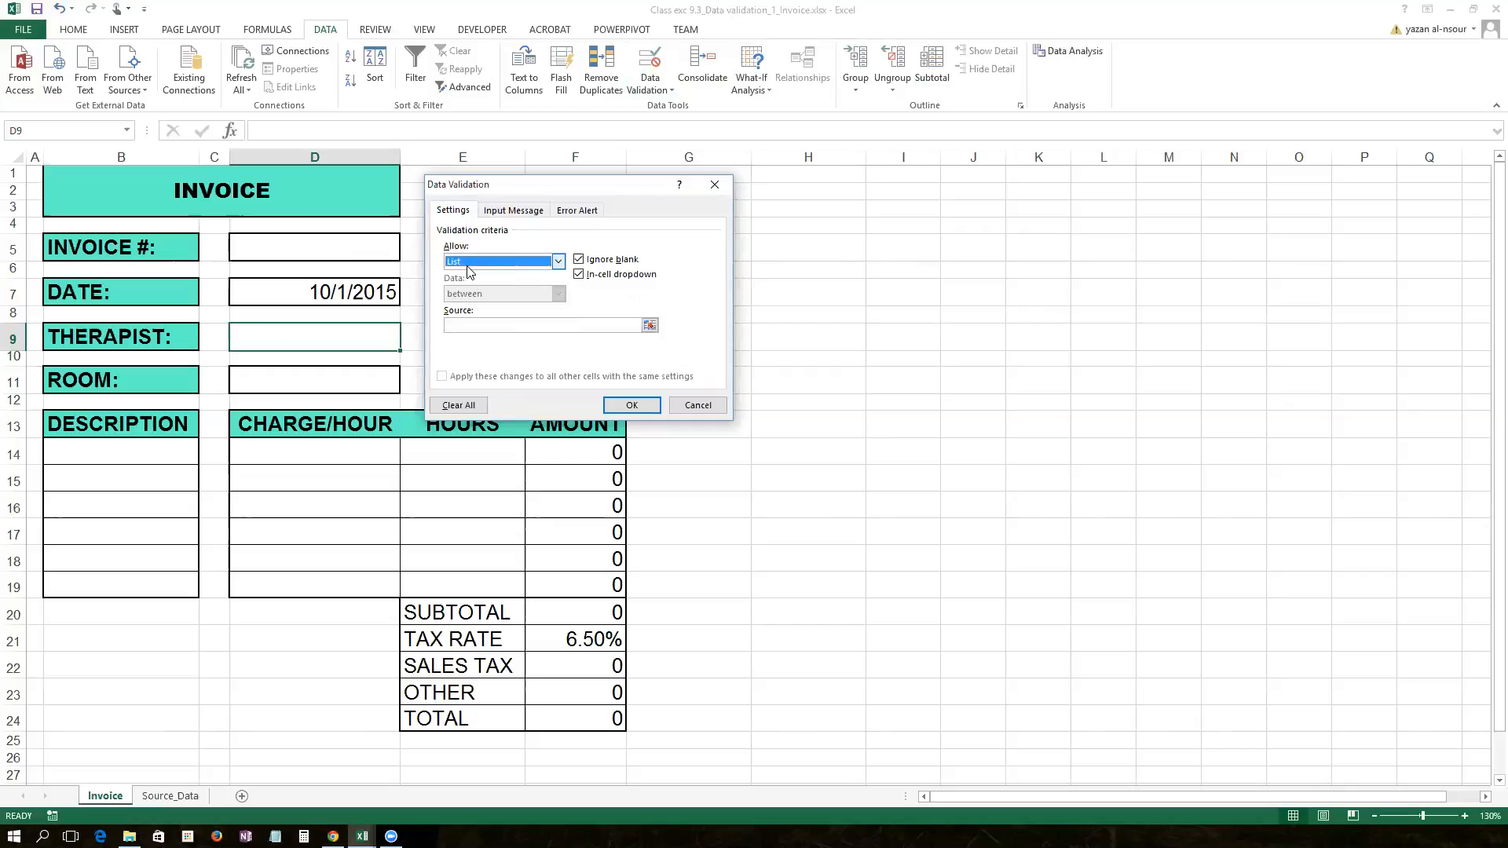
click(649, 326)
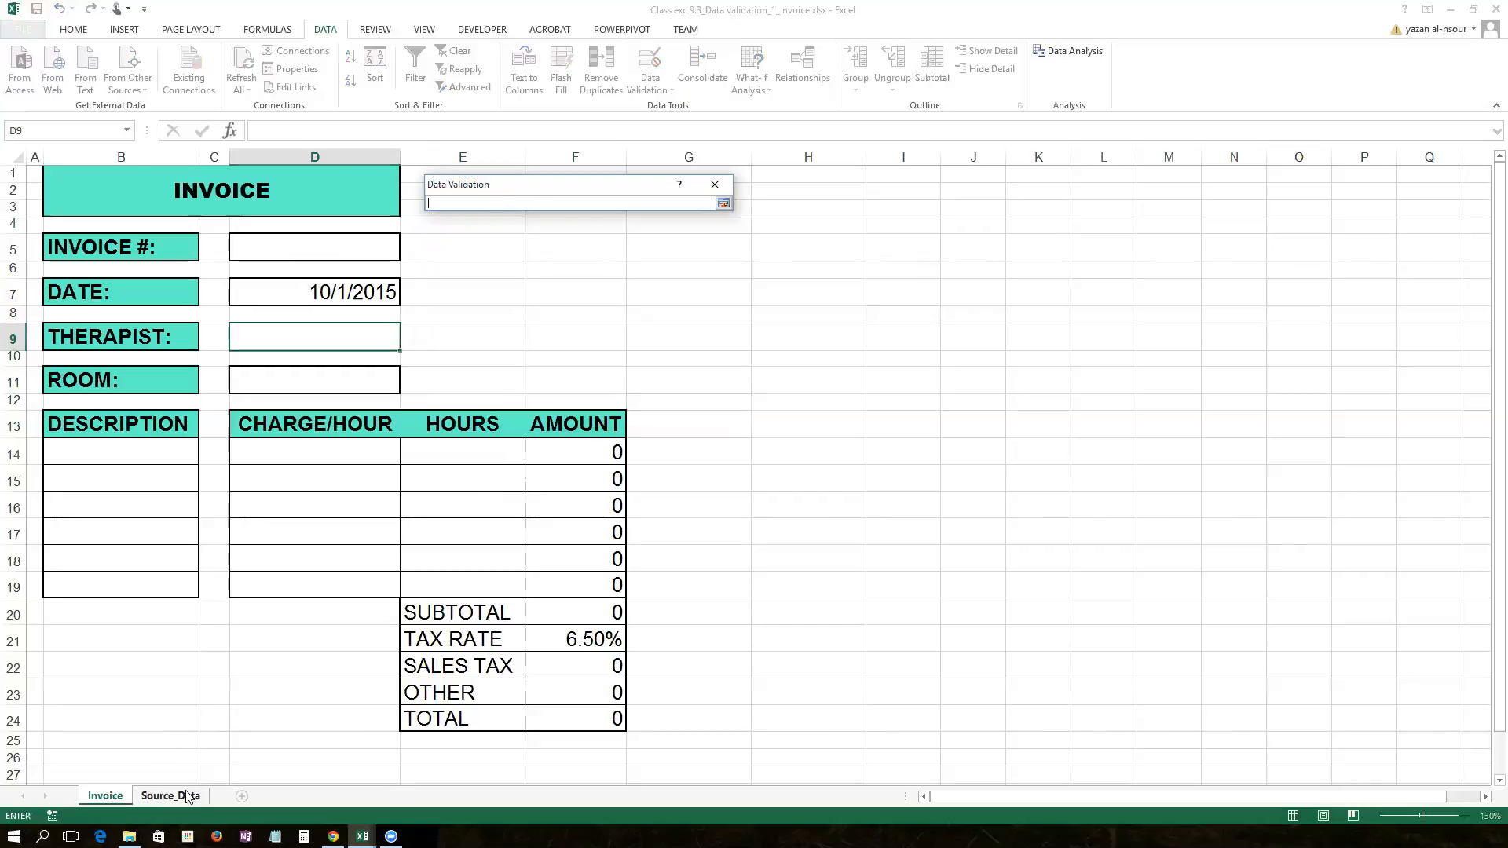
click(187, 796)
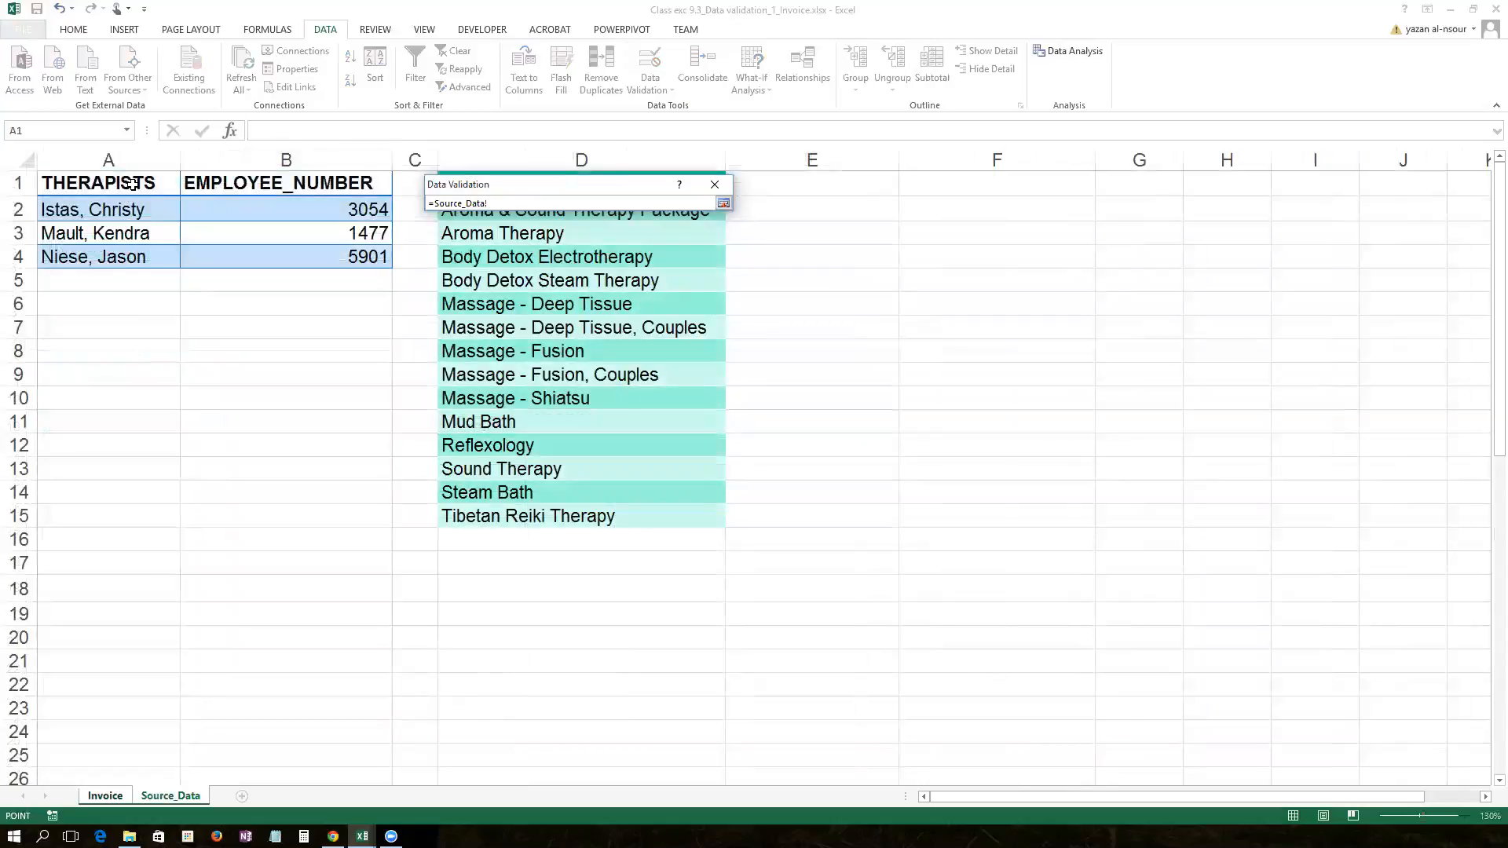
drag(118, 210, 126, 257)
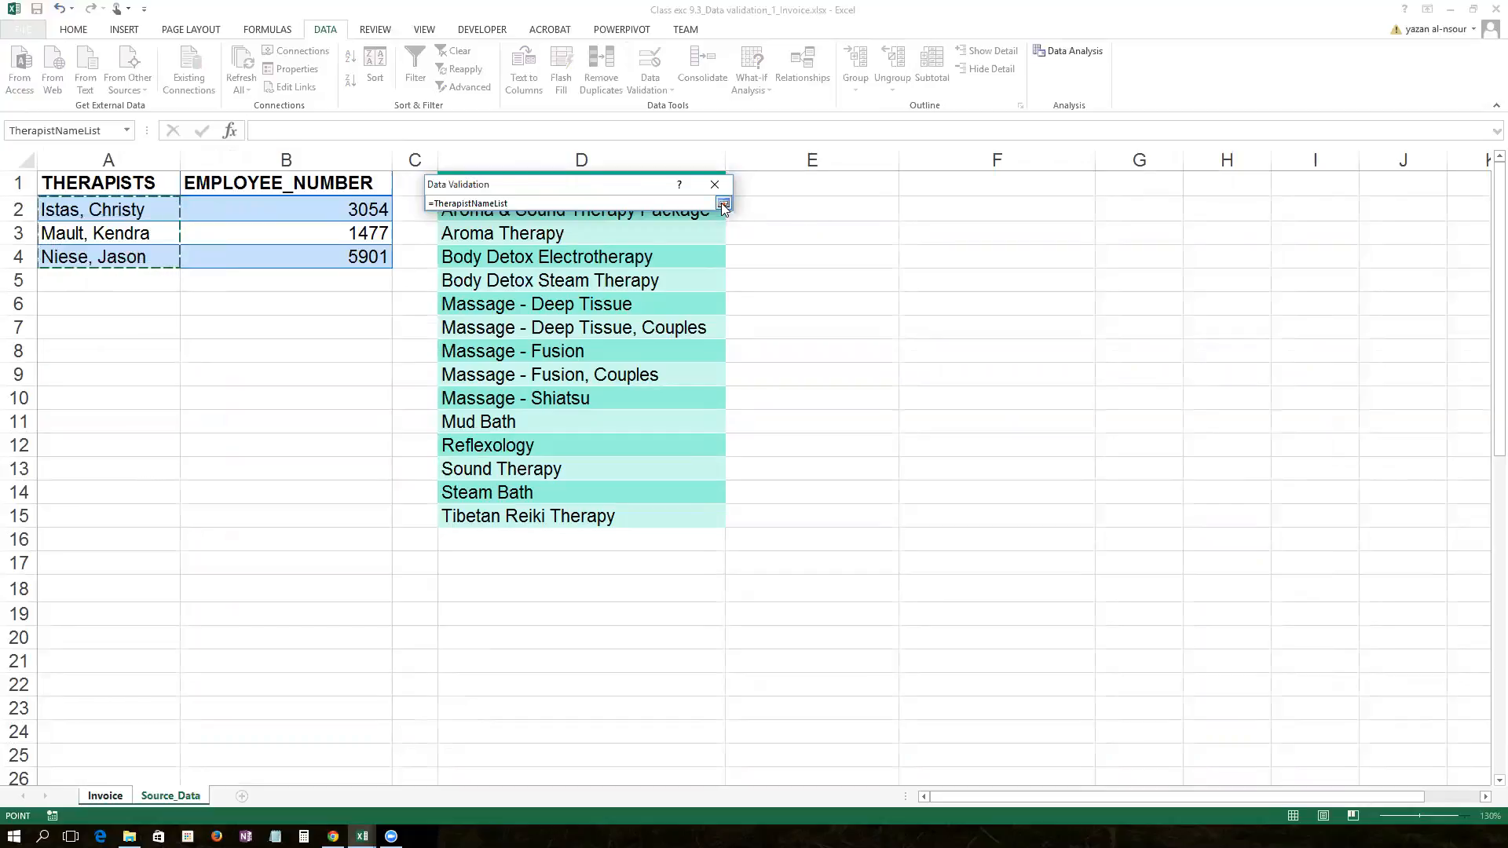
click(723, 204)
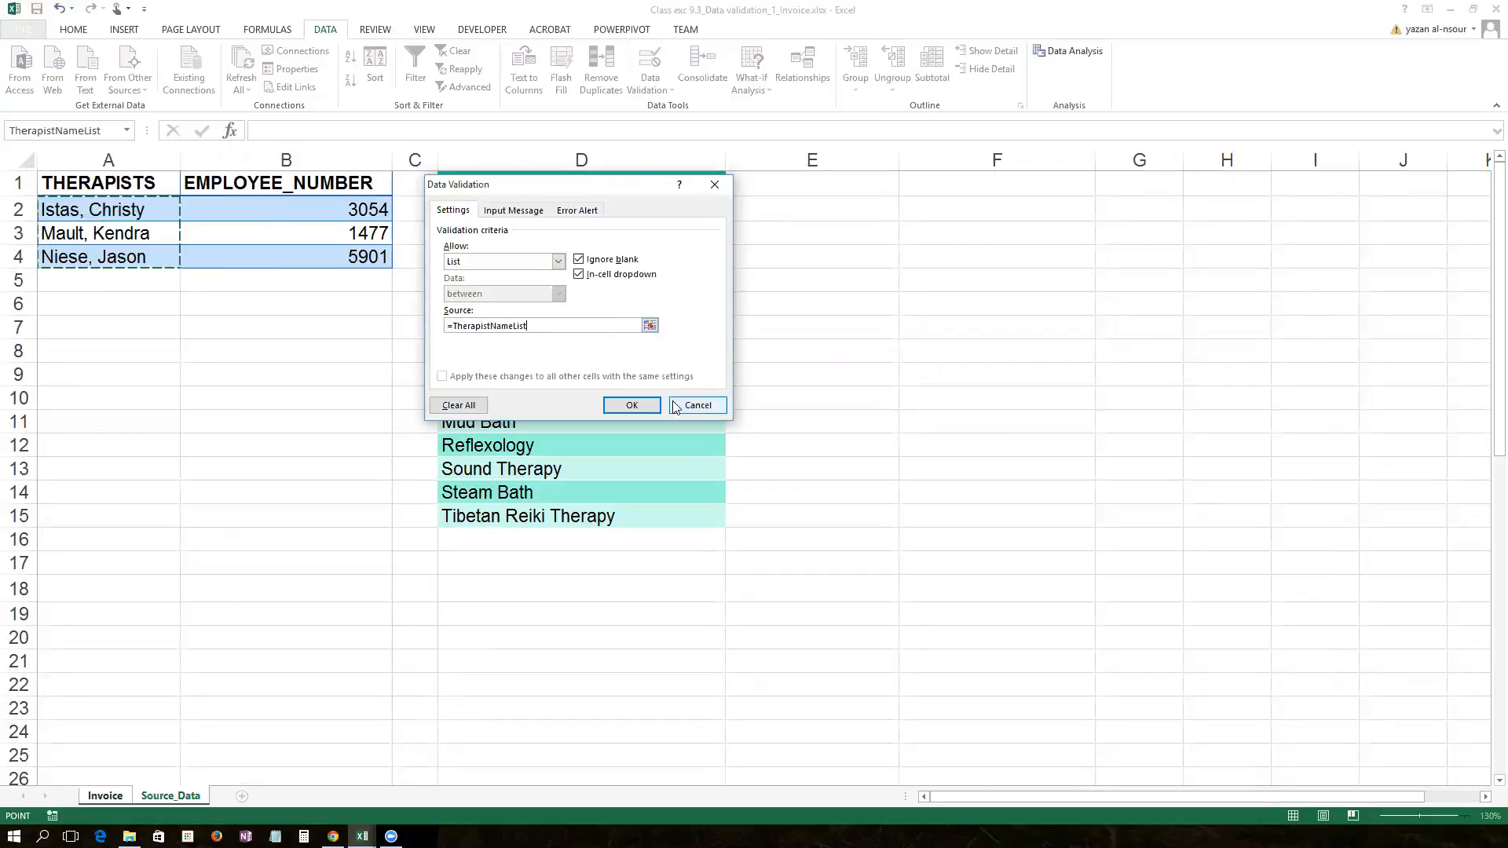
Step: Add the input message 'Choose a therapist from the dropdown list' to D9 and apply
click(503, 211)
click(512, 280)
click(527, 312)
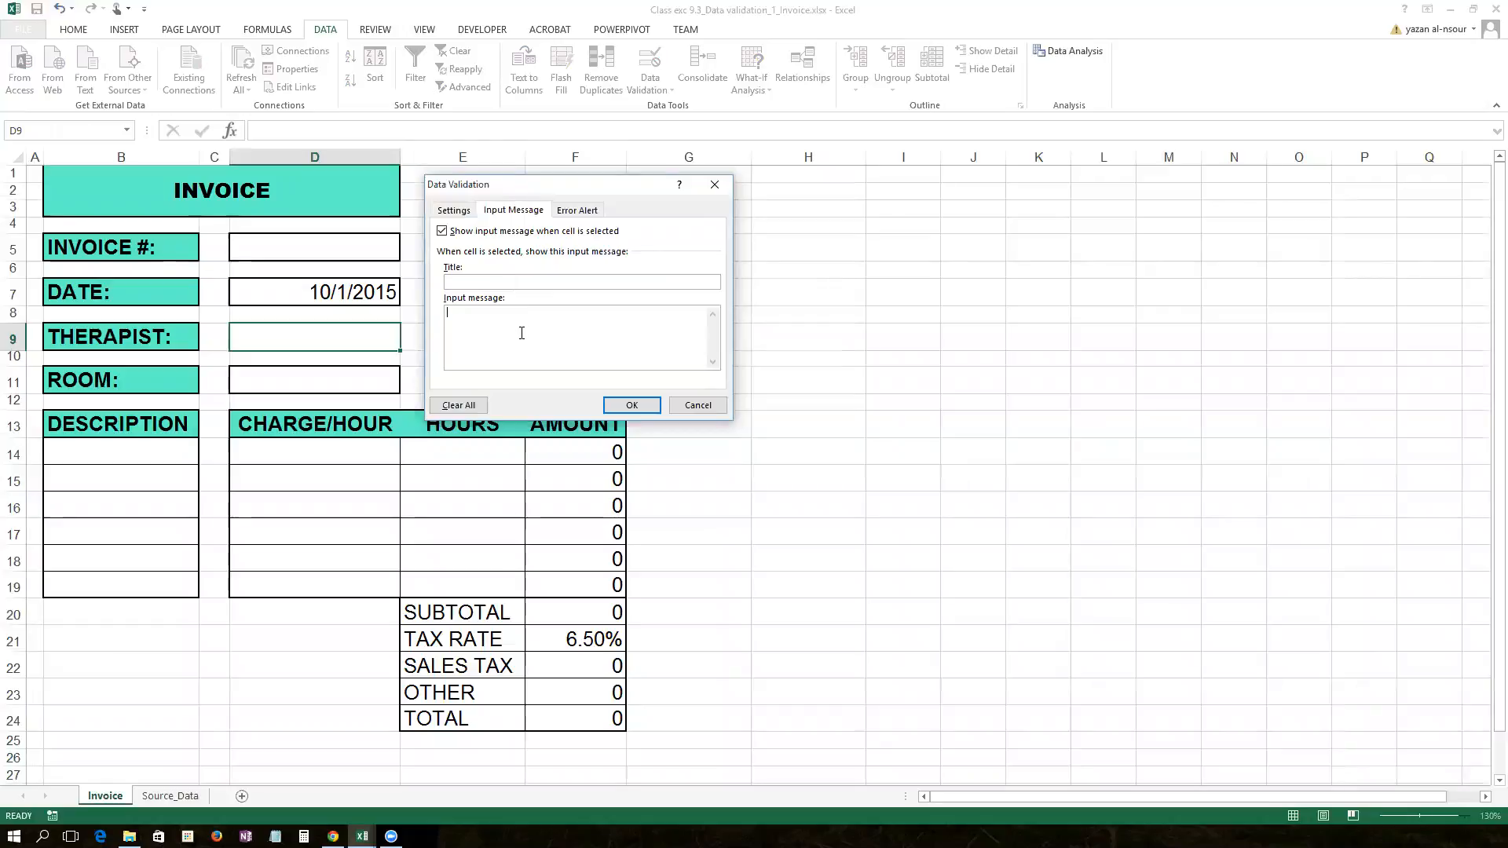
text(CHo)
key(BackSpace)
key(BackSpace)
key(BackSpace)
text(oose)
key(BackSpace)
text(se a therapist from the dropdow)
click(631, 405)
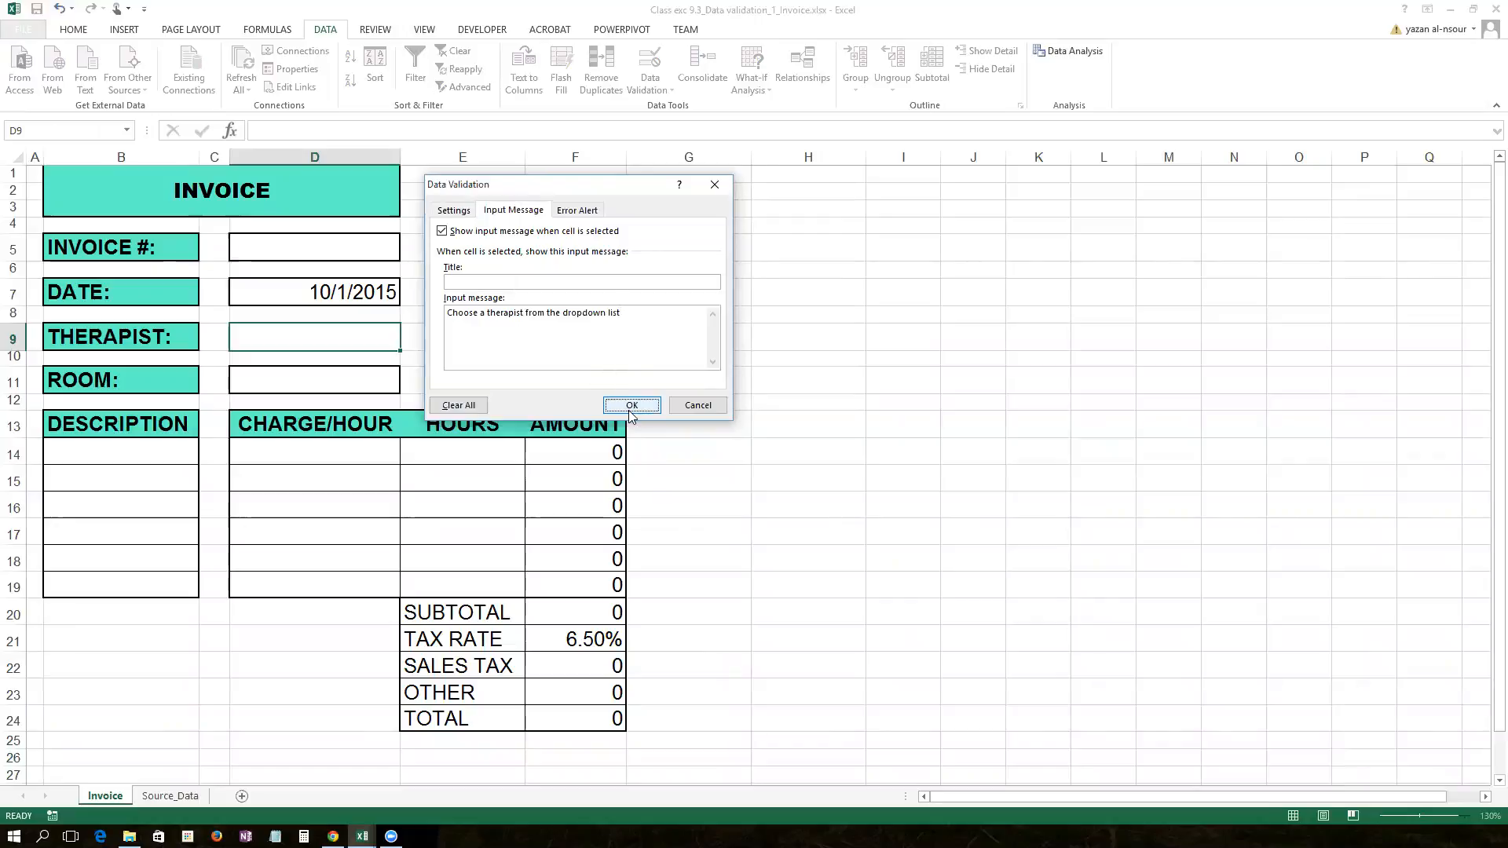
click(511, 309)
click(347, 333)
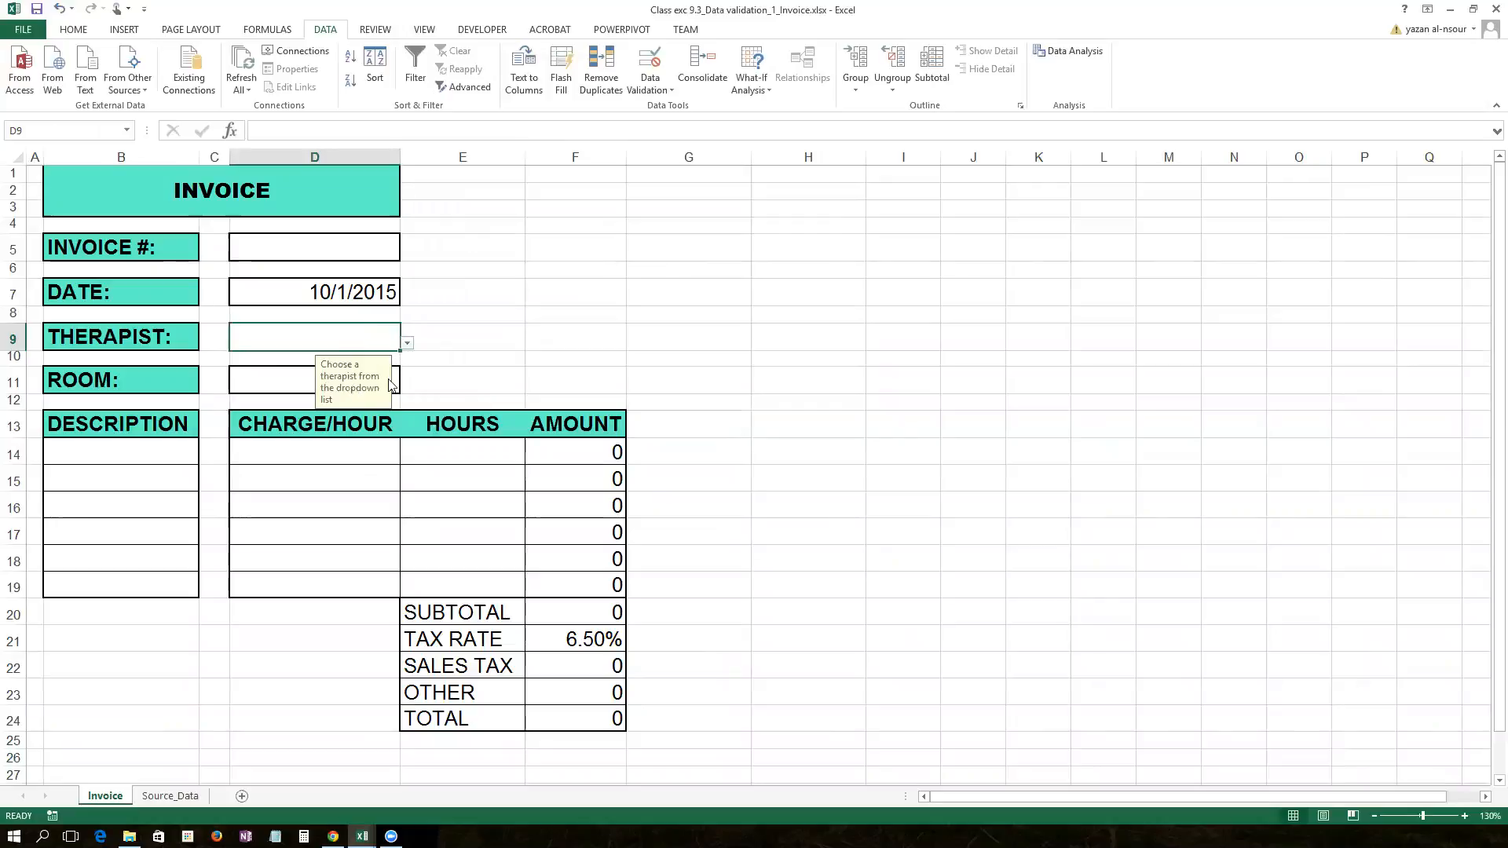
Step: Pick the third therapist name from D9's dropdown list
click(408, 344)
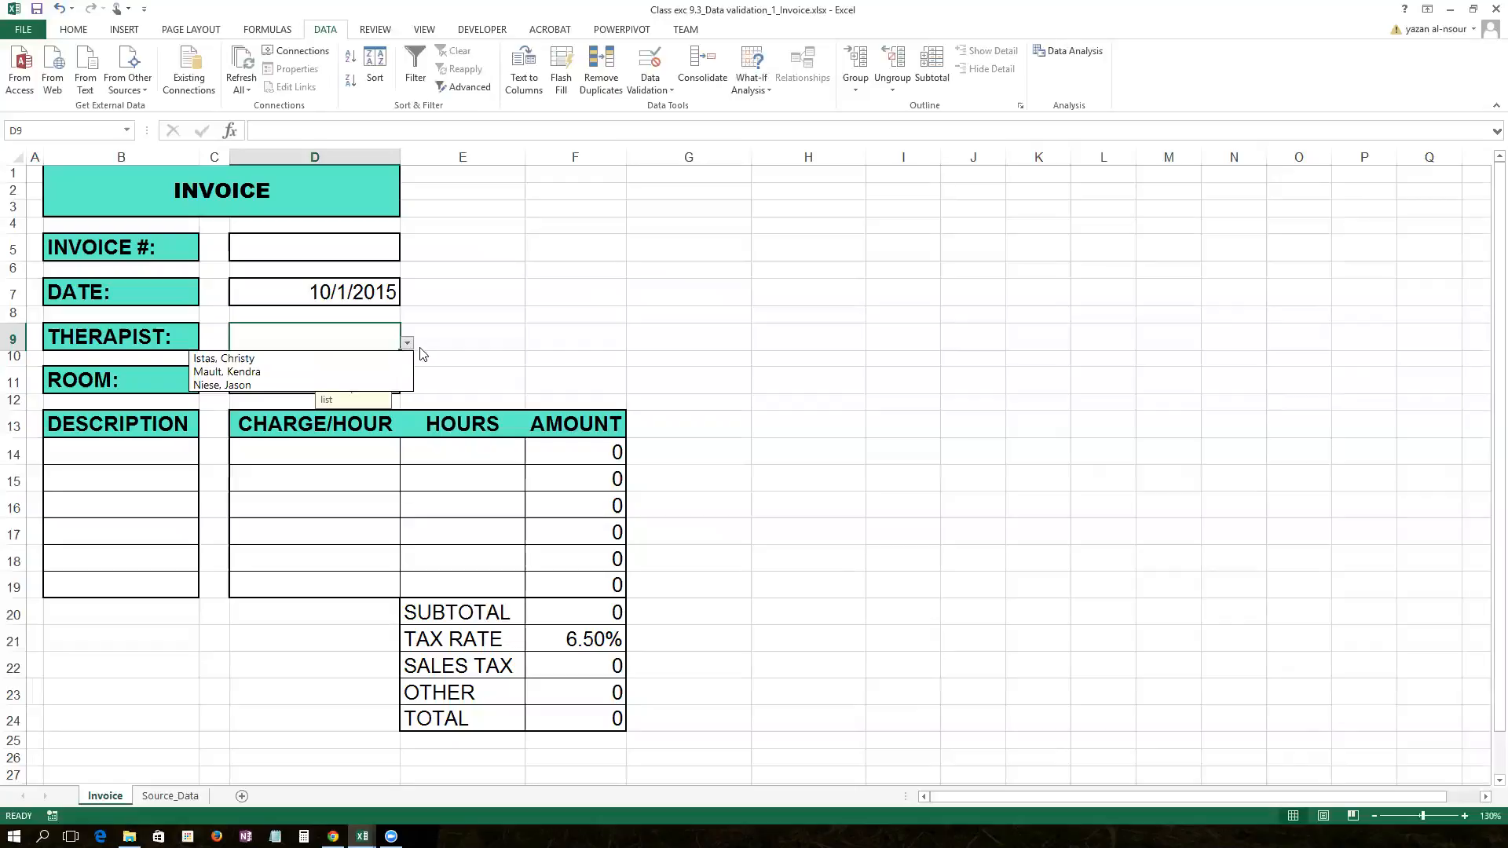
click(380, 370)
click(408, 343)
click(383, 385)
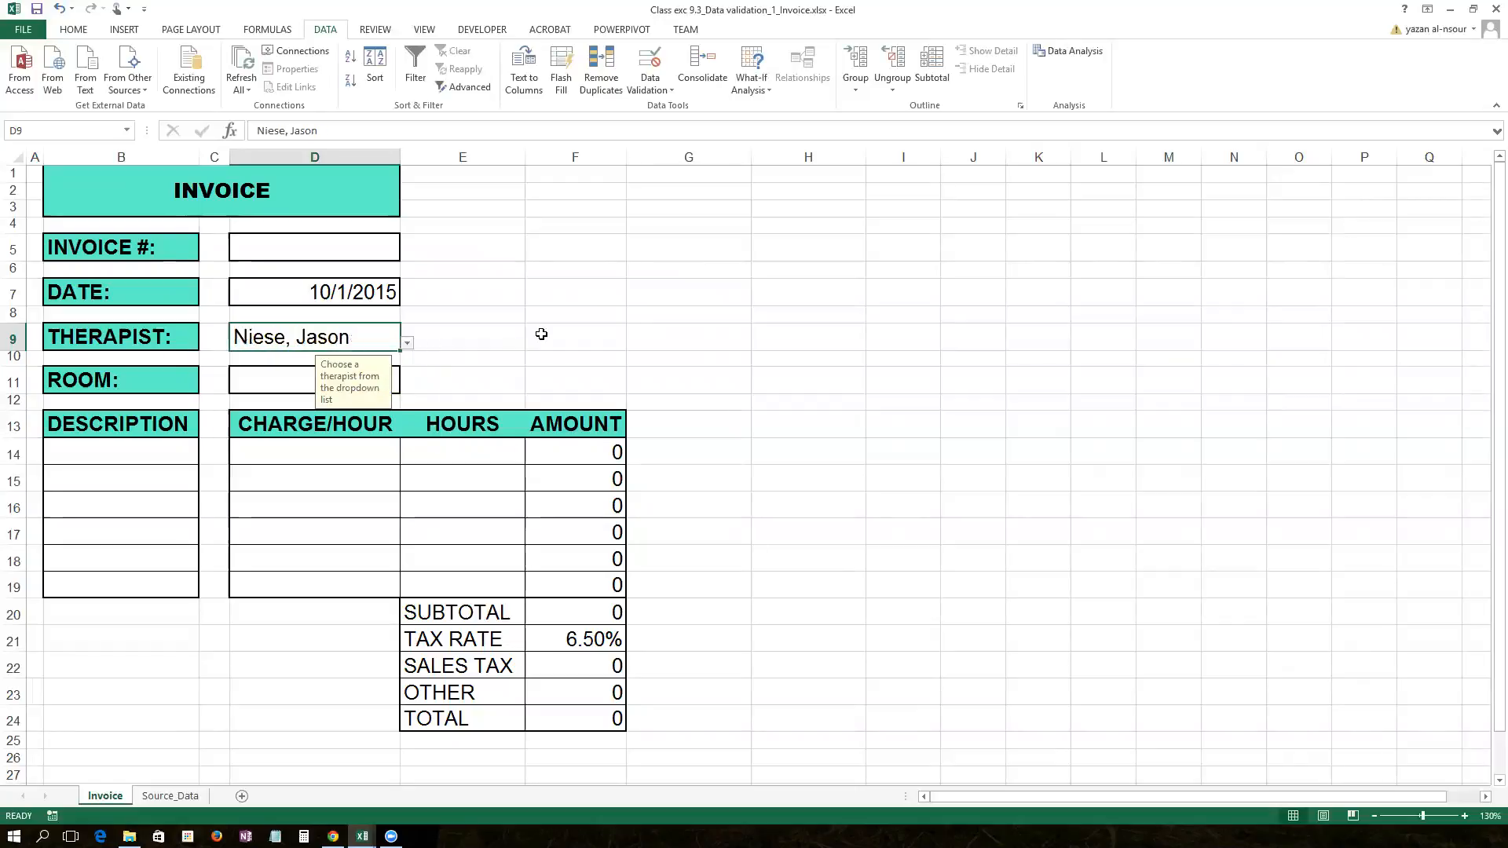
click(269, 381)
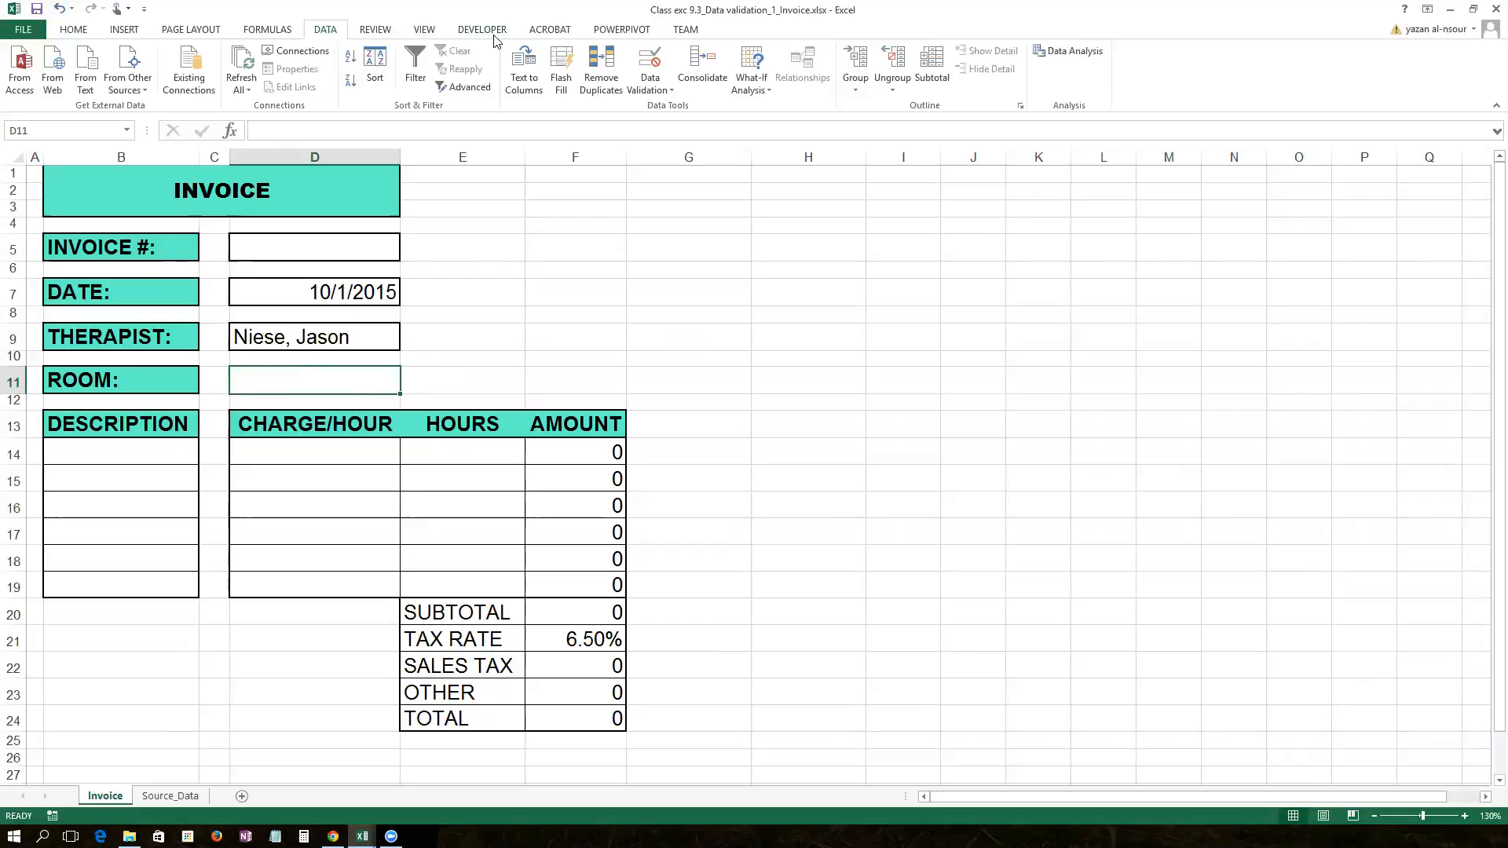
Step: Restrict Room cell D11 to decimal values between 0 and 99
click(649, 63)
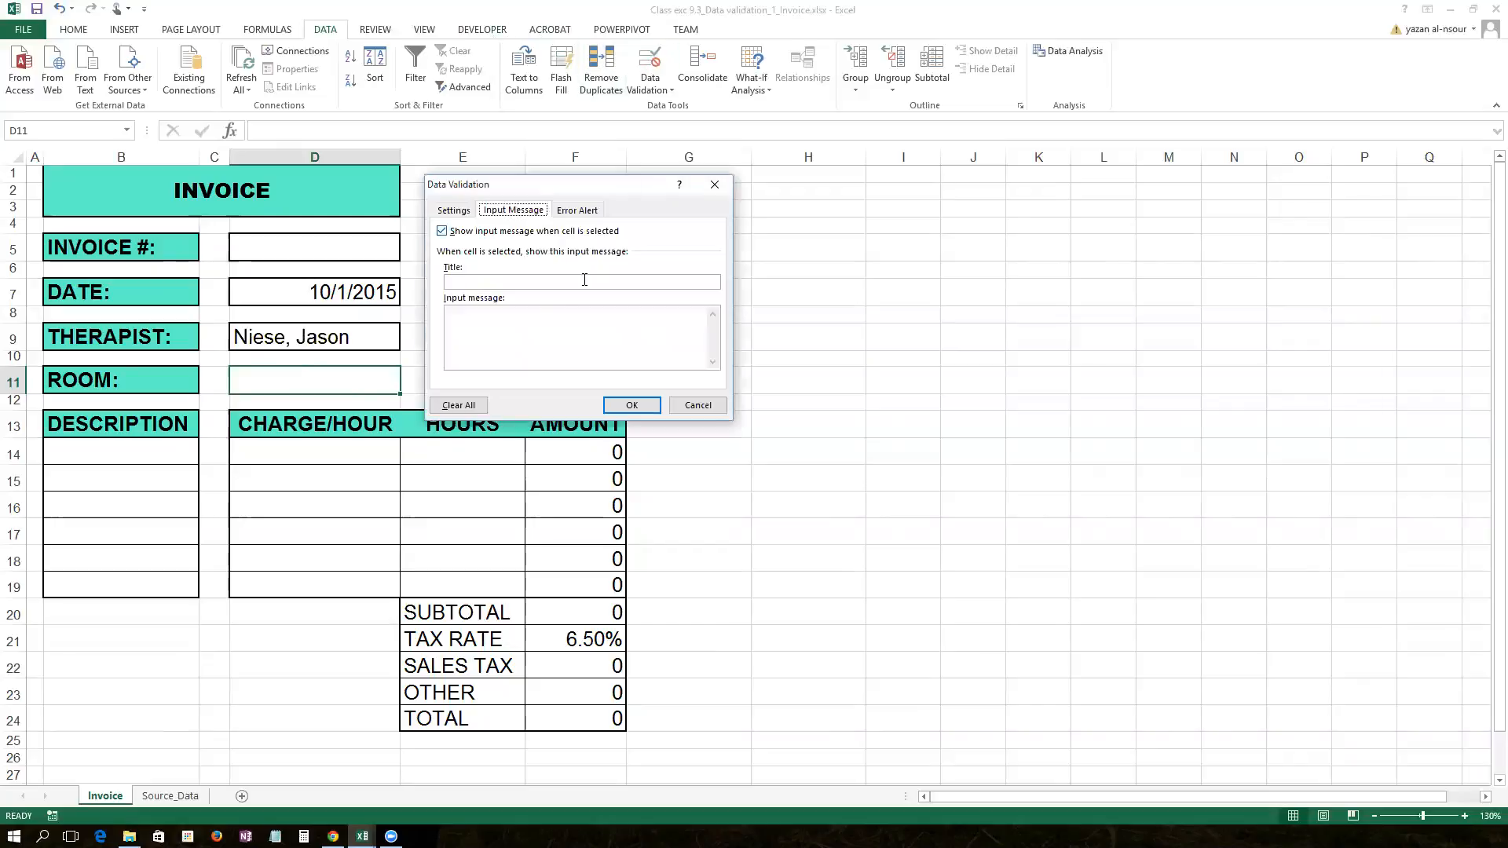
click(459, 212)
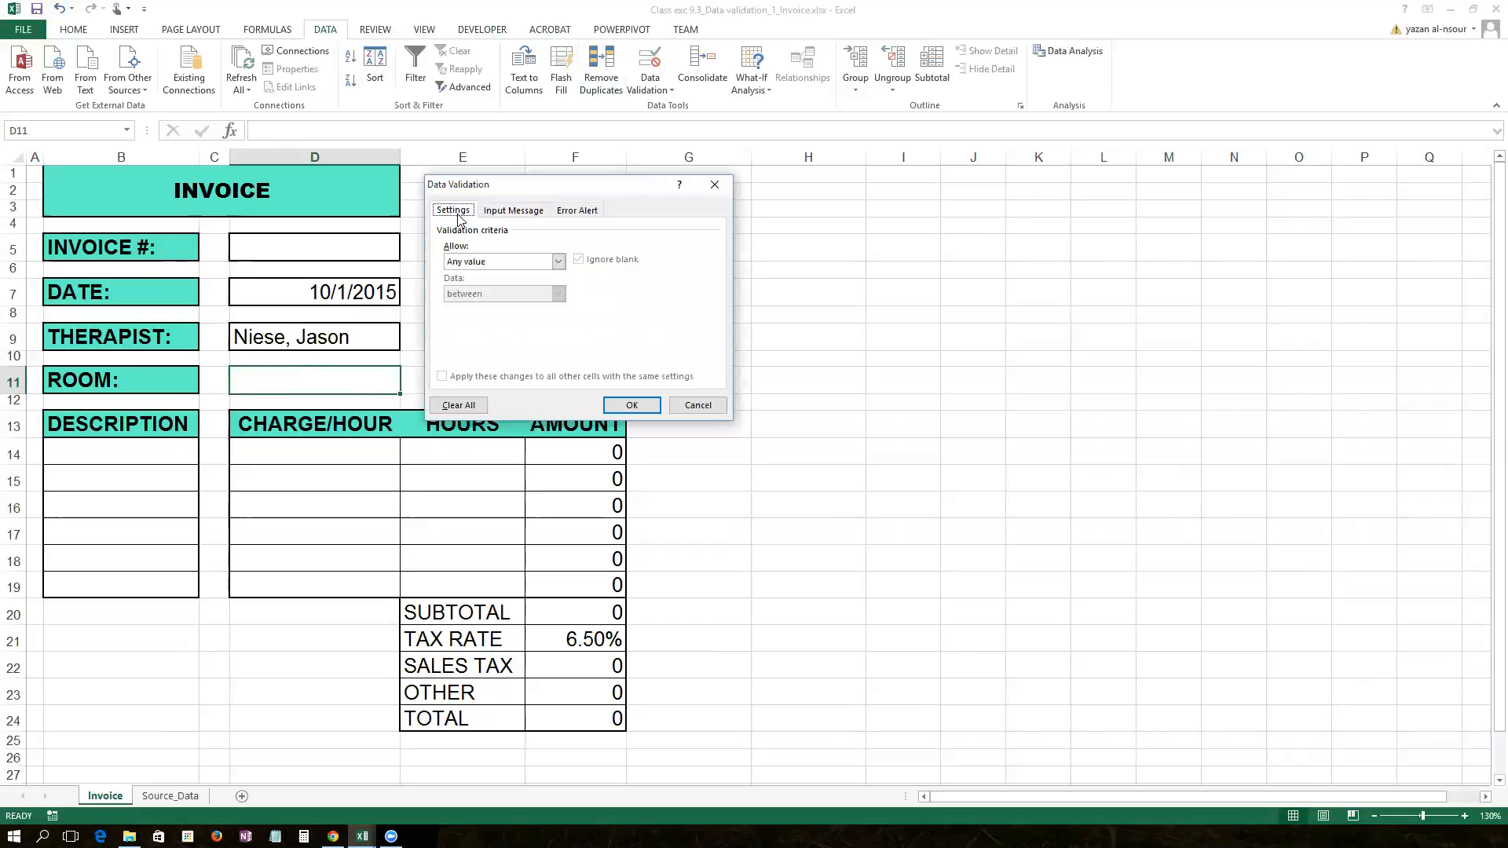
click(556, 262)
click(539, 295)
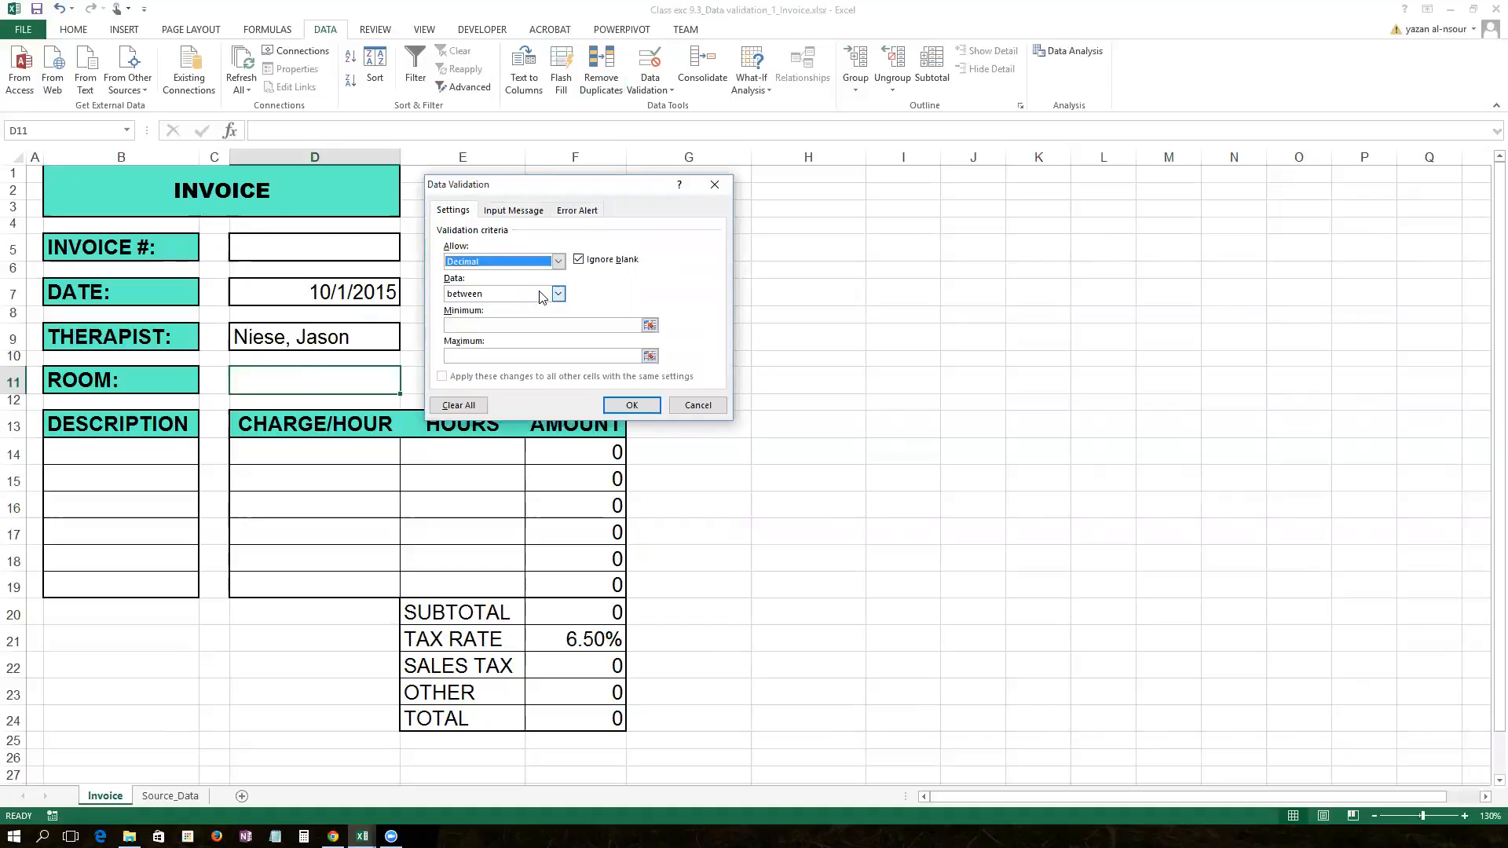
click(594, 324)
text(0)
click(560, 355)
text(9999)
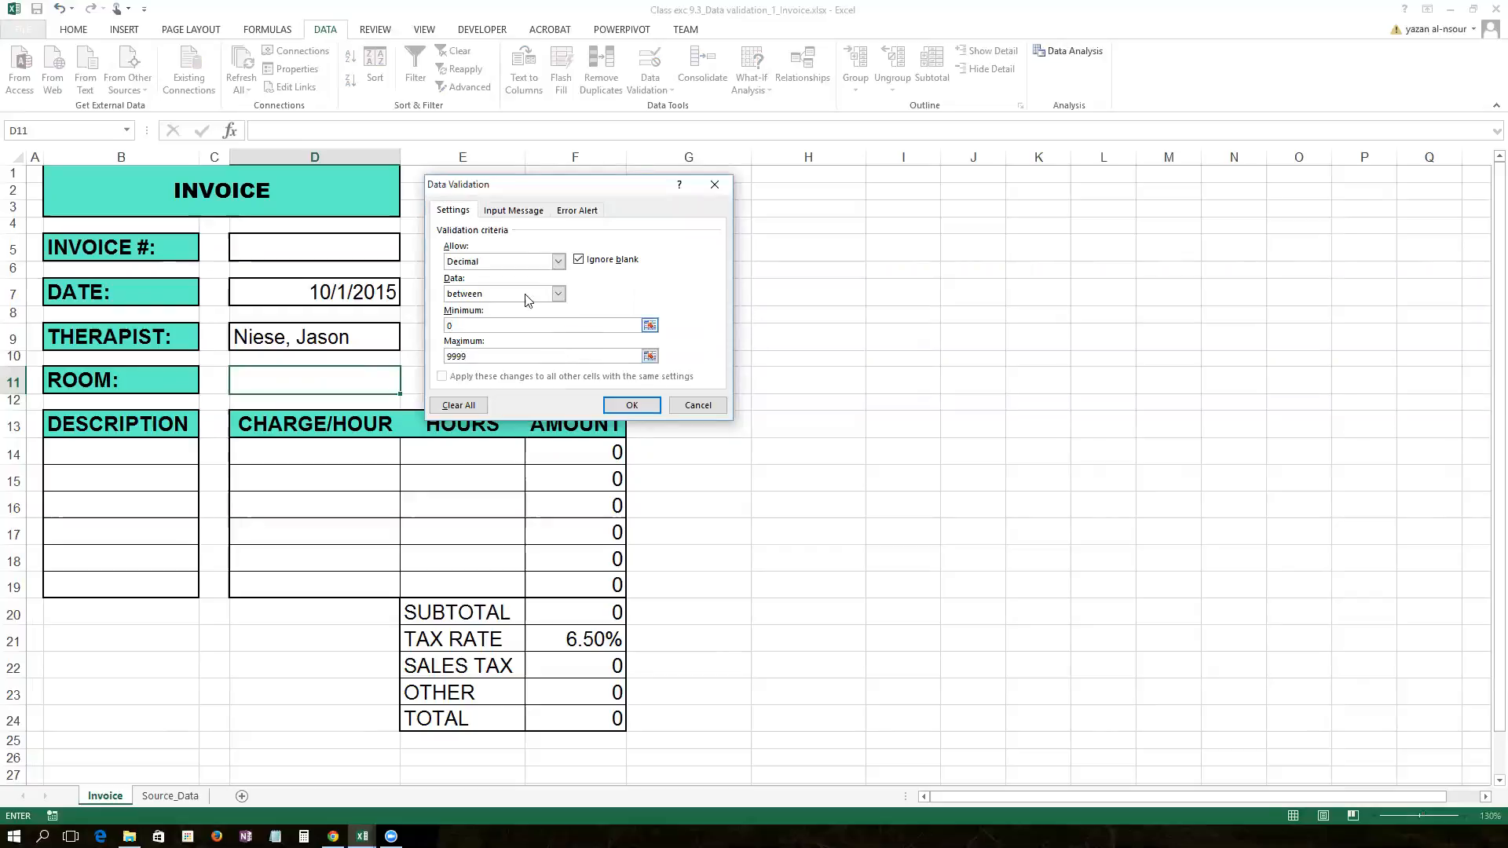
Step: Add the prompt 'Enter the room number' and the Stop alert 'Room numbers are only decimals'
click(513, 210)
click(500, 338)
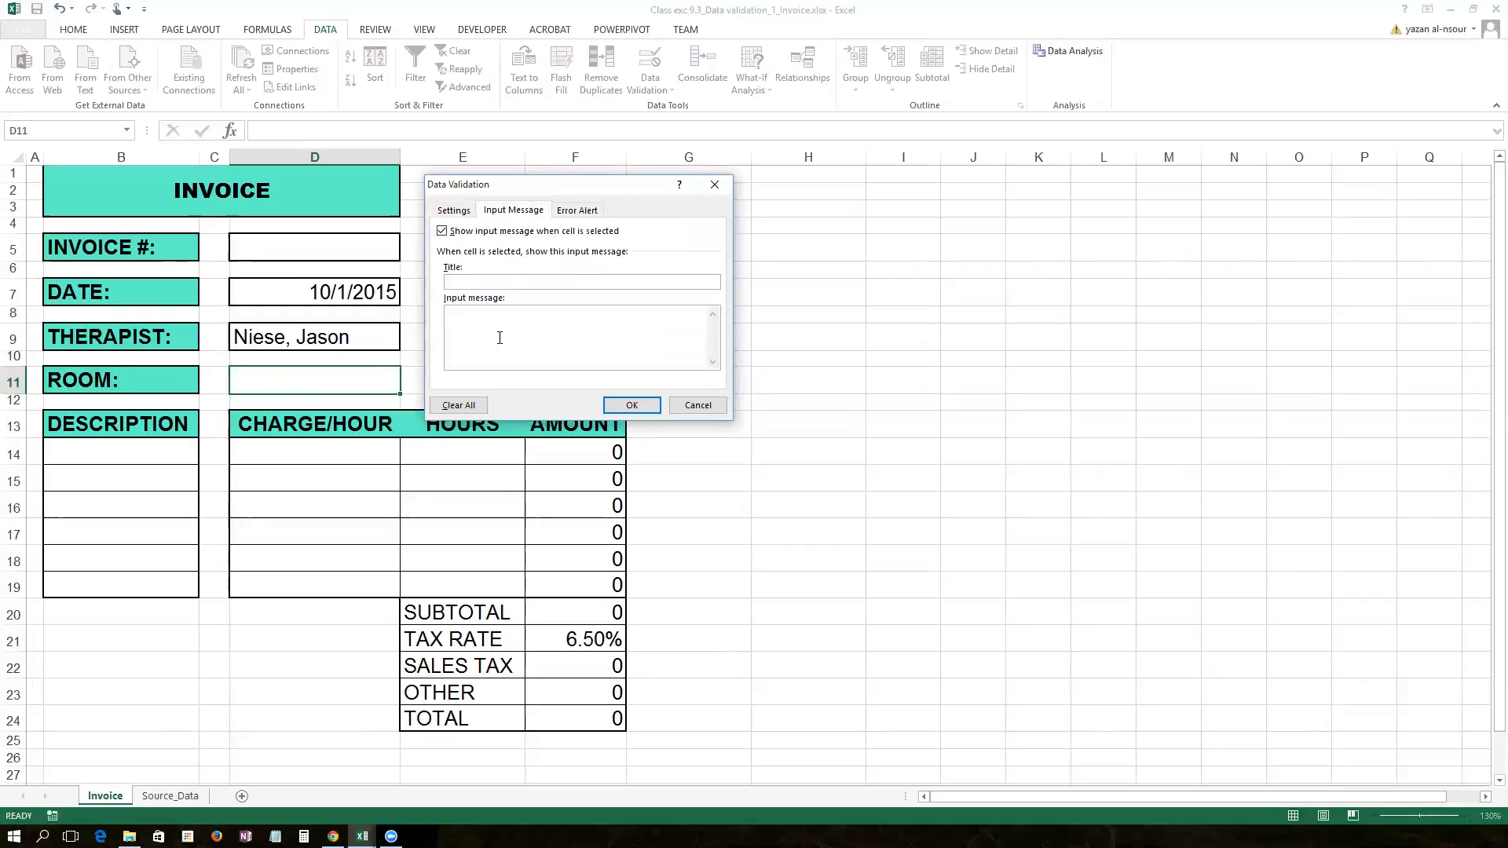
text(Enter the rppm)
key(BackSpace)
key(BackSpace)
text(oom number)
click(578, 211)
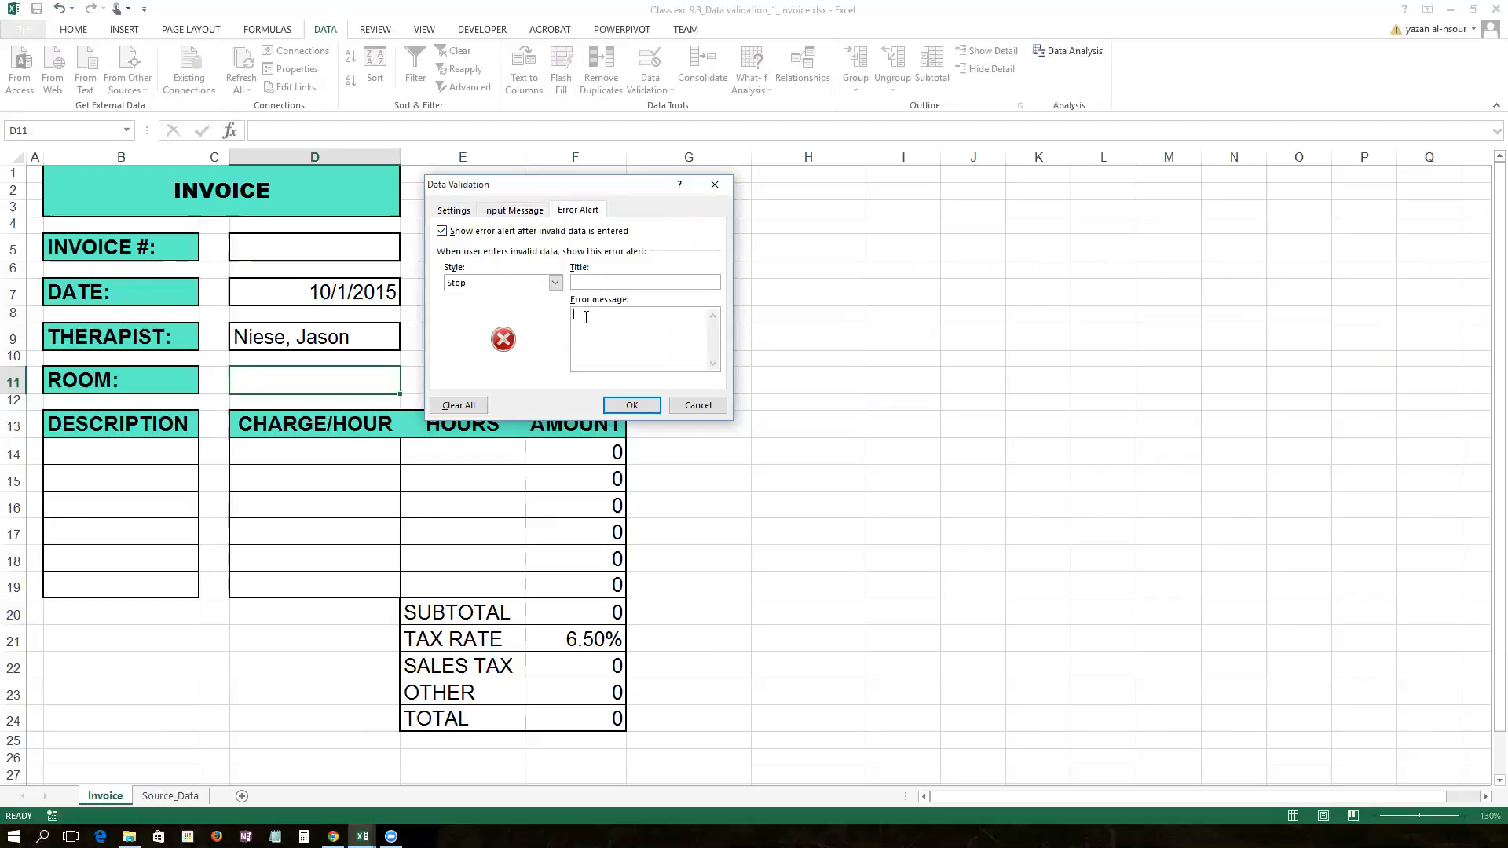
text(Room numbers are only decimals)
Step: Apply the room validation and enter 121 in D11
click(633, 404)
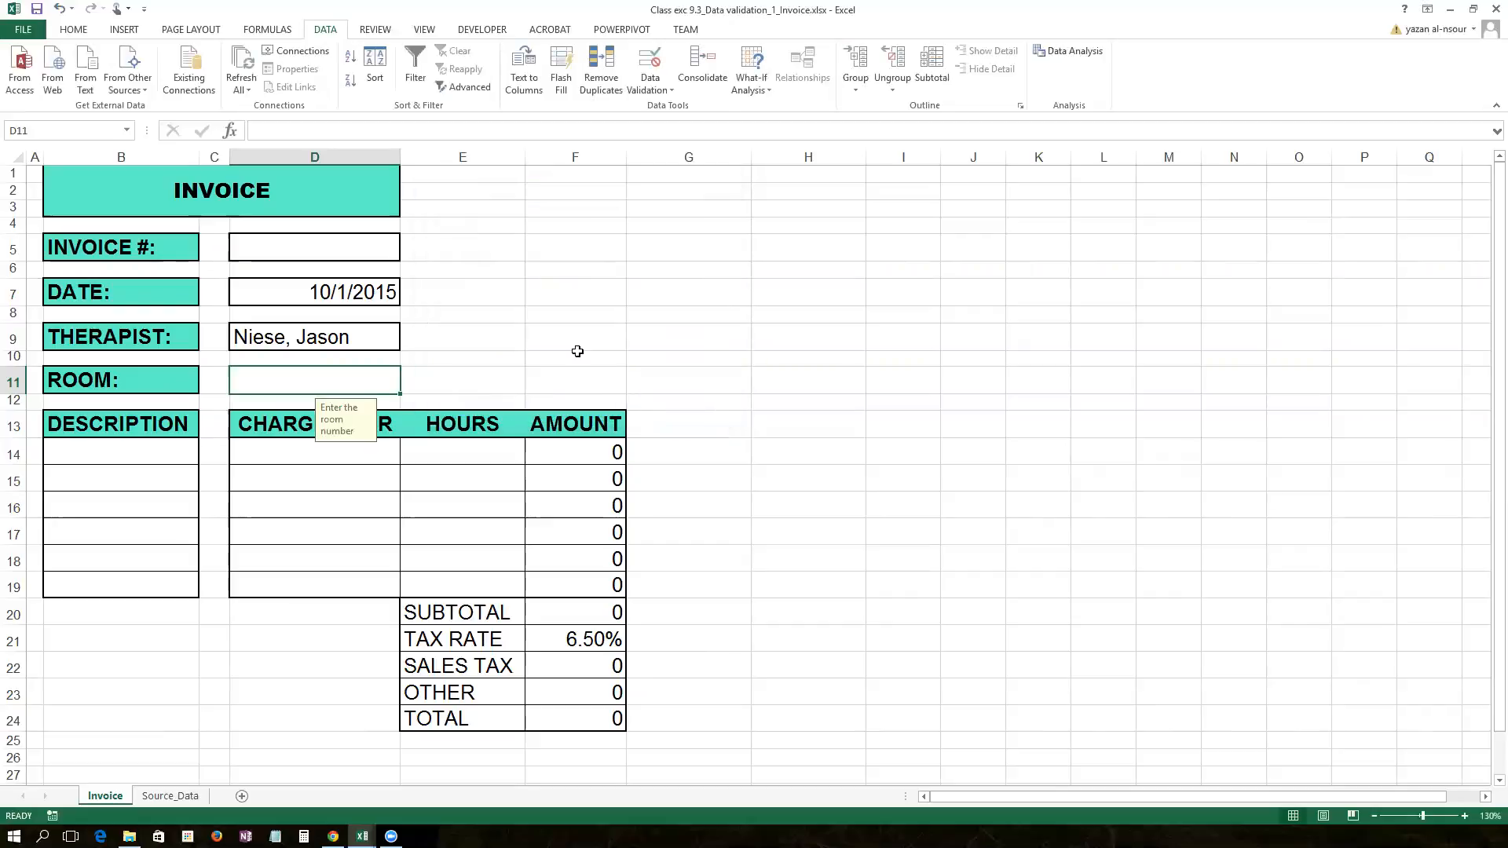
click(618, 318)
click(337, 384)
text(121)
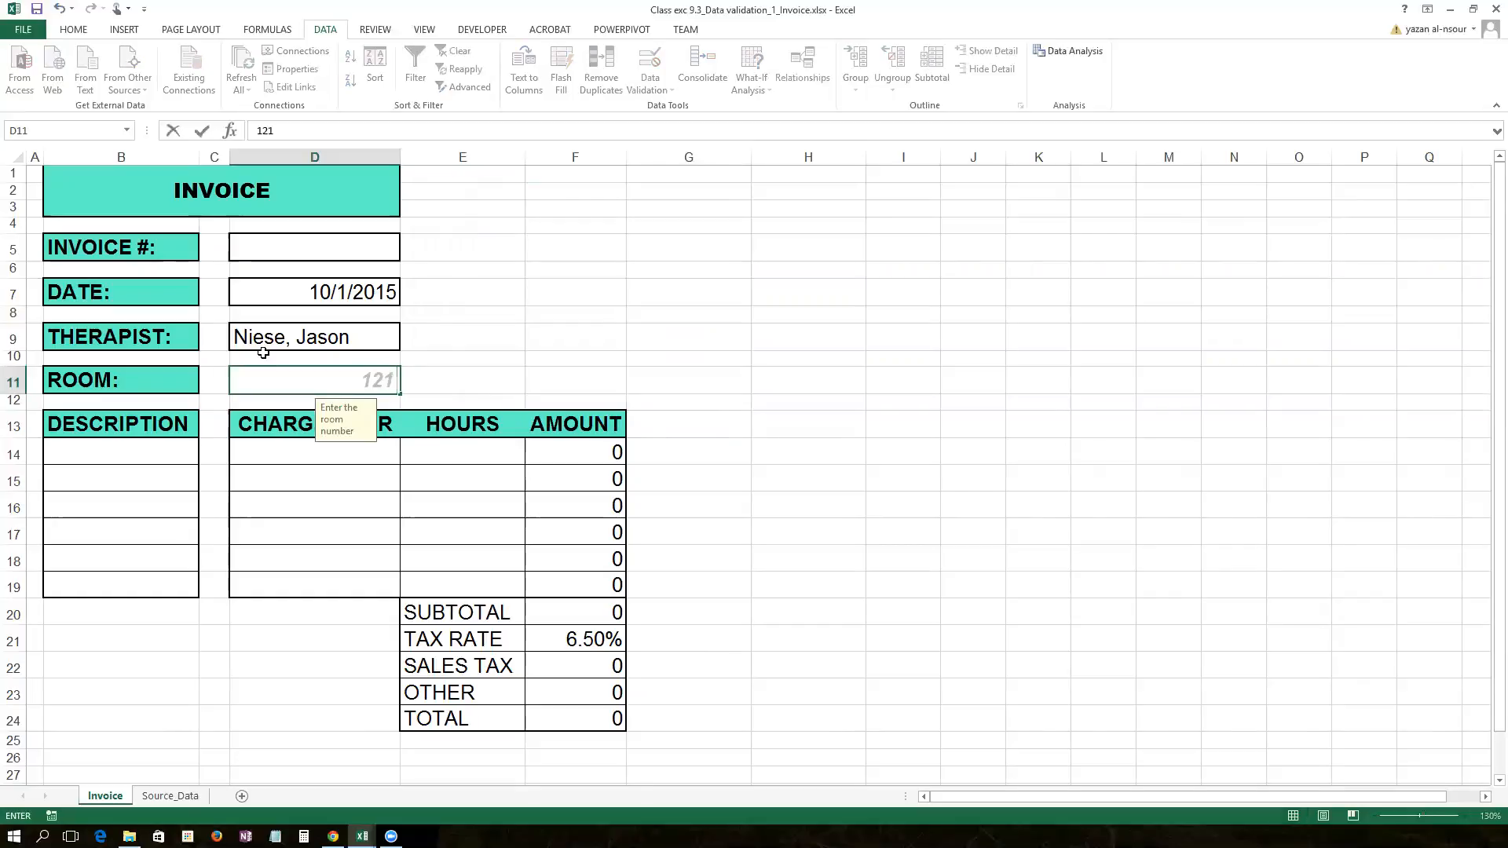
click(361, 386)
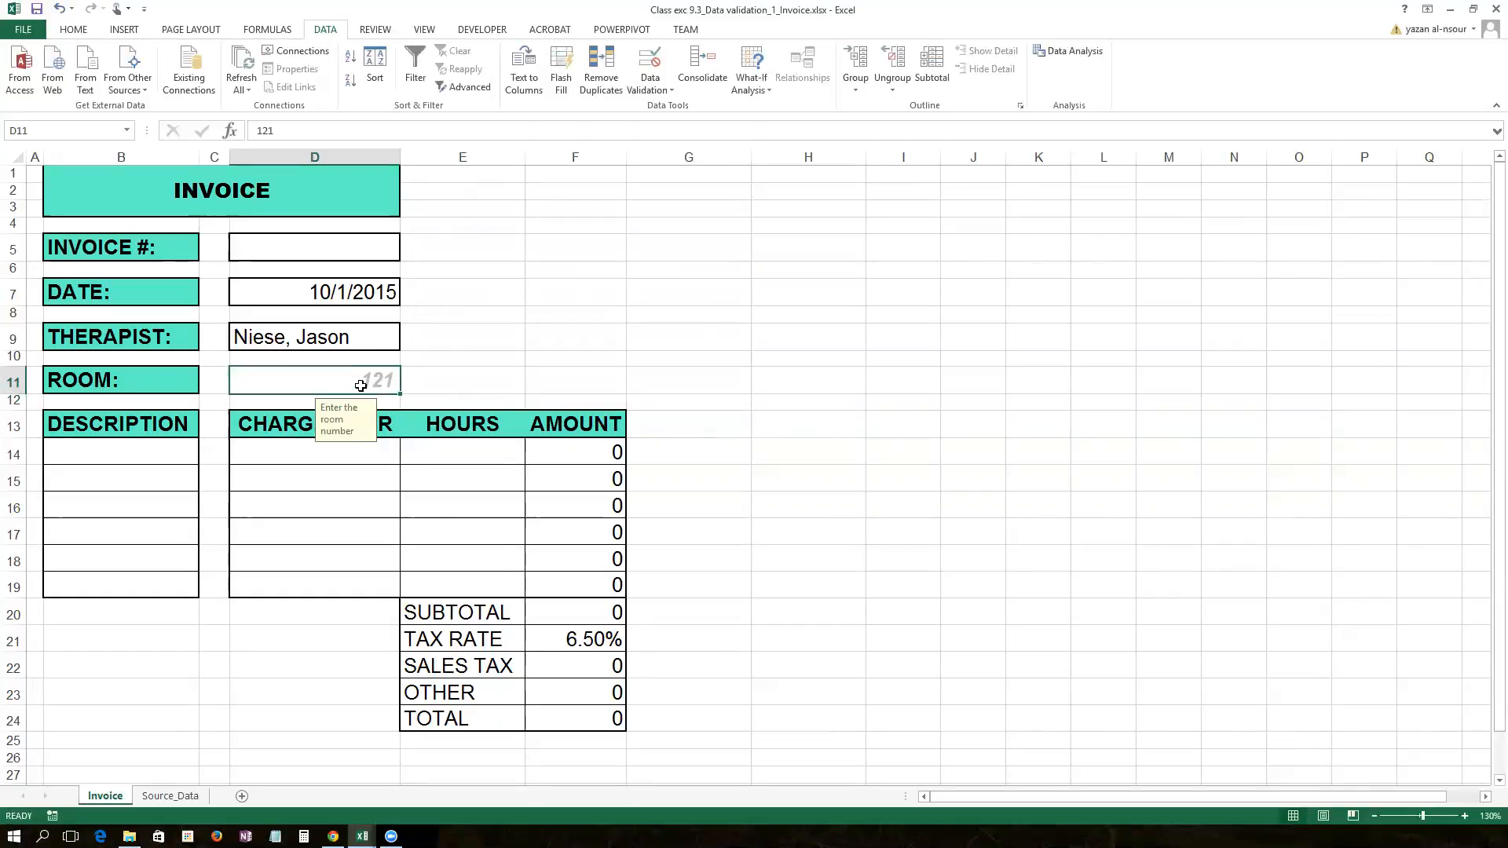
Step: Replace it with A212, which the alert rejects, then enter room number 131
key(Delete)
text(A212)
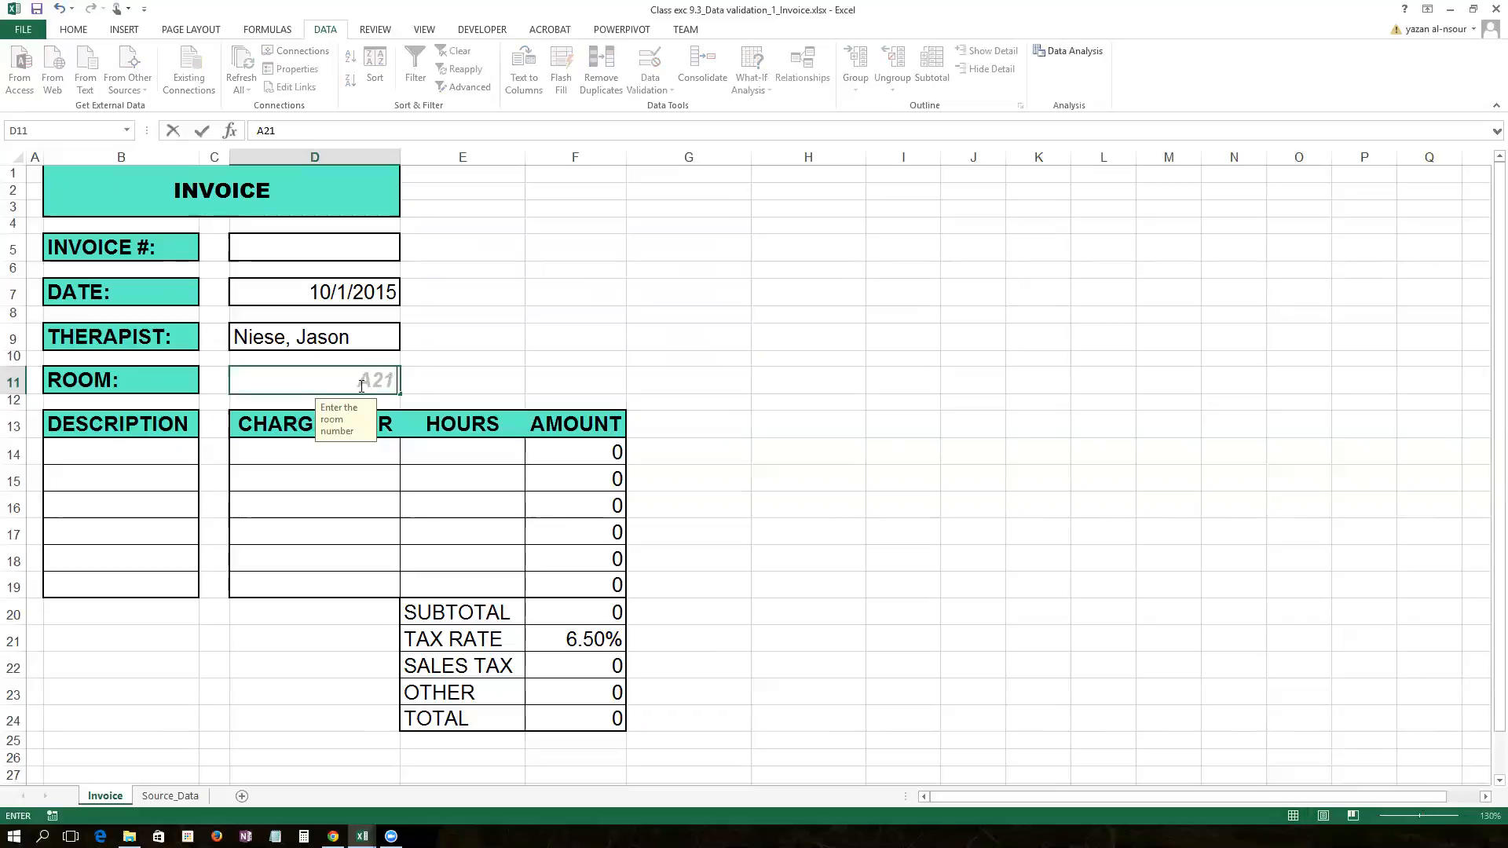
key(Return)
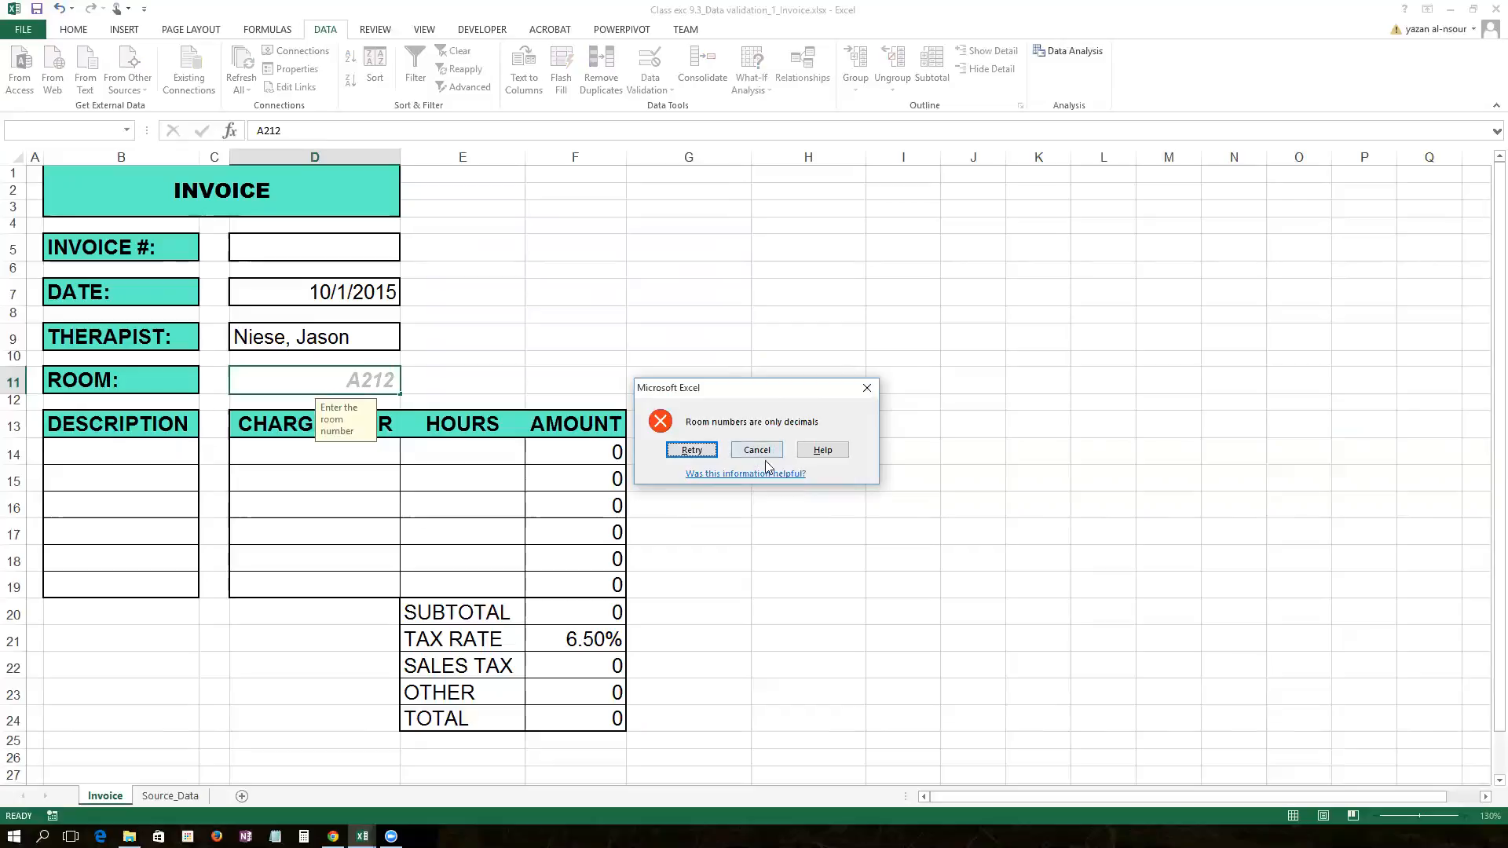
click(692, 449)
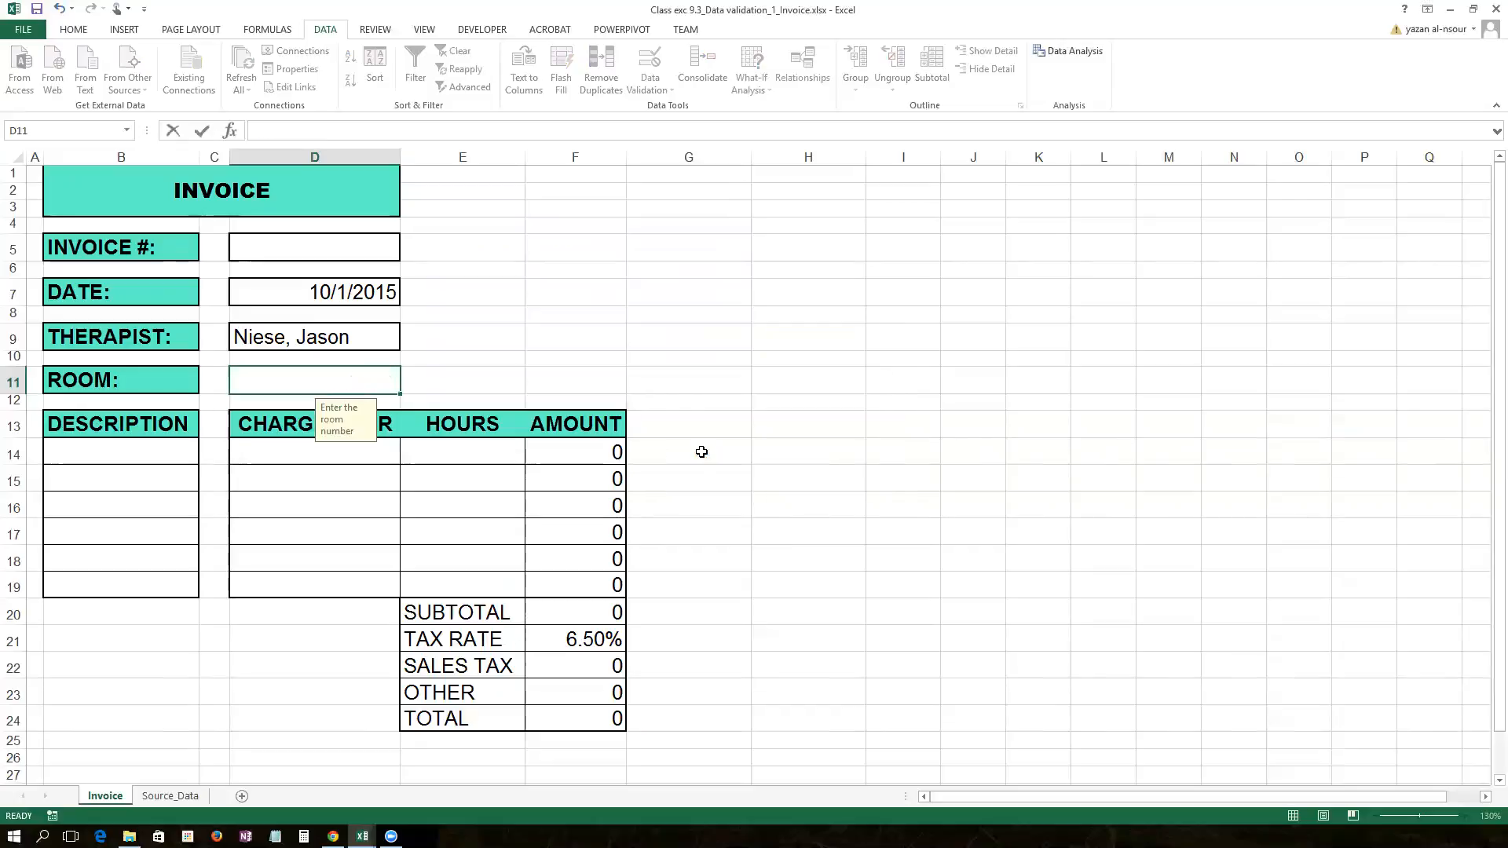
text(131)
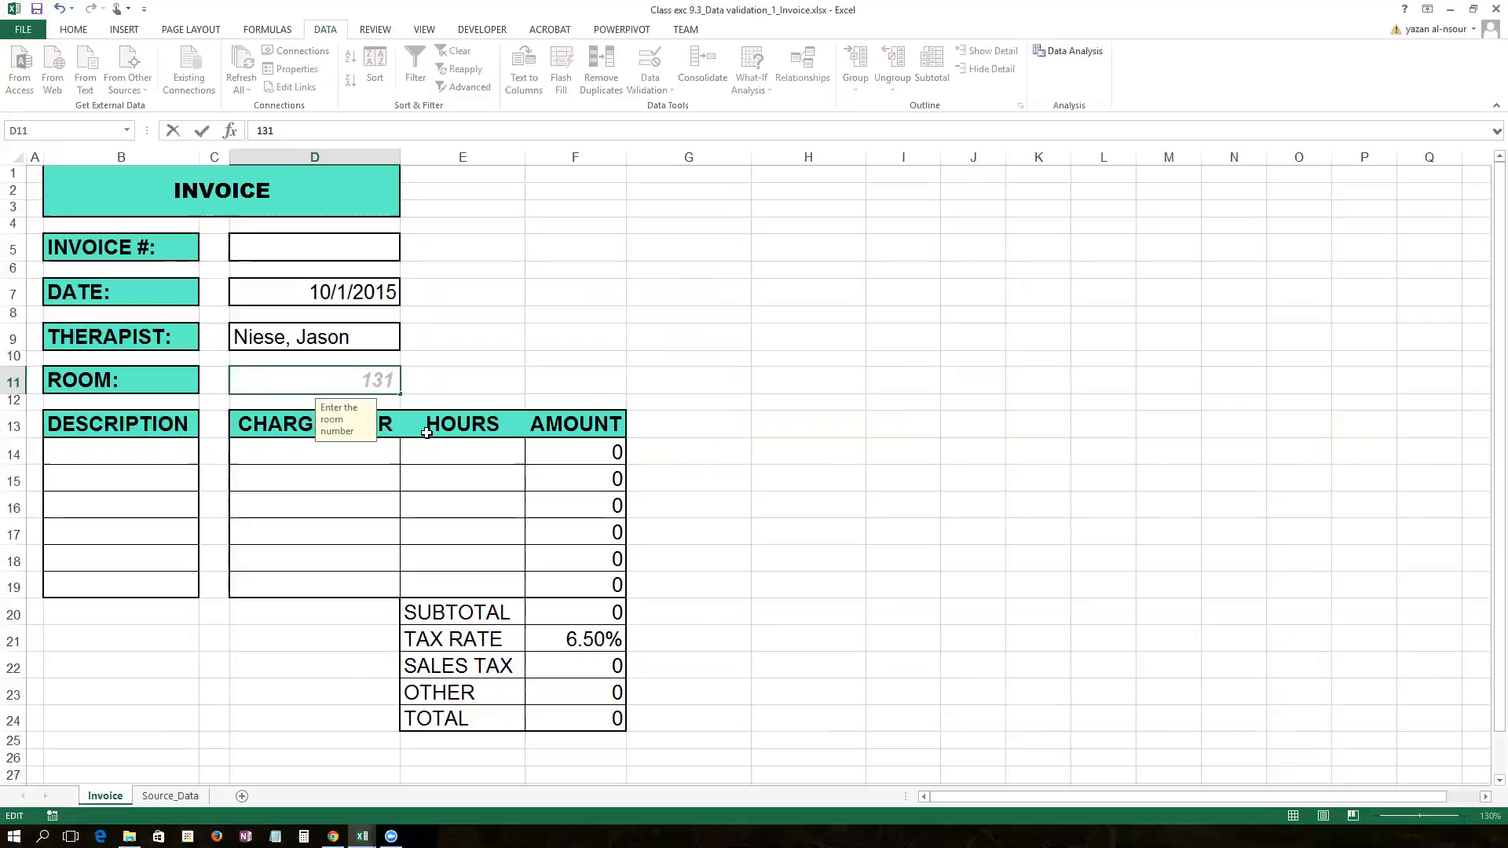
key(Return)
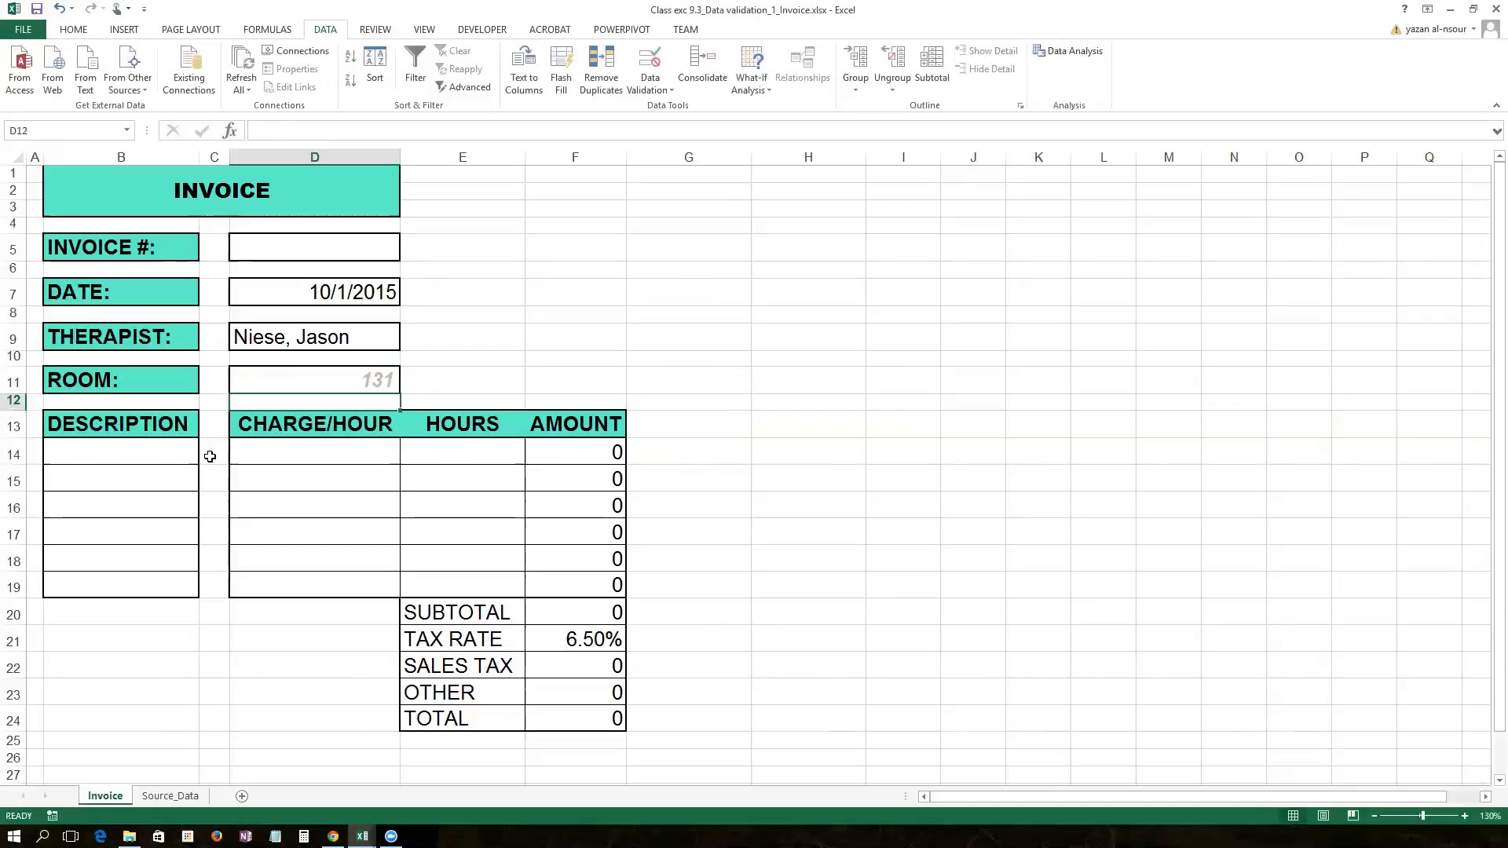
Step: Review the input prompts on the invoice fields from D5 down to D11
click(322, 250)
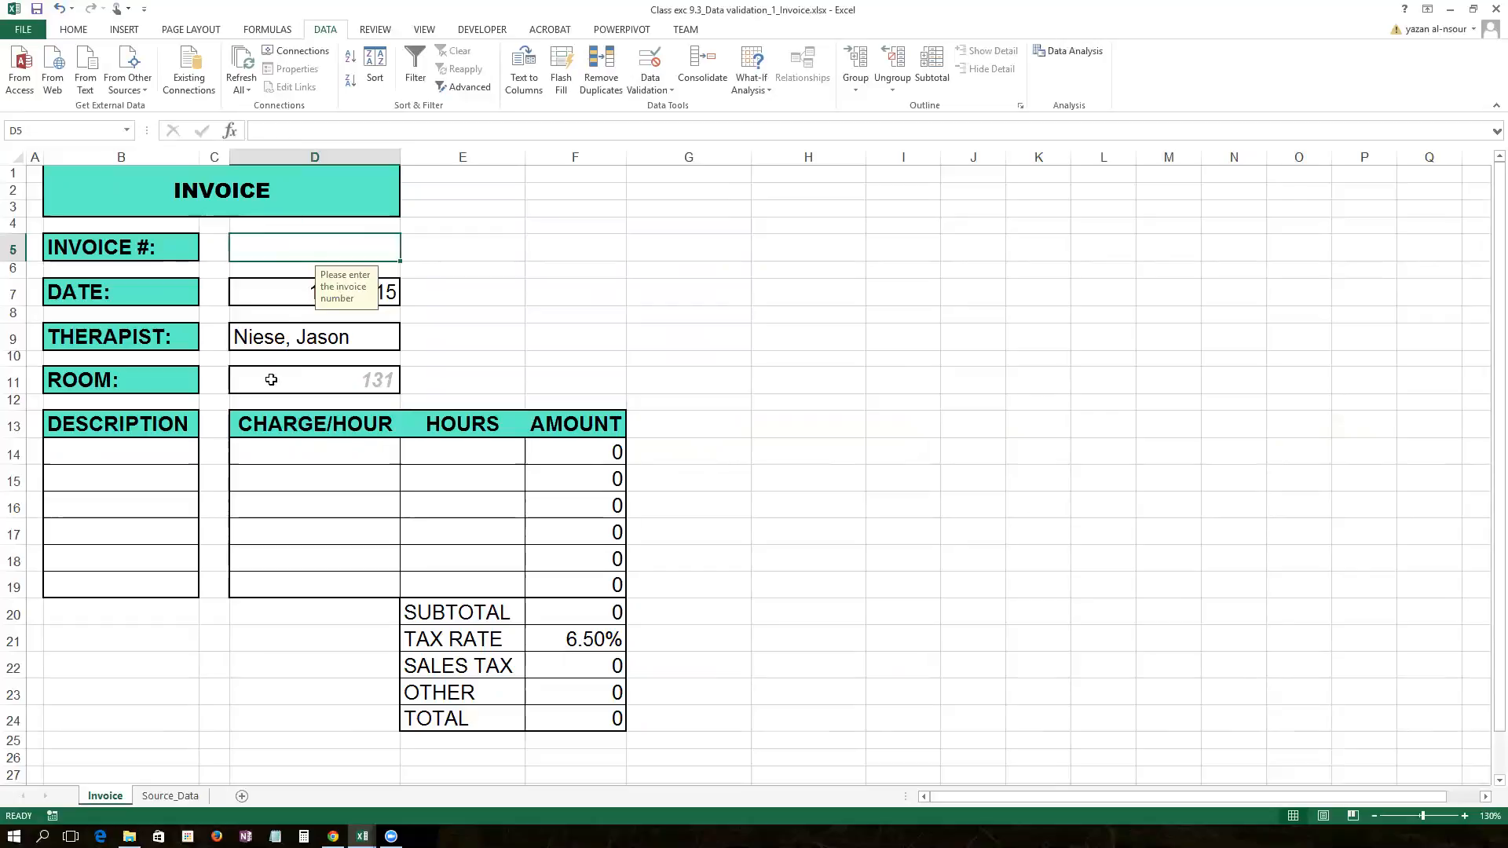
click(286, 302)
click(279, 336)
click(278, 359)
click(286, 372)
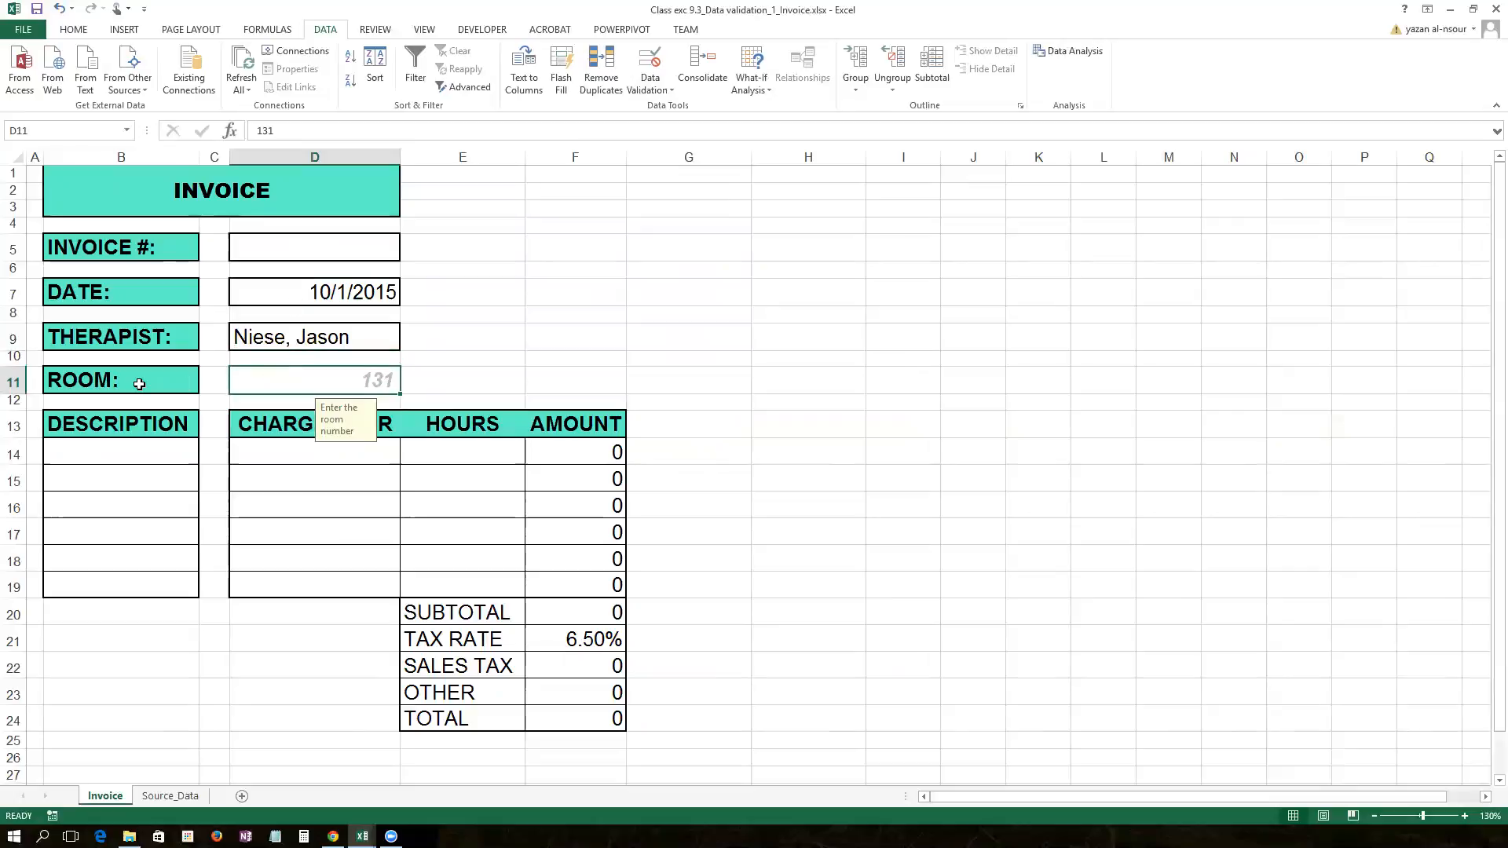
click(120, 462)
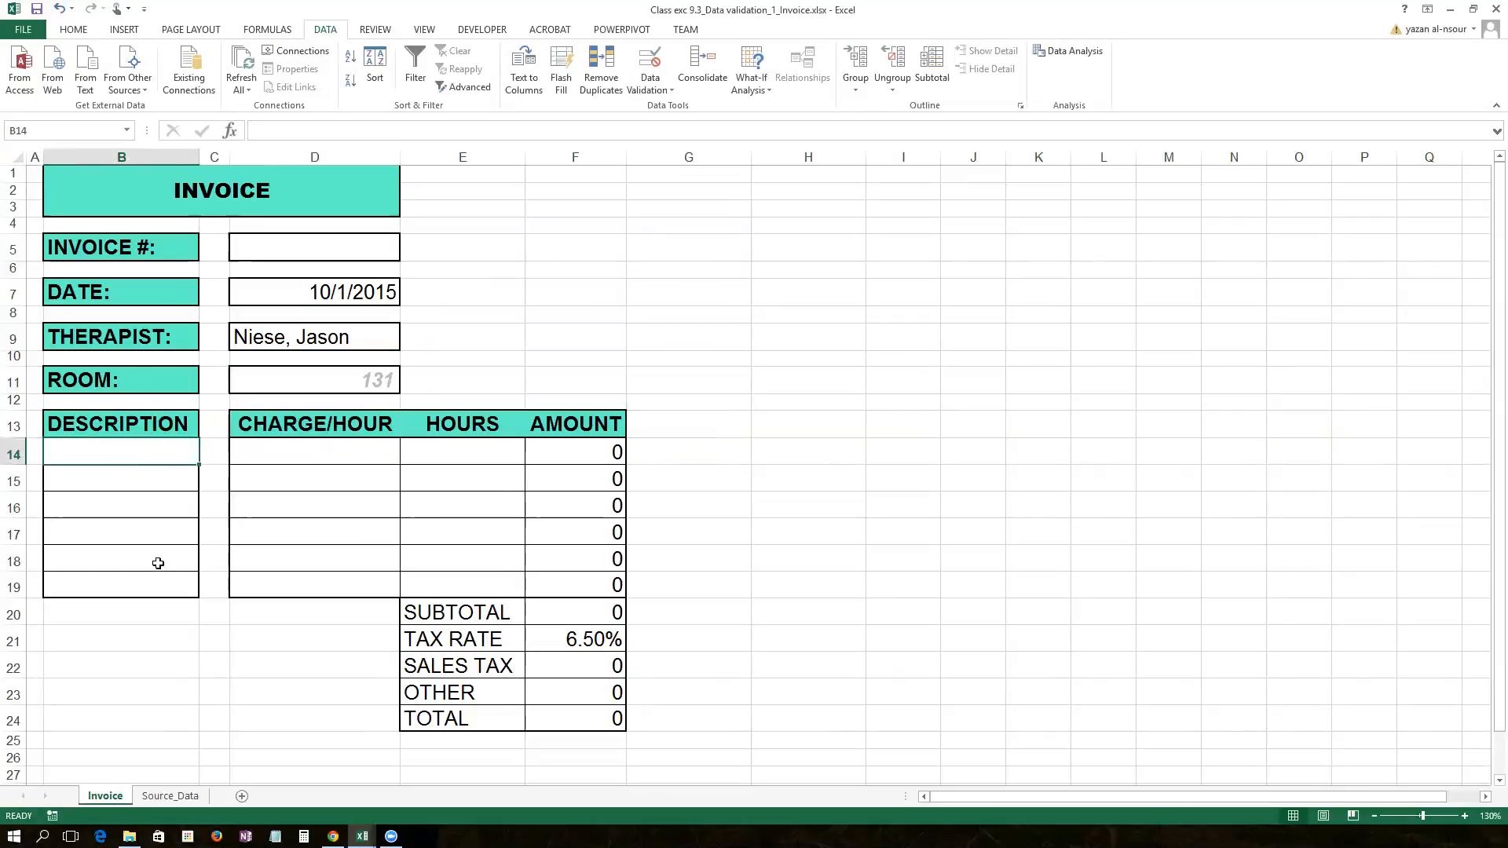
click(170, 796)
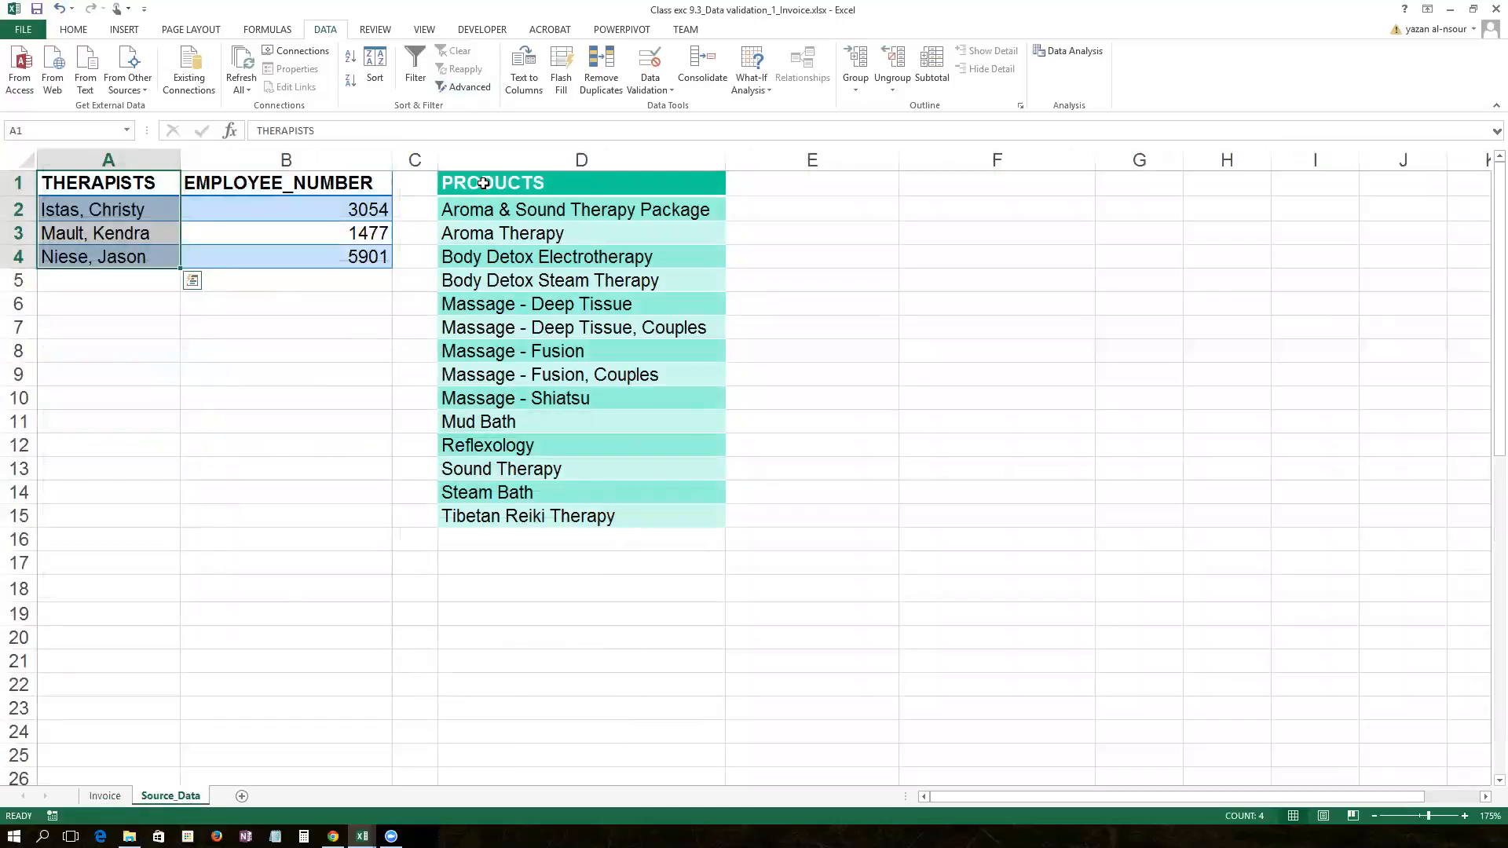
drag(502, 244, 523, 522)
drag(504, 202, 523, 520)
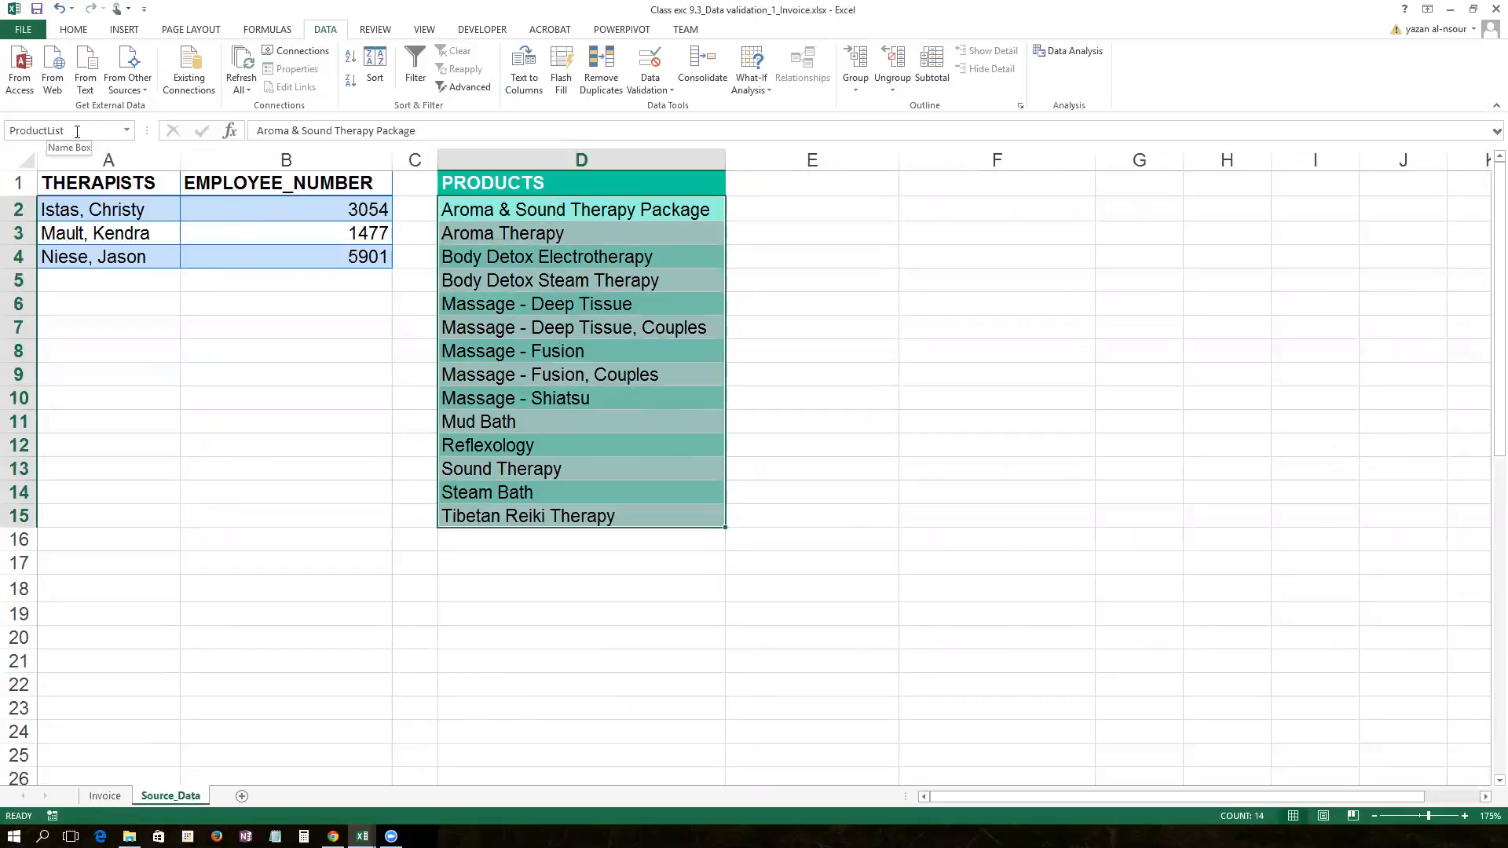
click(104, 795)
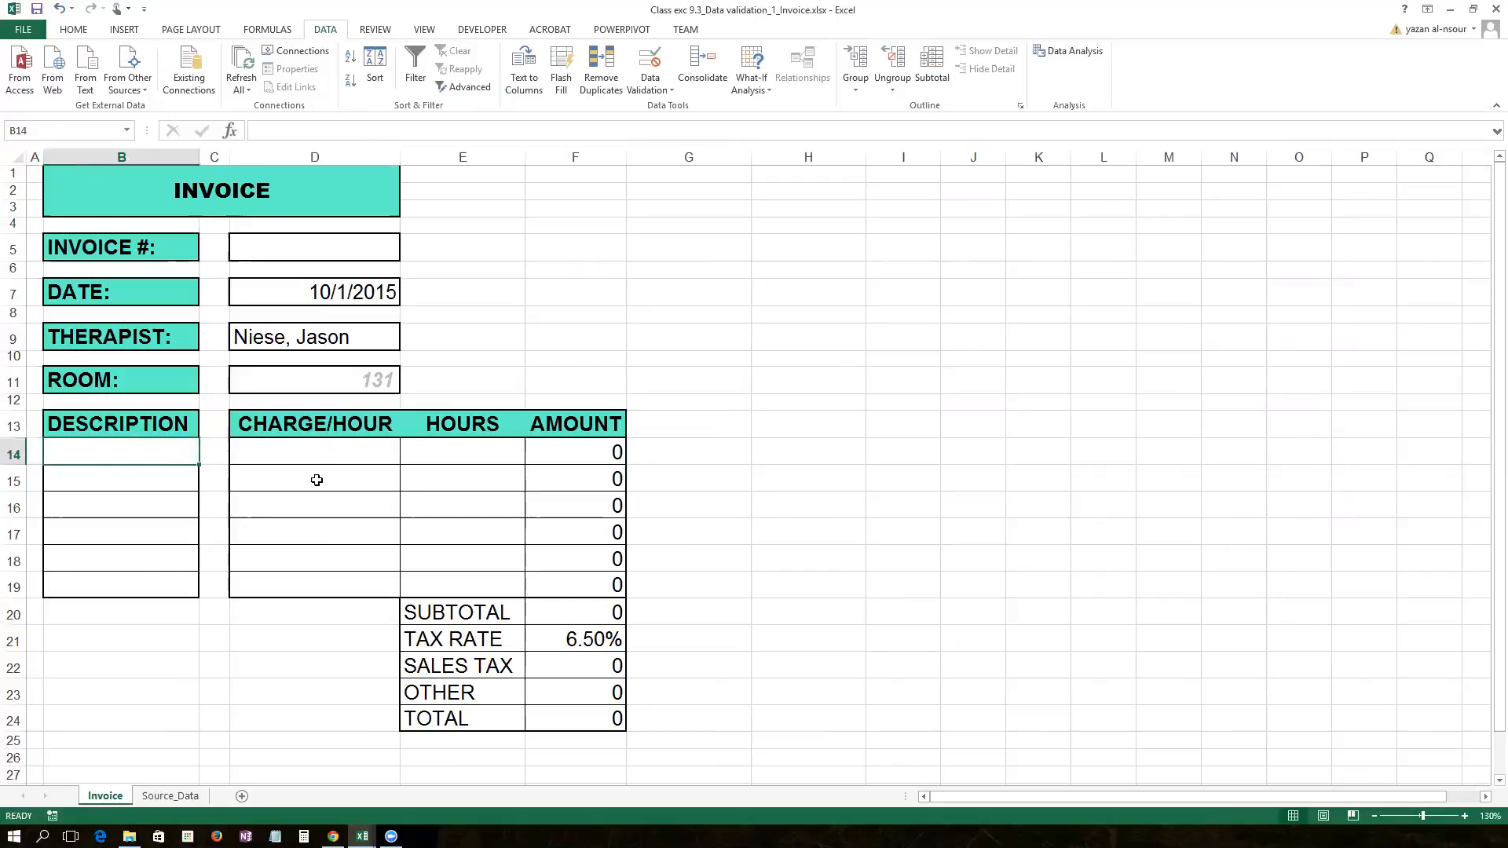
click(318, 447)
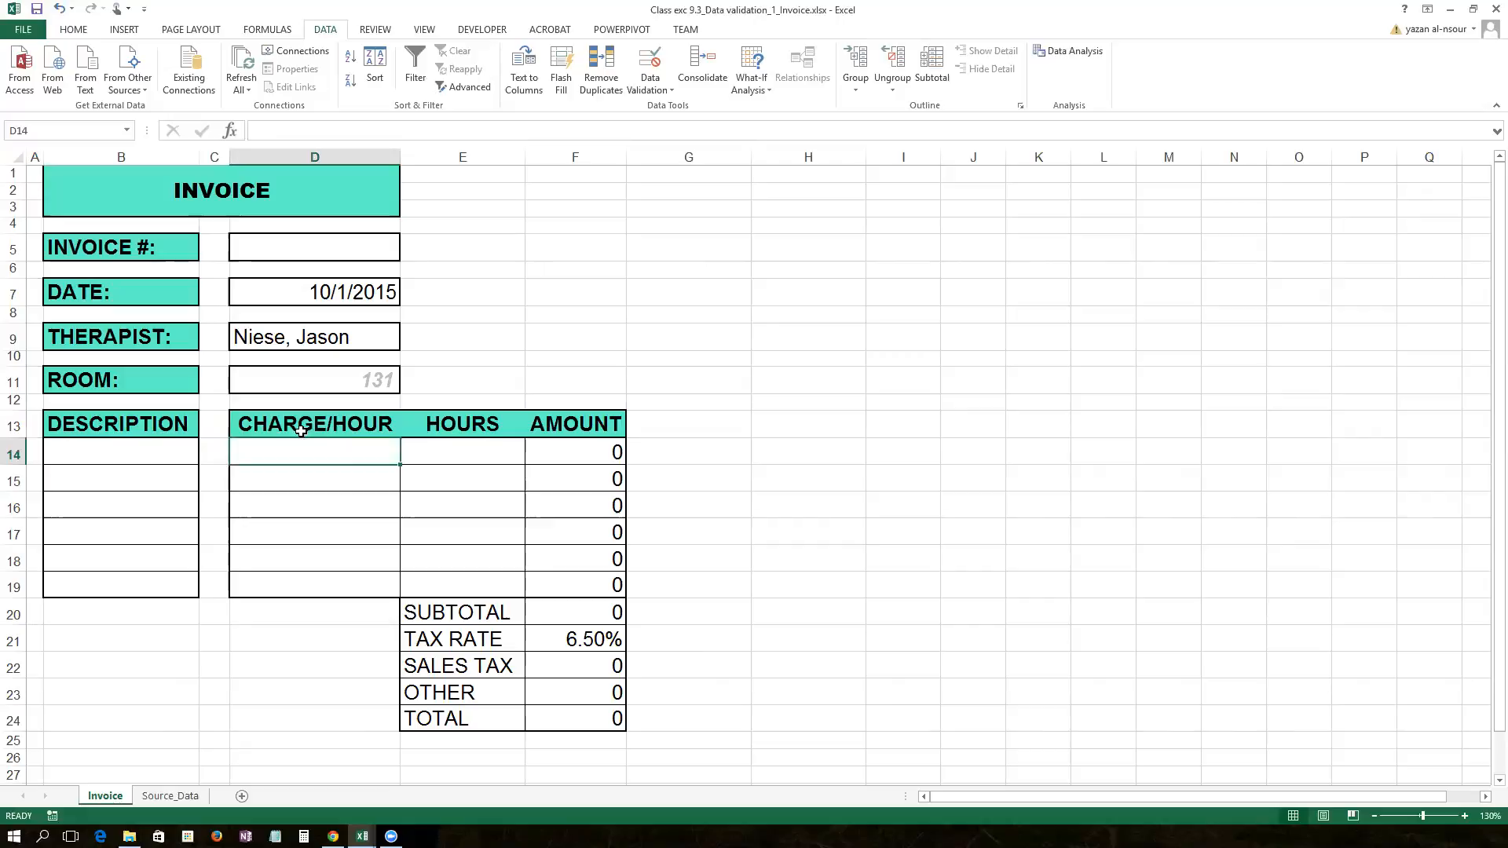
mouse_move(362, 835)
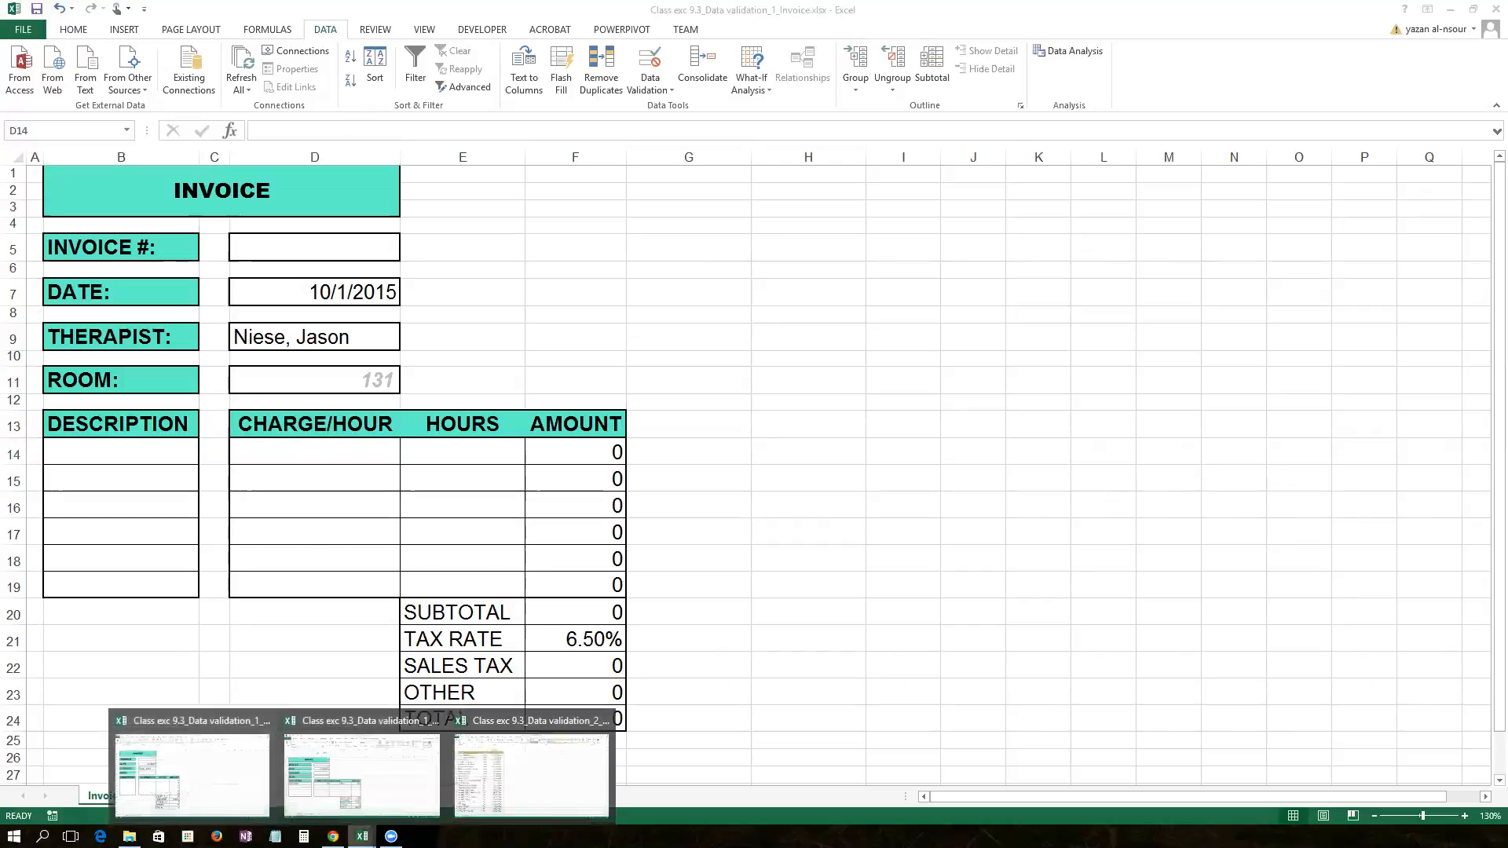
click(458, 789)
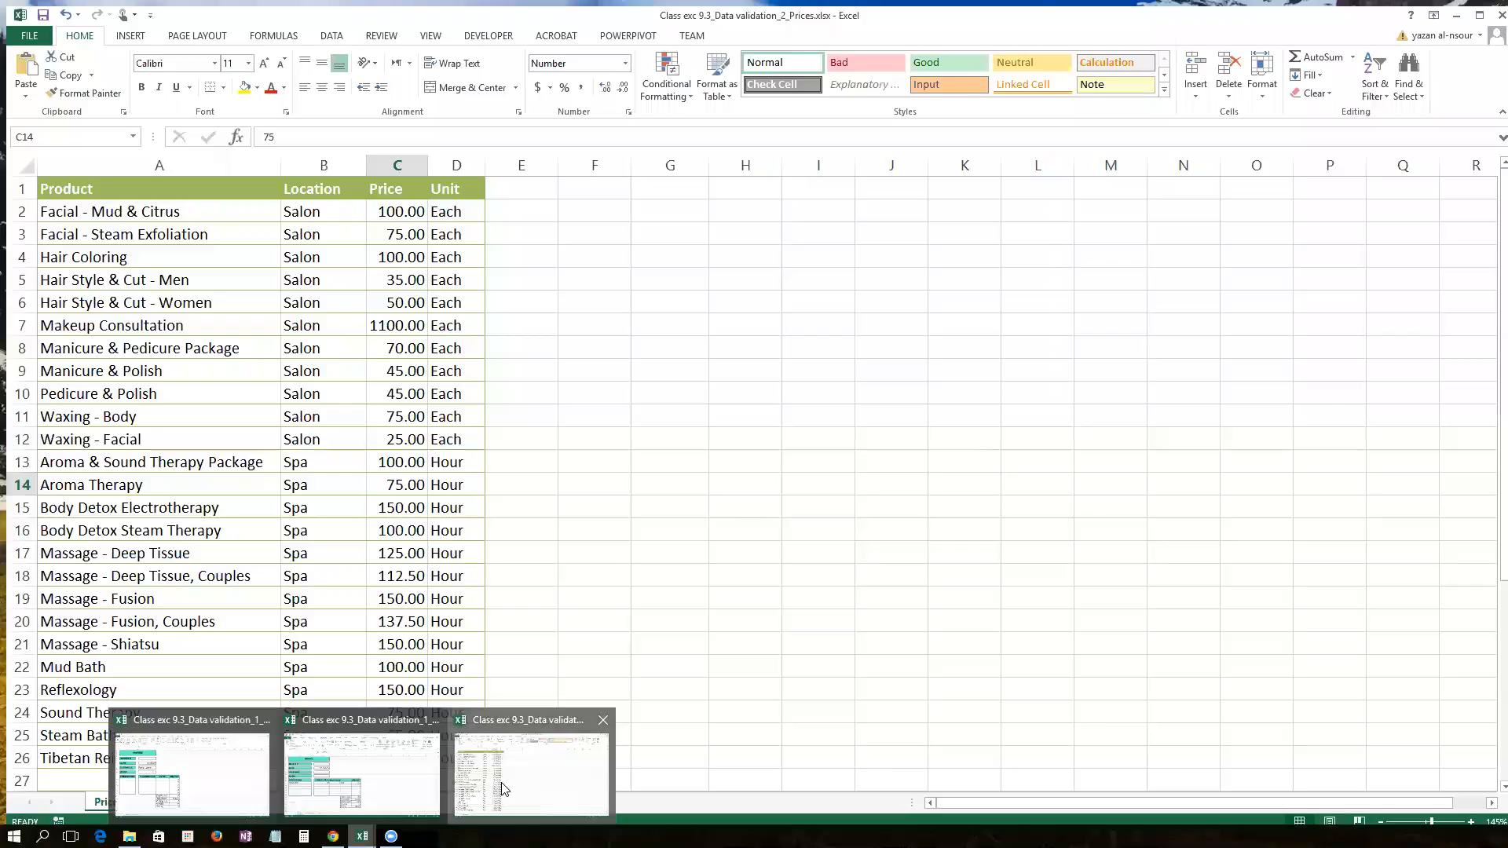
click(487, 788)
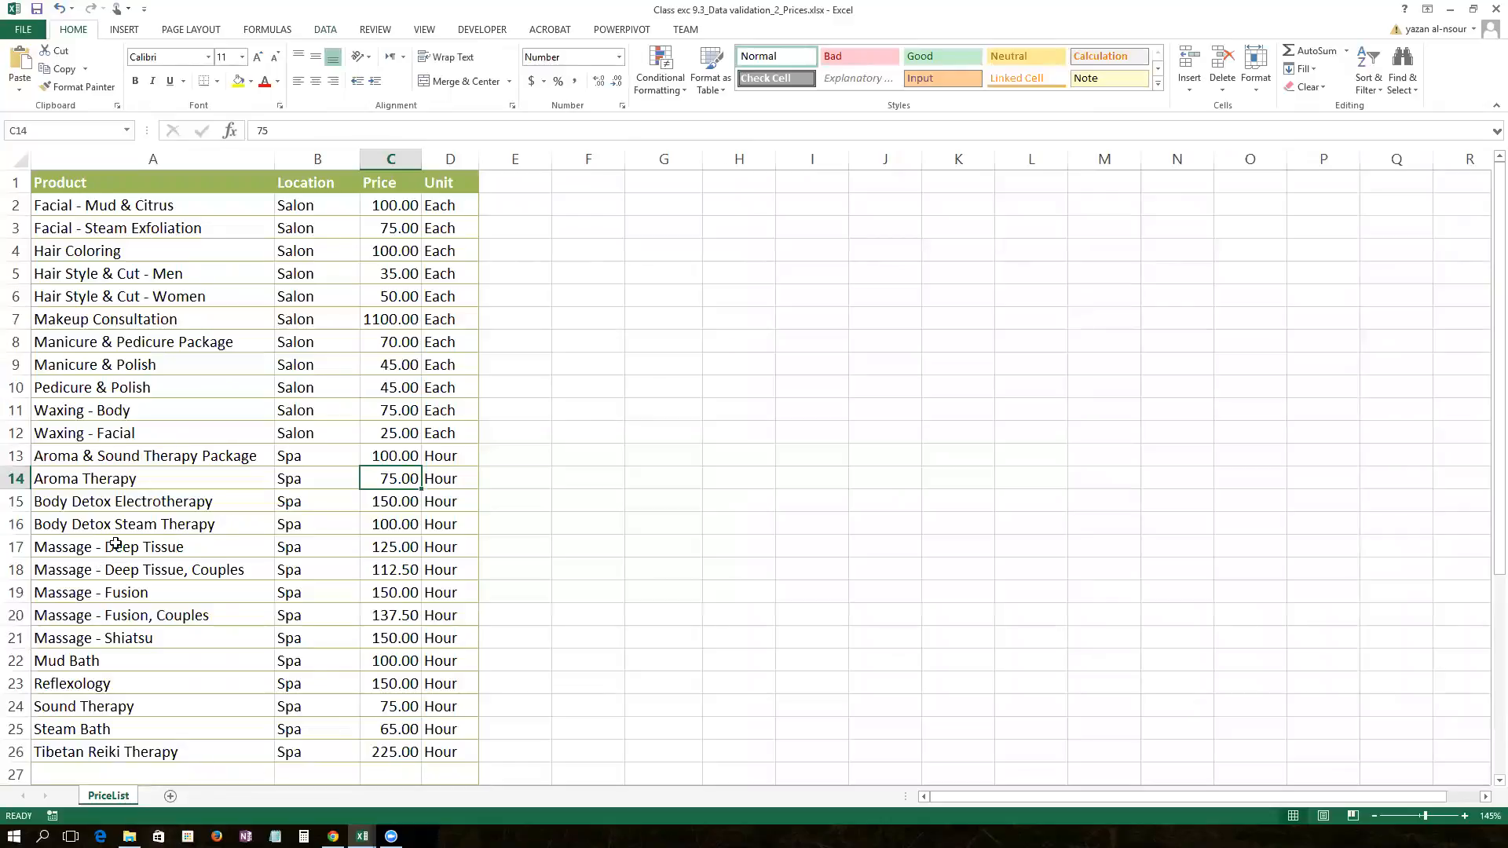
click(85, 207)
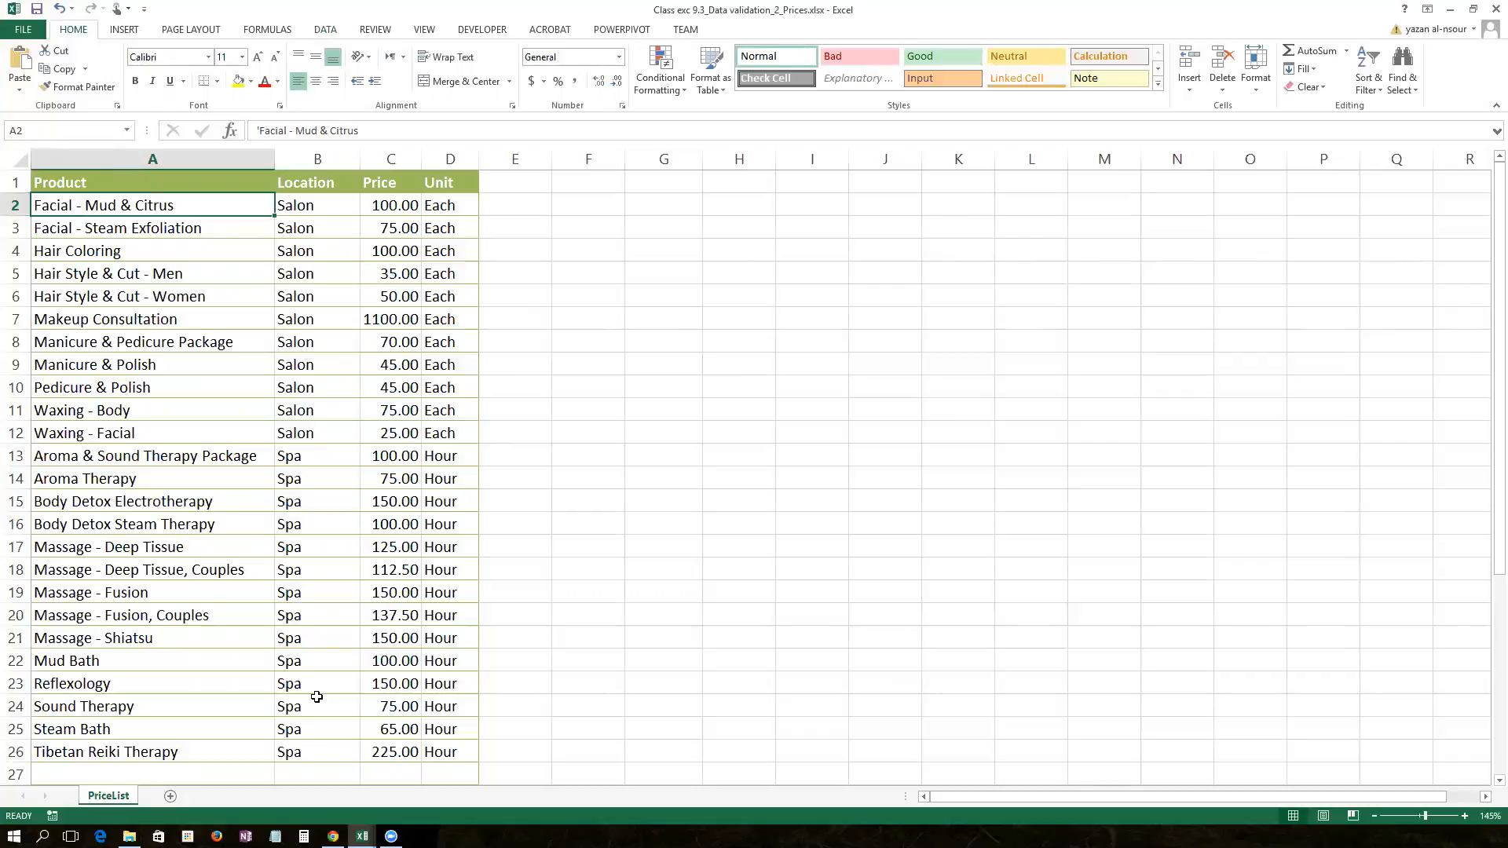
click(1450, 10)
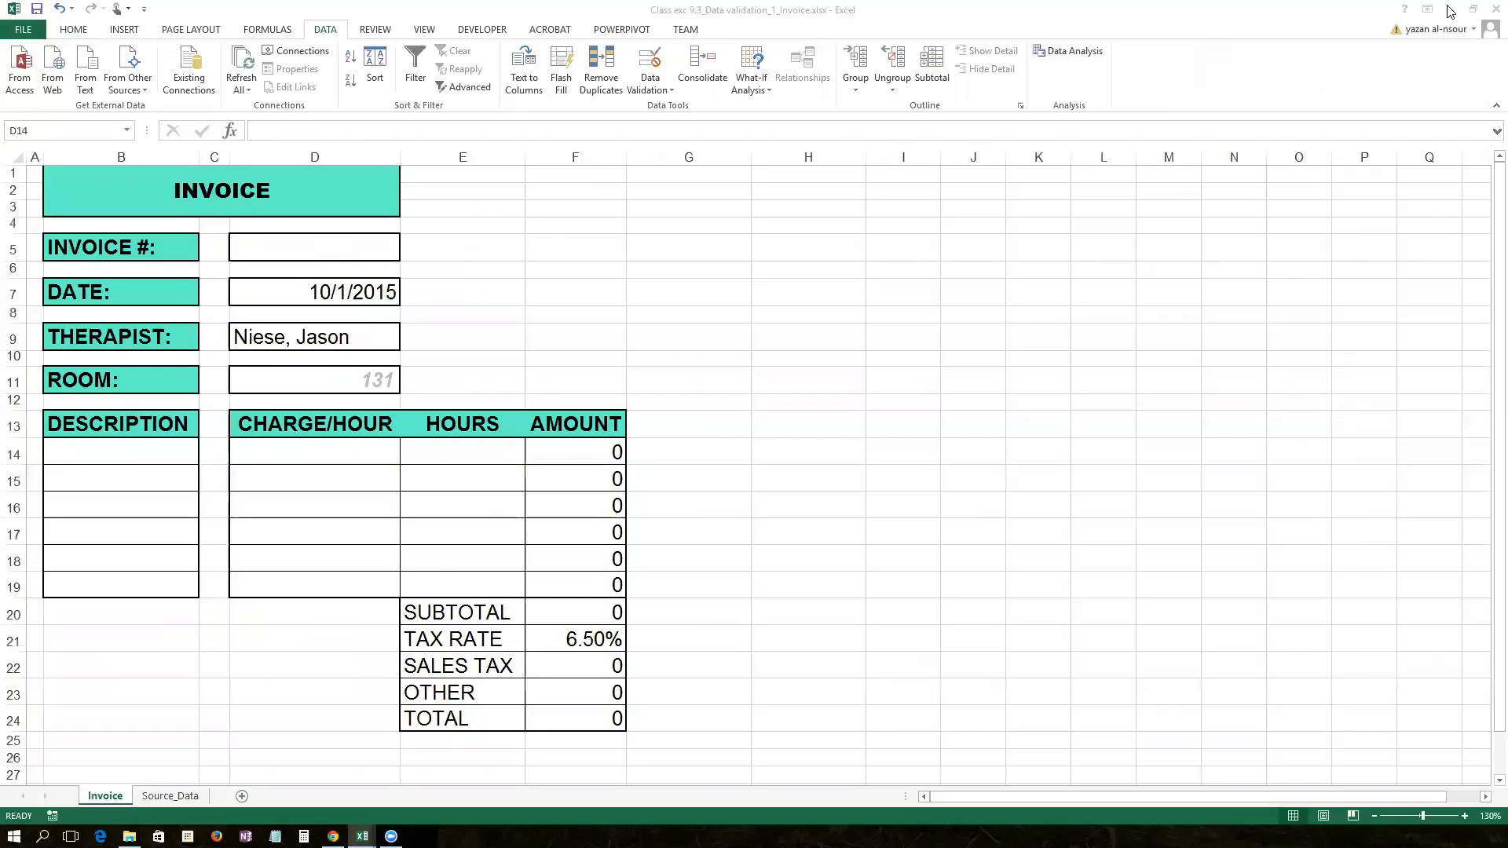
Step: Restrict description cell B14 to a drop-down list sourced from the ProductList named range
click(139, 446)
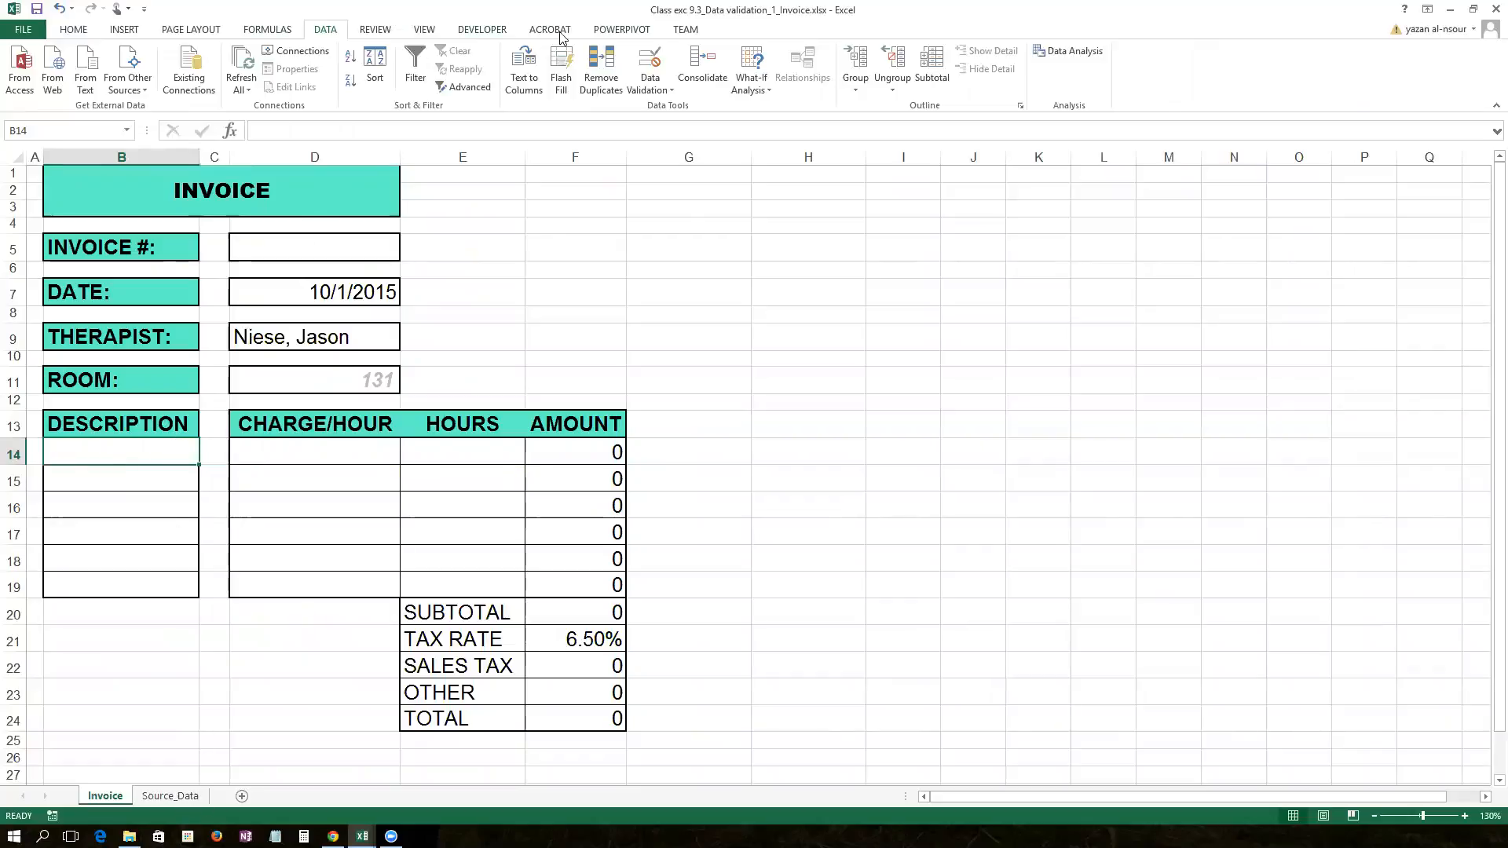
click(660, 62)
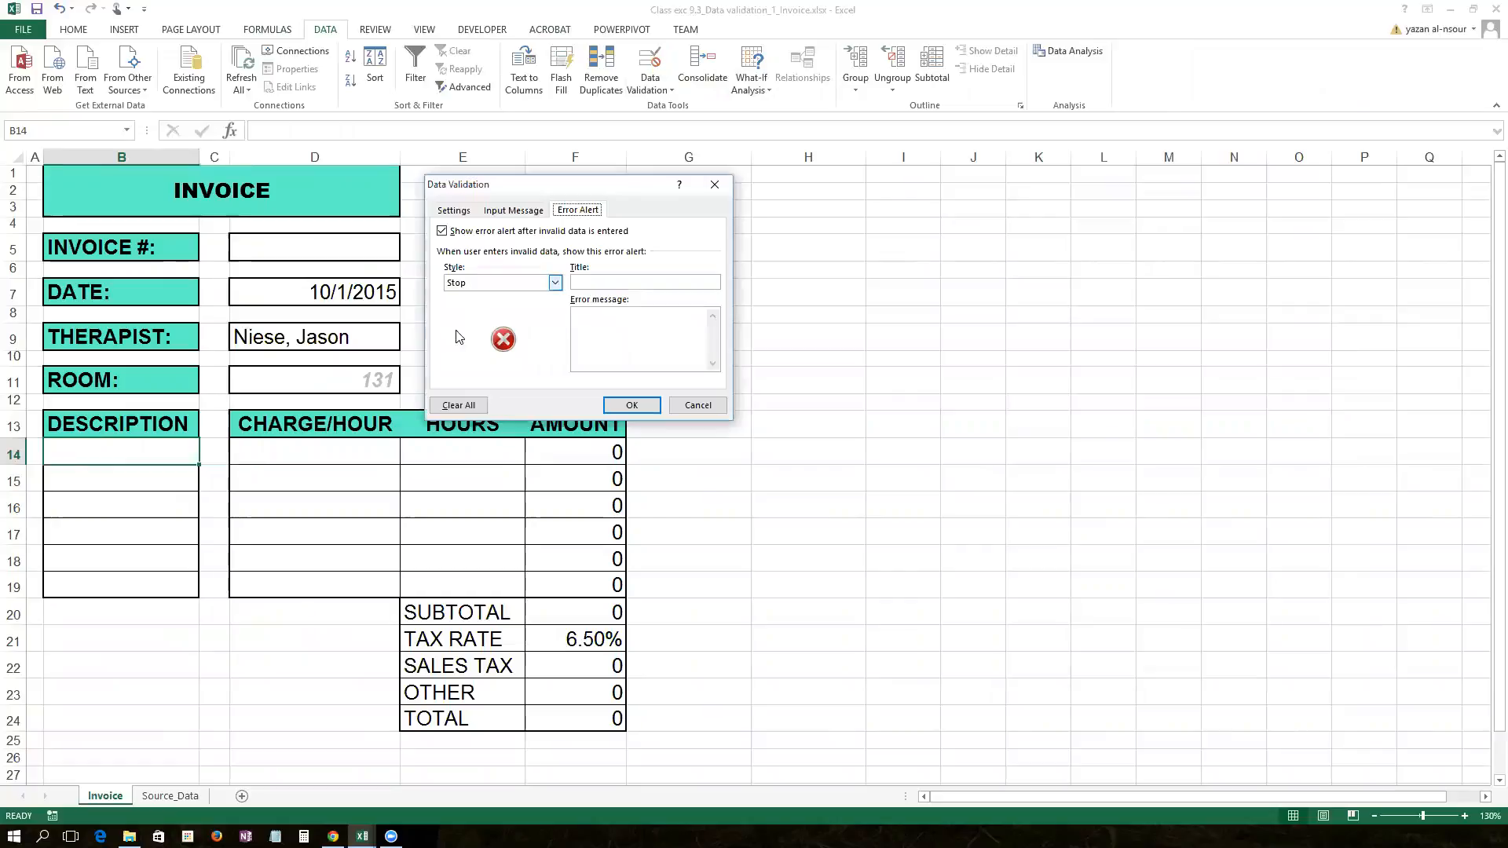
click(554, 283)
click(553, 282)
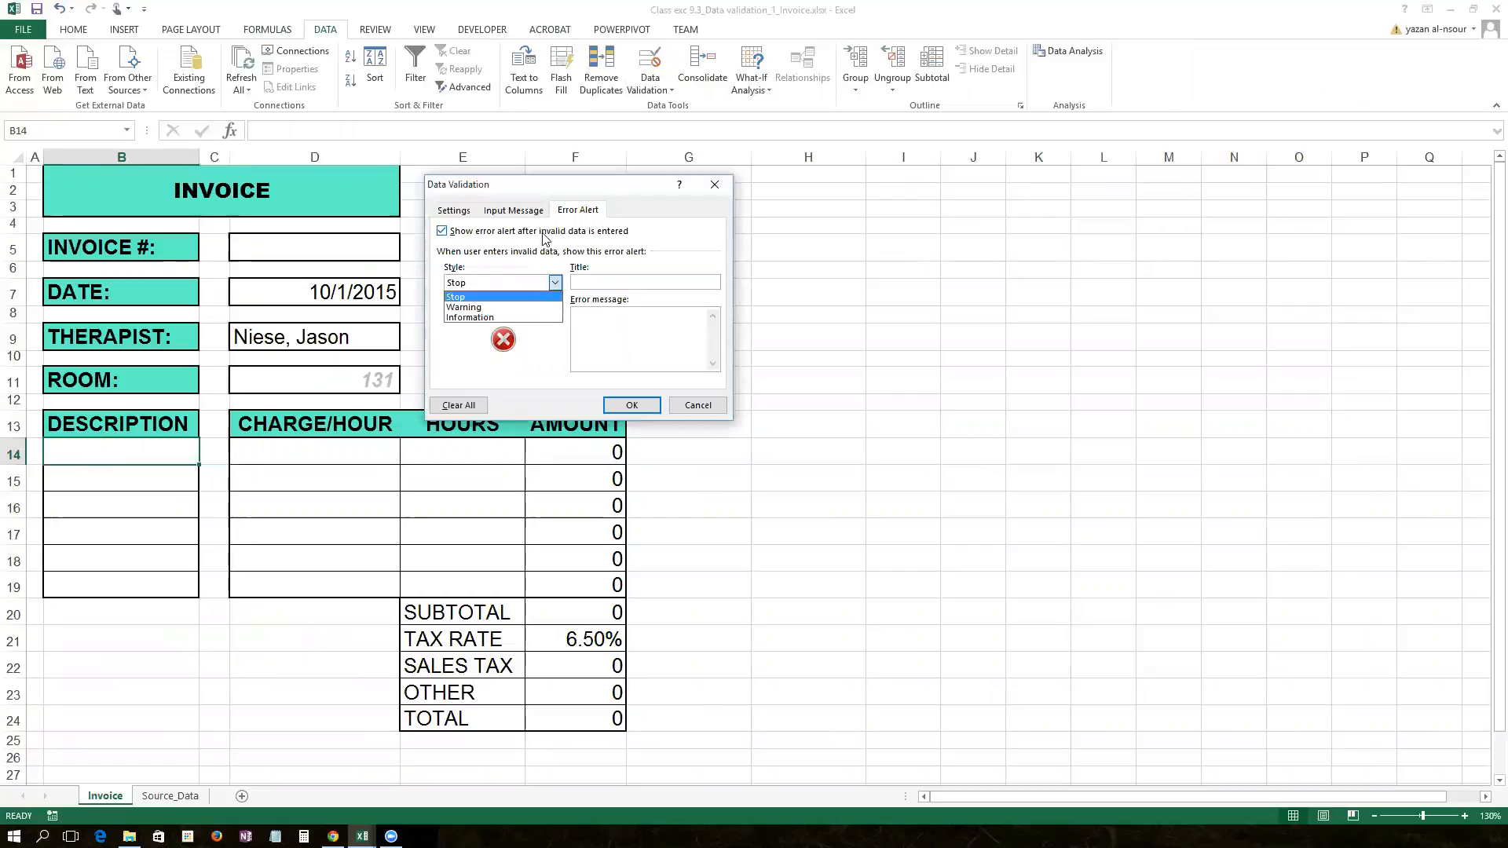
click(452, 211)
click(558, 262)
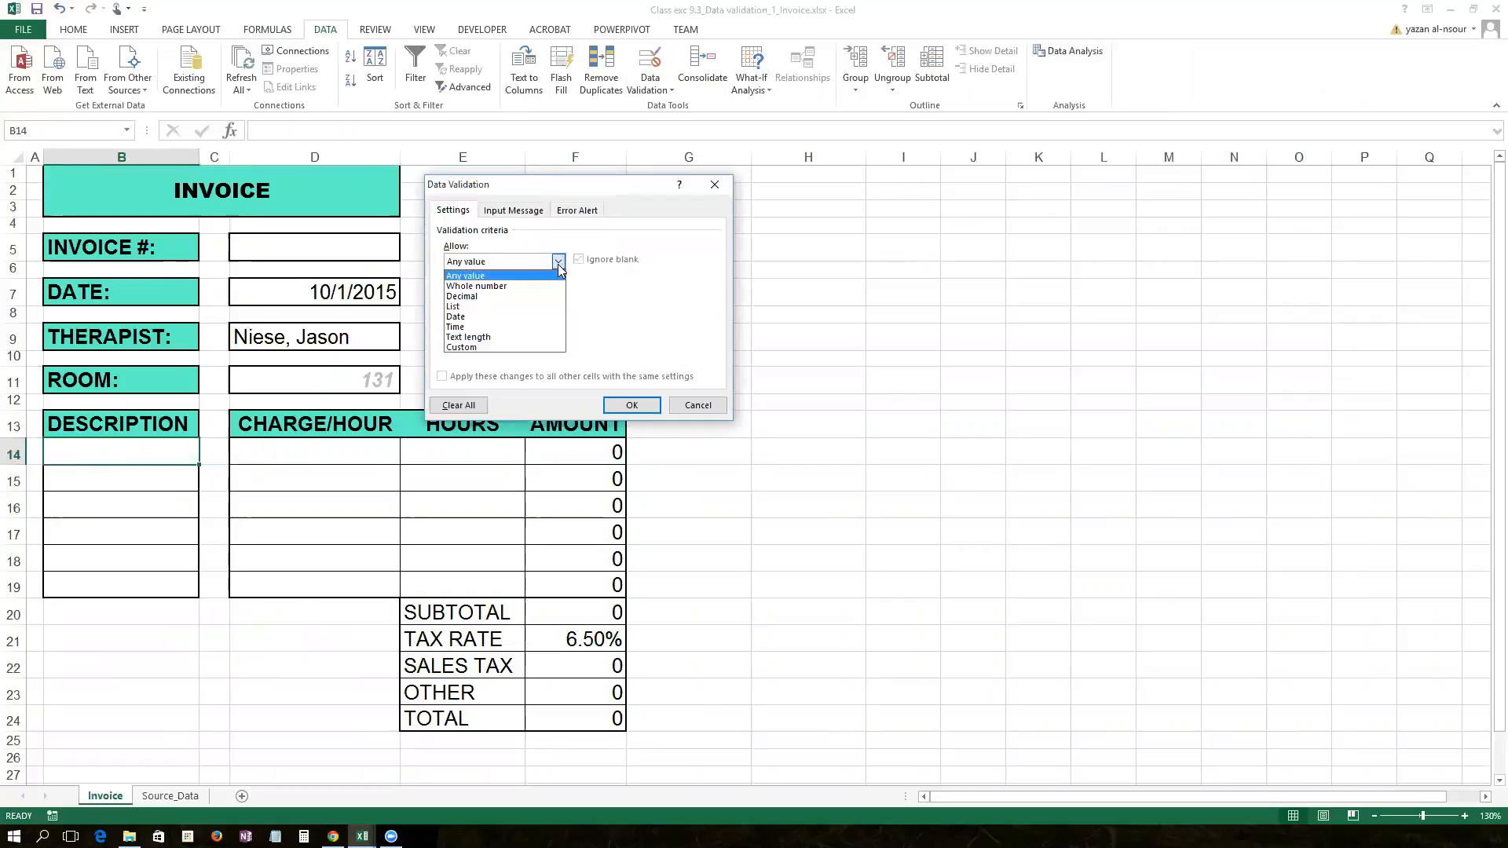
click(556, 306)
click(650, 326)
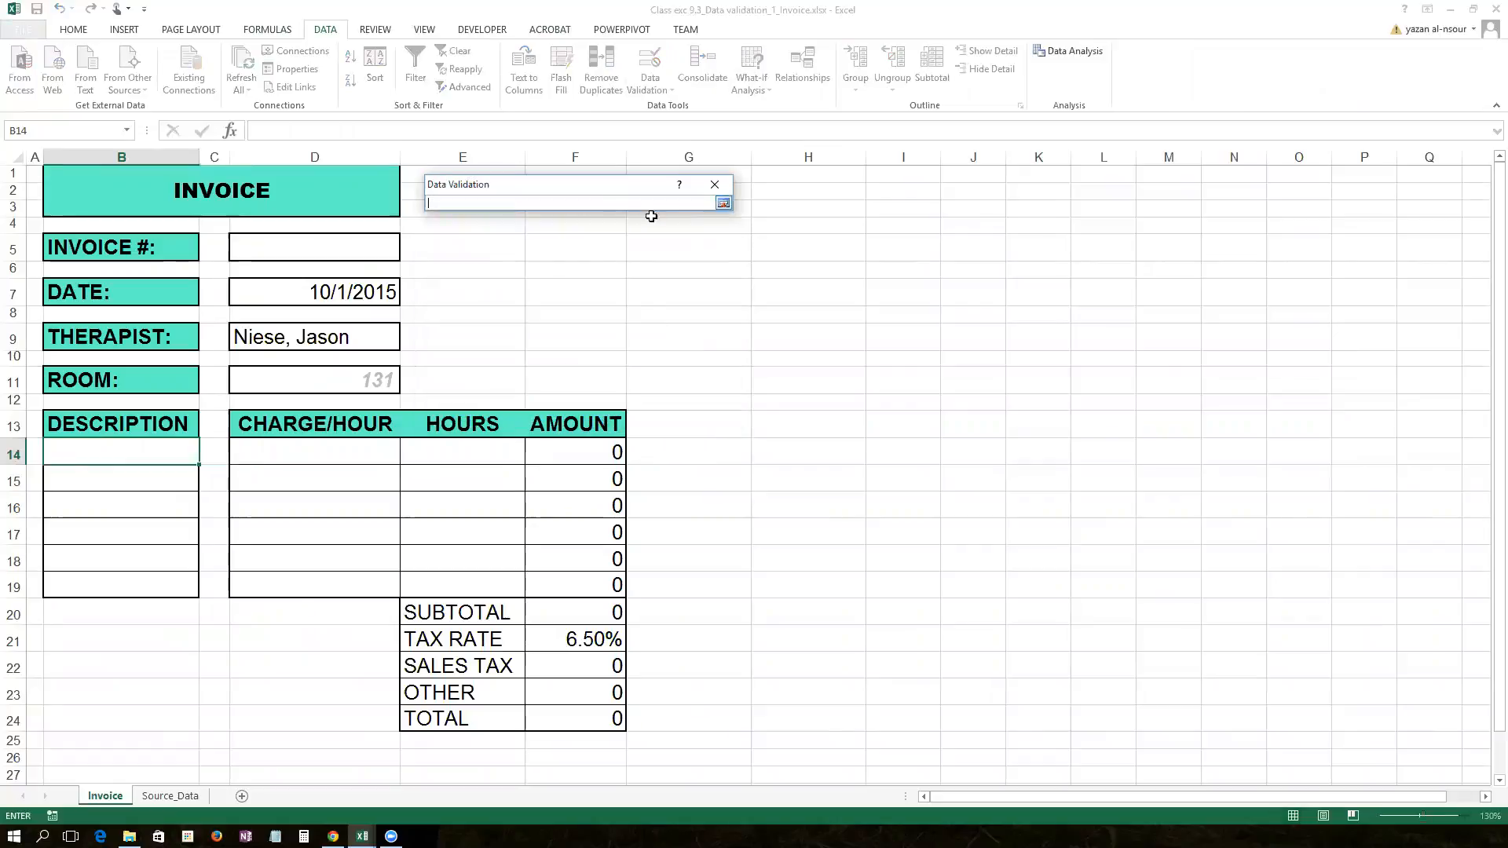
click(725, 202)
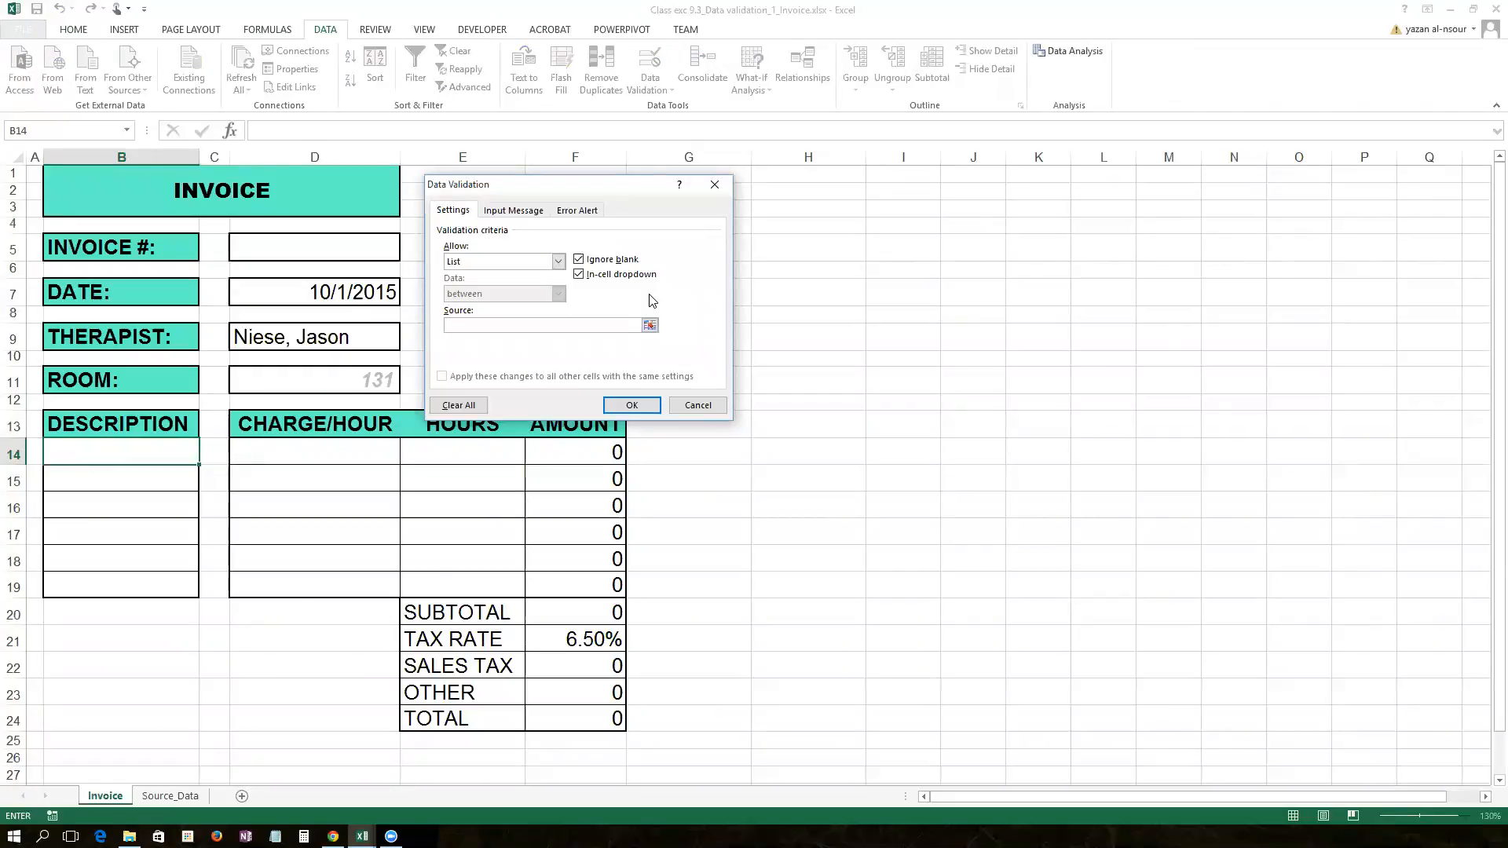
key(F3)
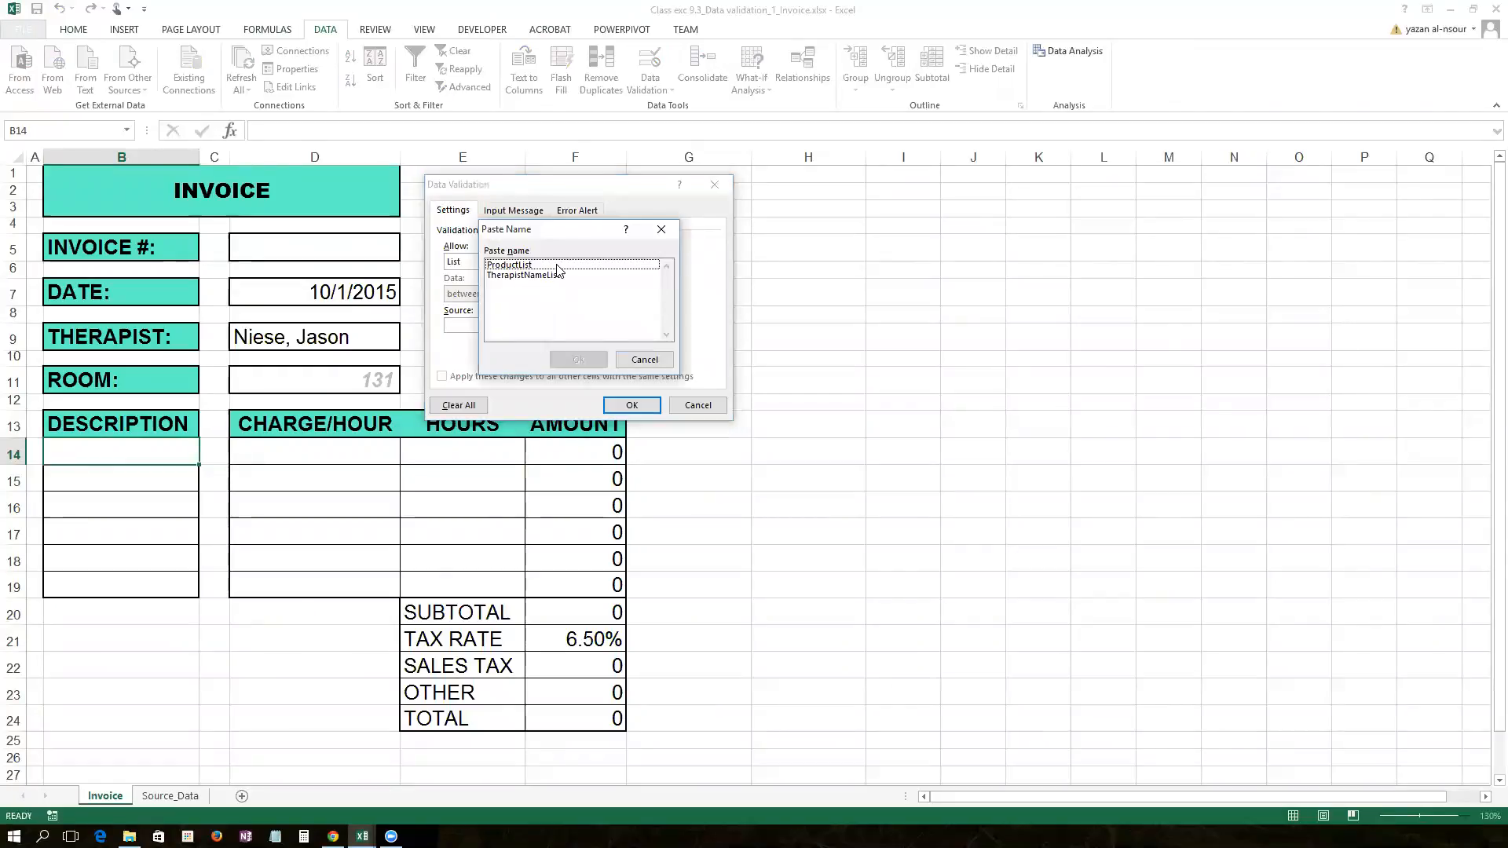
drag(565, 233, 688, 249)
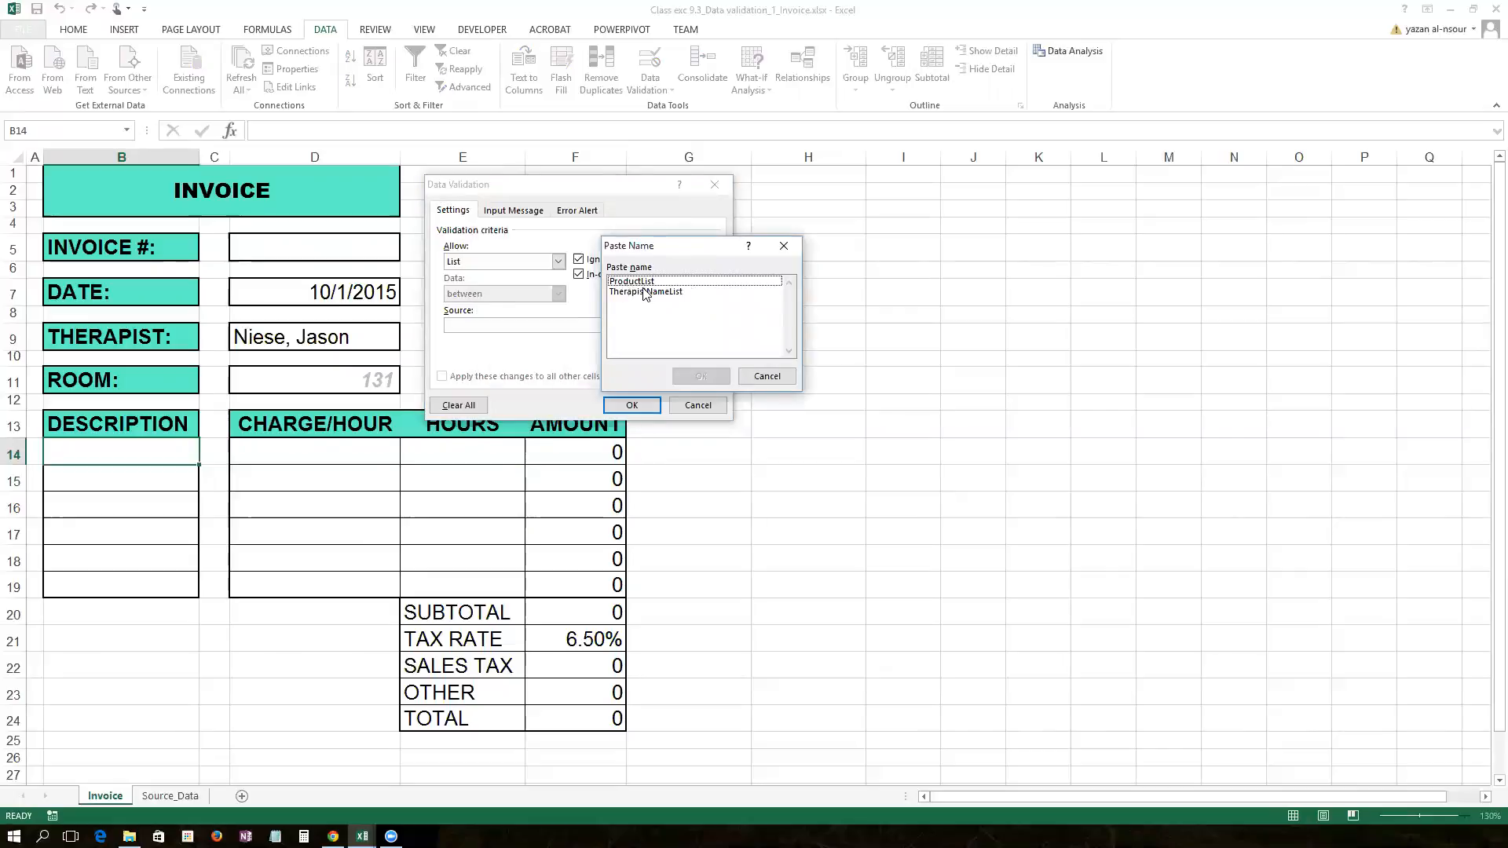
click(636, 282)
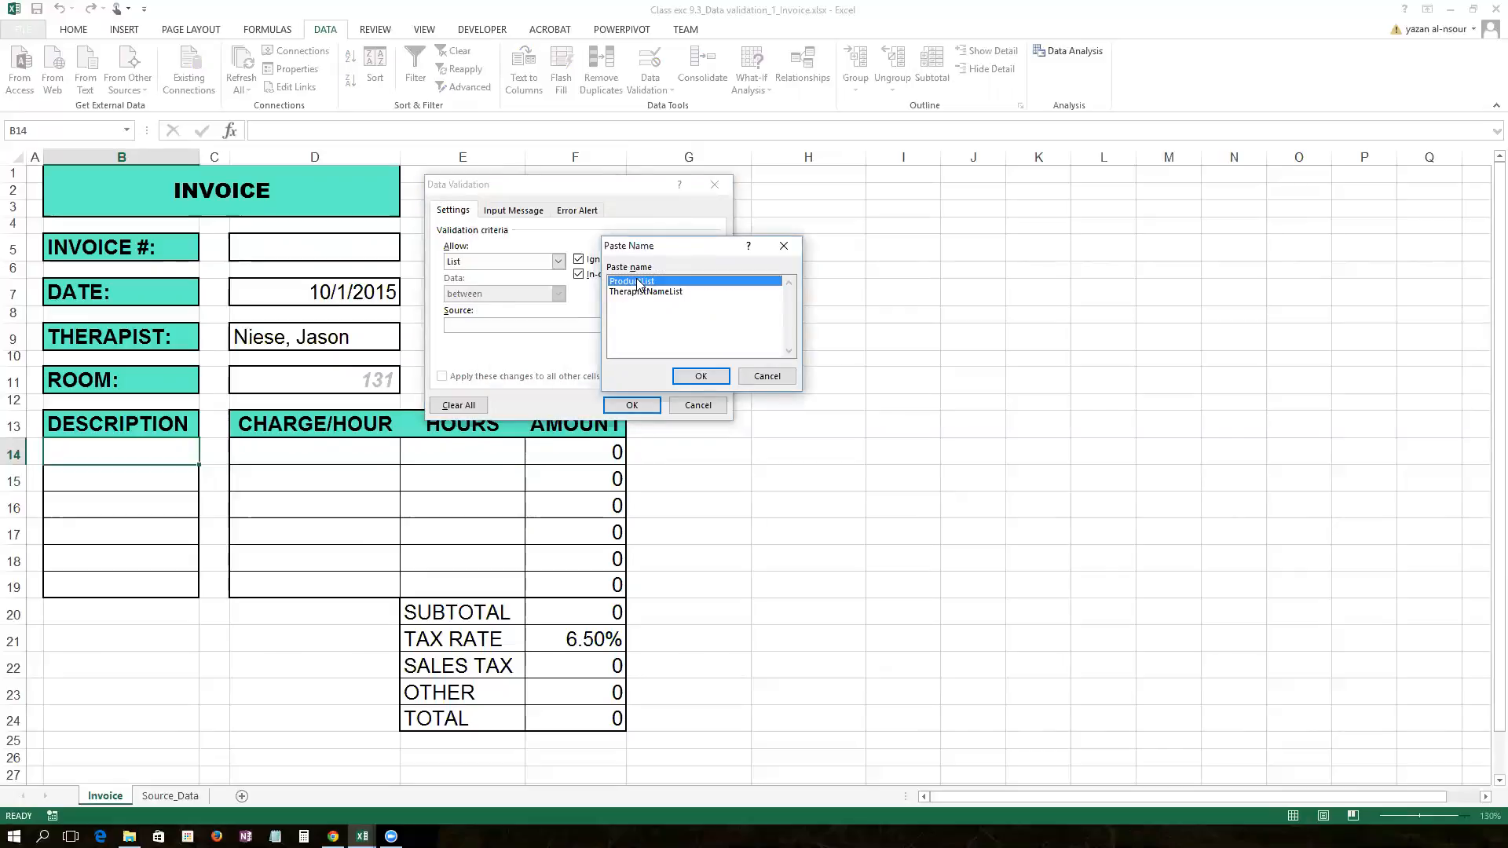
click(701, 376)
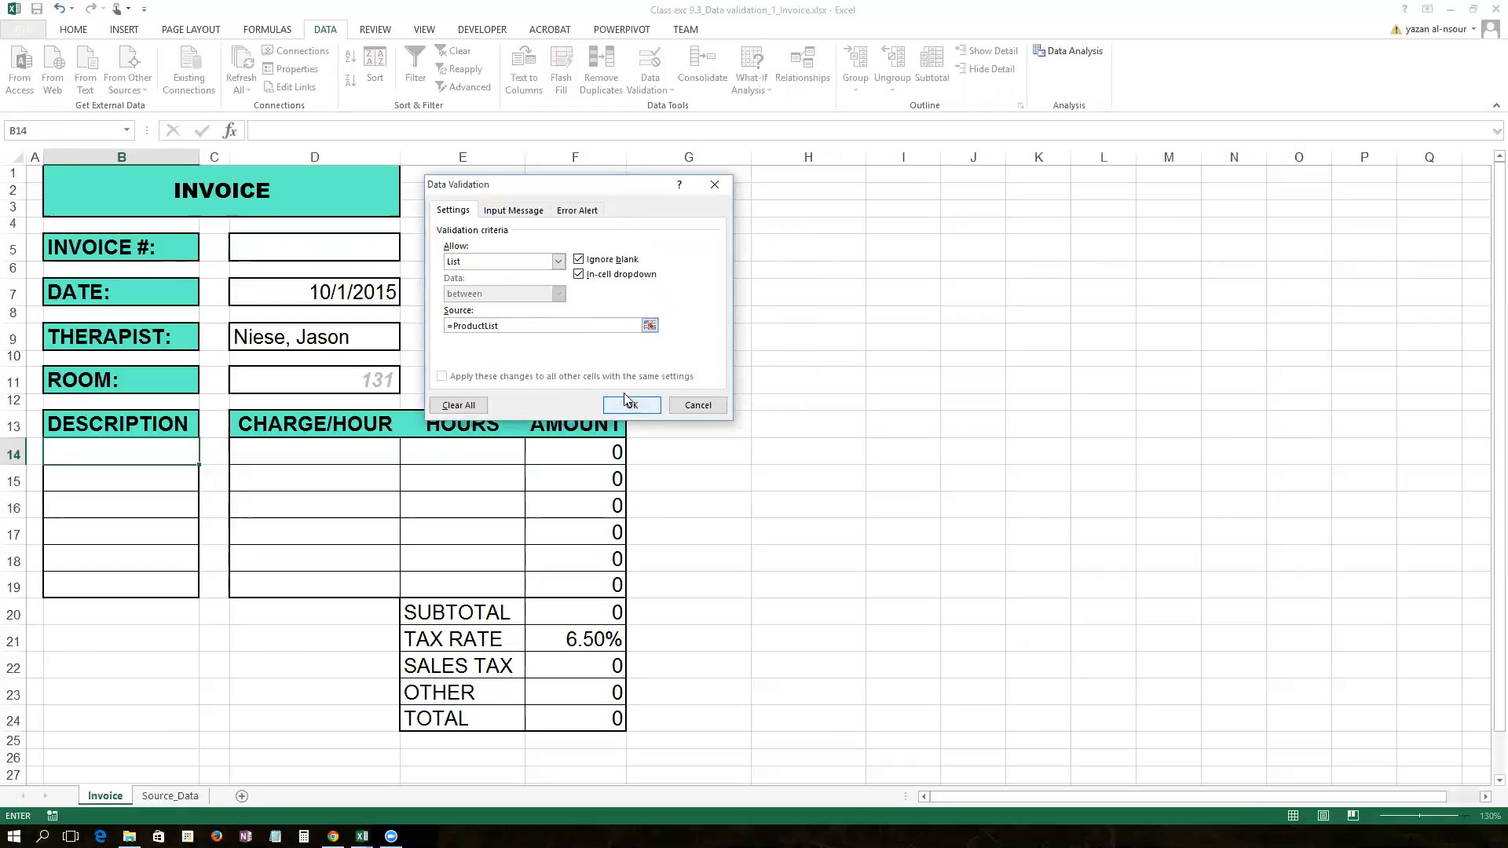
Step: Give B14 the input message 'Choose from the drop down'
click(531, 210)
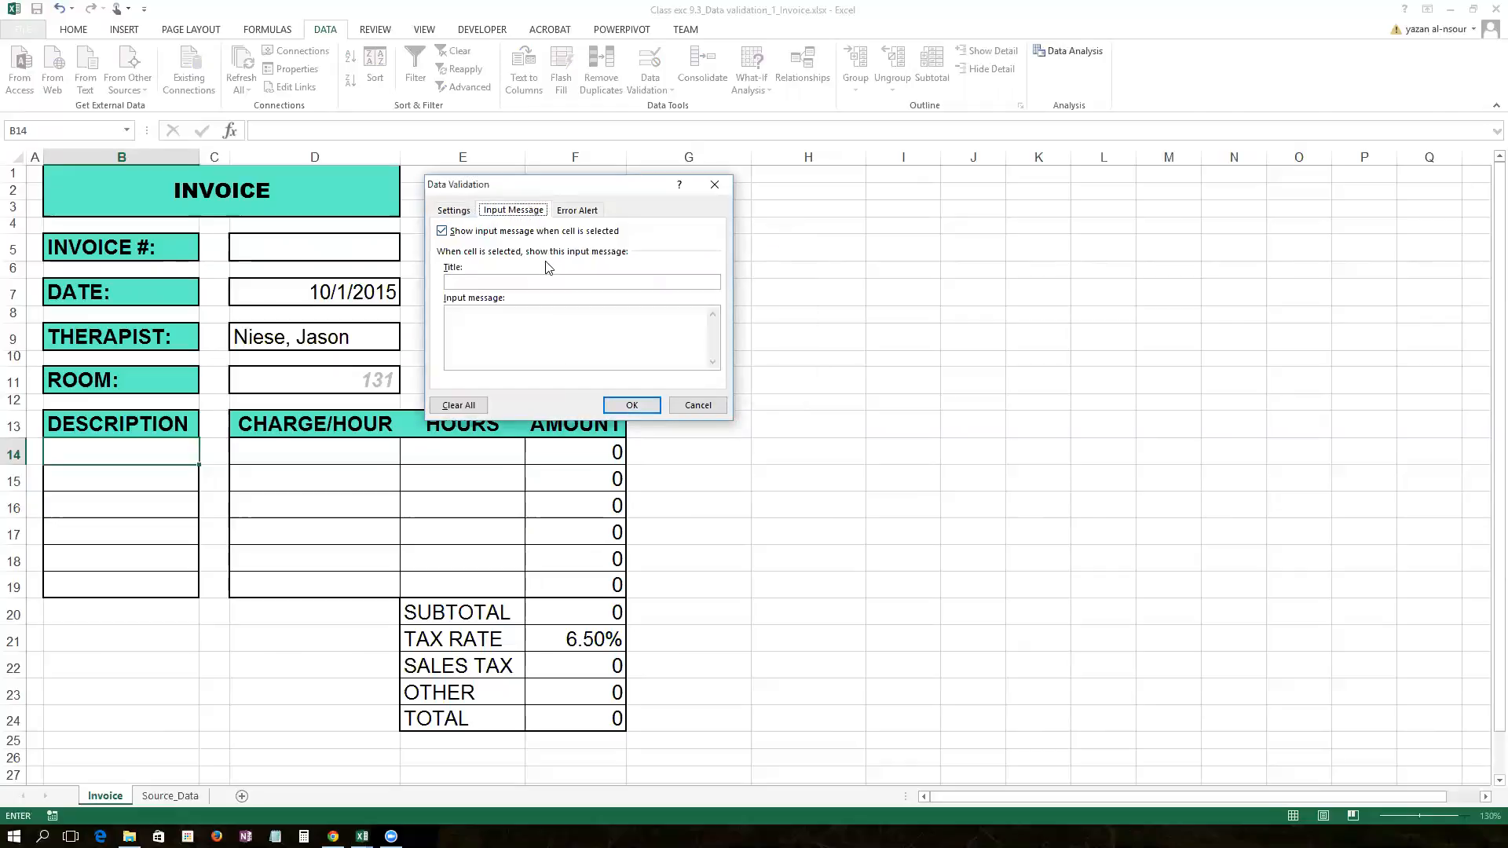
click(502, 315)
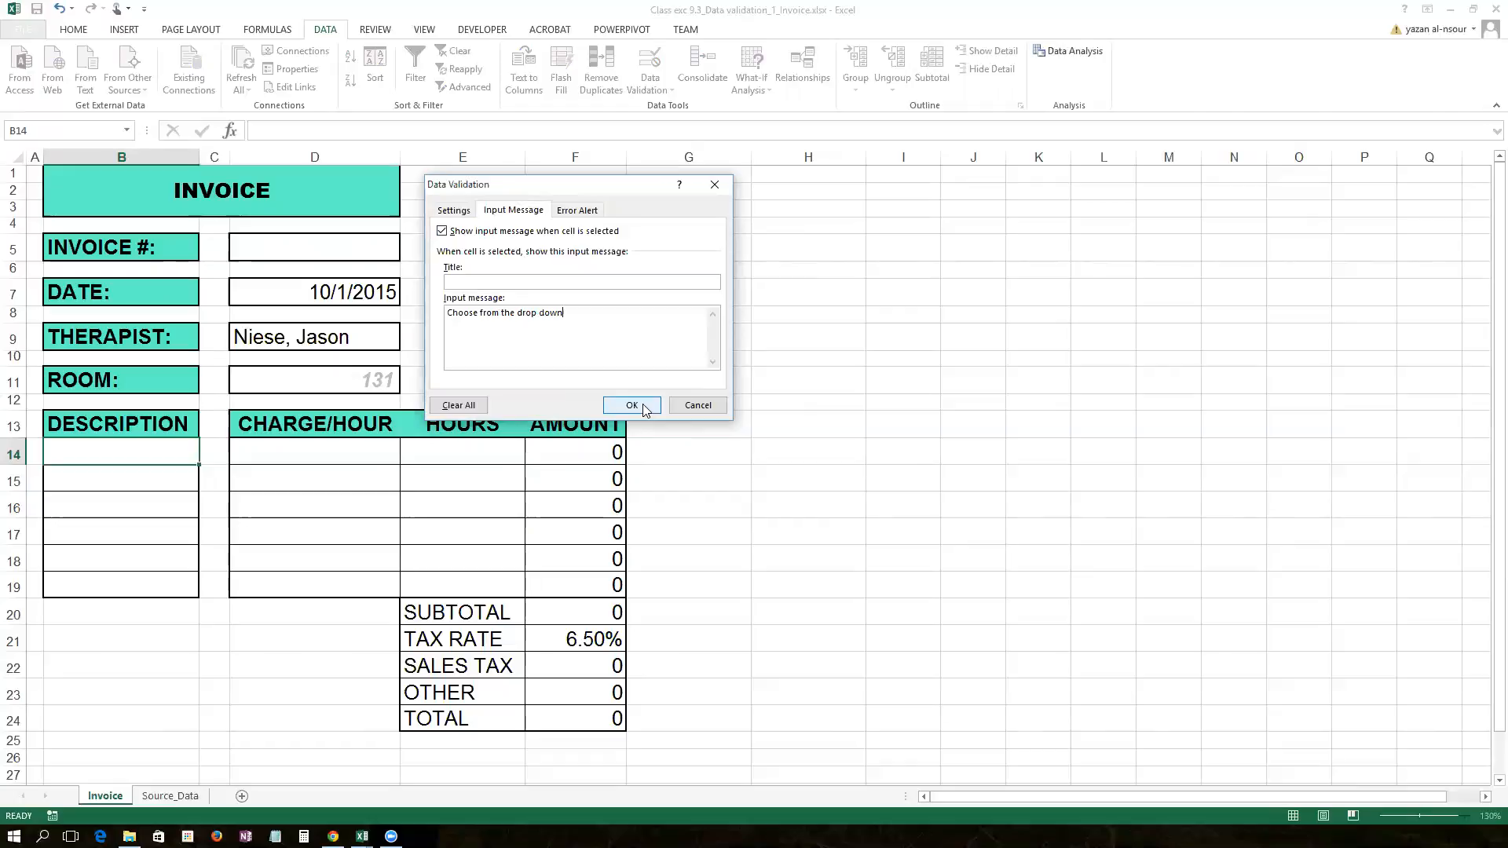
click(578, 210)
Step: Set B14's error message 'You should pick a value from the drop' to Warning style and apply it
click(590, 321)
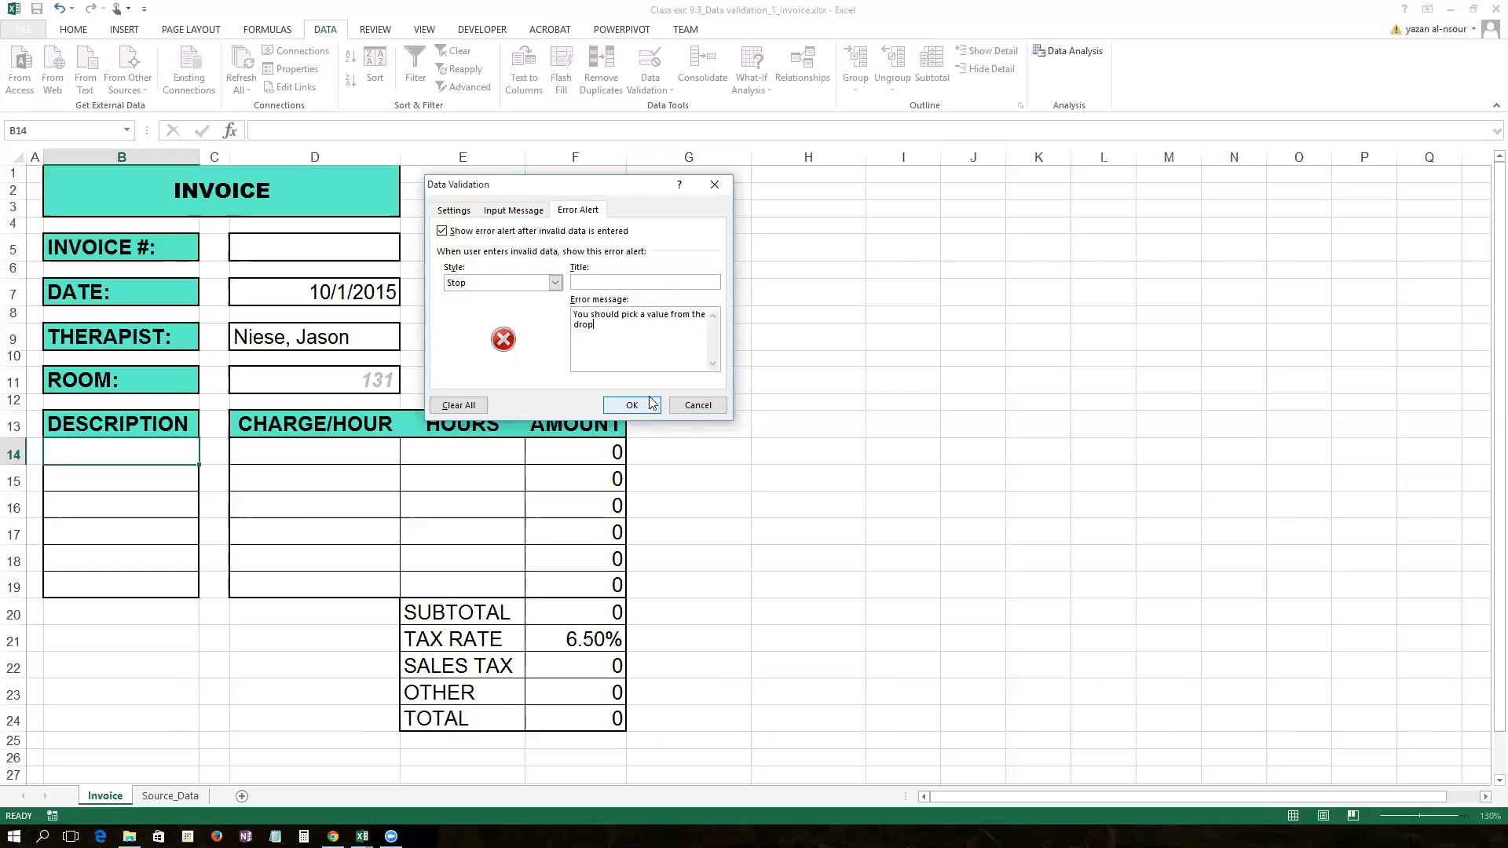
click(555, 283)
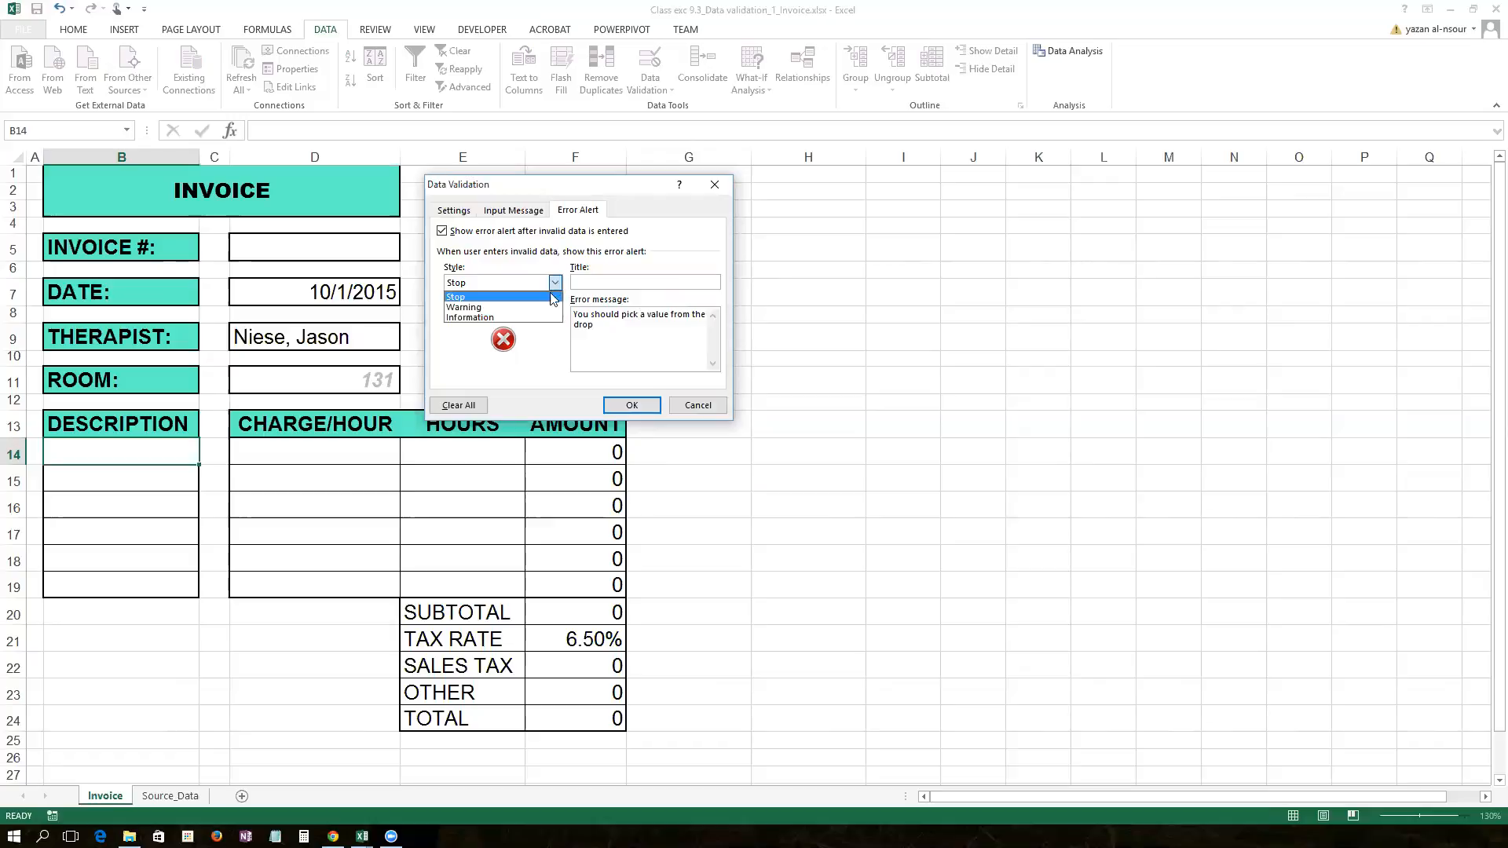
click(551, 306)
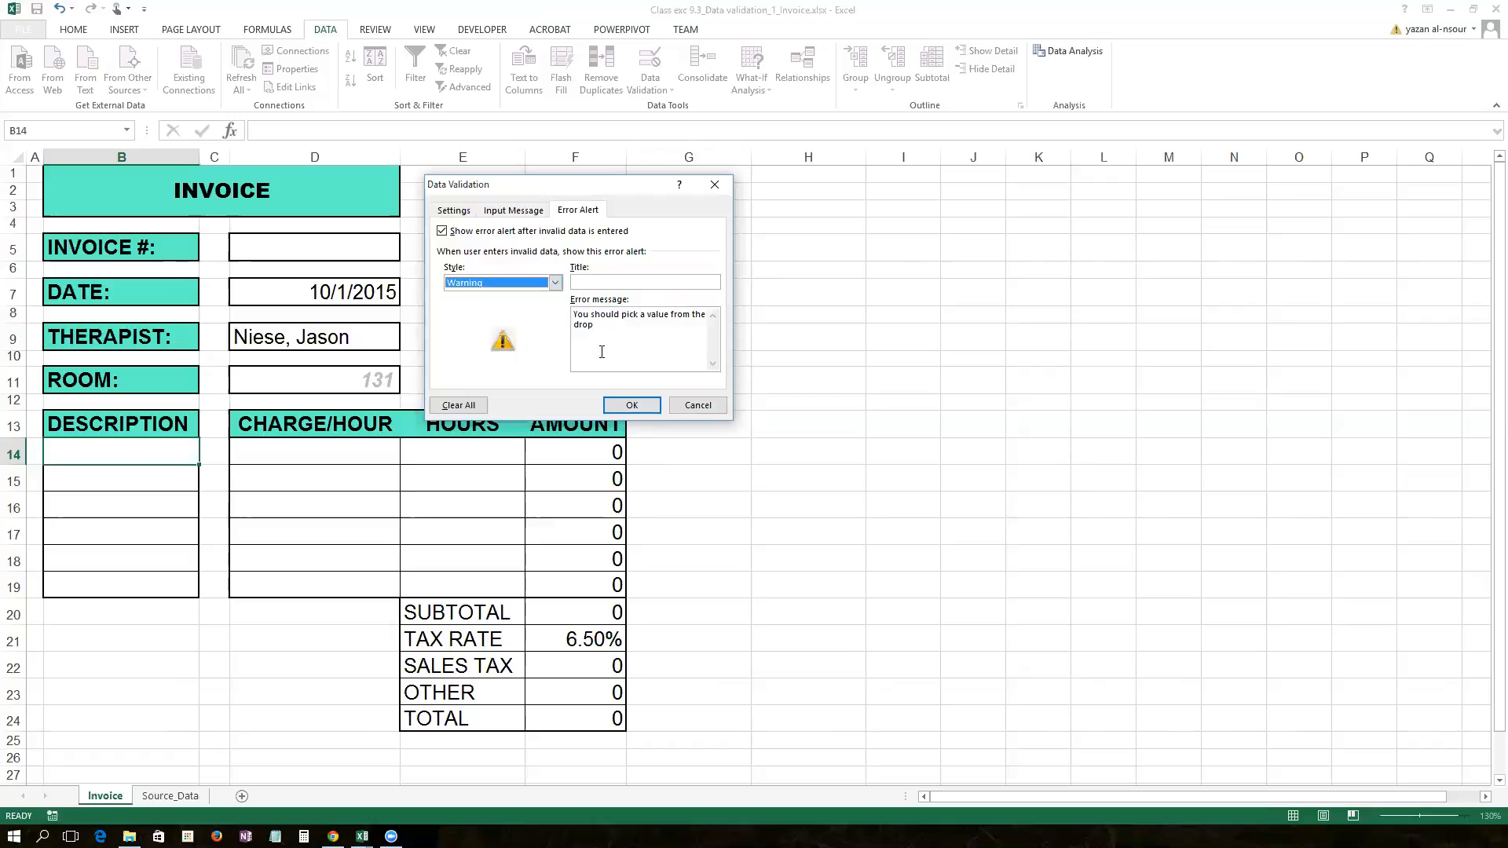
click(629, 405)
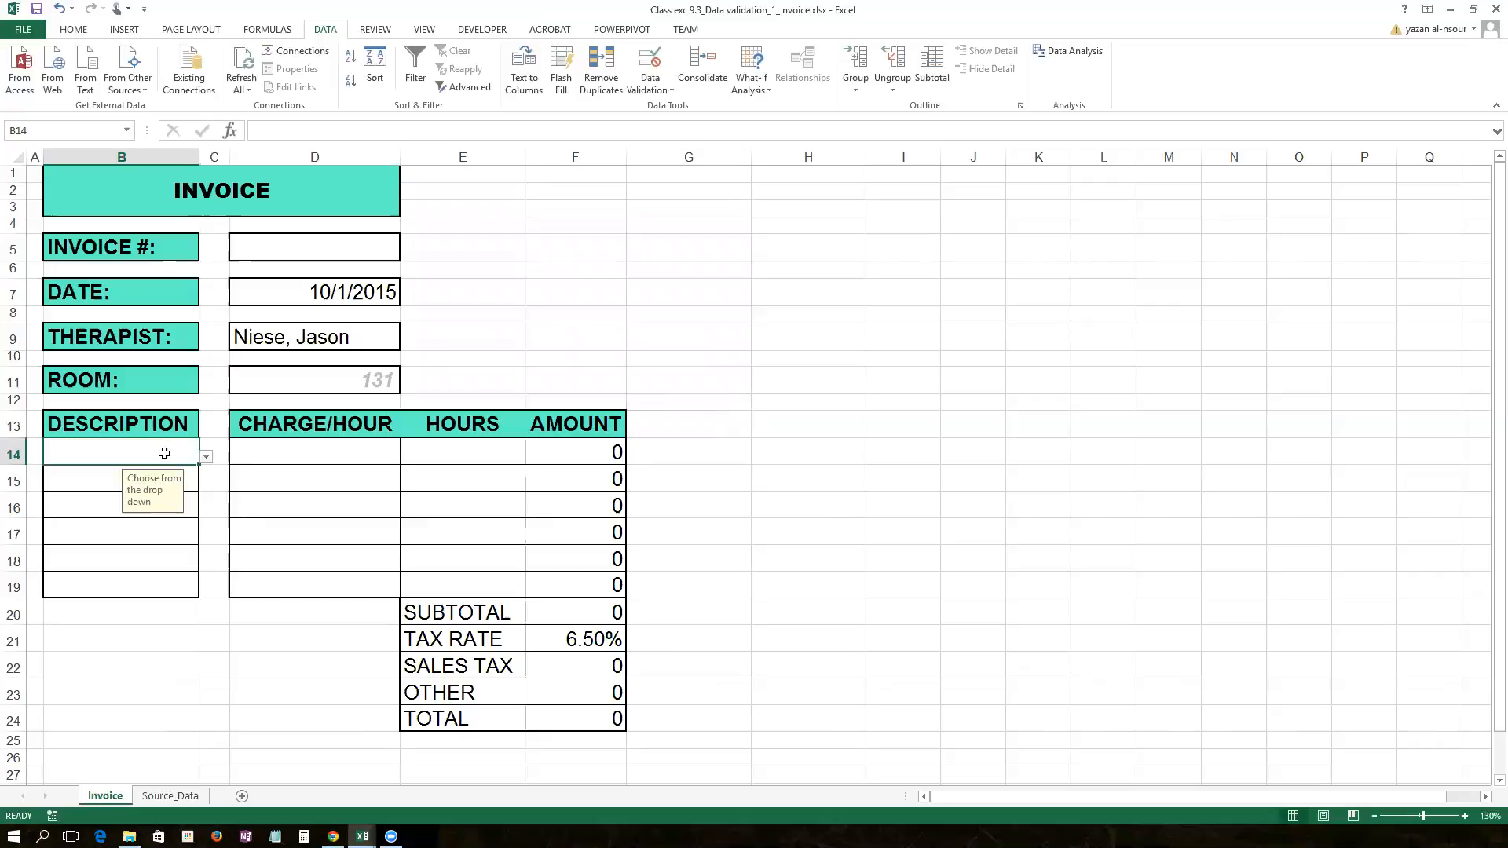
Step: Test B14 with 'test', cancel the warning, pick Massage - Deep Tissue, and autofit column B
text(test)
key(Return)
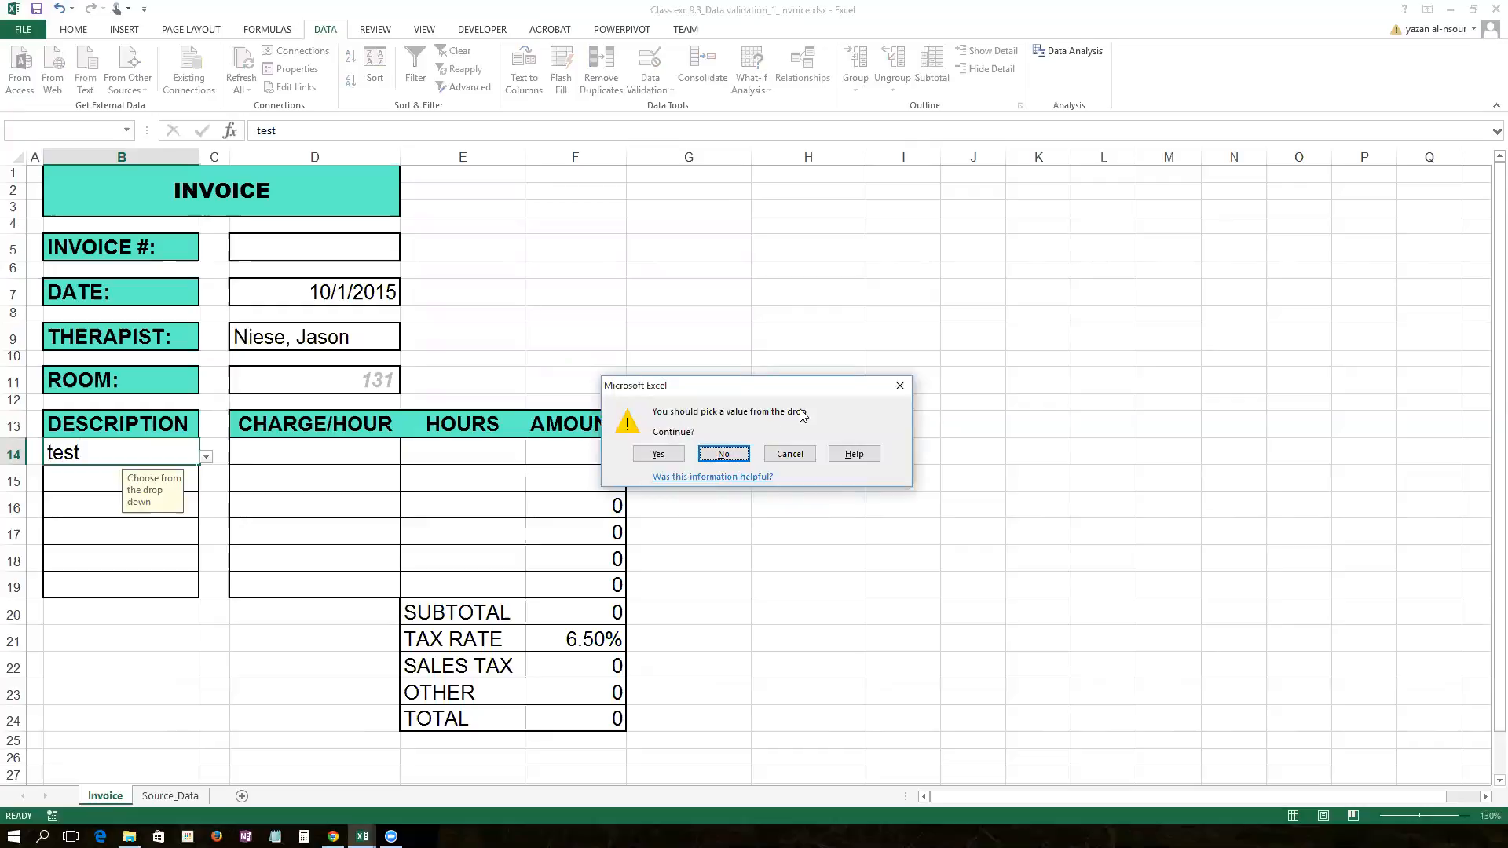
click(900, 386)
click(205, 459)
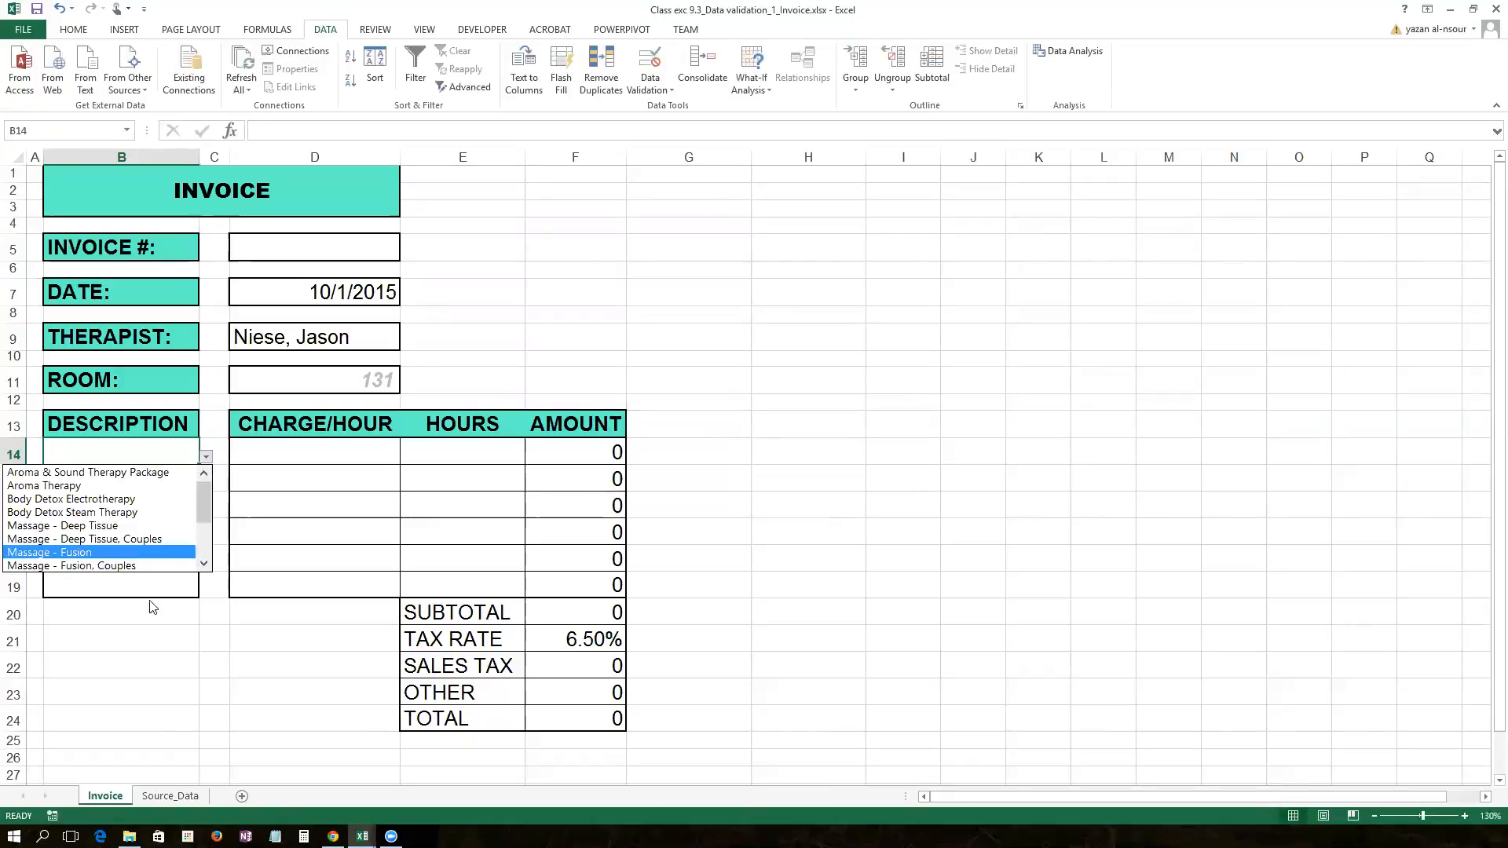
click(144, 527)
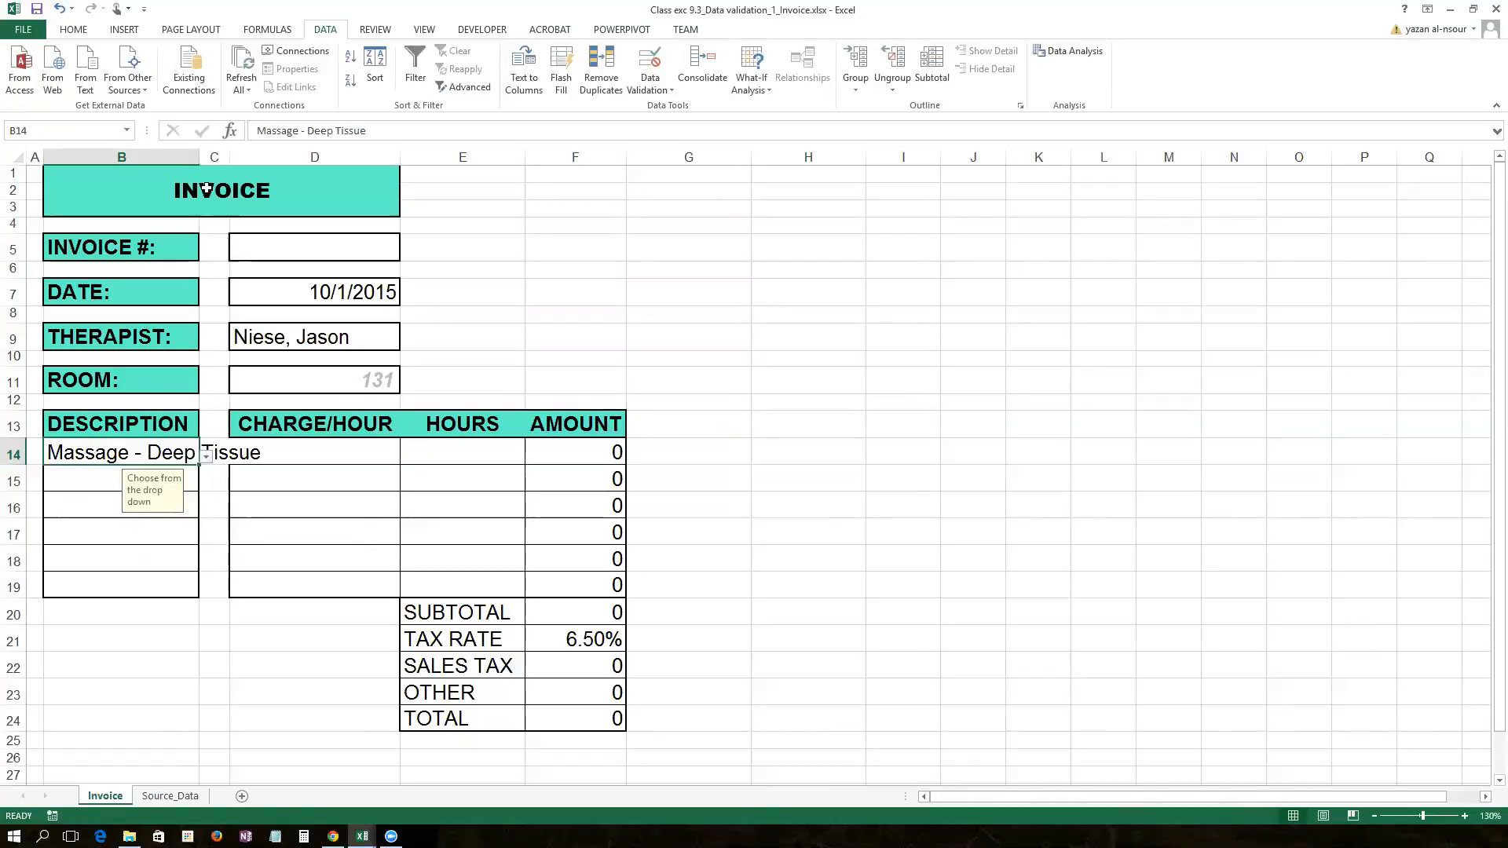
double_click(199, 157)
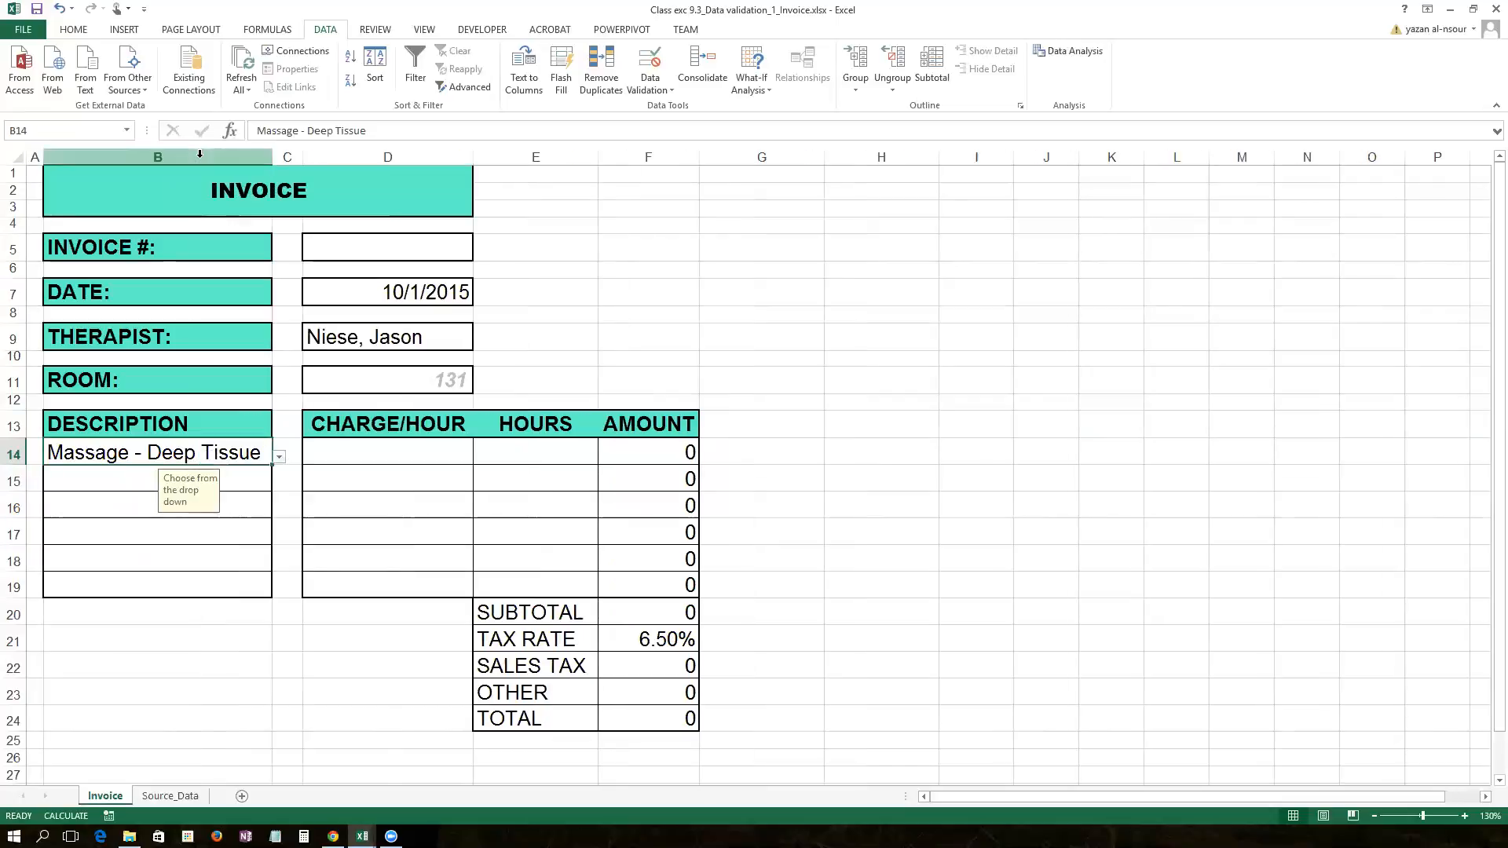
Step: Start a VLOOKUP in D14 with B14 as the lookup value
click(396, 444)
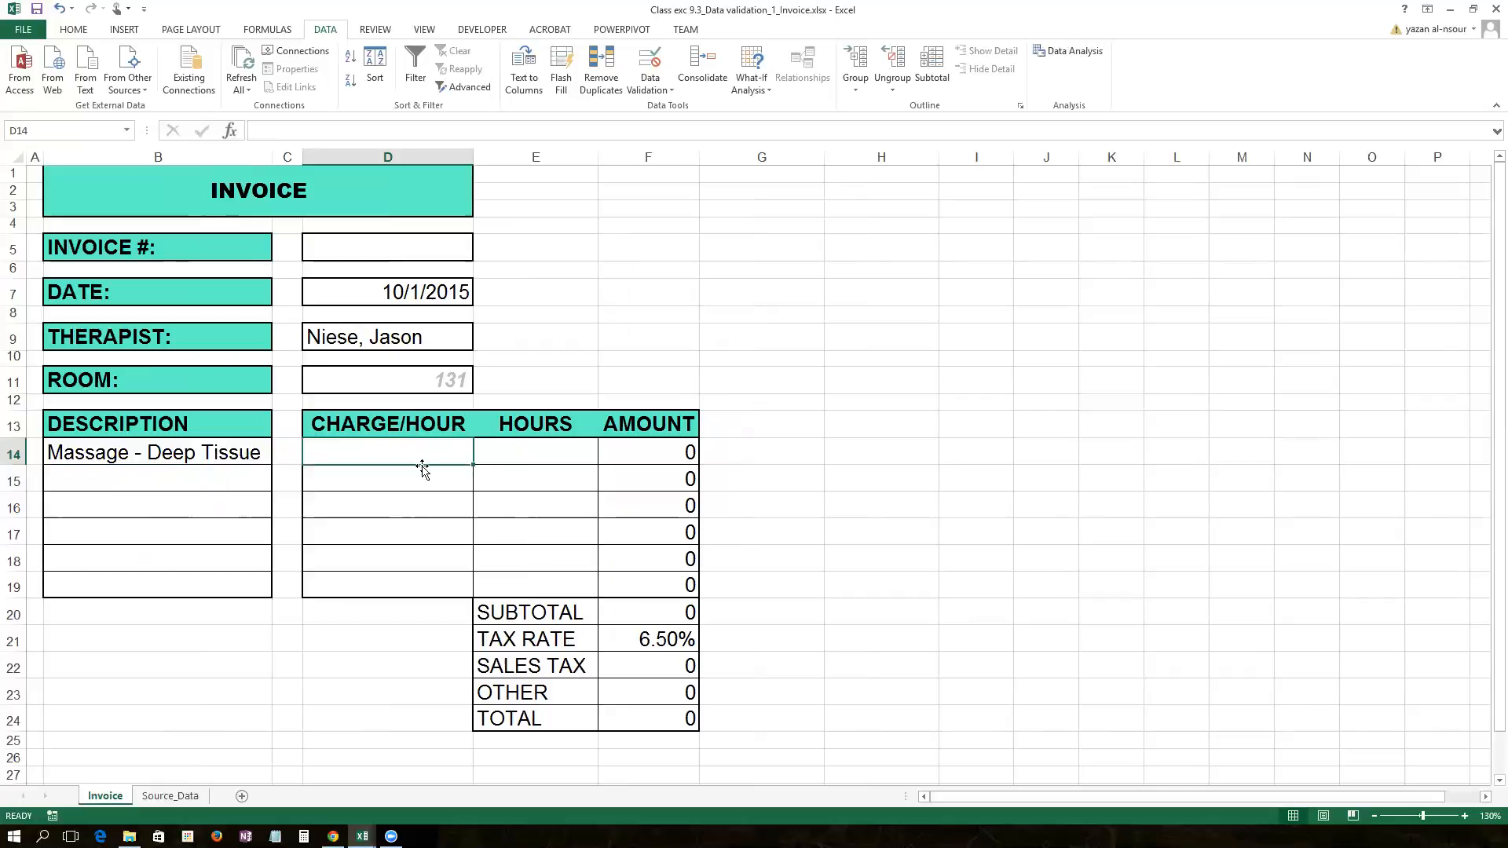
click(316, 132)
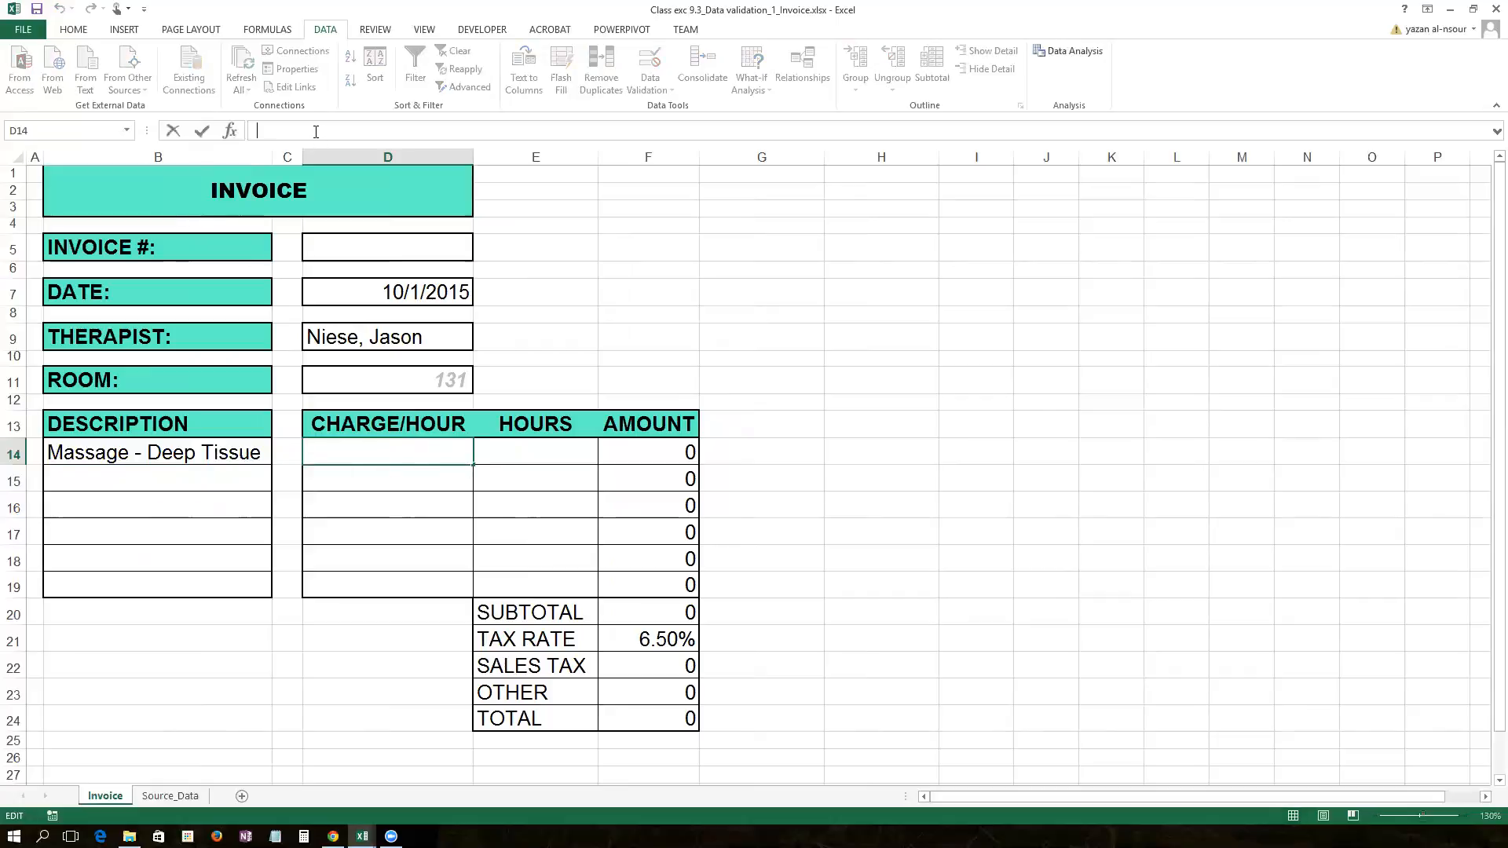
text(=vl)
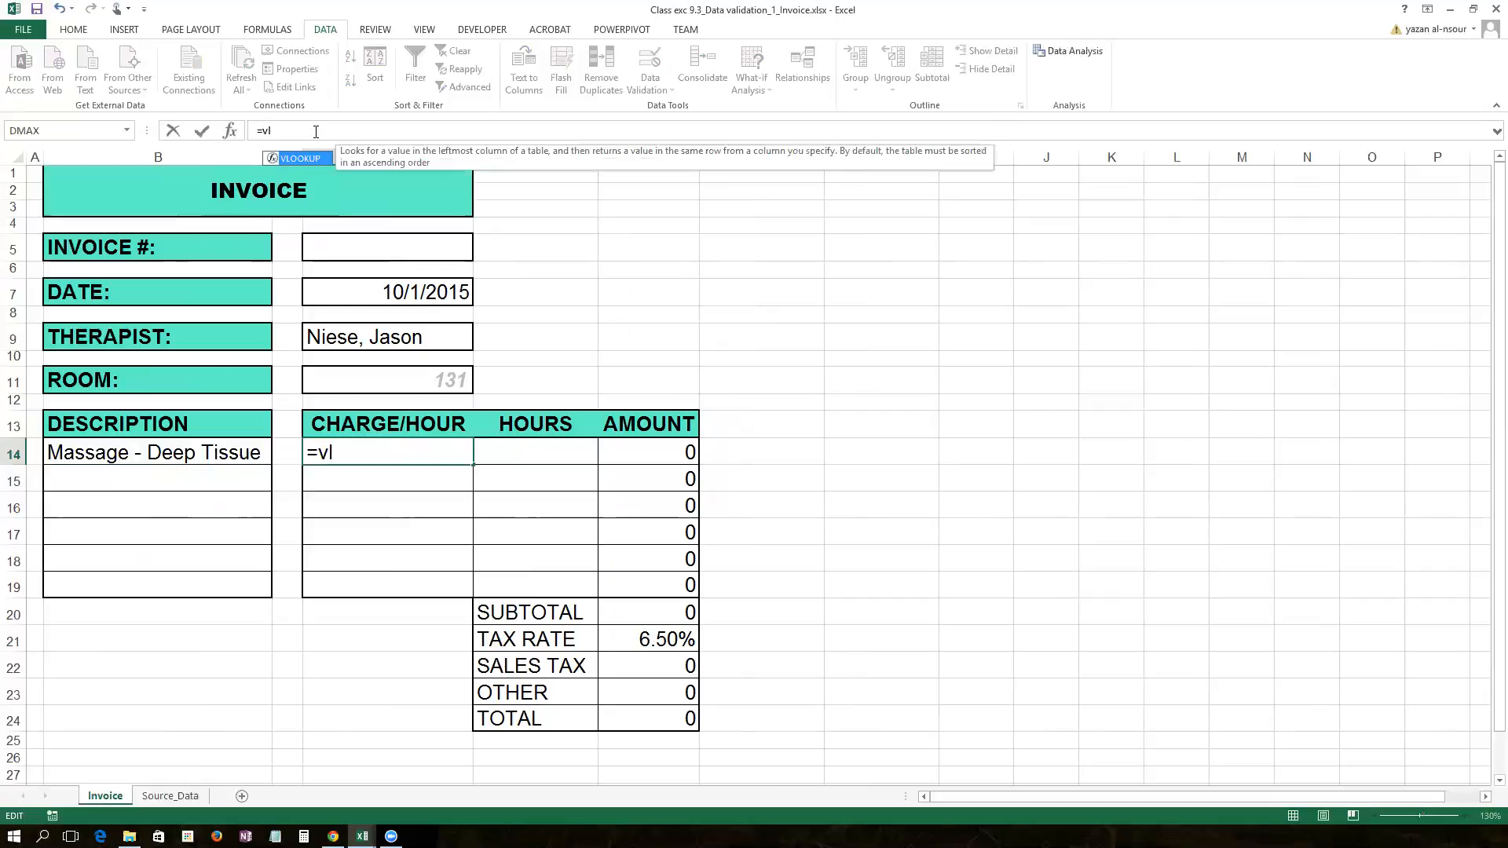
key(Tab)
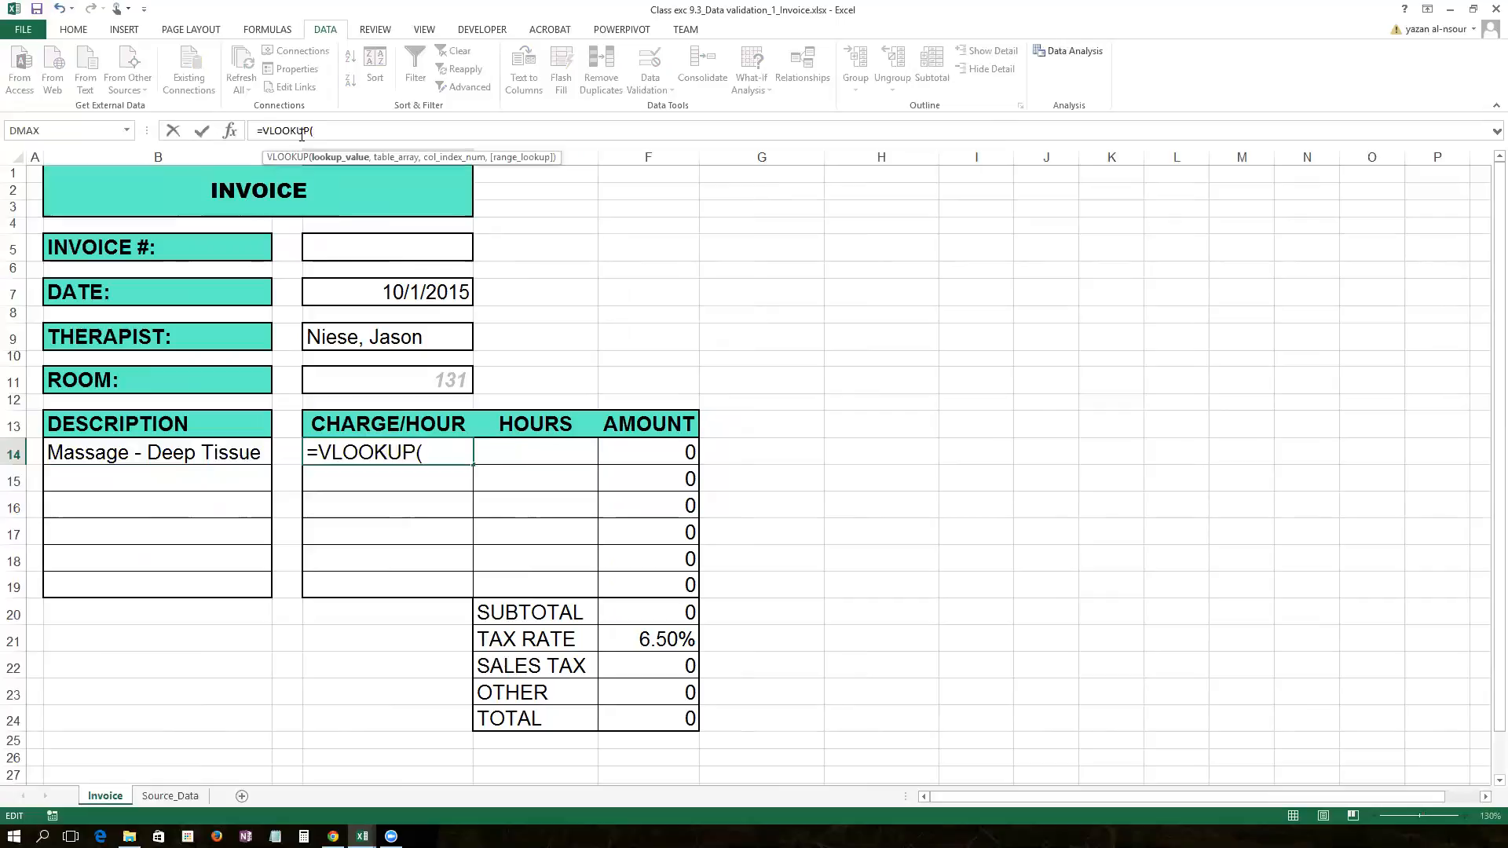
click(229, 131)
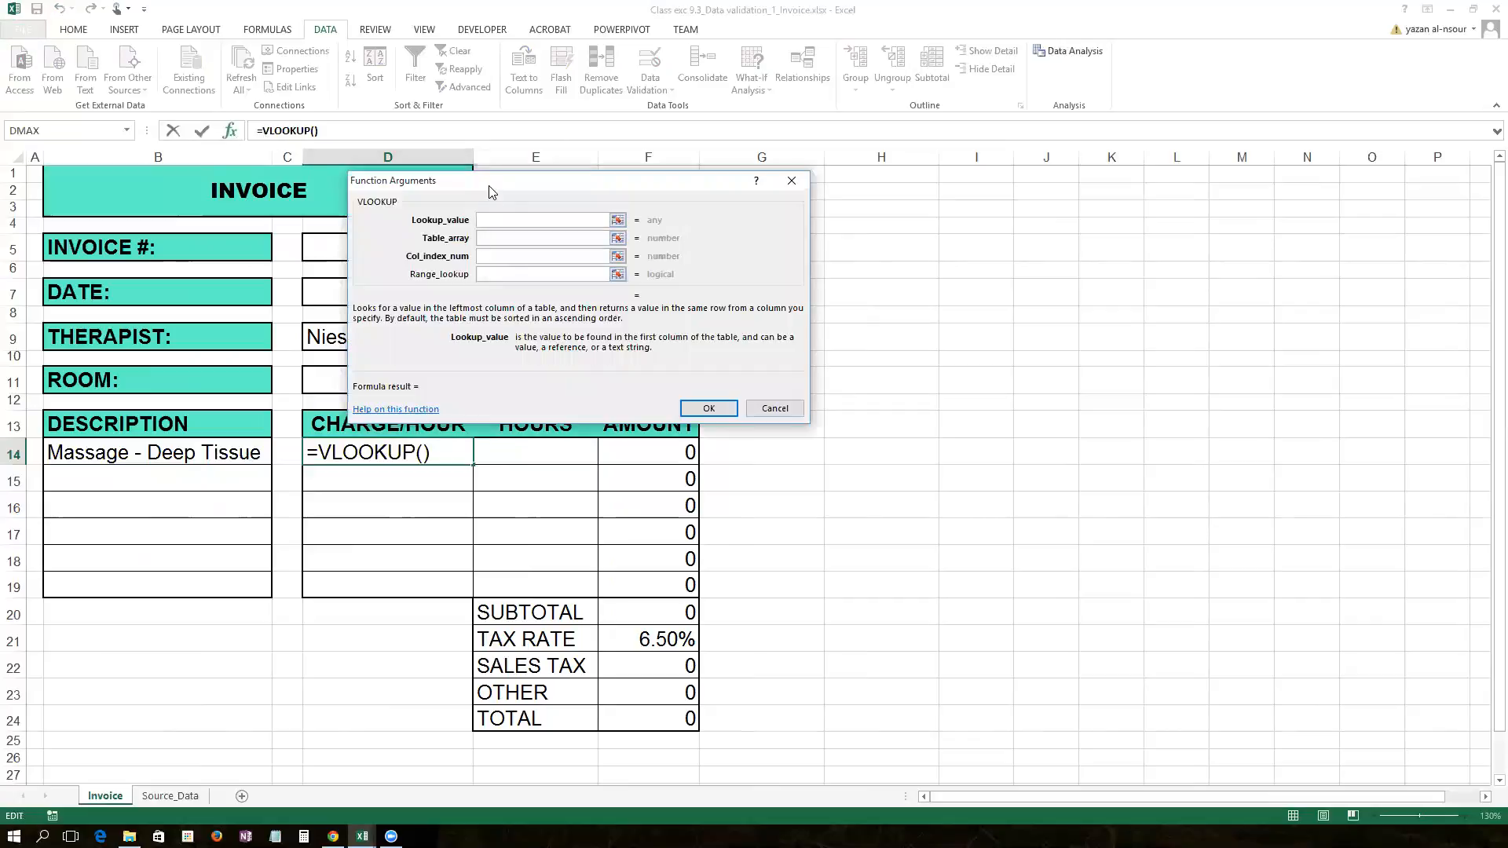
drag(482, 186, 679, 277)
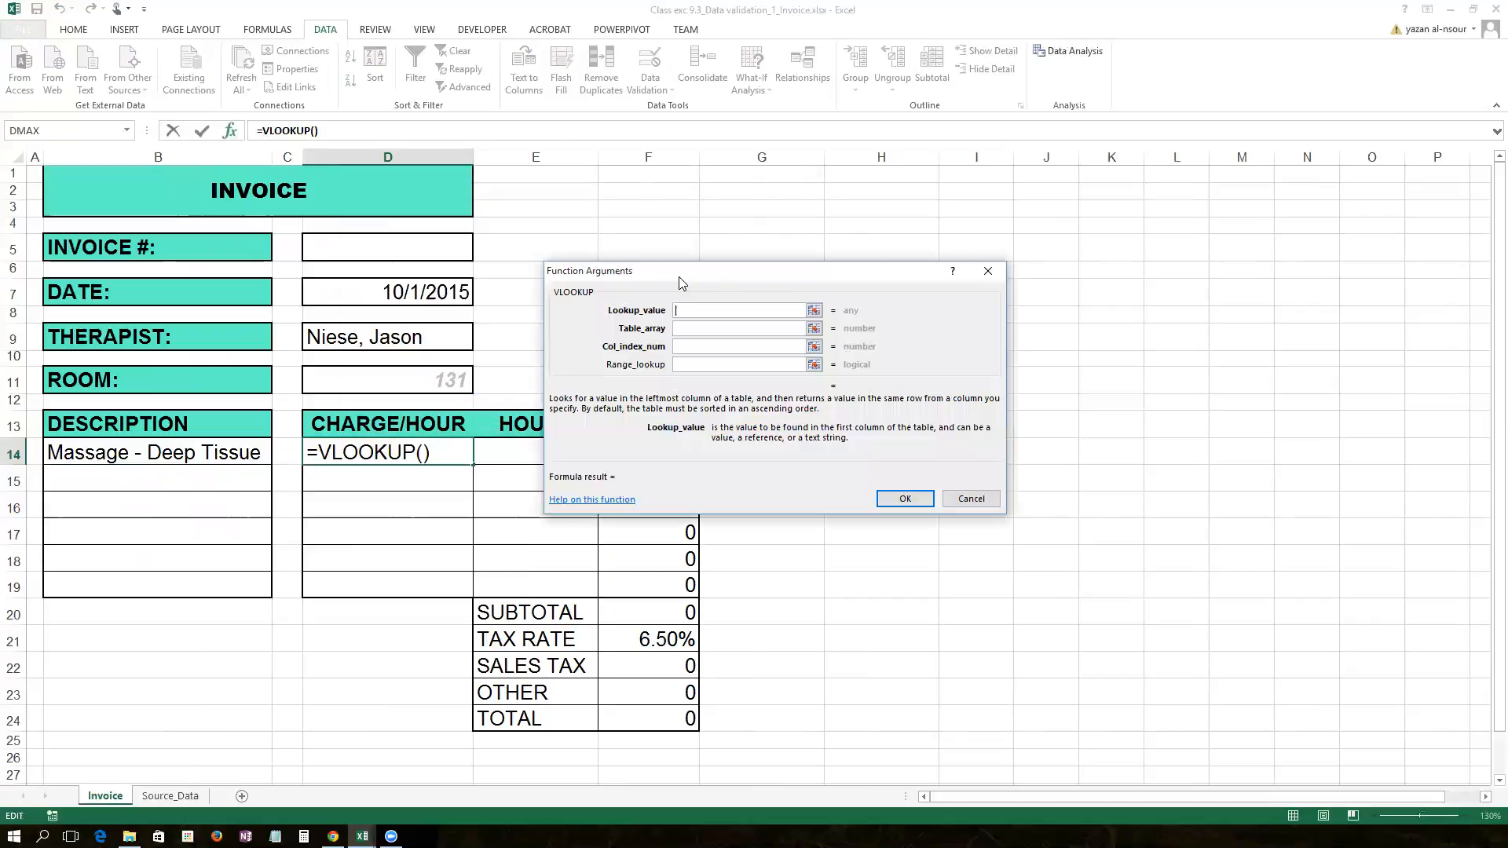
click(155, 453)
click(696, 328)
Step: Use the Prices workbook's PriceList as the table, column 3, and FALSE for exact match
click(362, 836)
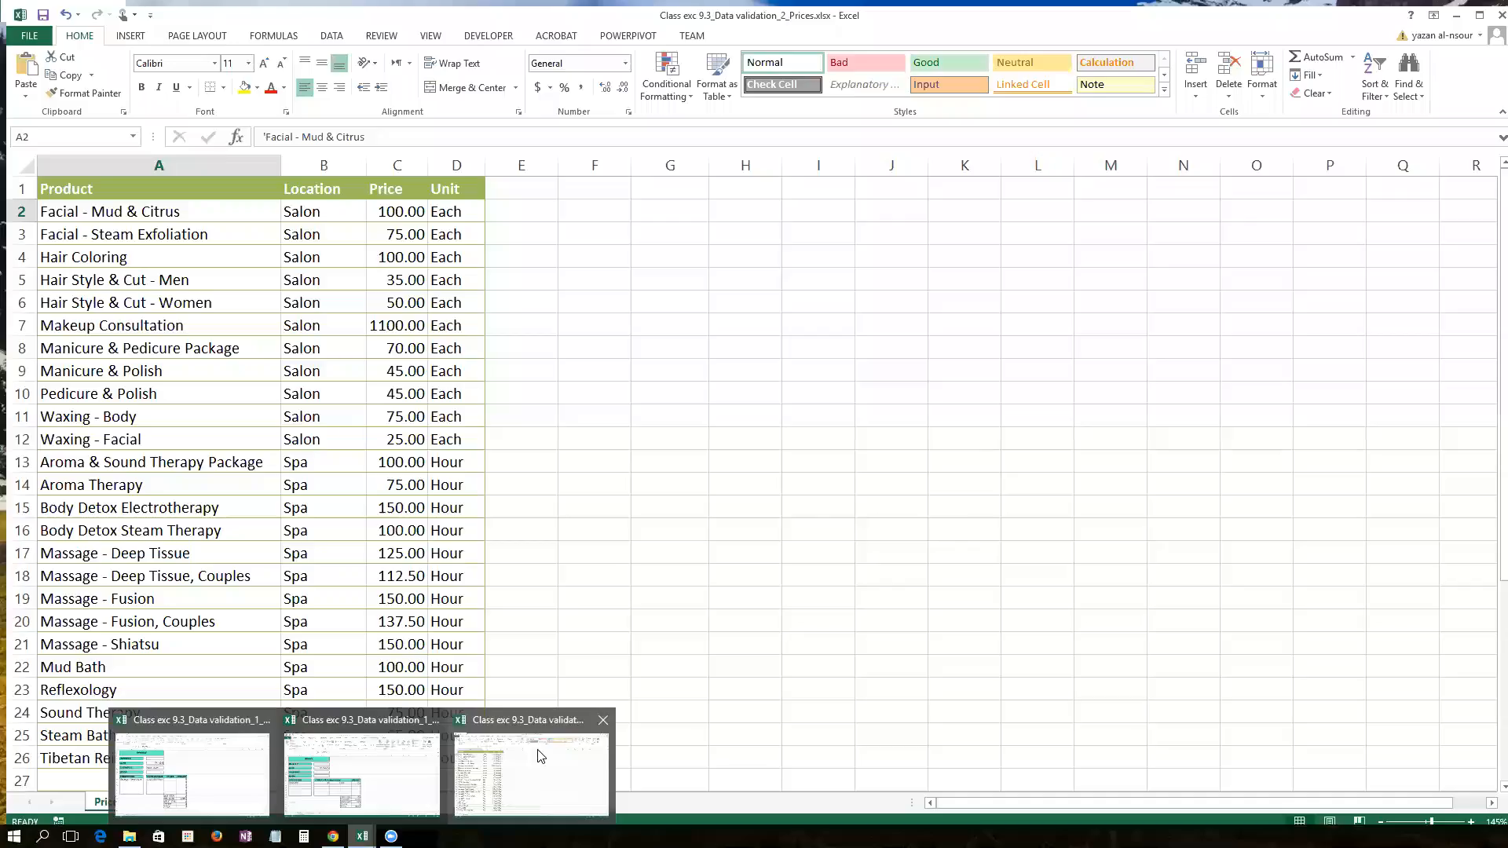
click(540, 756)
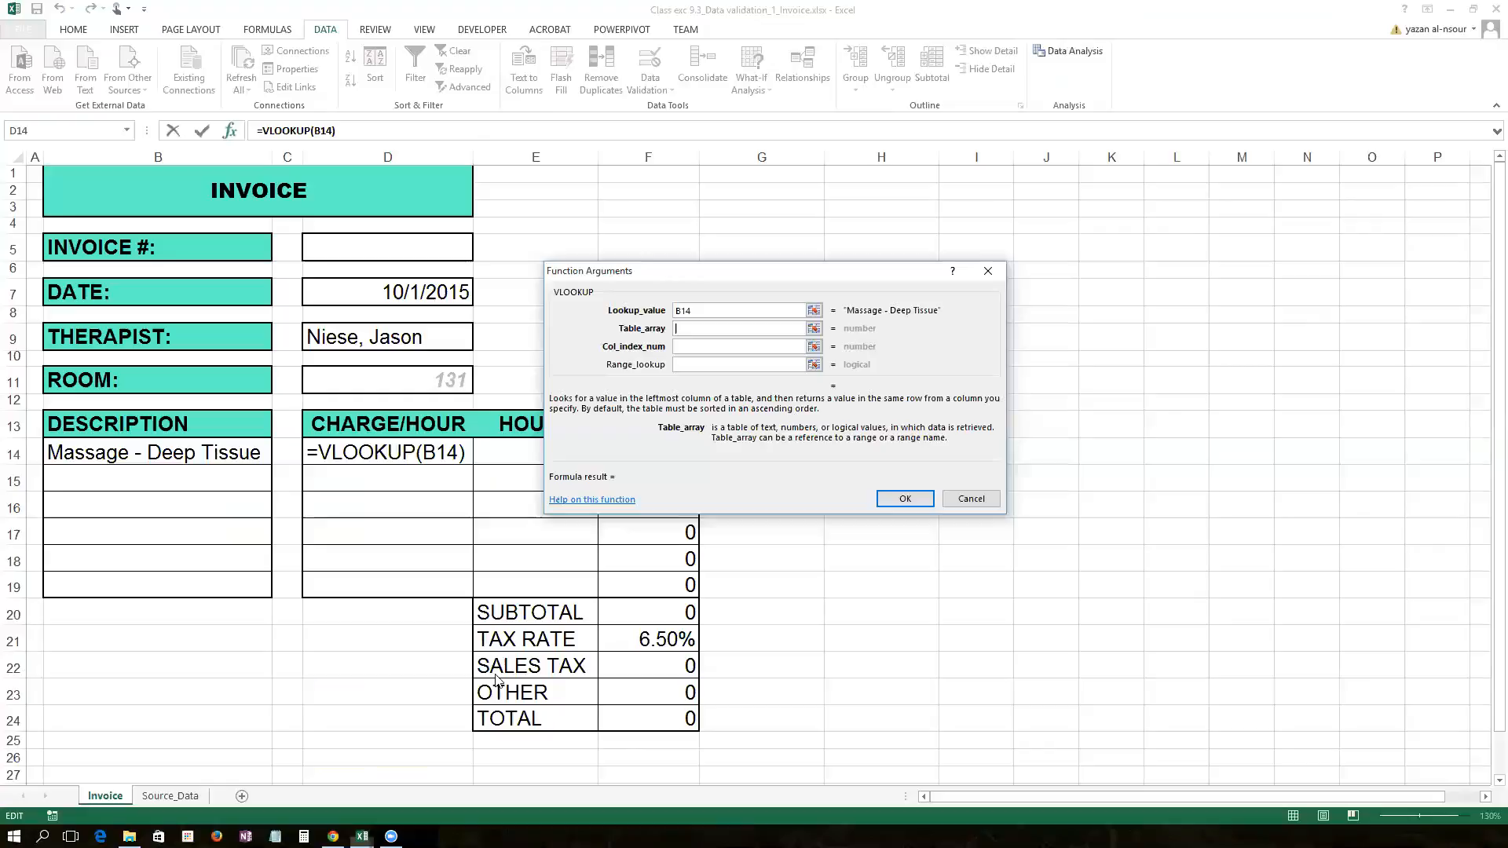
drag(91, 185, 452, 677)
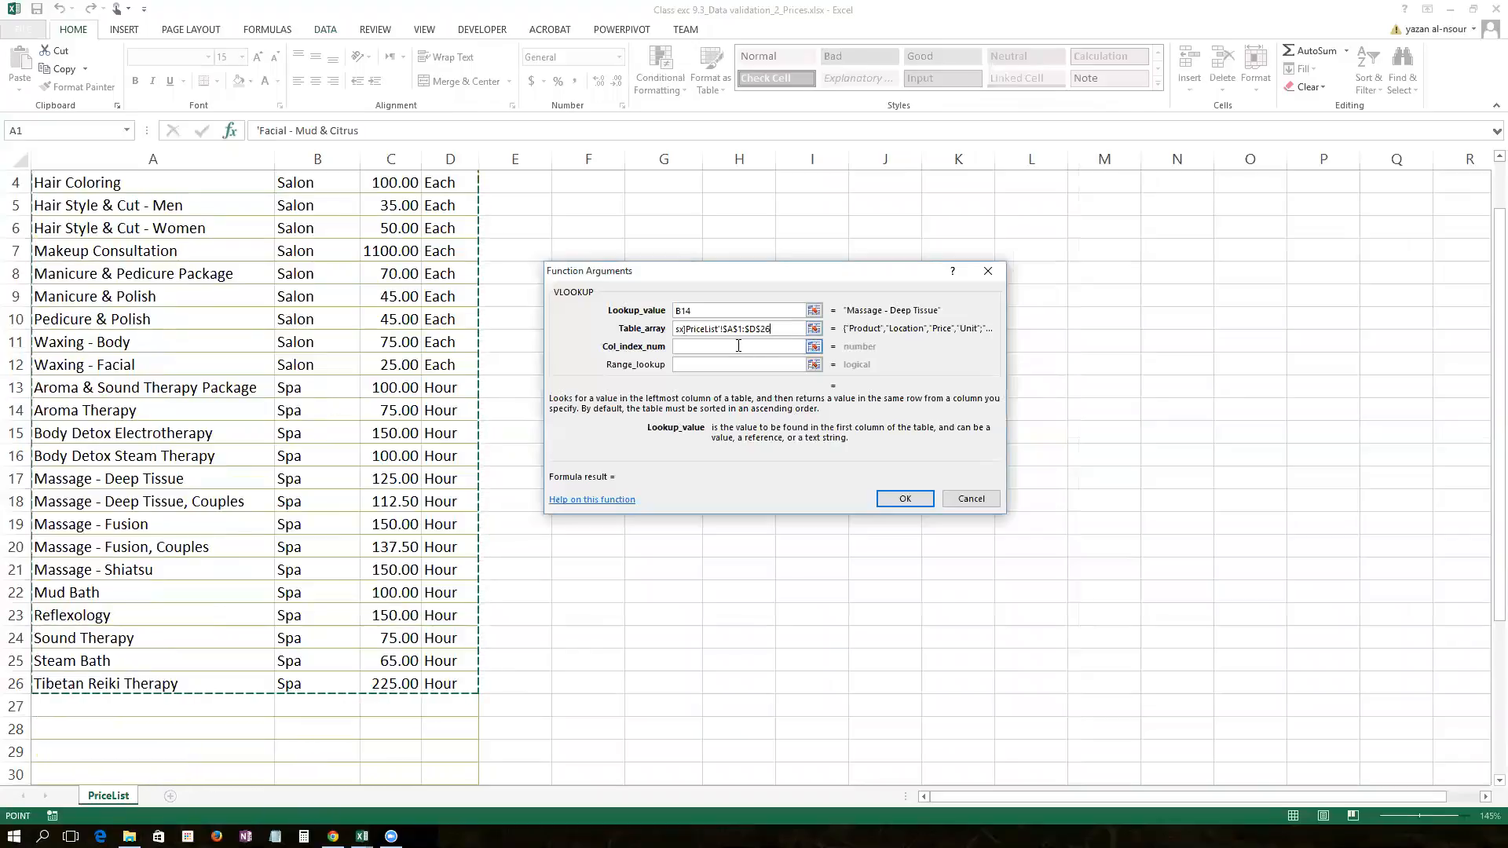
click(740, 345)
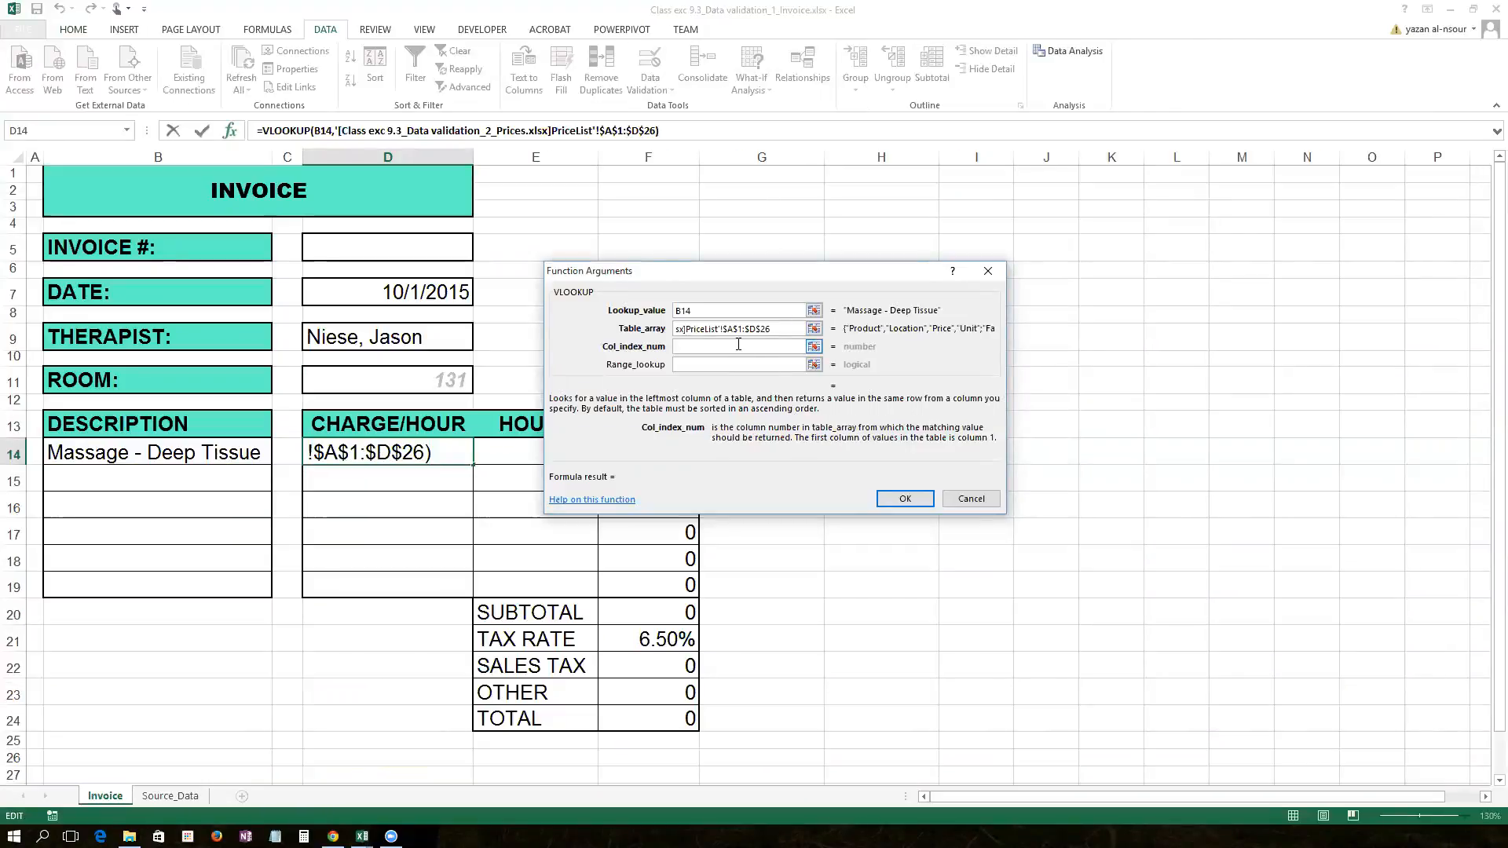
text(3)
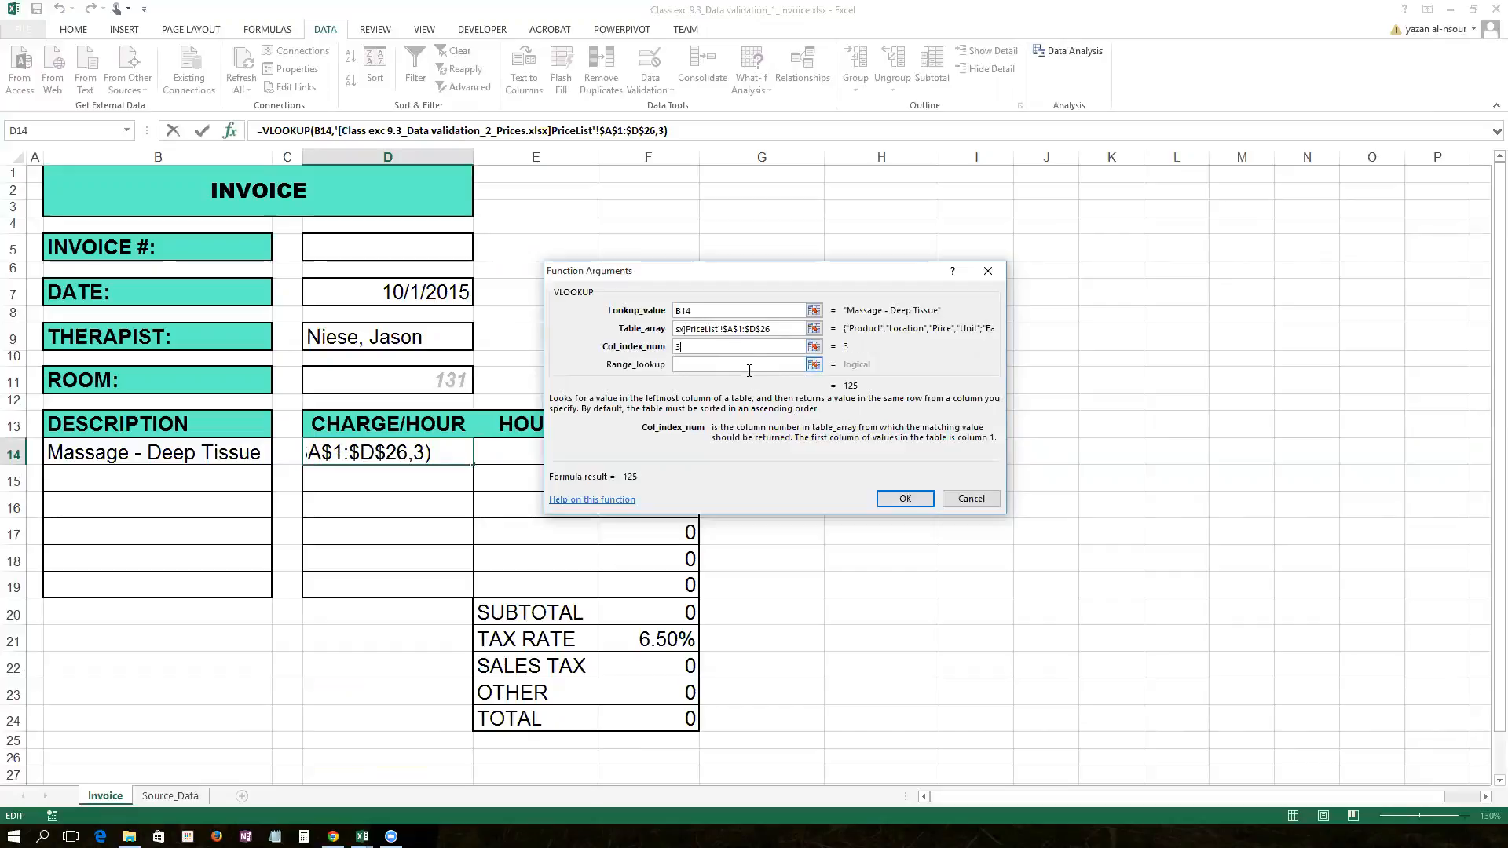
click(751, 364)
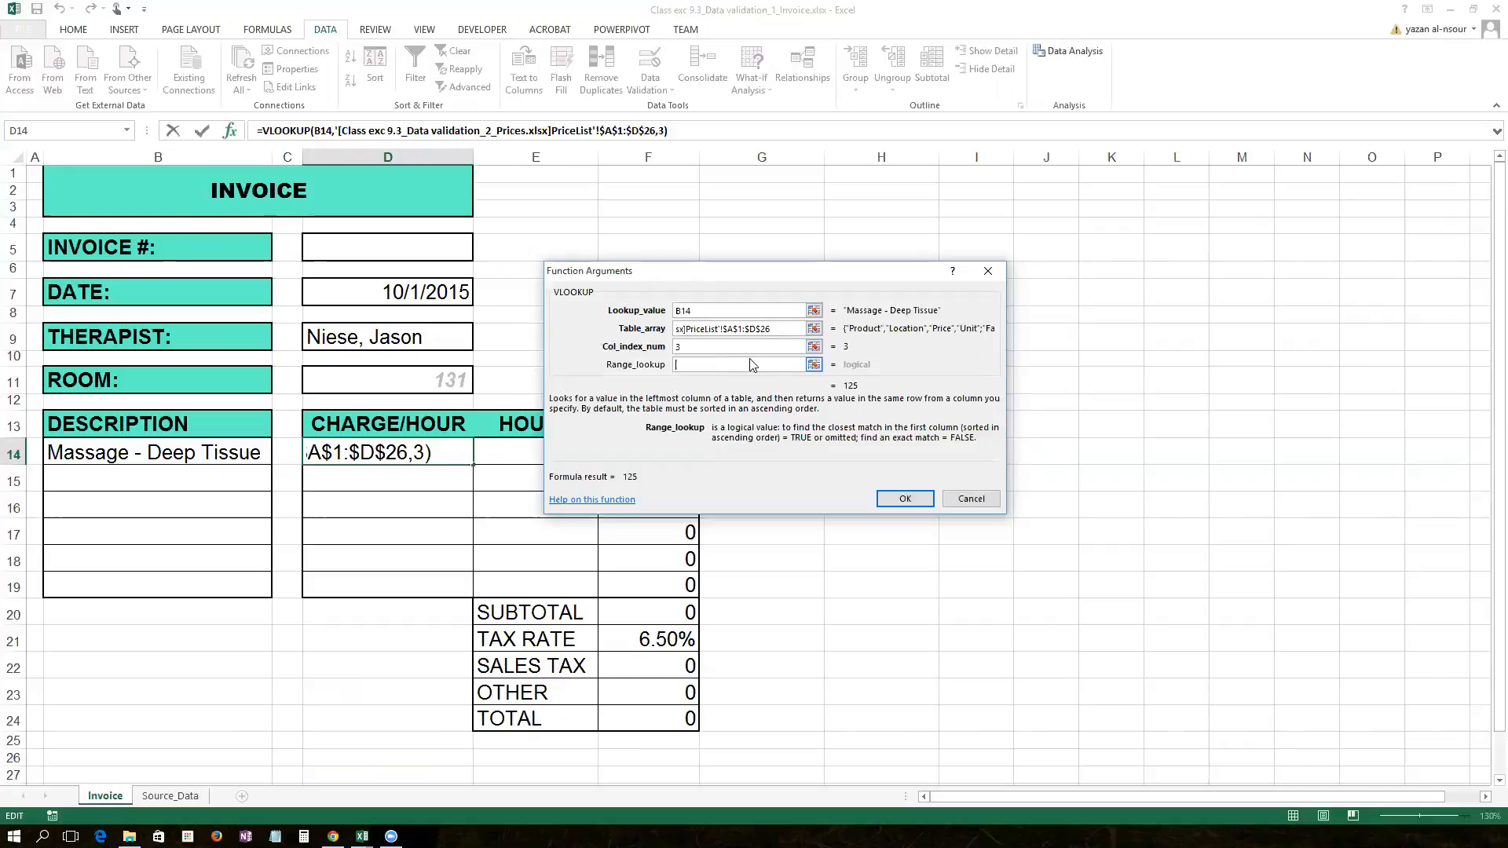
text(fa)
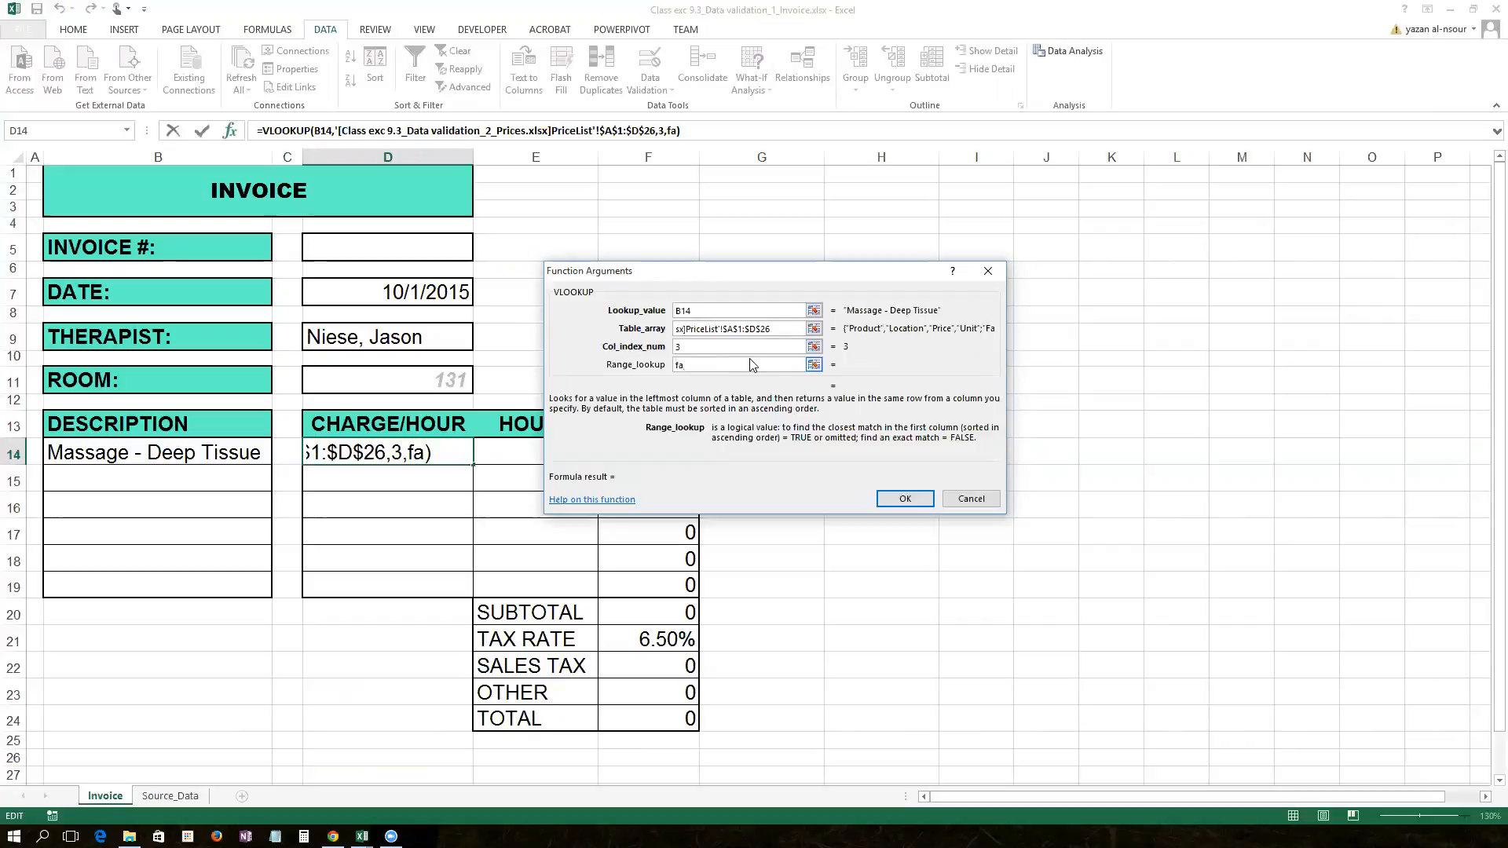
text(lse)
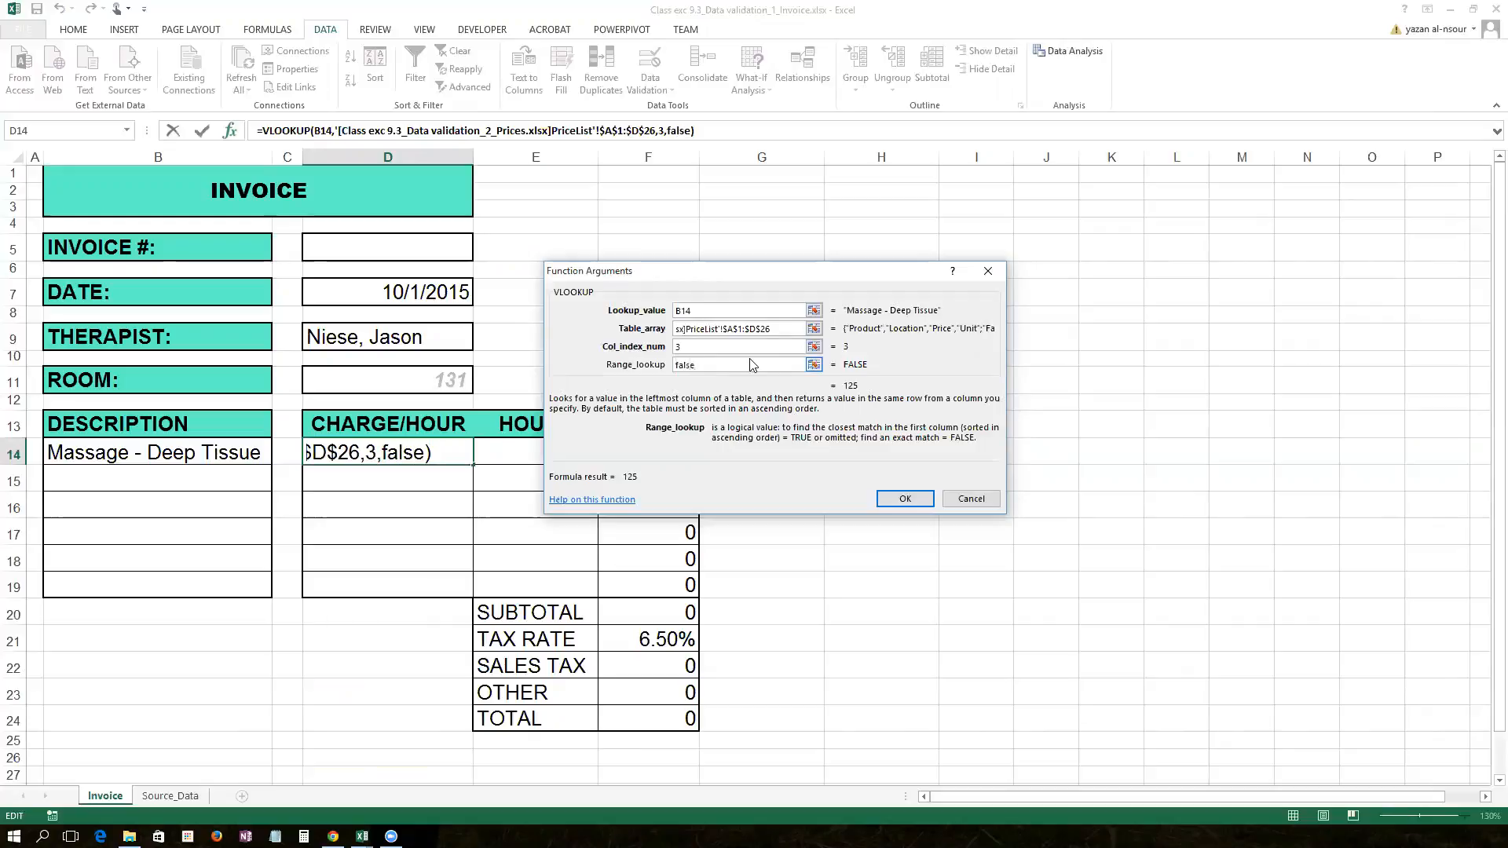
click(903, 499)
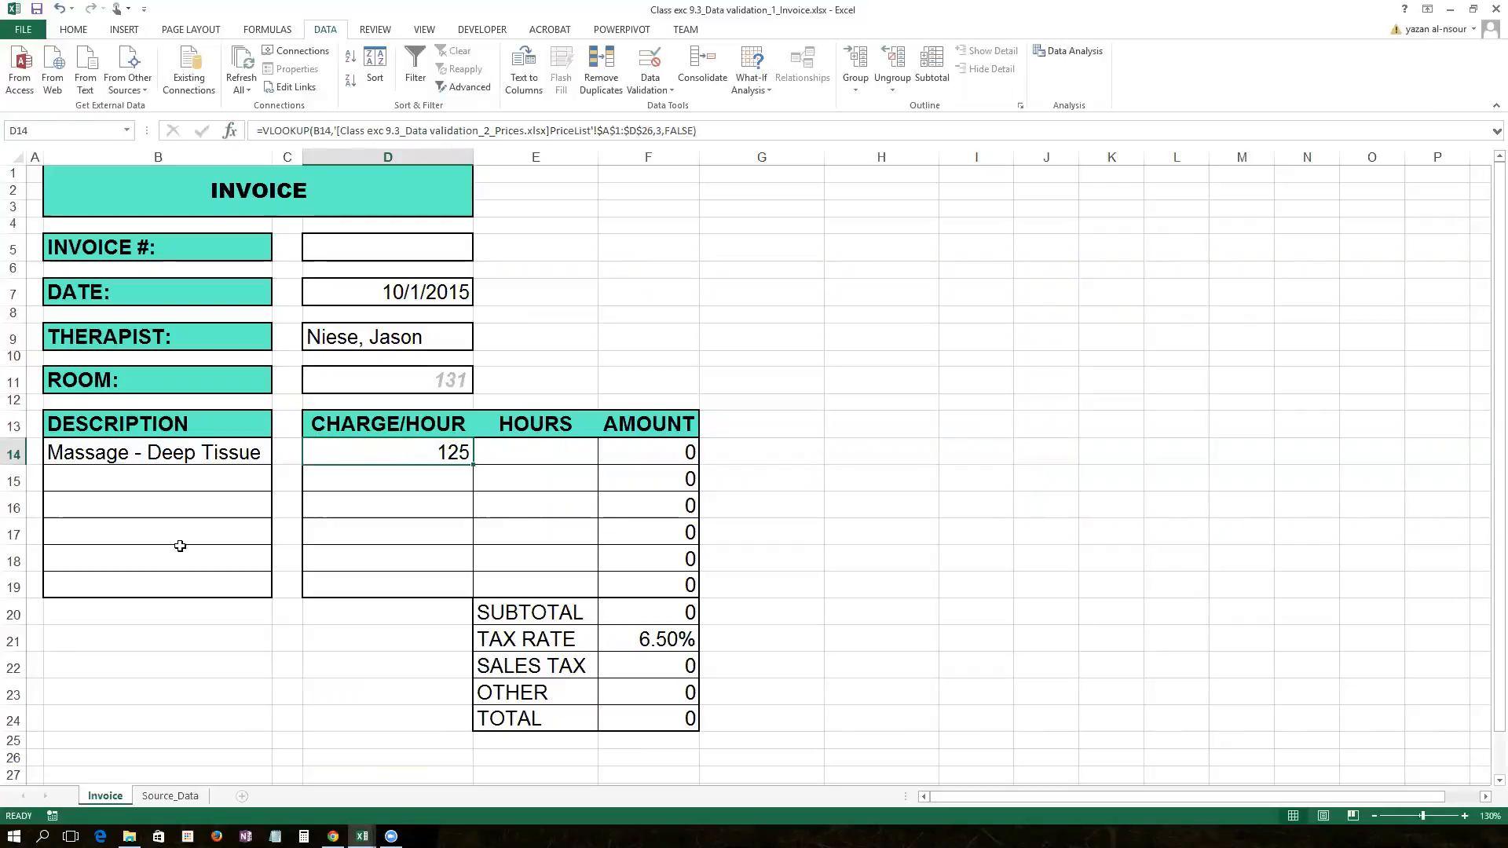
Step: Check the Massage - Deep Tissue price row in the Prices workbook
click(362, 837)
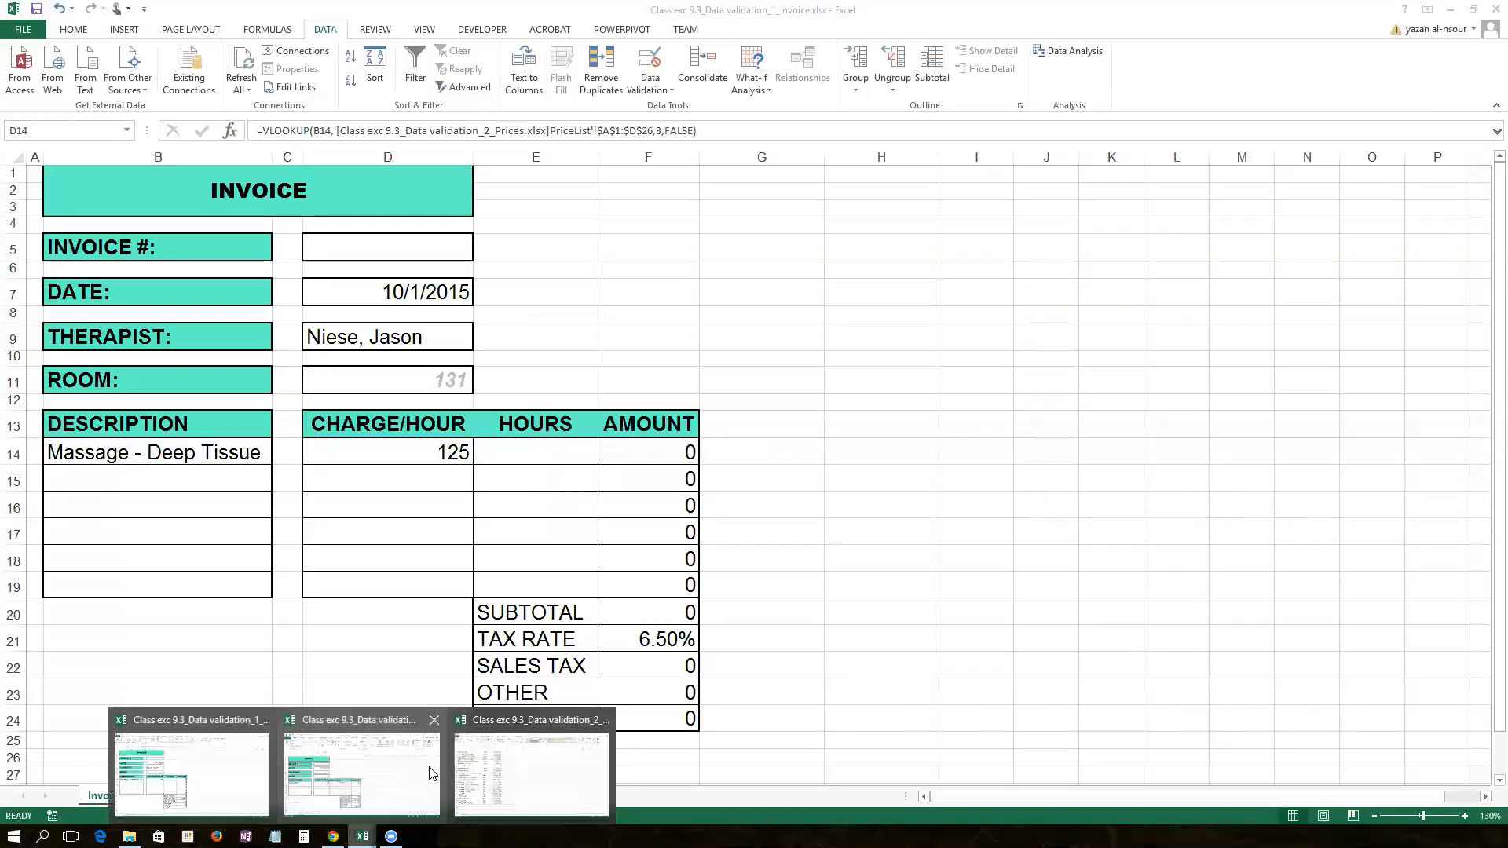
click(500, 767)
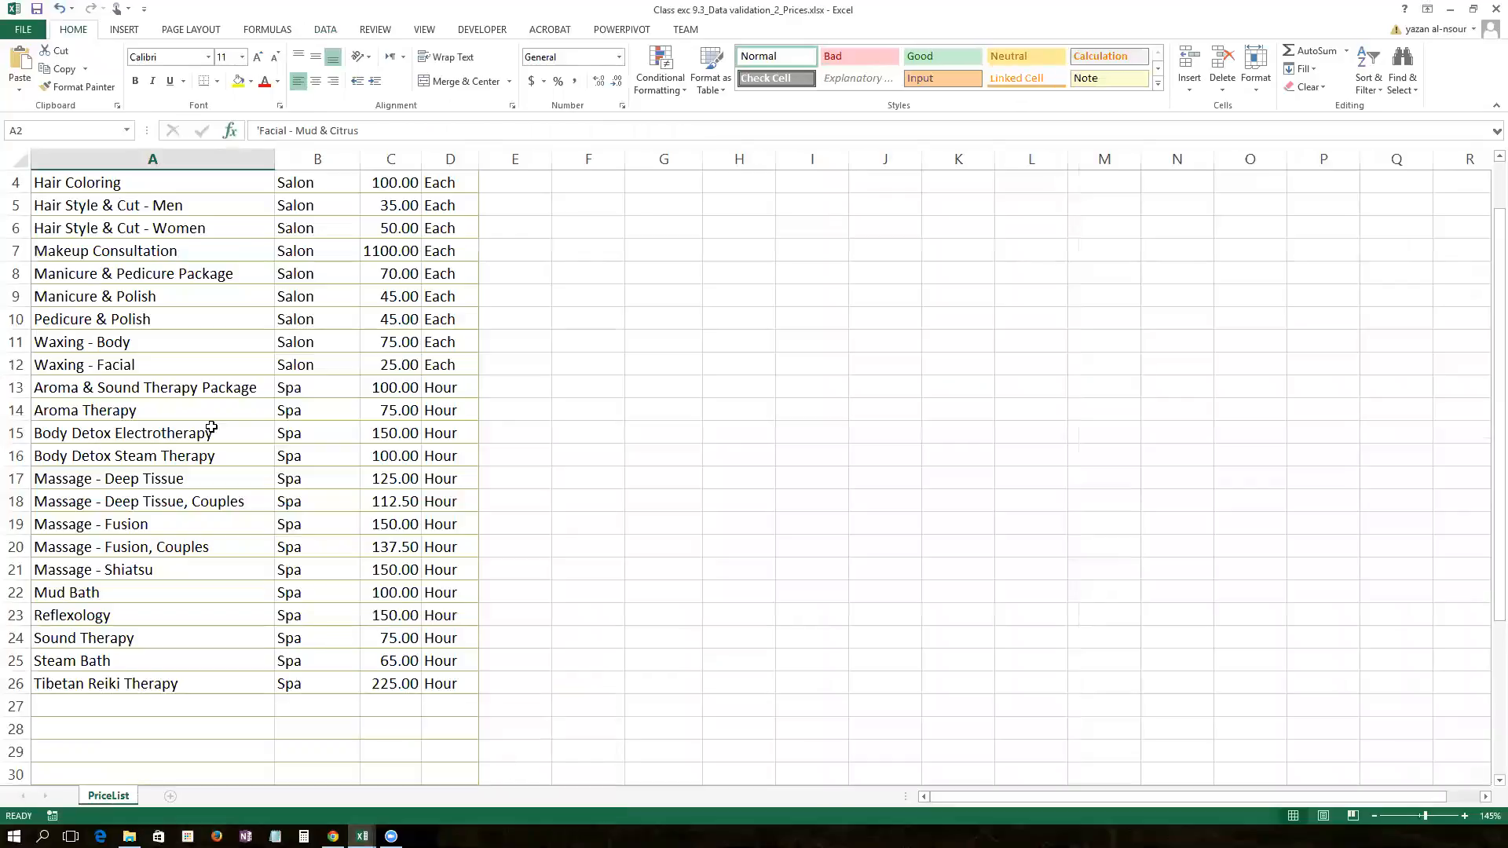
drag(91, 483, 381, 479)
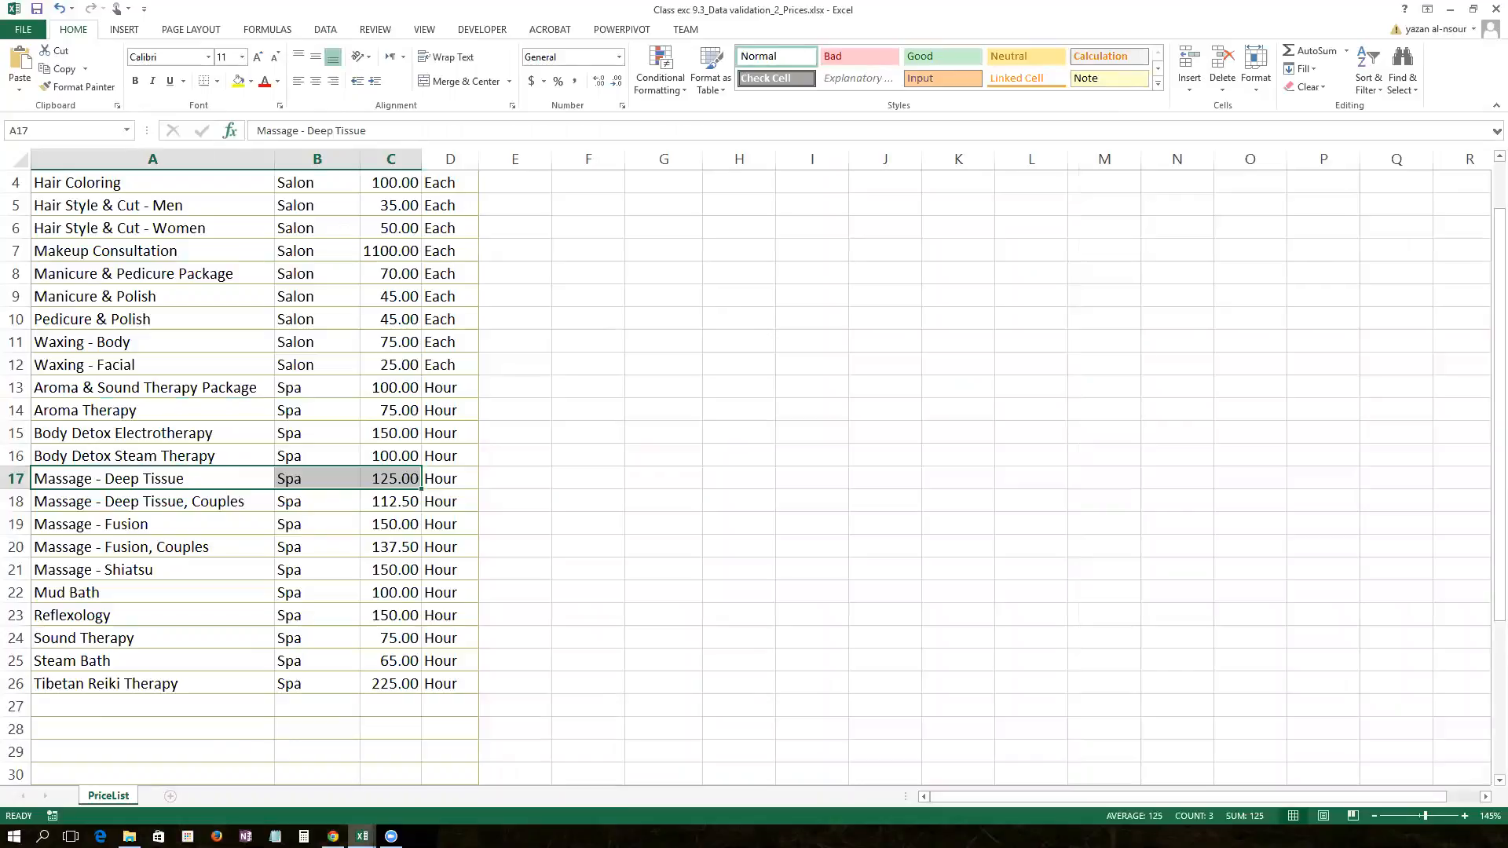
mouse_move(362, 836)
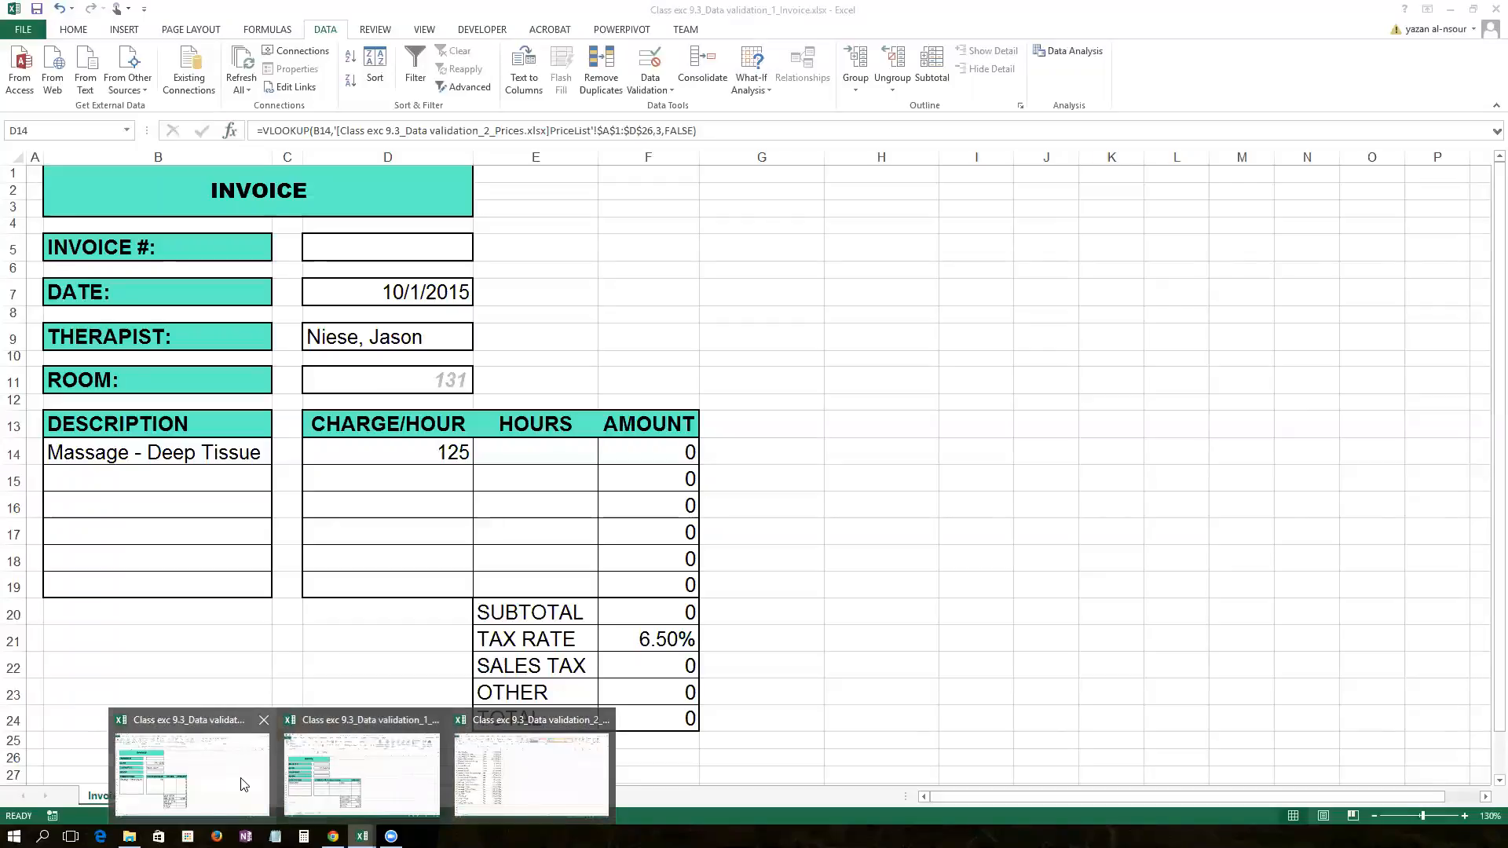
click(244, 784)
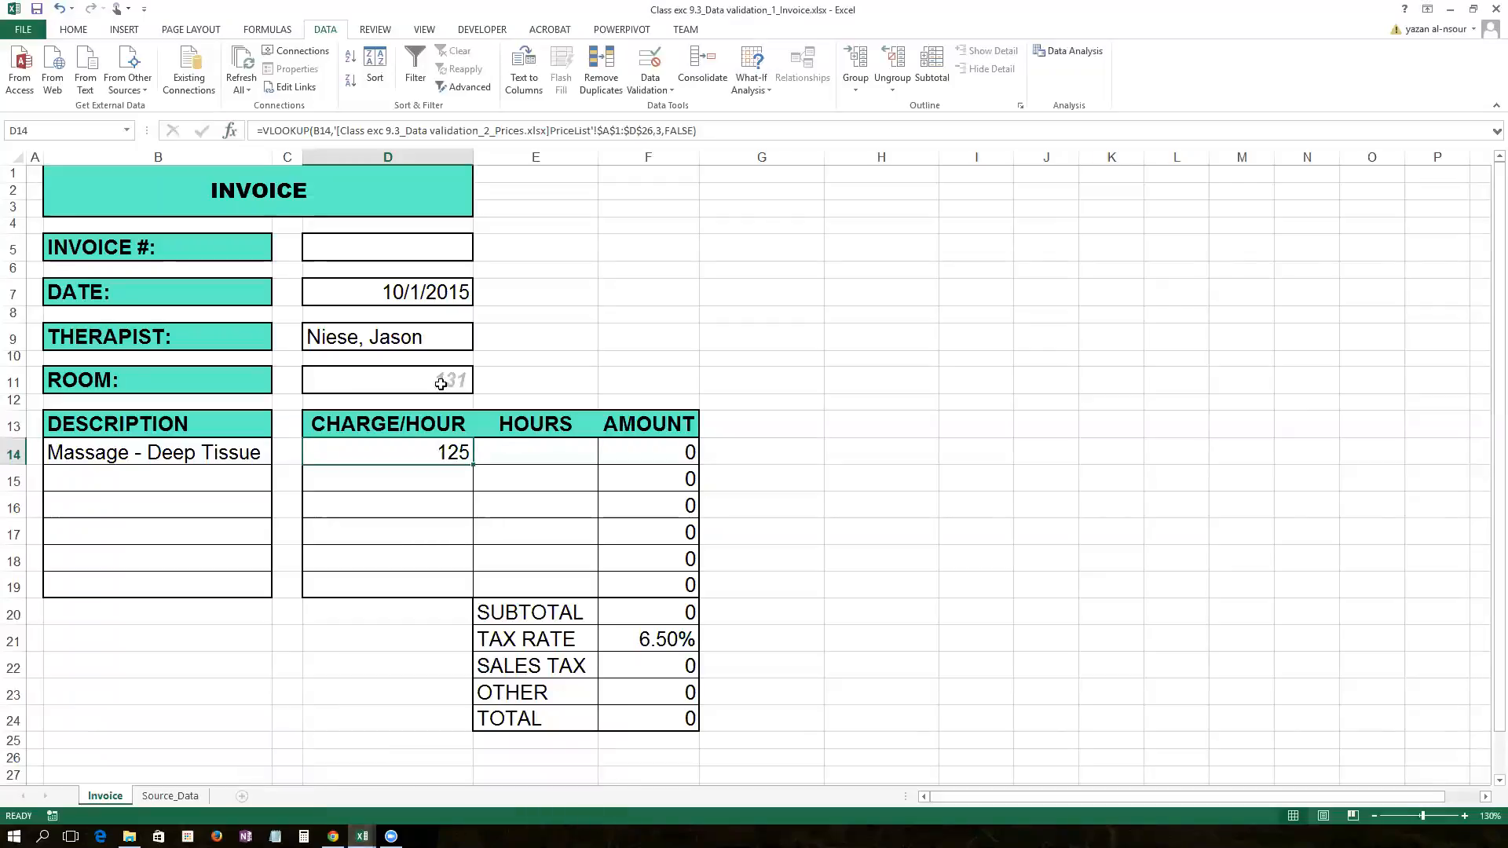
Step: Fill B14's description down to B19, undo the fill, and clear B14
click(193, 455)
drag(272, 465, 268, 594)
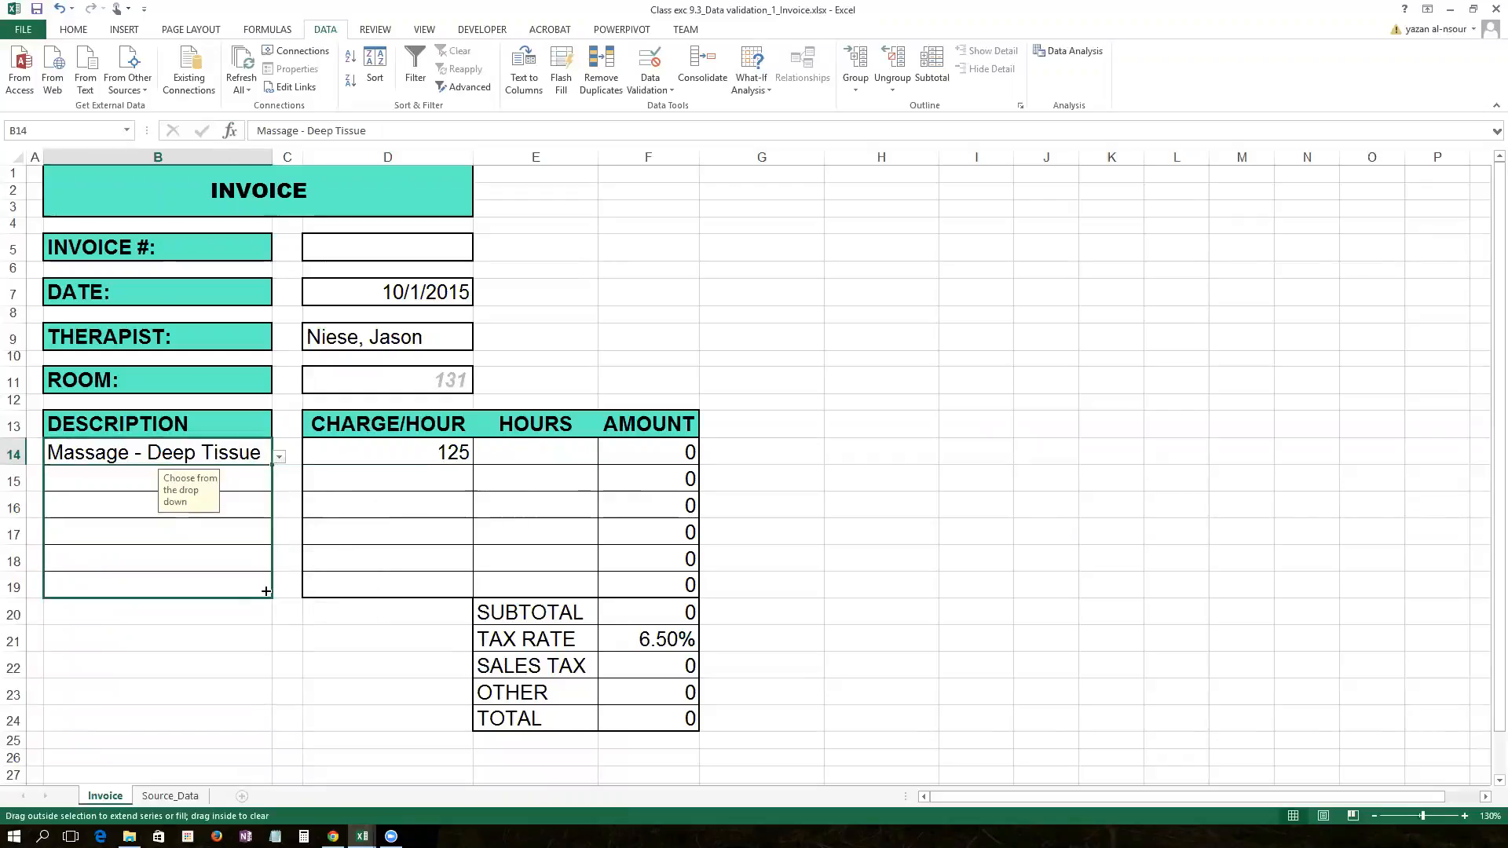
click(175, 468)
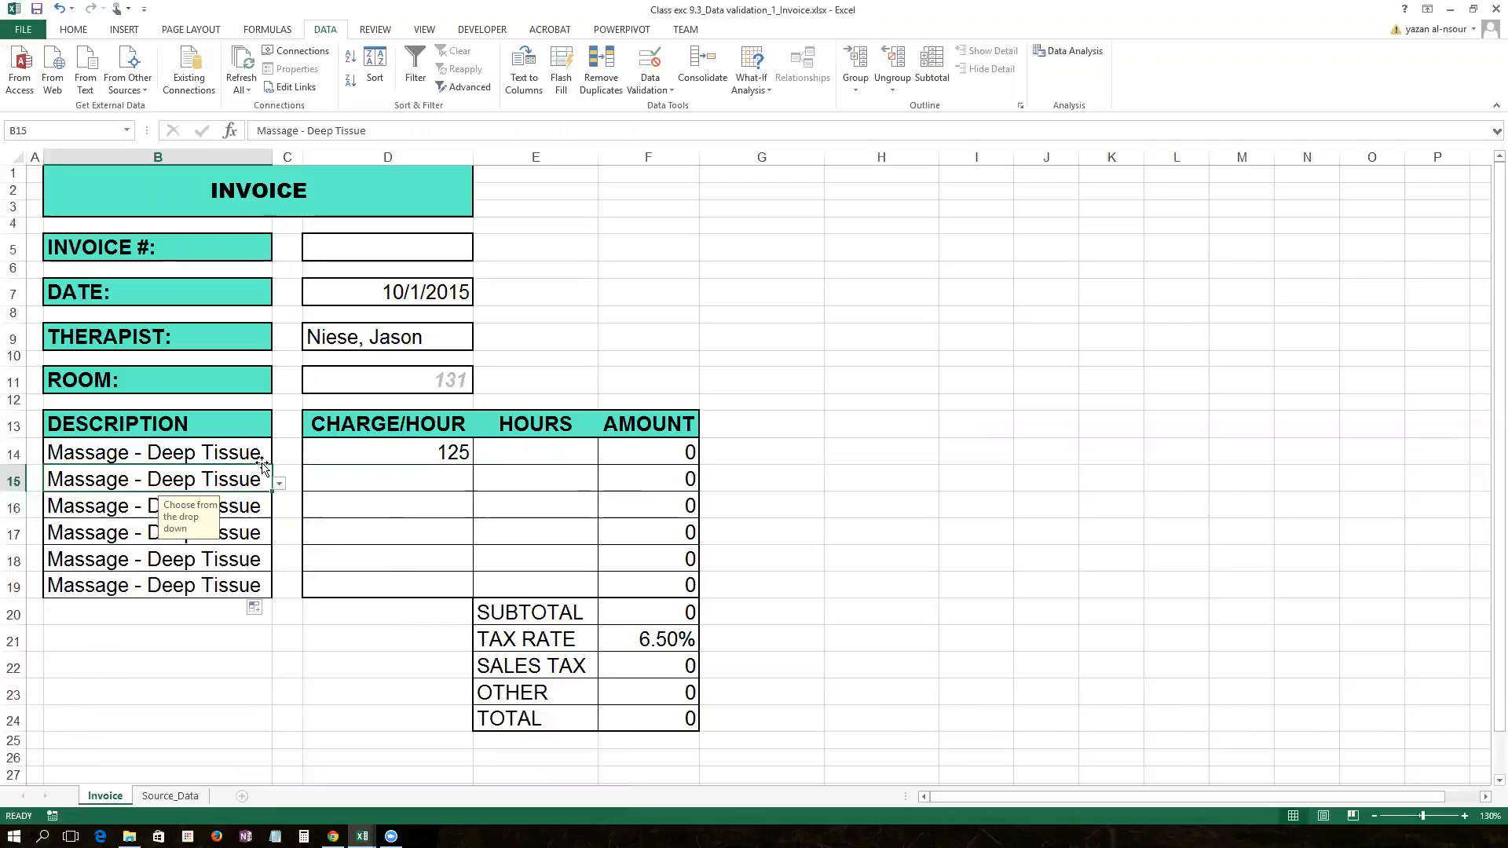
key(ctrl+z)
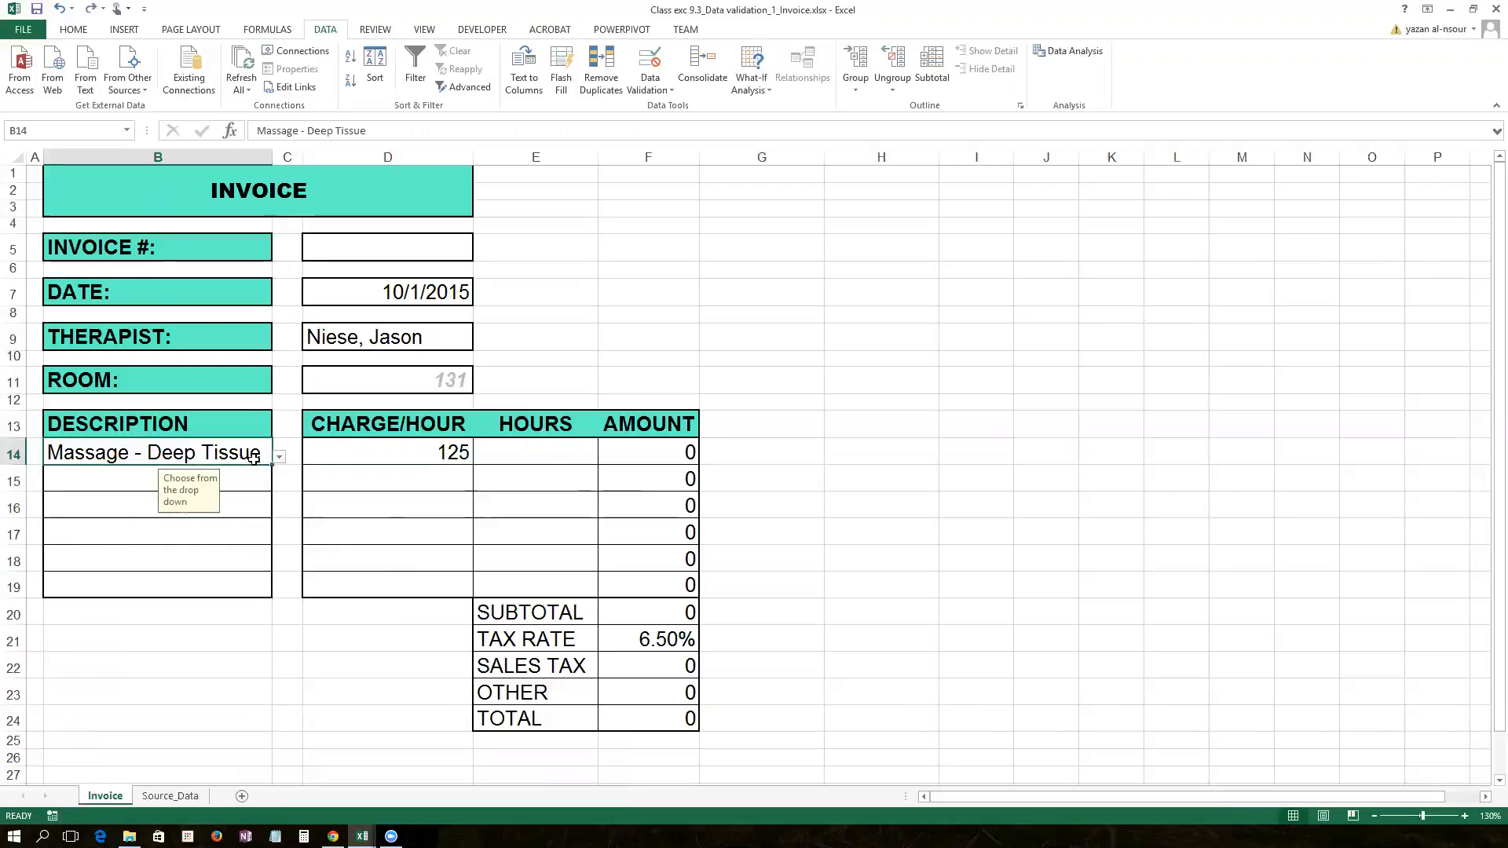
key(Delete)
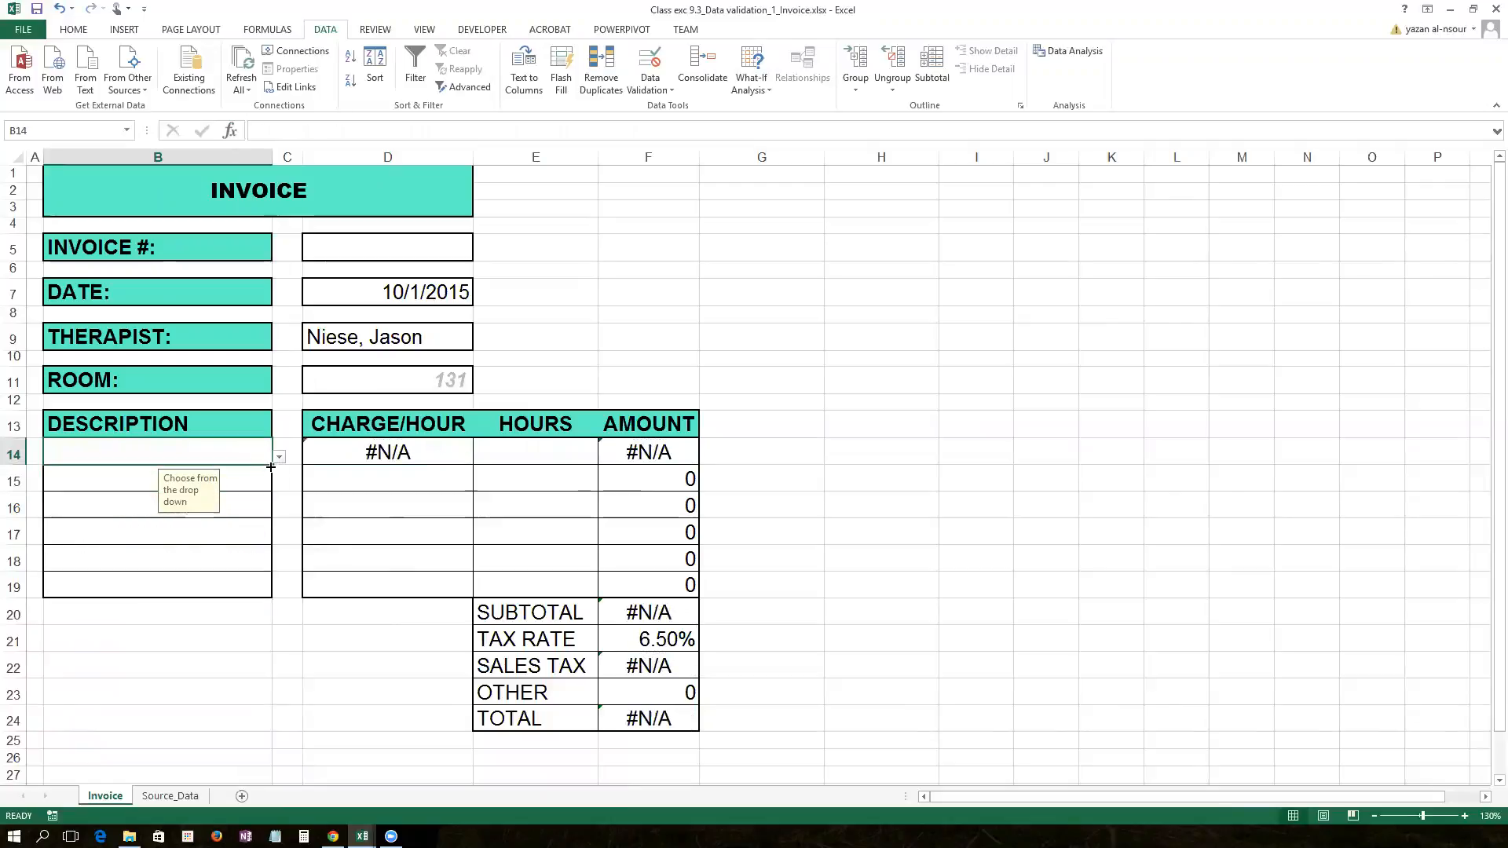
drag(271, 466, 270, 599)
click(250, 463)
click(279, 458)
key(Escape)
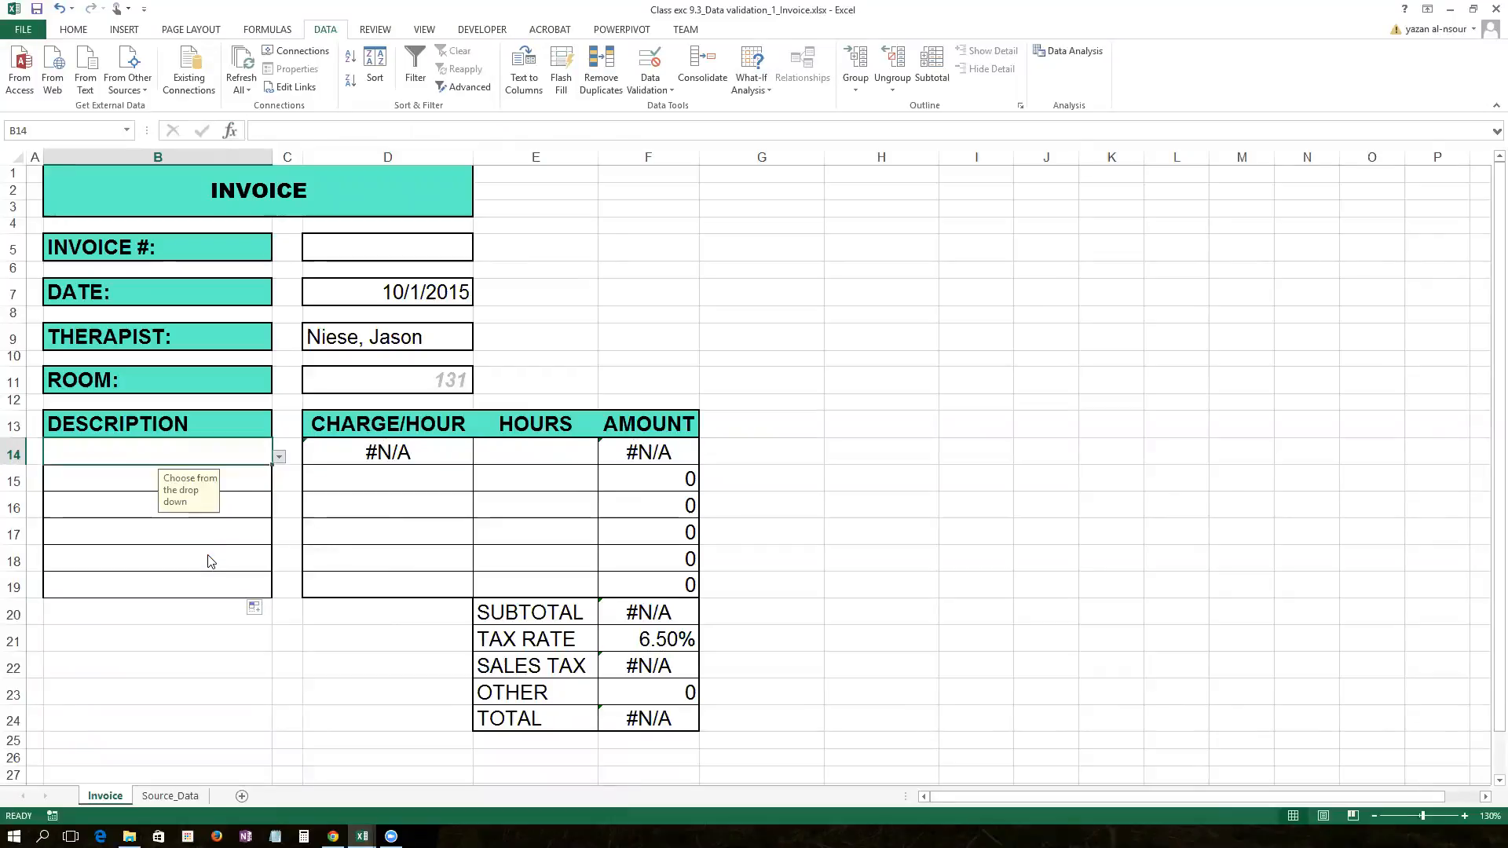
click(278, 456)
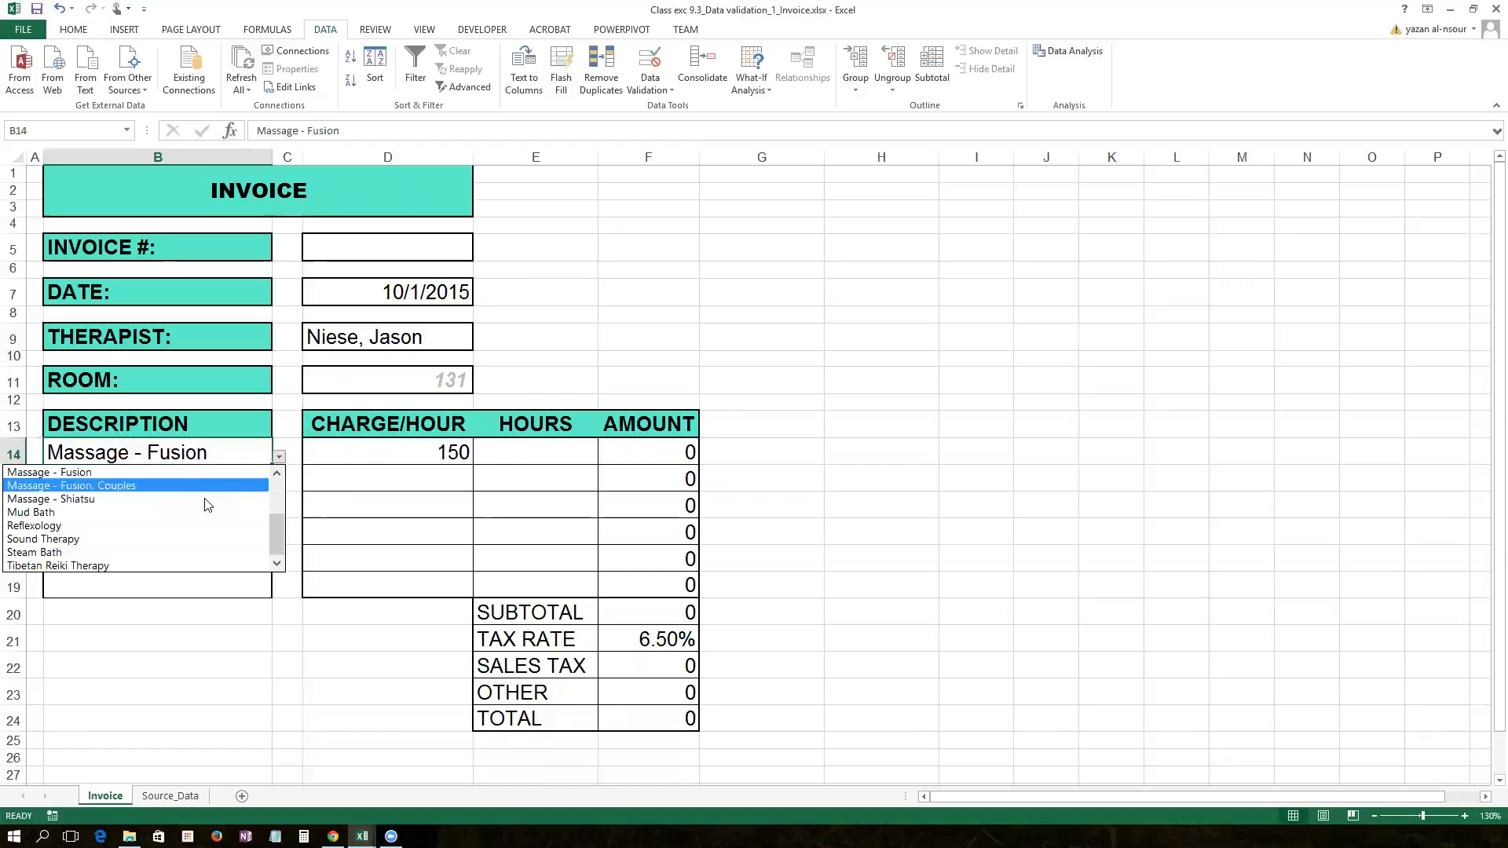
click(210, 540)
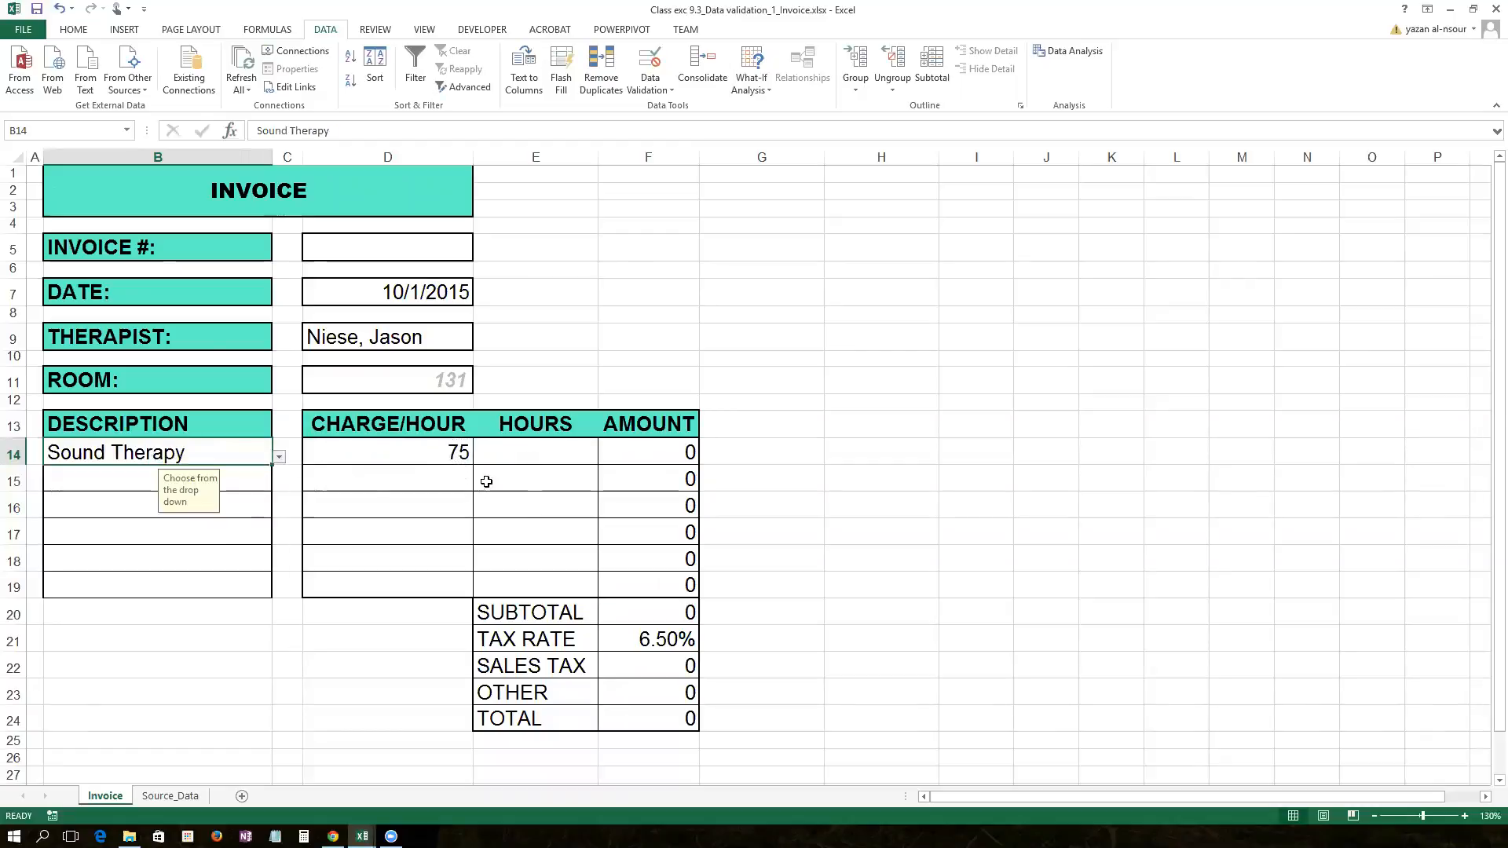
click(279, 457)
click(234, 444)
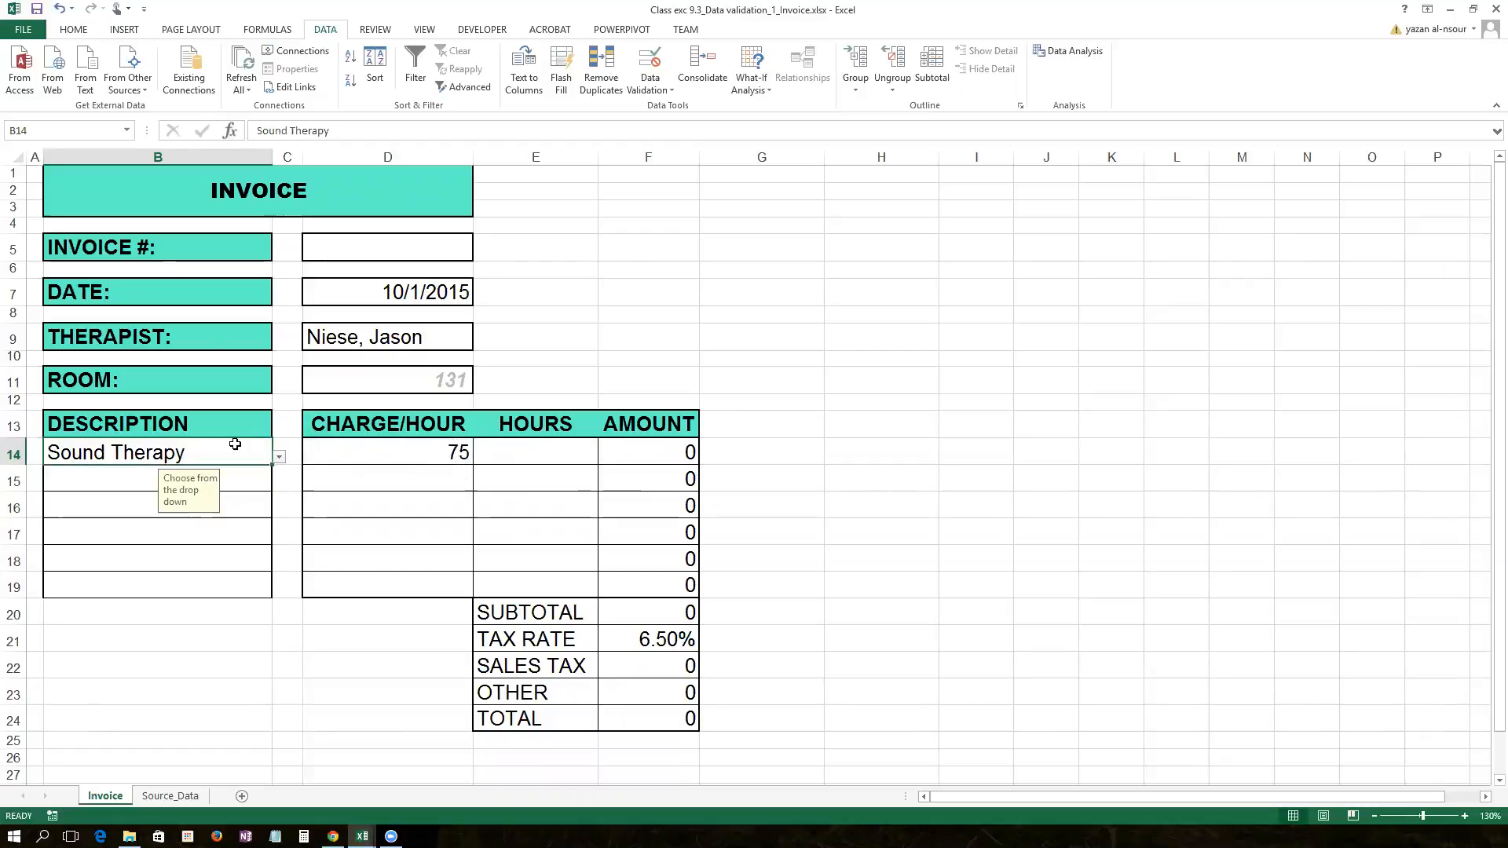
key(Delete)
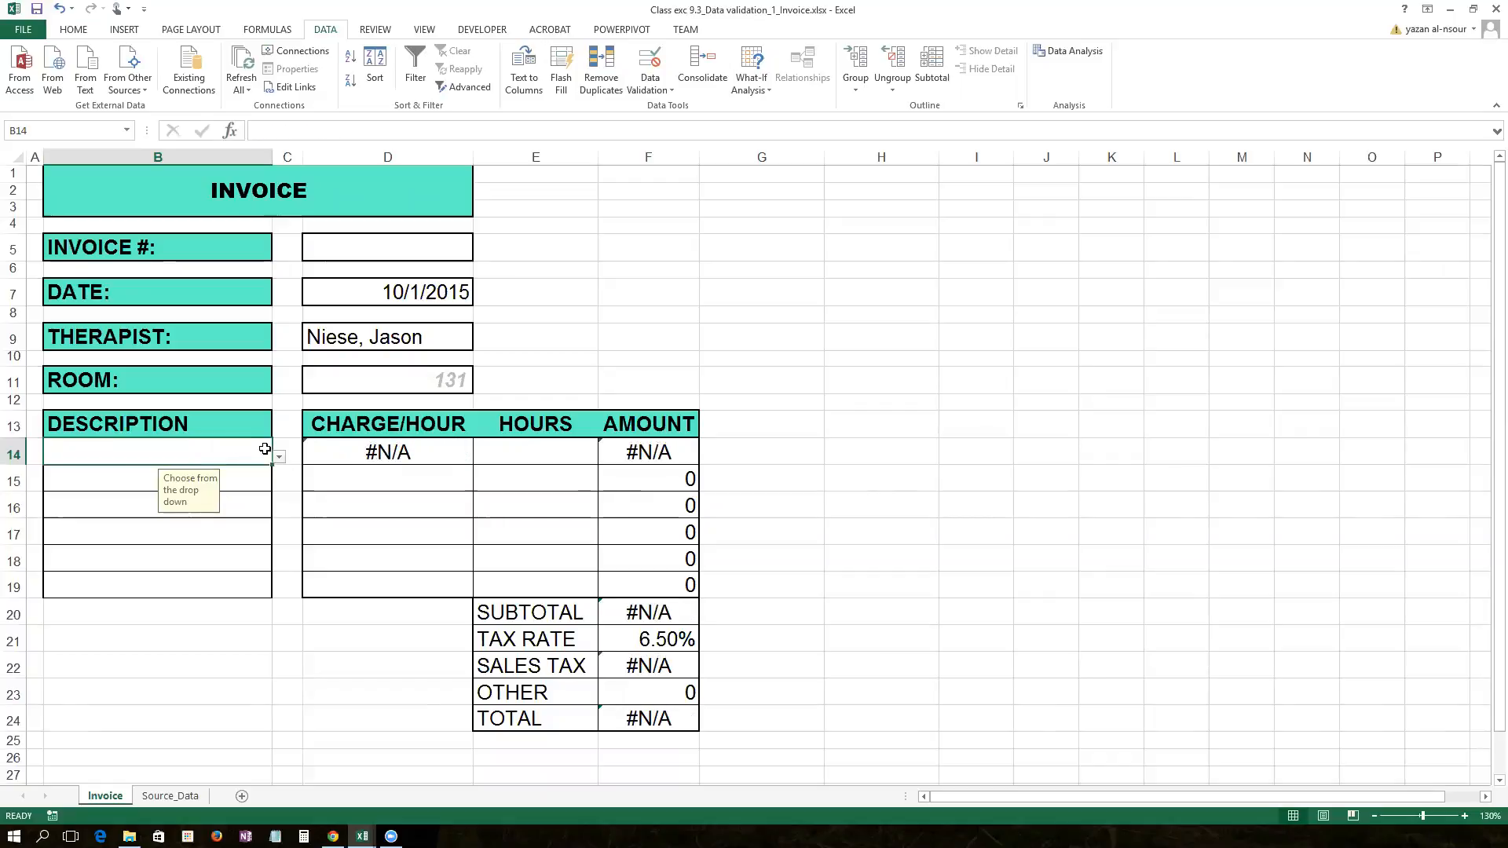
click(311, 453)
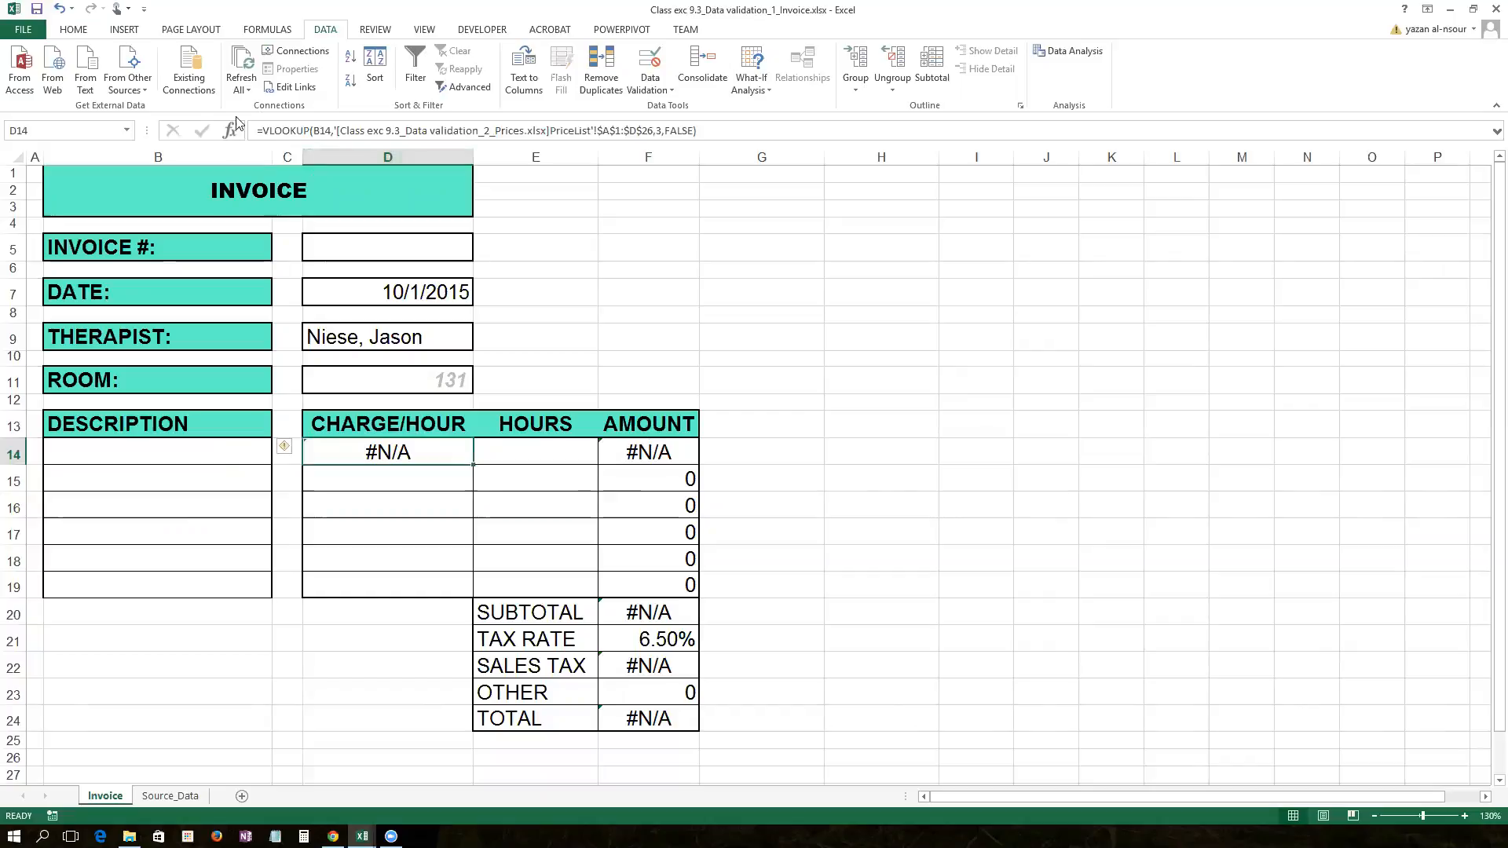
Step: Wrap D14's VLOOKUP in IFERROR(...,"") so an empty description shows a blank charge
click(276, 128)
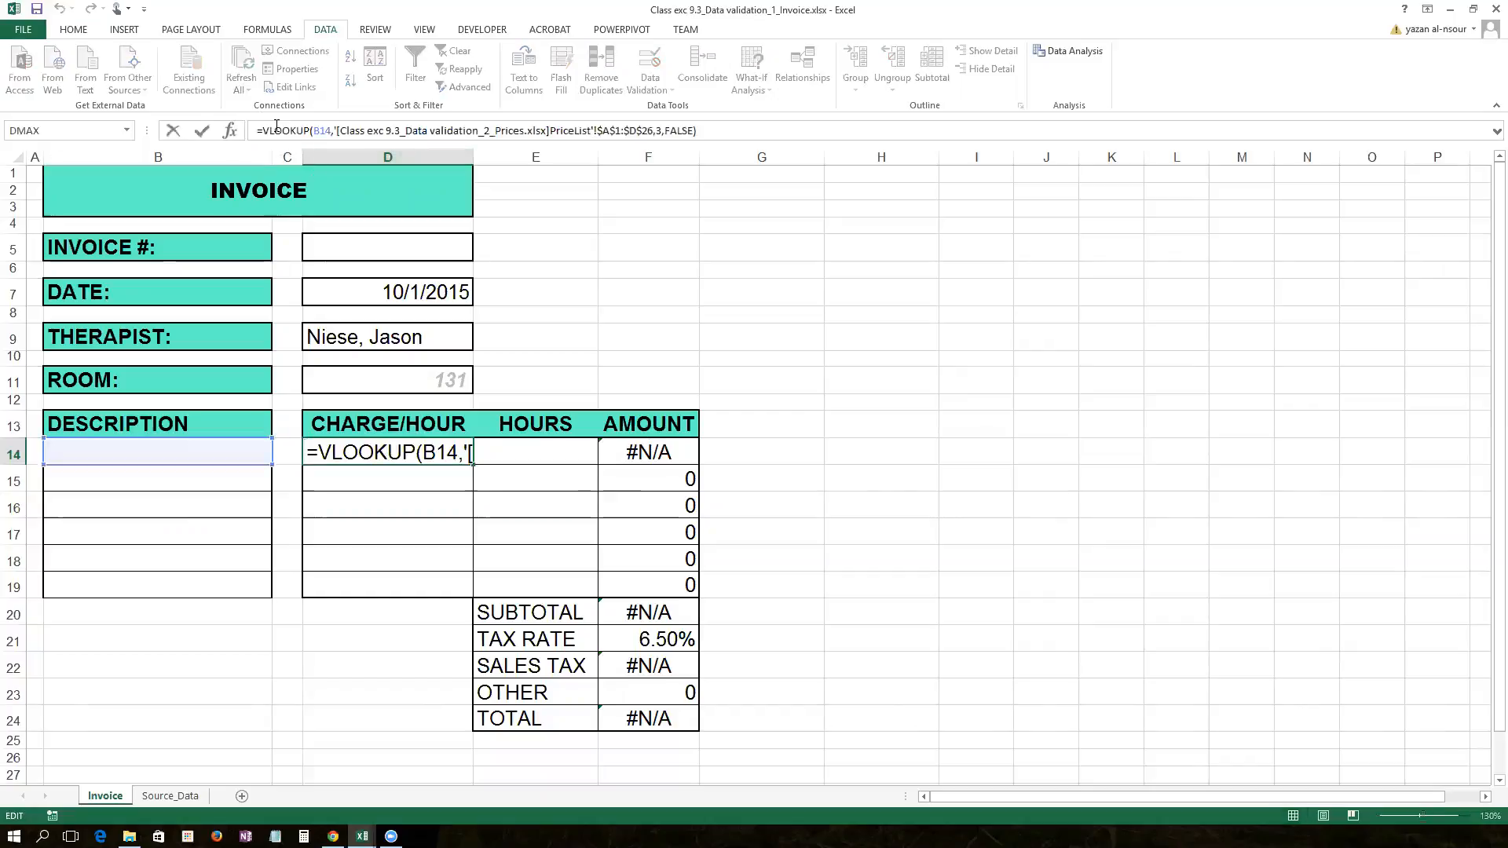
text(IFERROR()
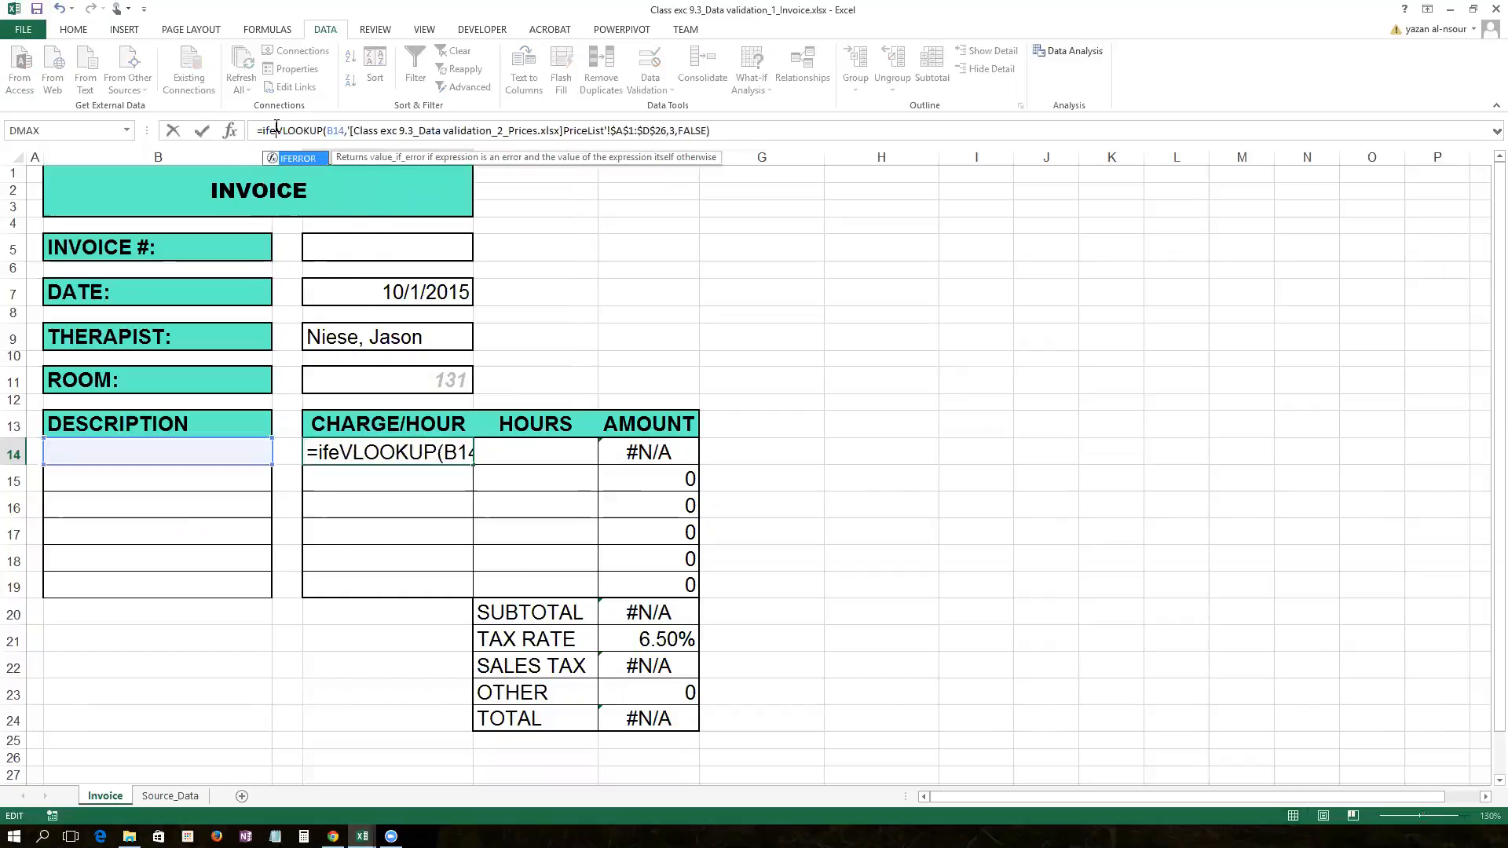
key(End)
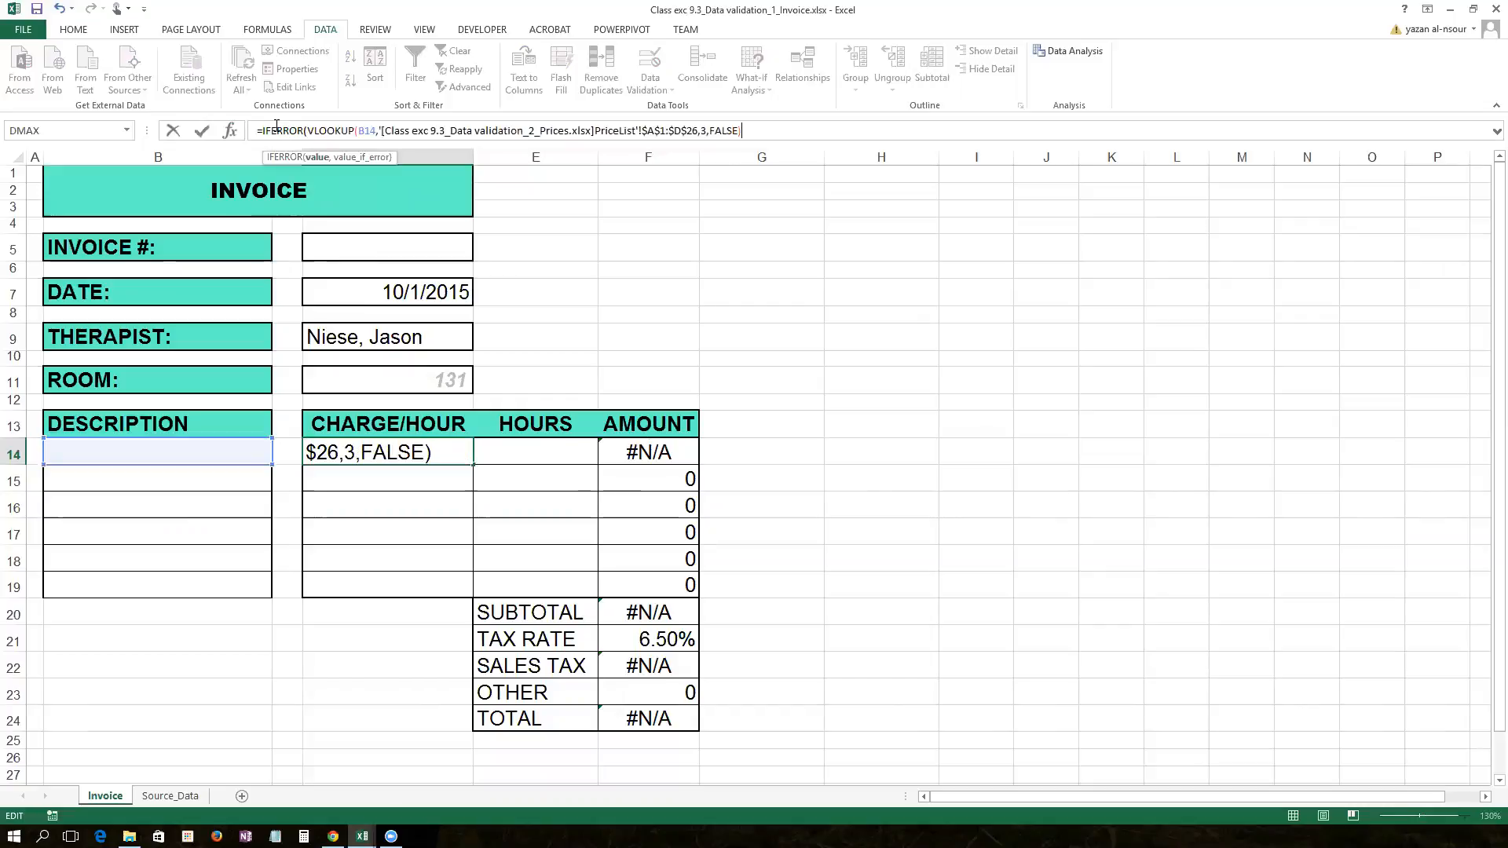
text(,)
key(Return)
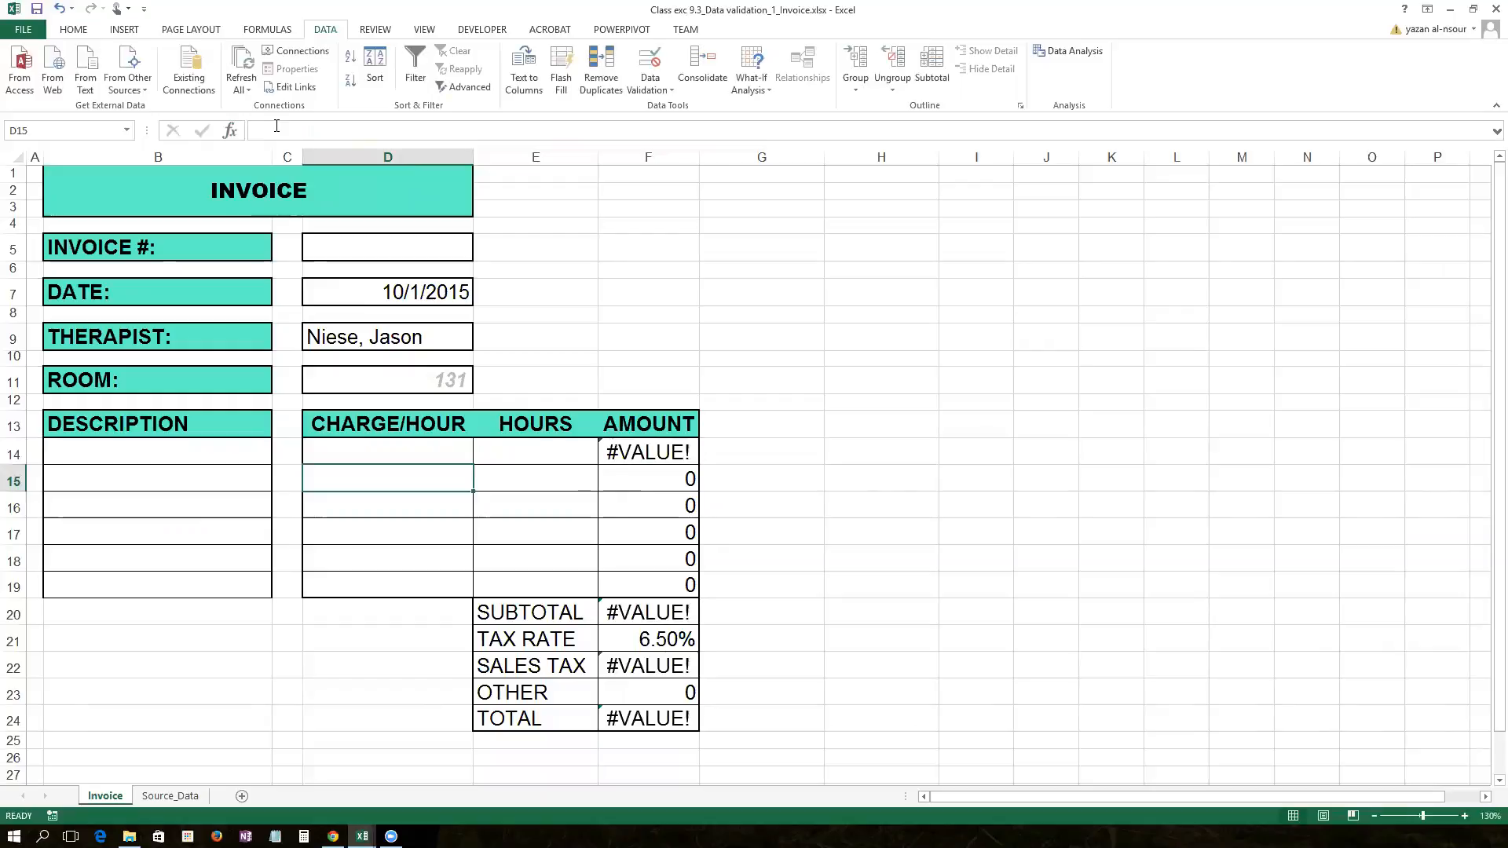
Step: Set B14 to Sound Therapy and copy D14's charge formula down to D19
click(364, 451)
click(256, 451)
click(279, 456)
click(195, 549)
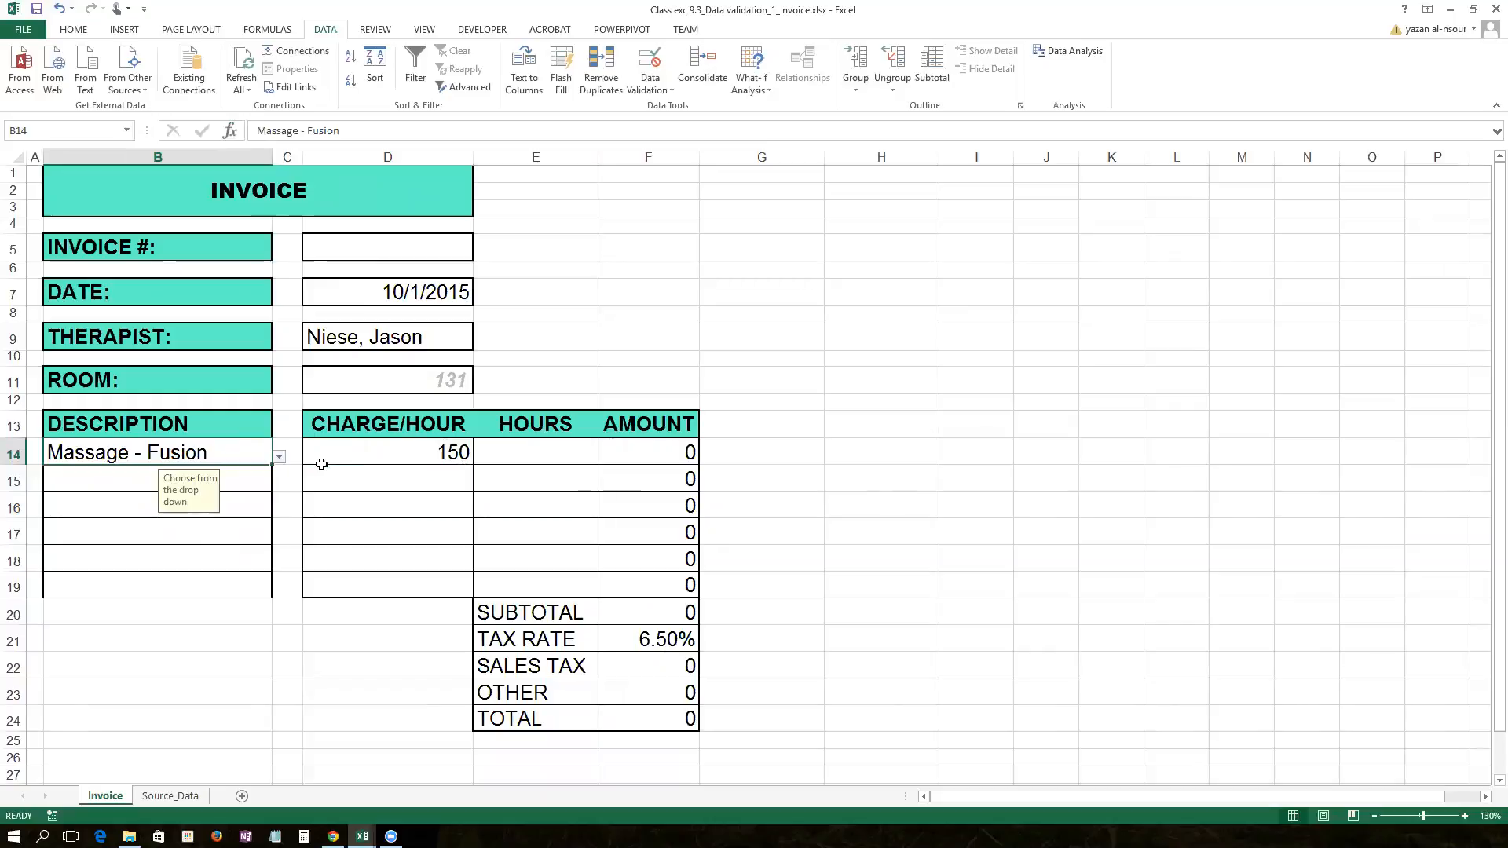
click(279, 457)
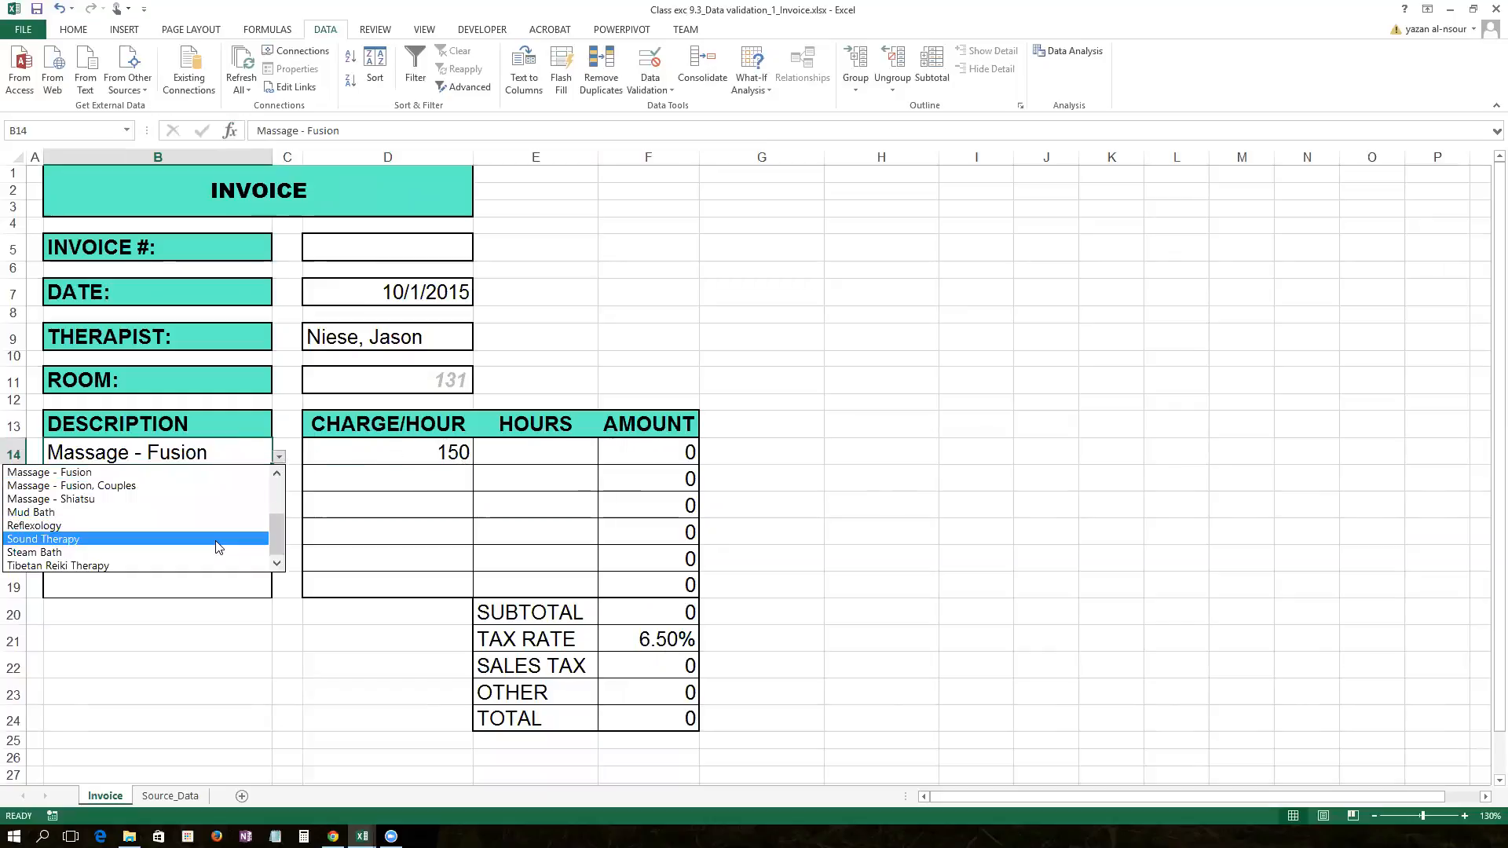
click(215, 542)
click(409, 452)
drag(473, 465, 473, 593)
click(425, 478)
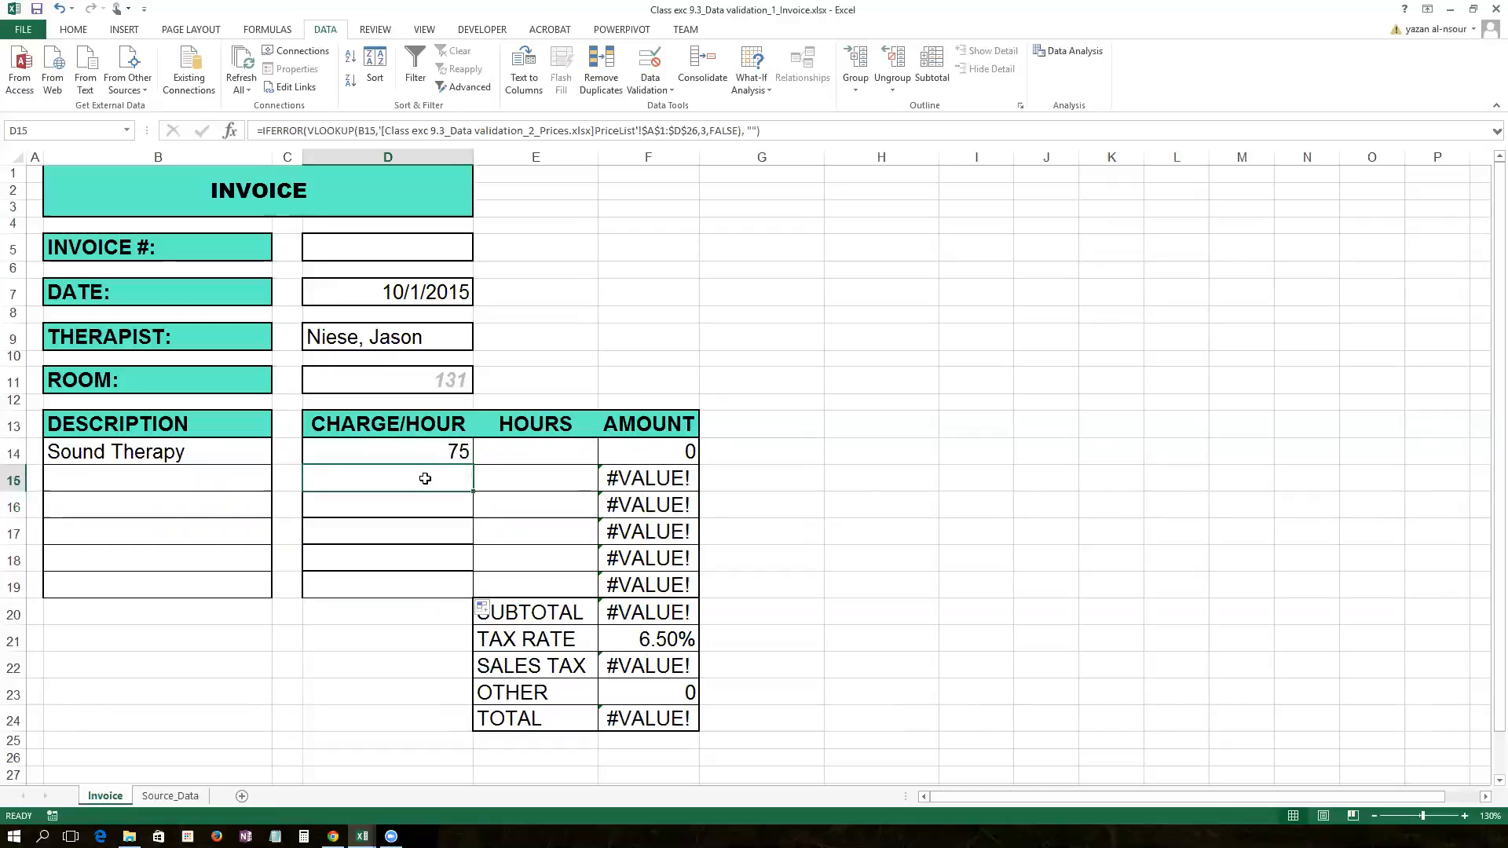
Step: Set B15 to Massage - Deep Tissue, Couples, autofit column B, and set B16 to Sound Therapy
click(206, 480)
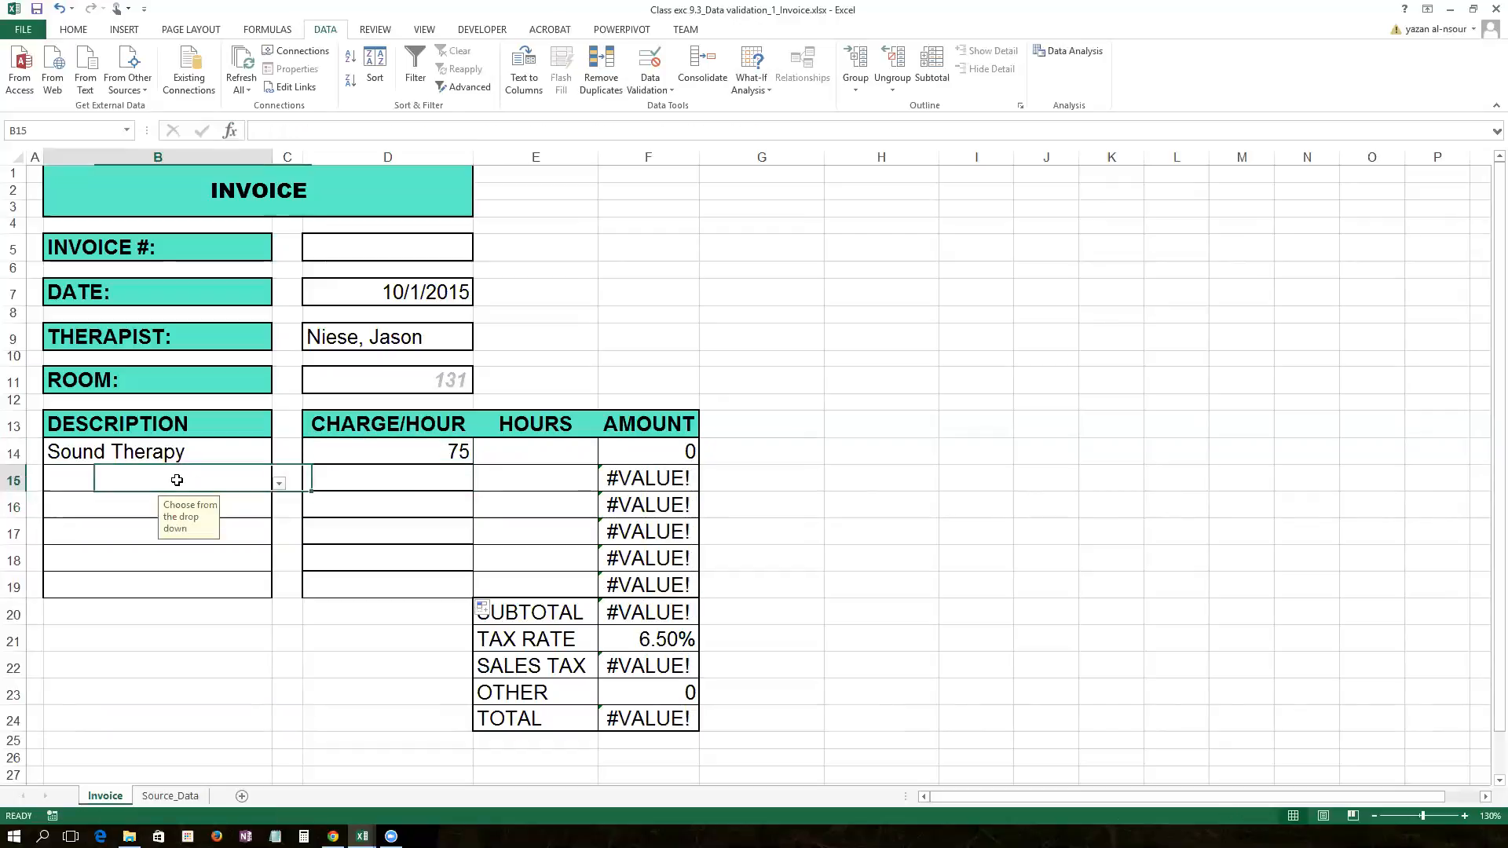
click(280, 483)
click(239, 566)
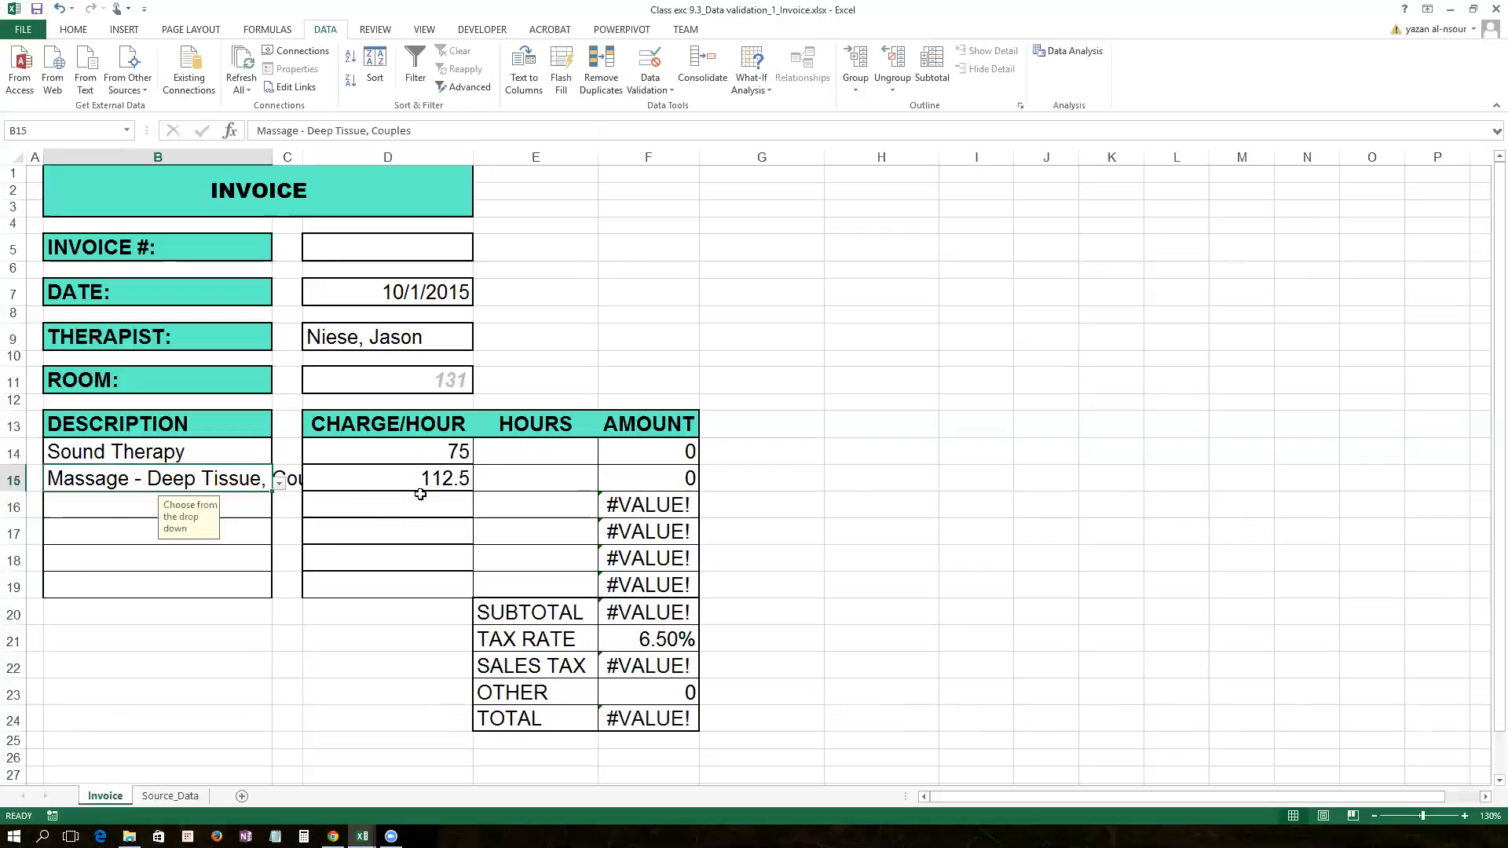
double_click(273, 157)
click(343, 501)
click(367, 510)
click(340, 586)
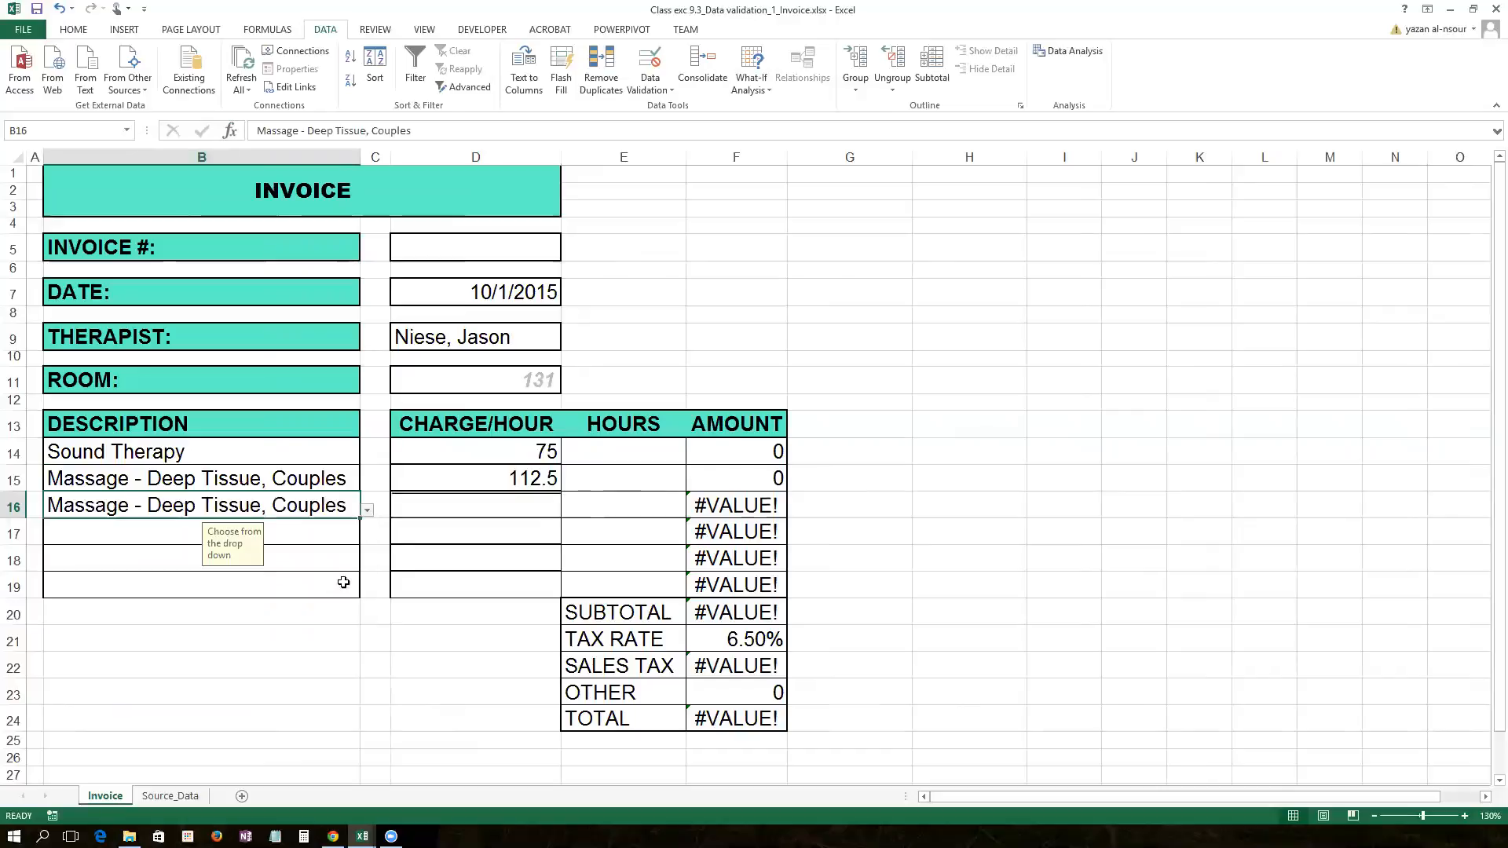
click(367, 510)
click(317, 597)
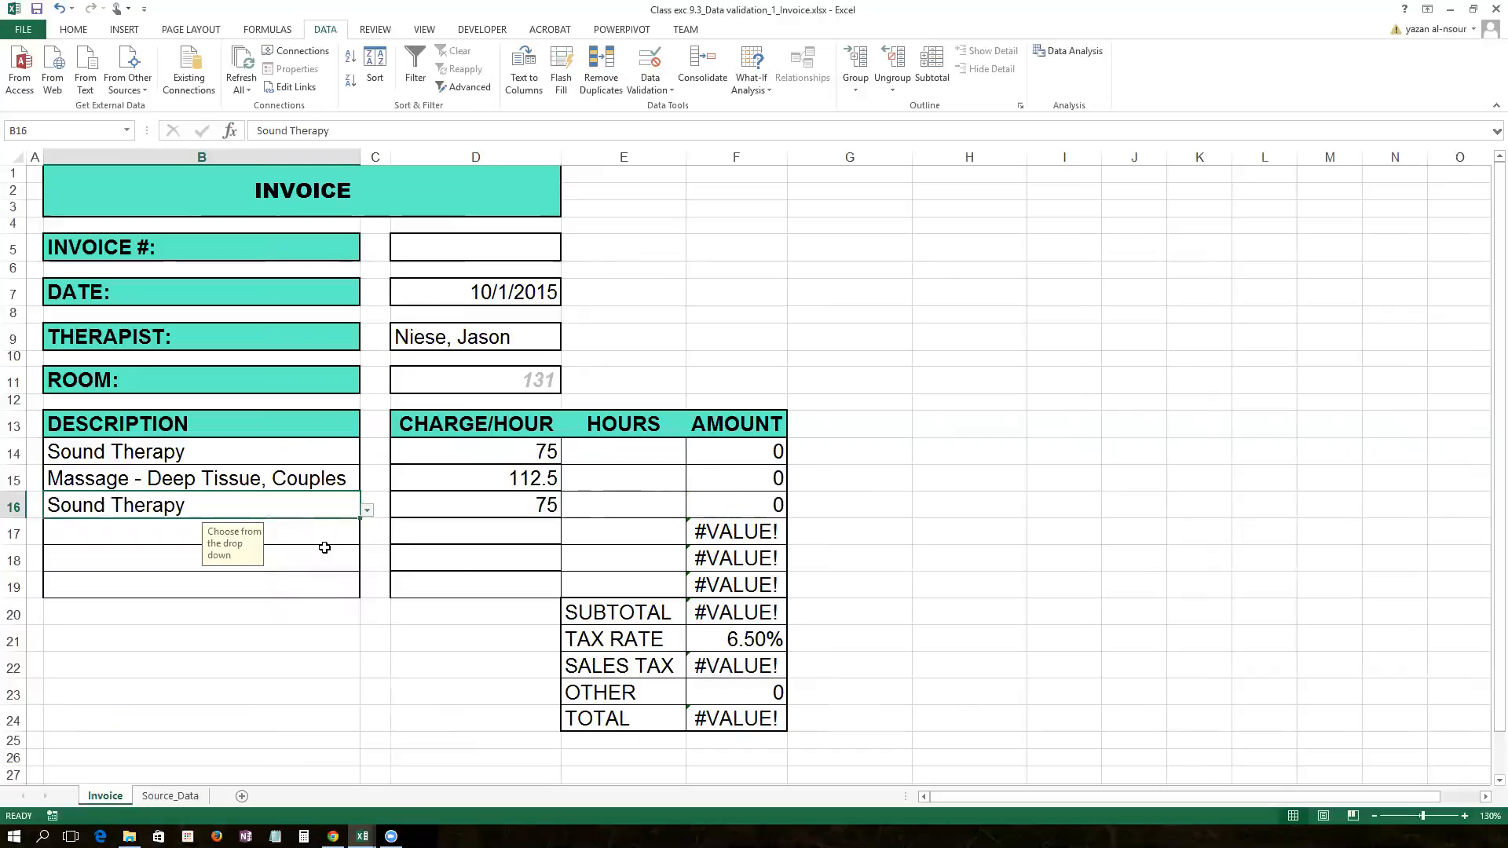
Step: Set B17 to Steam Bath and B18 to Mud Bath from their drop-downs
click(345, 532)
click(364, 533)
click(354, 533)
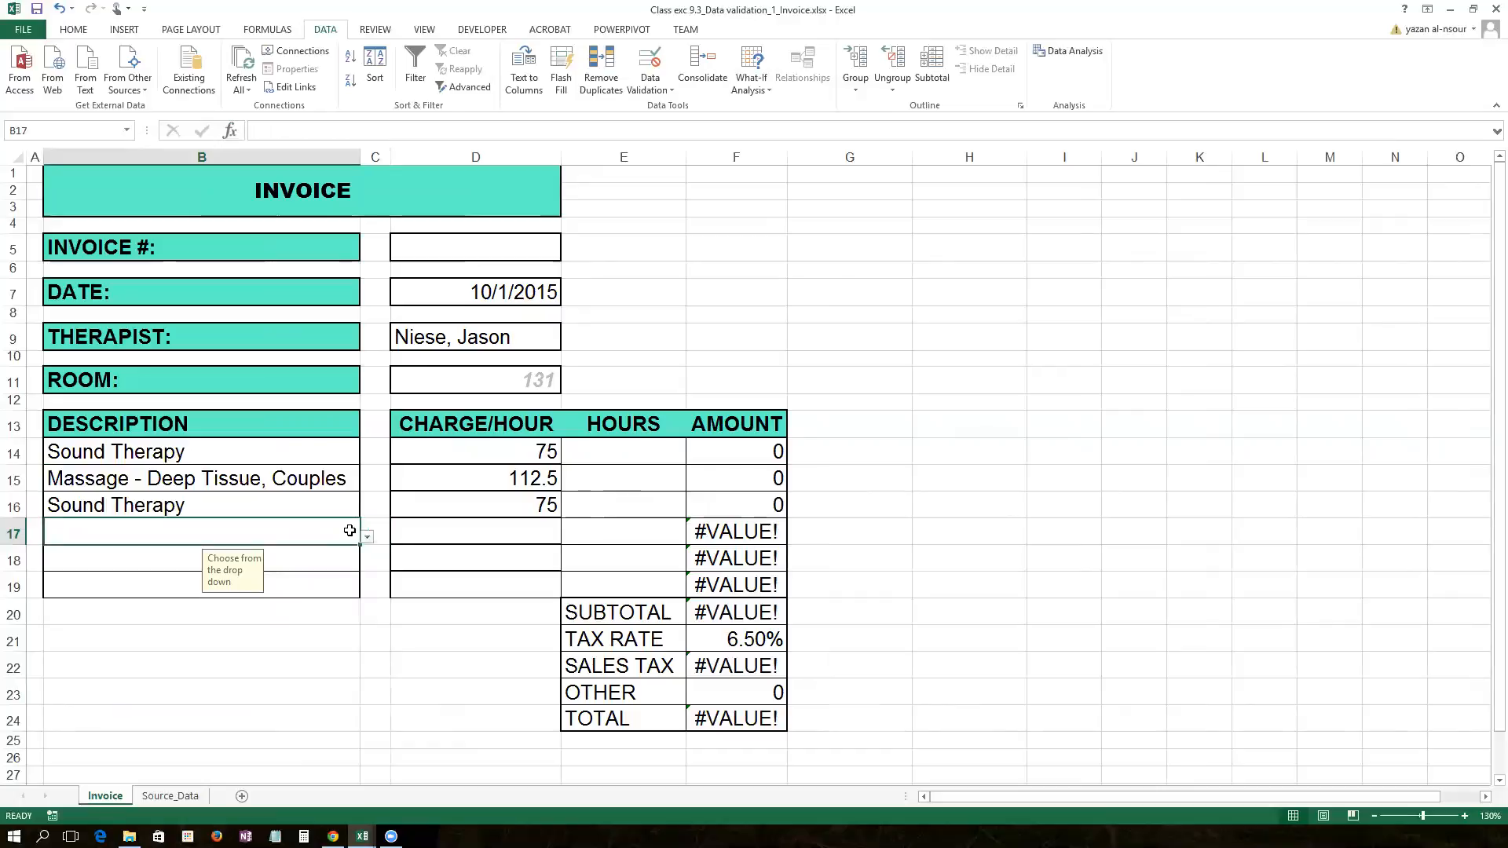
click(367, 537)
scroll(357, 626, down, 3)
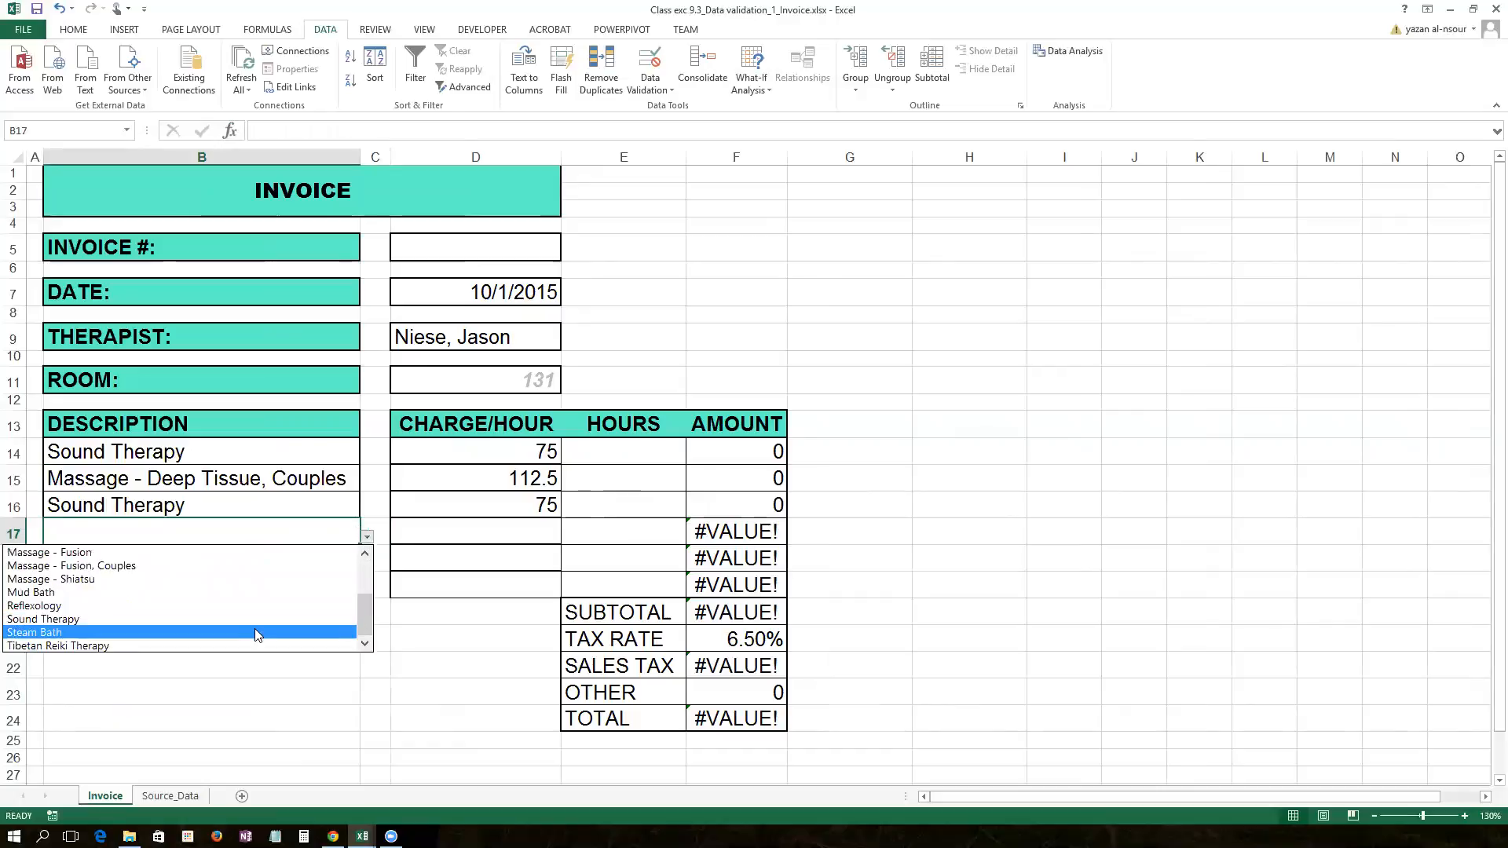
click(255, 632)
click(340, 569)
click(367, 563)
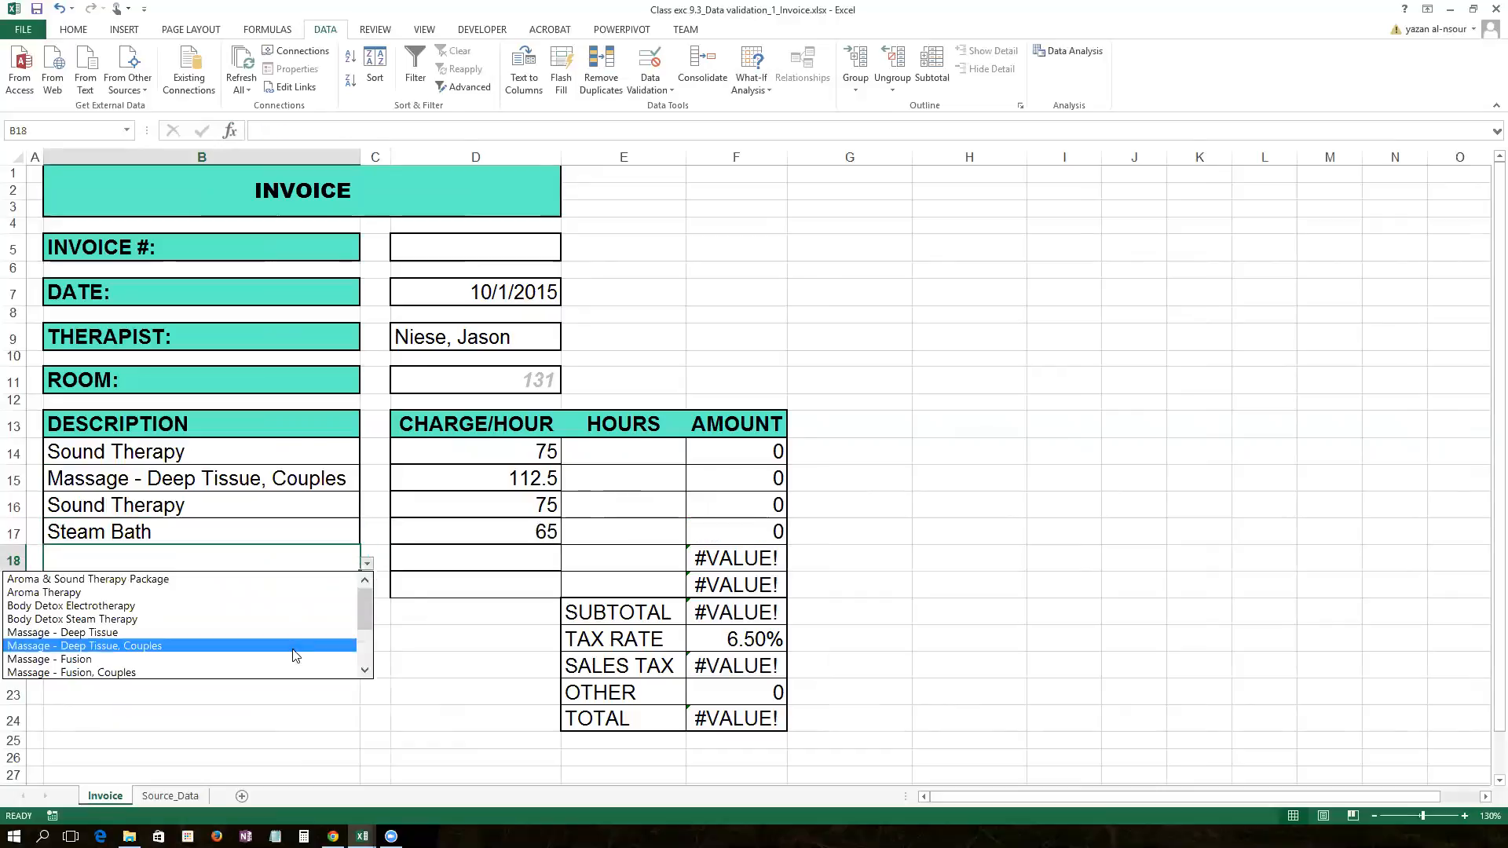
click(369, 673)
click(370, 673)
click(303, 659)
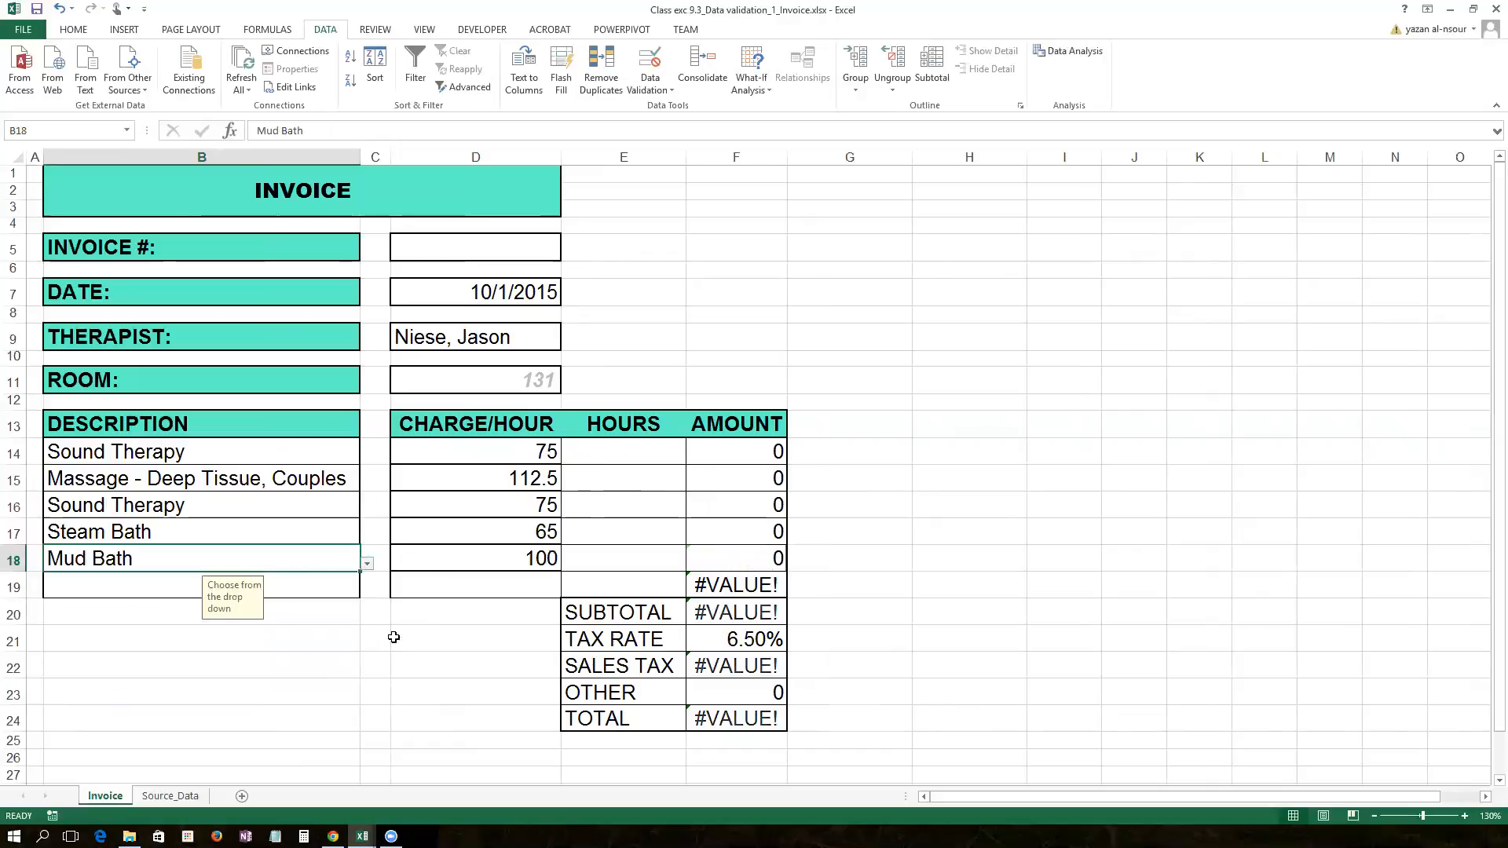
Step: Set B19 to Aroma & Sound Therapy Package, then select hours cells E14:E19
click(338, 585)
click(367, 589)
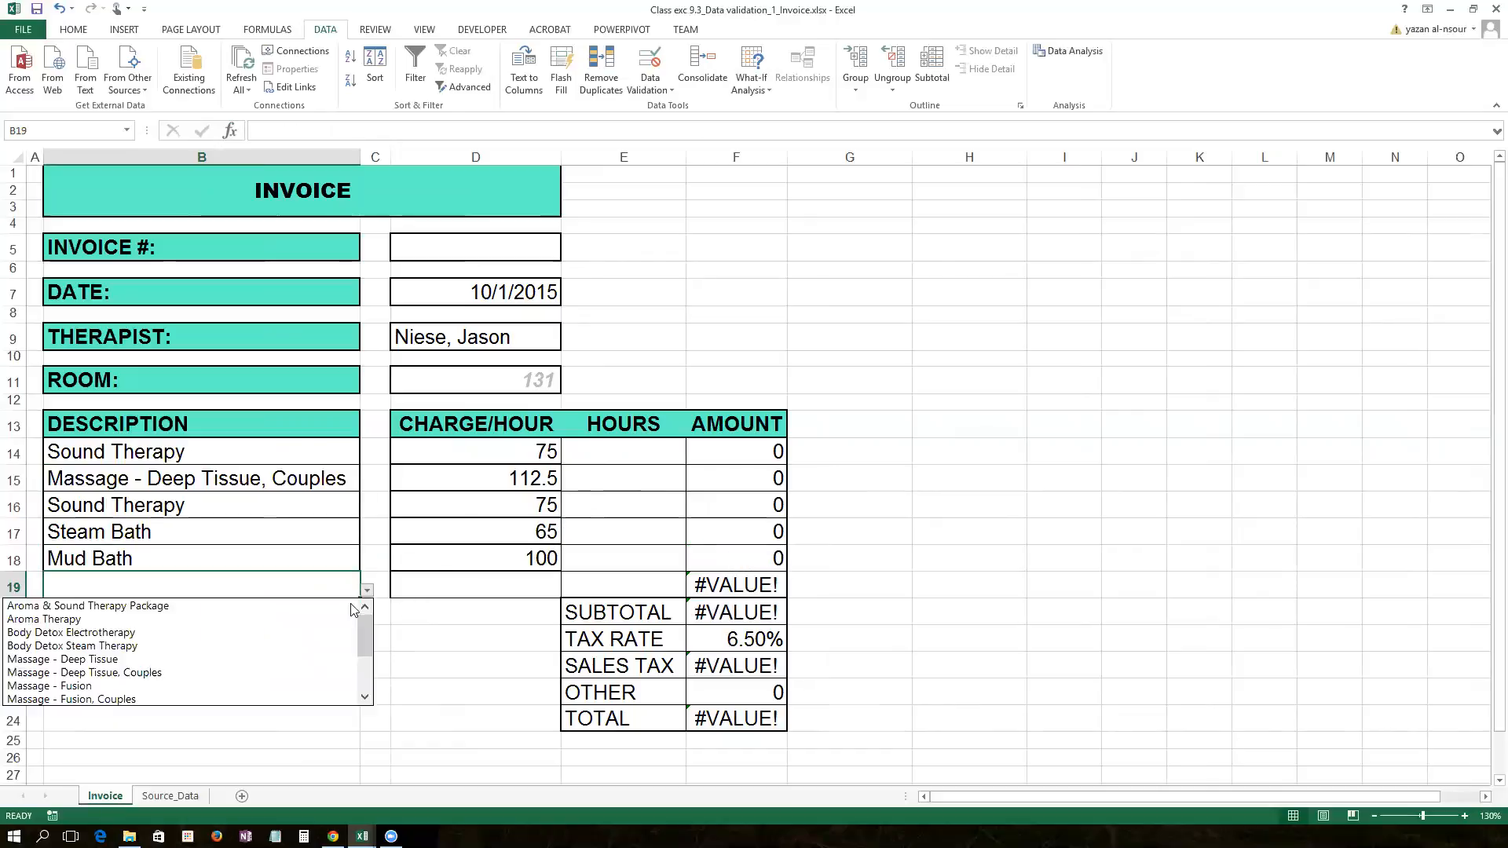
drag(363, 643, 365, 676)
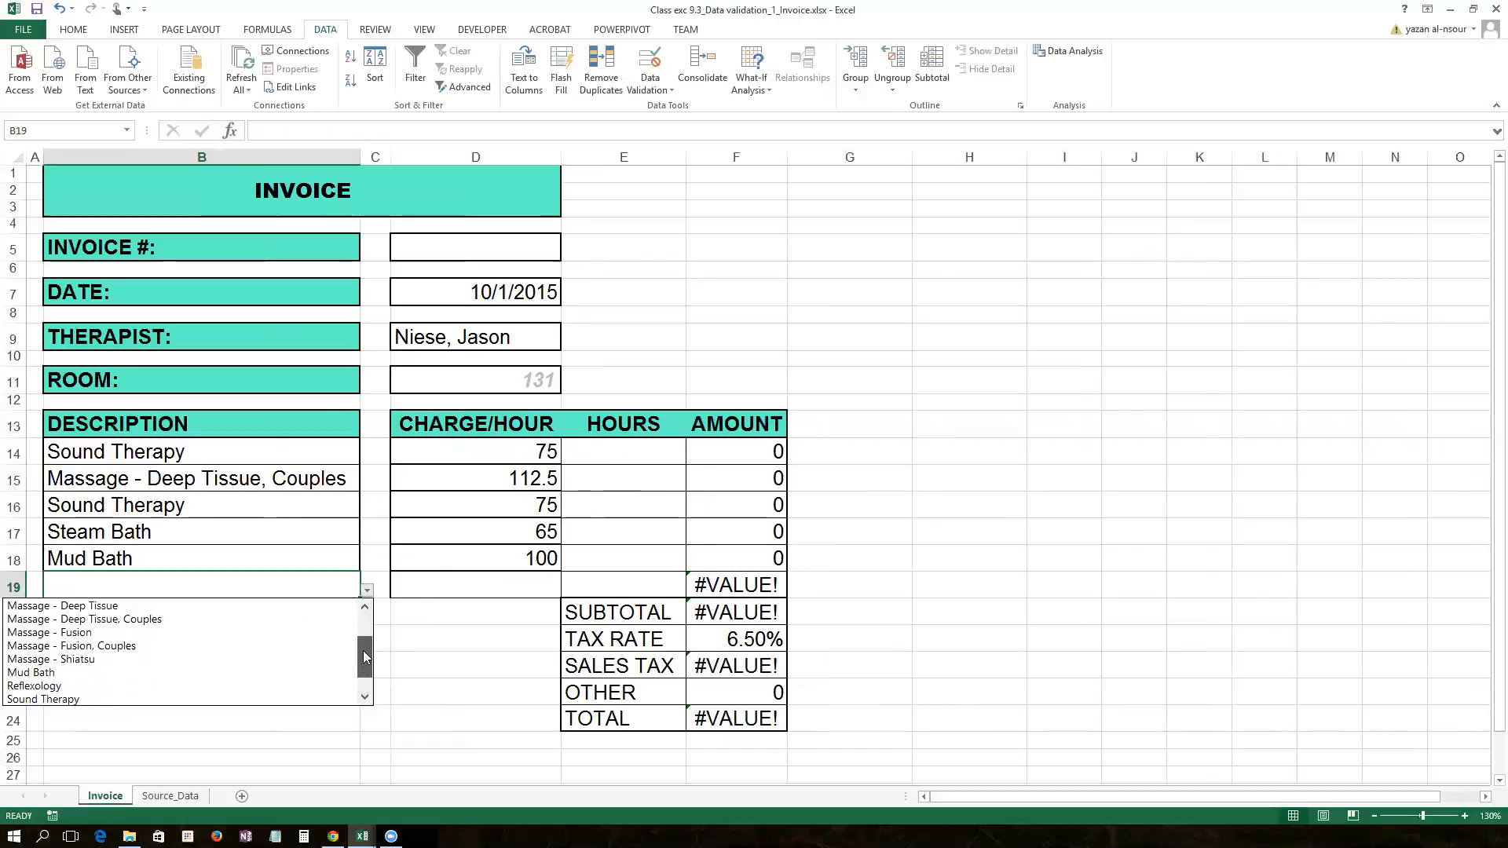
click(293, 672)
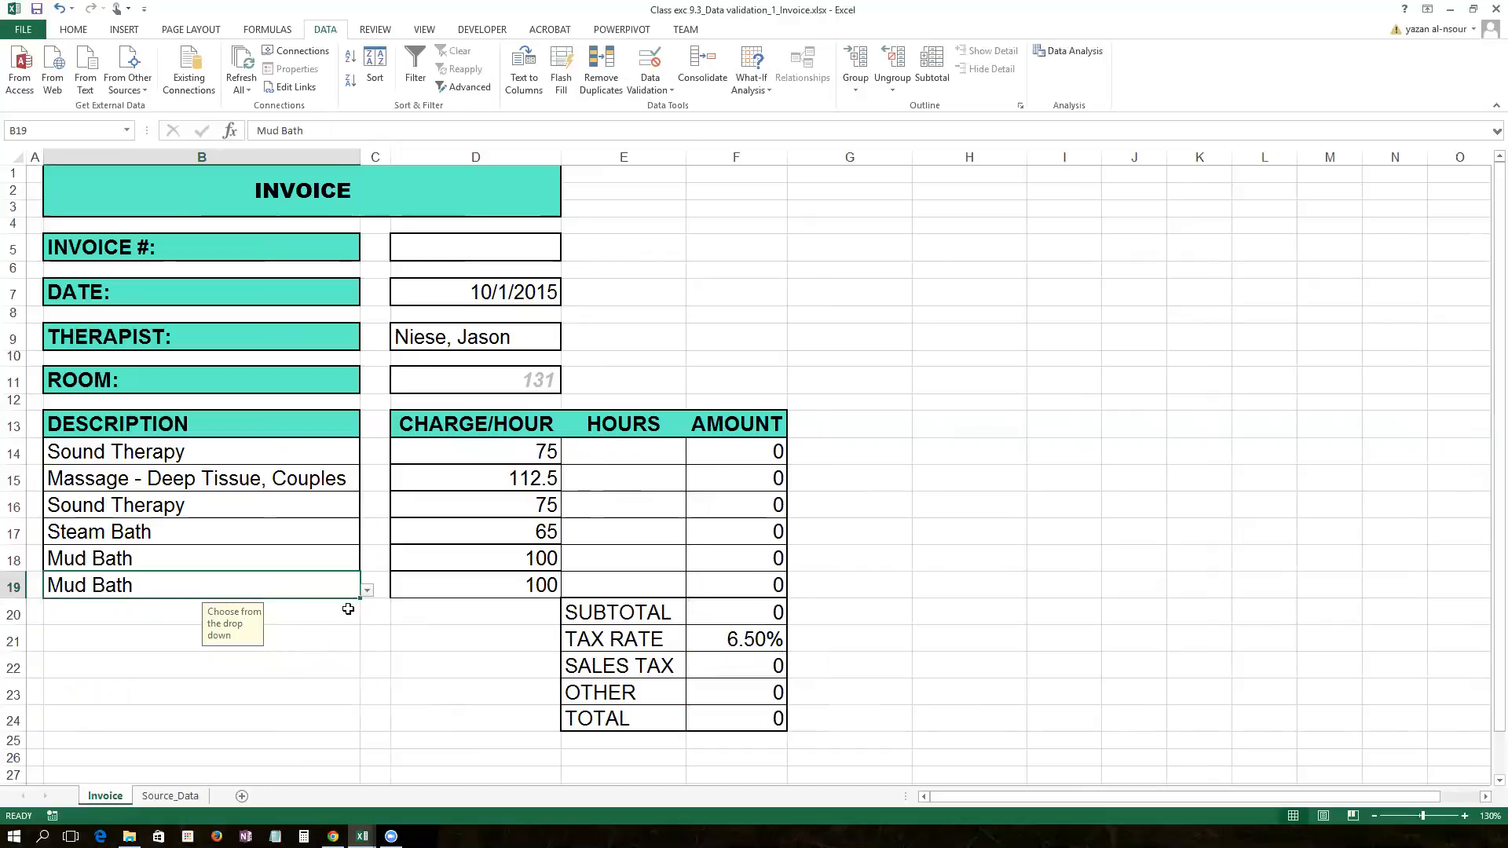
click(366, 591)
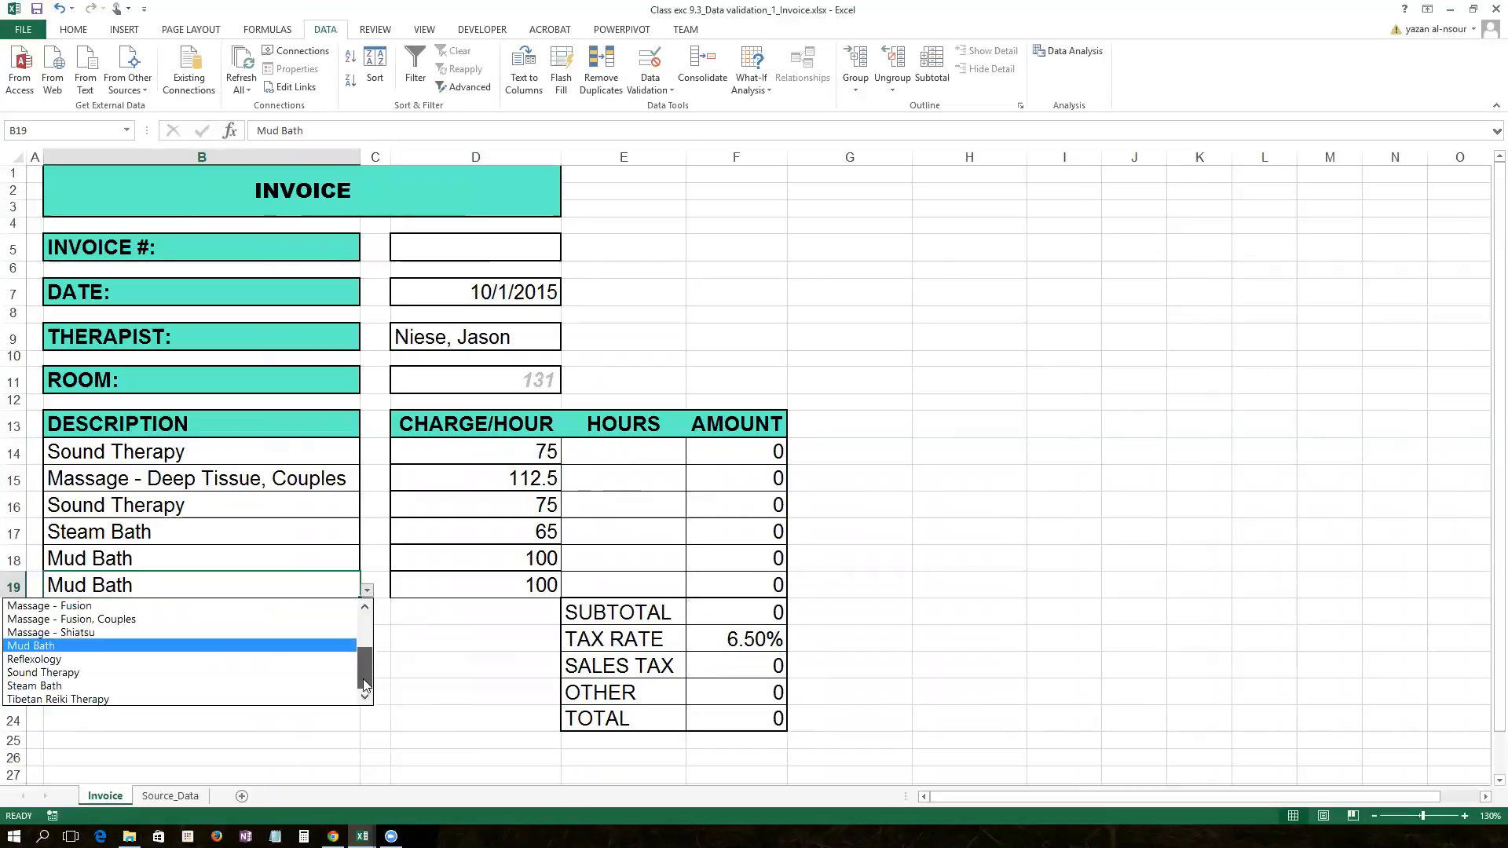
drag(369, 677, 362, 625)
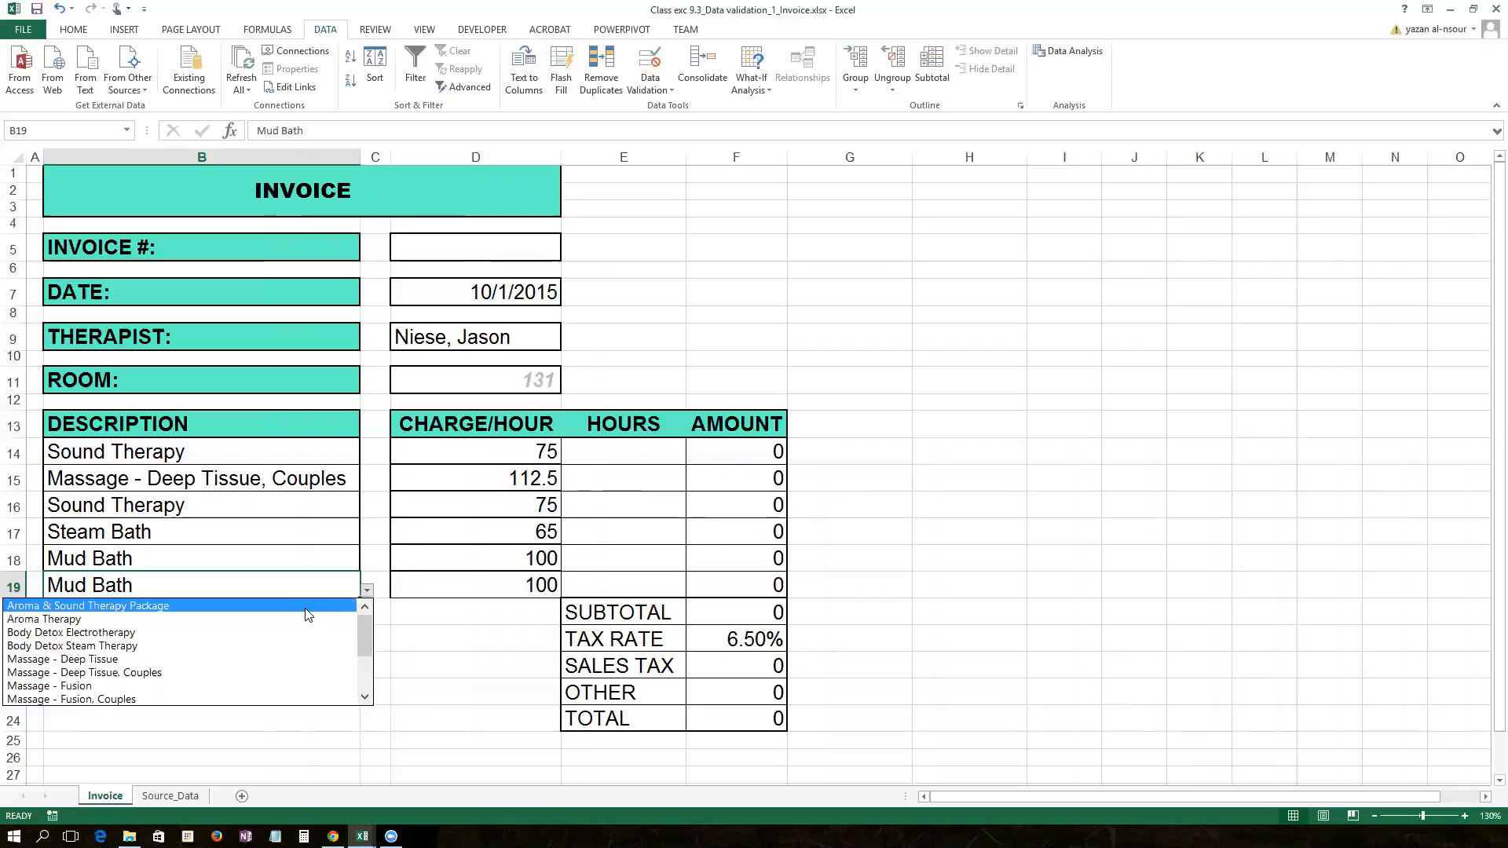
click(306, 606)
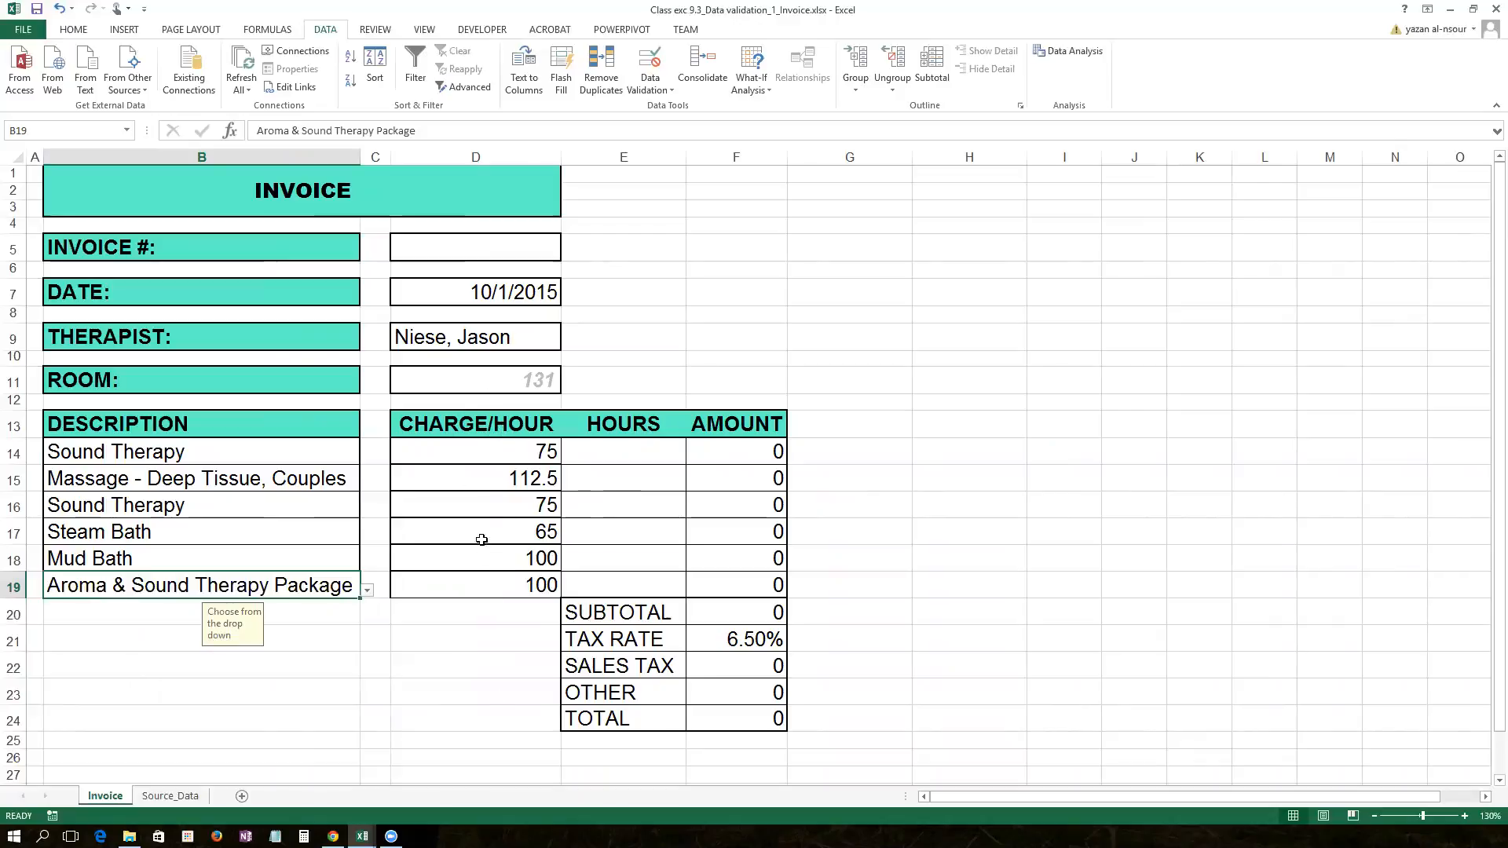
mouse_move(649, 450)
mouse_down()
mouse_move(649, 582)
mouse_move(651, 456)
mouse_up()
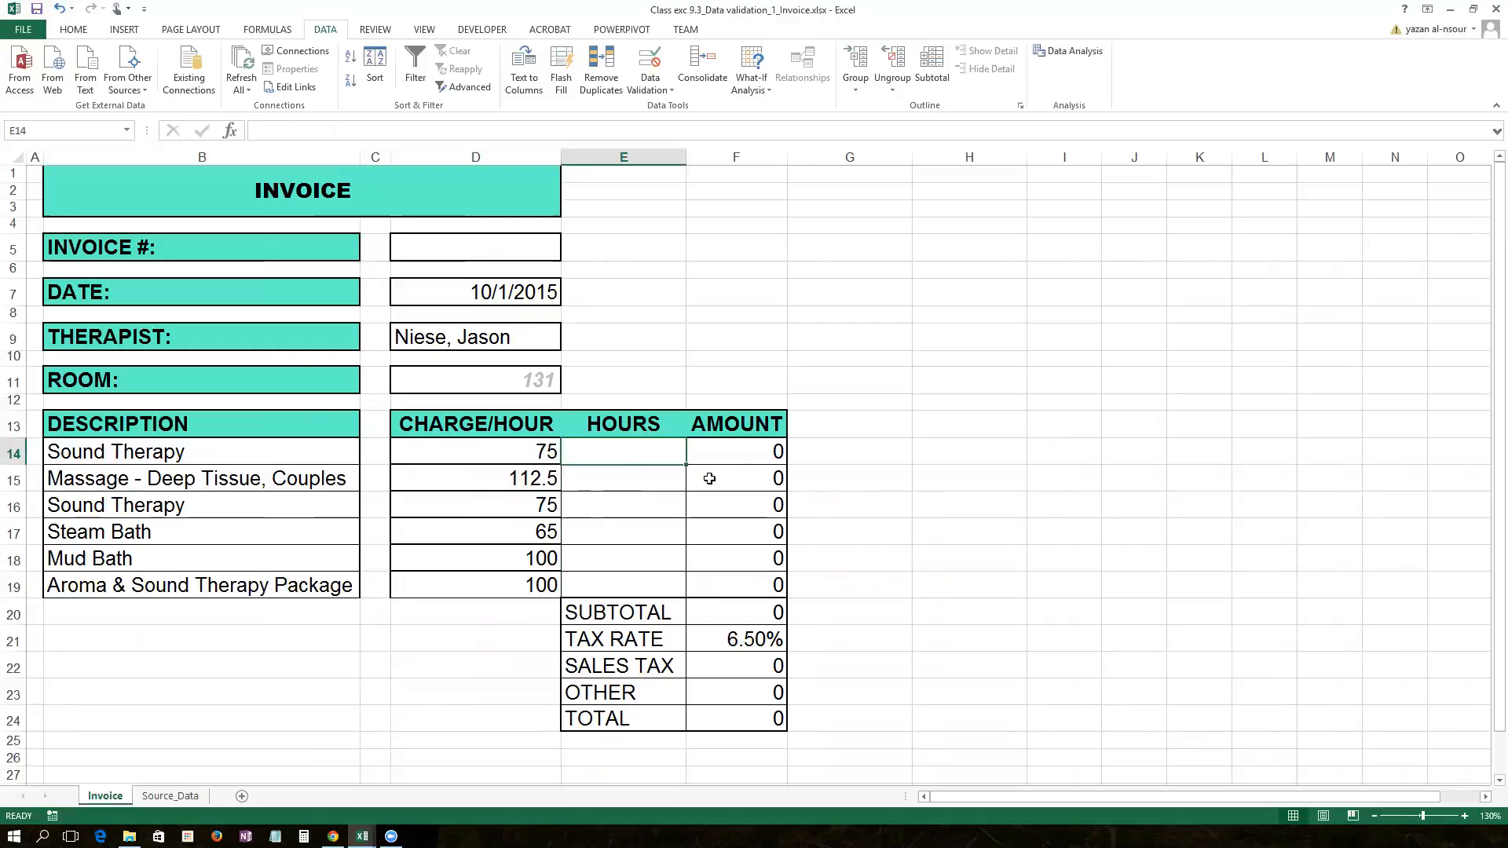
Step: Enter 1, 2 and 3 hours for the first three invoice lines
text(1)
key(Return)
text(2)
key(Return)
text(3)
key(Return)
Step: Enter 1, 2 and 3 hours in E17:E19 for Steam Bath, Mud Bath and the Aroma & Sound Therapy Package
text(1)
key(Return)
text(2)
key(Return)
text(3)
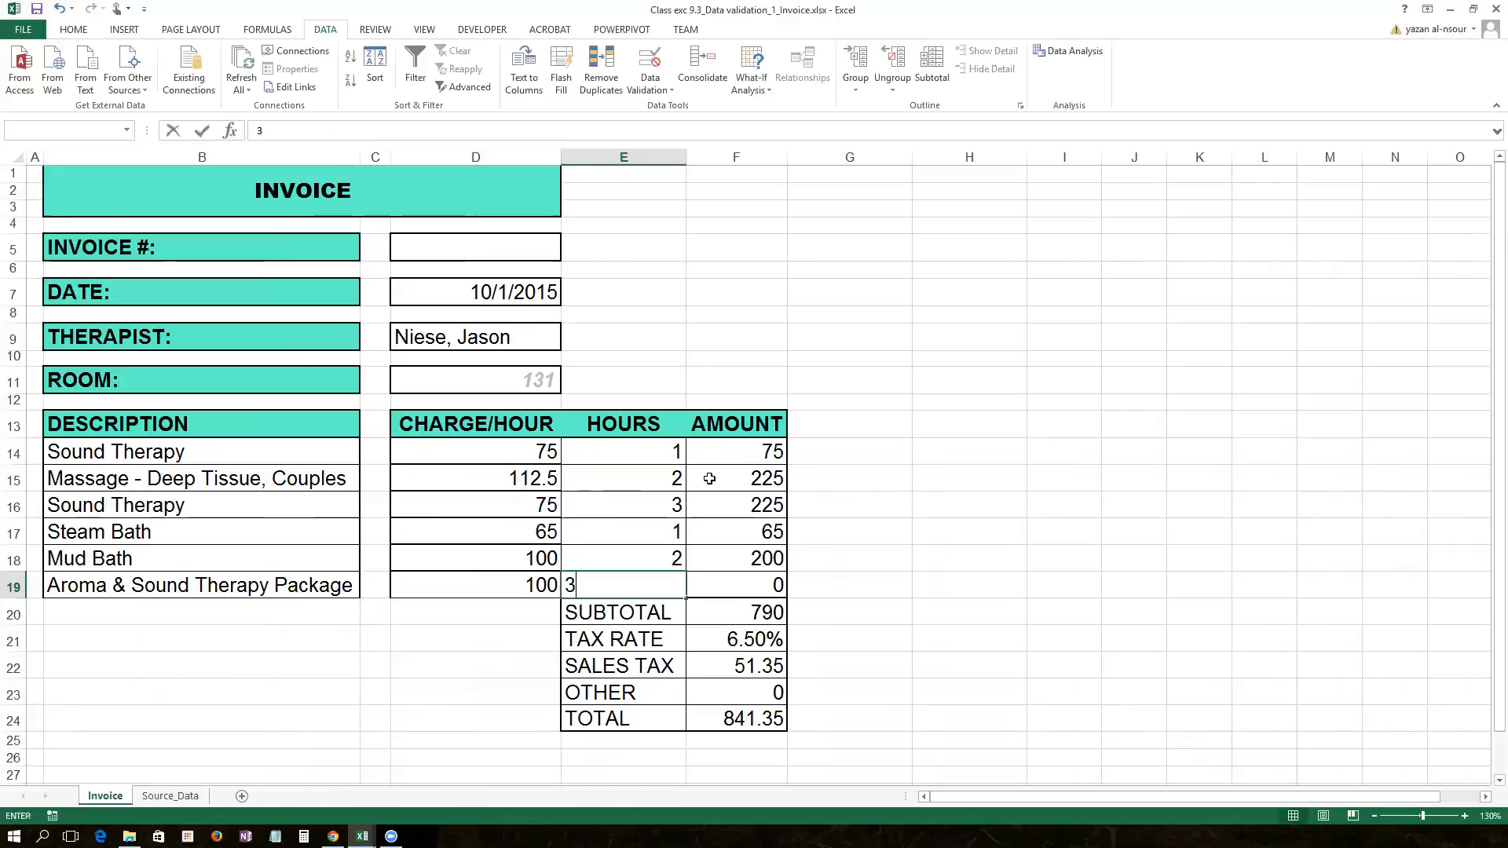
key(Return)
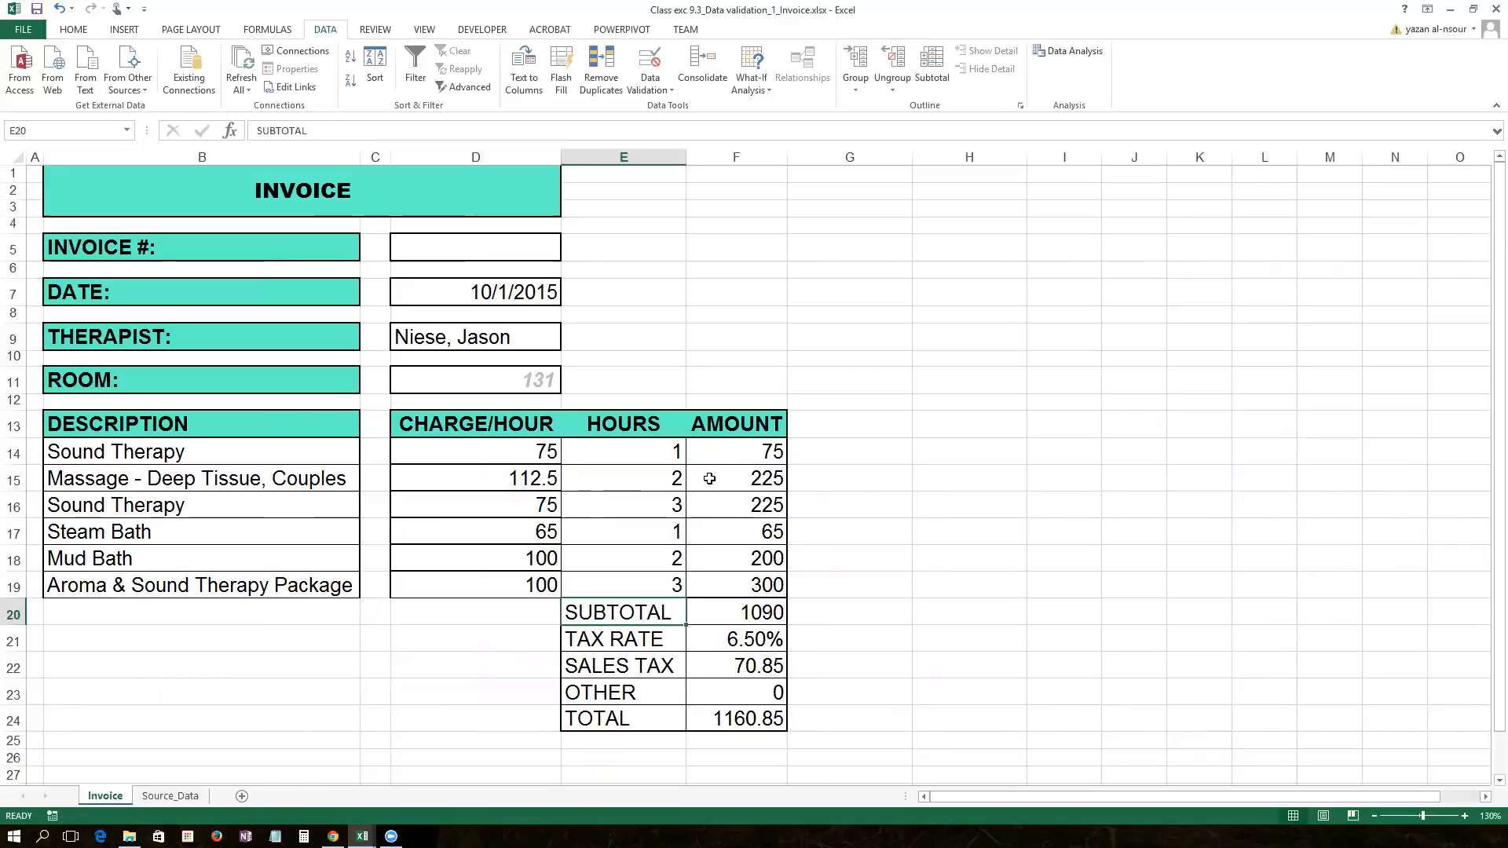
click(740, 447)
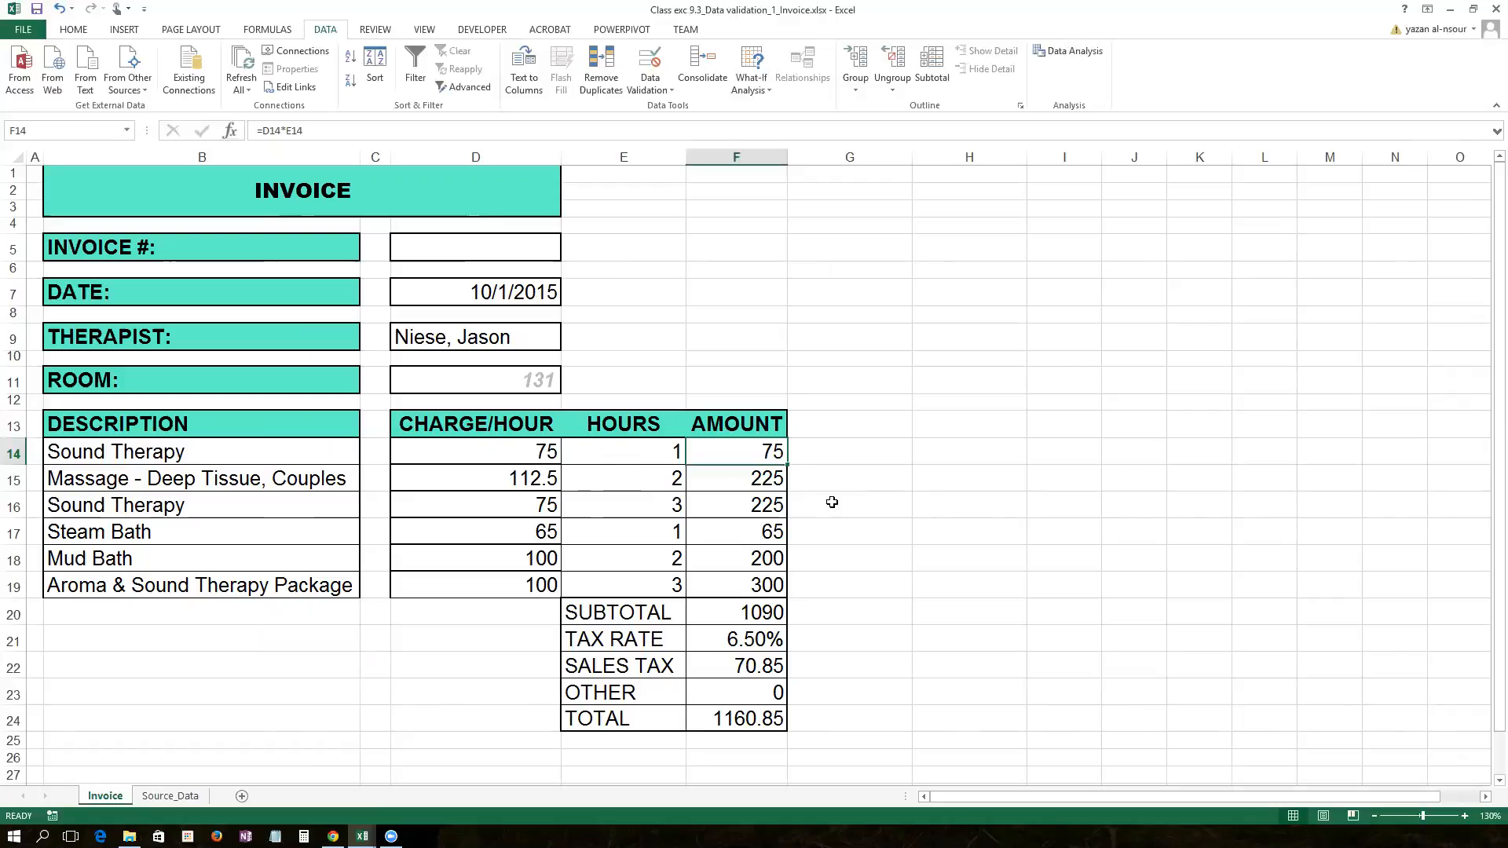
Step: Clear the first line's hours in E14 and its Charge/Hour in D14
click(658, 449)
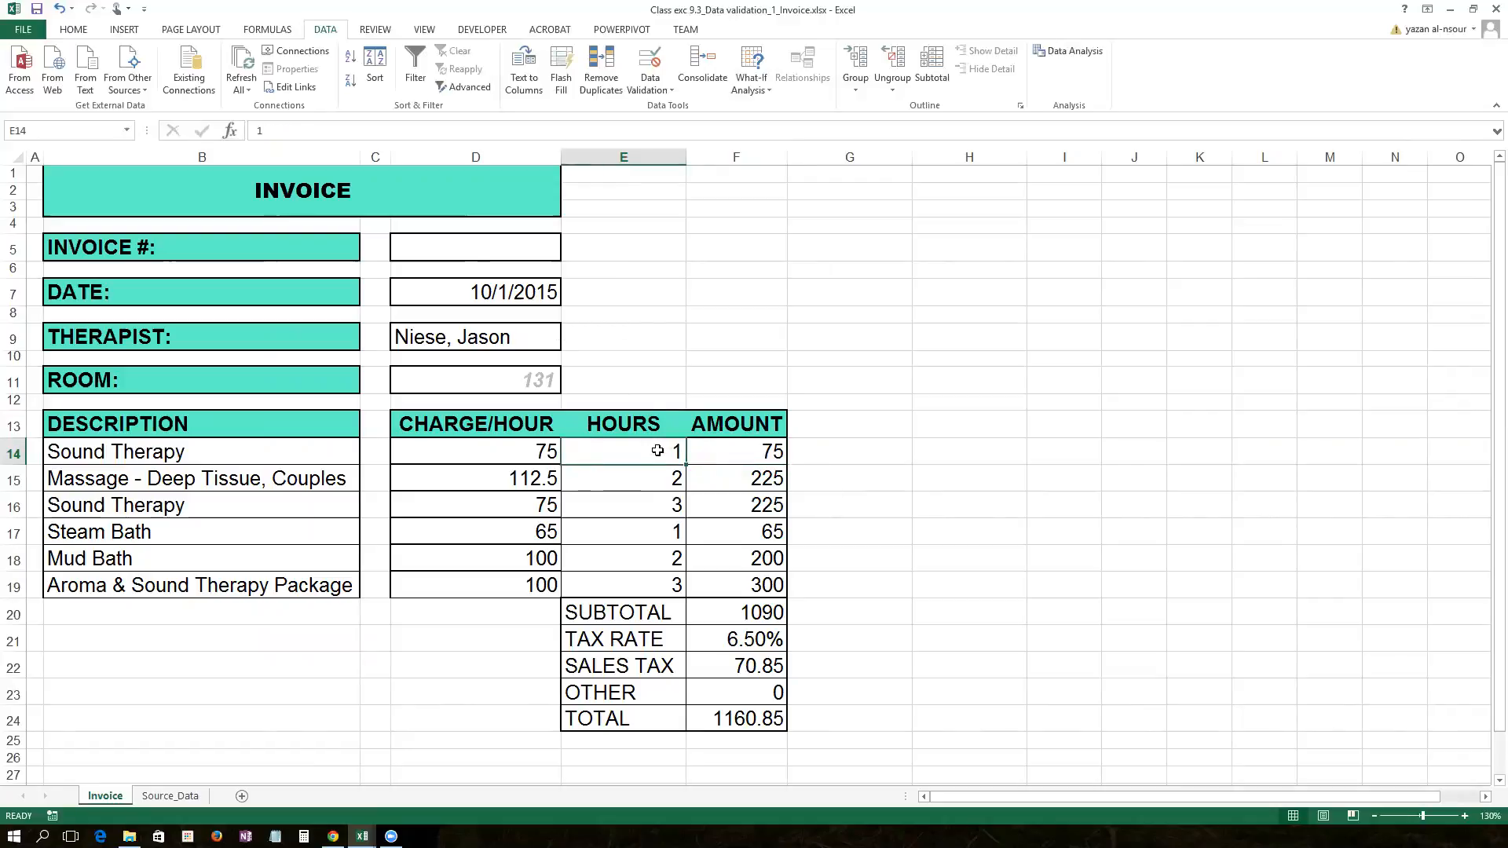
key(Delete)
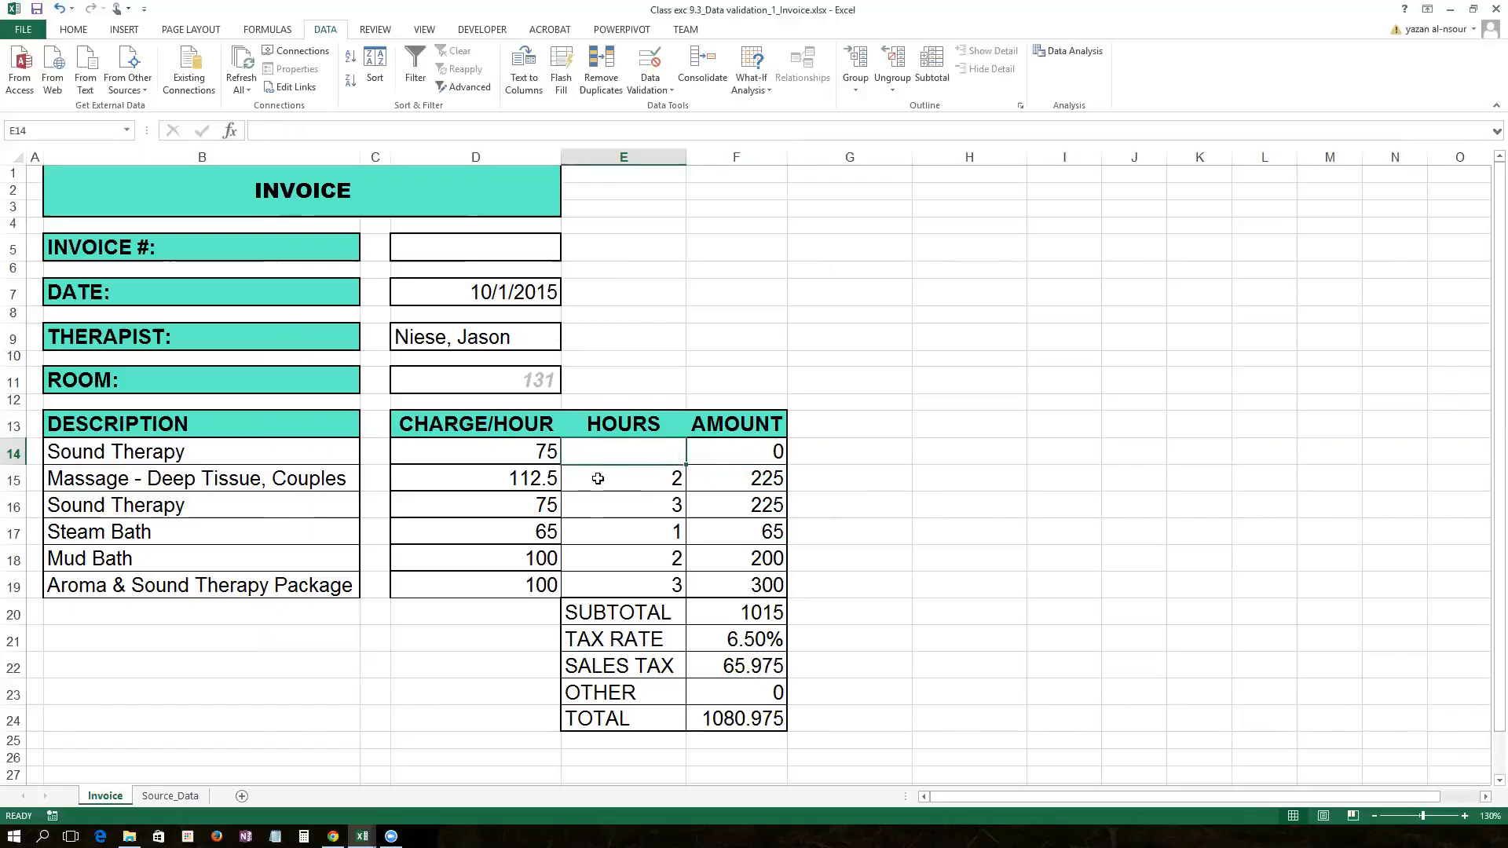
click(585, 487)
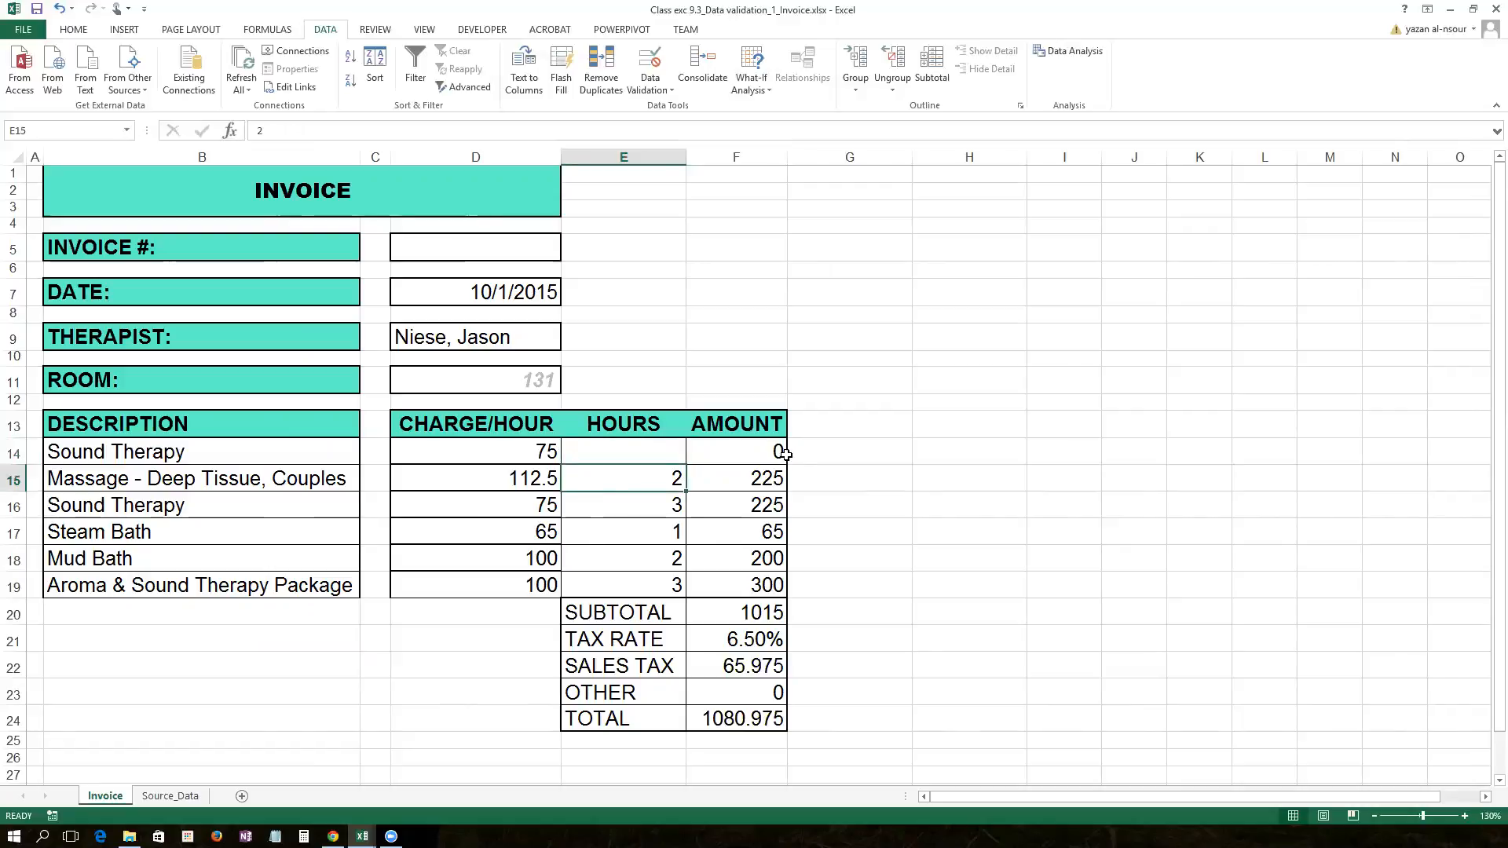
click(745, 454)
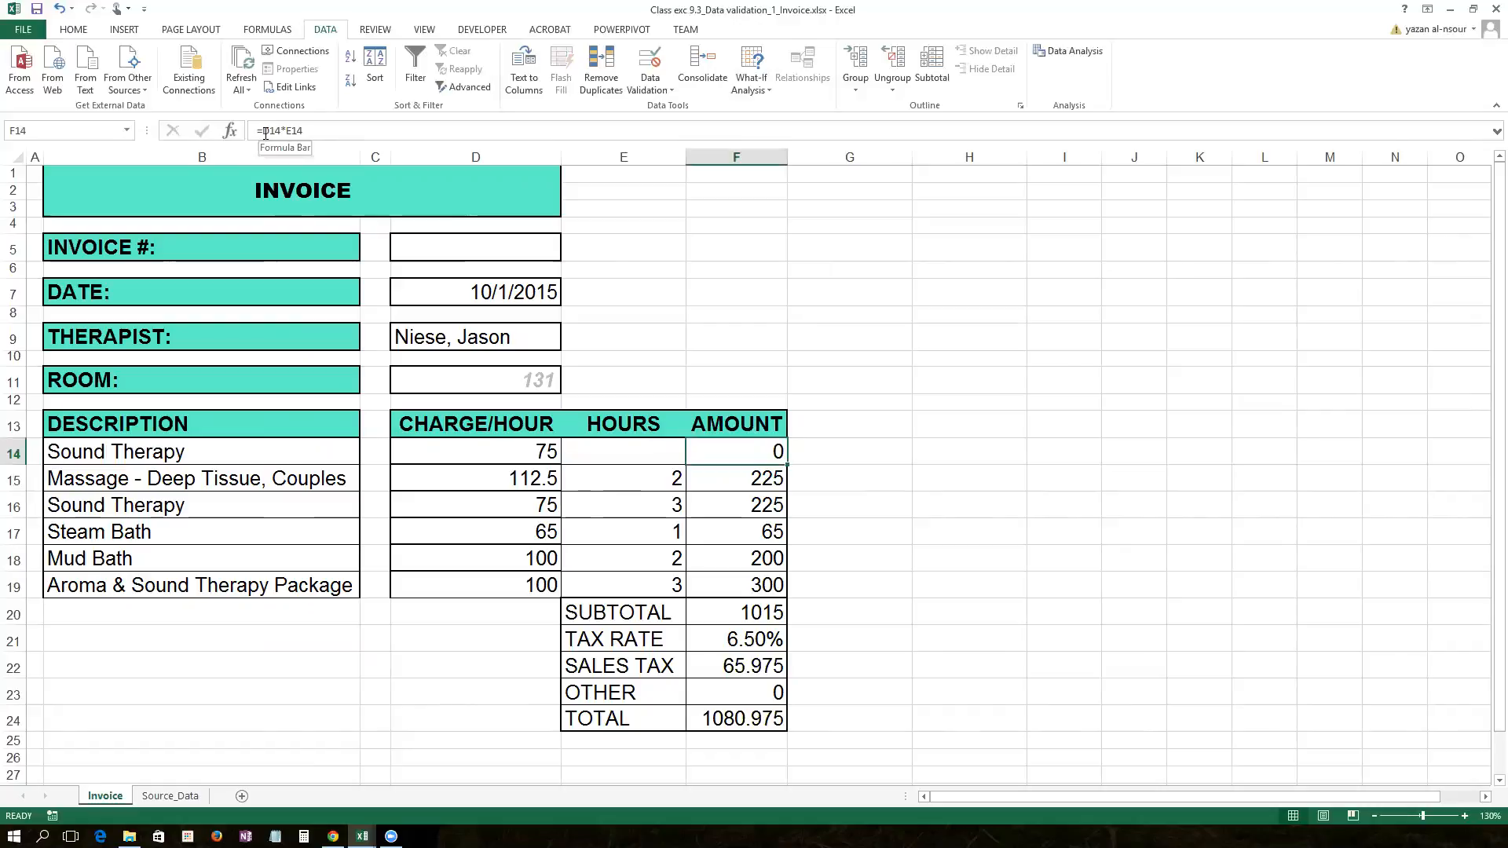
click(485, 455)
key(Delete)
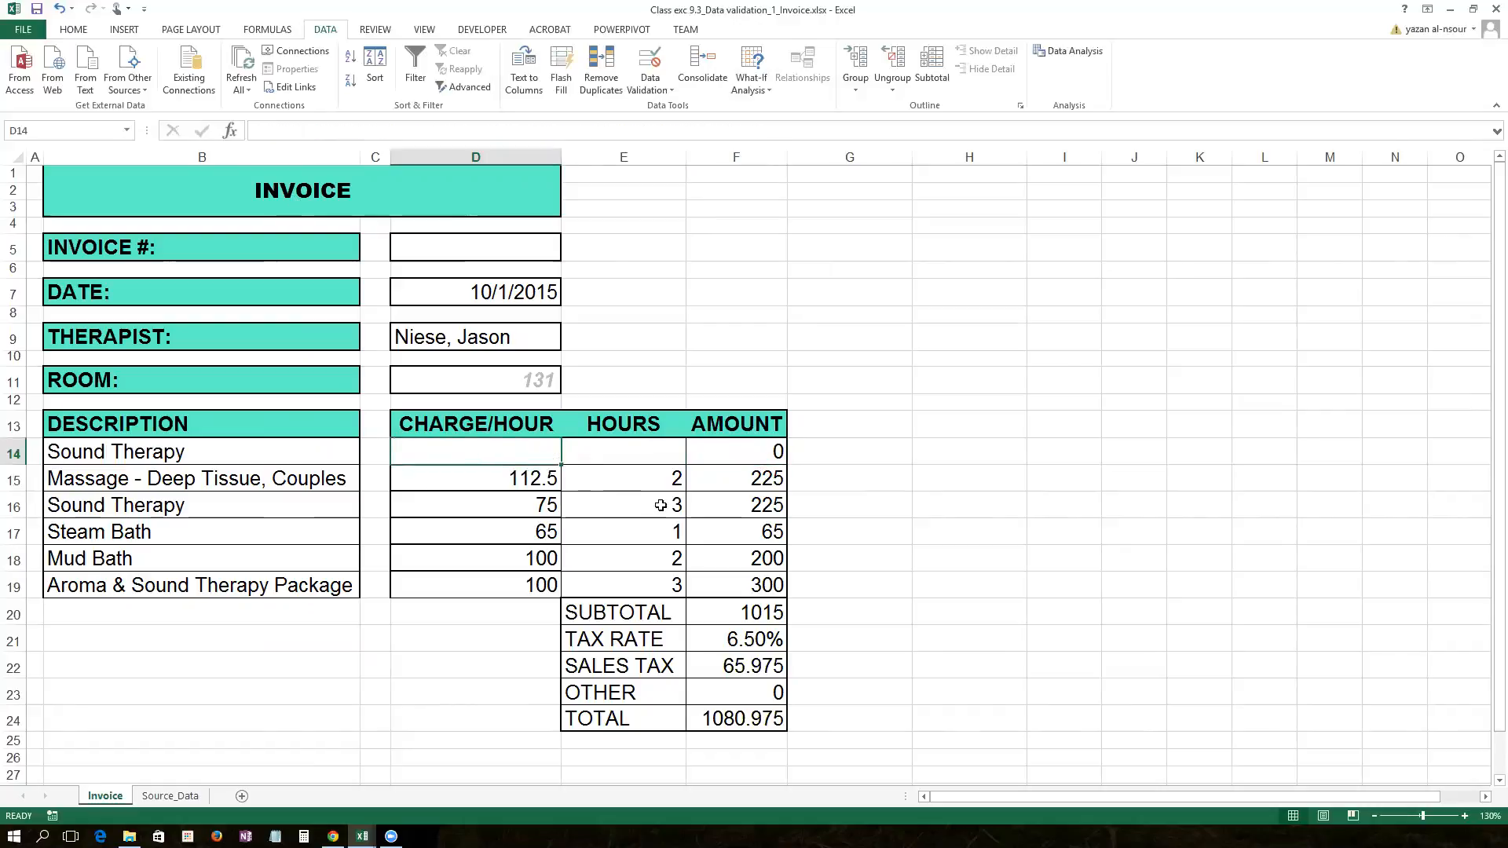
click(577, 445)
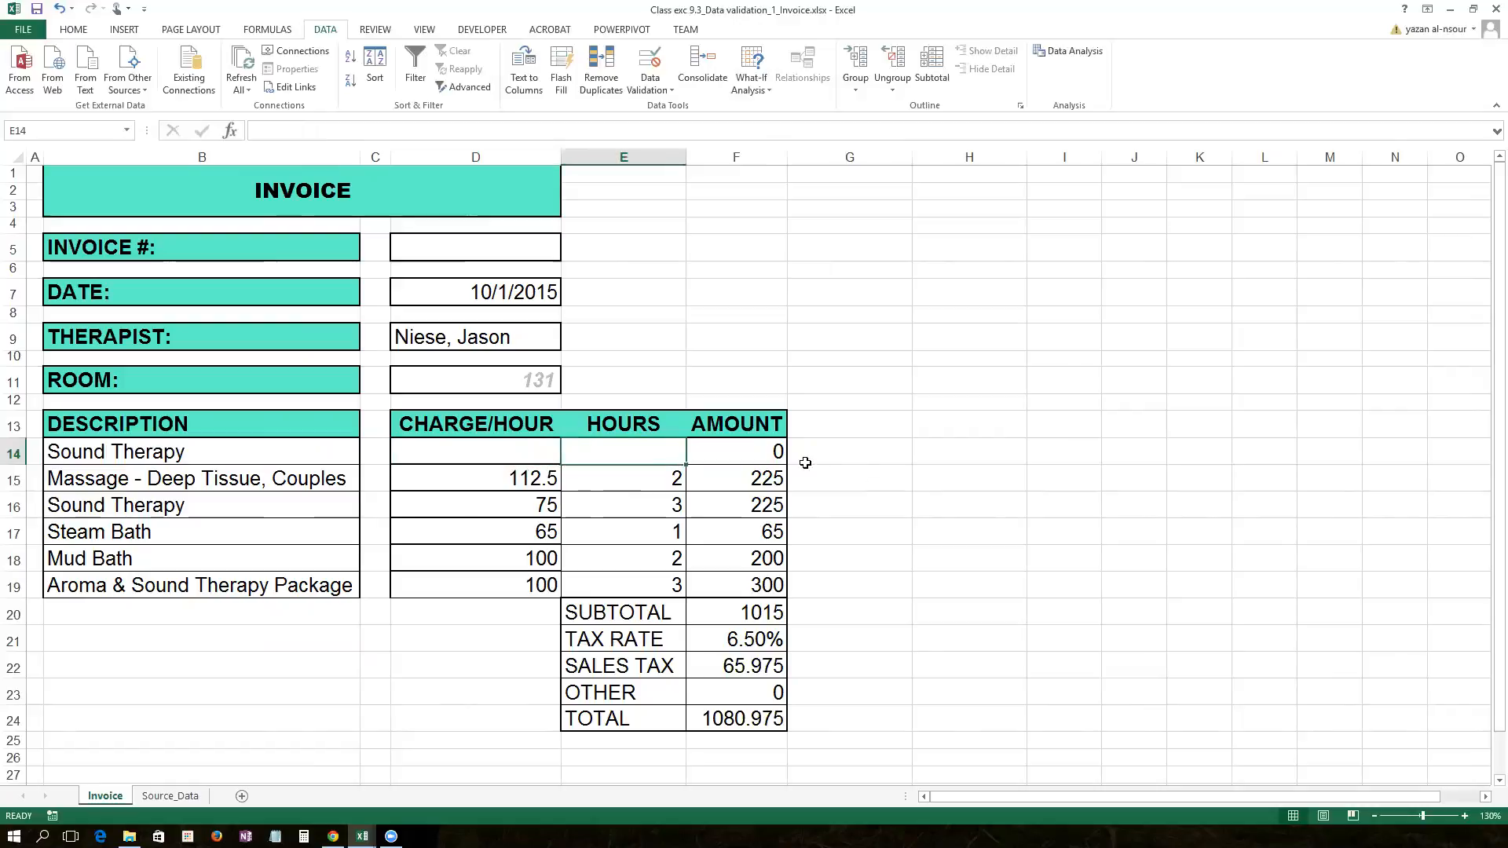
Step: Change the F14 Amount to =IFERROR(D14*E14,"") and fill it down to F19
click(762, 458)
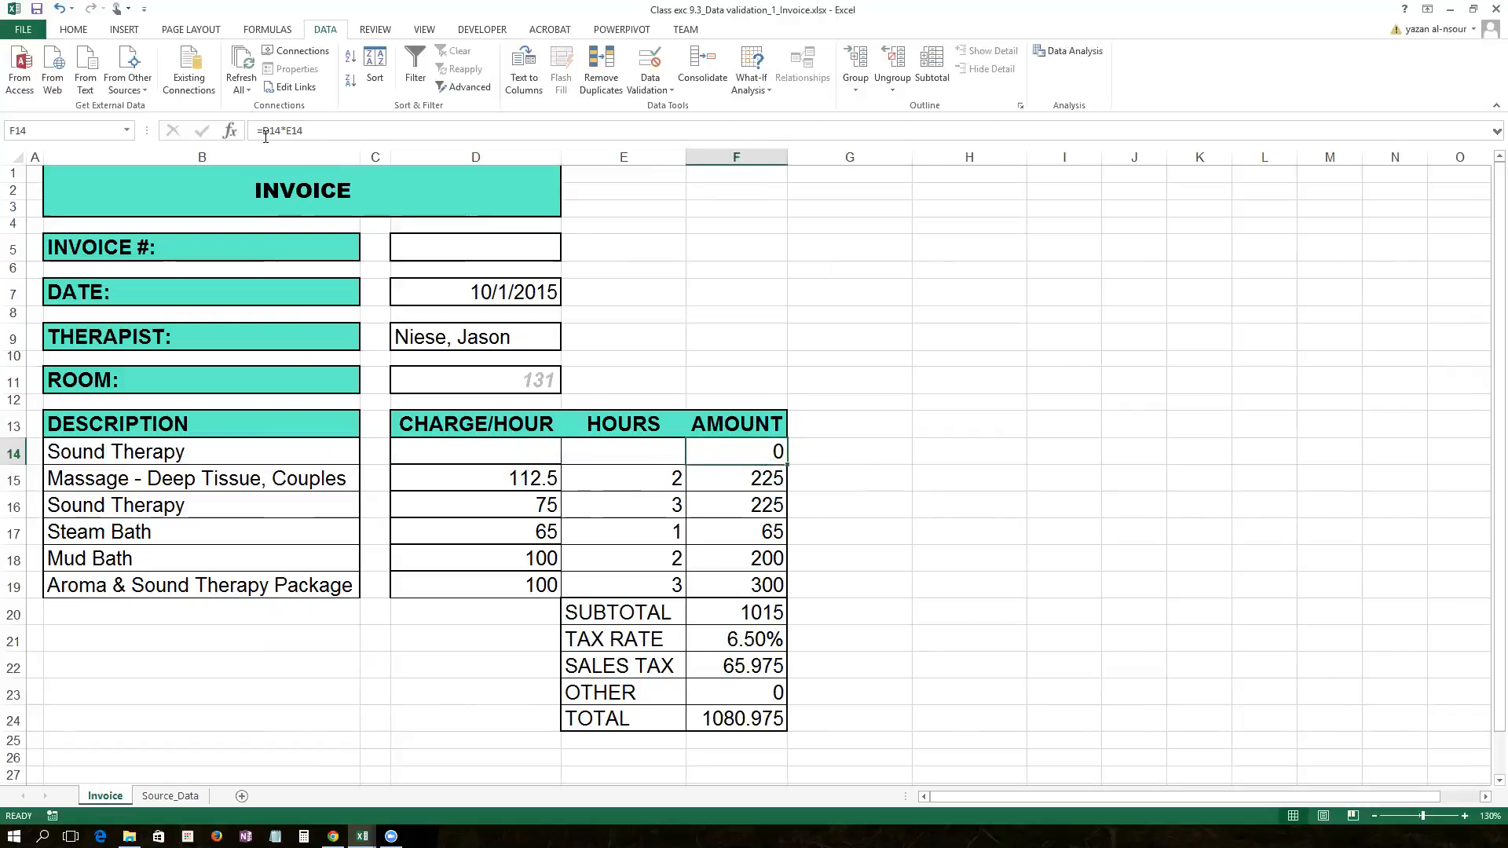
click(264, 132)
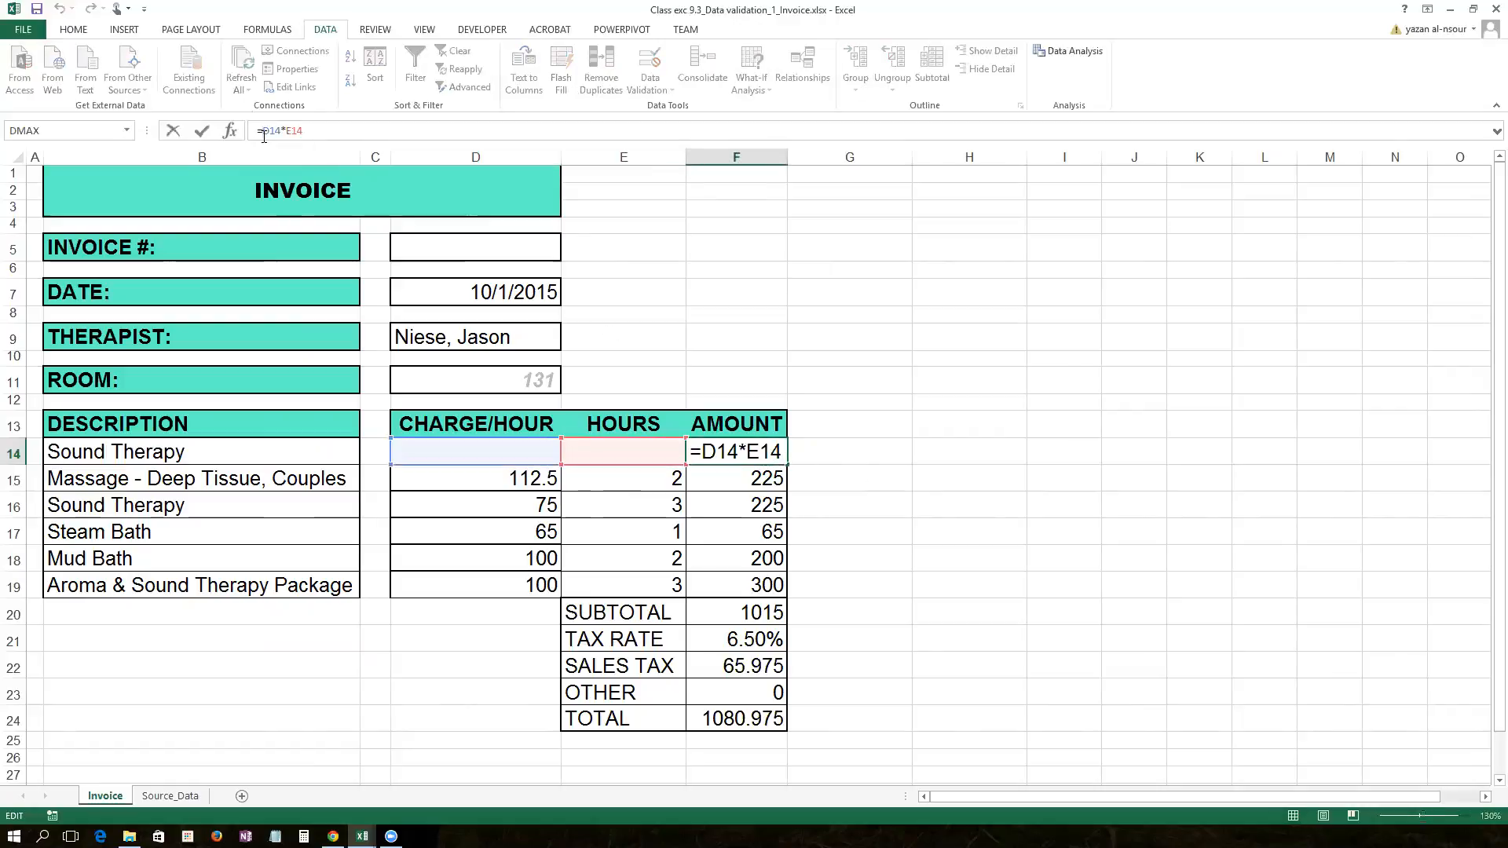
text(if)
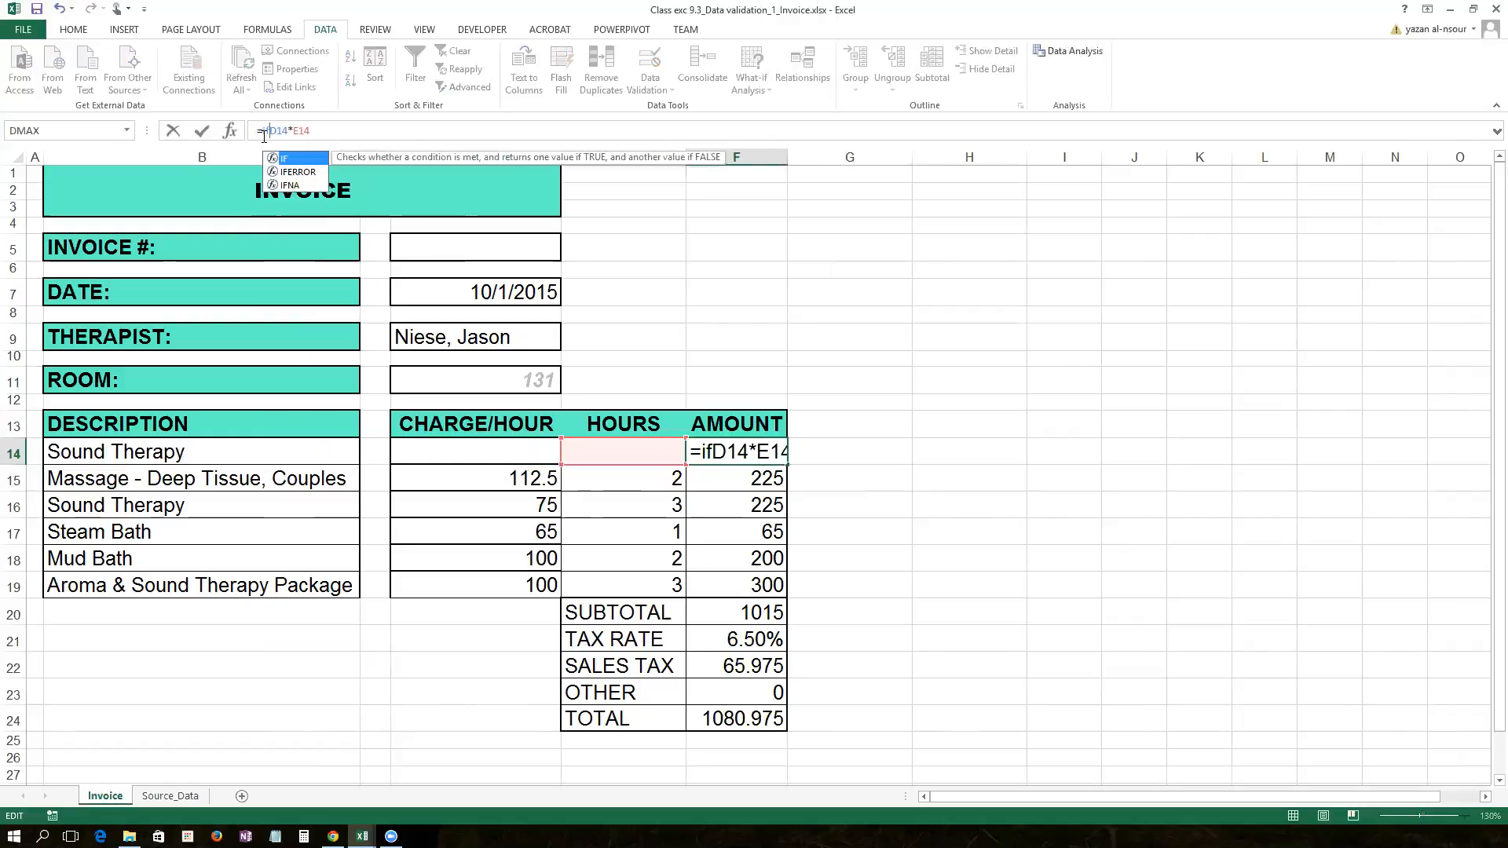
key(Down)
key(Tab)
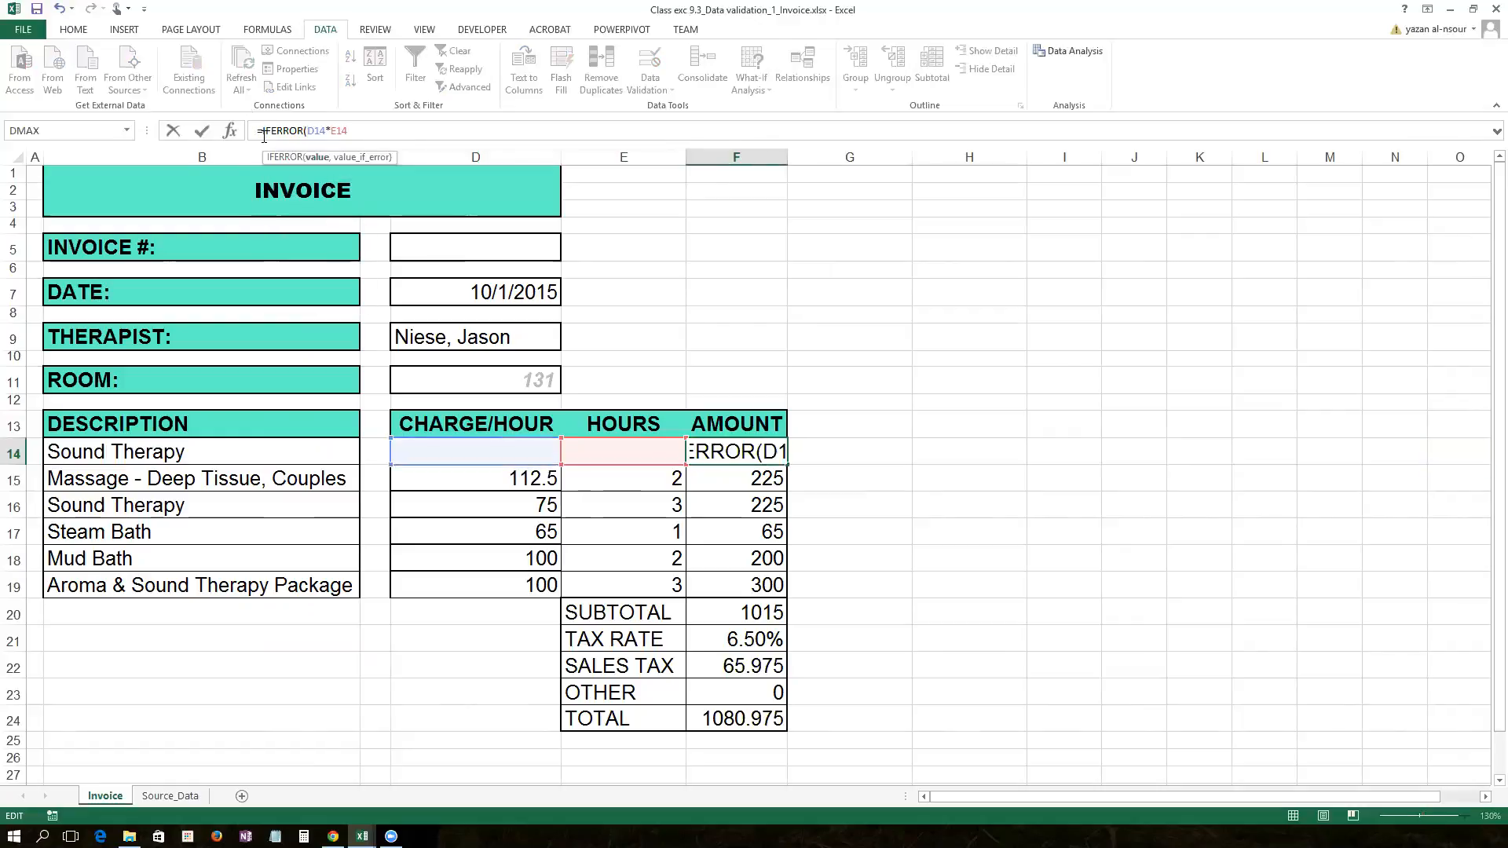
key(End)
text(, "")
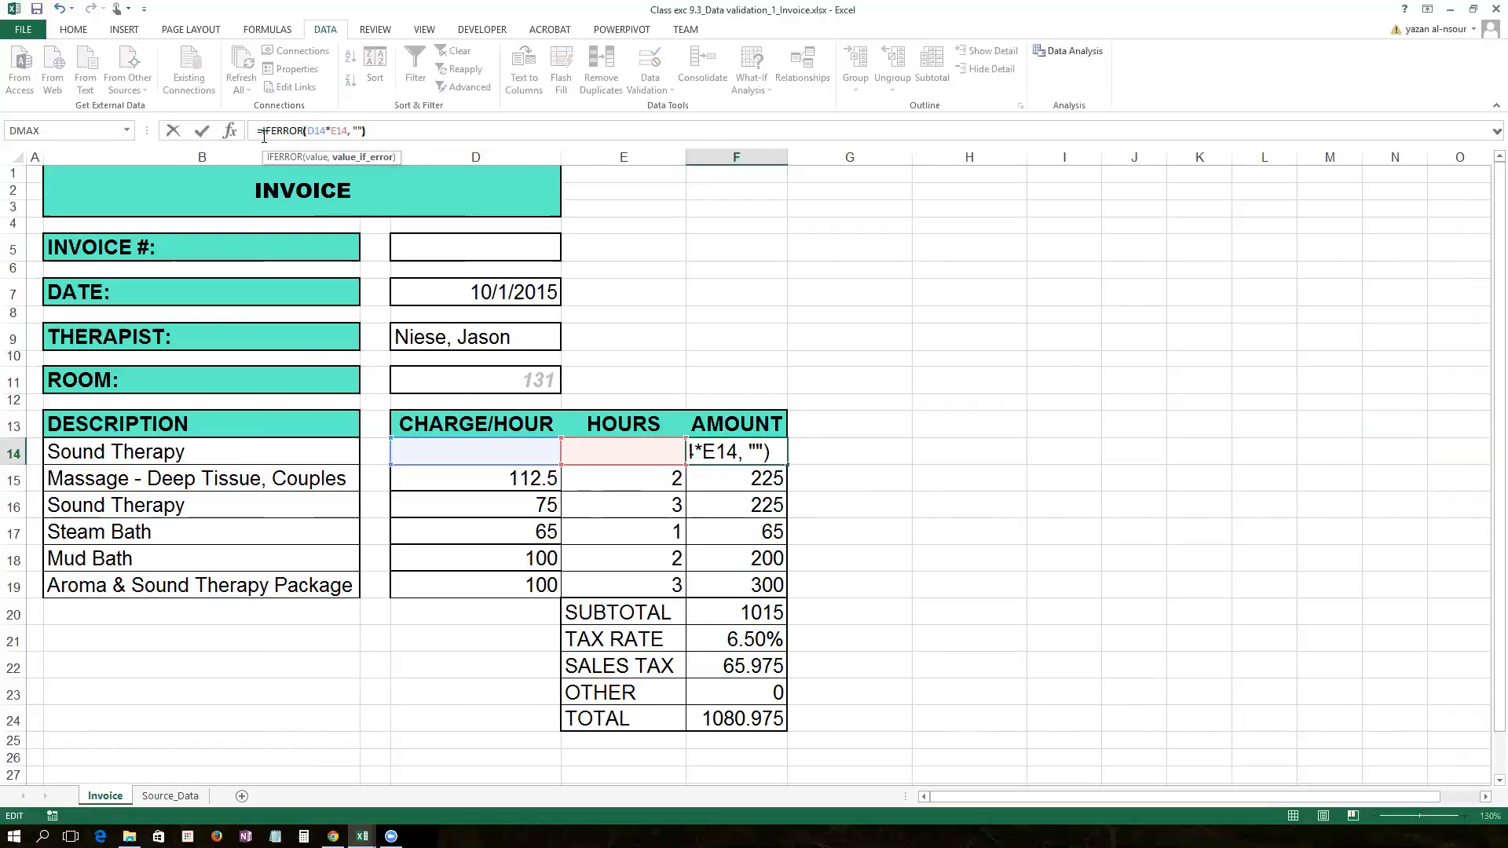
key(Return)
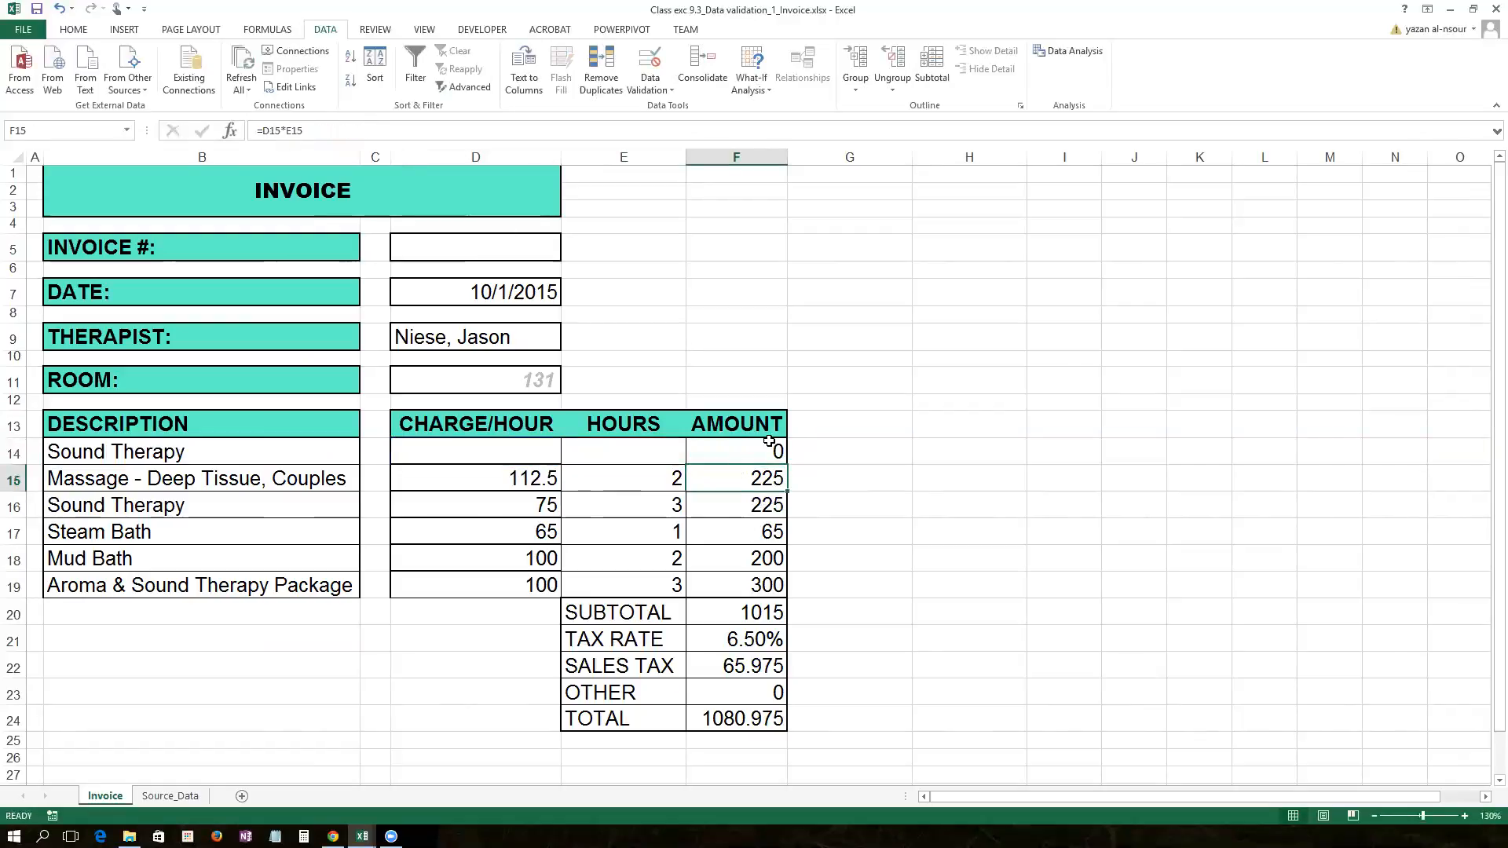
click(775, 453)
mouse_move(789, 466)
mouse_down()
mouse_move(792, 617)
mouse_move(790, 591)
mouse_up()
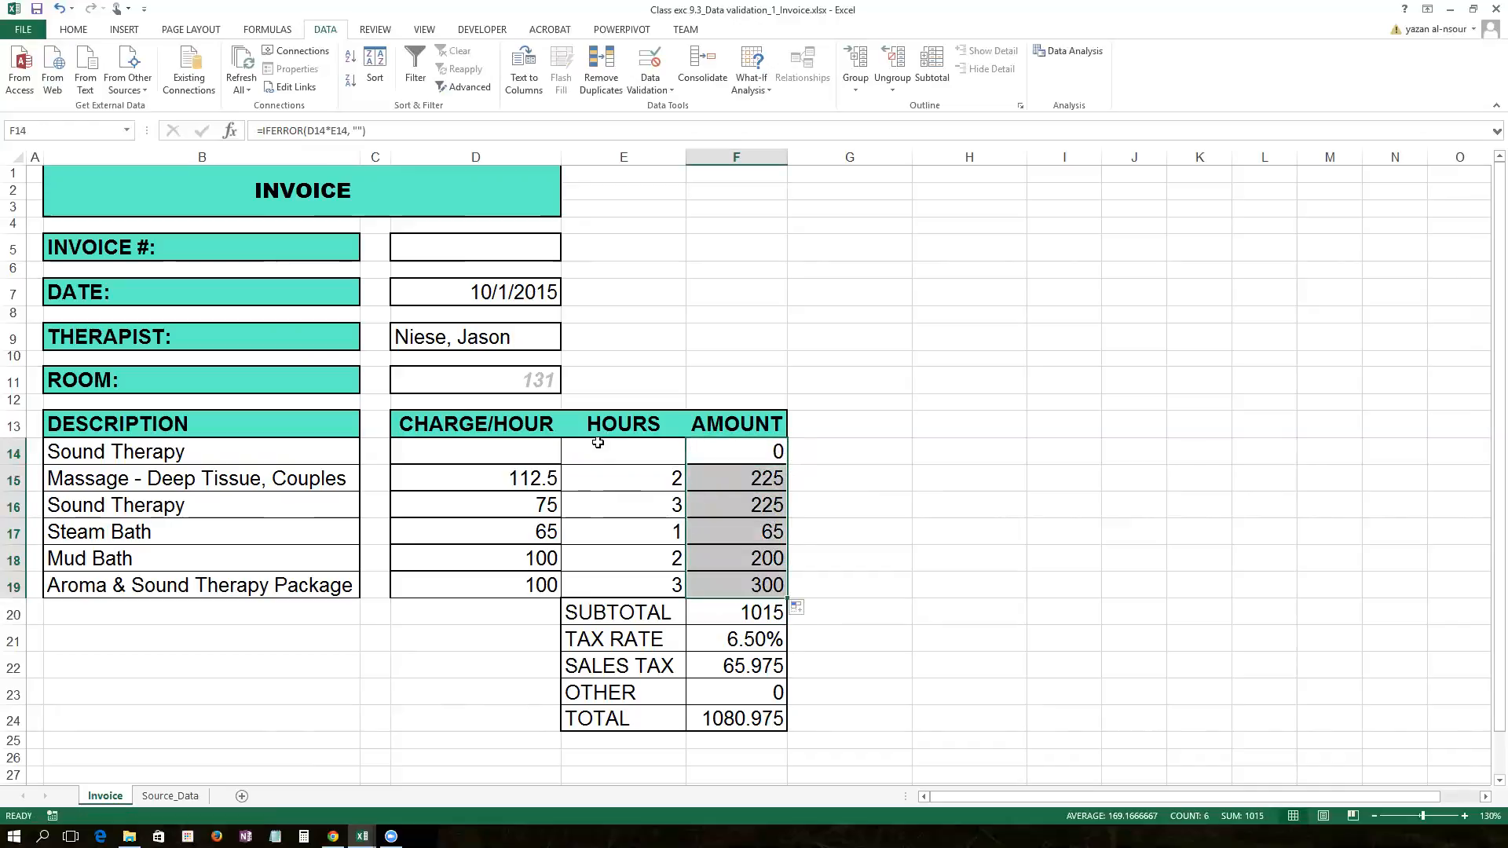
Step: Make the first line a 1-hour Steam Bath, copying the Charge/Hour lookup up to show 65
click(525, 454)
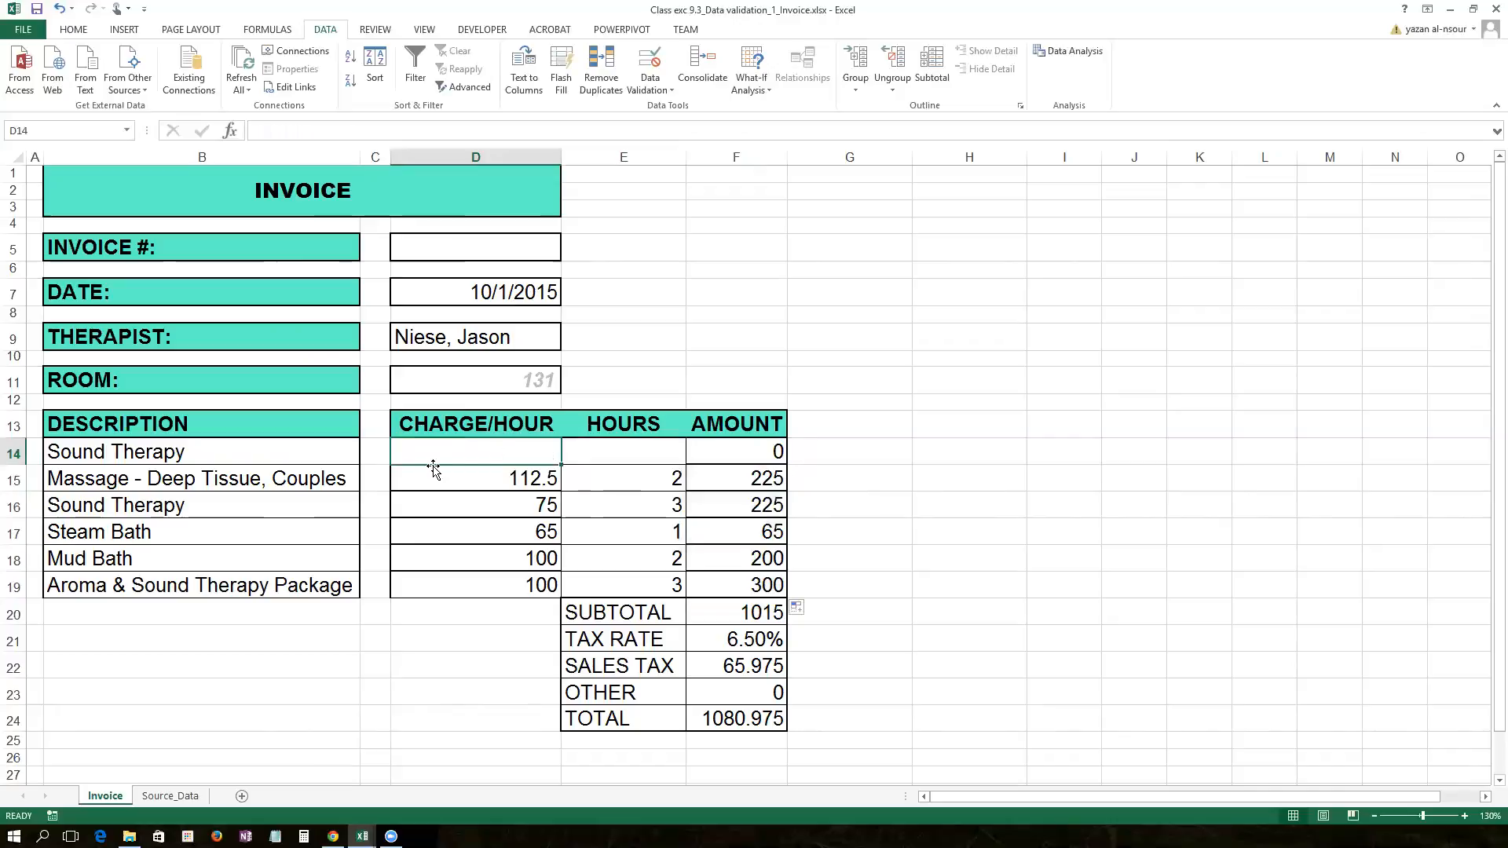
click(259, 446)
click(368, 464)
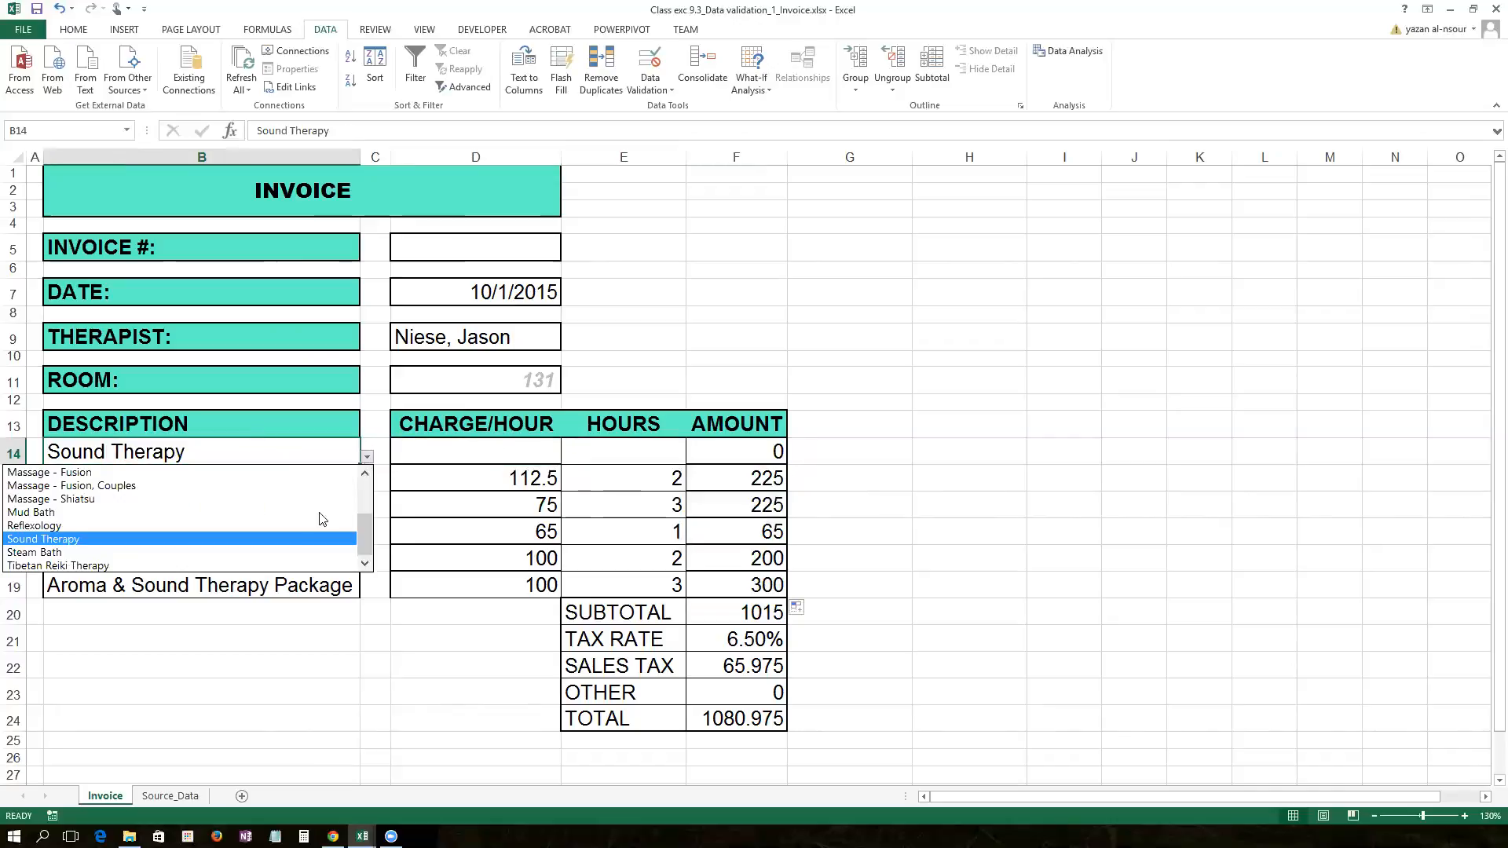
click(304, 553)
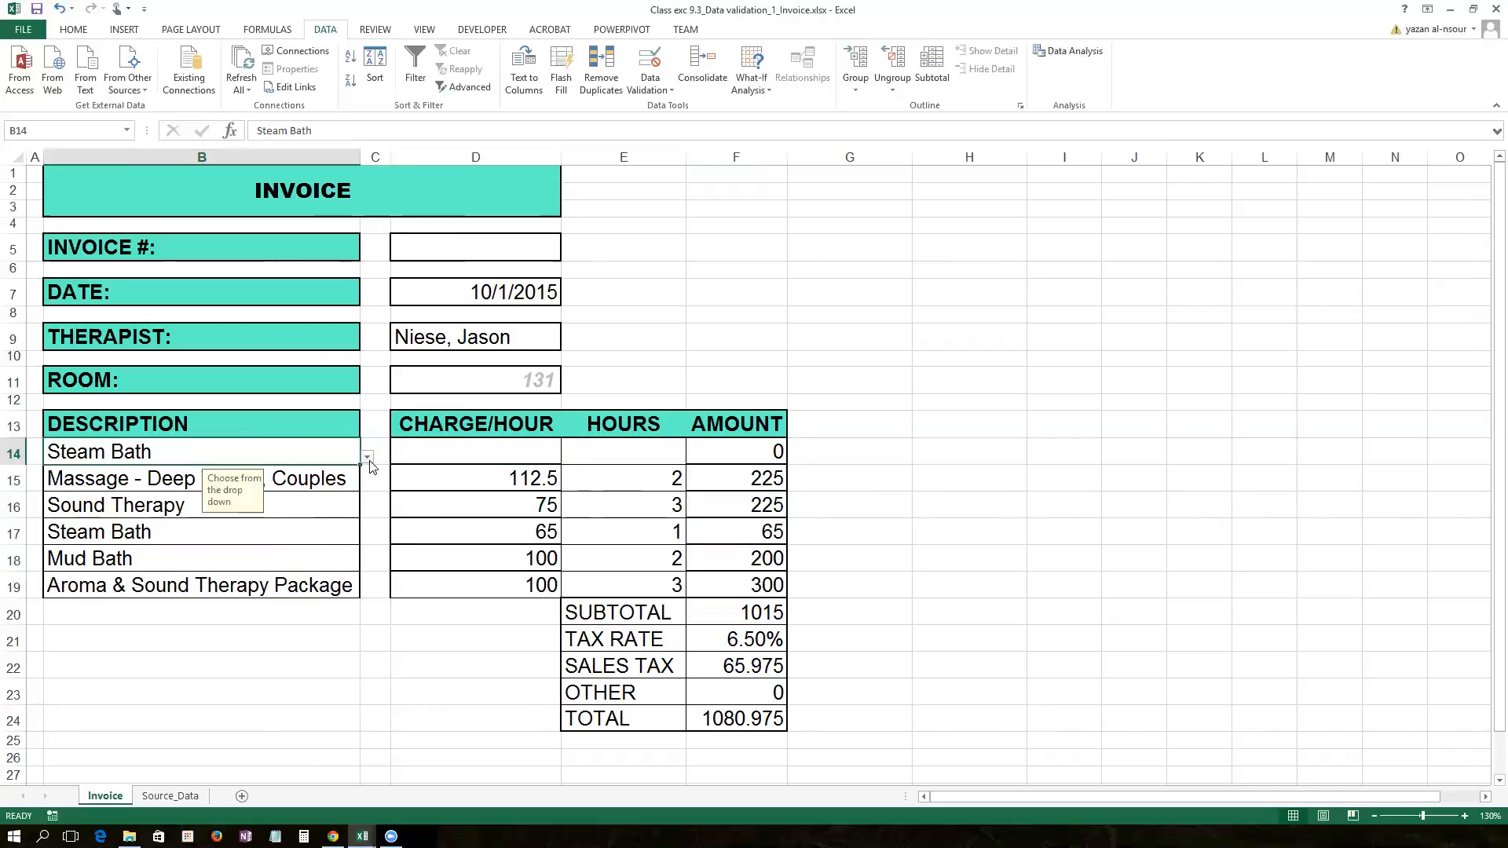
click(476, 469)
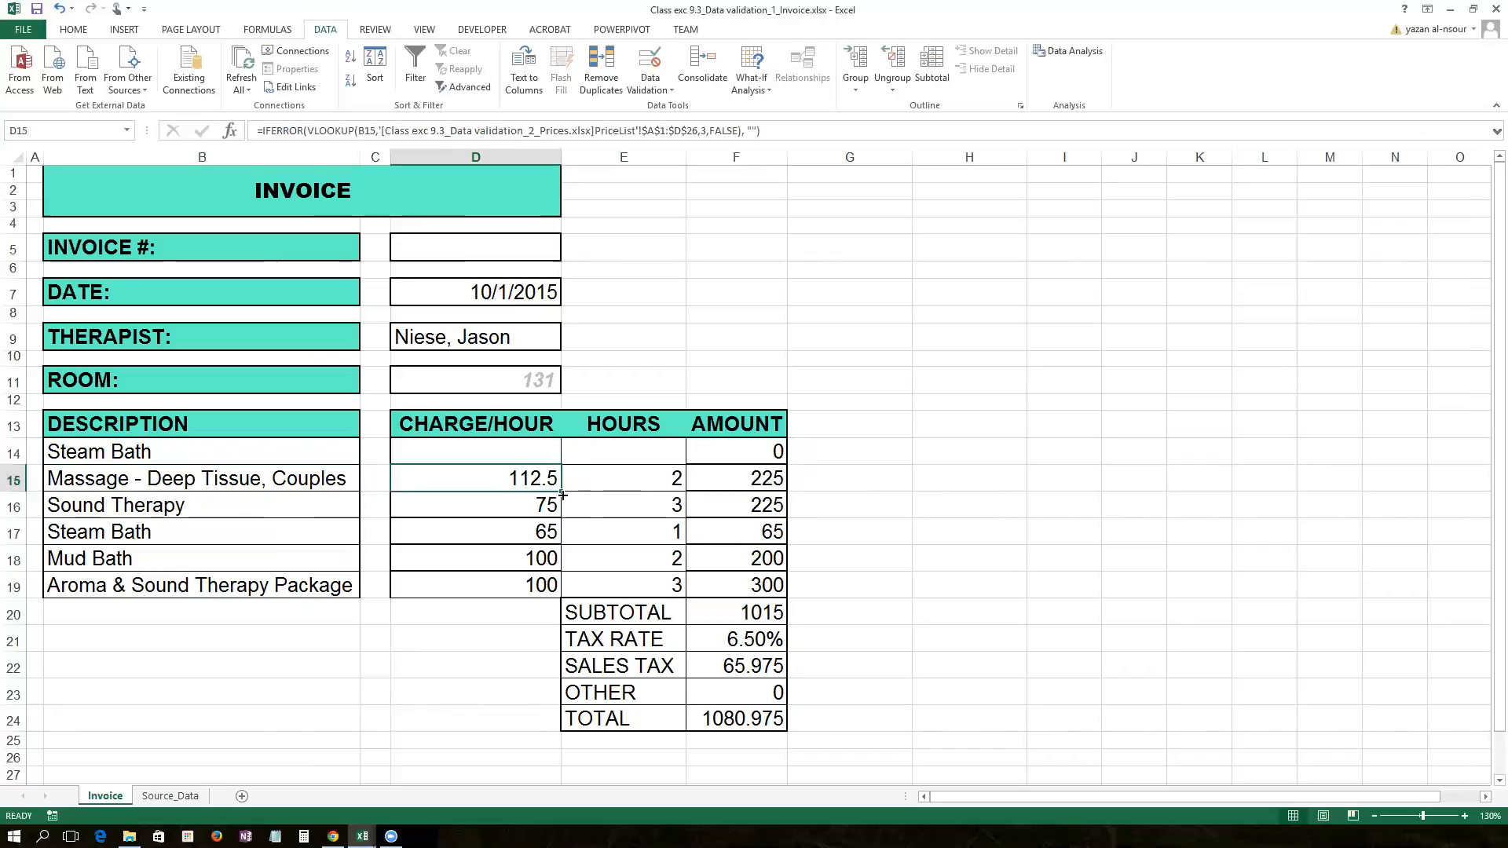
drag(560, 493, 390, 449)
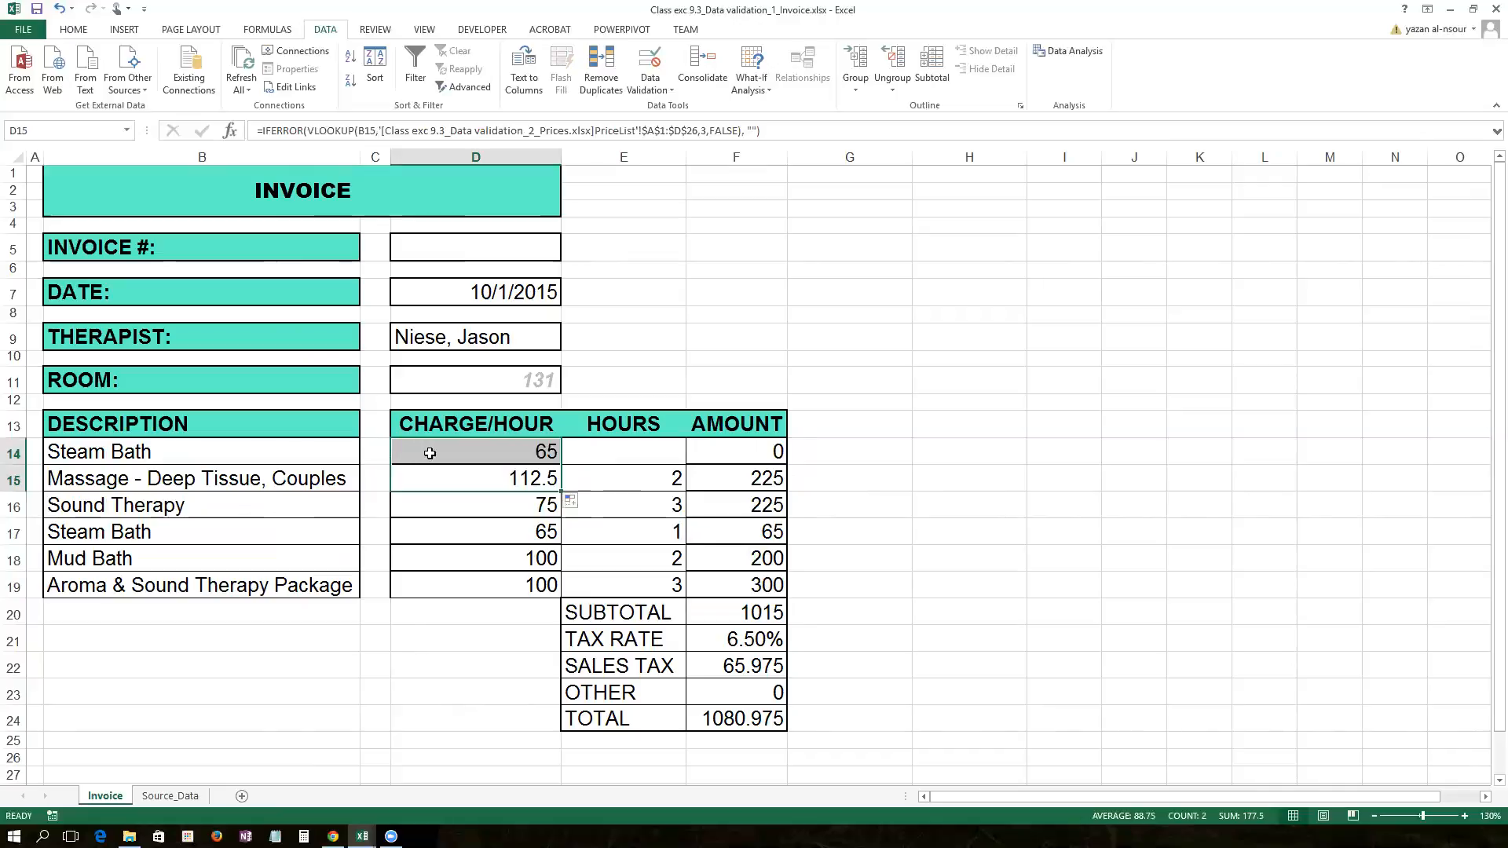
click(650, 455)
text(1)
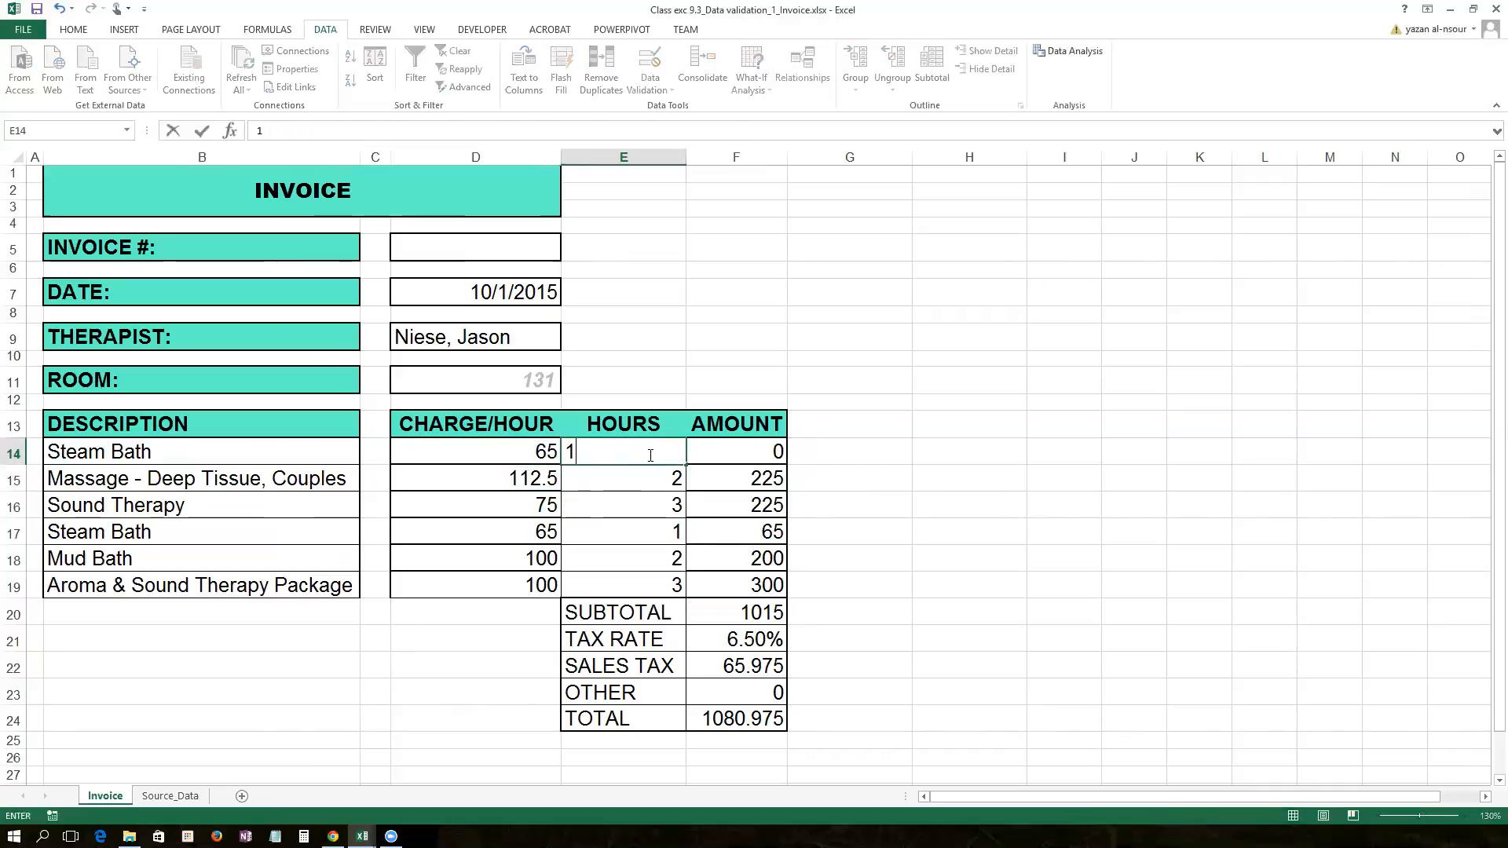
key(Return)
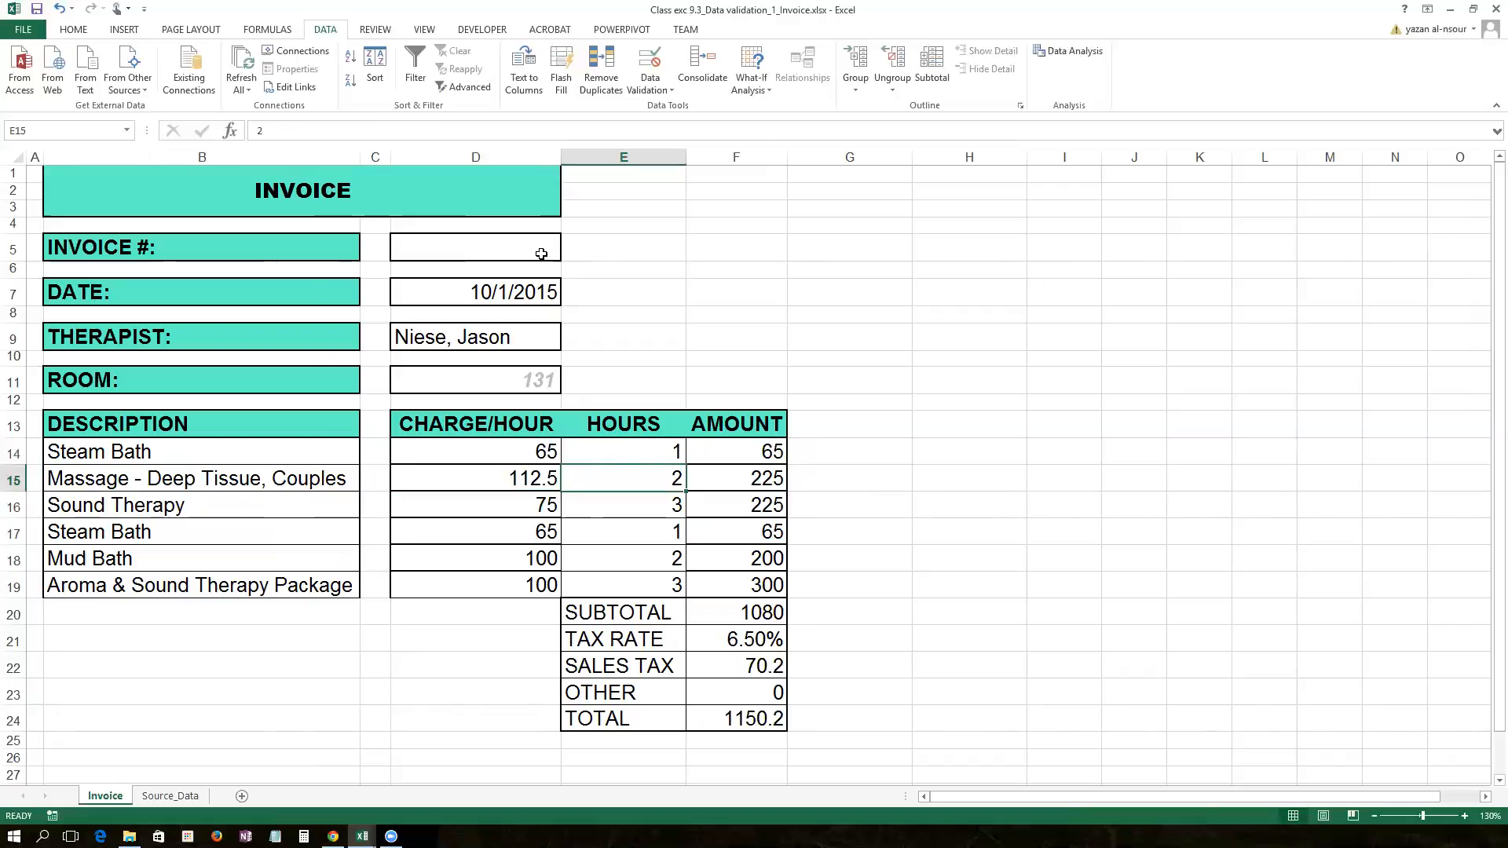
Step: Review the Subtotal, Sales Tax and tax rate cells, then enter 50 as the Other charge
click(730, 616)
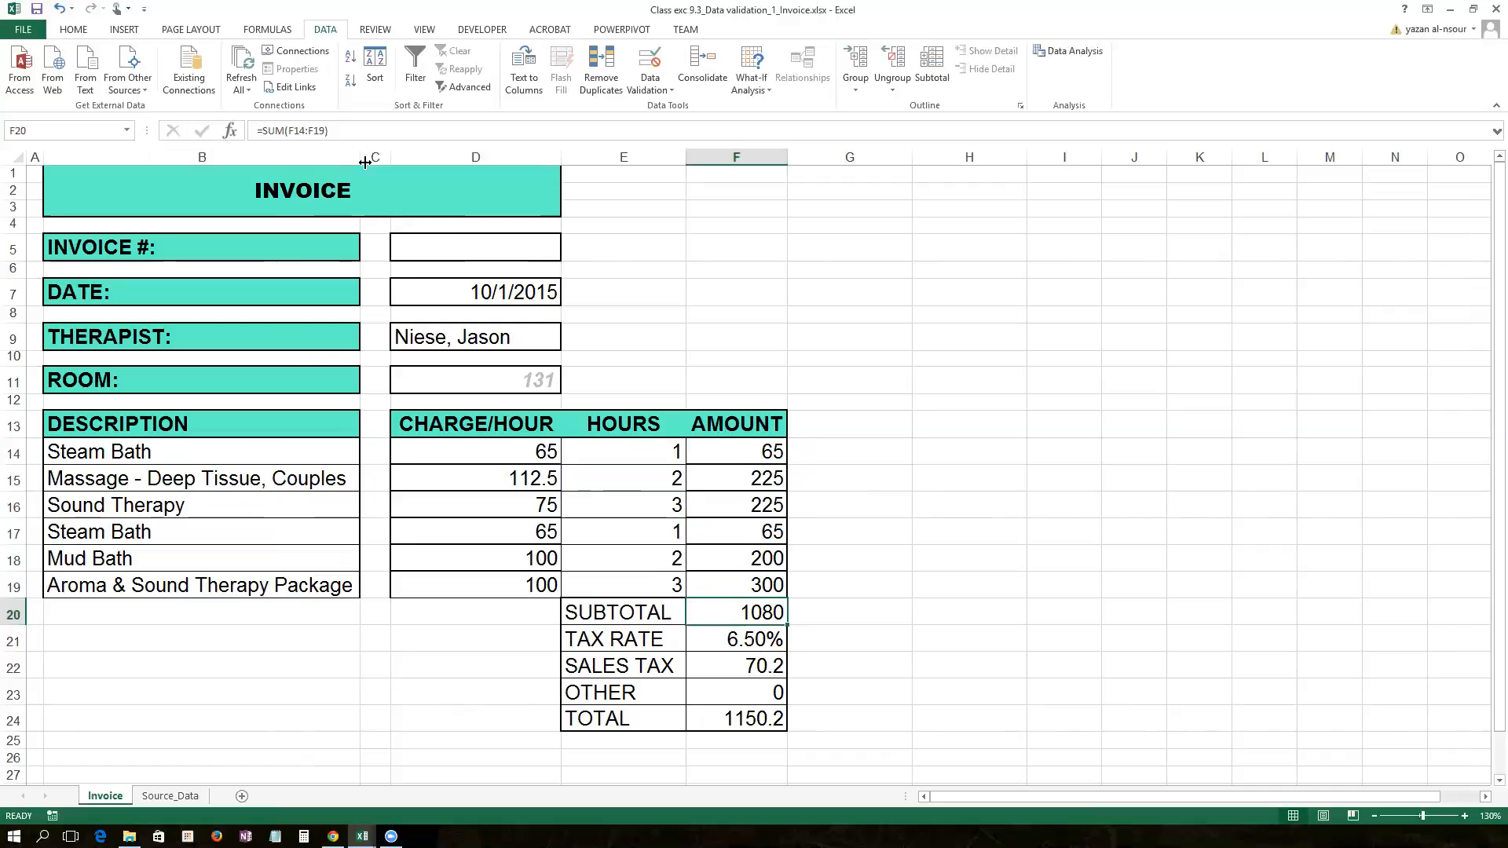
click(698, 662)
click(712, 619)
click(717, 650)
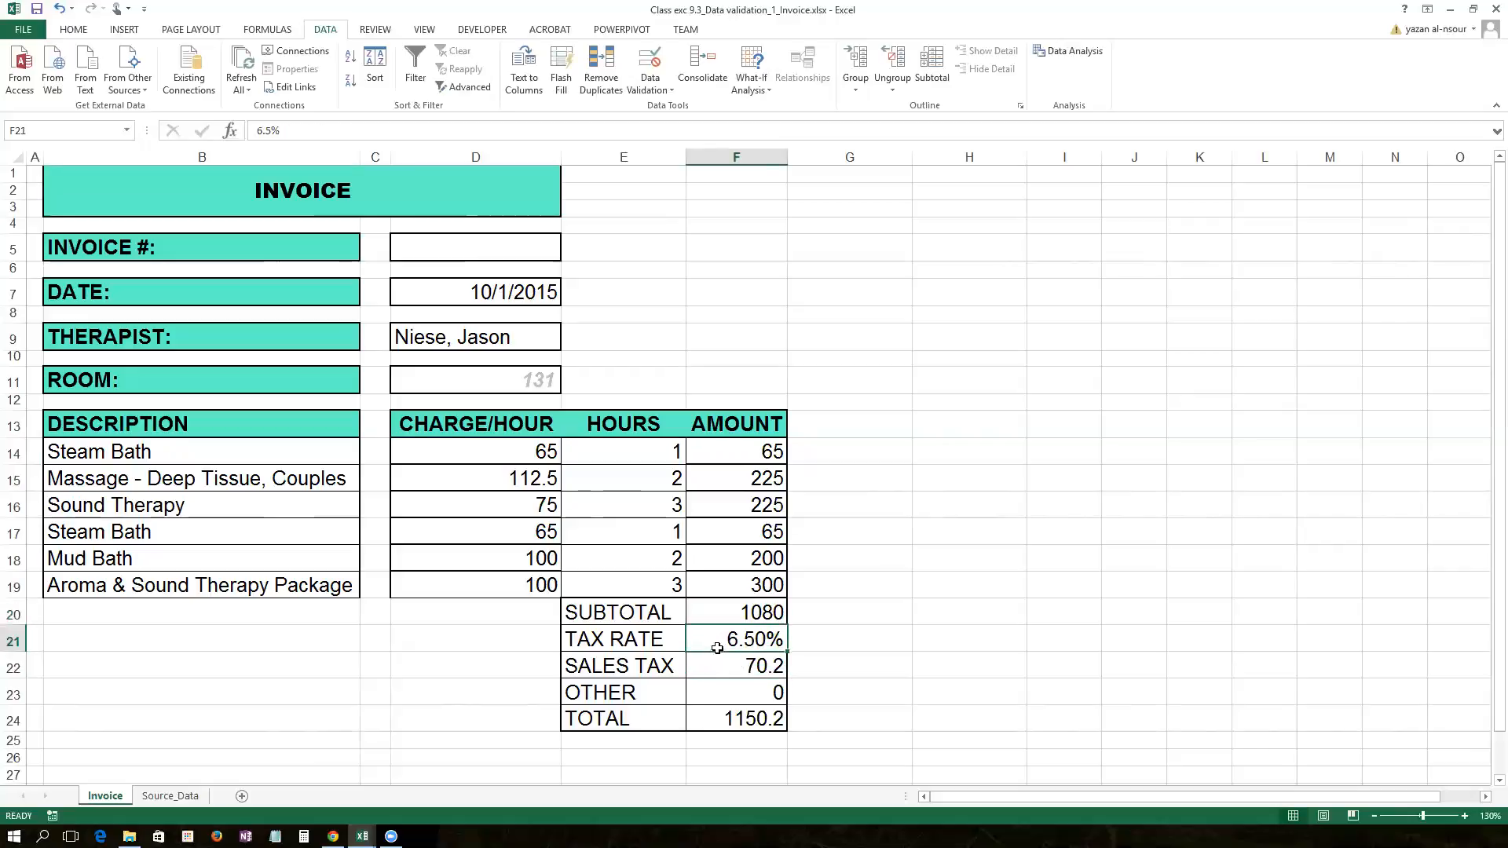
click(719, 696)
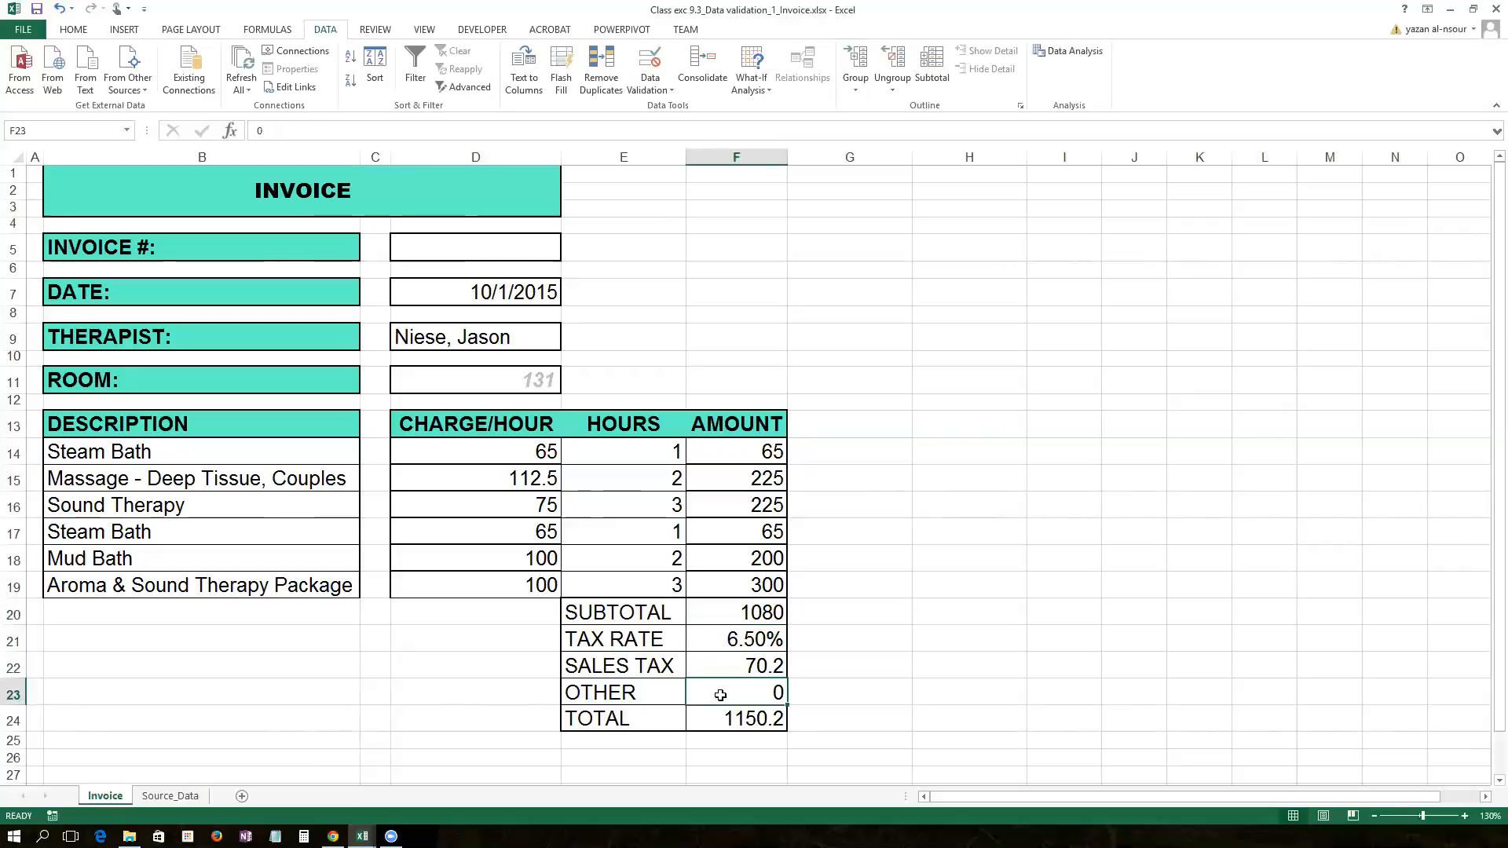
text(50)
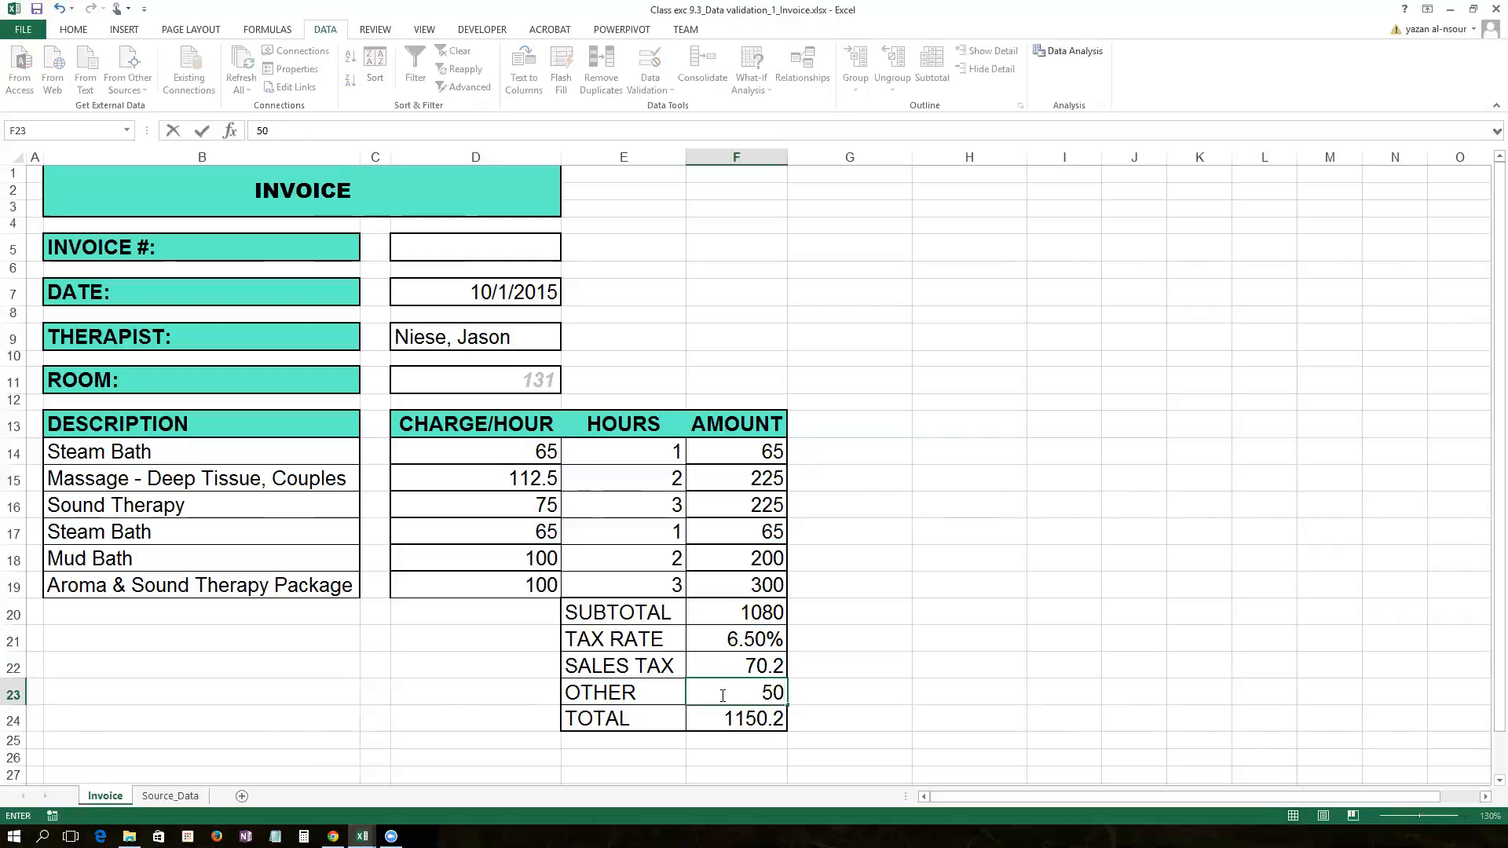
key(Return)
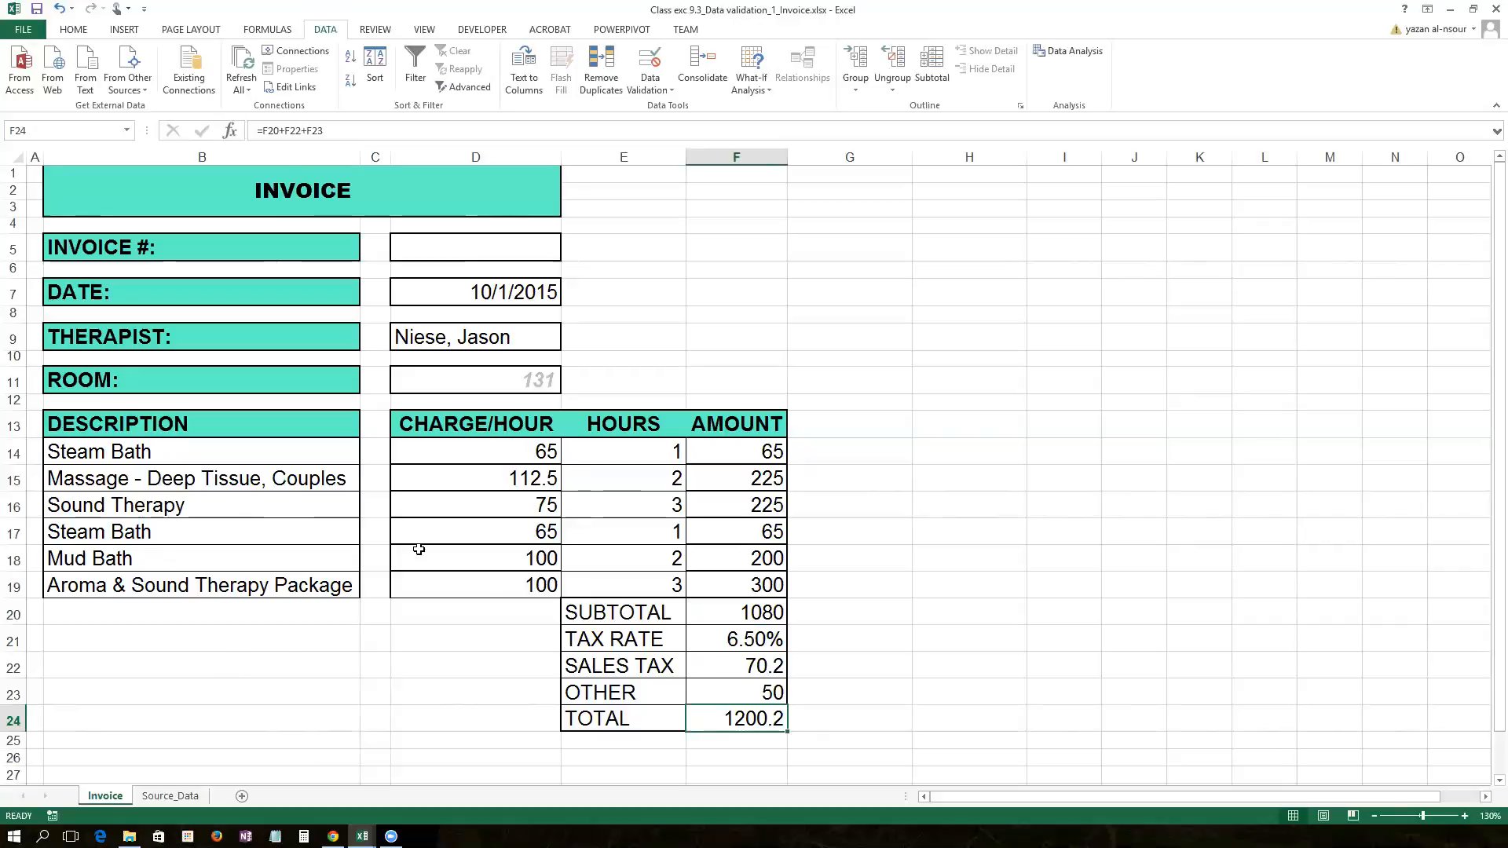
Step: Enter the labels 'Show source lists' in B22 and 'Show charges' in B23
click(101, 665)
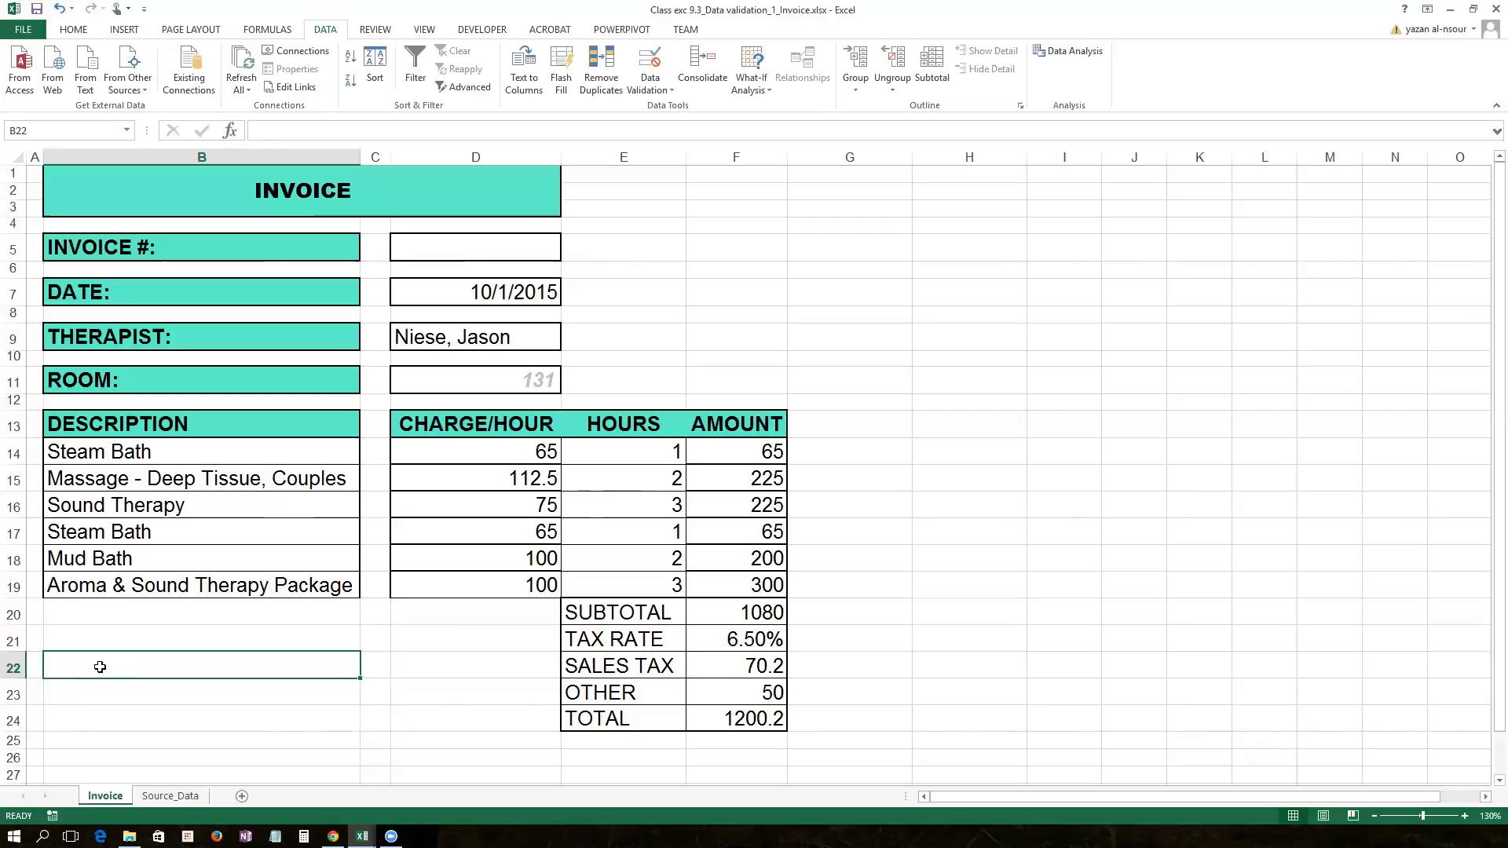
text(Show)
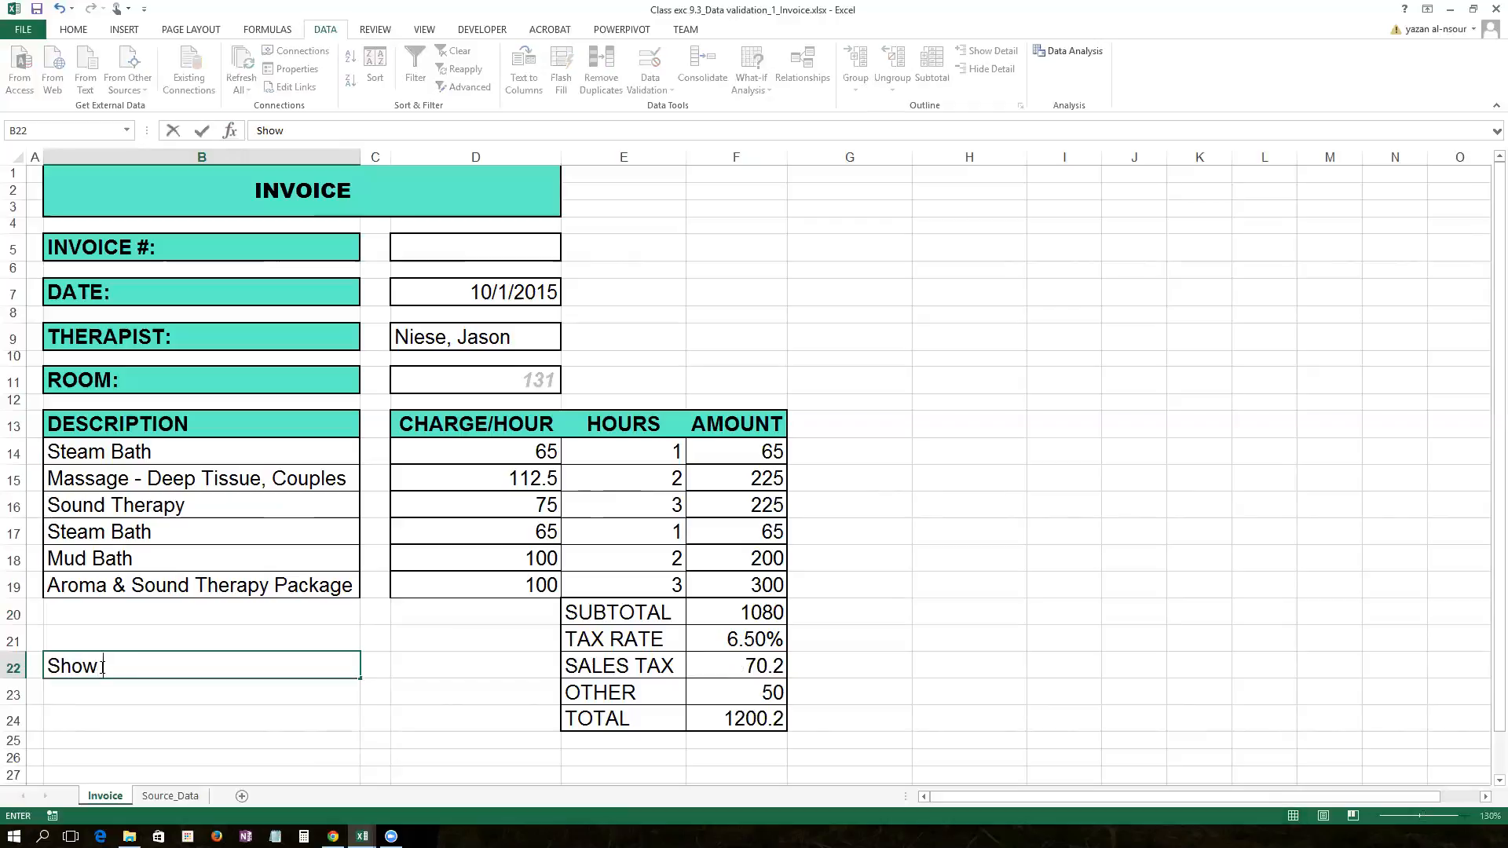
text( source s)
text(ata)
key(BackSpace)
key(BackSpace)
key(BackSpace)
key(BackSpace)
text(list)
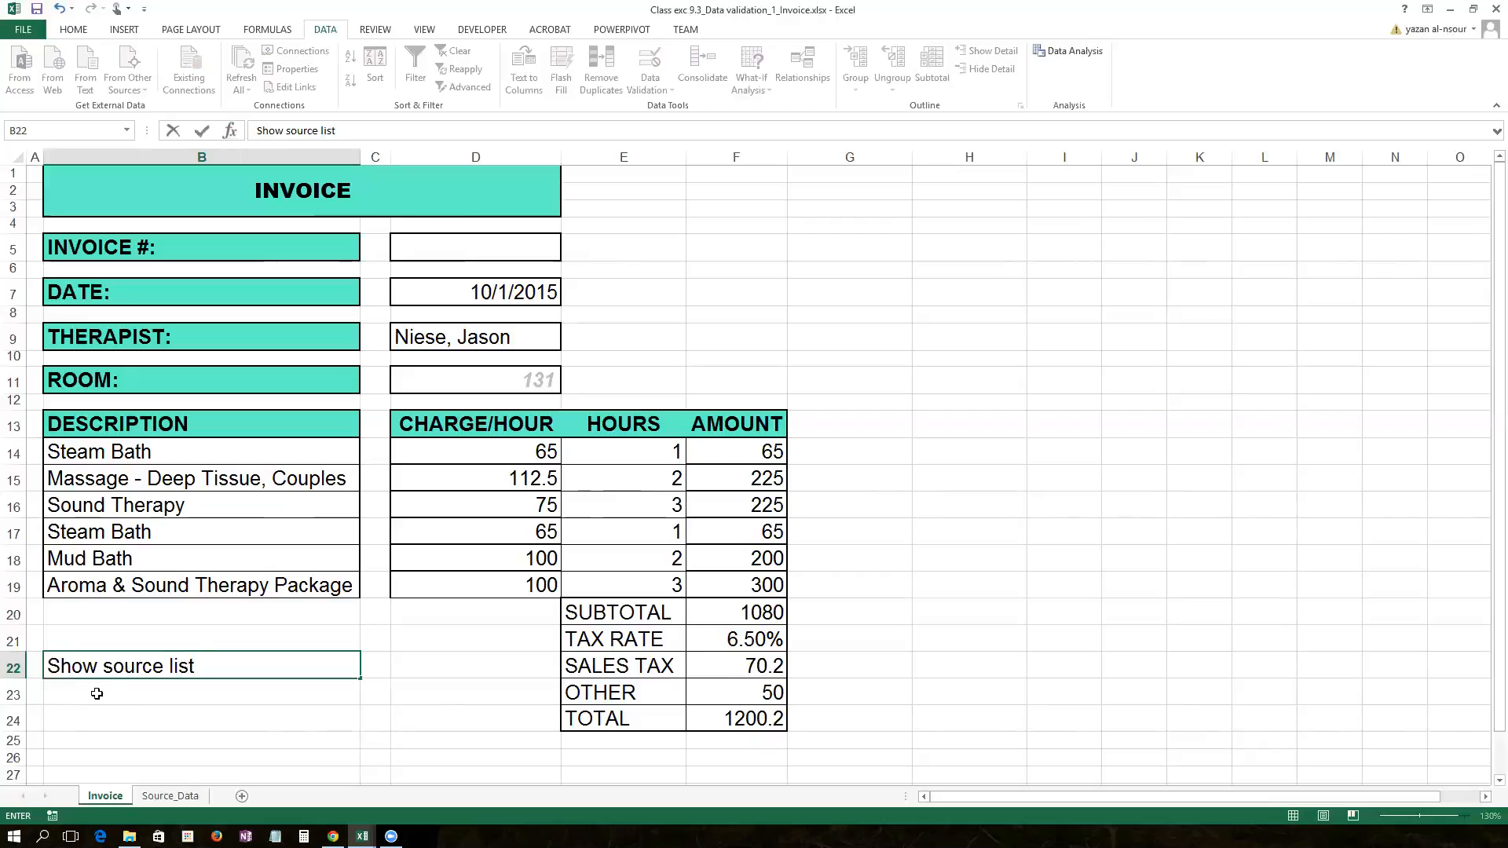
key(Return)
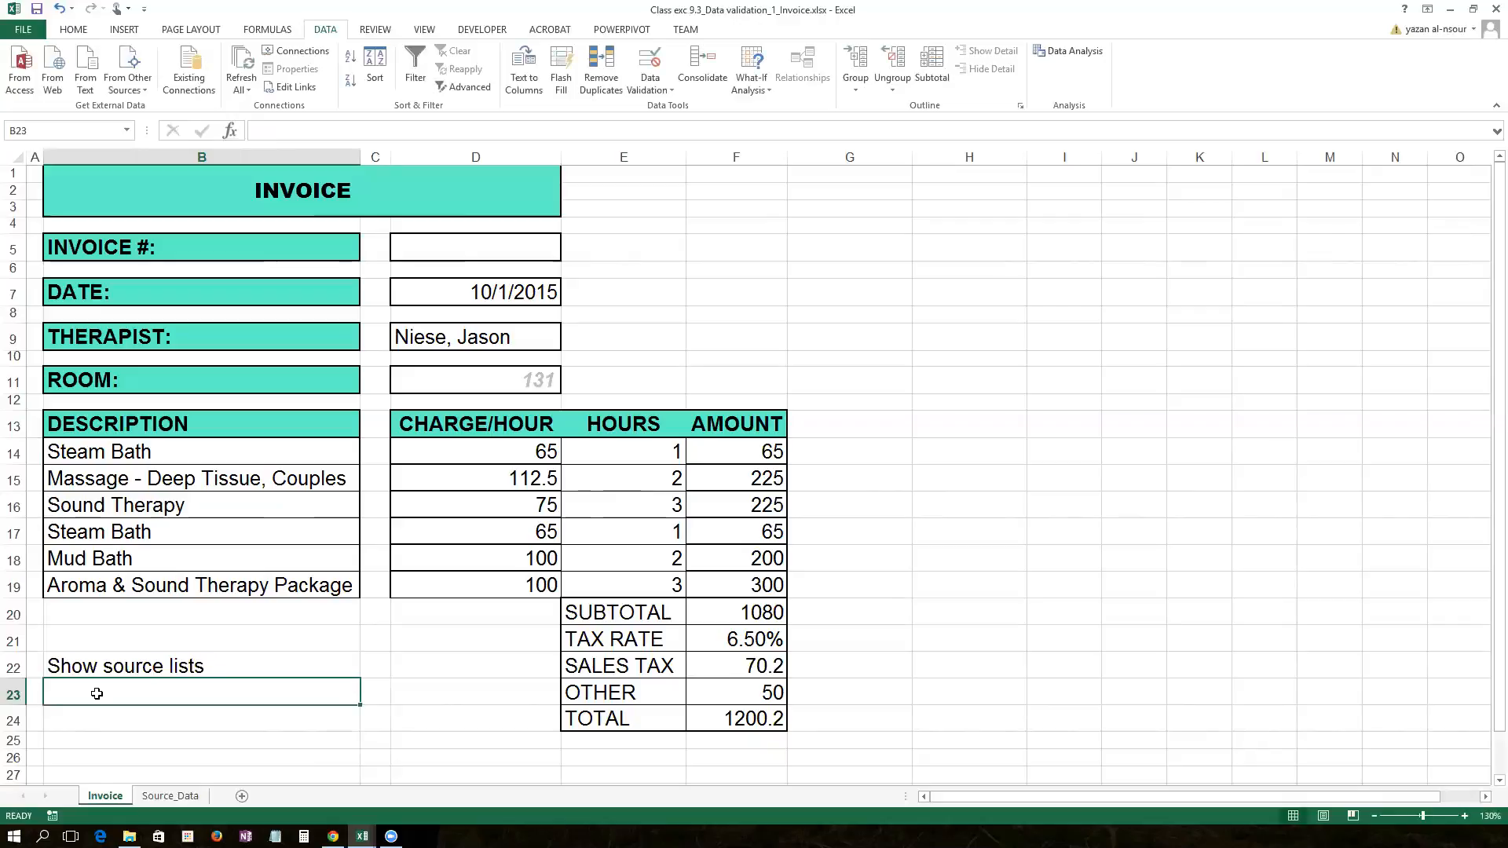
text(Show )
text(s)
key(BackSpace)
key(BackSpace)
text(charges)
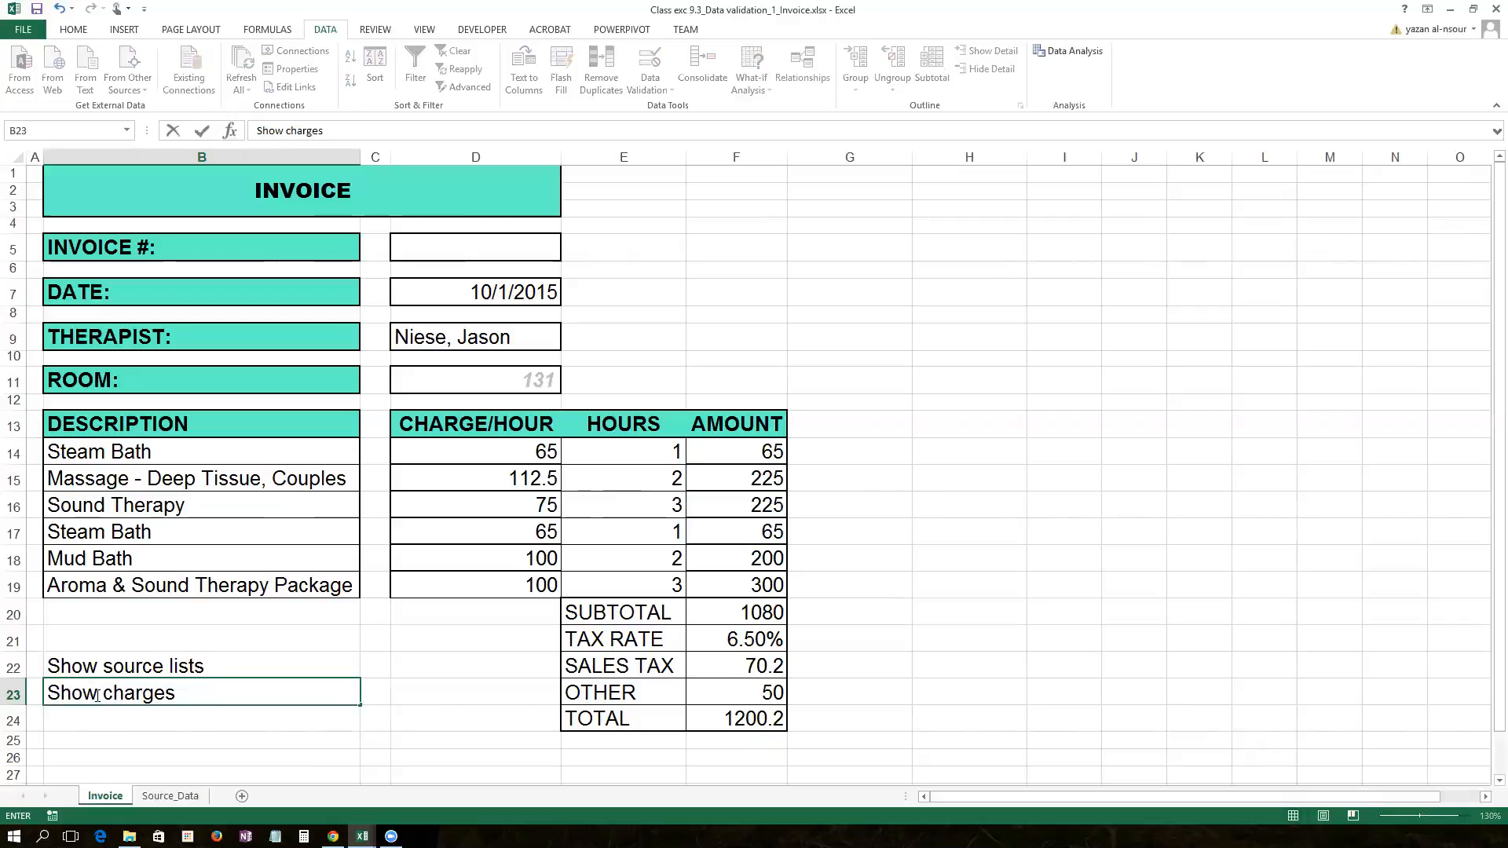
click(160, 670)
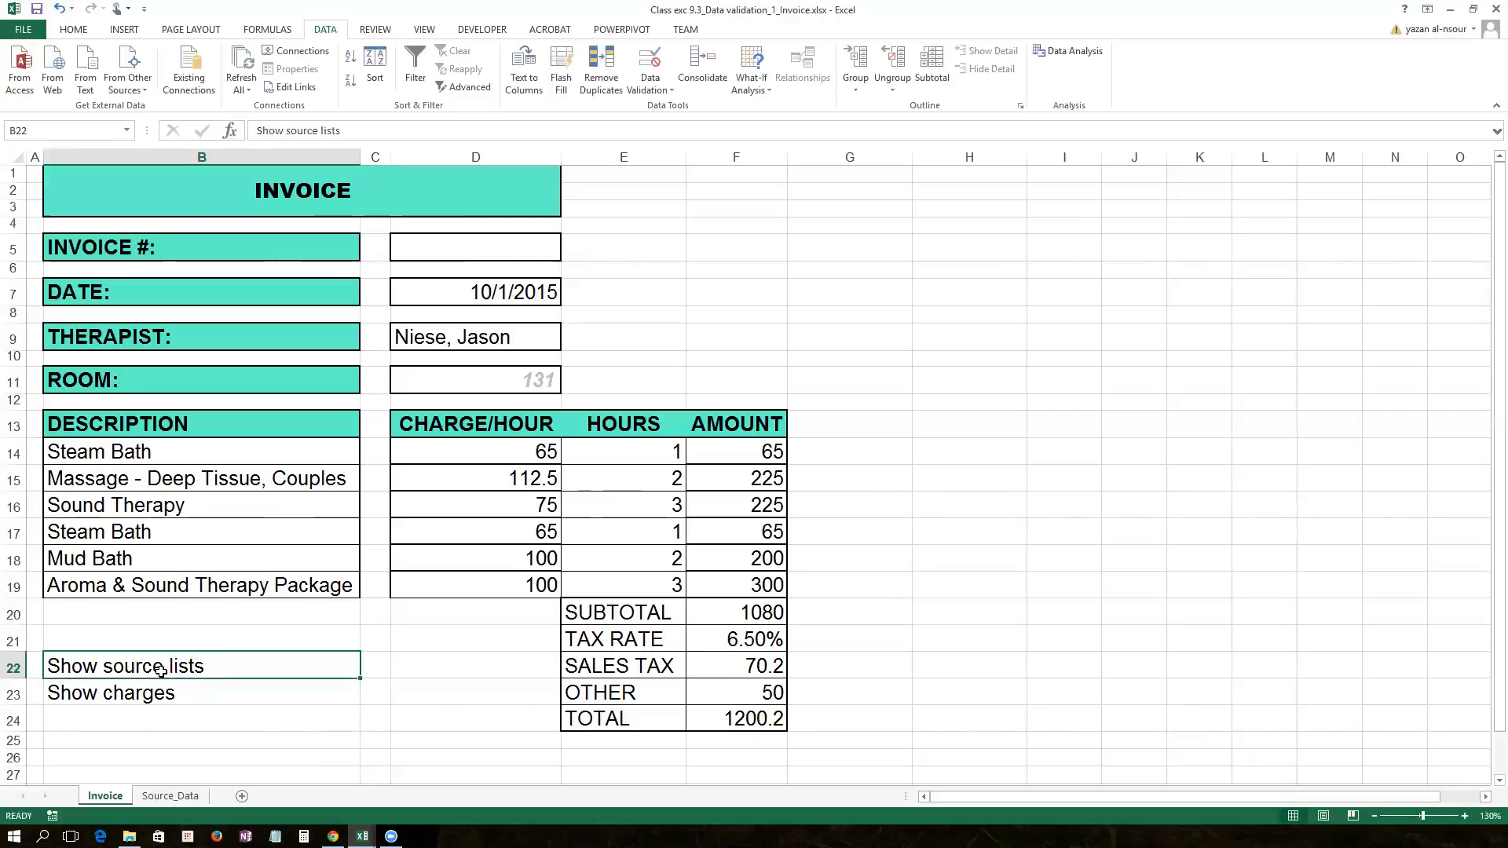
Step: View the PRODUCTS list on the Source_Data sheet, then return to the Invoice sheet
click(171, 797)
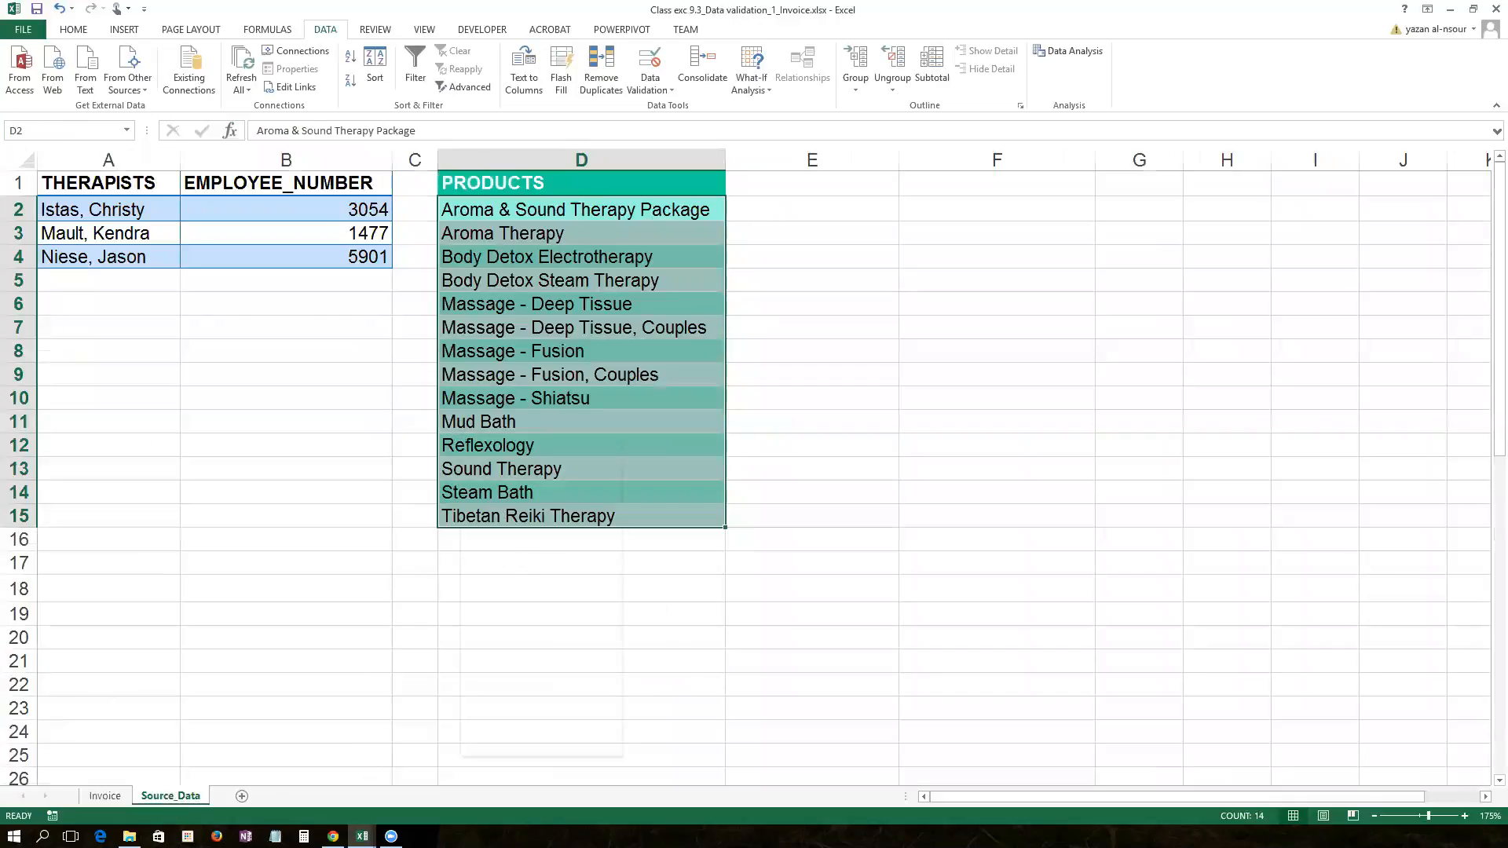
right_click(461, 440)
click(97, 799)
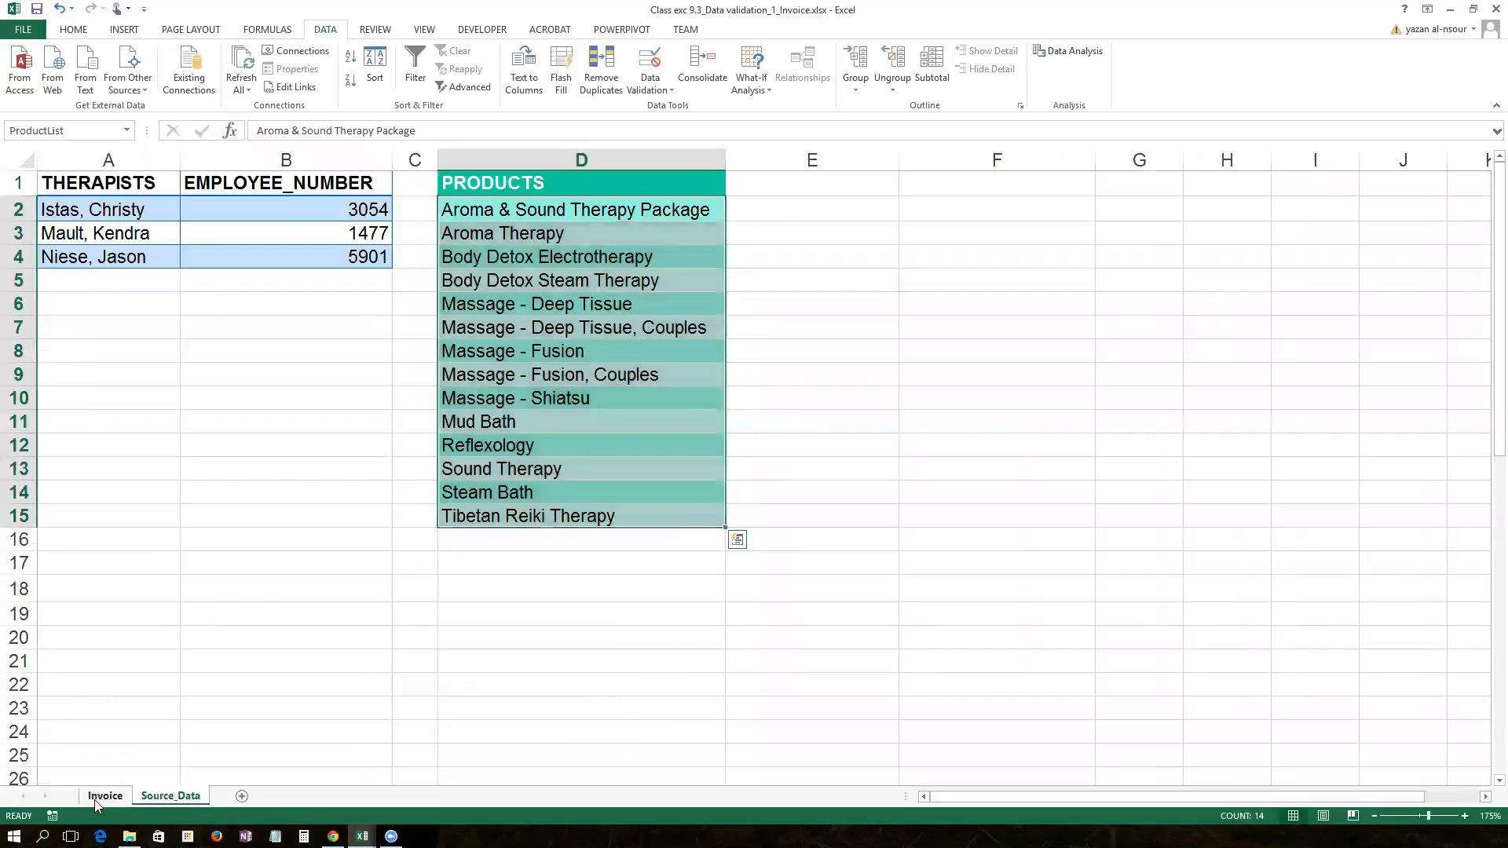
click(97, 799)
Step: Hyperlink B22 to the Source_Data sheet in this workbook, then follow the link
right_click(146, 674)
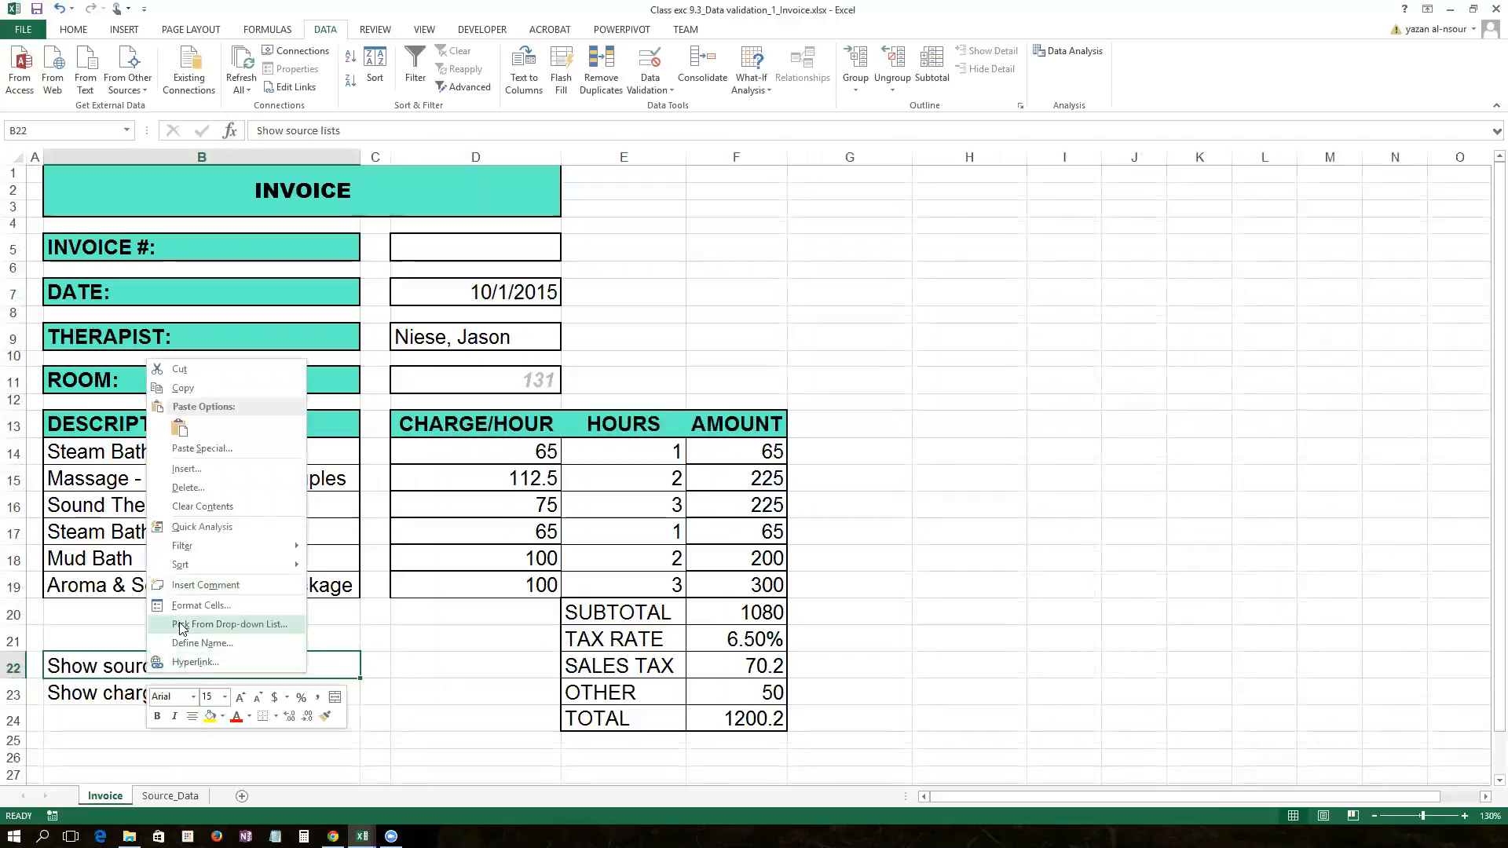
click(180, 659)
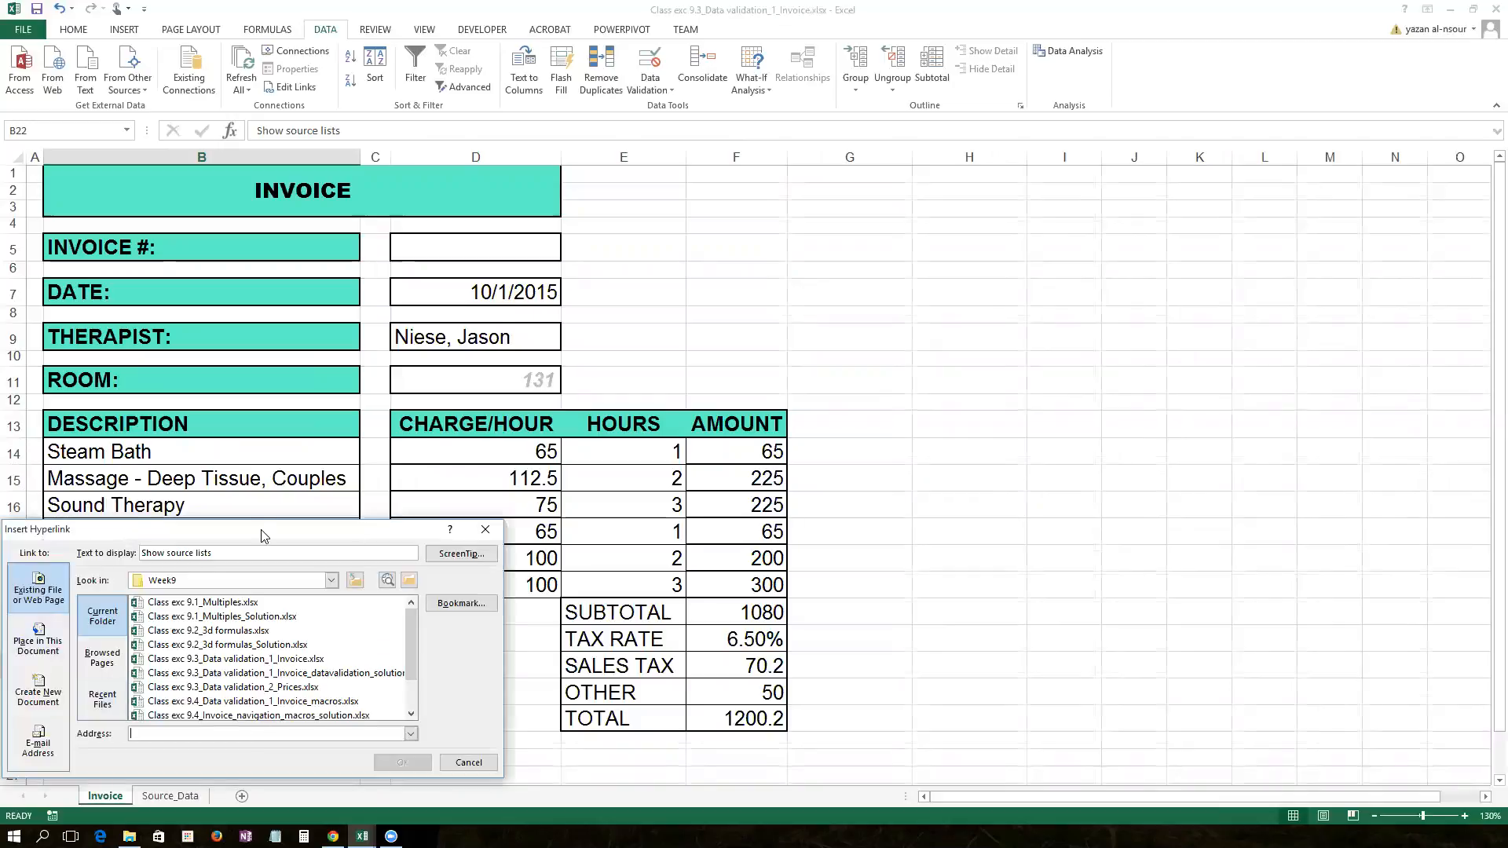
drag(262, 536, 494, 322)
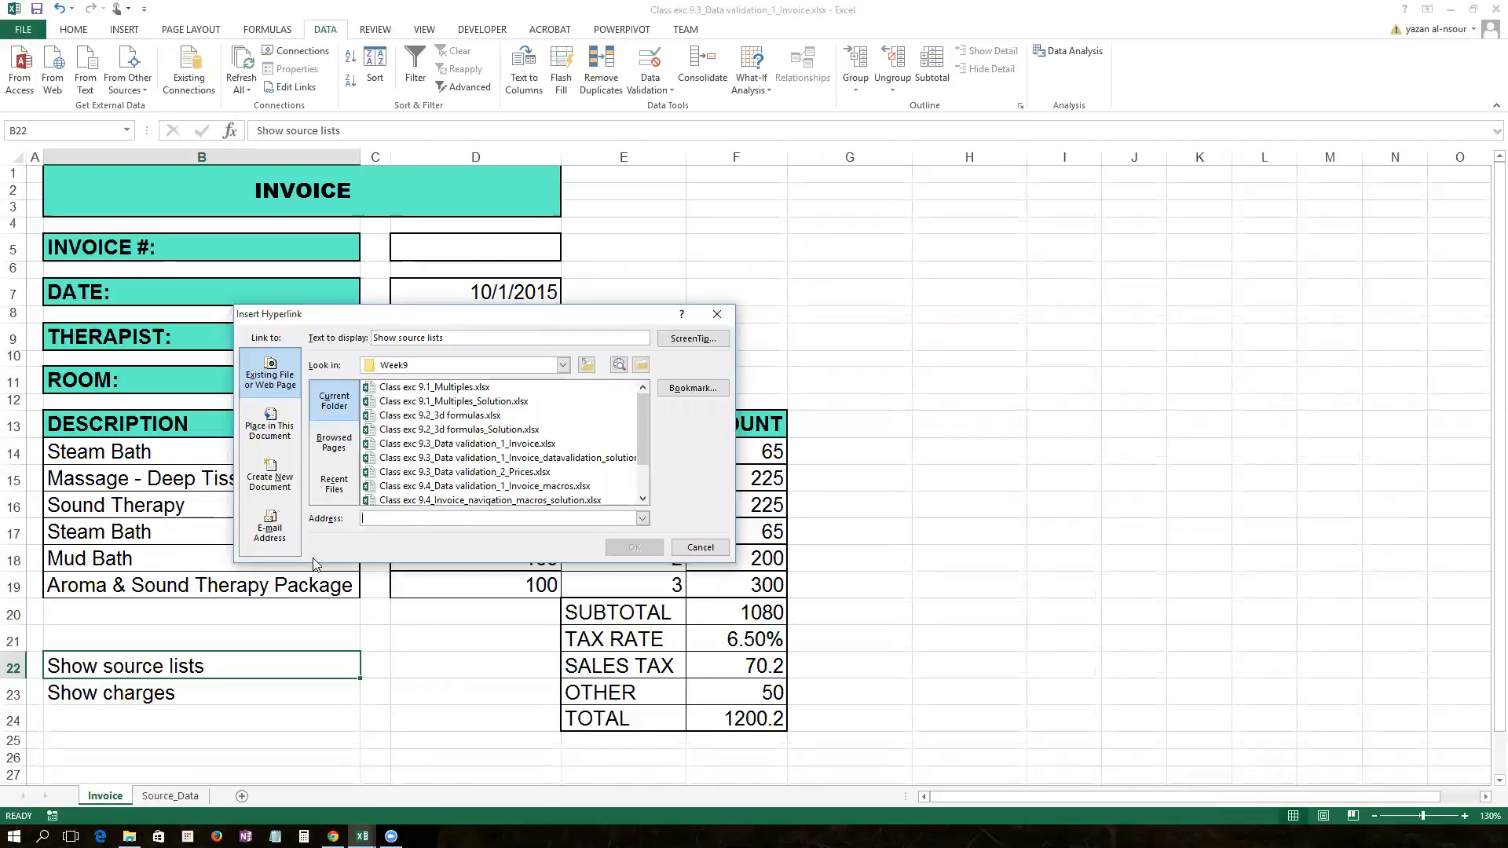
click(274, 439)
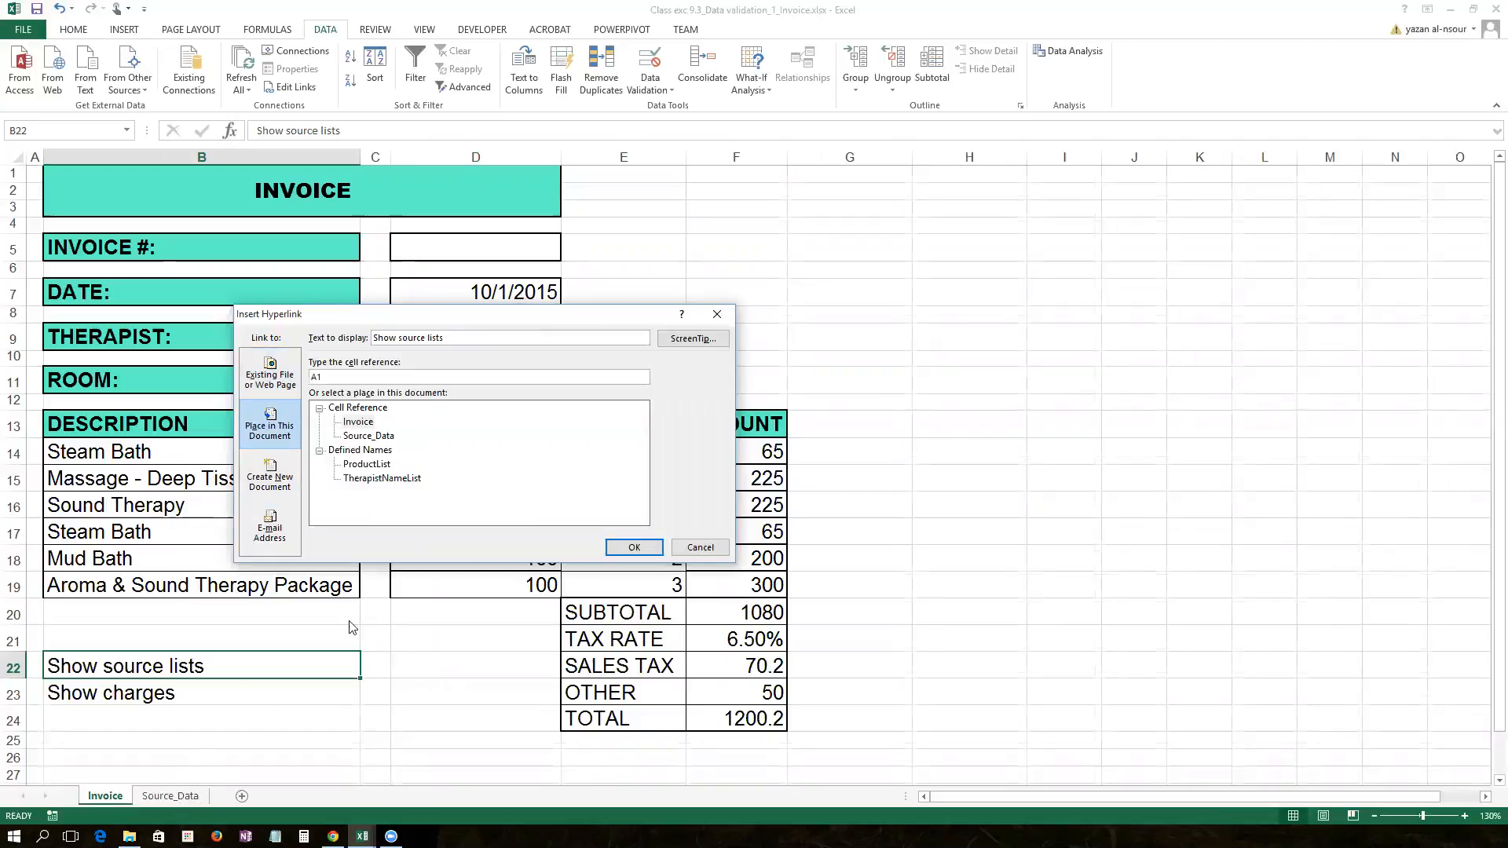
click(369, 436)
click(634, 547)
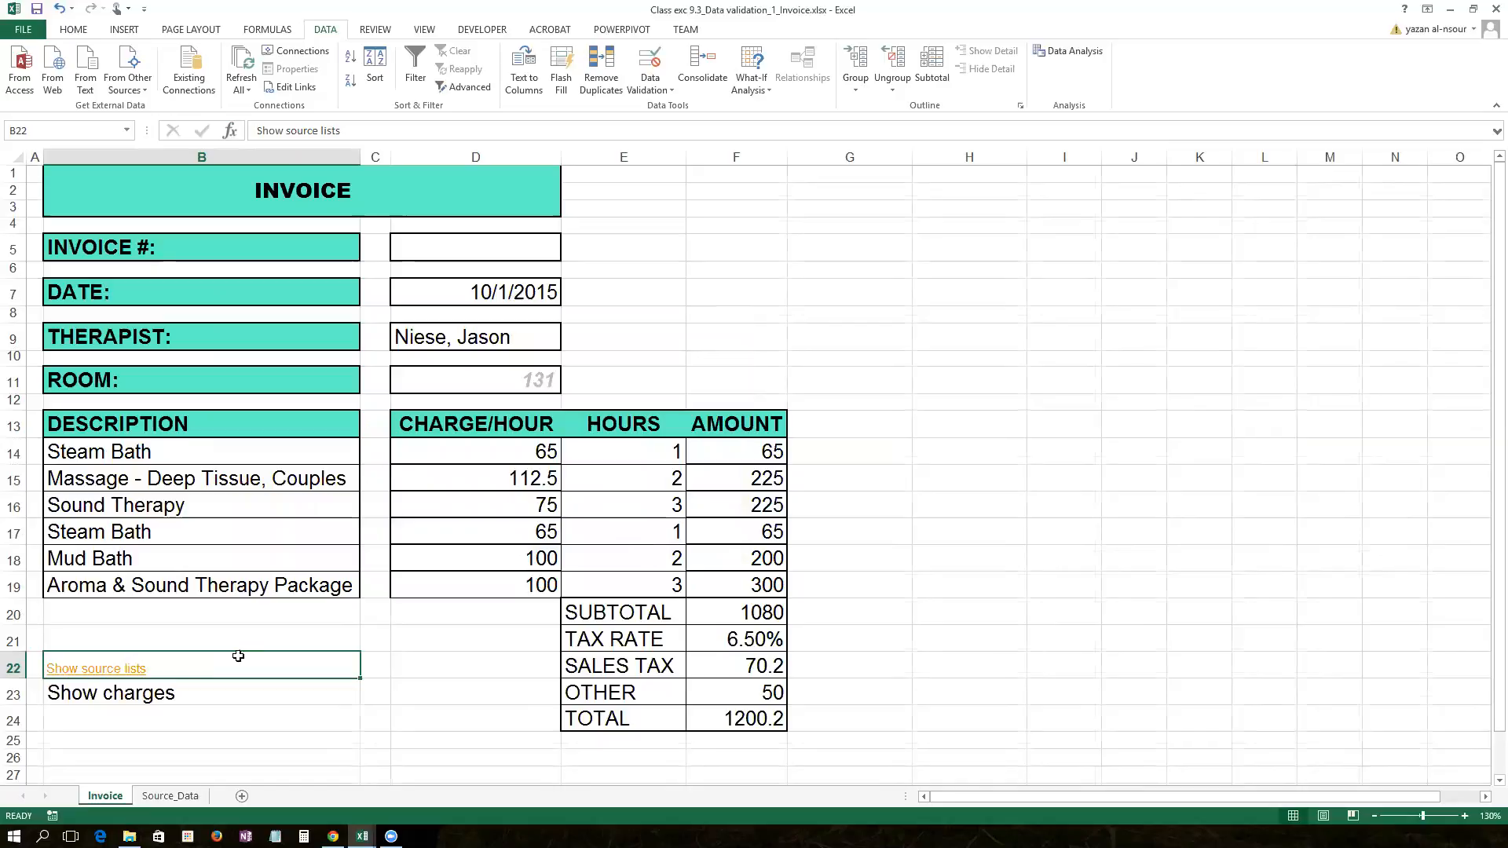
click(227, 749)
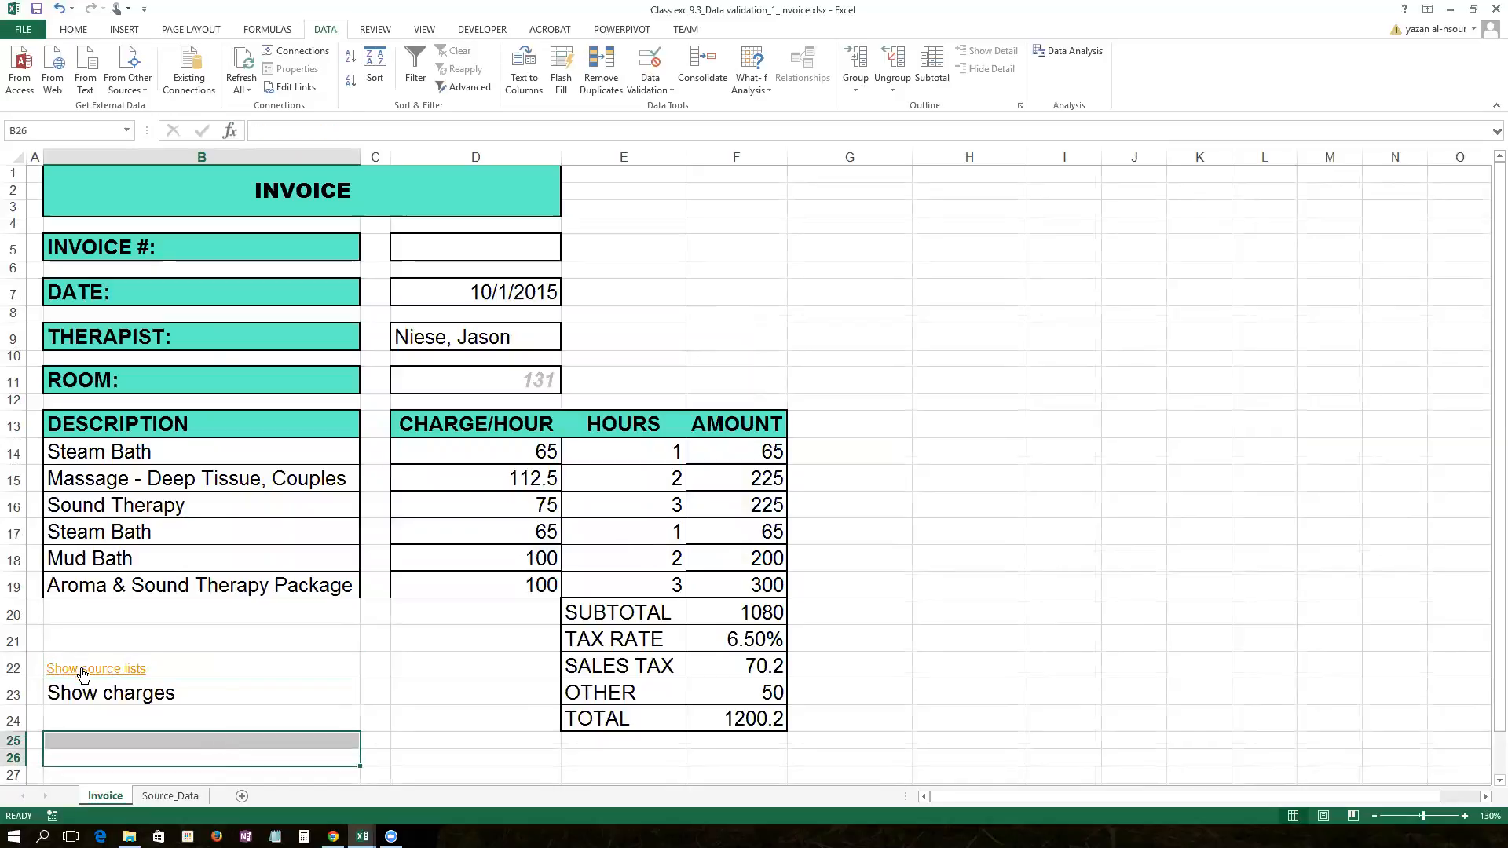
click(82, 669)
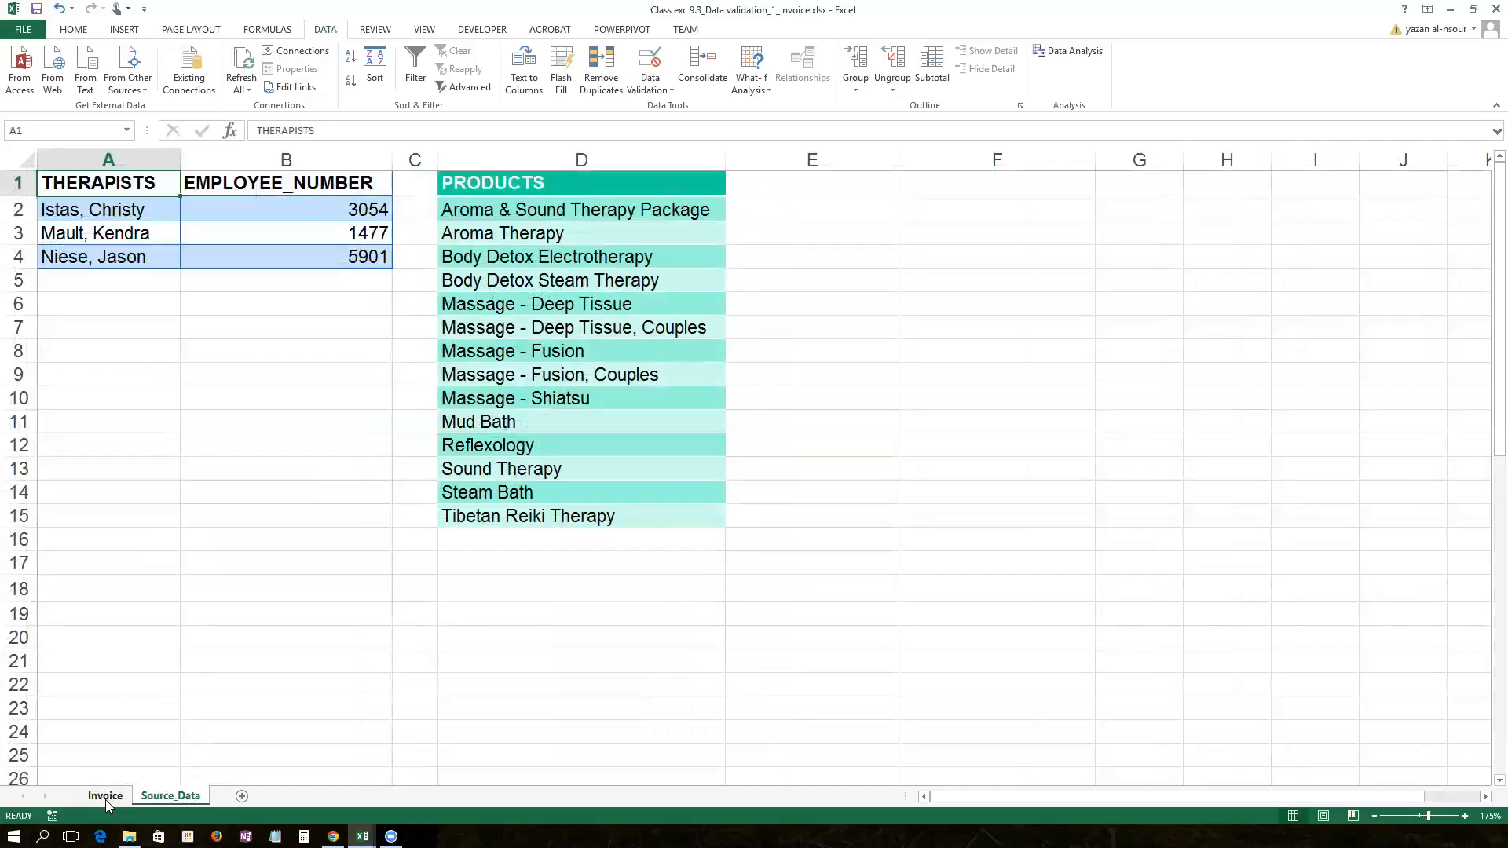
right_click(169, 797)
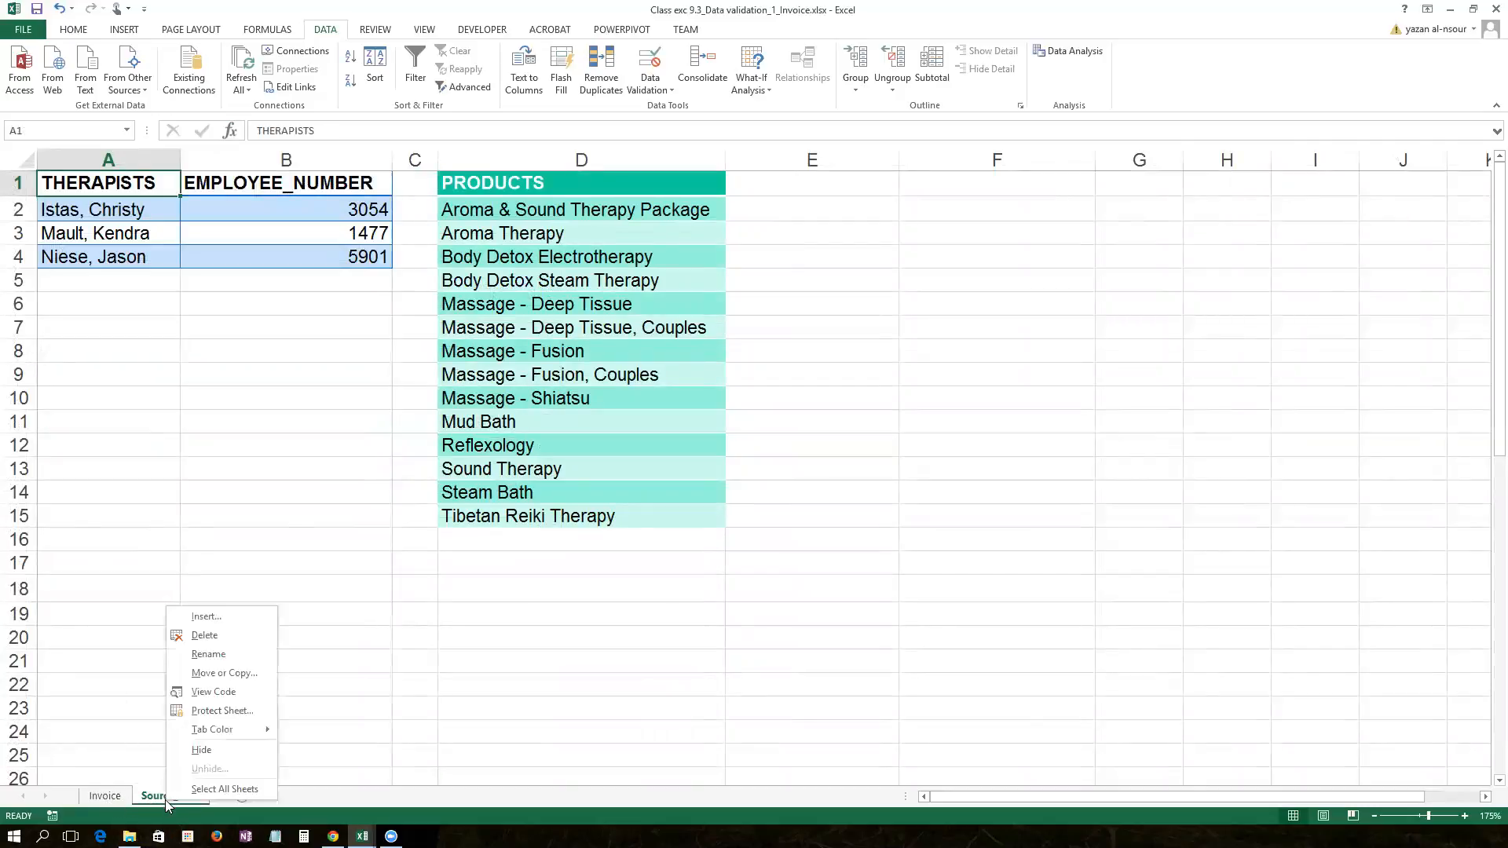
click(201, 750)
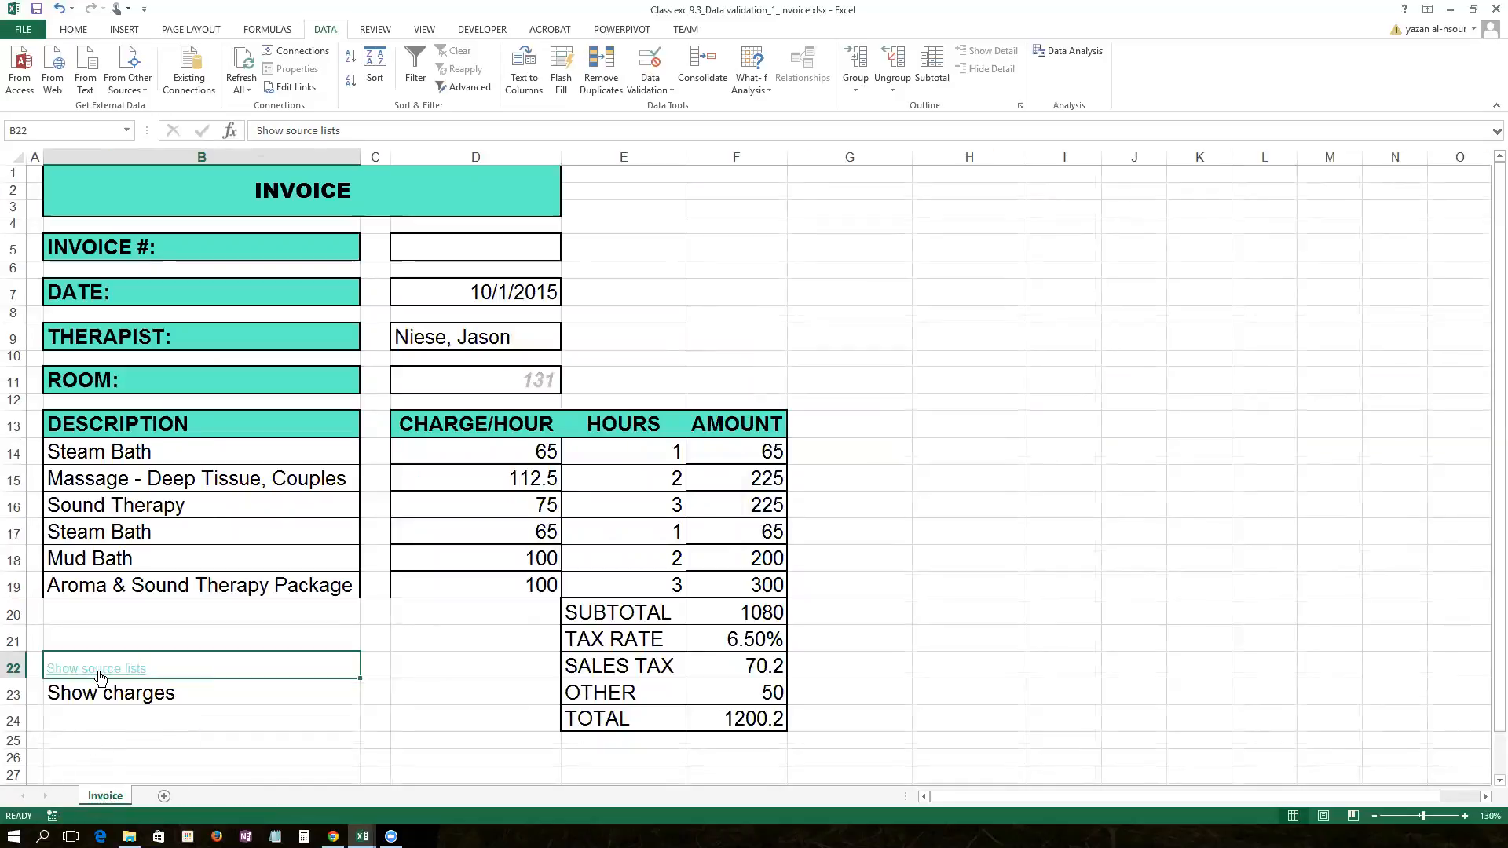
right_click(131, 798)
click(157, 769)
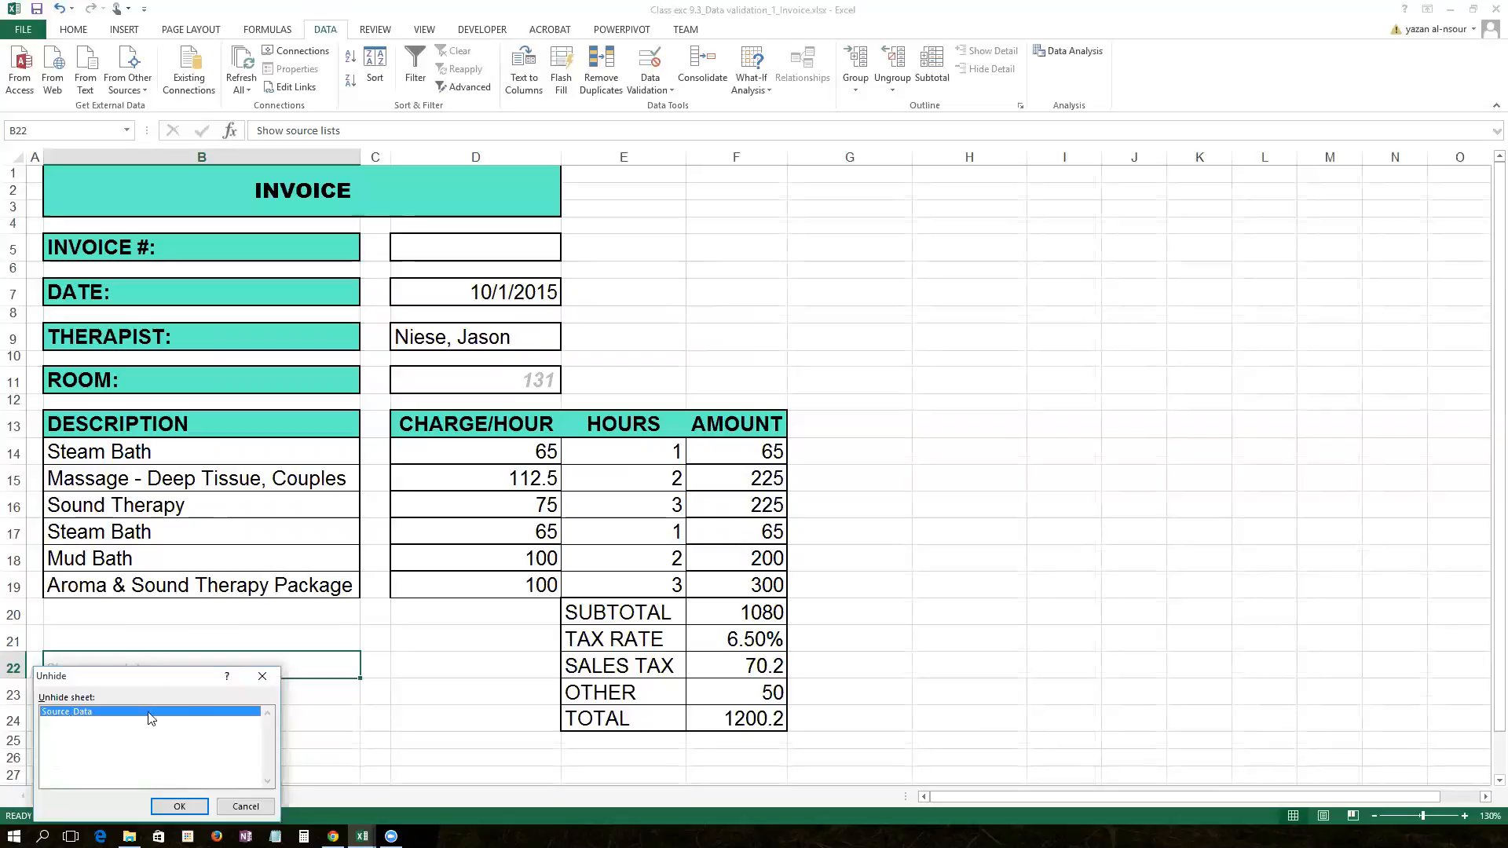
click(179, 806)
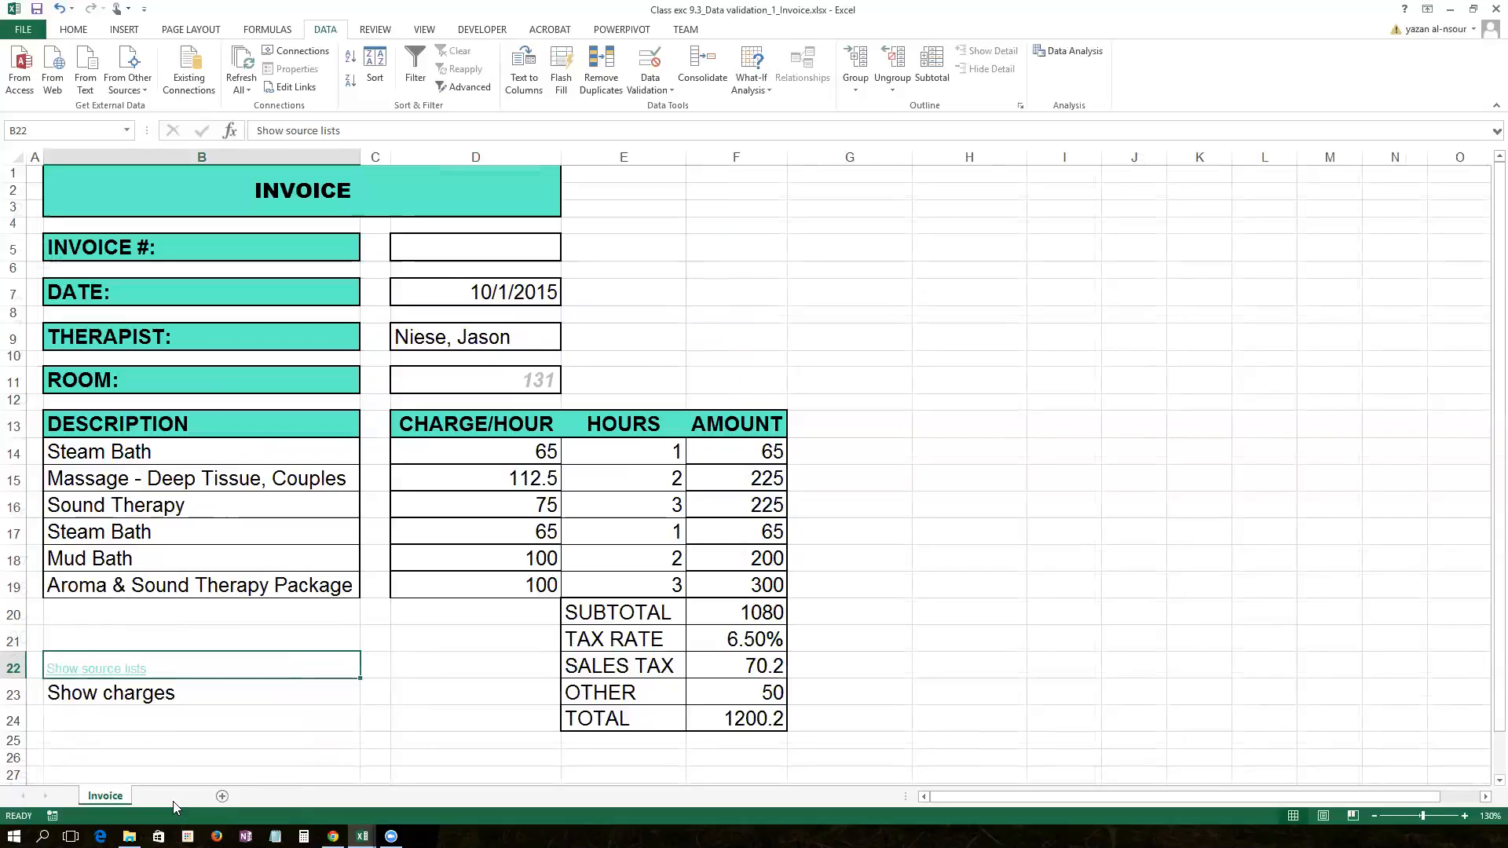
click(118, 797)
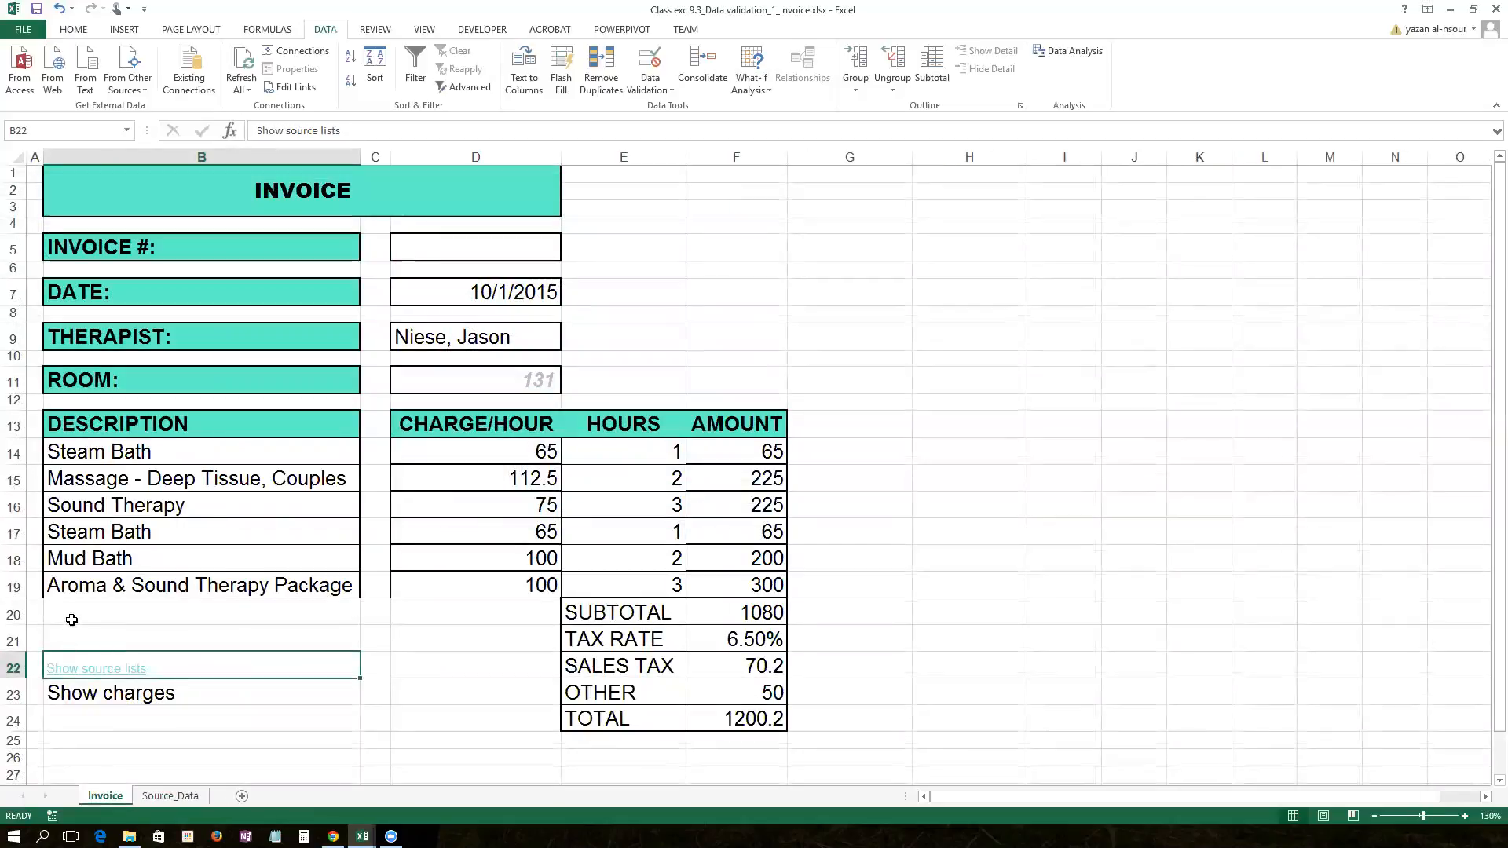
click(91, 674)
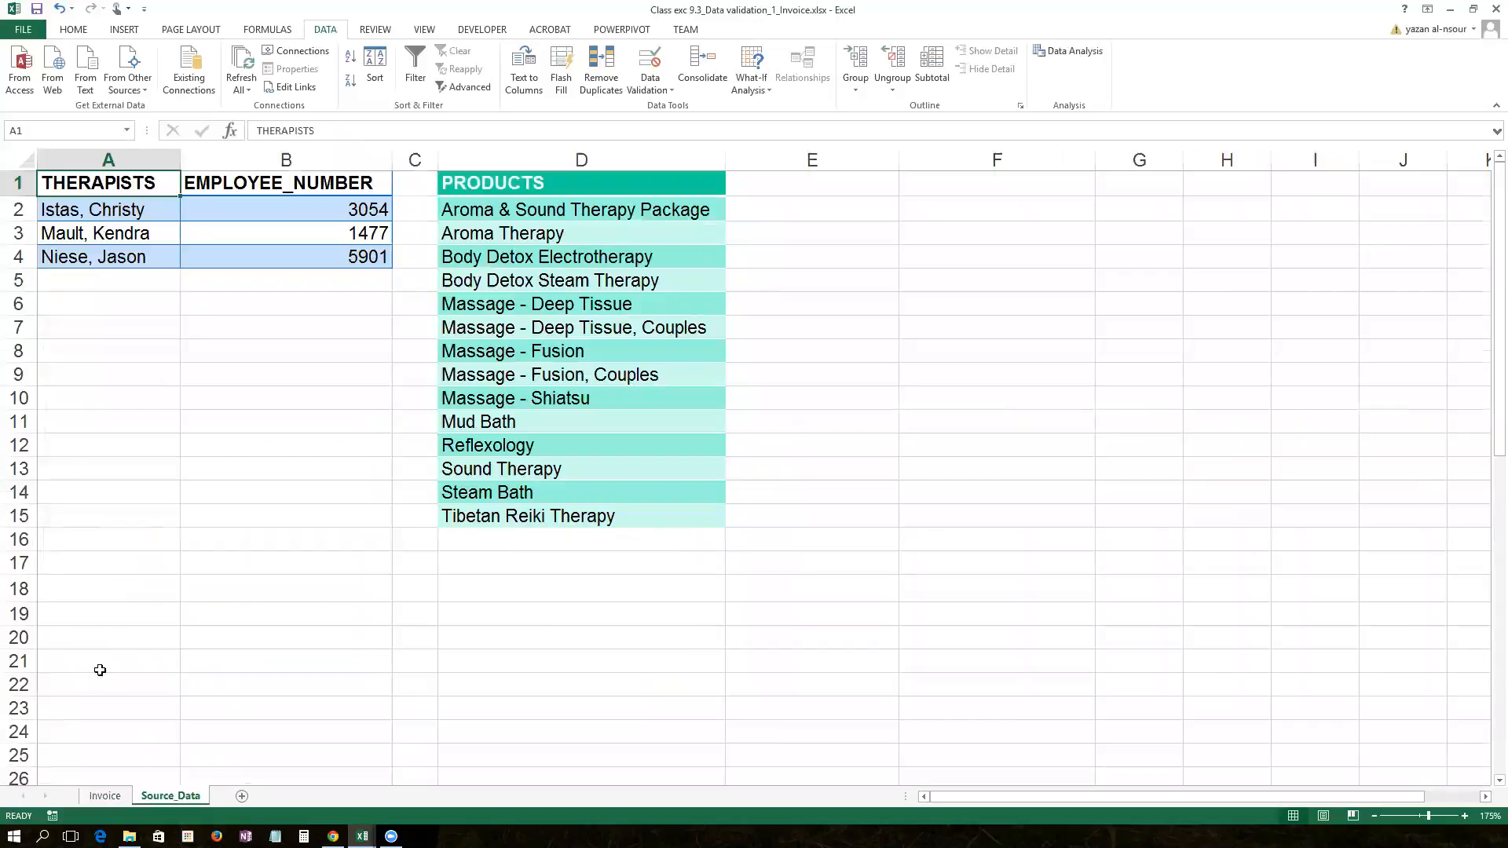
Step: Type the label 'Invoice' in Source_Data cell A10
click(112, 400)
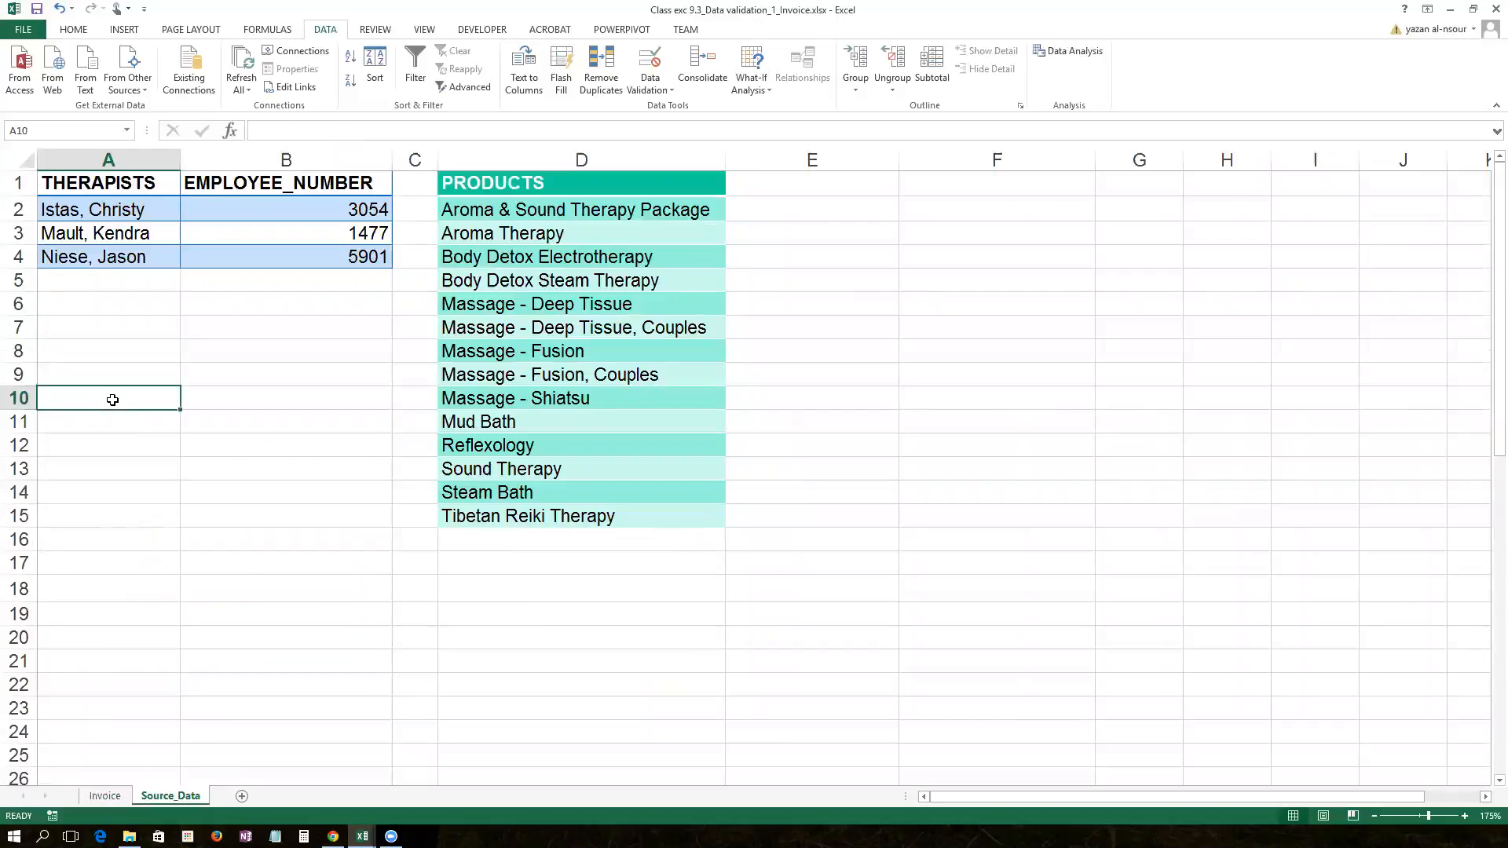
text(Invoice)
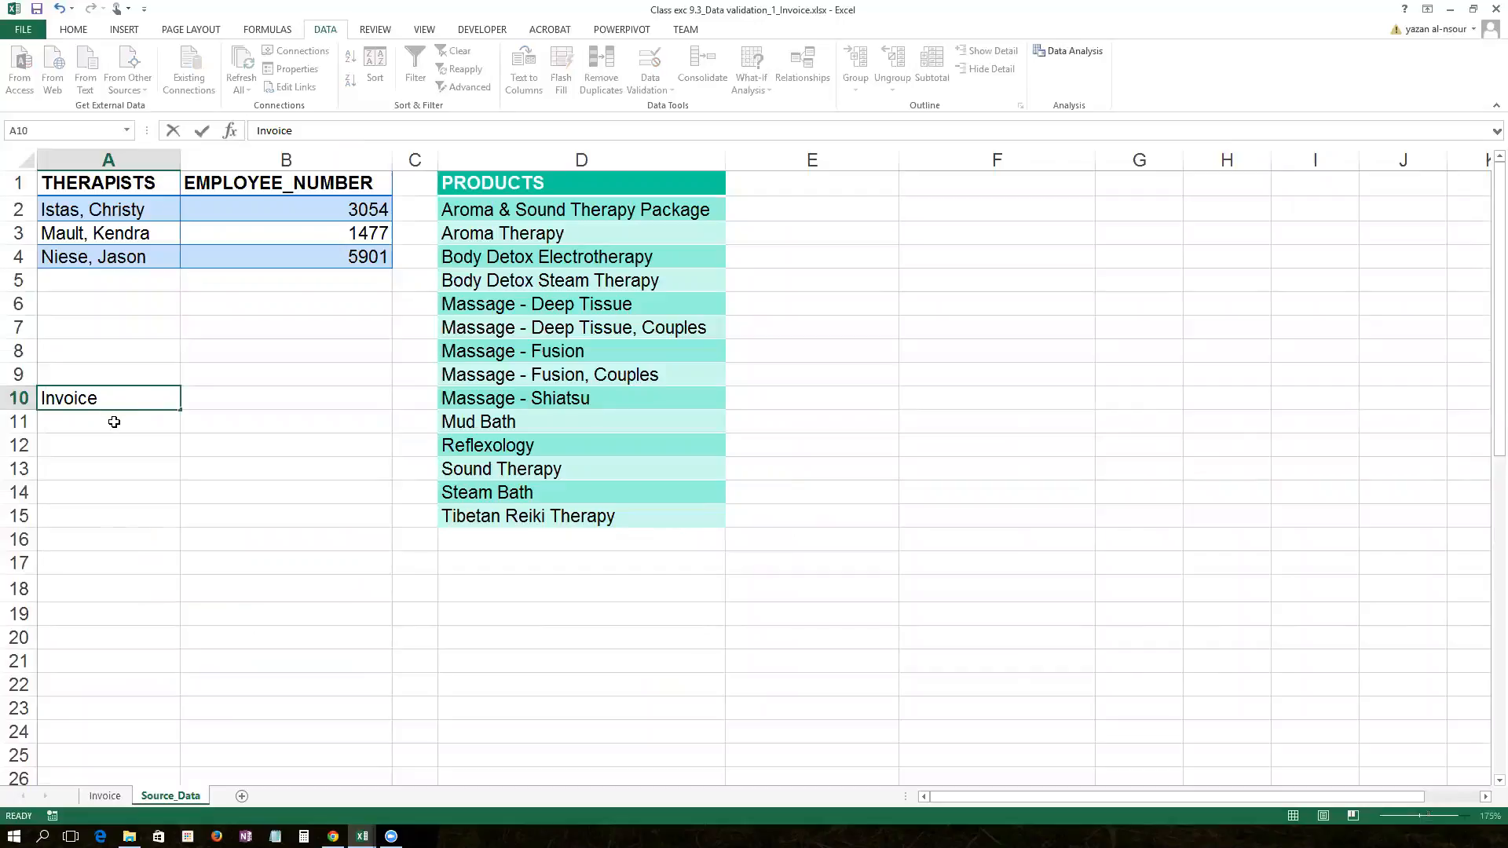
key(Return)
Step: Hyperlink A10 to the Invoice sheet and follow it back to the invoice
click(97, 399)
key(alt)
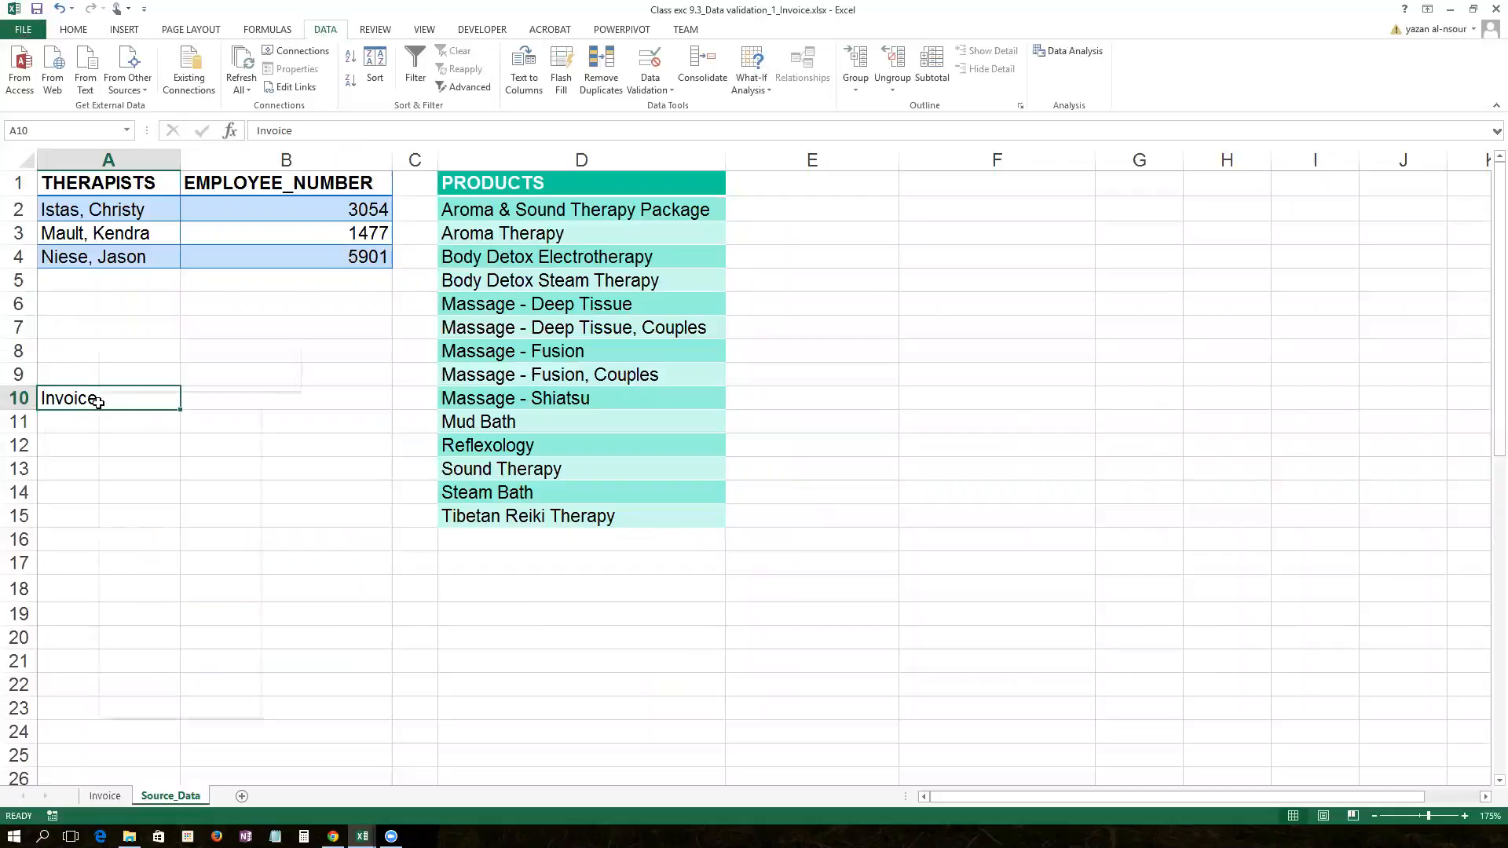
right_click(98, 401)
click(154, 707)
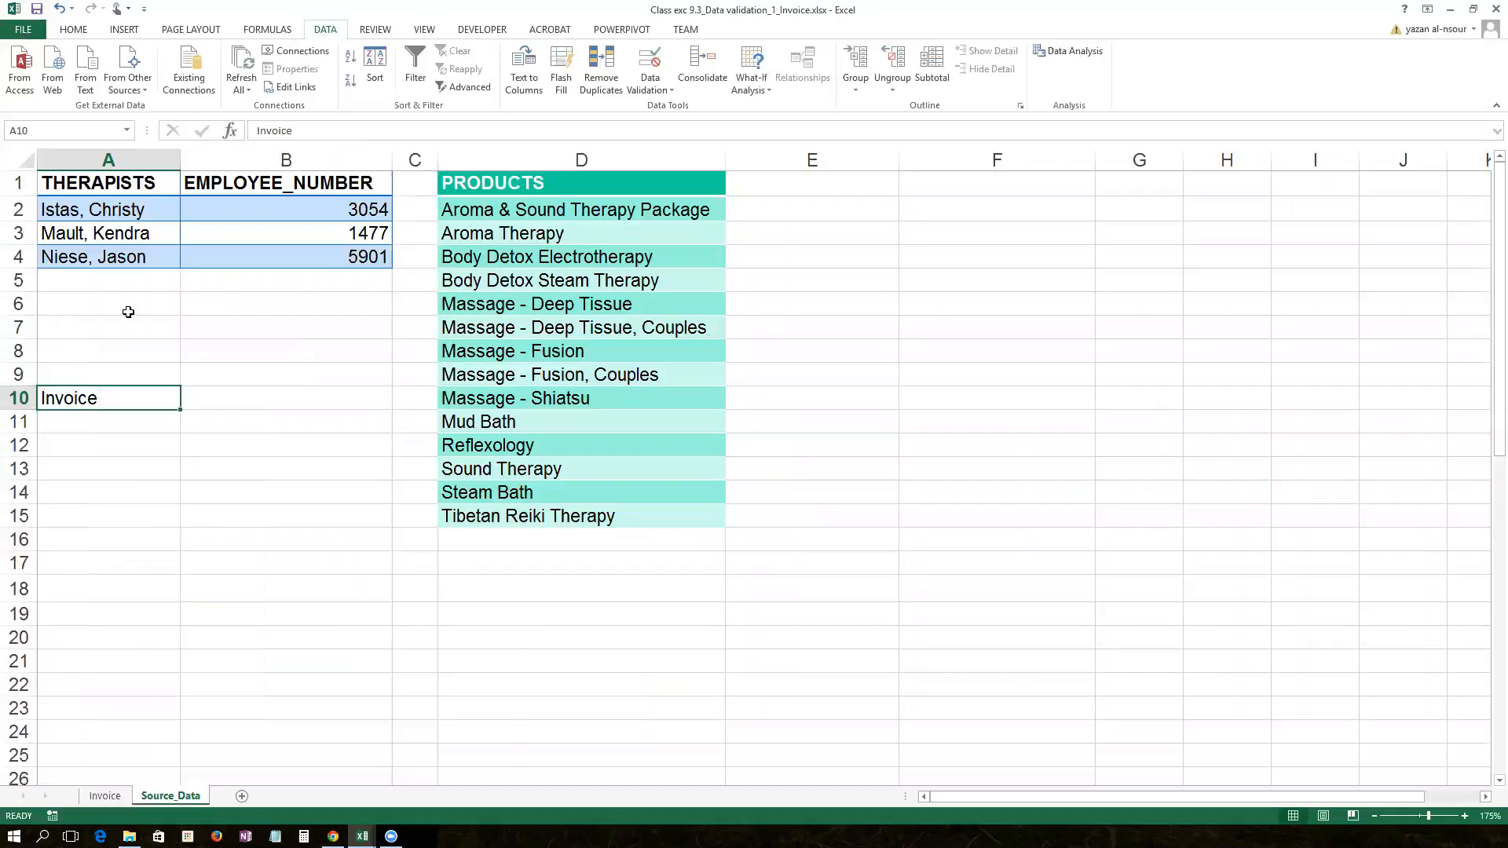
click(140, 680)
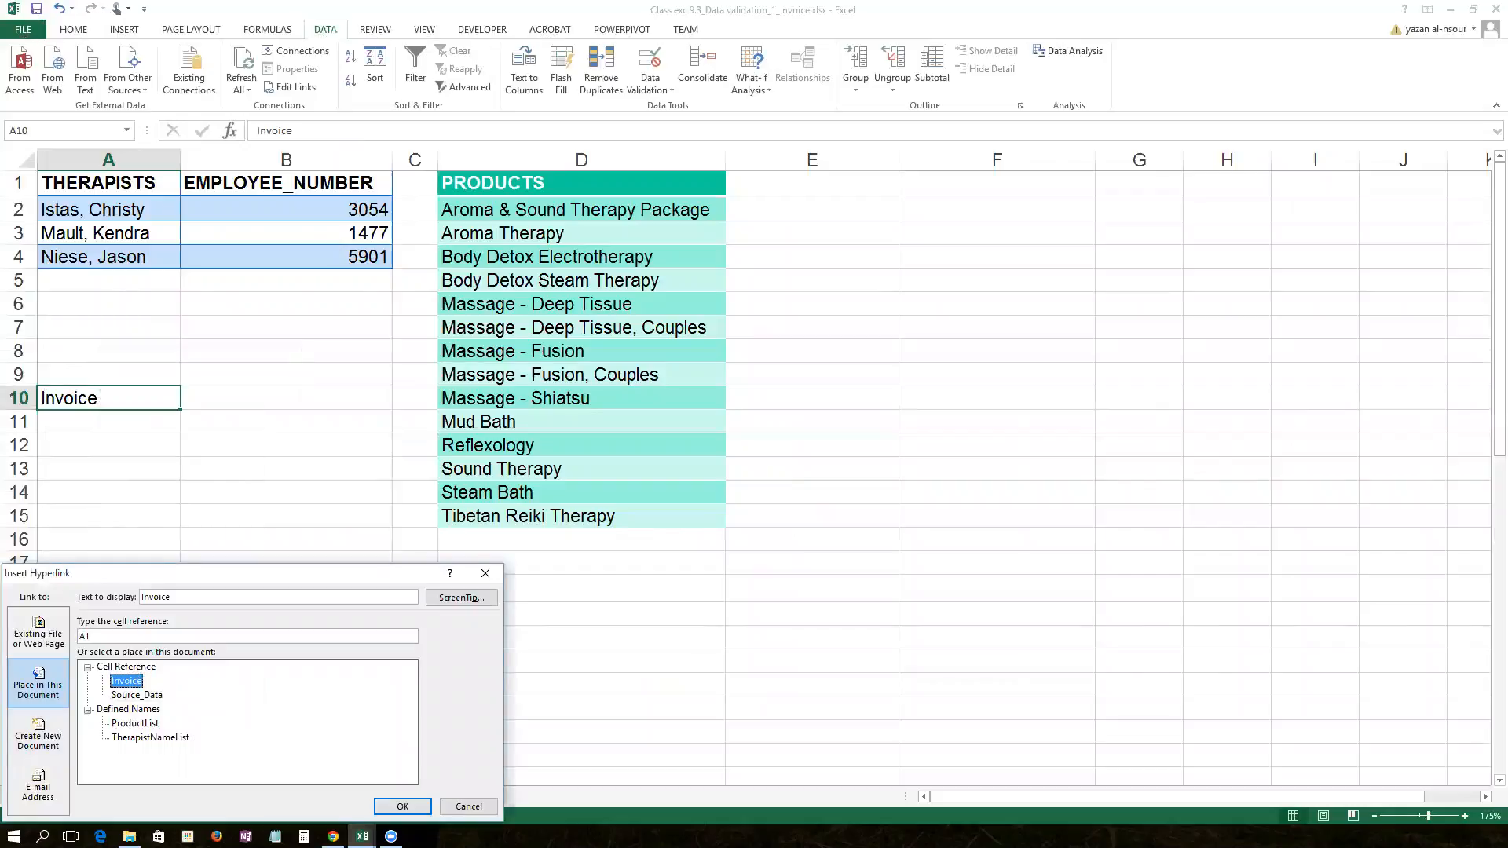
click(402, 807)
click(266, 425)
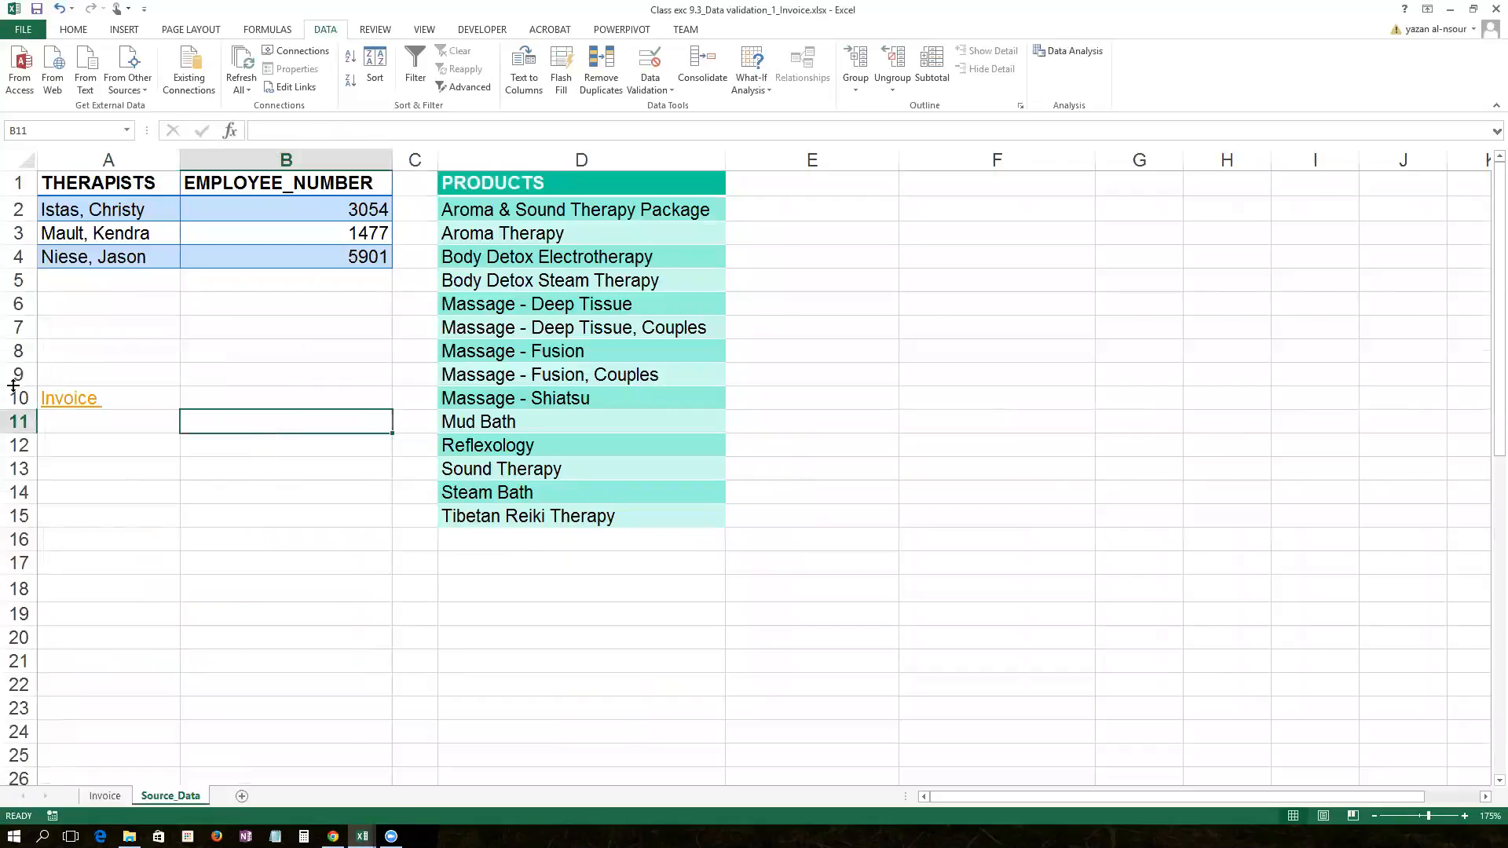
click(67, 400)
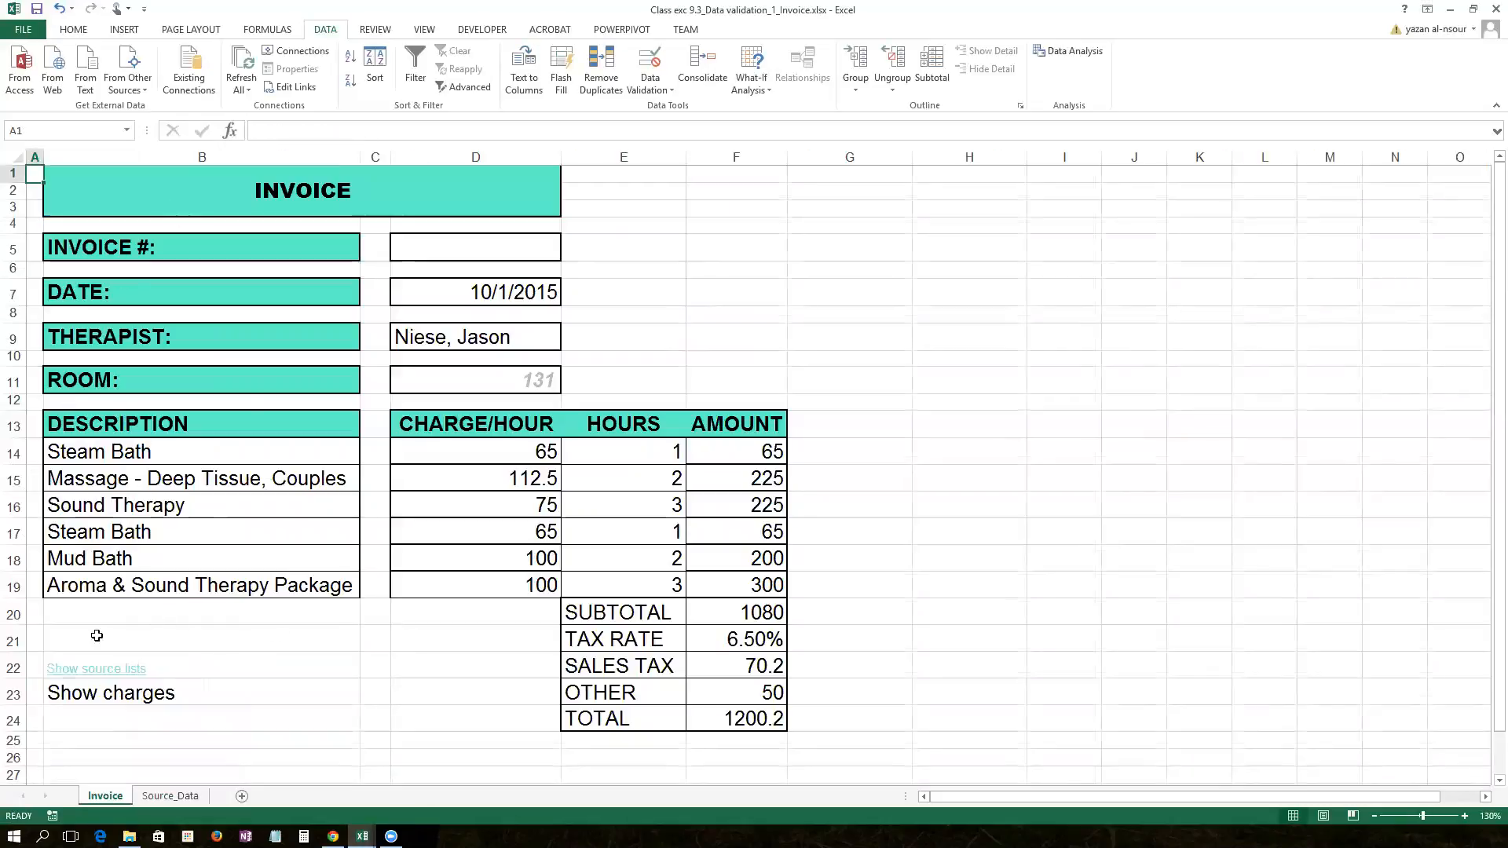
click(94, 696)
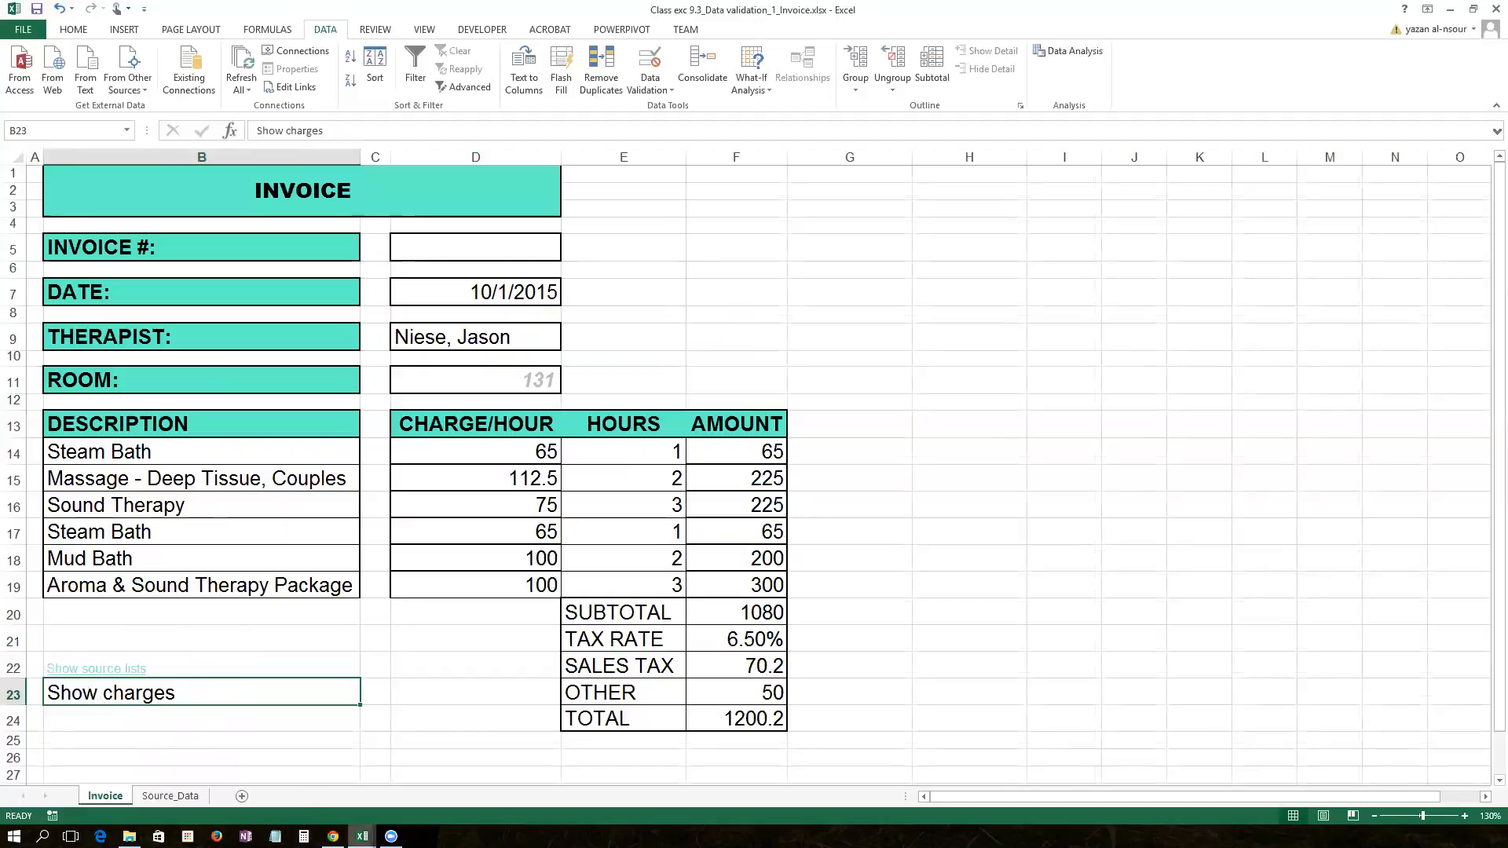
mouse_move(362, 836)
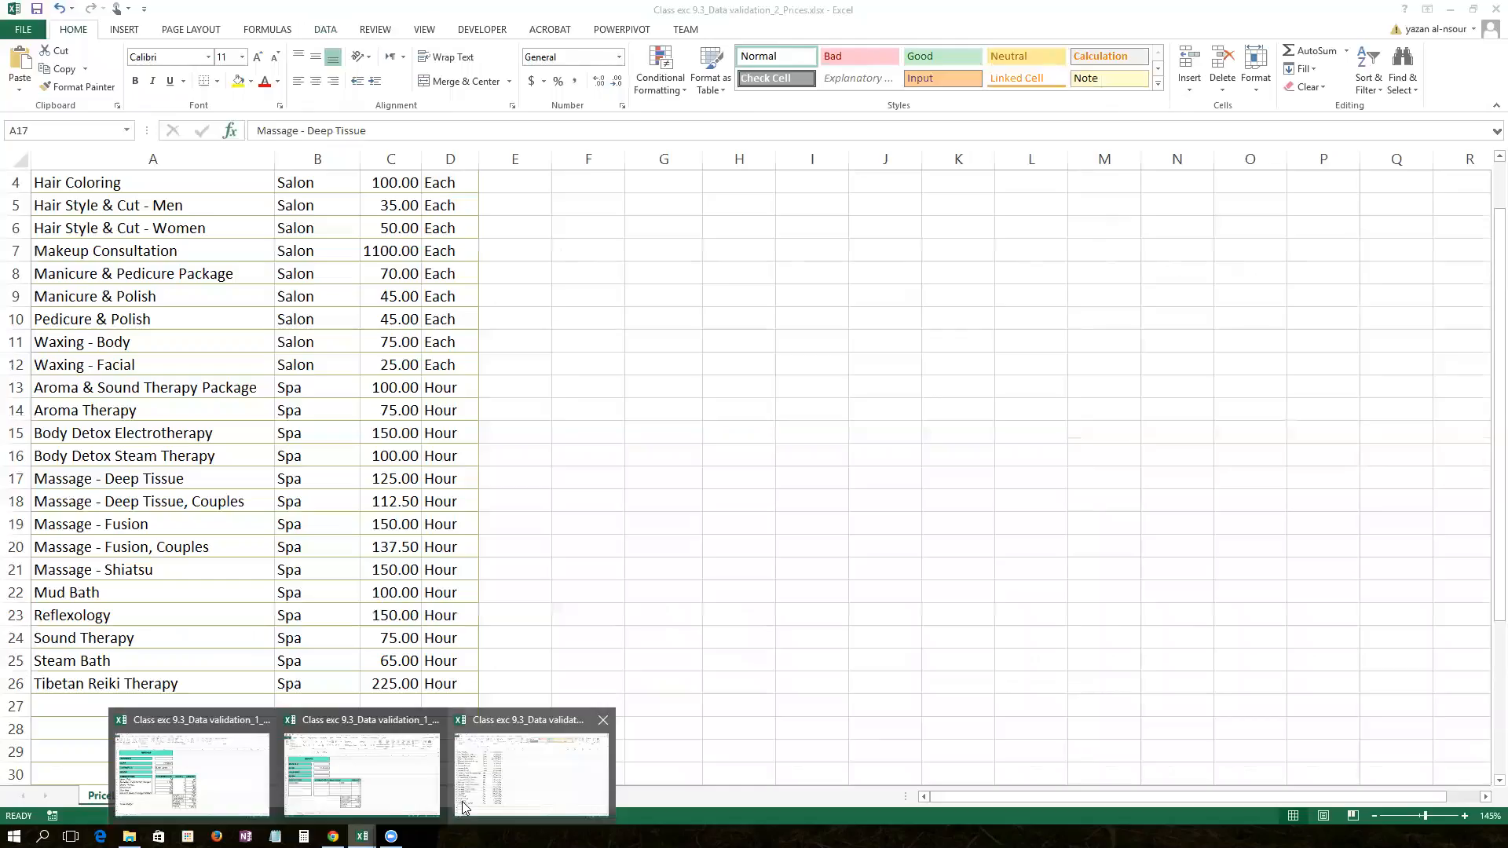
click(463, 806)
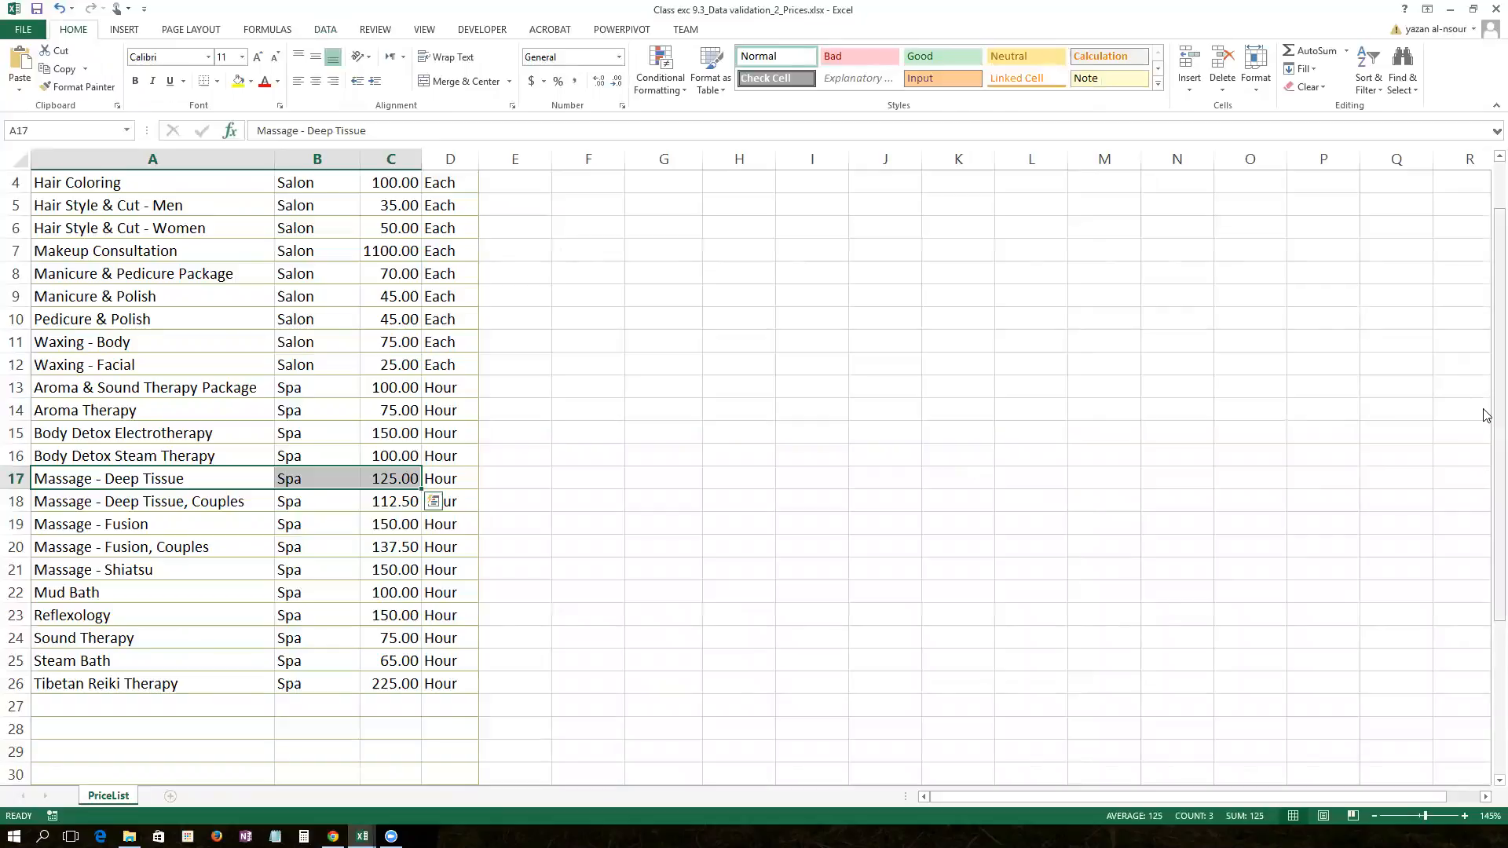
scroll(1487, 415, up, 1)
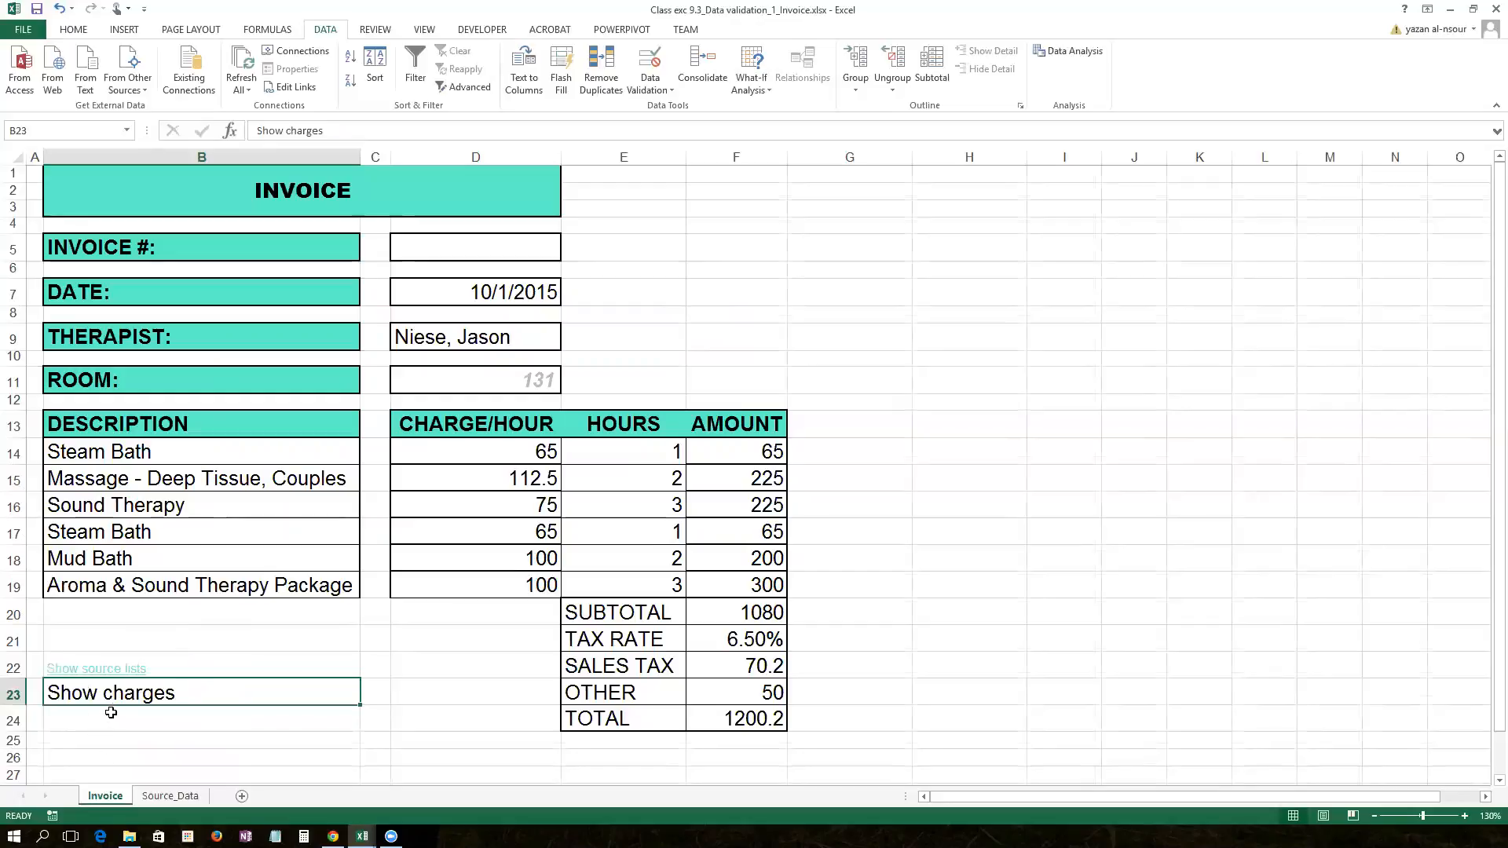
Step: Link B23 to the existing file Class exc 9.3_Data validation_2_Prices.xlsx with Ctrl+K
right_click(152, 694)
key(Escape)
key(ctrl+k)
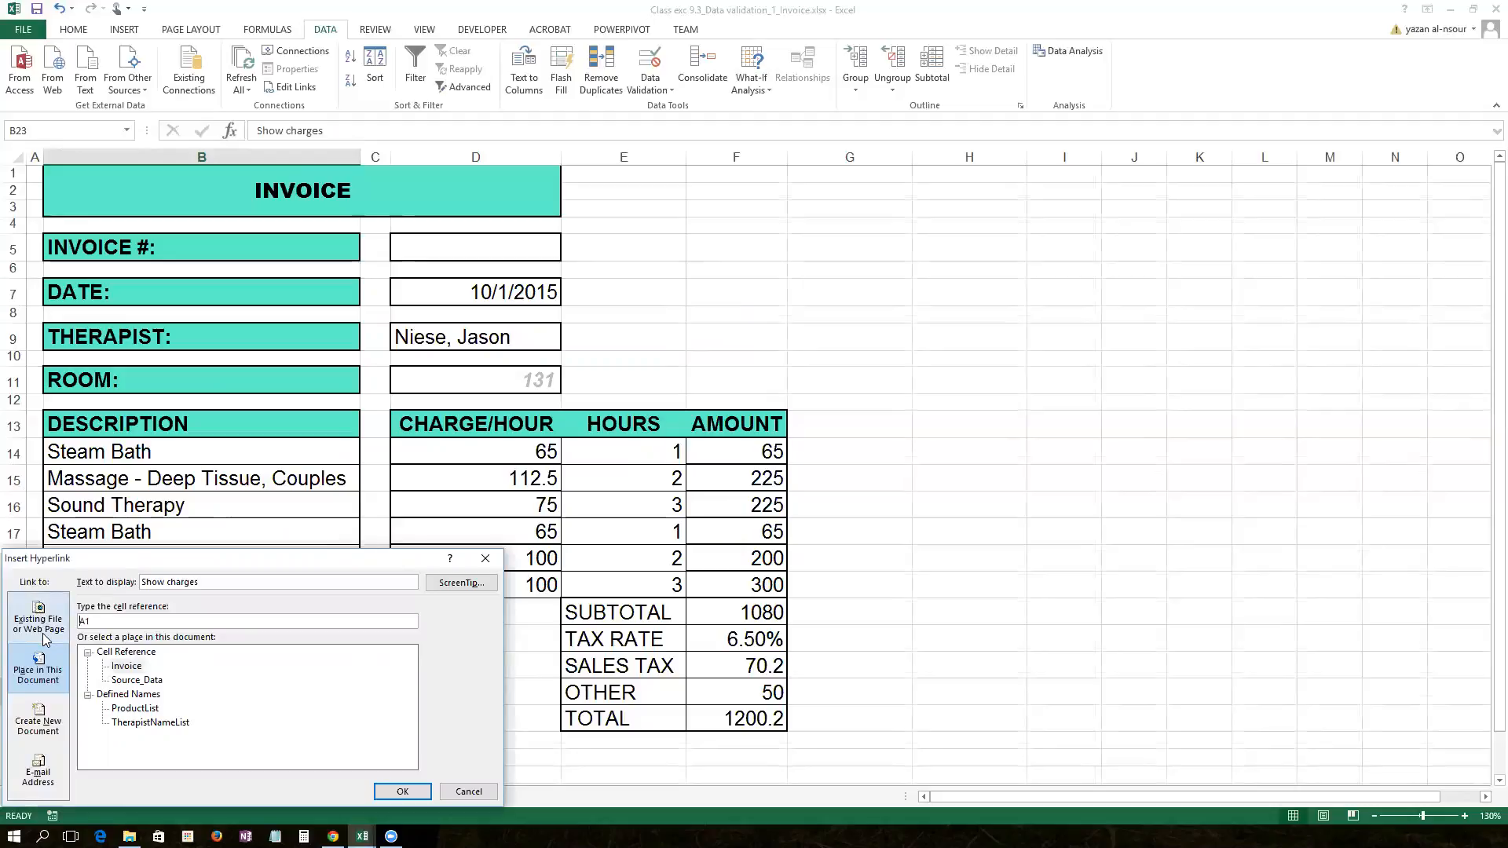
click(43, 625)
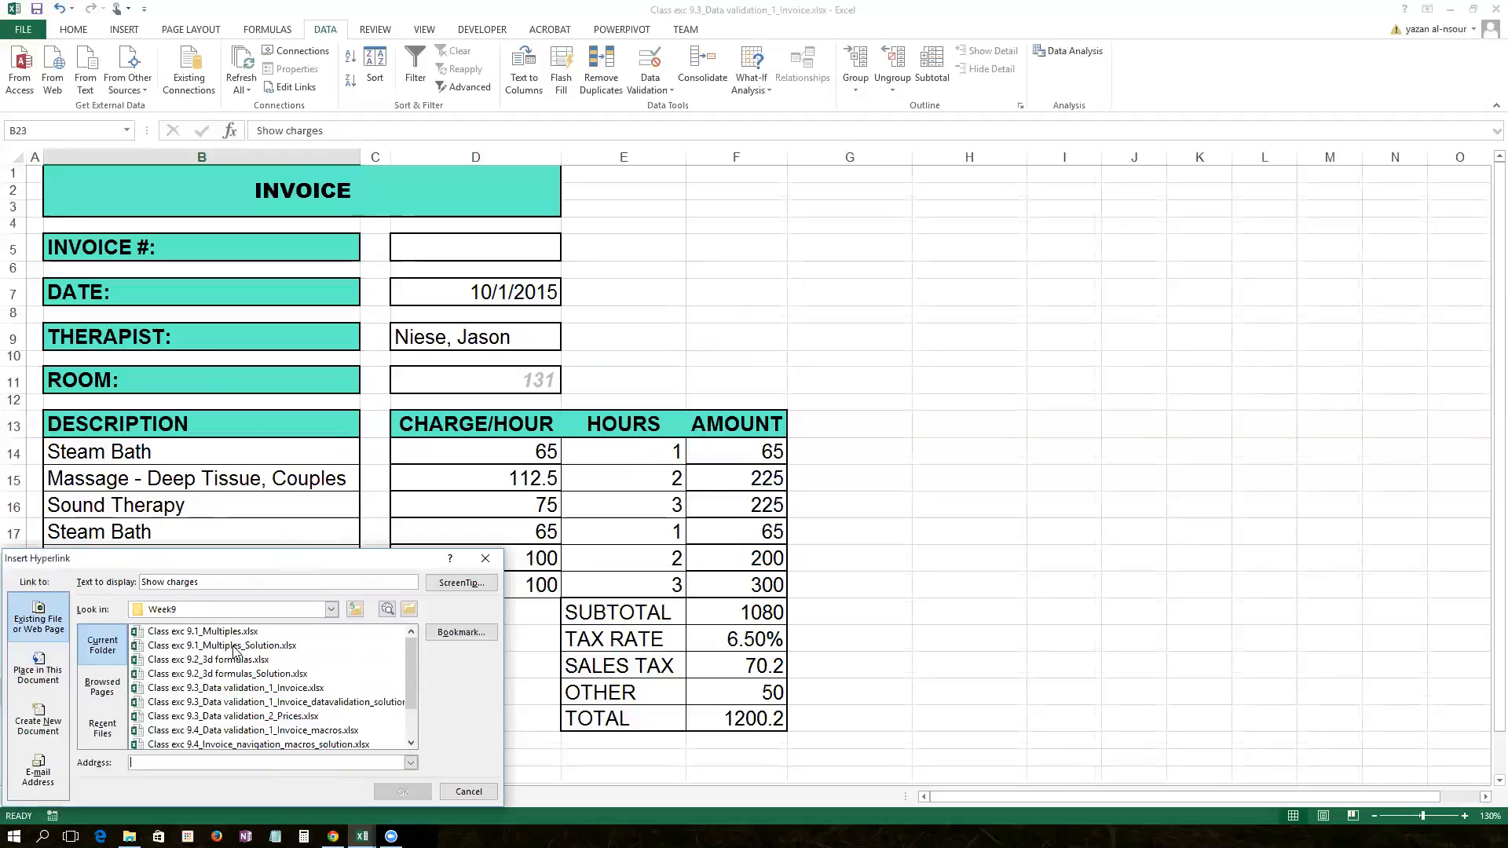
click(270, 716)
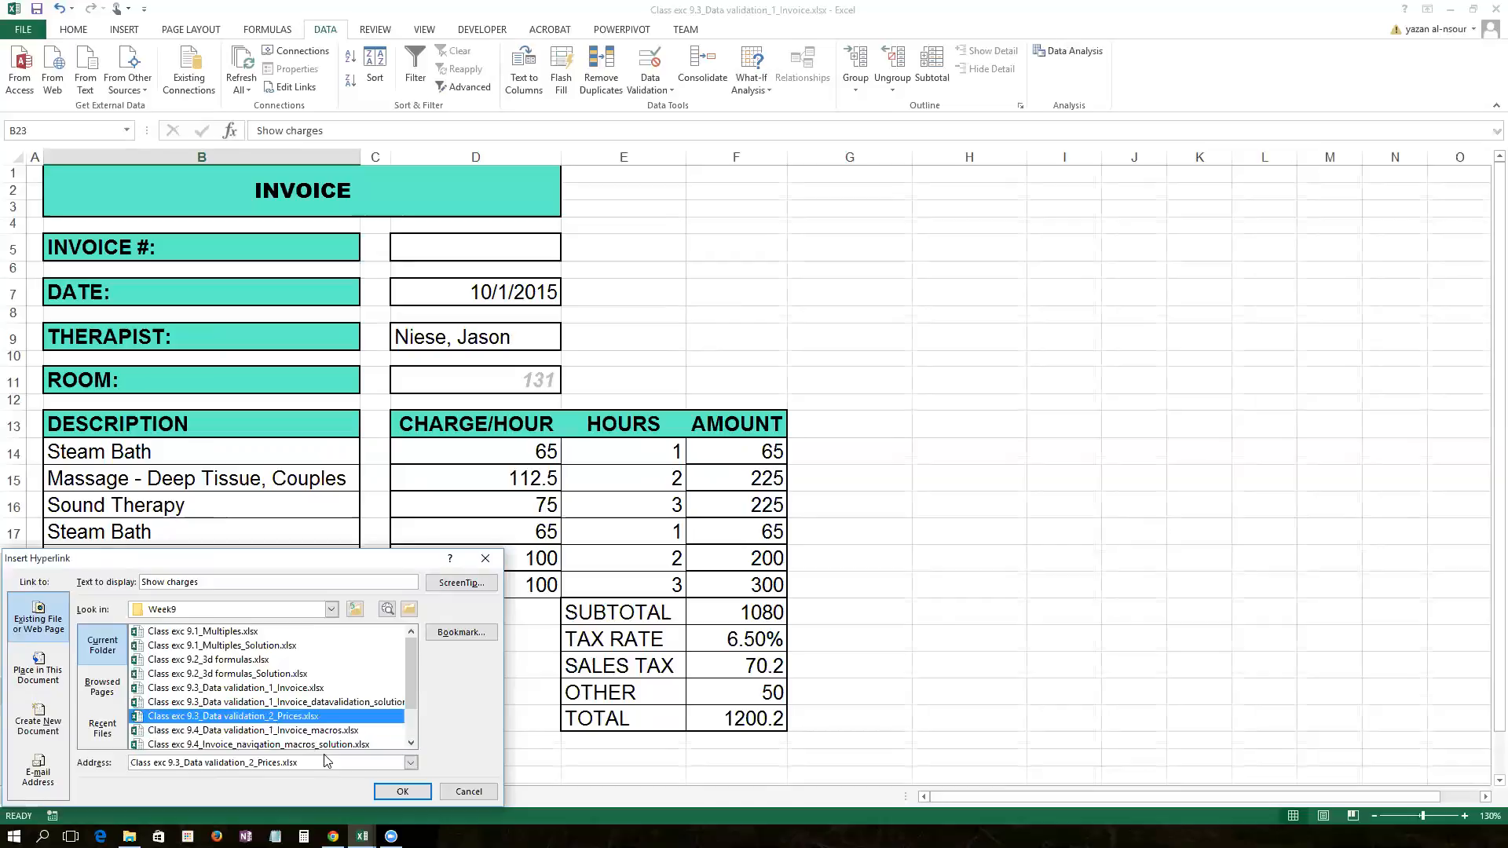
click(397, 794)
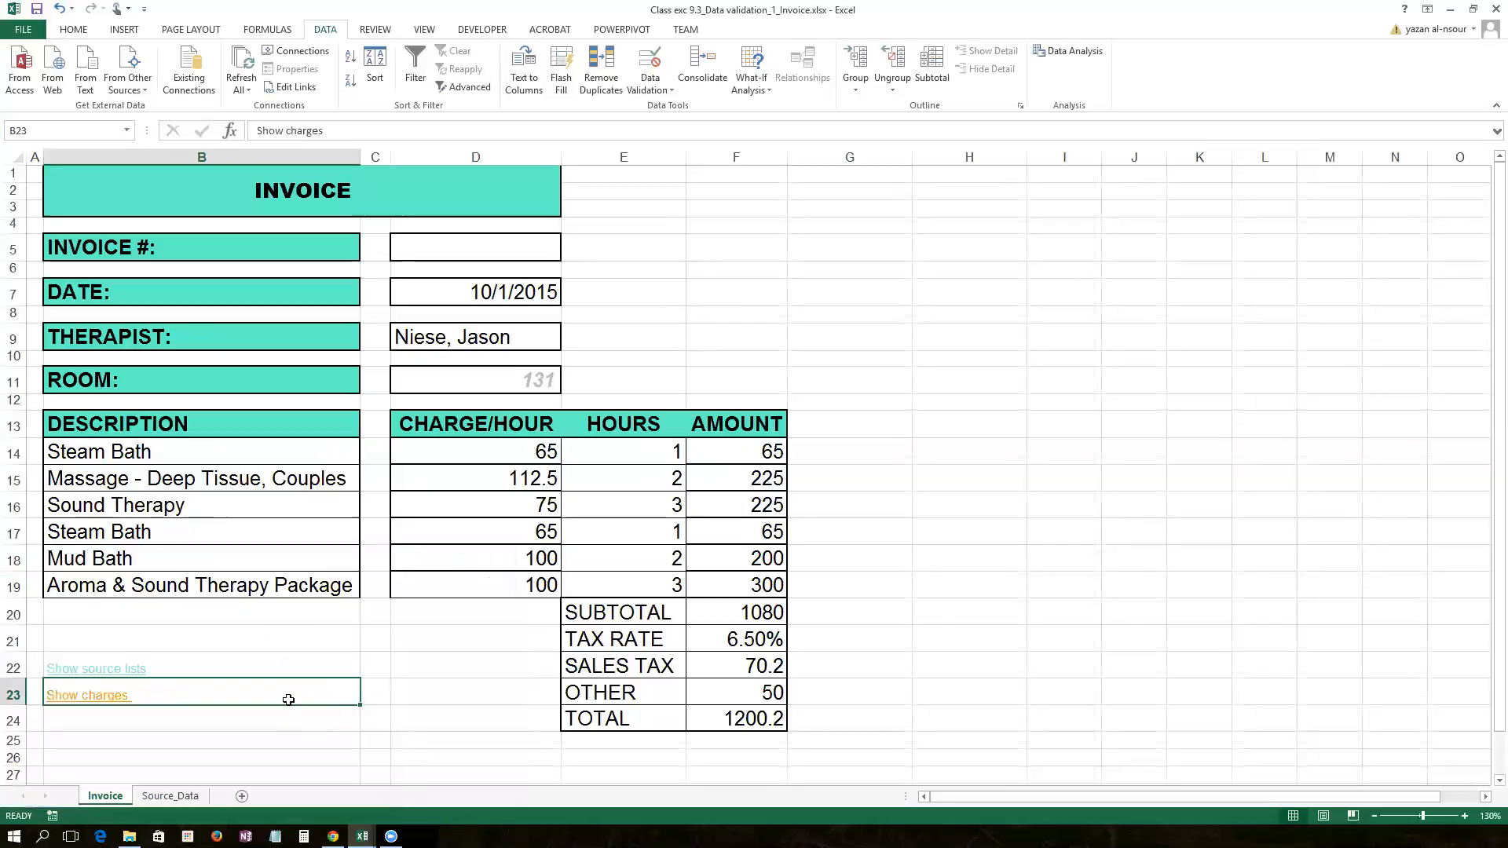
Step: Test the Show charges link, close the Prices workbook, and follow the link again
click(401, 722)
click(88, 696)
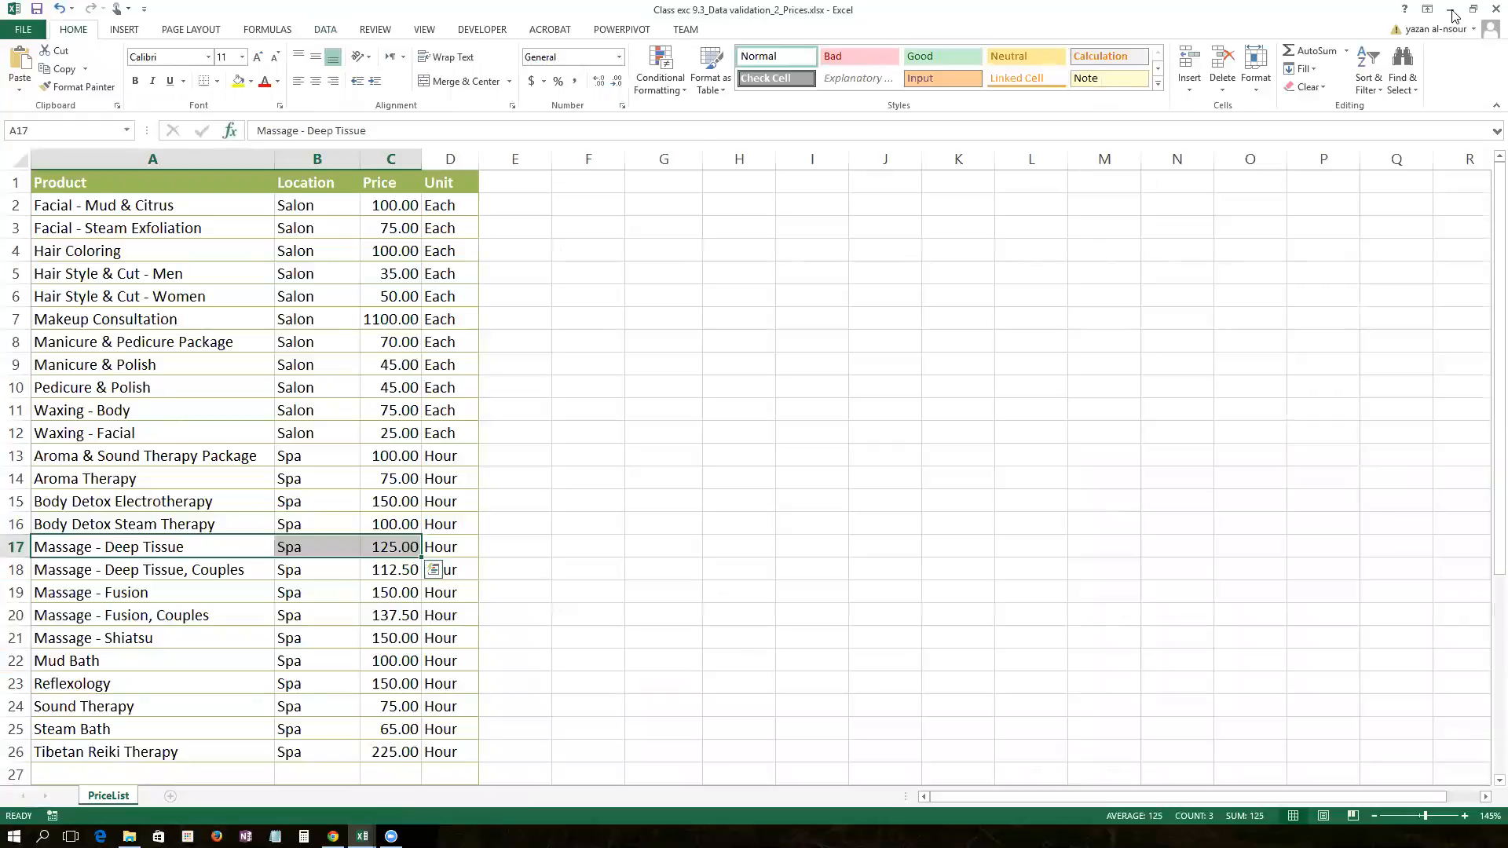
click(1496, 9)
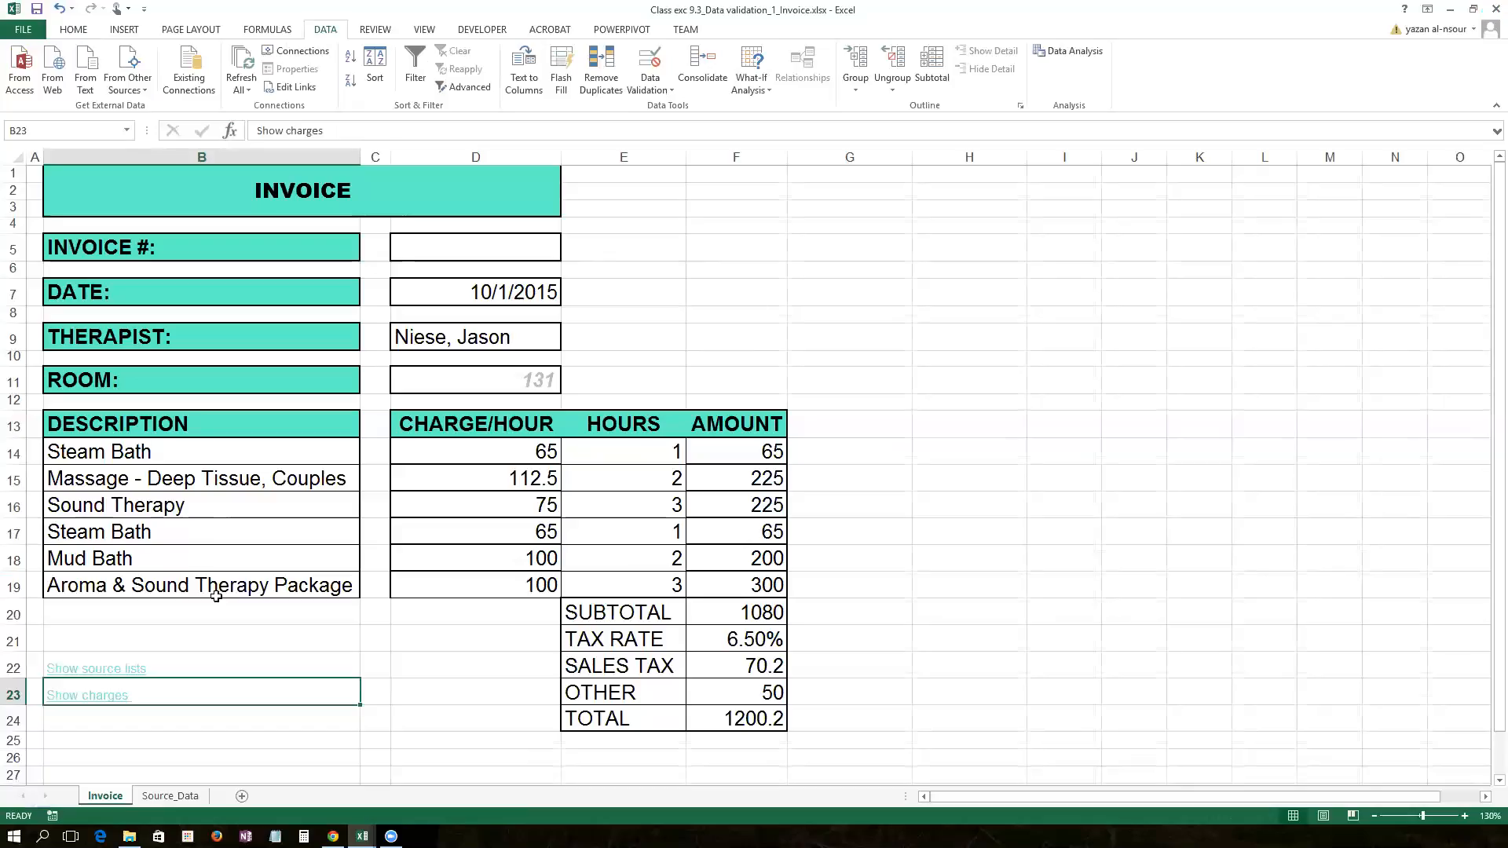
click(86, 699)
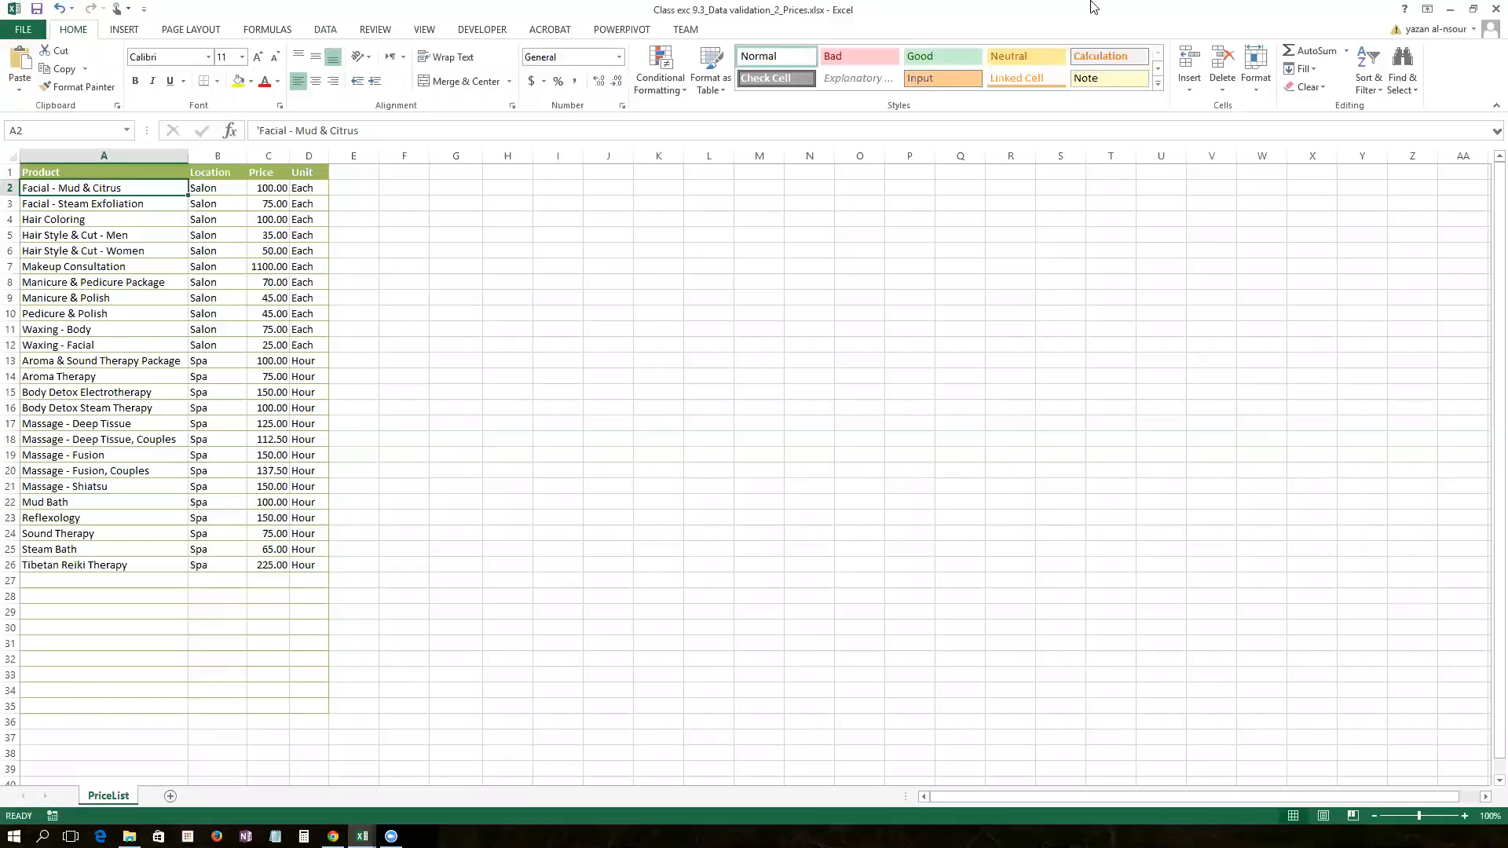
Step: Type the label 'Invoice' in cell F1 of the PriceList sheet
click(72, 600)
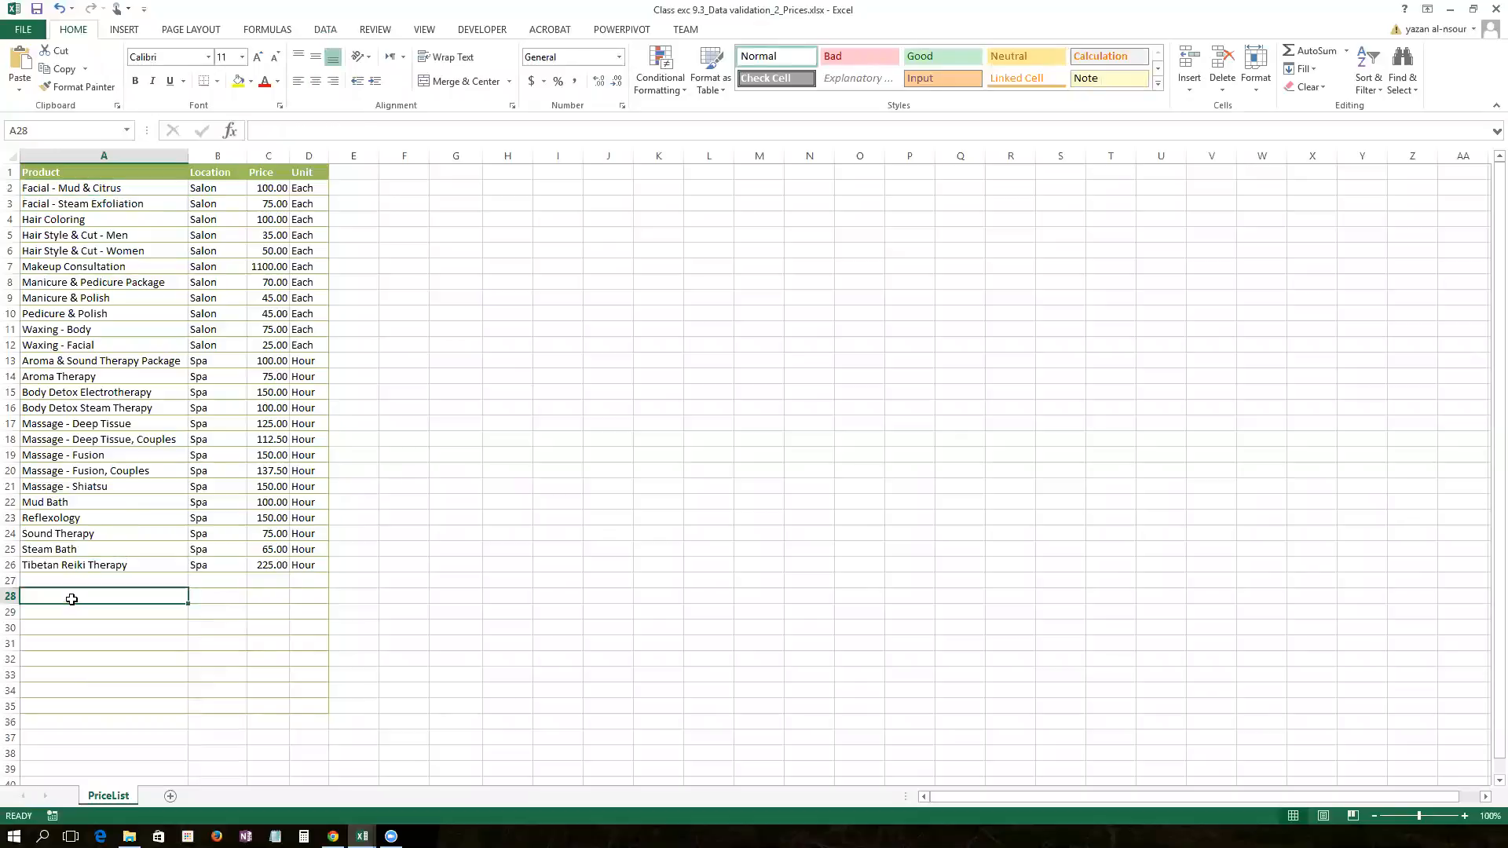
click(411, 168)
text(Invoice)
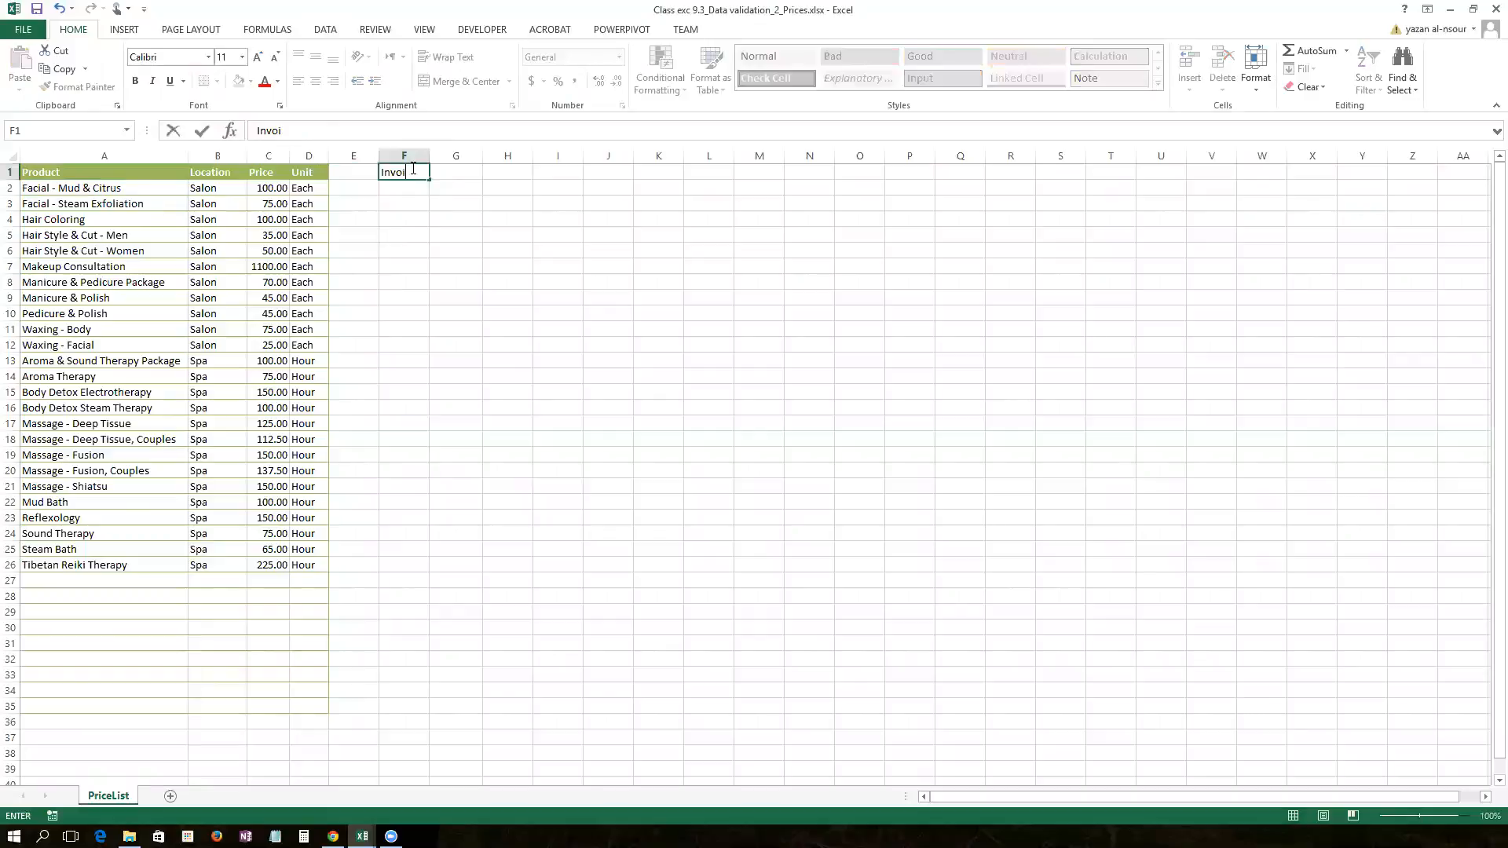
key(Return)
Step: Hyperlink F1 to Class exc 9.3_Data validation_1_Invoice.xlsx and follow it to the invoice
click(398, 174)
right_click(398, 174)
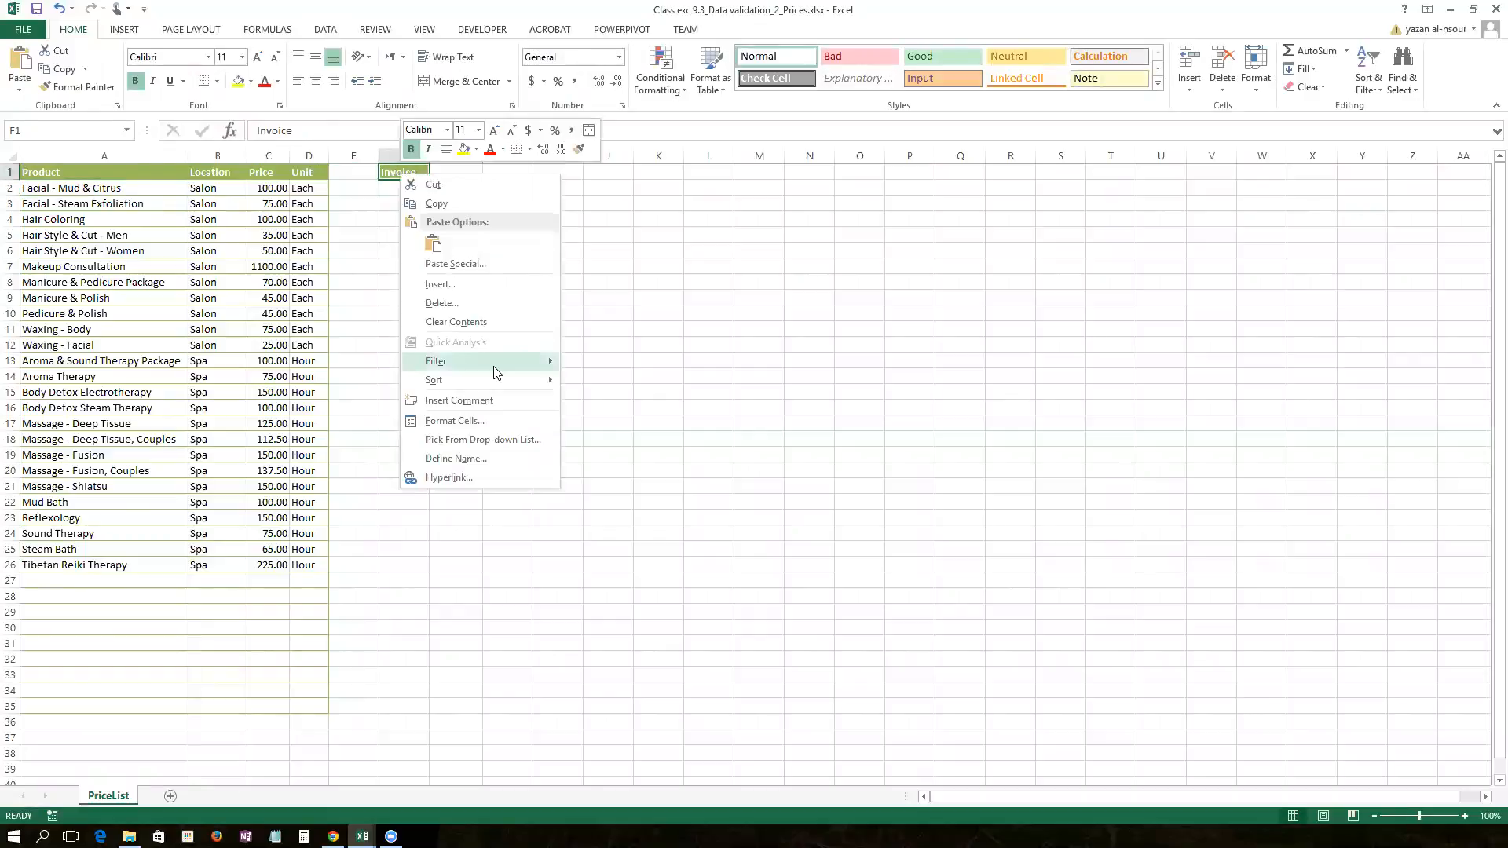
click(431, 478)
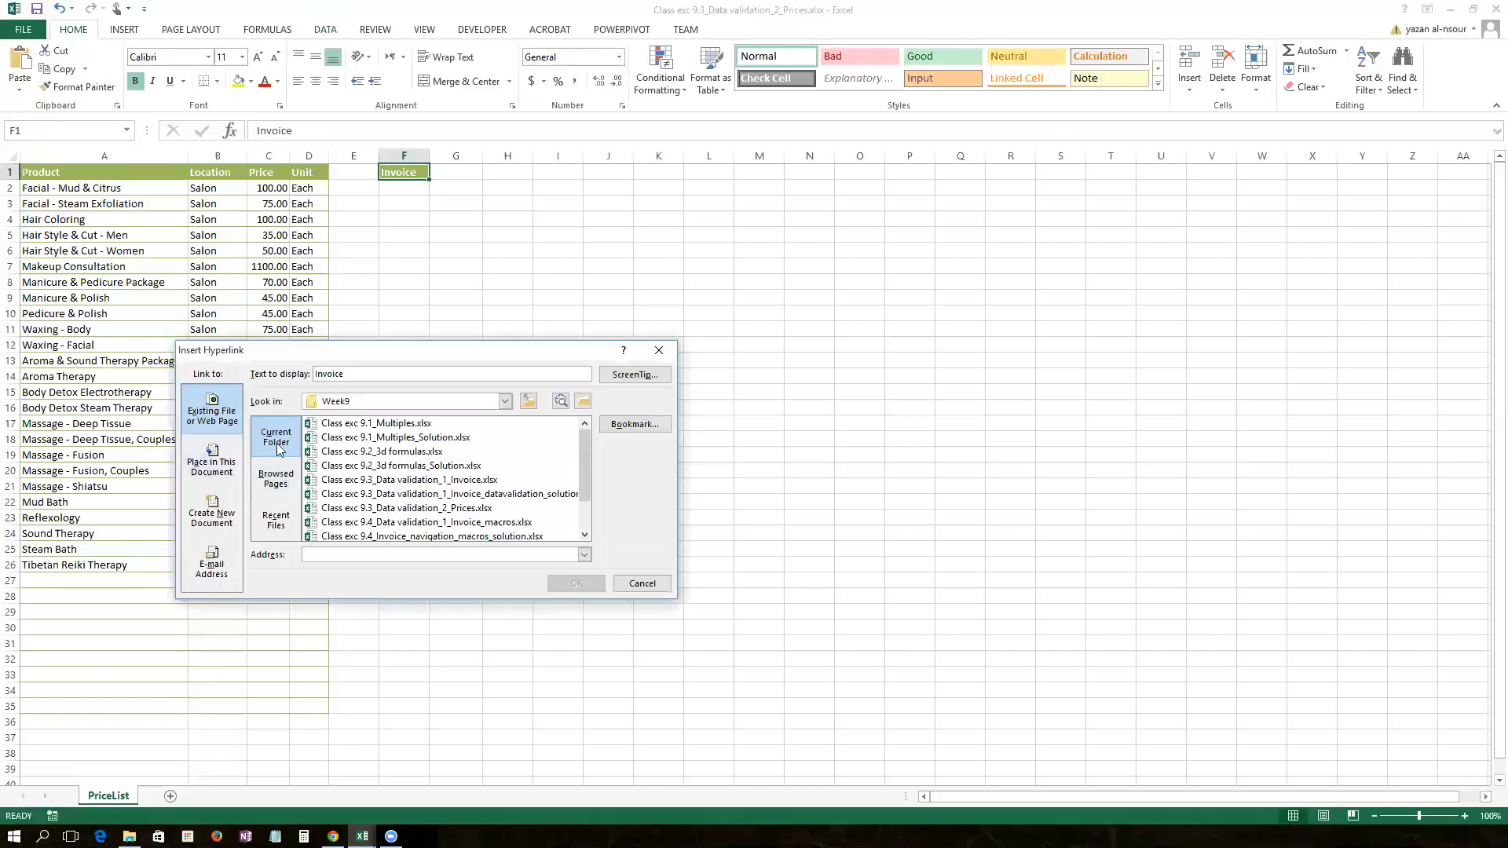
click(407, 482)
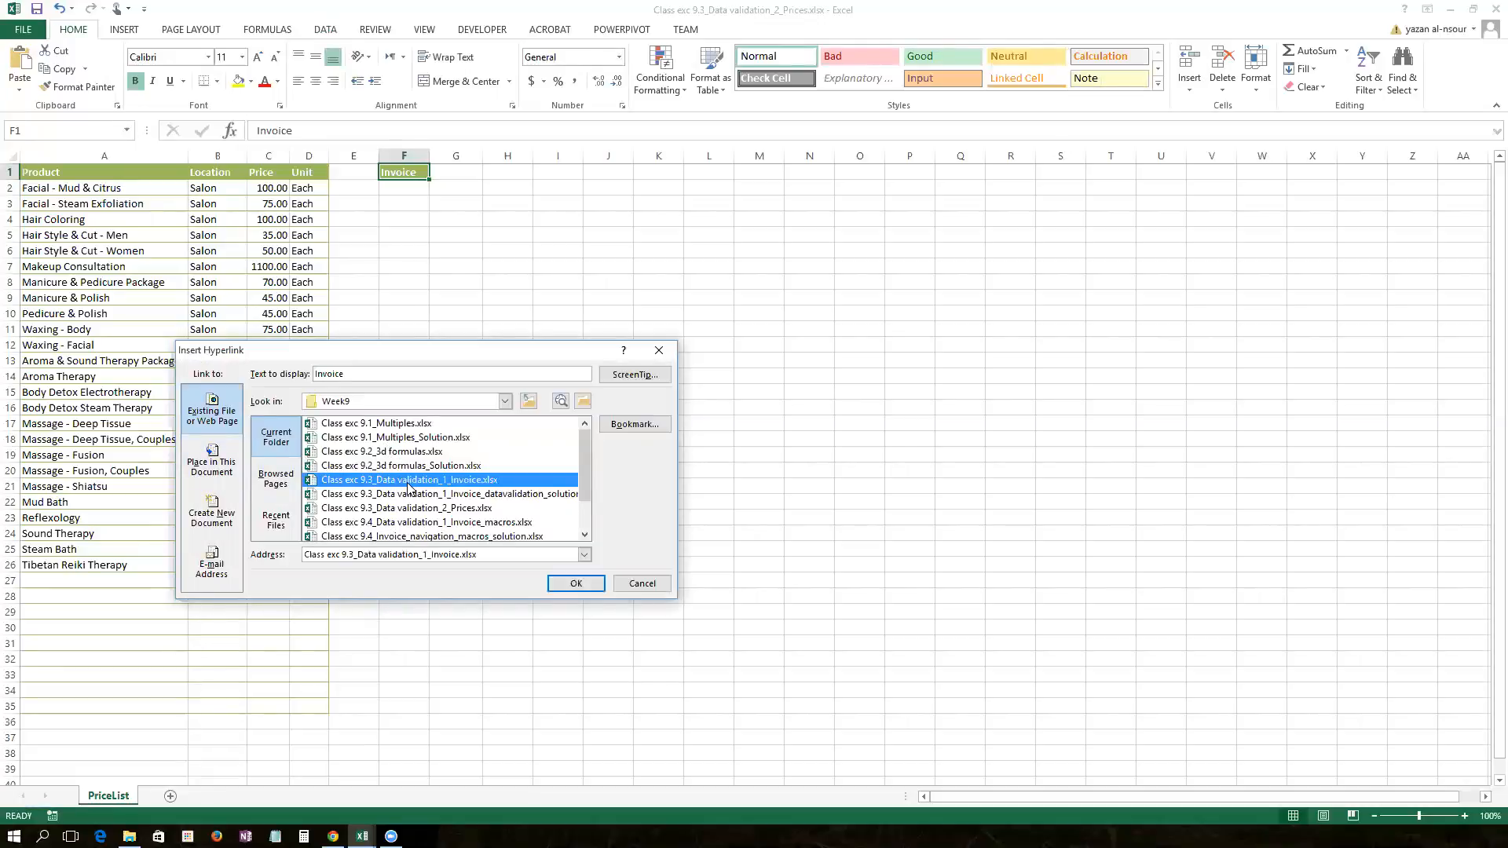
click(574, 585)
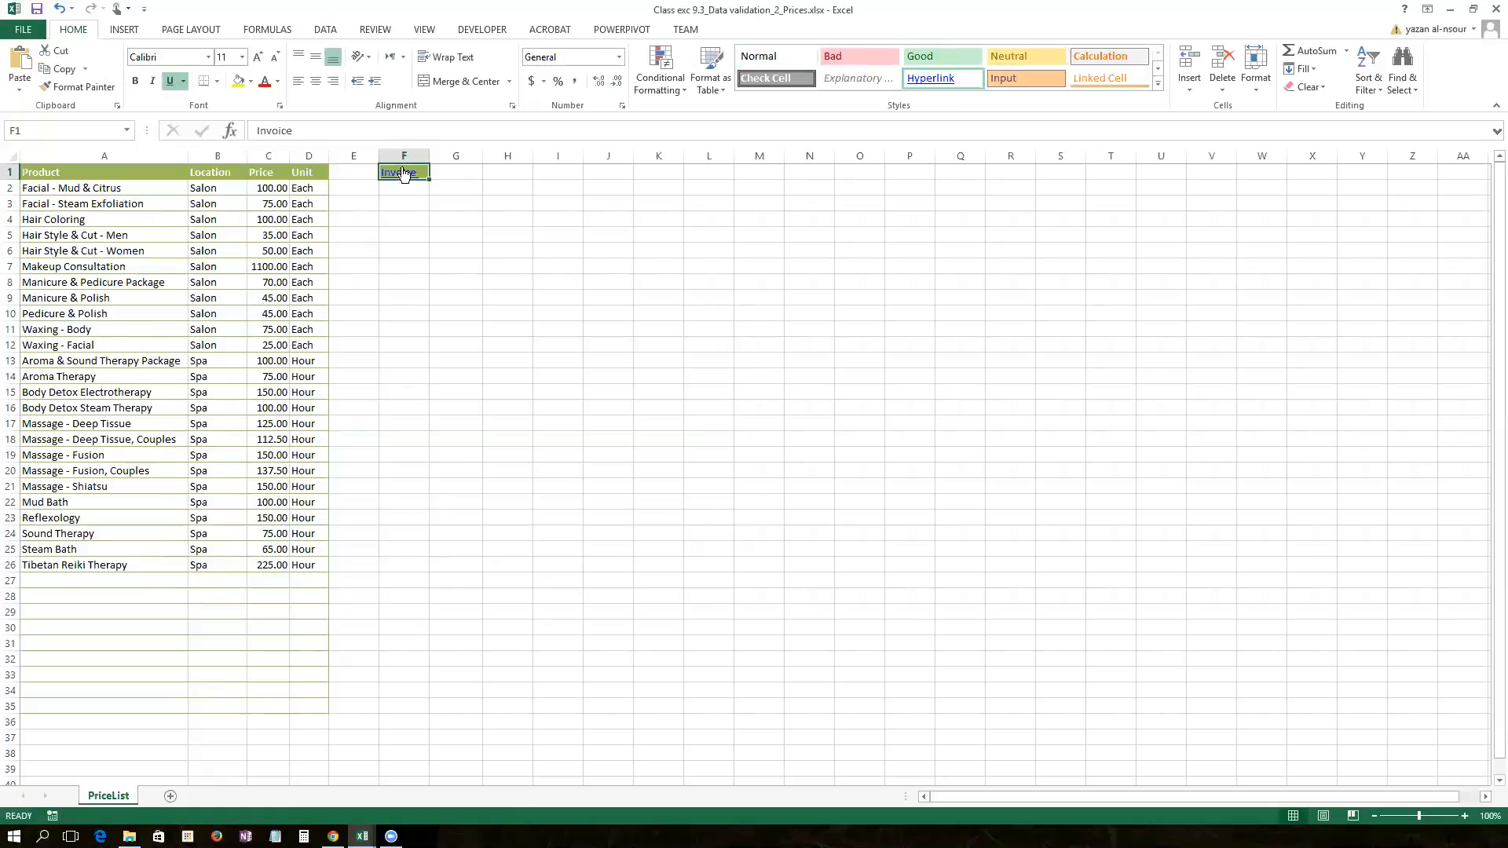
click(401, 172)
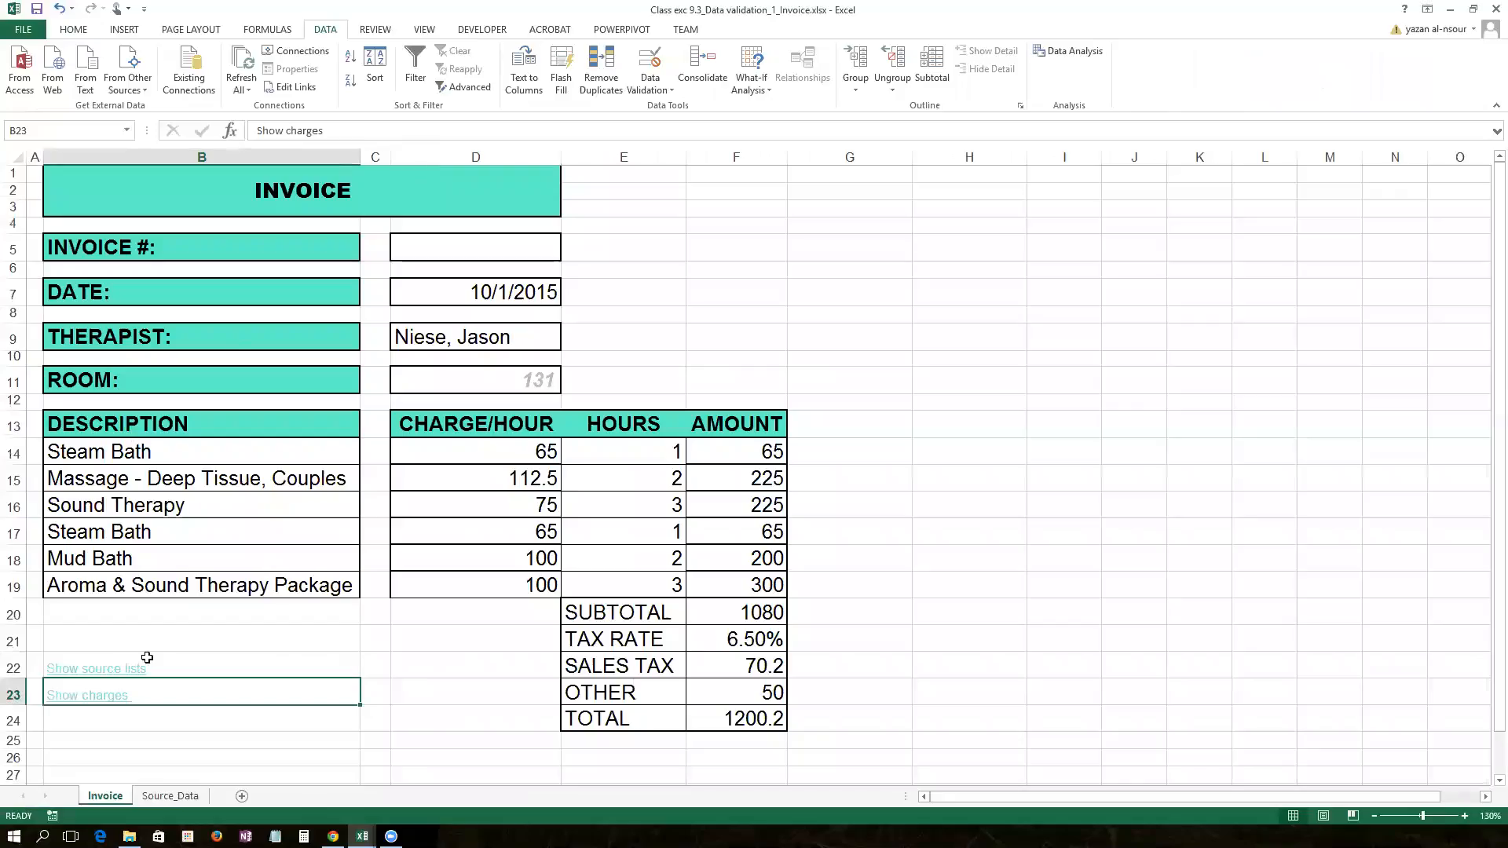
Step: Follow Show charges to the price list and Invoice back to the invoice workbook
click(87, 691)
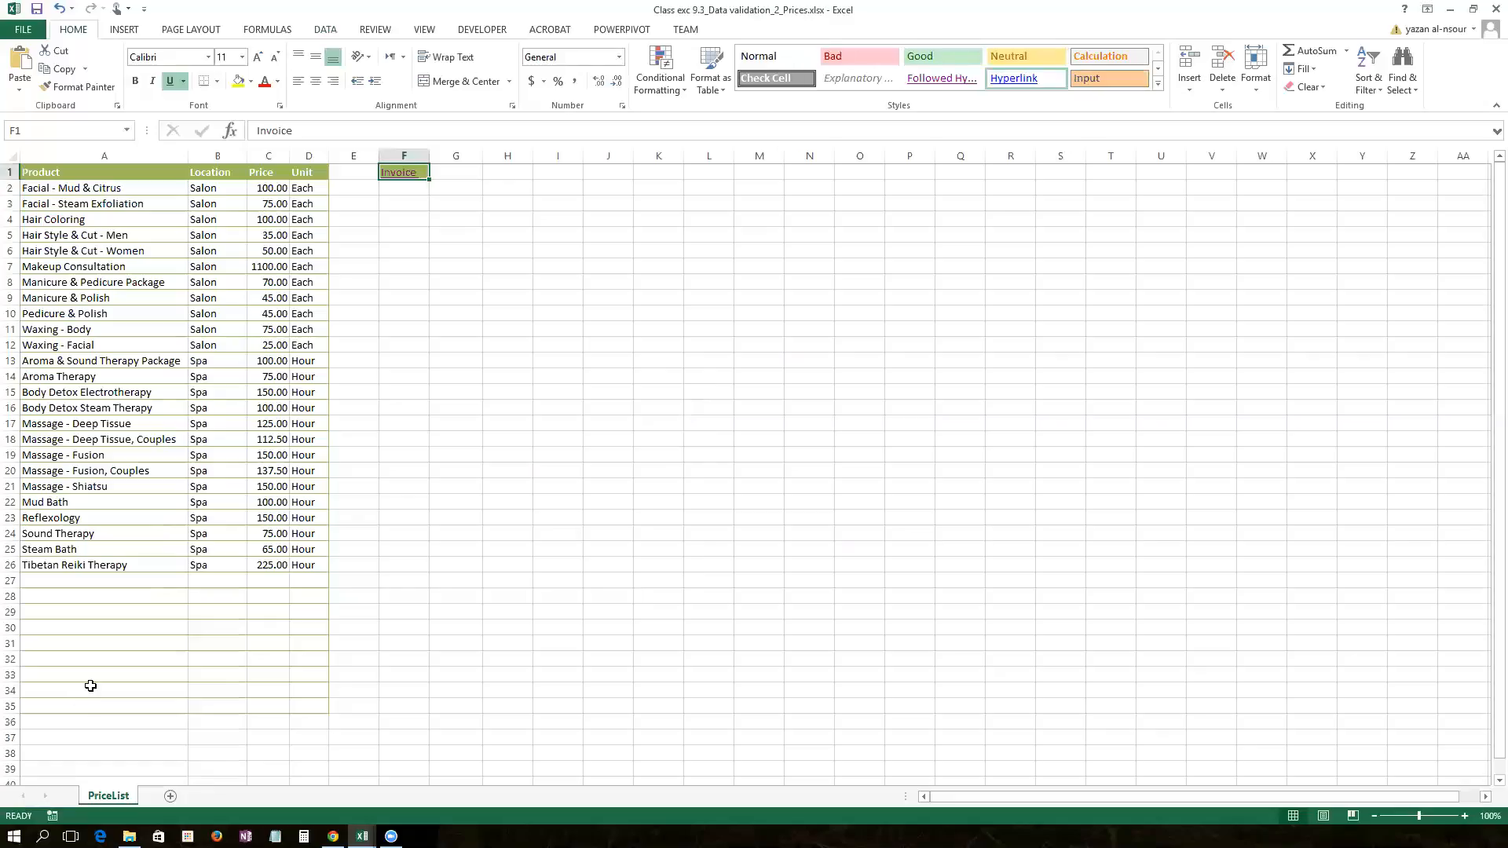
click(401, 172)
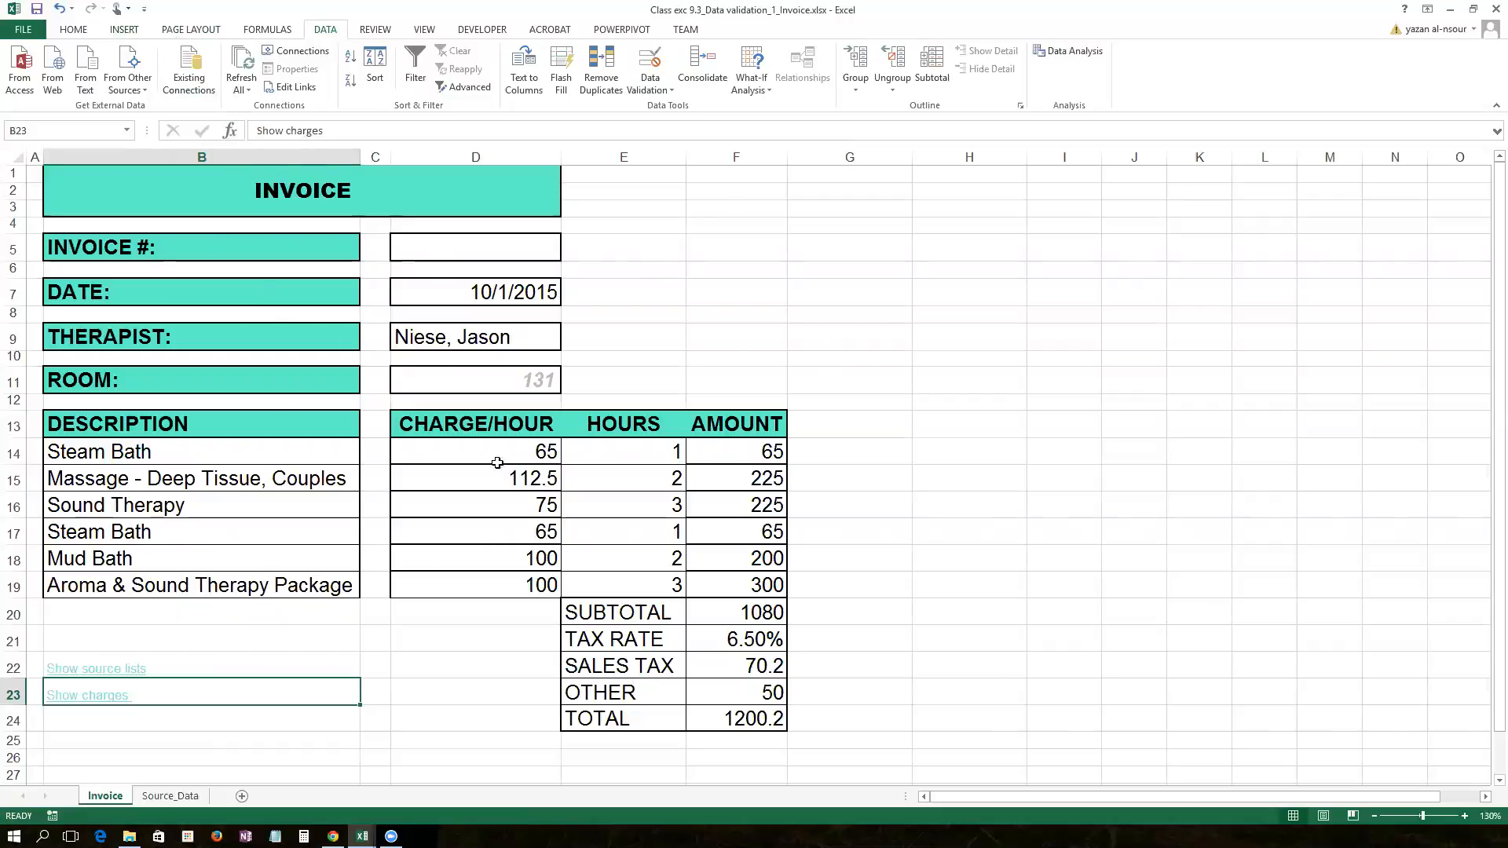
click(174, 34)
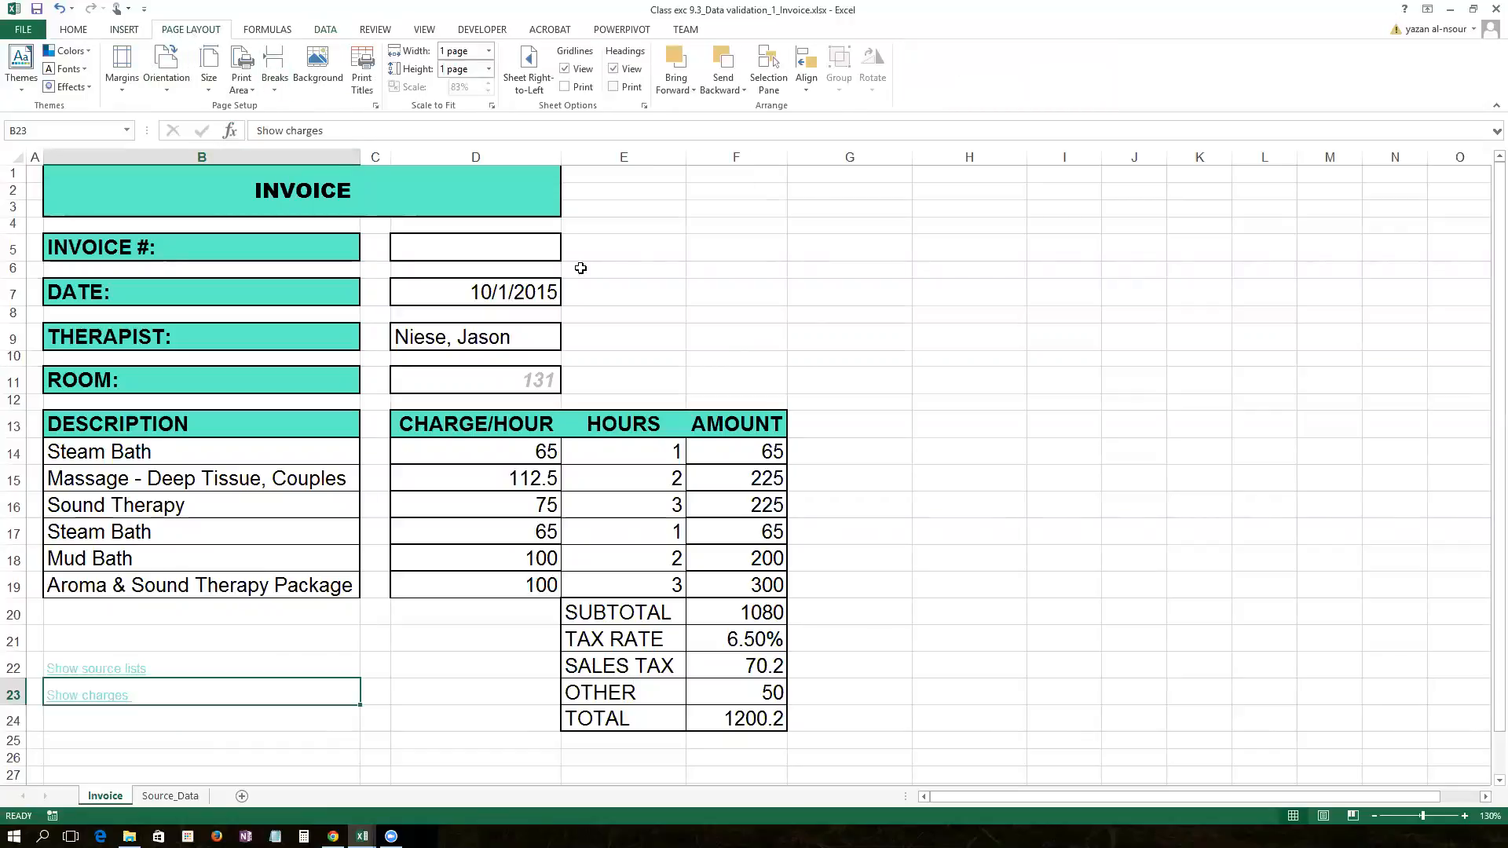
Step: Uncheck Gridlines View and Headings View, then click around the sheet to check it
click(564, 70)
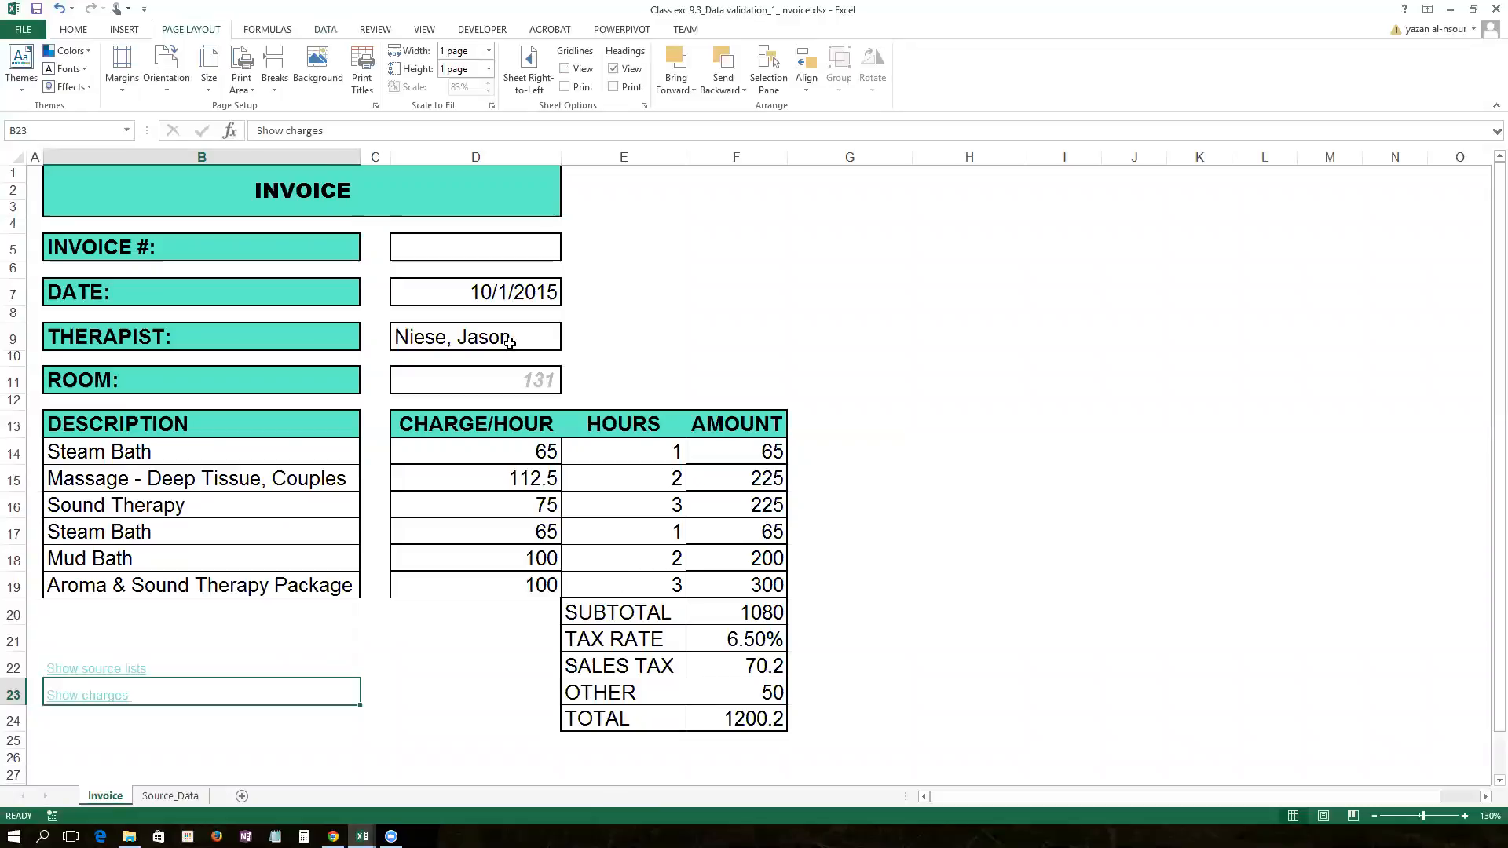
click(613, 69)
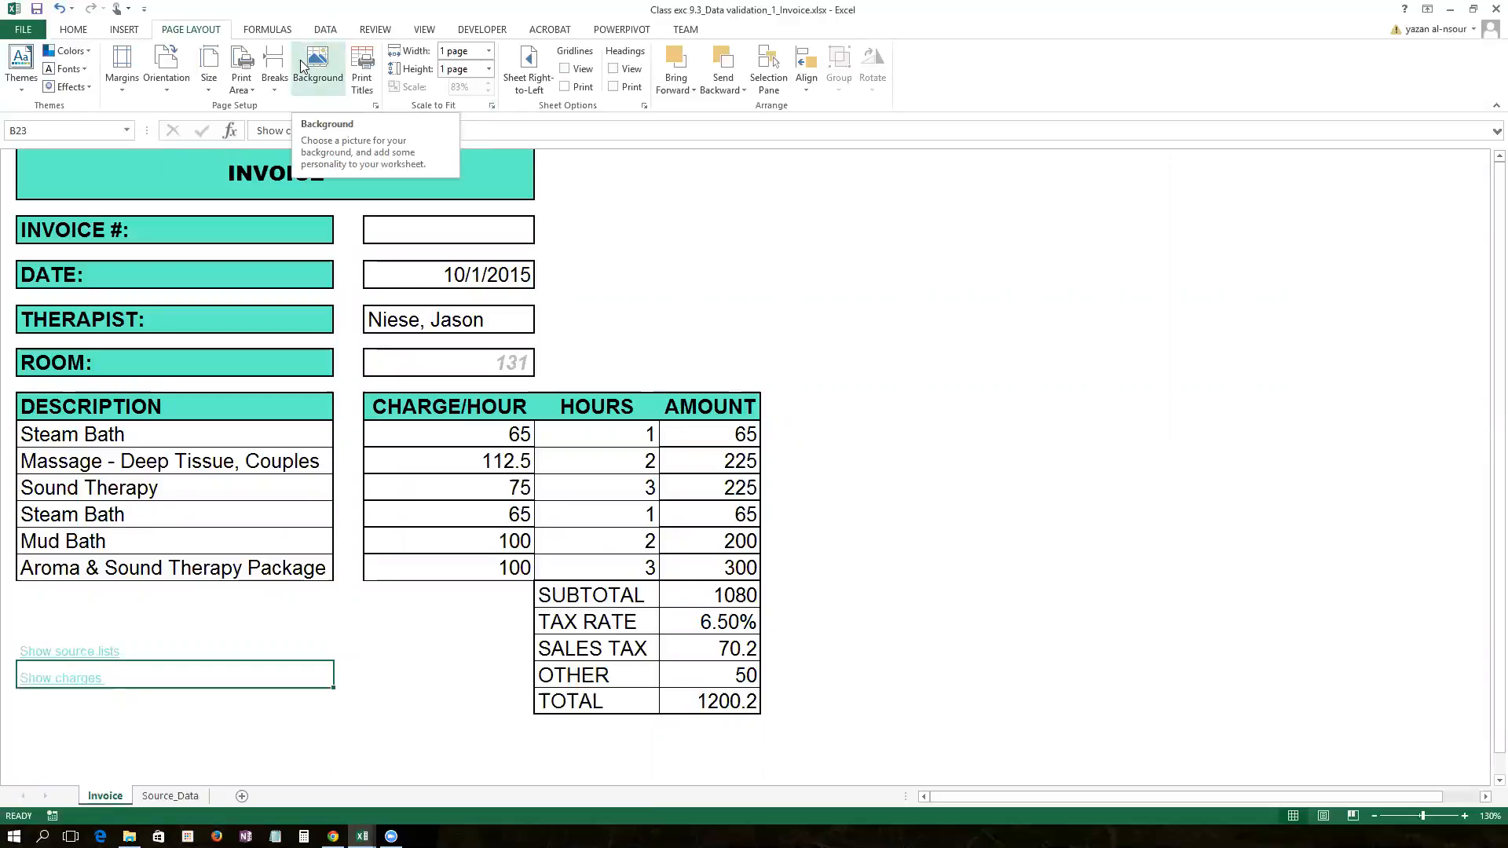
click(591, 187)
click(835, 329)
click(1025, 357)
click(915, 572)
click(936, 285)
click(936, 253)
click(640, 270)
click(623, 166)
click(1004, 209)
Step: Try typing in empty cell I13, erase it, and select H14
click(1011, 400)
text(SSFn)
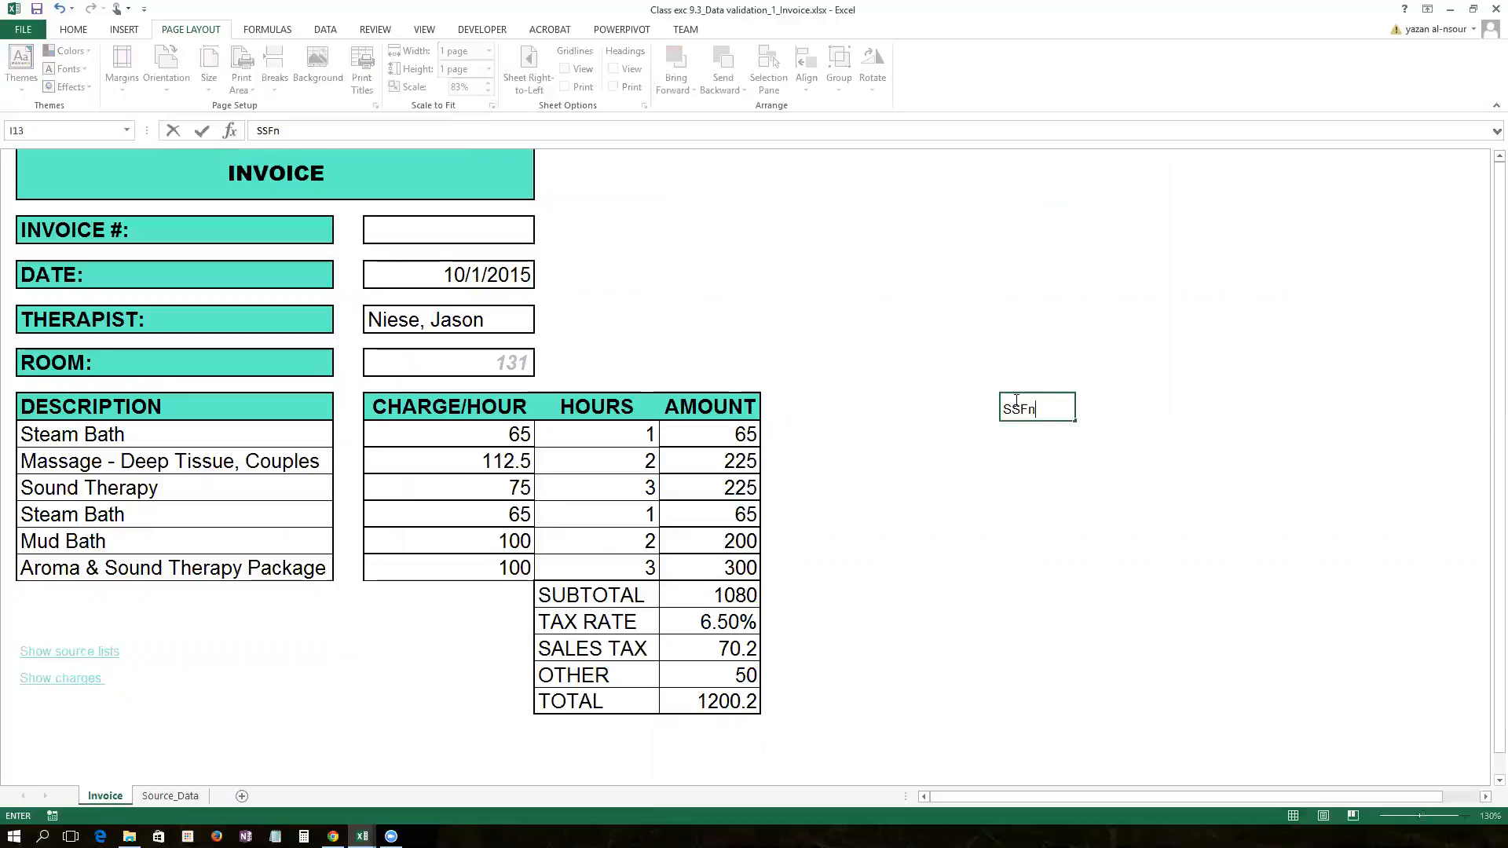
key(BackSpace)
key(BackSpace)
click(993, 439)
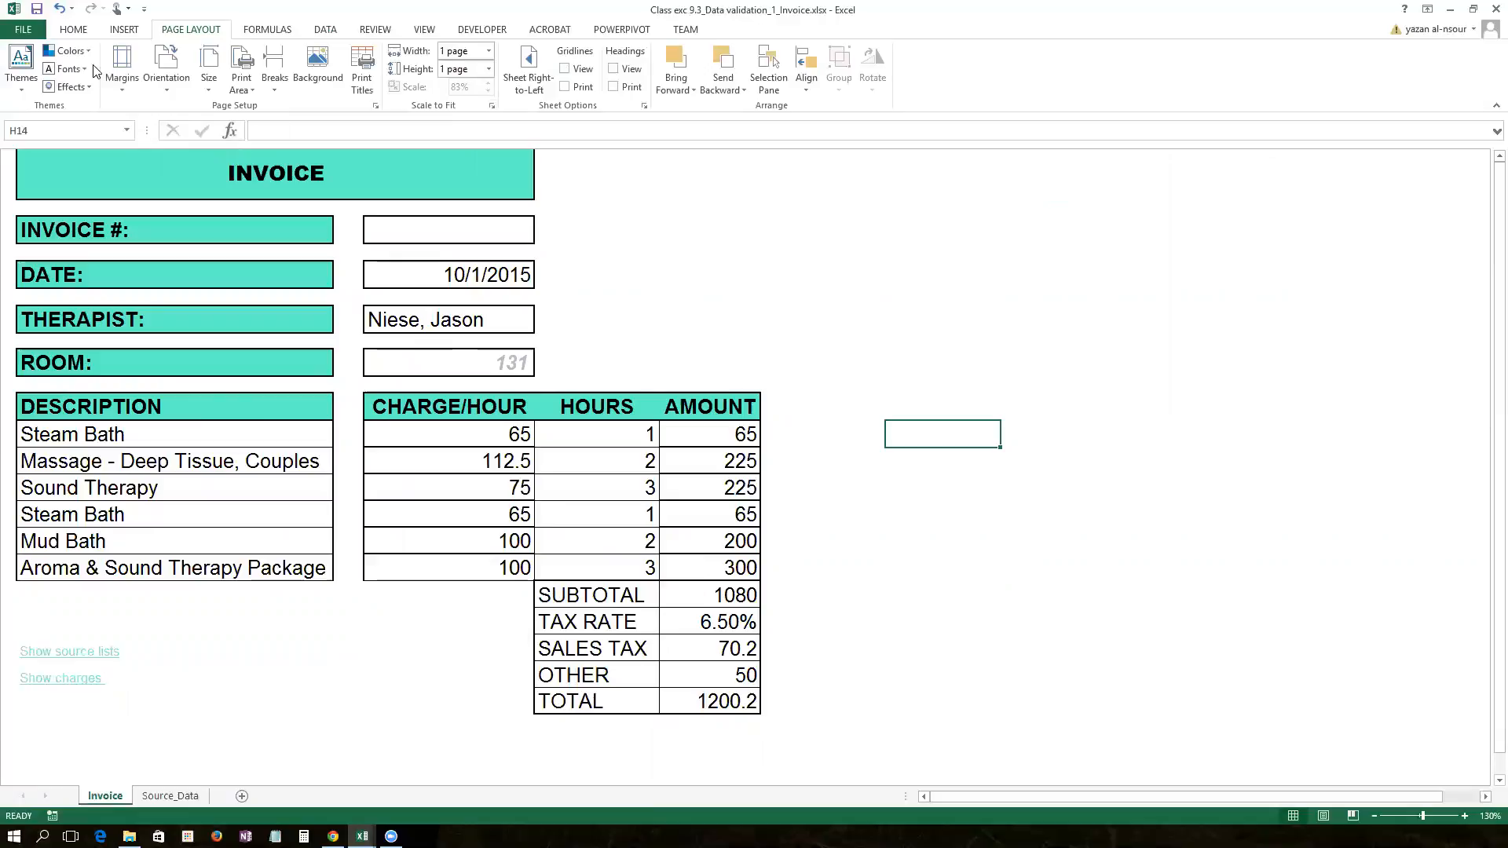
click(74, 30)
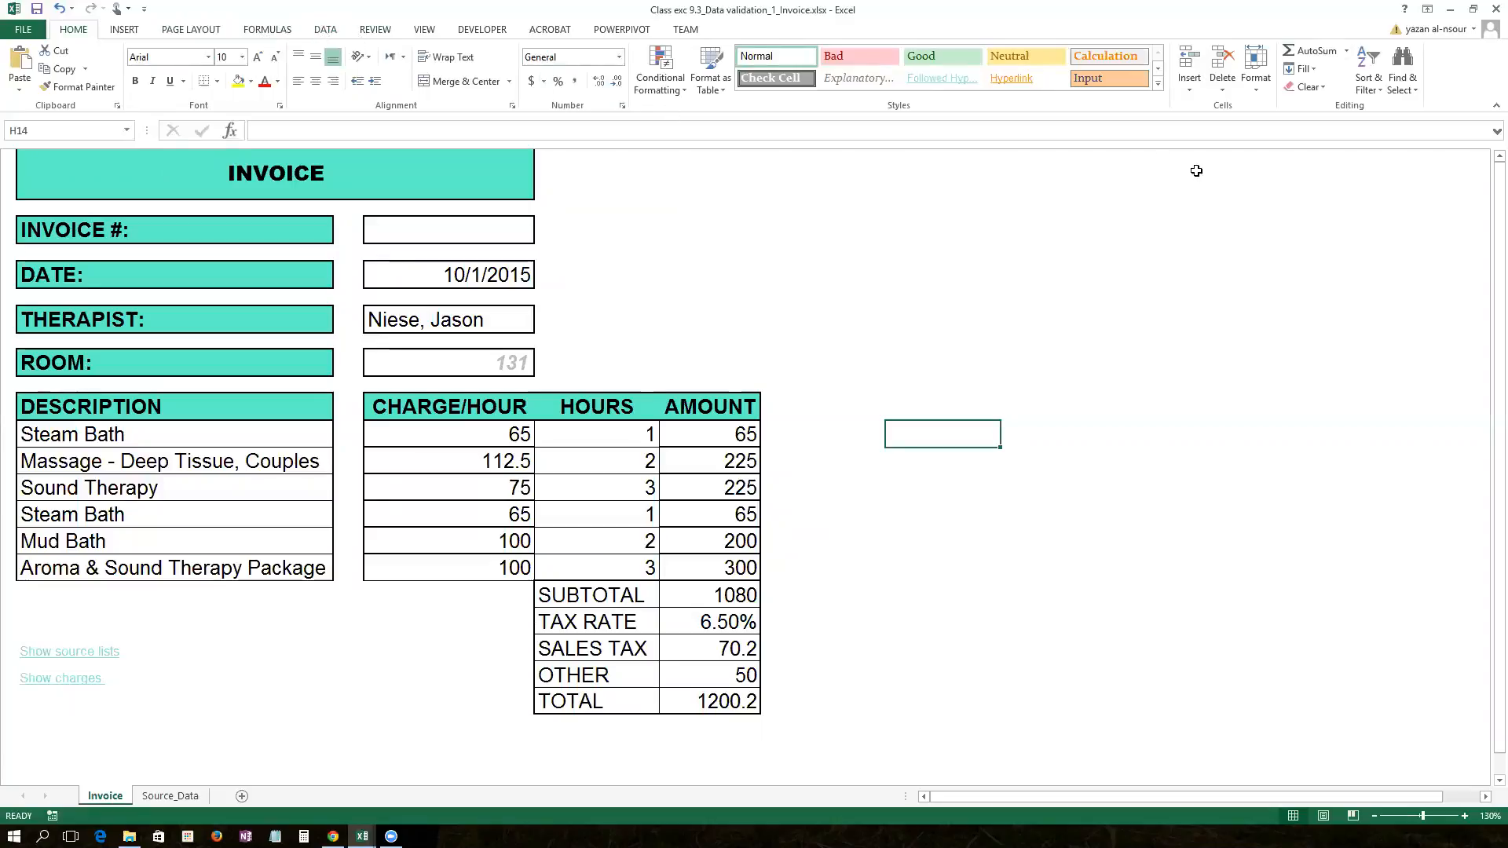
Step: Toggle the Lock Cell setting on the selected cell H14 from the Format menu
click(1254, 91)
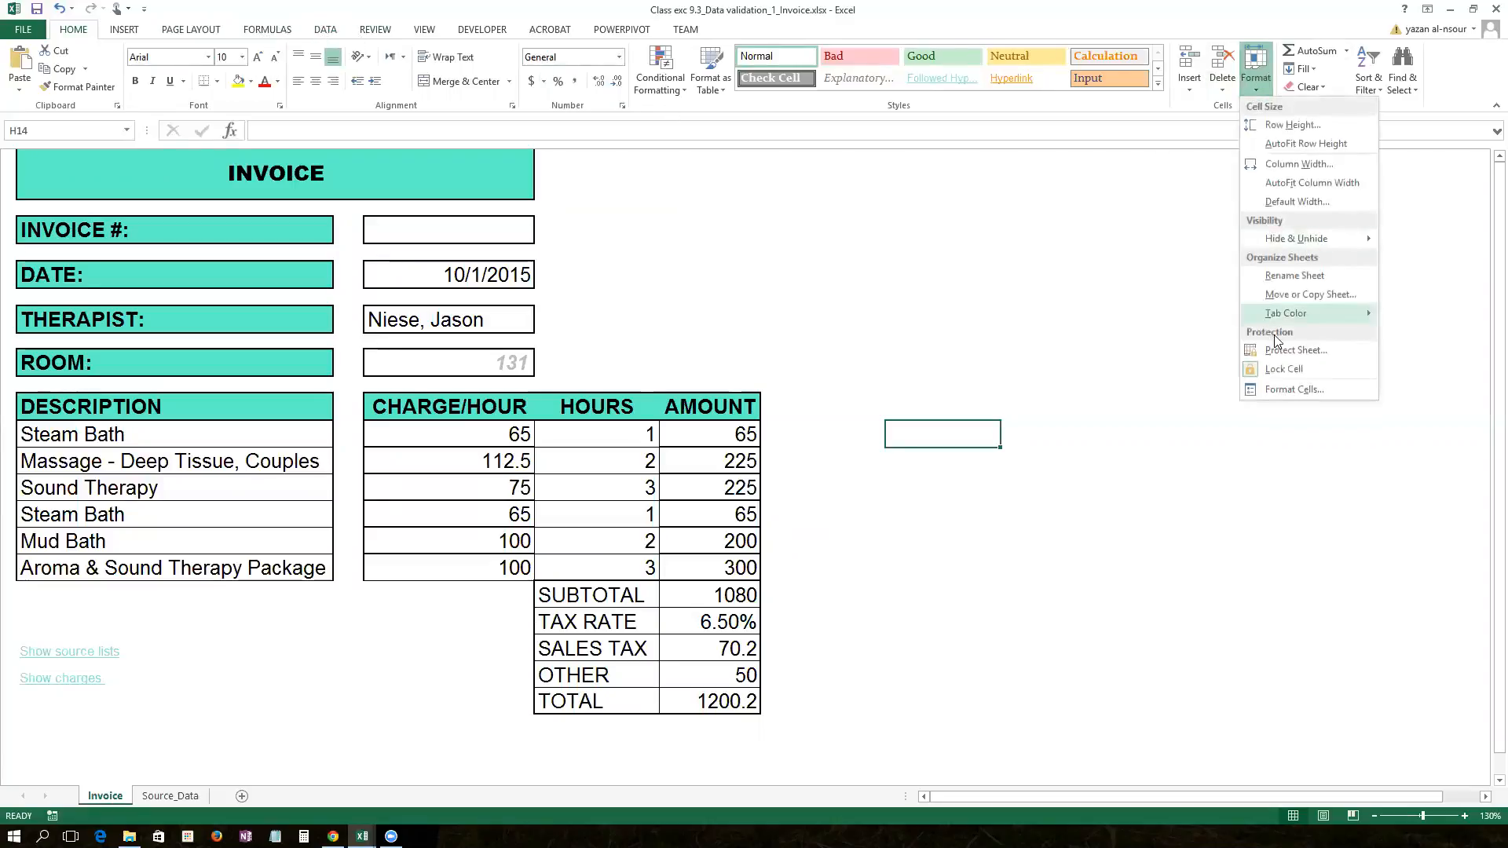
mouse_move(1274, 344)
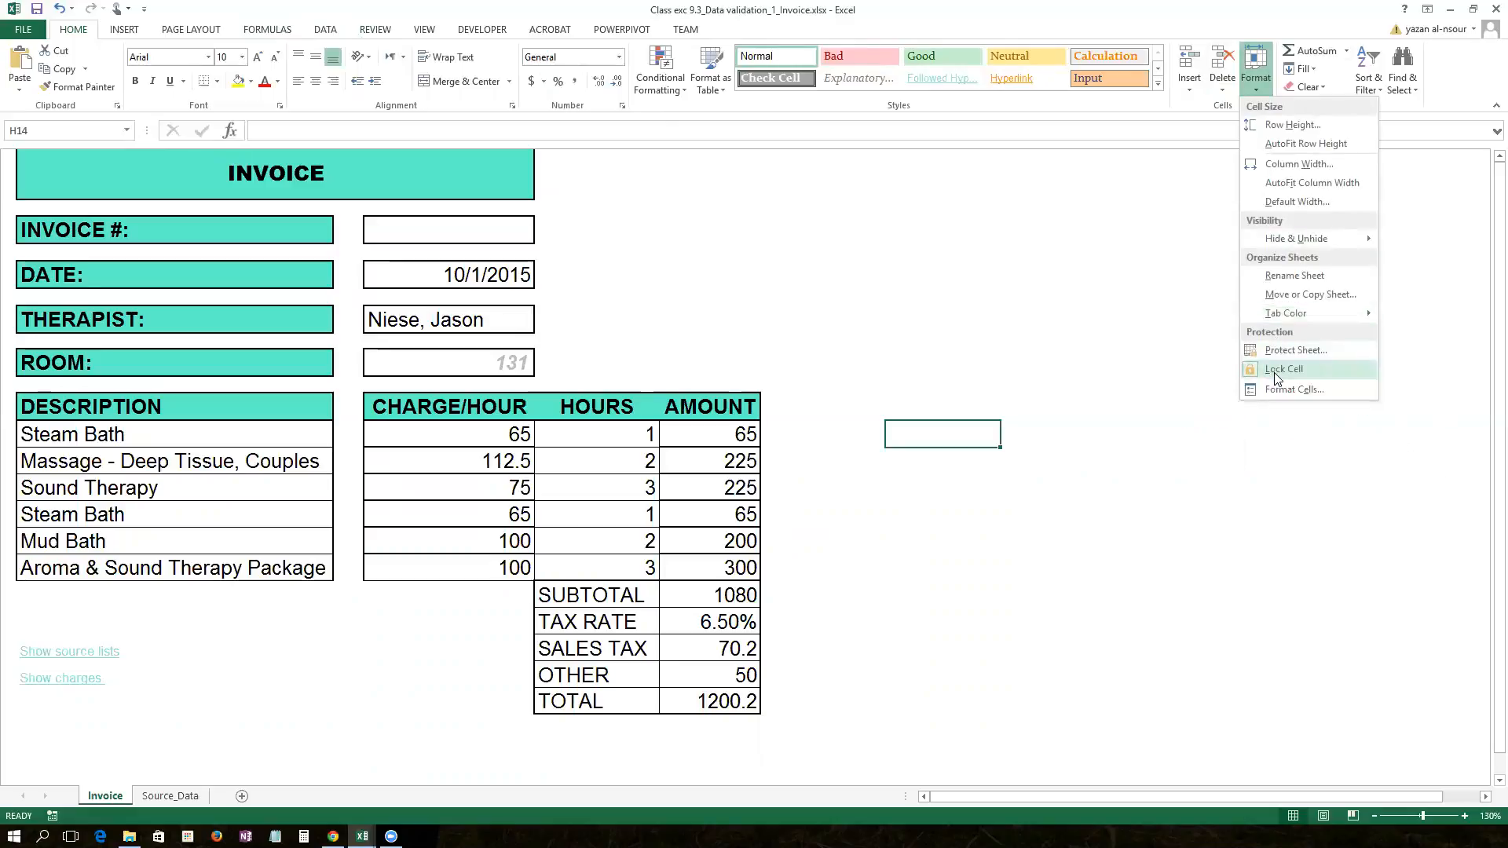
click(1274, 372)
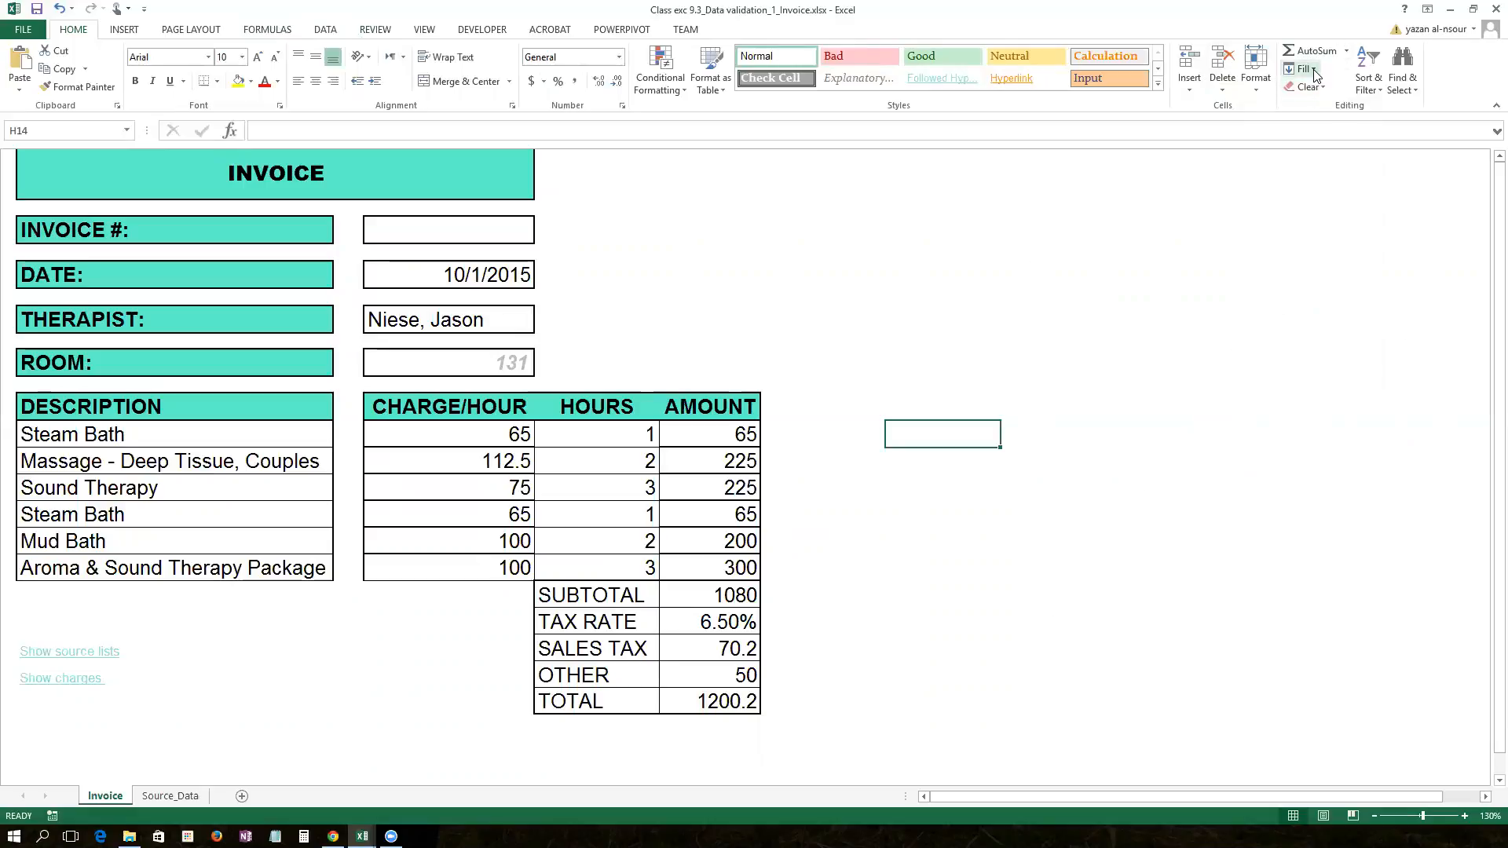
click(1265, 81)
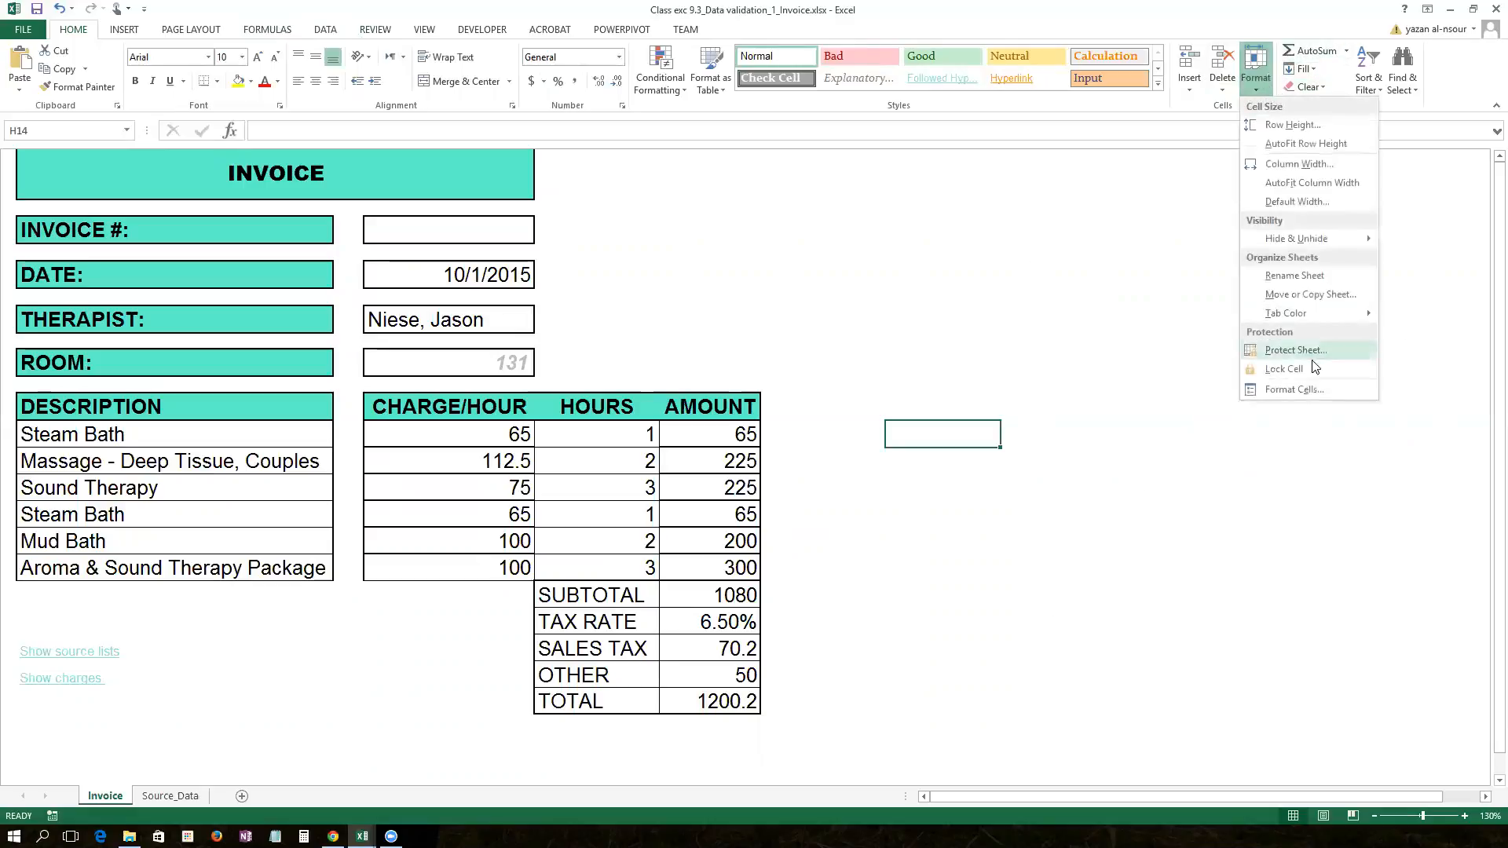
click(1310, 361)
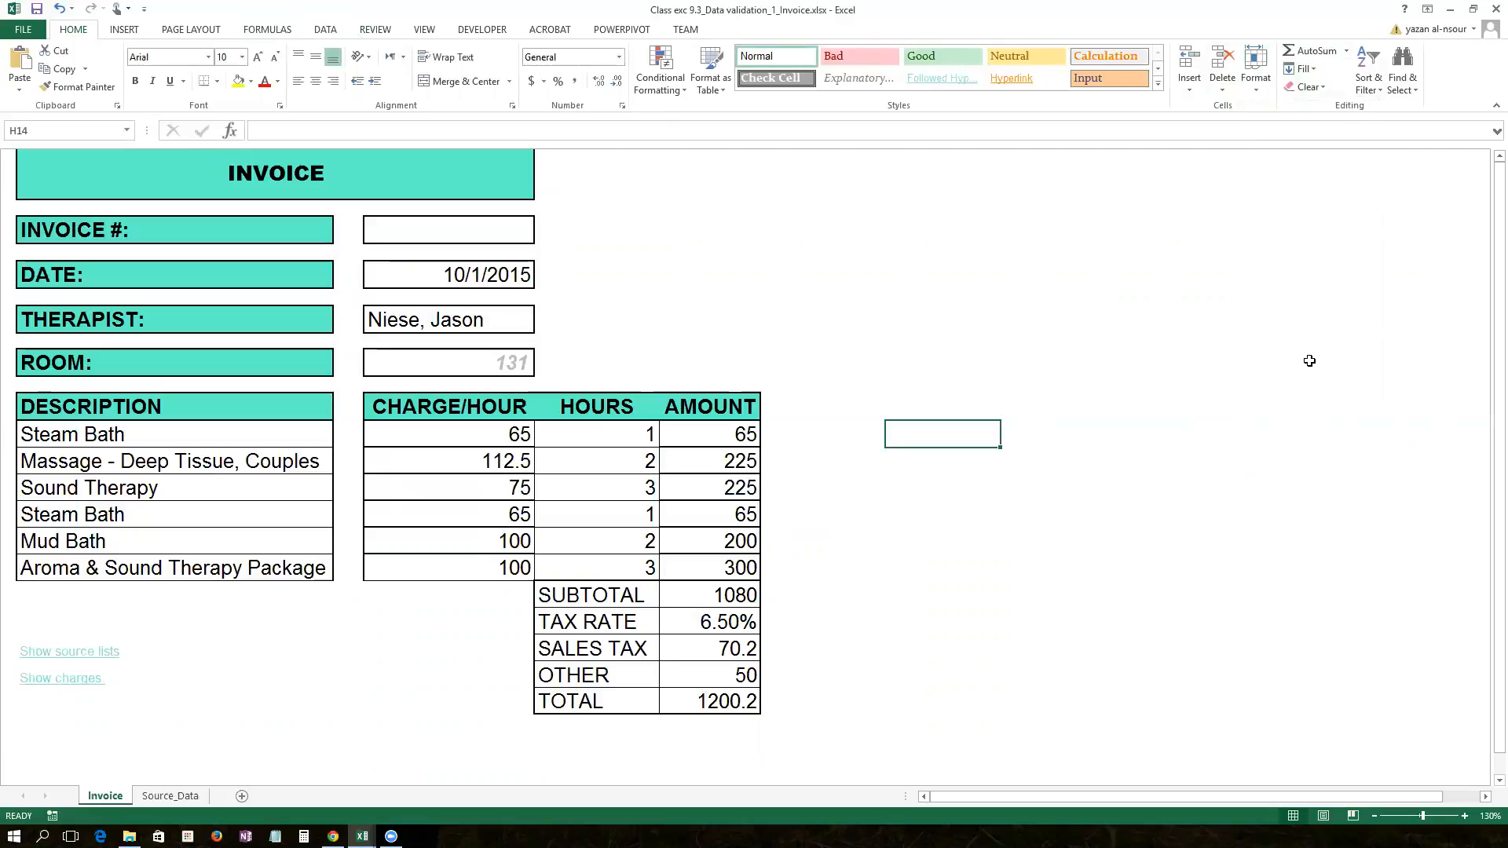
Step: Protect the sheet, unchecking Select locked cells so only unlocked cells are selectable
click(1260, 79)
click(1277, 352)
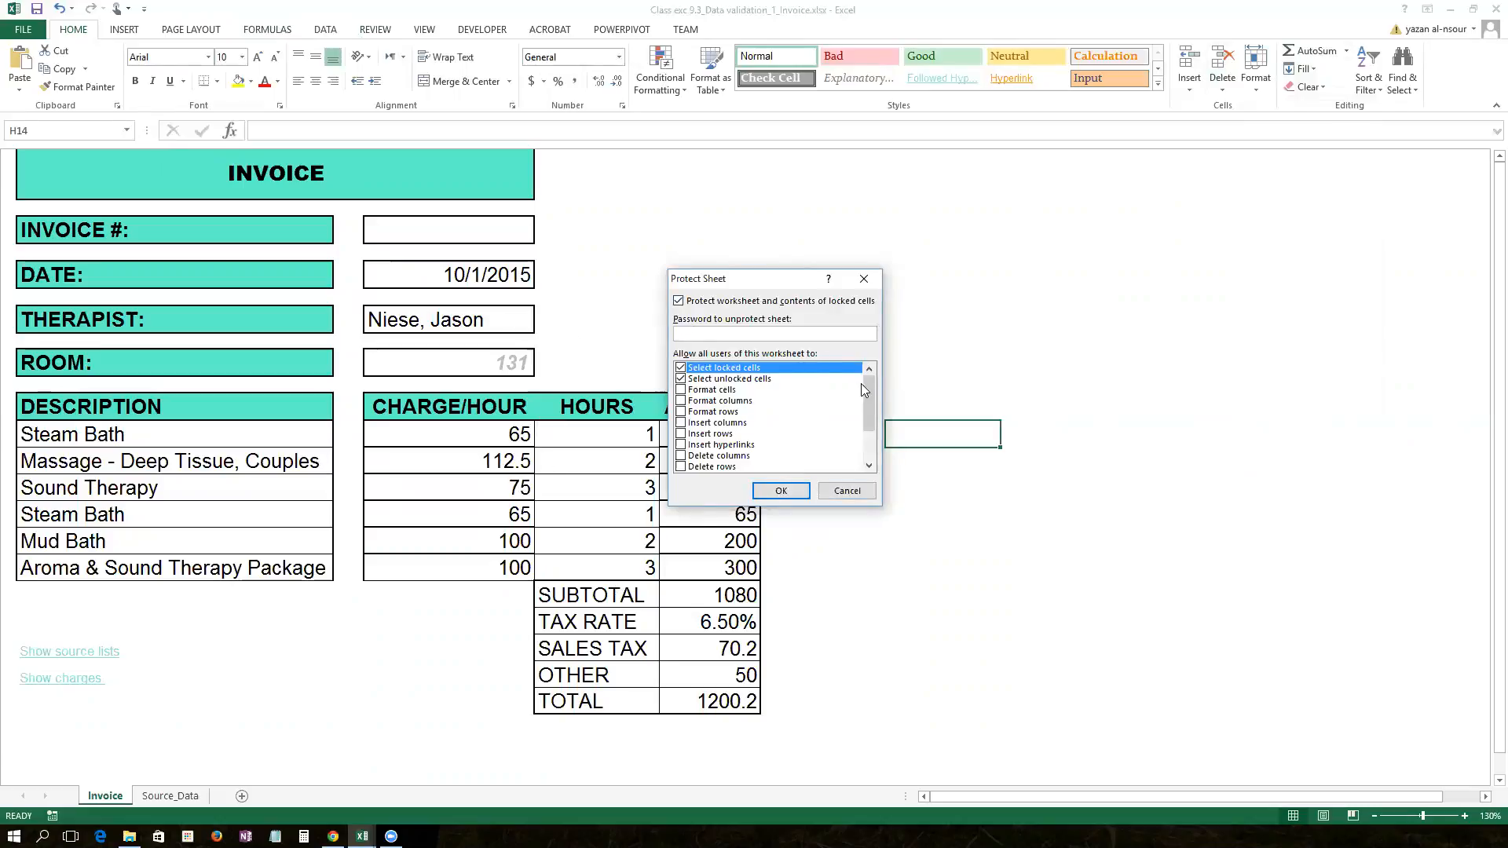
mouse_move(867, 383)
mouse_down()
mouse_move(867, 440)
mouse_move(867, 378)
mouse_up()
click(680, 379)
click(781, 491)
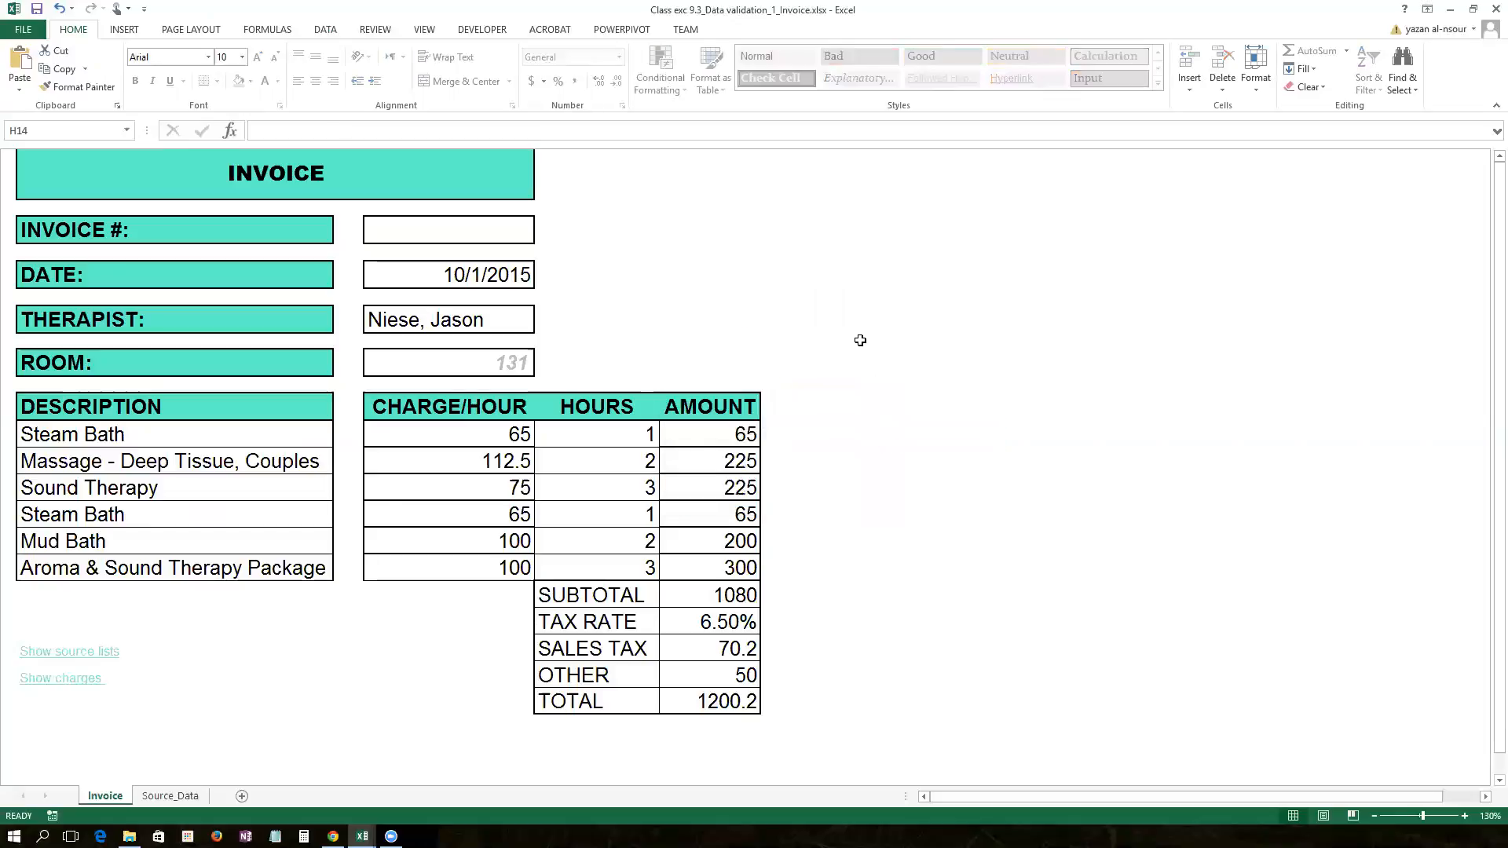
Step: Unprotect the sheet and make a first attempt at selecting the input cells
click(1253, 94)
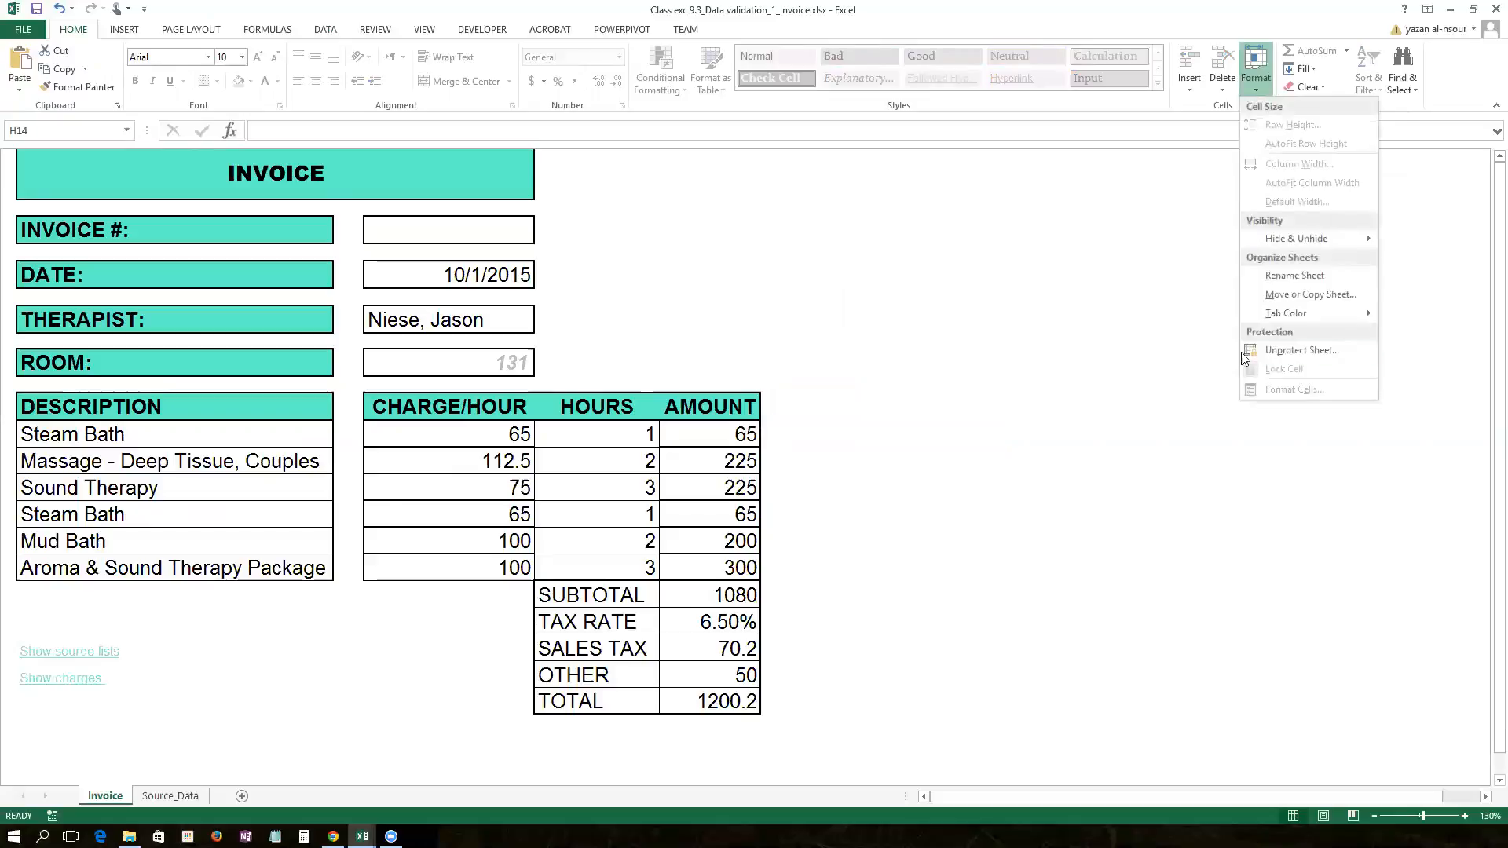
click(1270, 348)
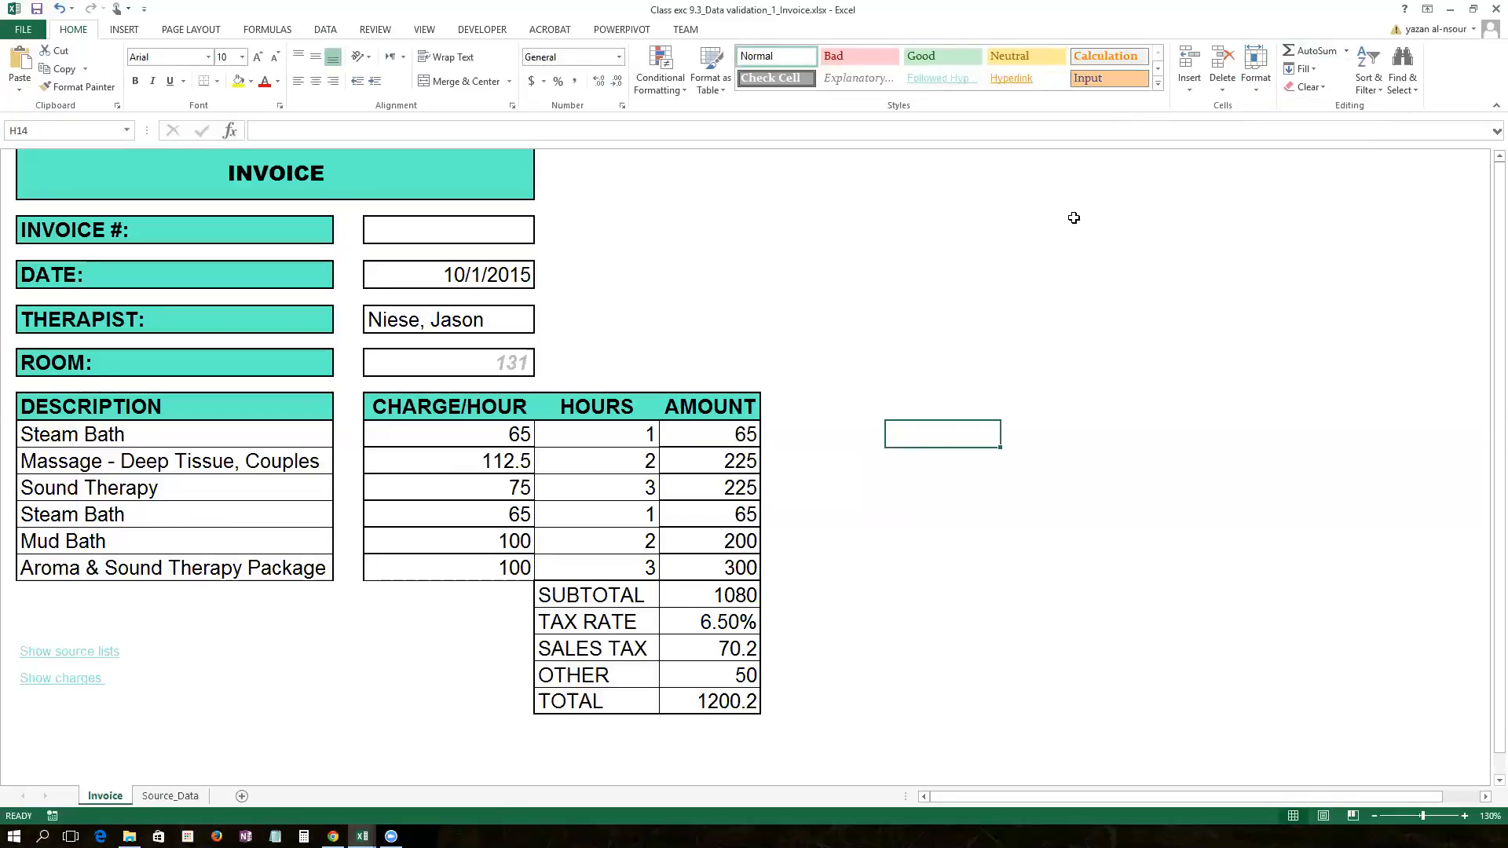
click(177, 177)
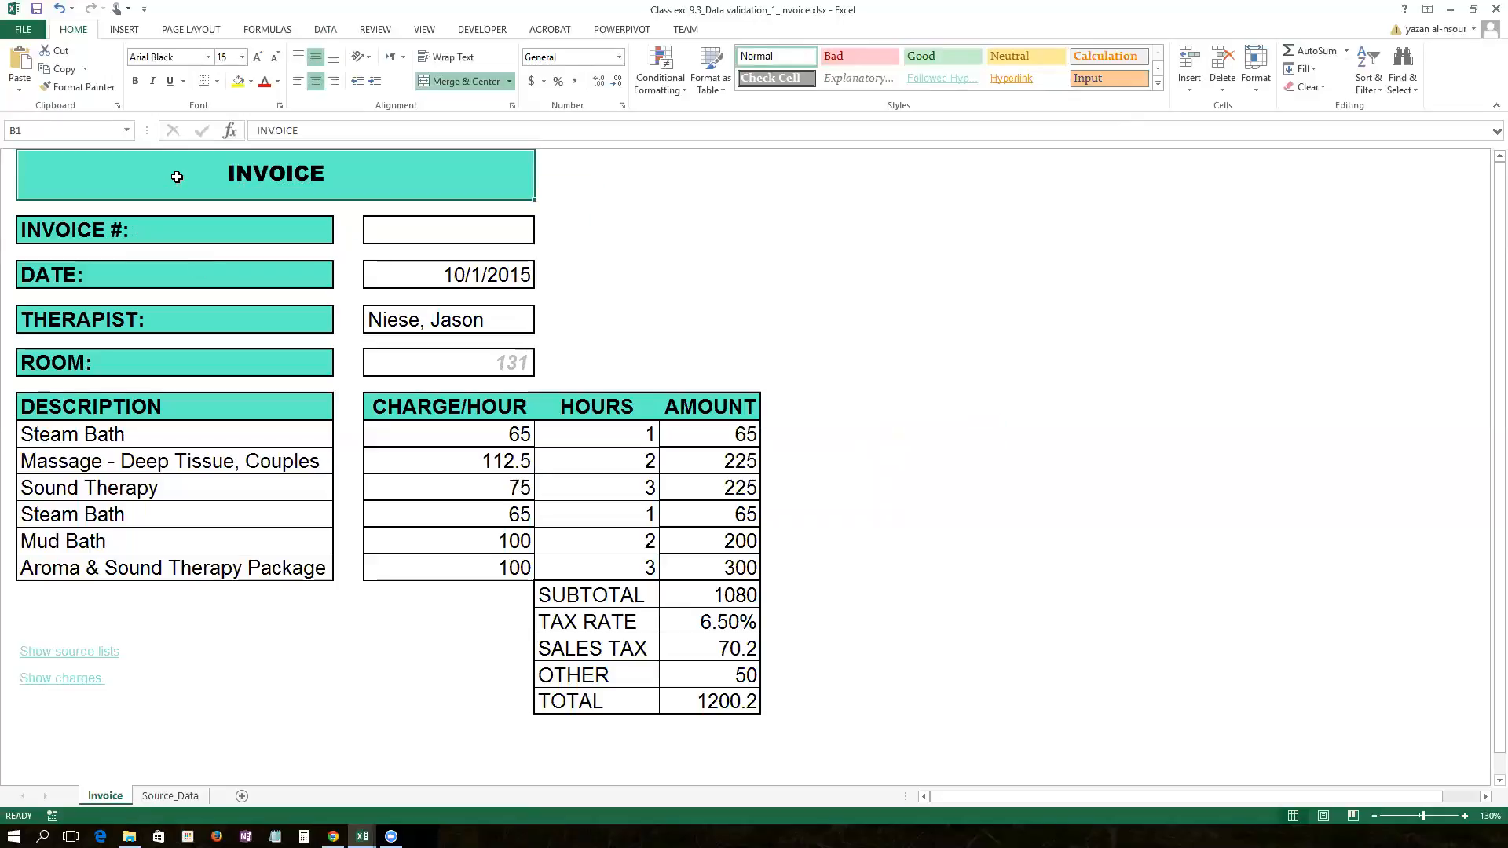
click(409, 236)
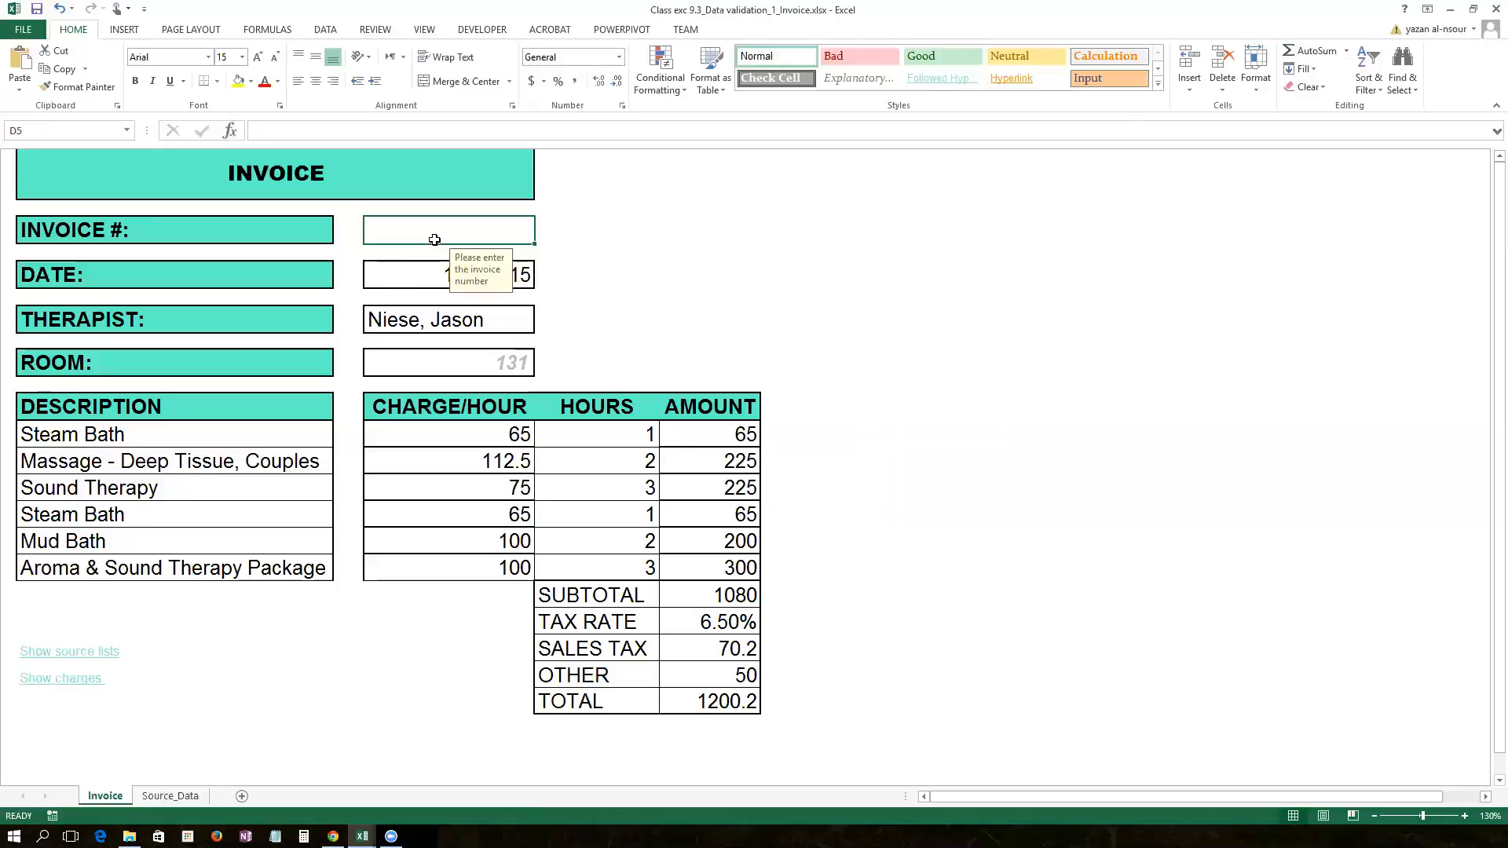
ctrl+click(394, 276)
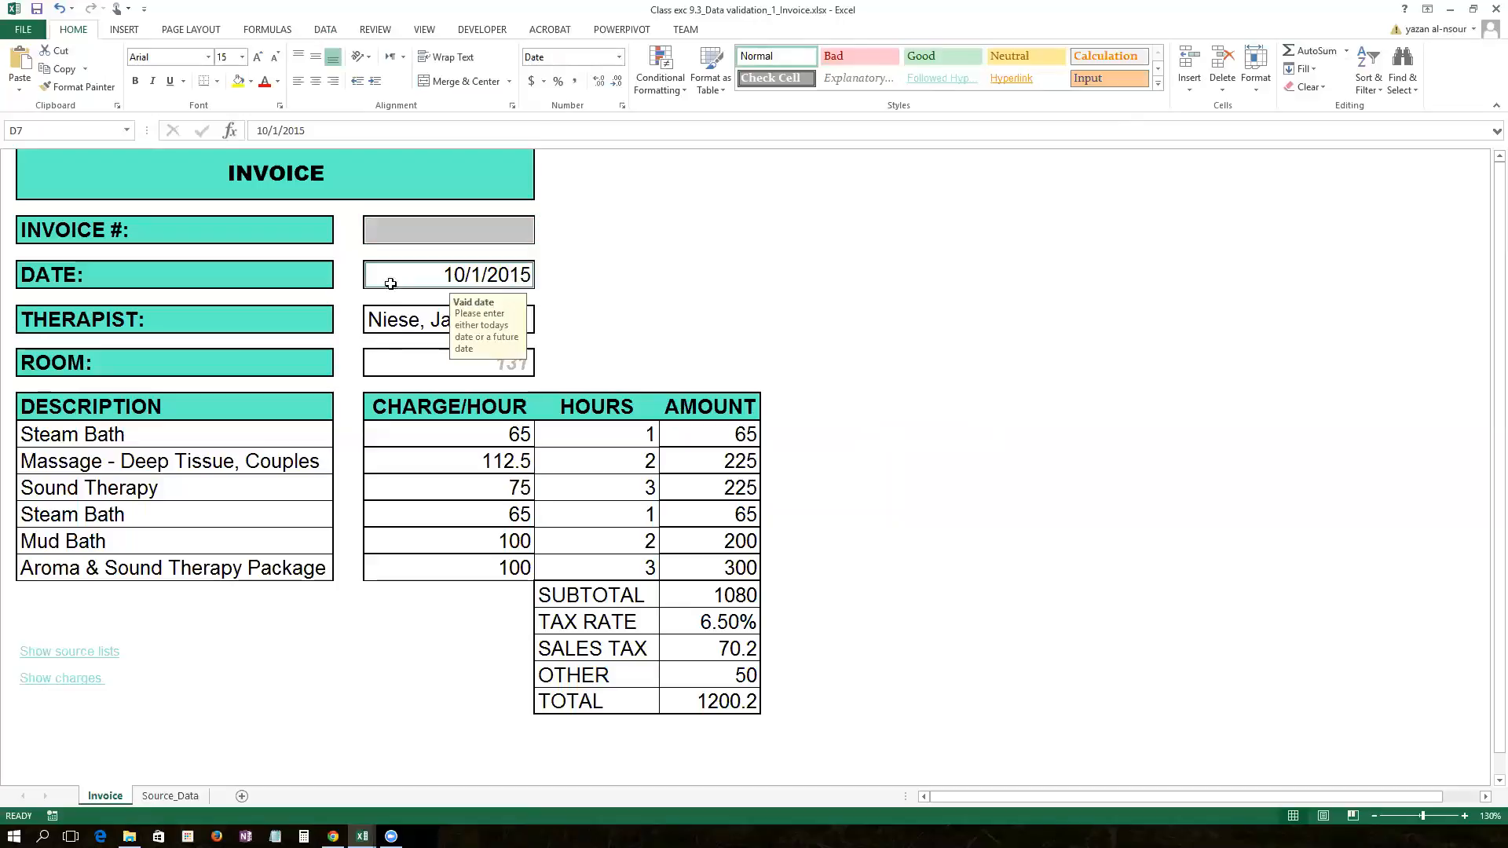
ctrl+click(381, 325)
ctrl+click(387, 359)
drag(212, 440, 205, 563)
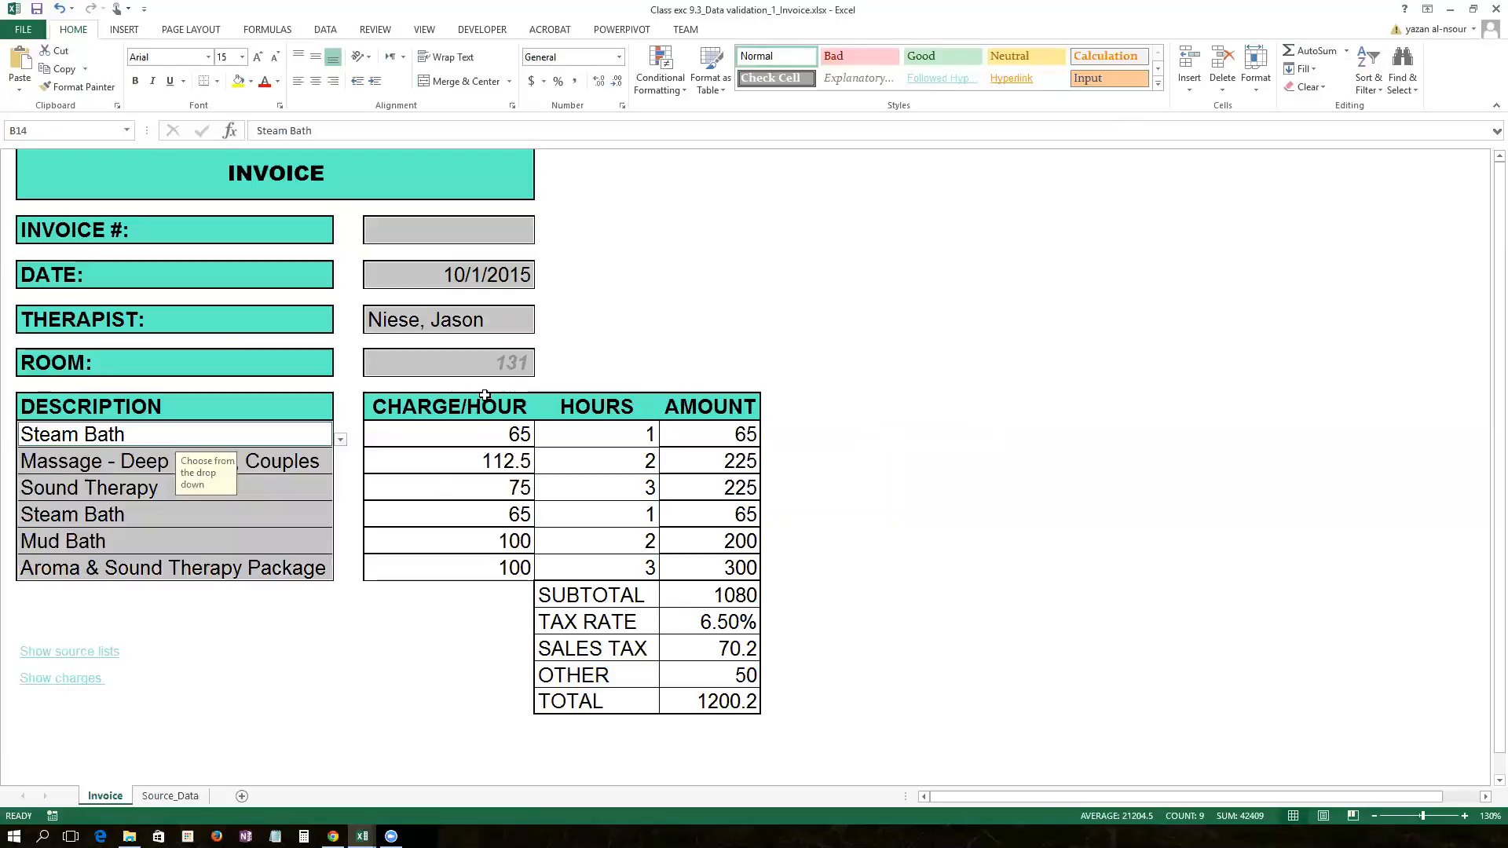
drag(471, 432, 469, 564)
drag(620, 439, 586, 569)
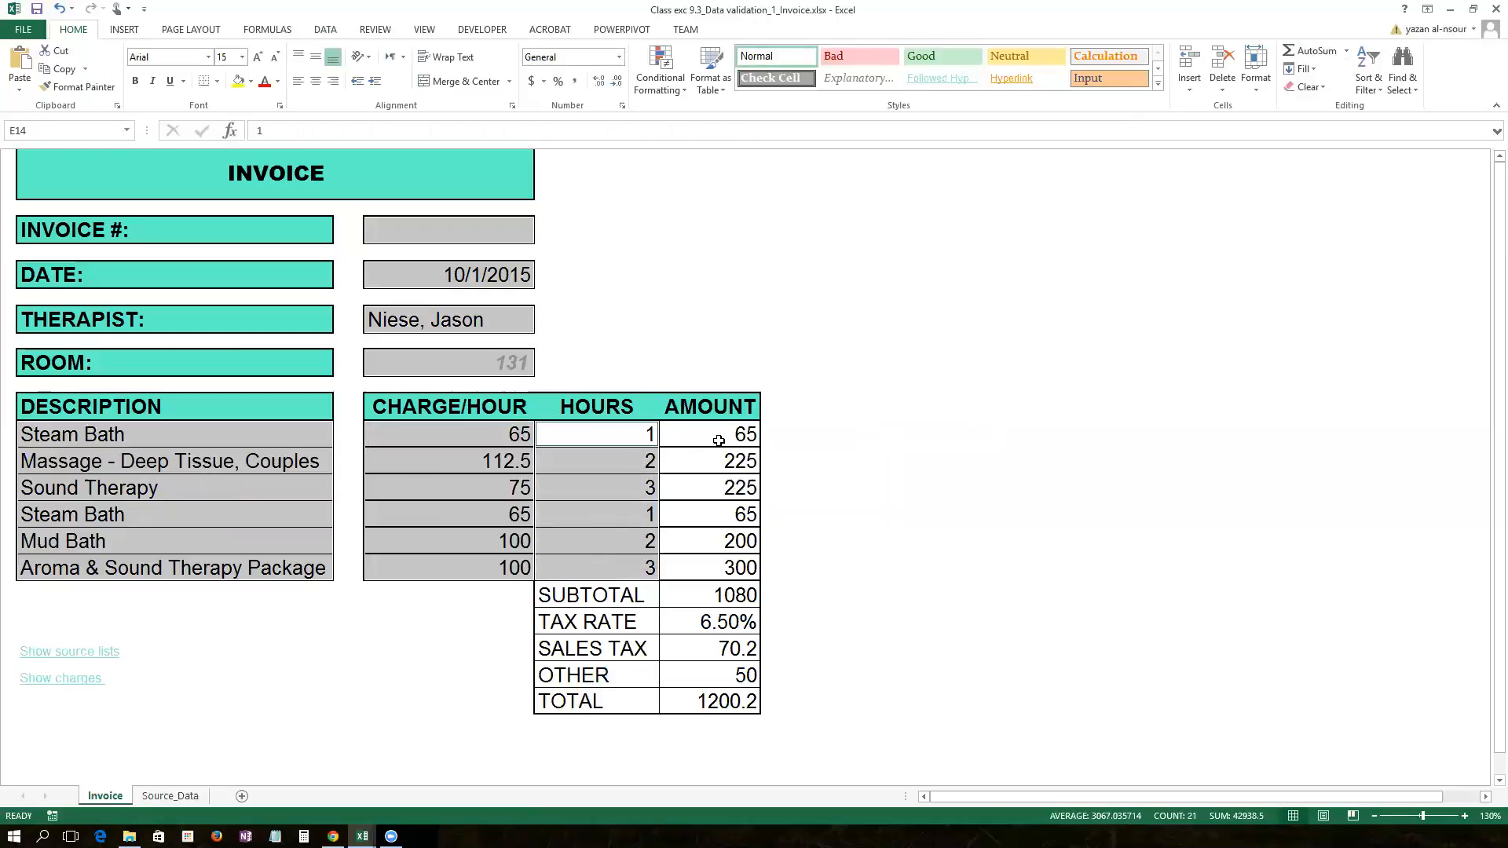
drag(477, 437, 472, 497)
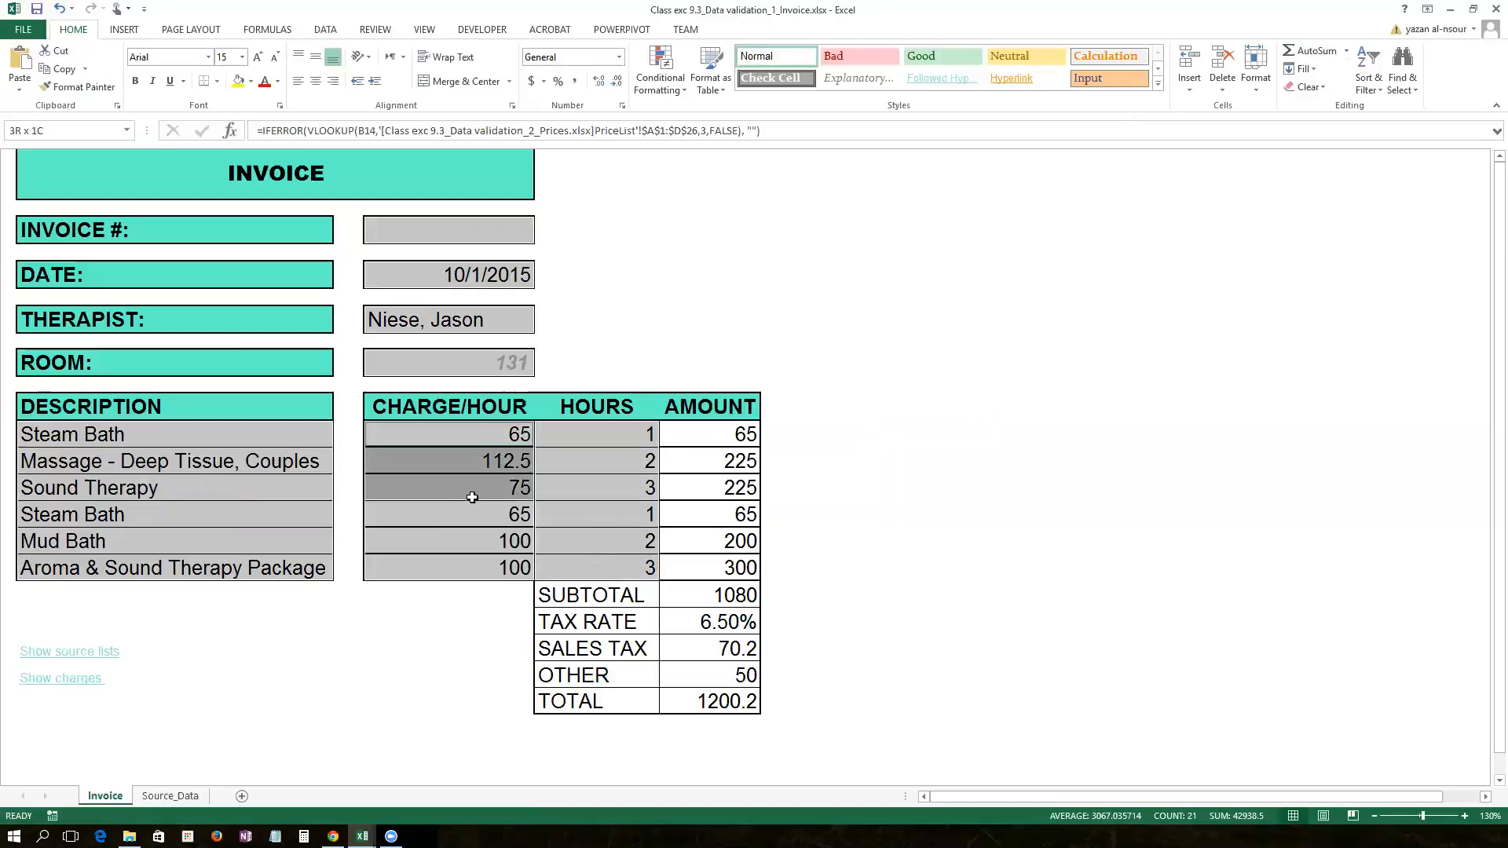
click(449, 649)
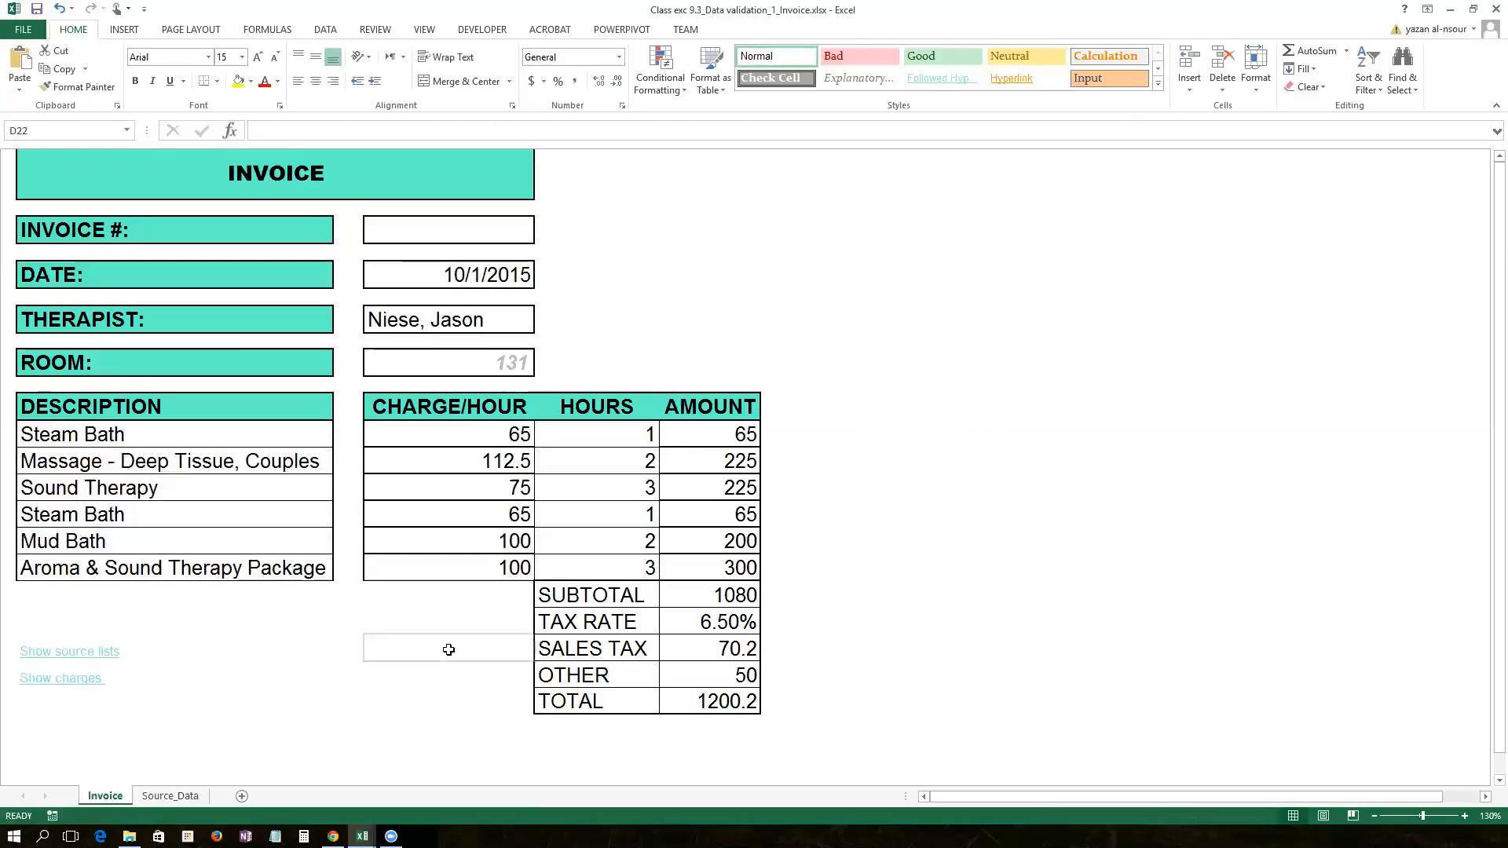
Step: Select D5, D7, D9, D11, B13:B18, E13:E18 and F23, then unlock them with Lock Cell
click(463, 230)
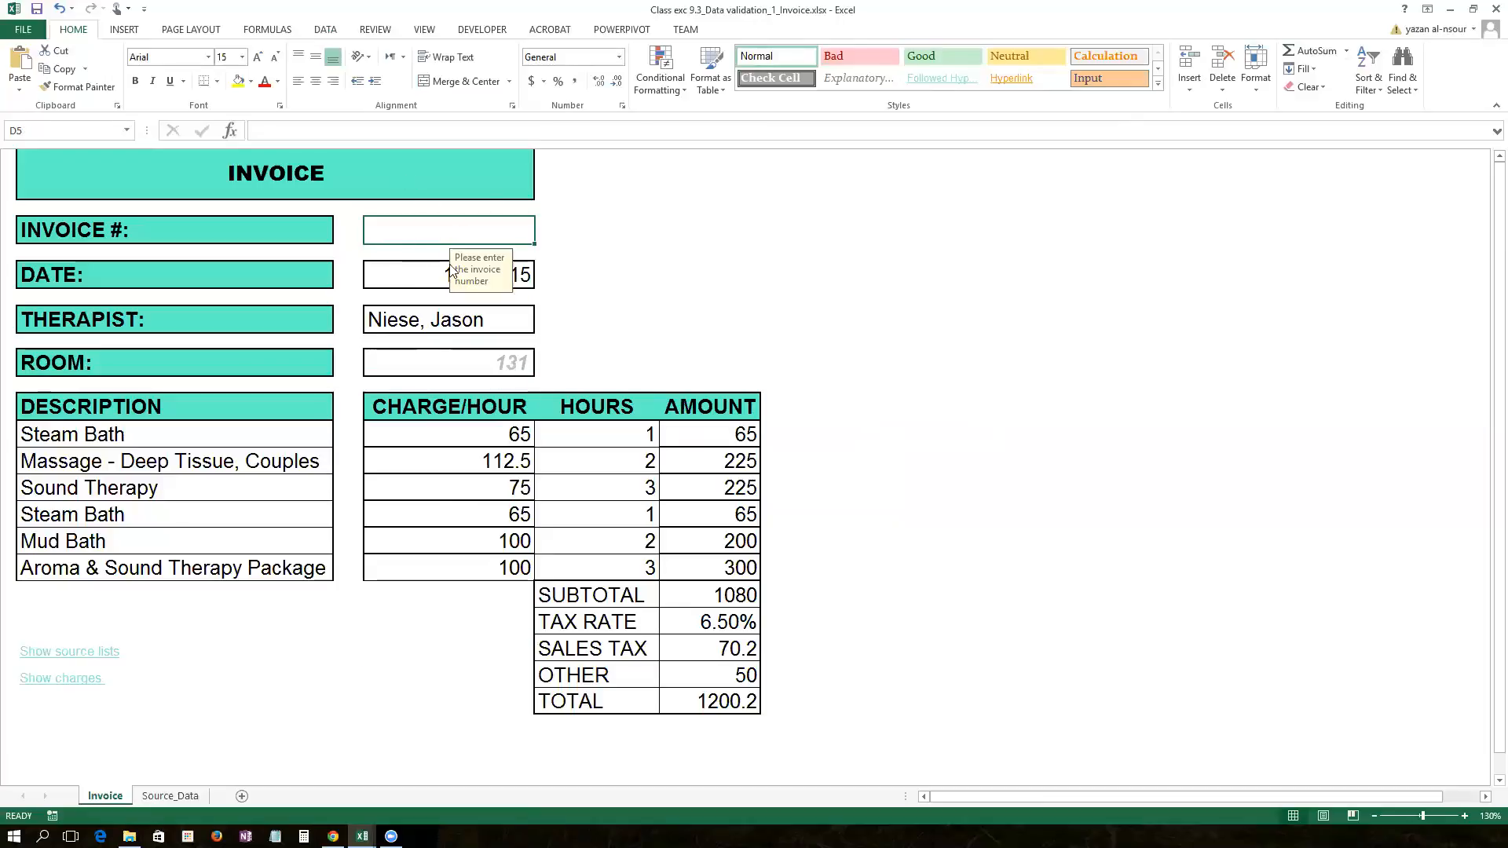
click(399, 277)
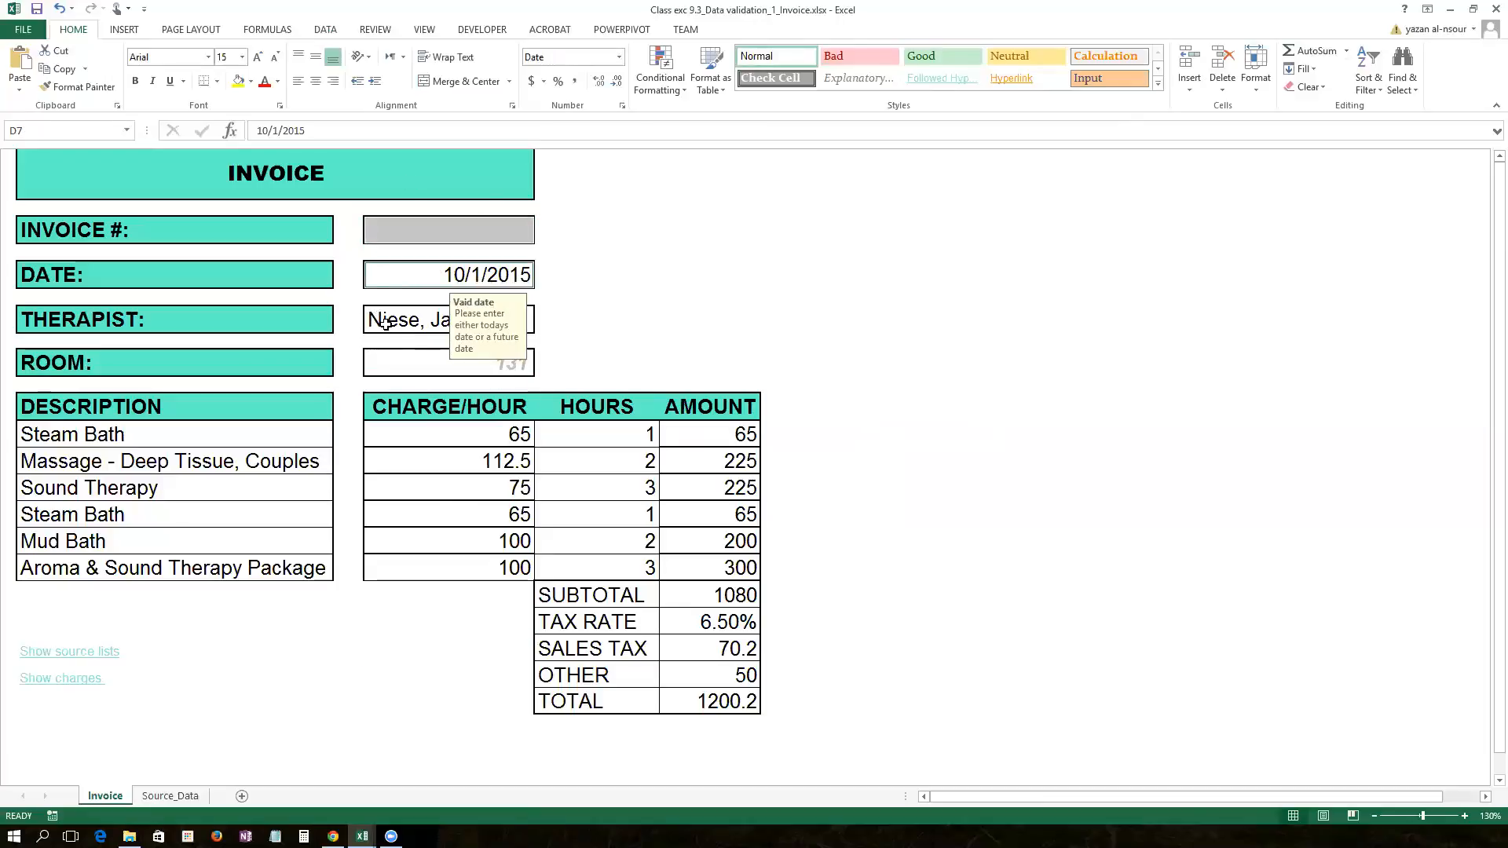
ctrl+click(385, 322)
ctrl+click(393, 360)
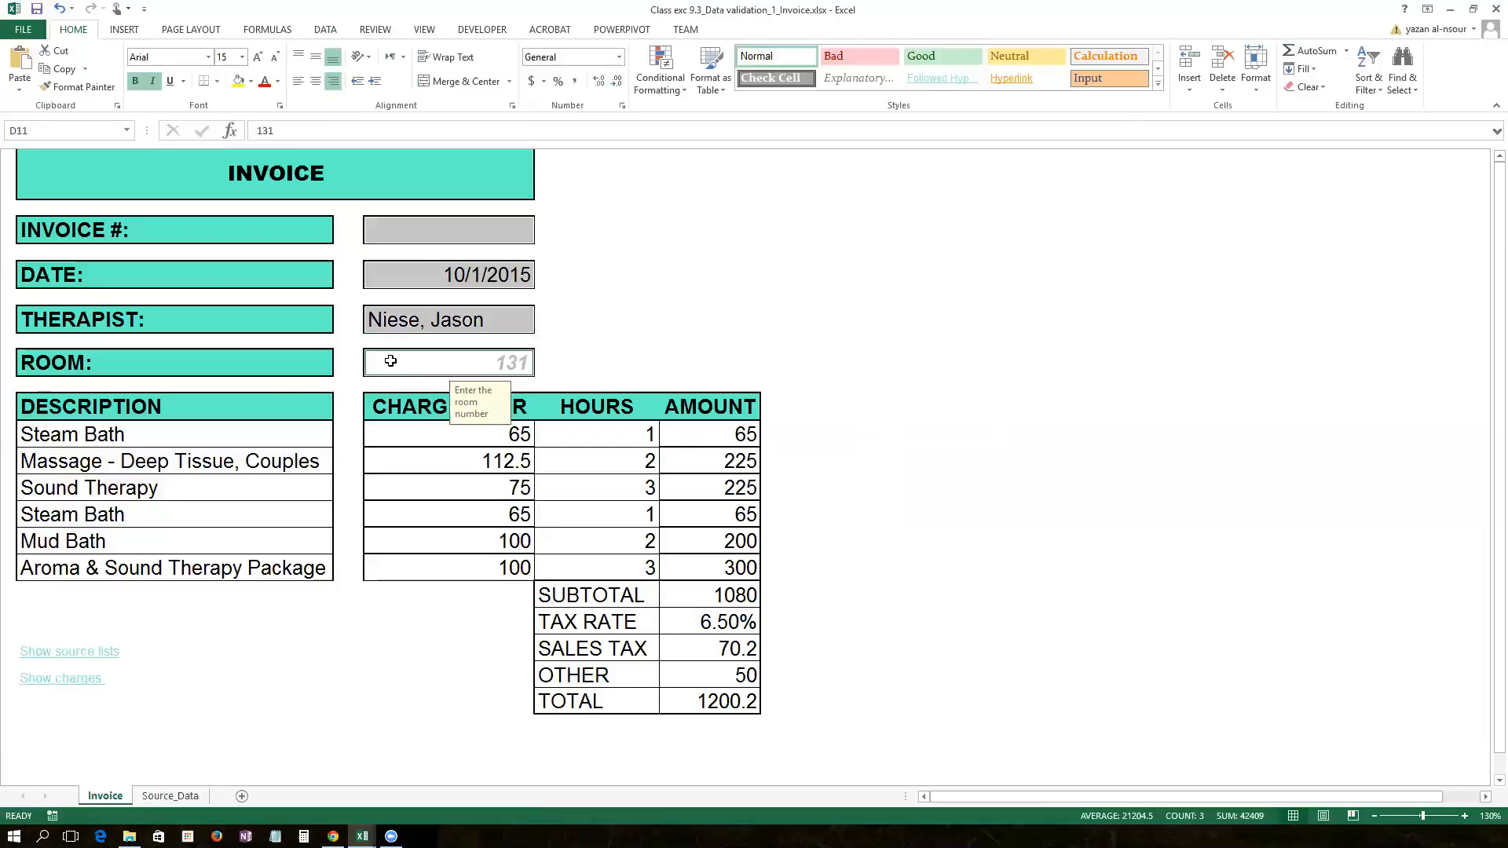
drag(206, 436, 211, 559)
drag(579, 430, 582, 557)
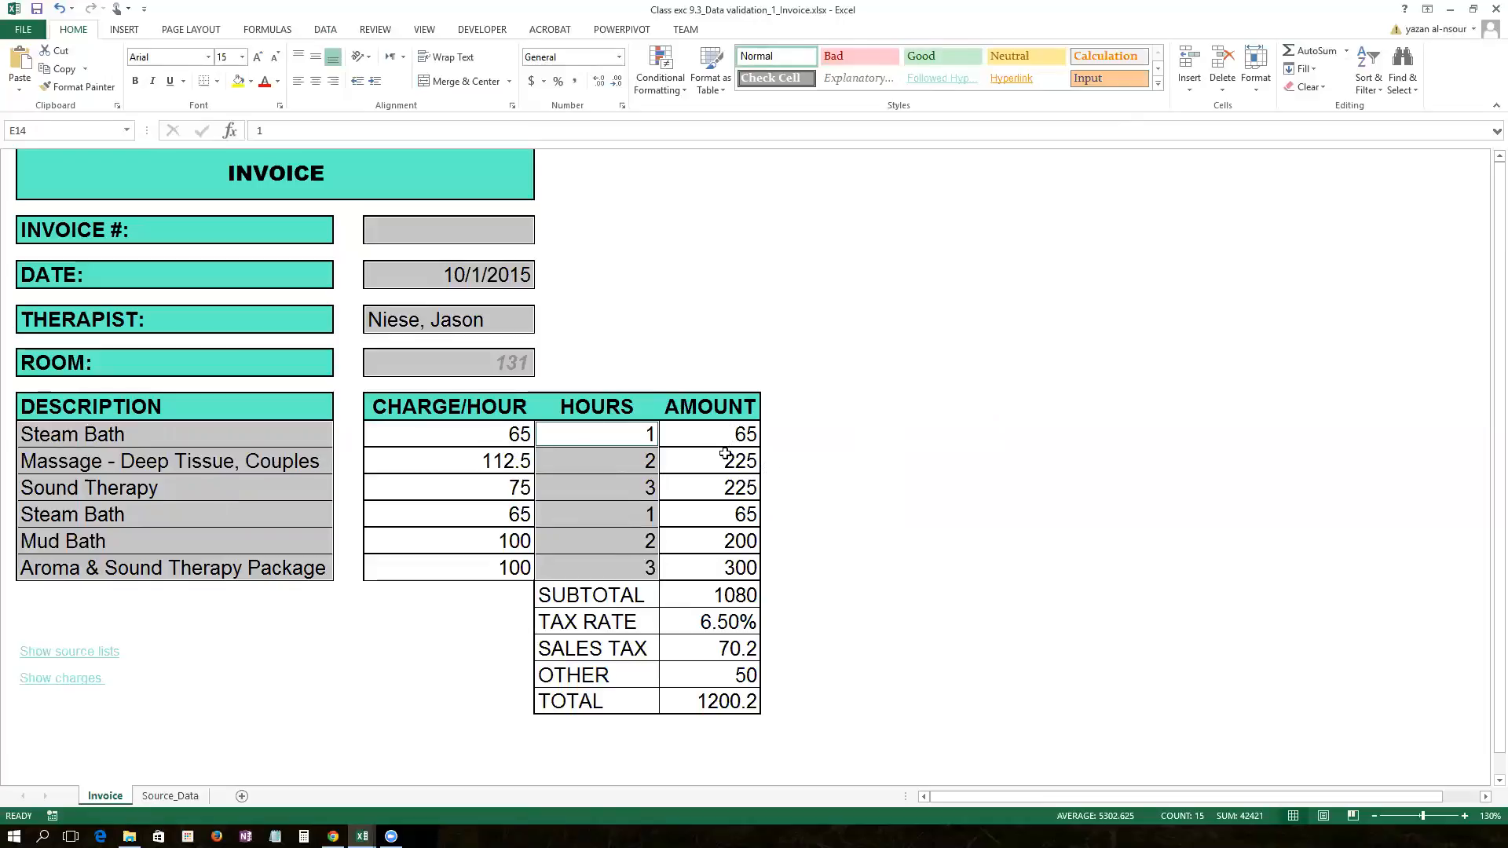
ctrl+click(702, 675)
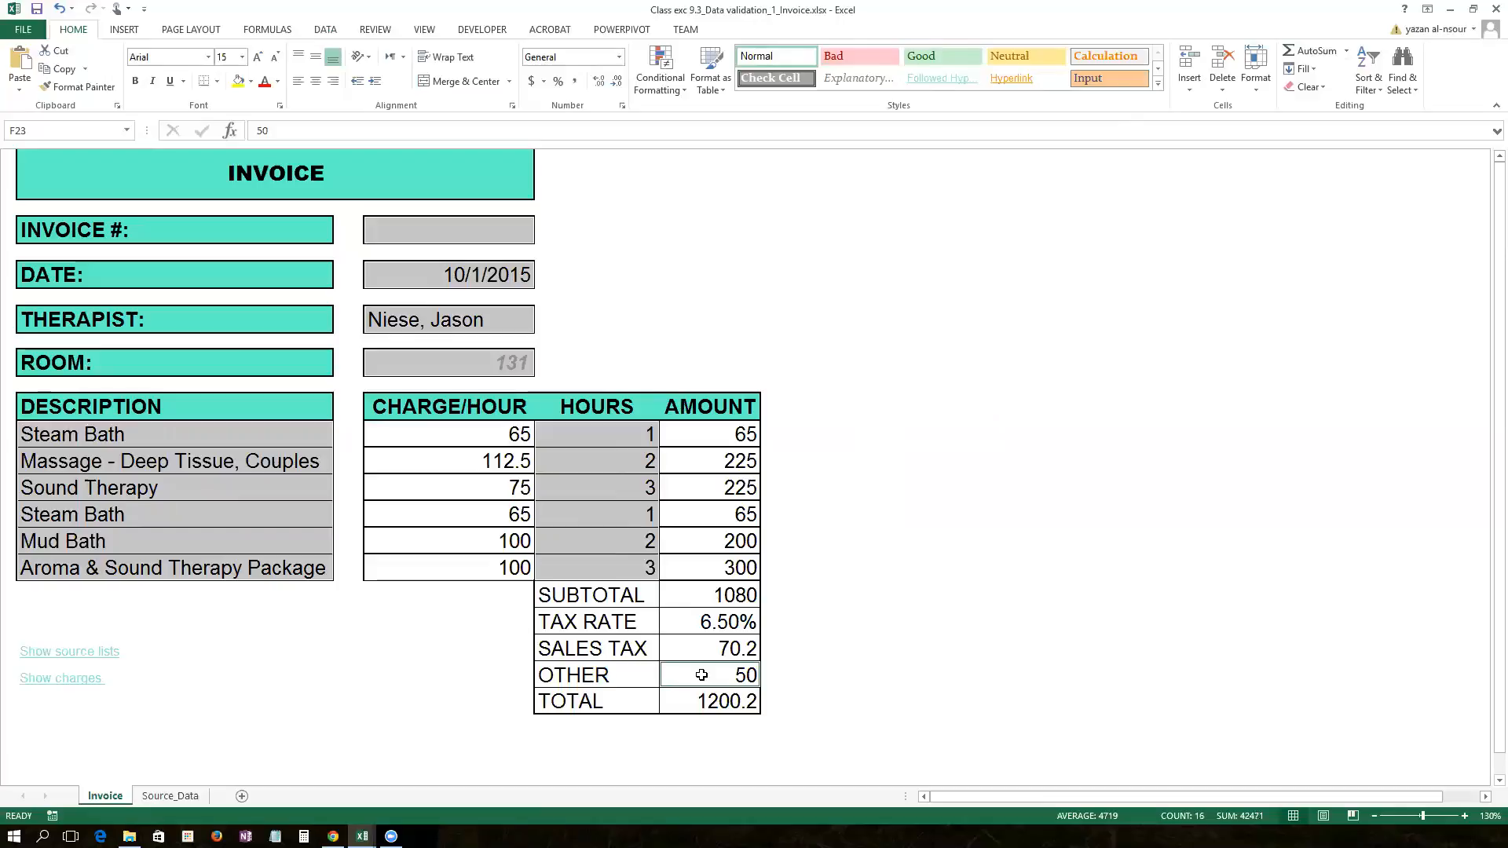
click(1249, 94)
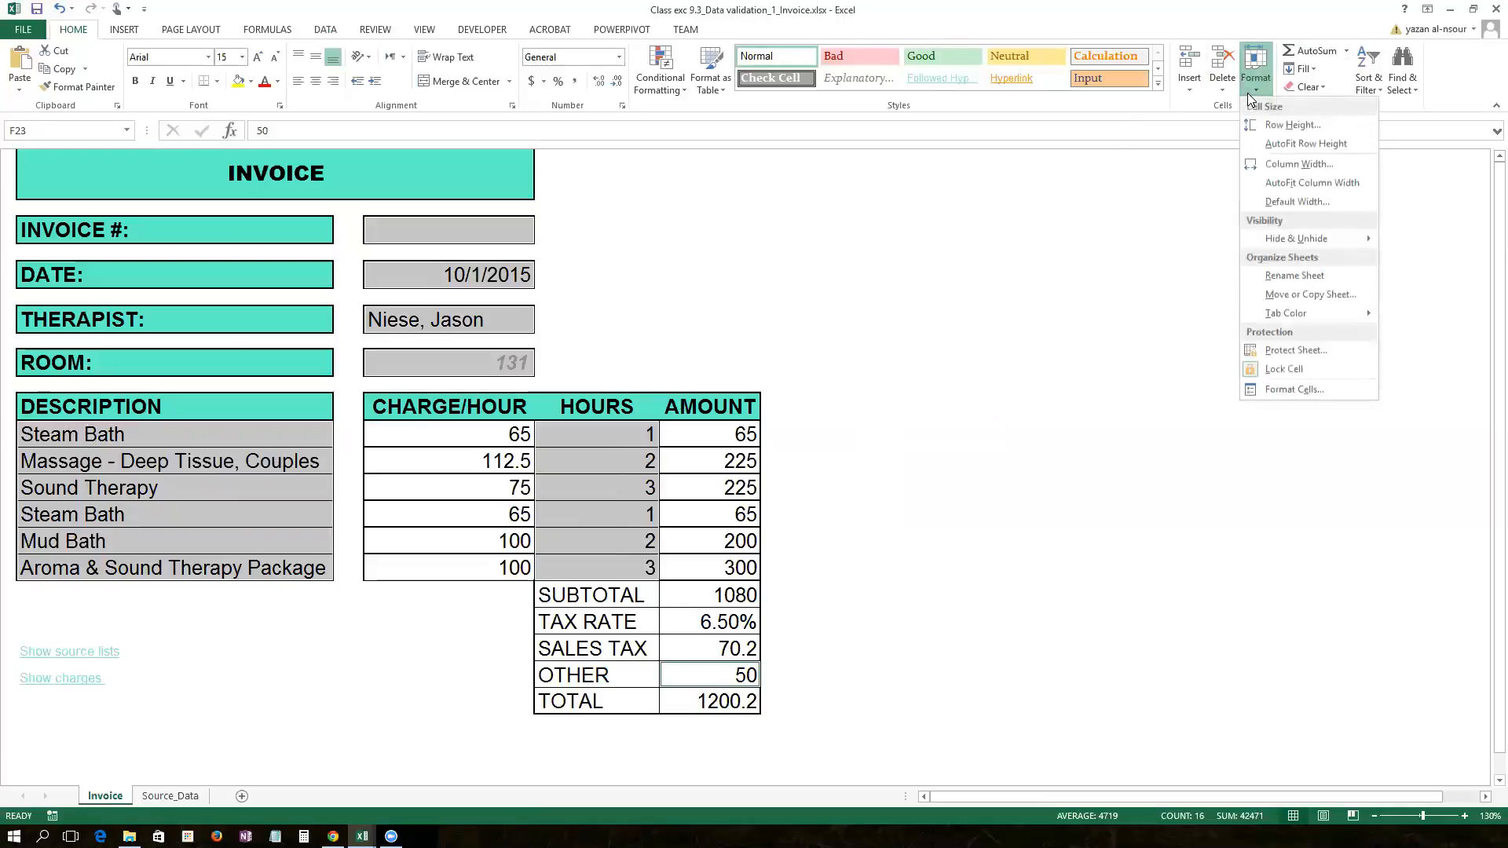
click(1280, 369)
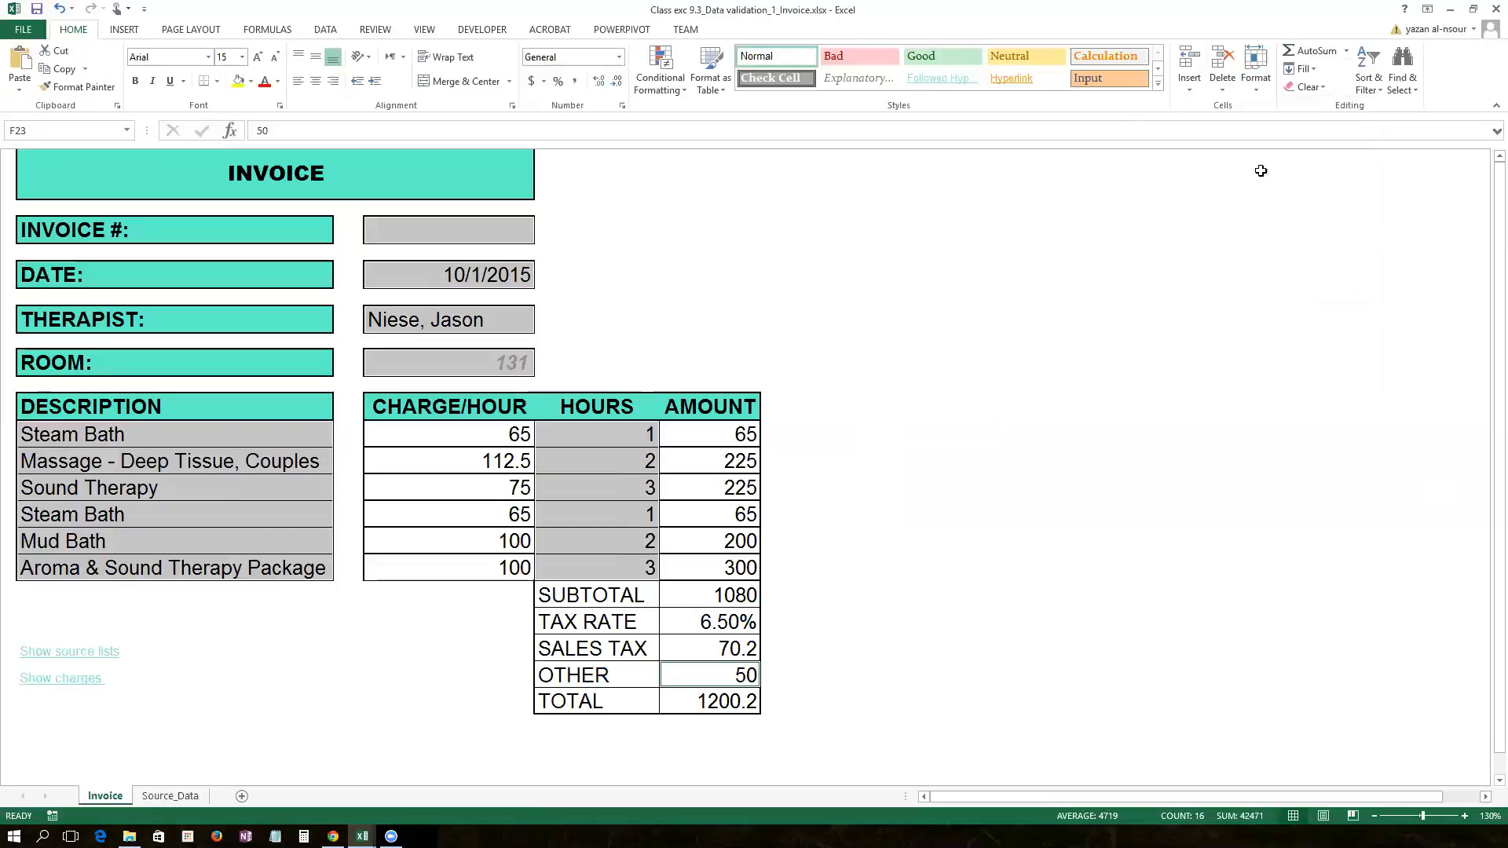
click(1254, 88)
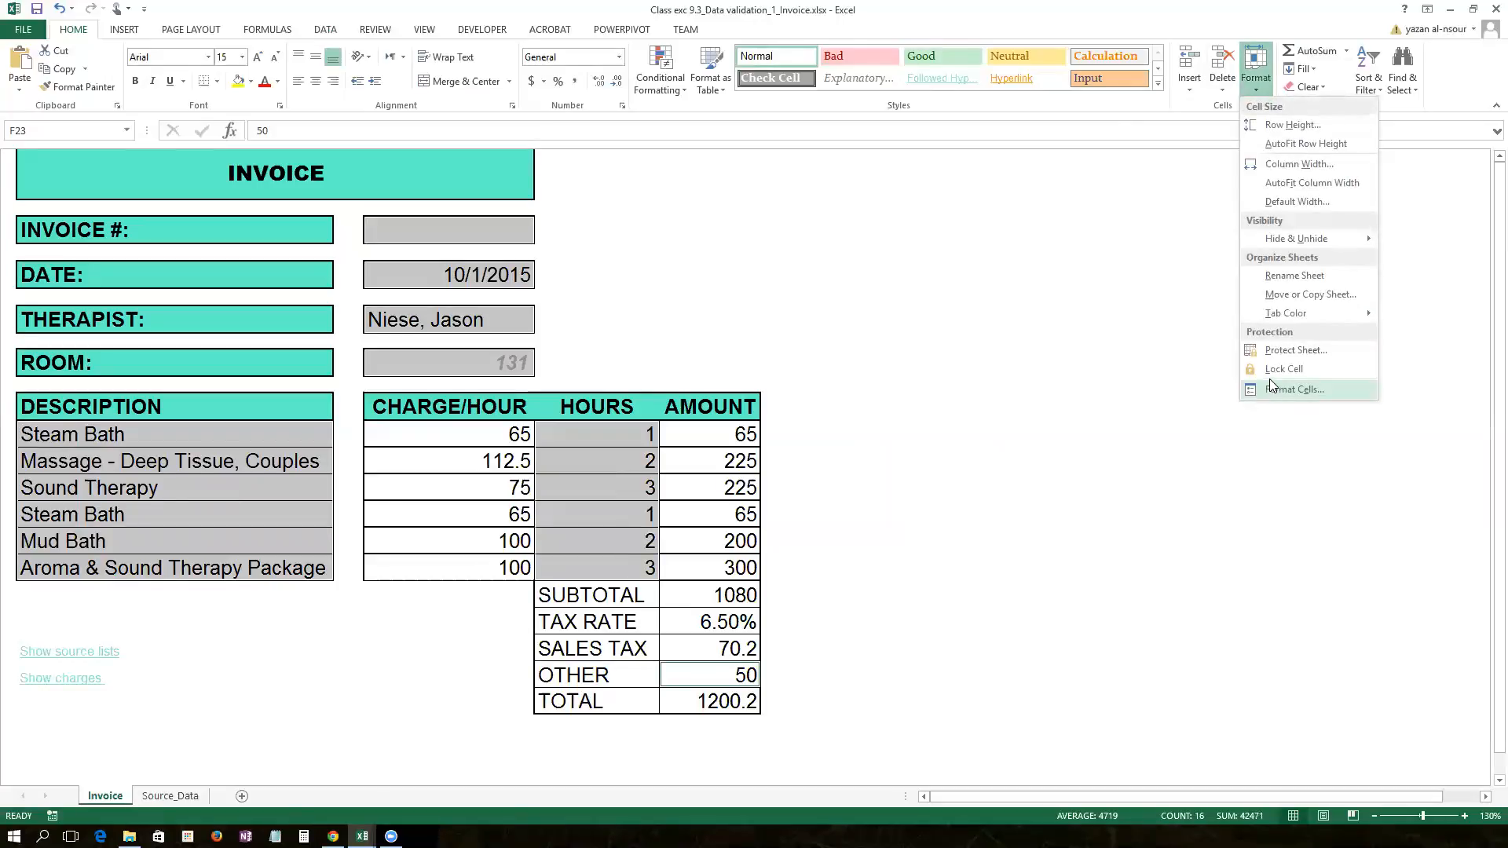
Step: Choose Protect Sheet and confirm with only Select unlocked cells allowed
click(1282, 352)
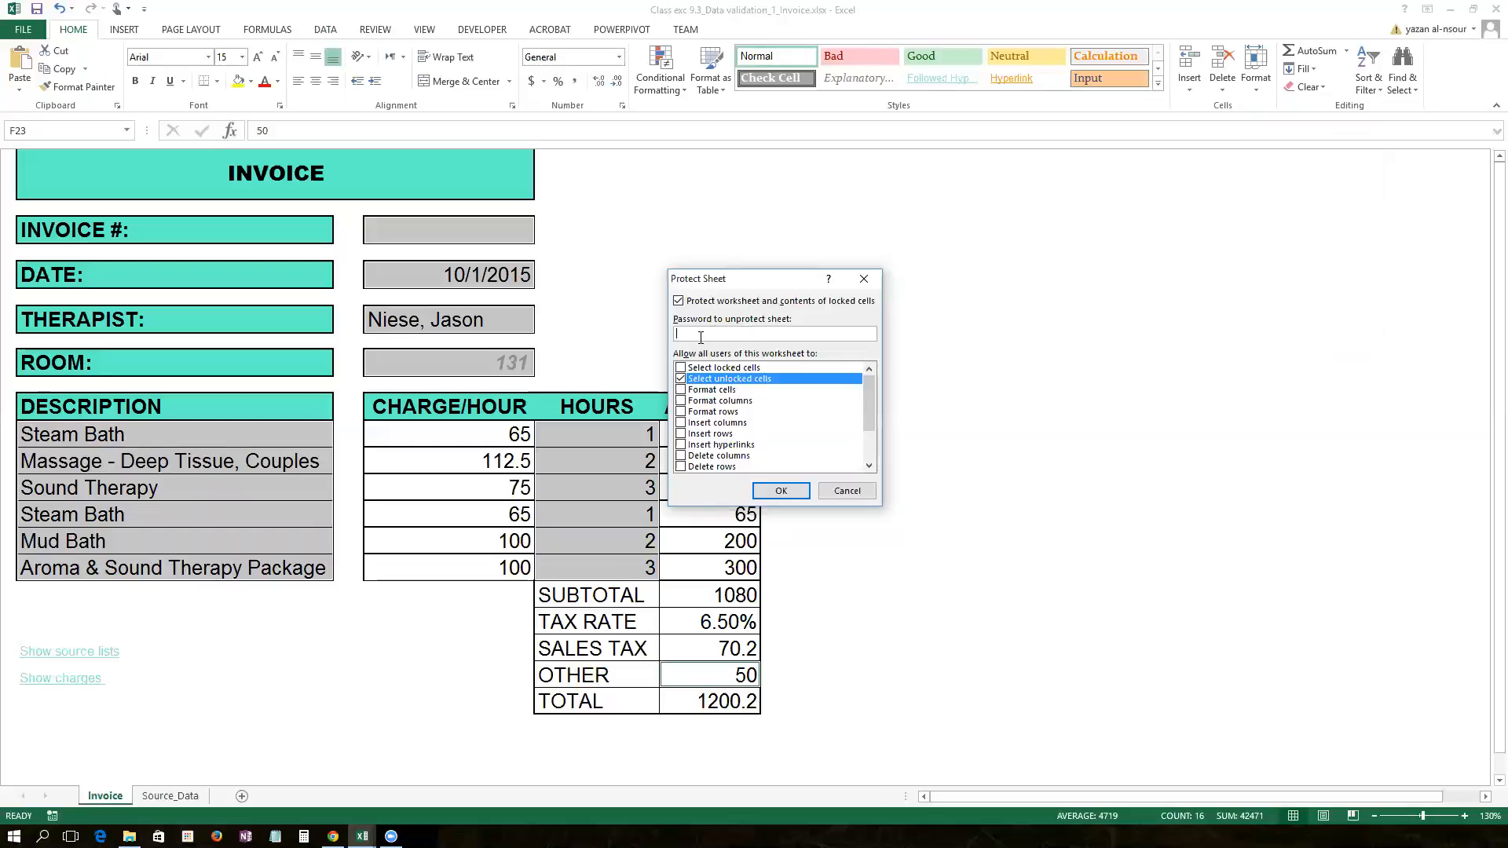
click(774, 490)
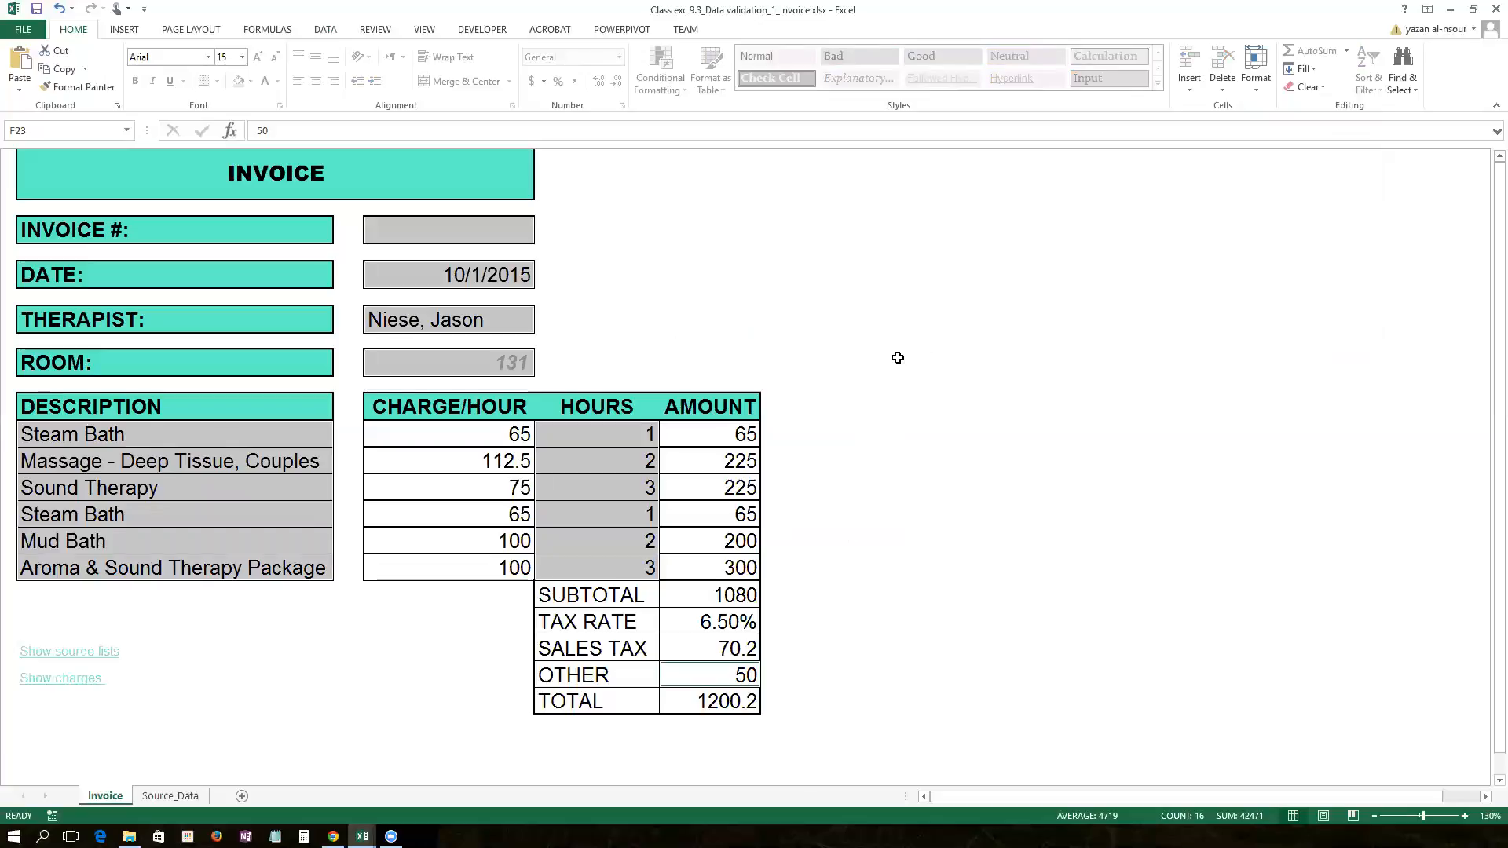
Step: Test that the invoice number, date, therapist, room, Steam Bath description and hours cells are selectable
click(388, 237)
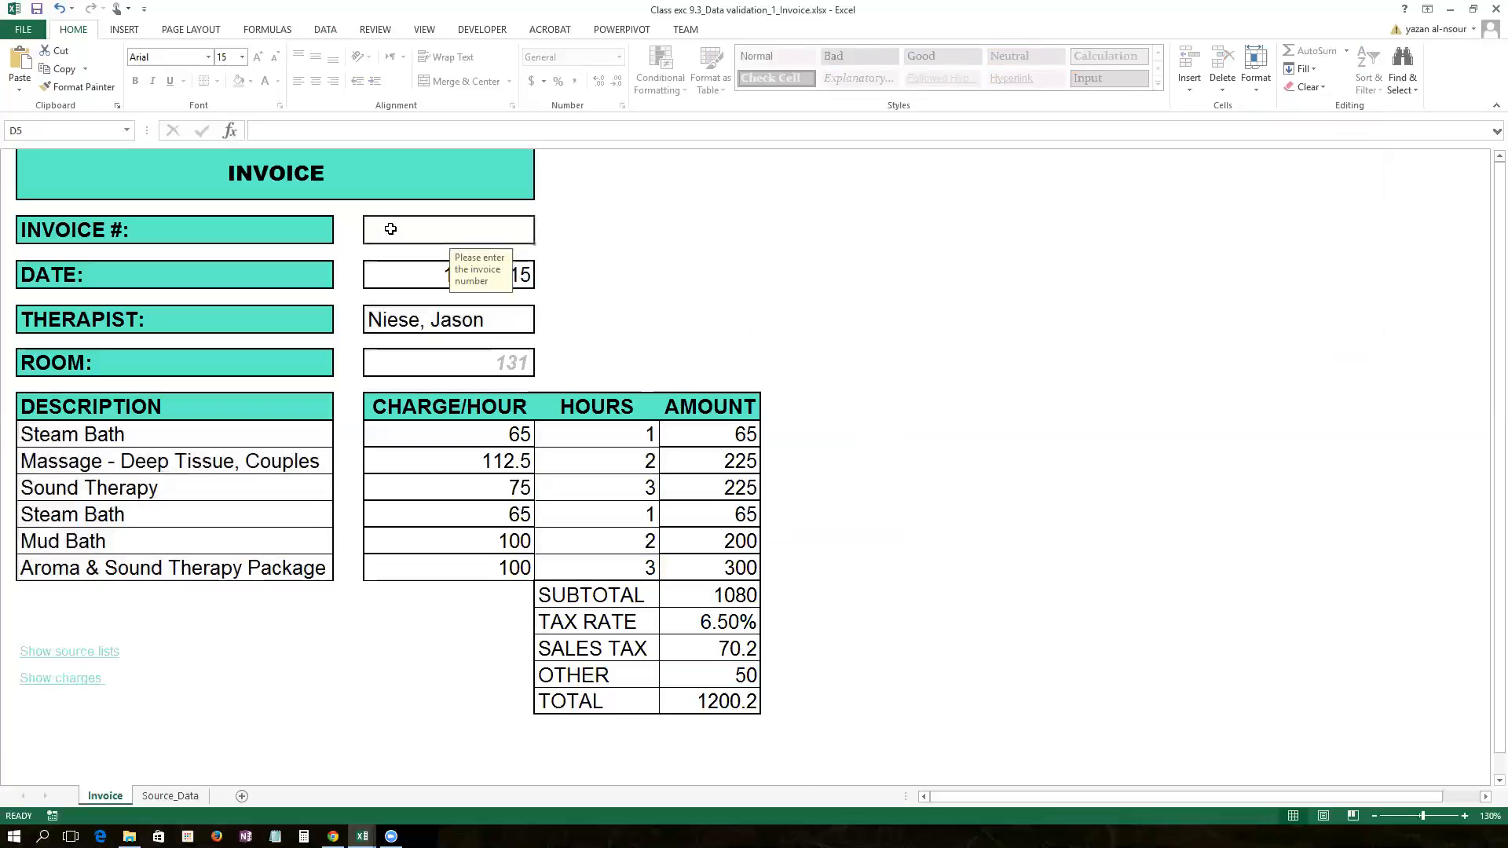
click(405, 281)
click(418, 325)
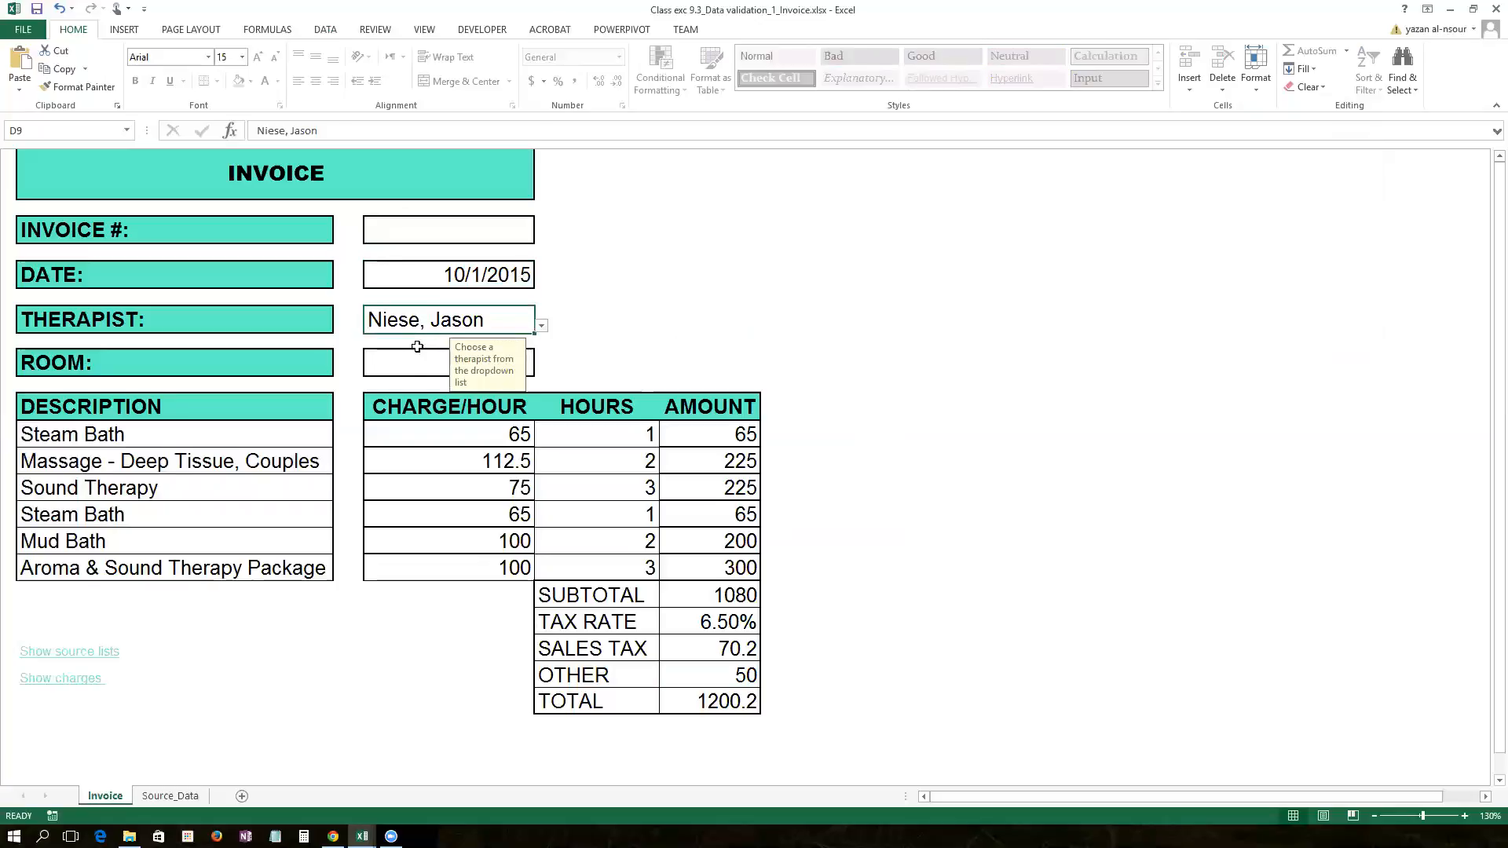
click(417, 357)
click(240, 437)
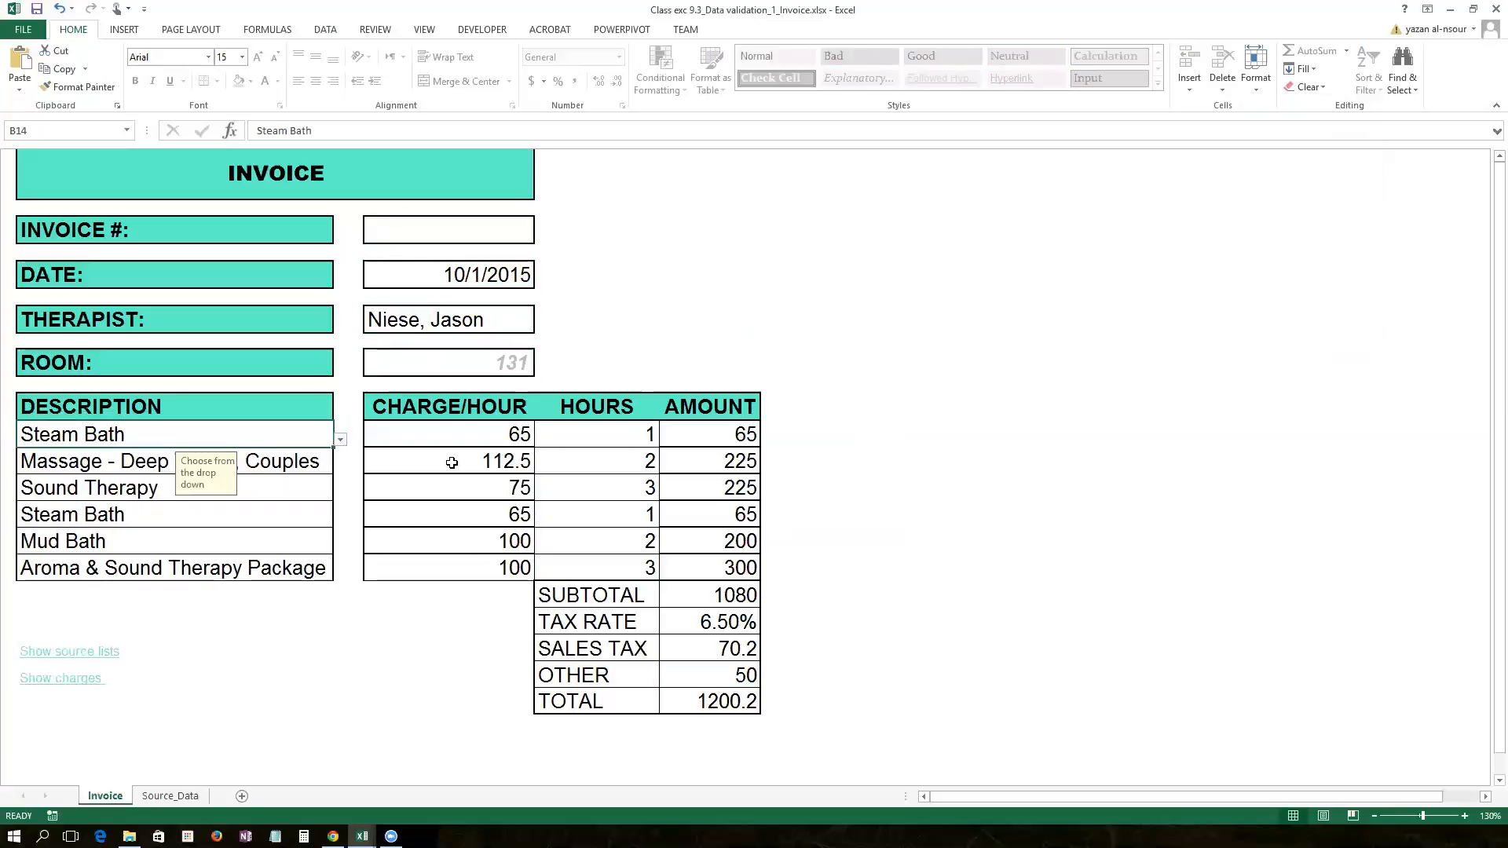
click(644, 434)
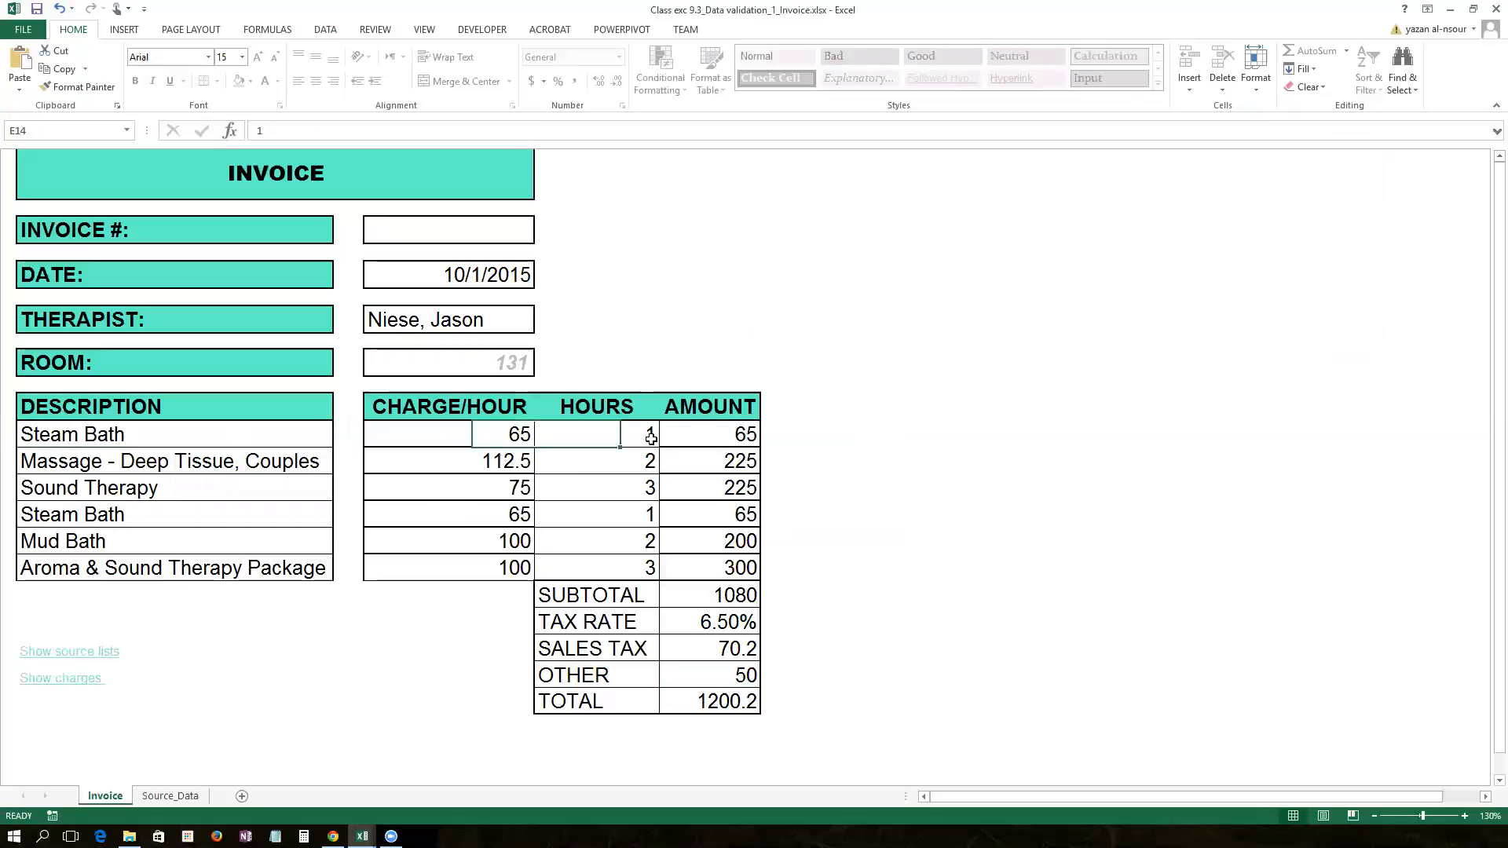
click(606, 461)
Step: Replace Sound Therapy with Body Detox Electrotherapy from the service drop-down
click(226, 486)
click(339, 492)
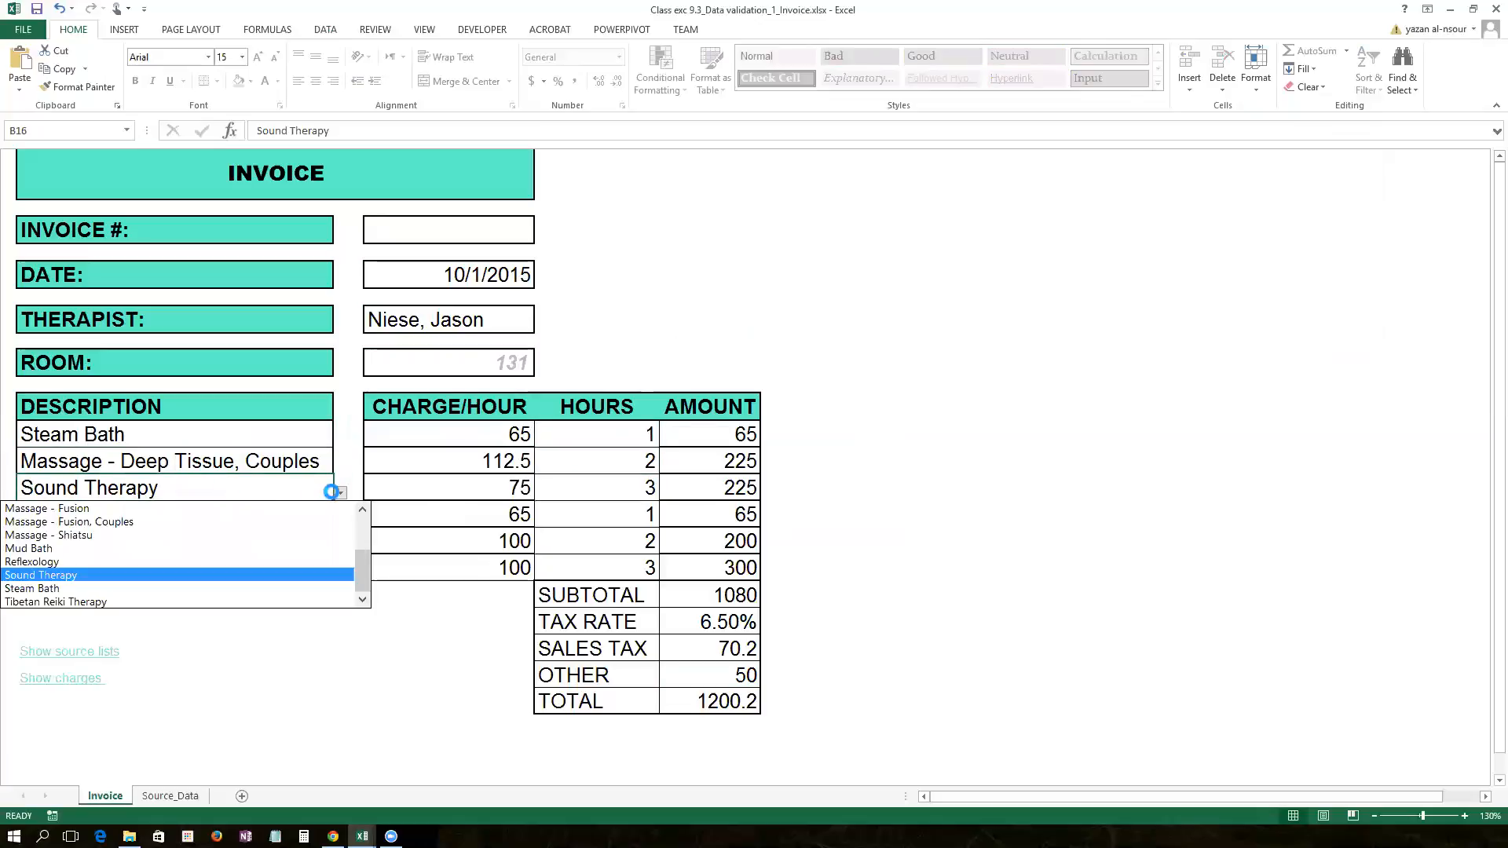
scroll(181, 550, up, 3)
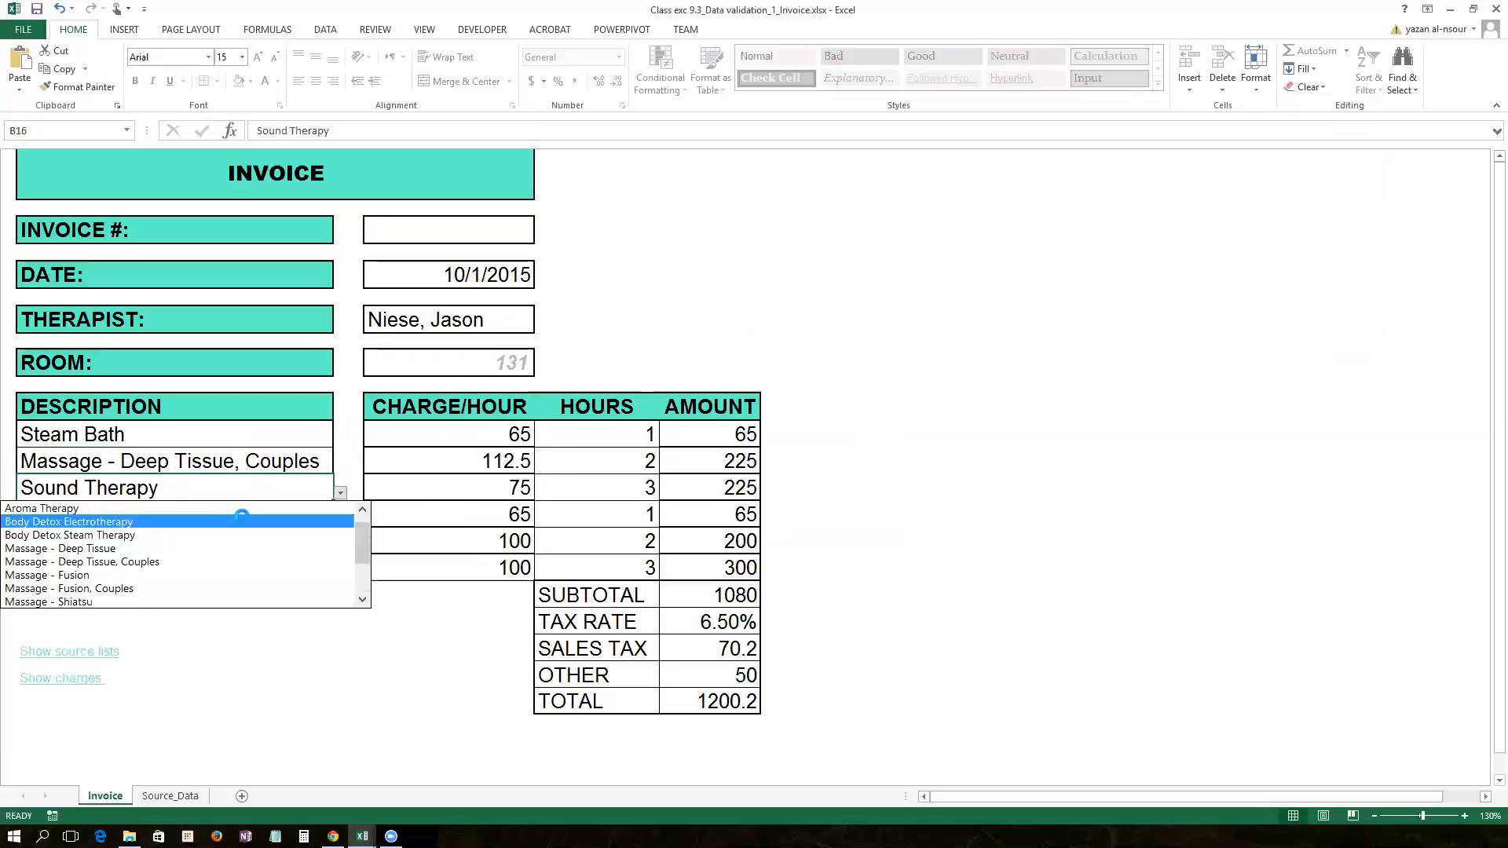
click(239, 522)
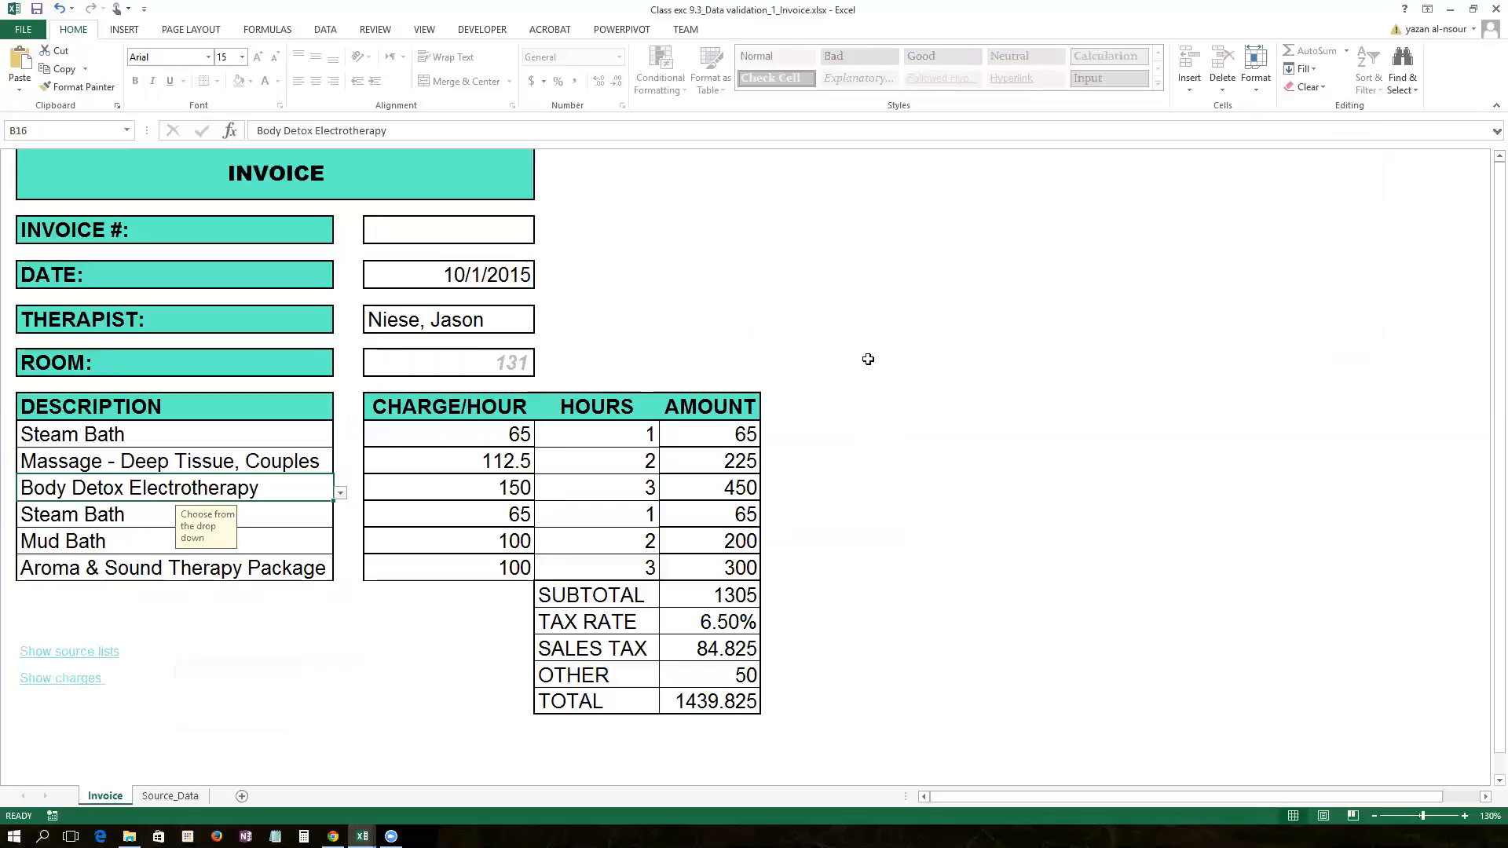
Step: Unprotect the Invoice sheet and unlock the Show source lists and Show charges link cells
click(1259, 86)
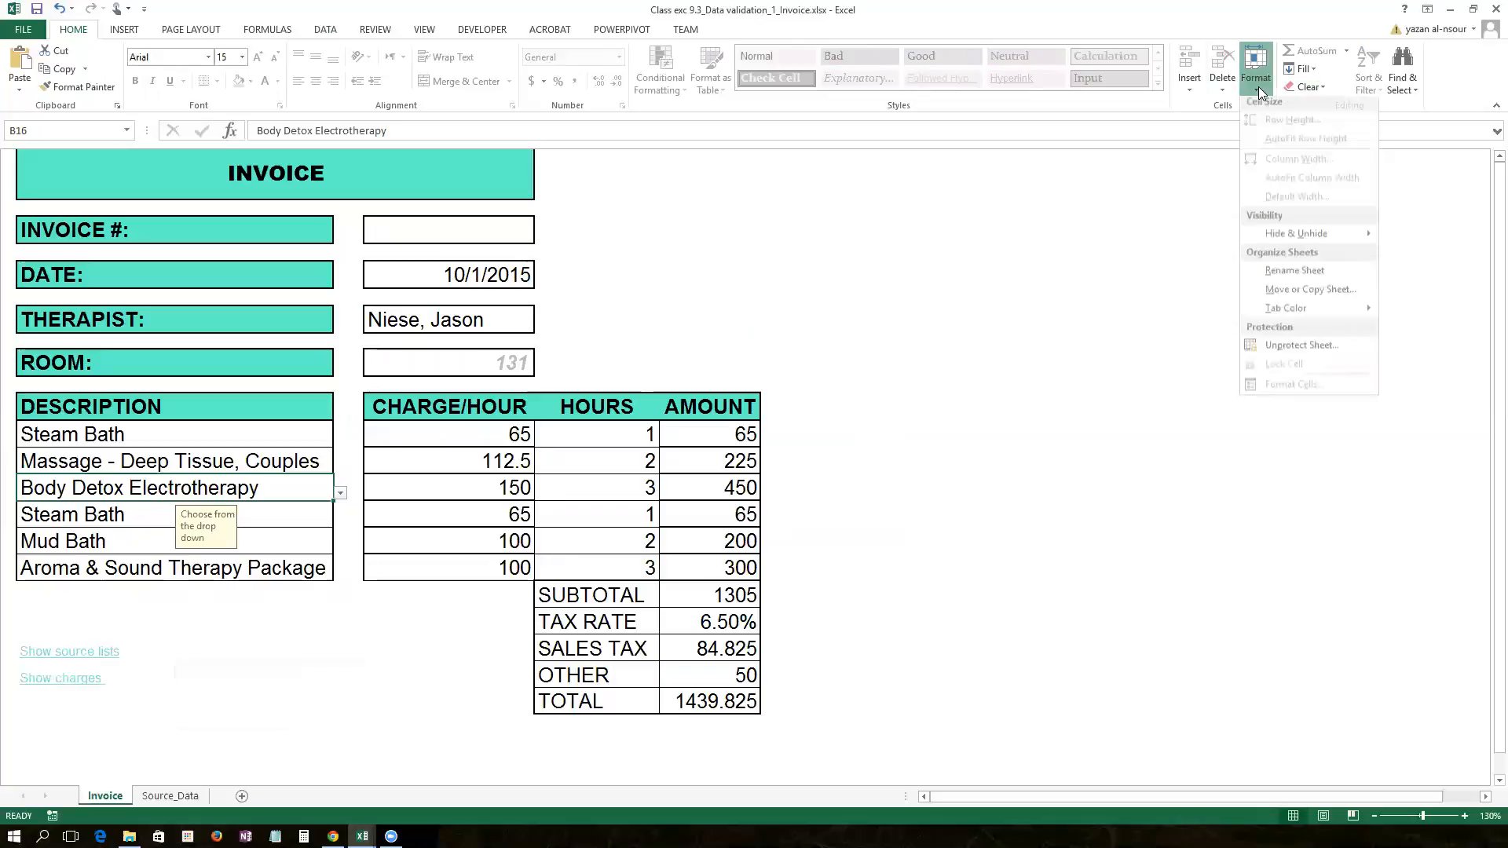
click(1266, 349)
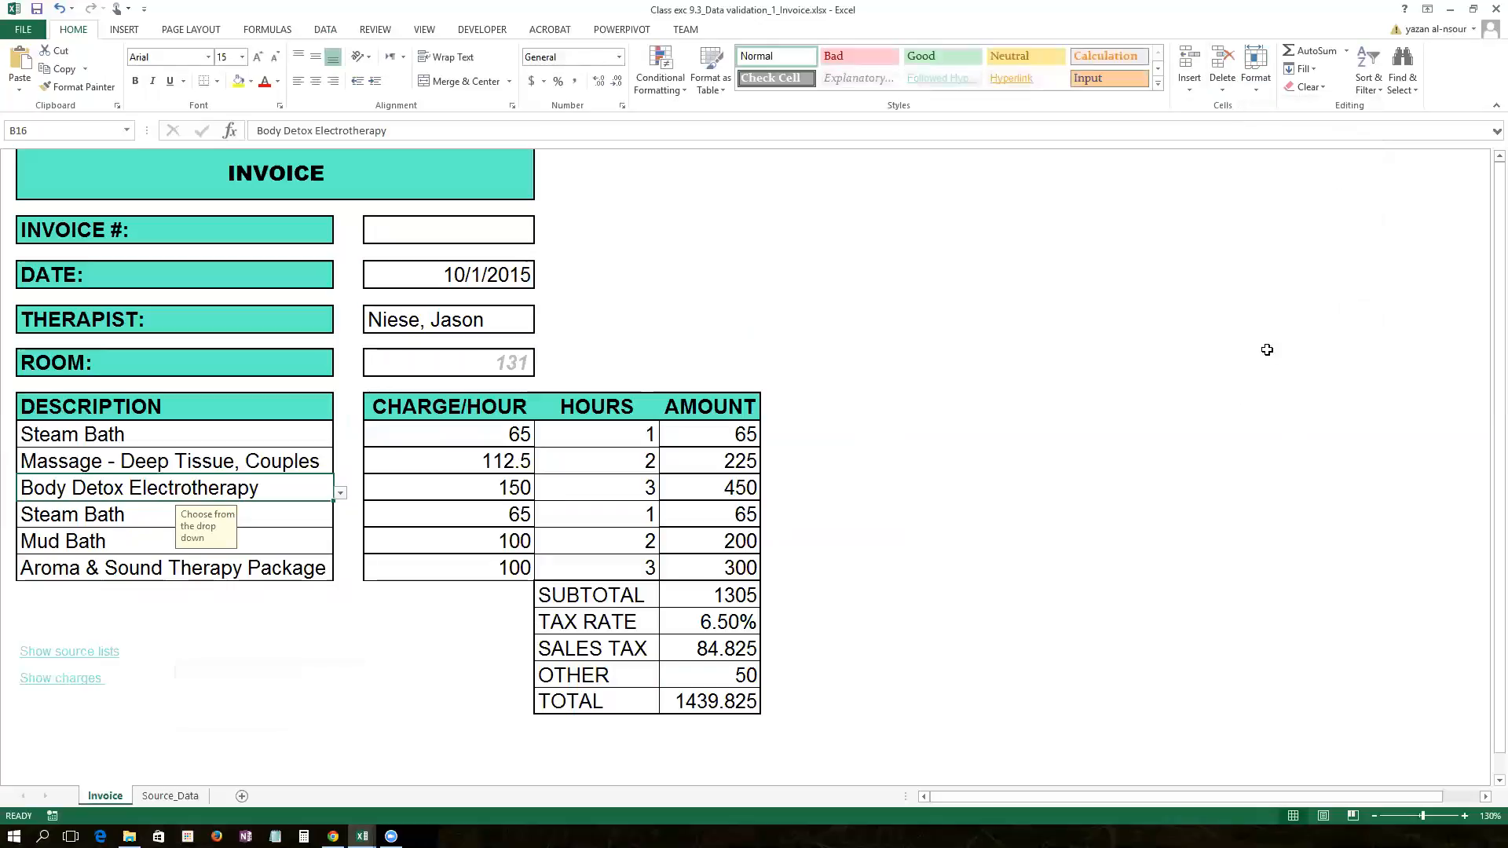
ctrl+click(79, 654)
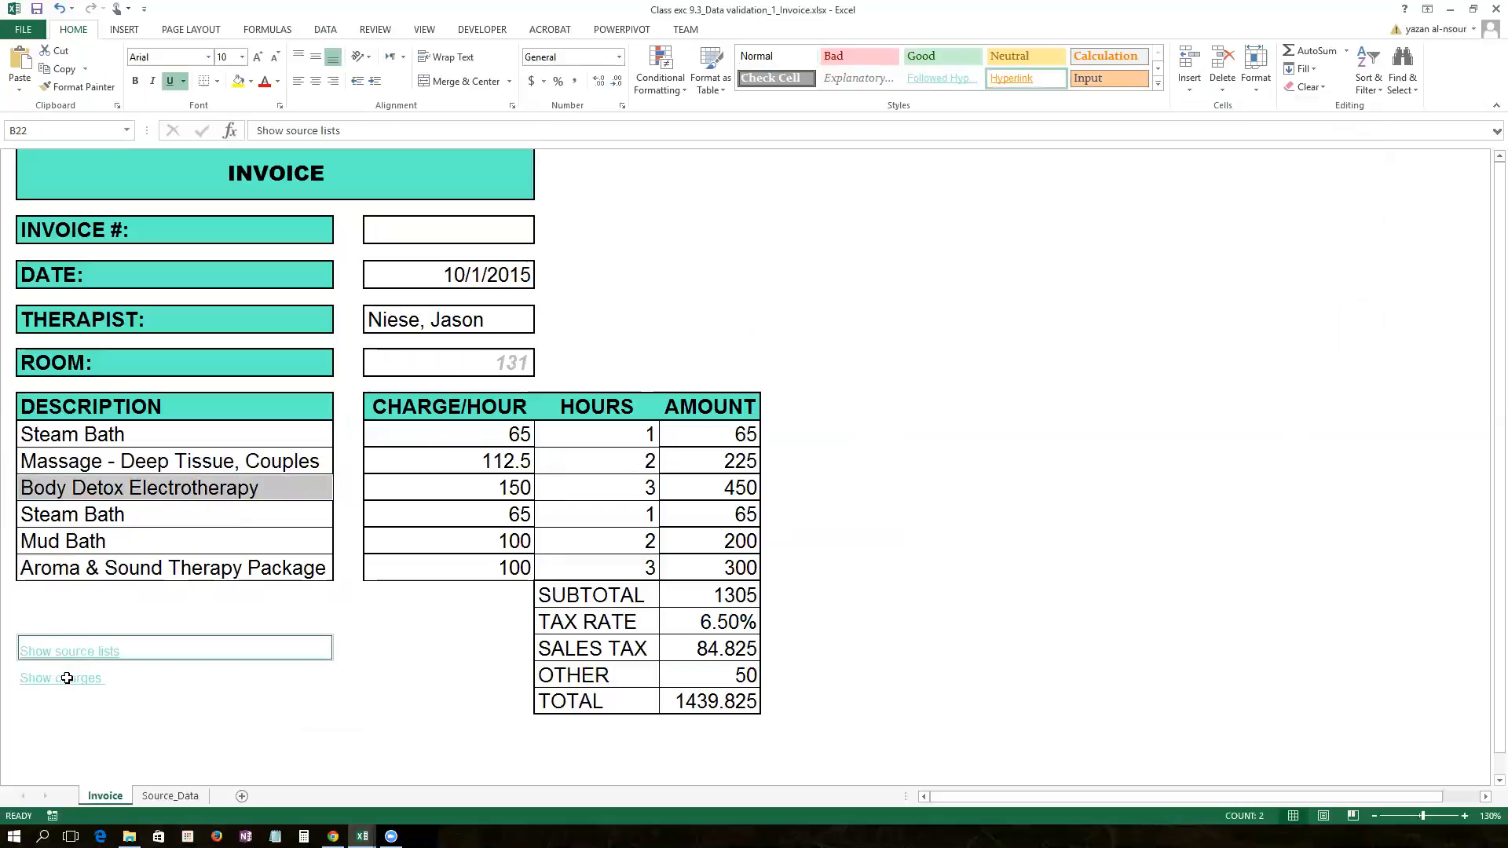
ctrl+click(67, 678)
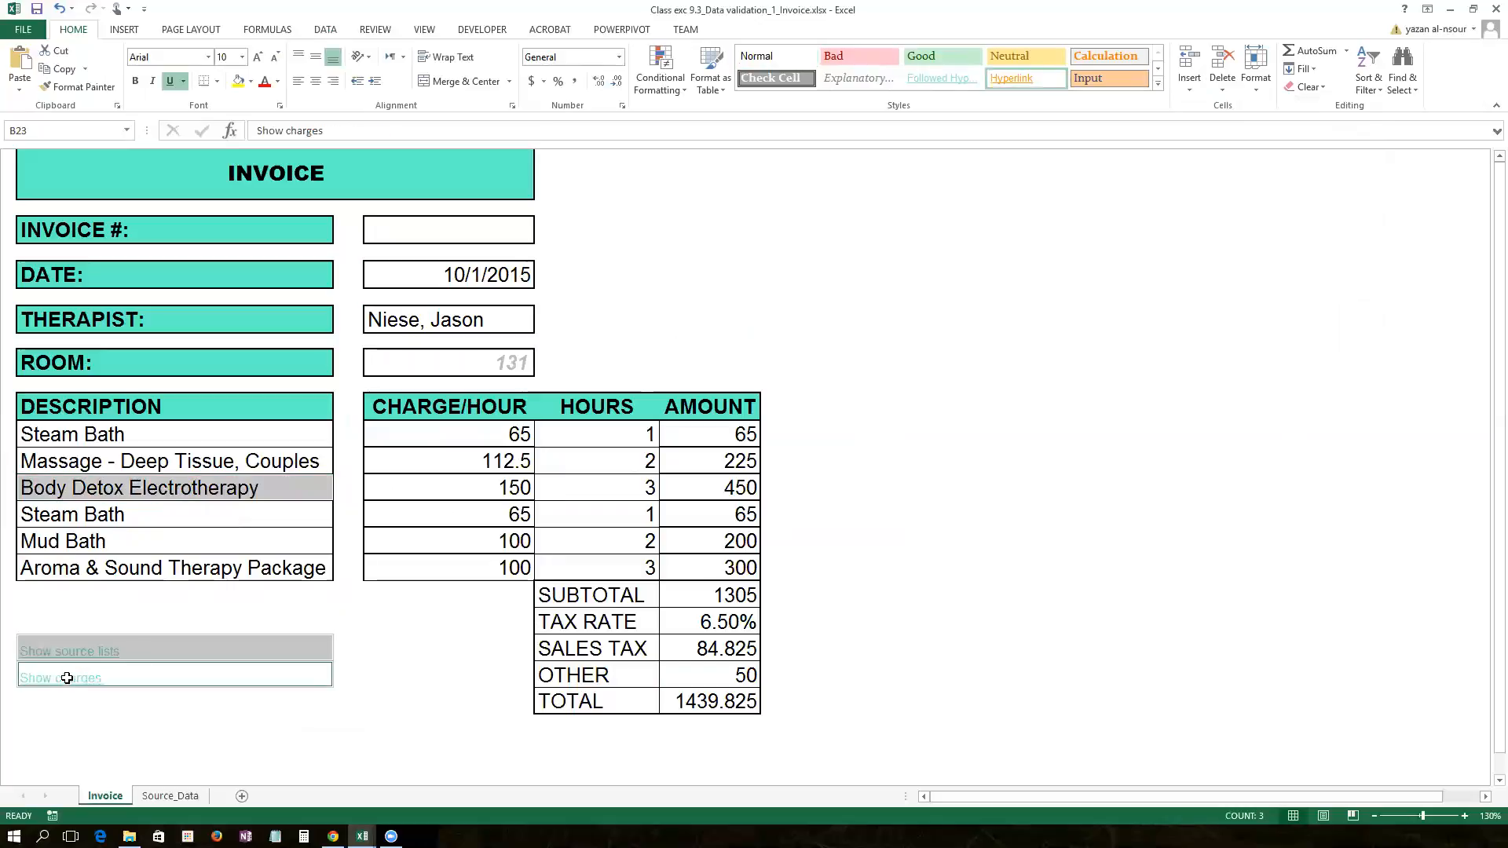
click(1266, 90)
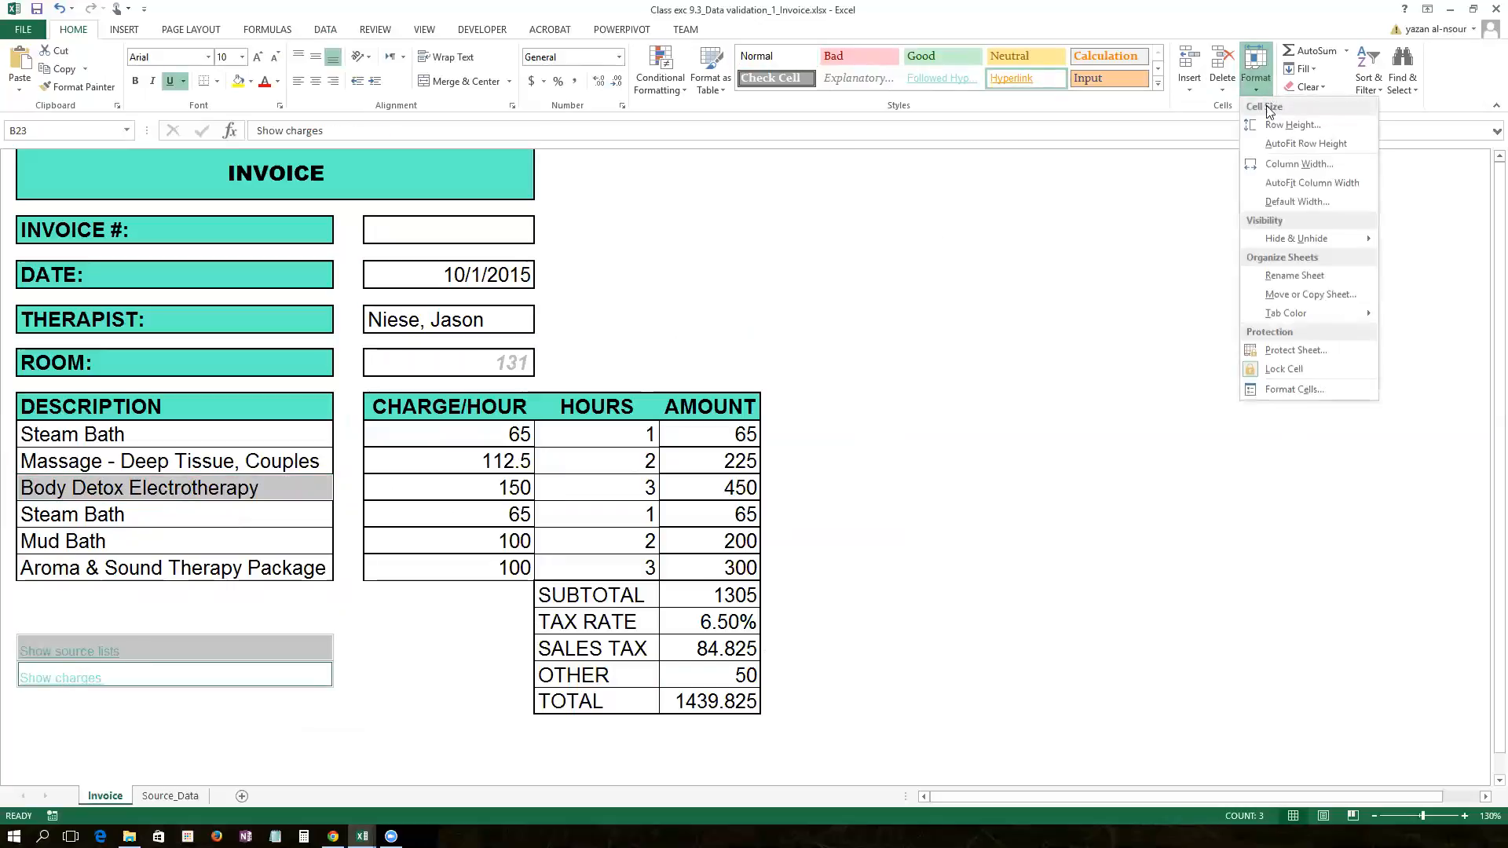
click(1280, 370)
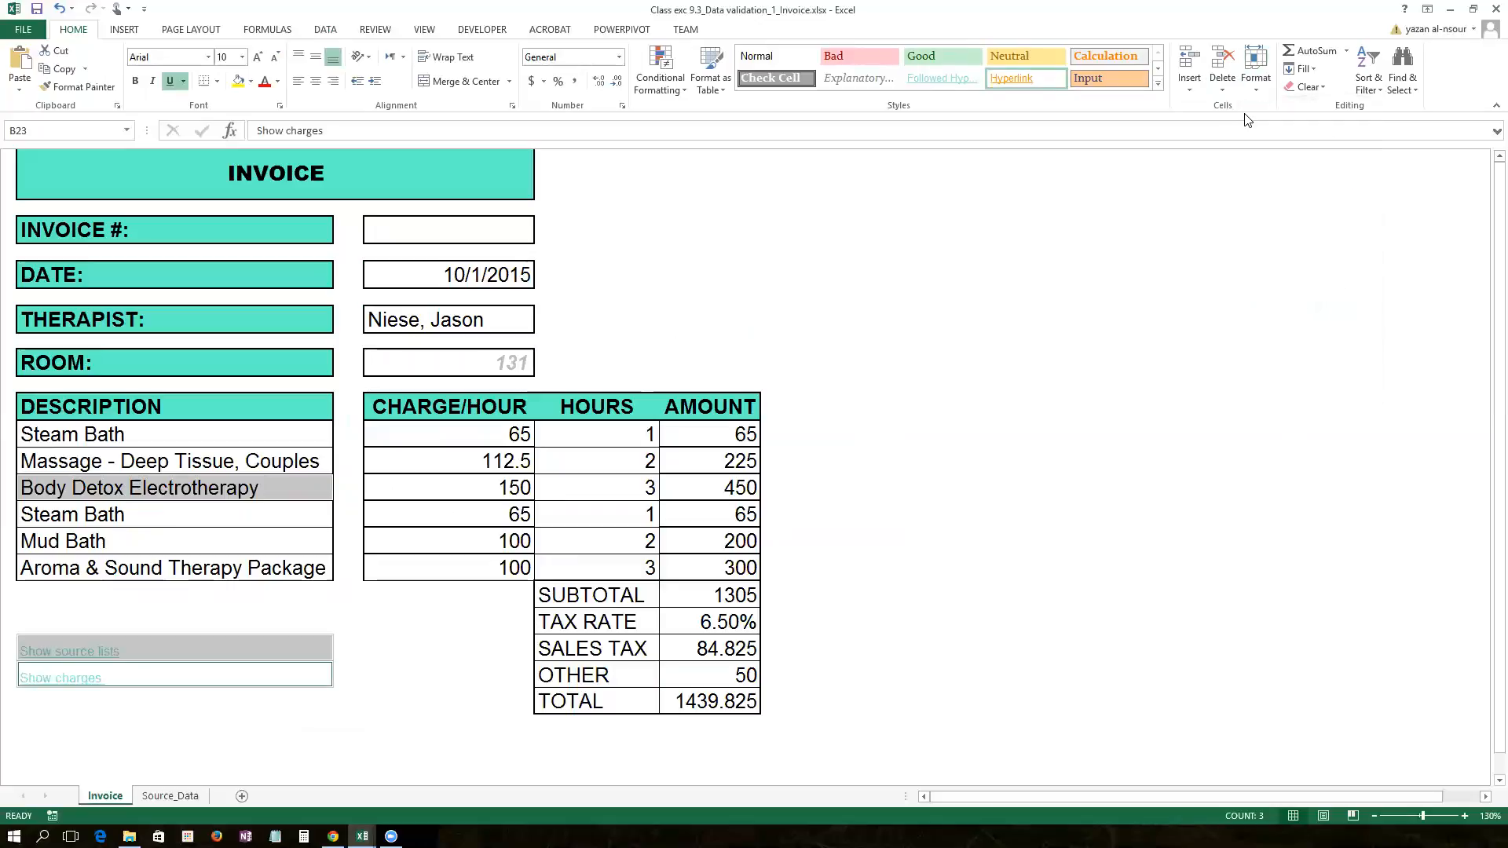
Step: Re-protect the Invoice sheet with a password, allowing only unlocked cells to be selected
click(1256, 64)
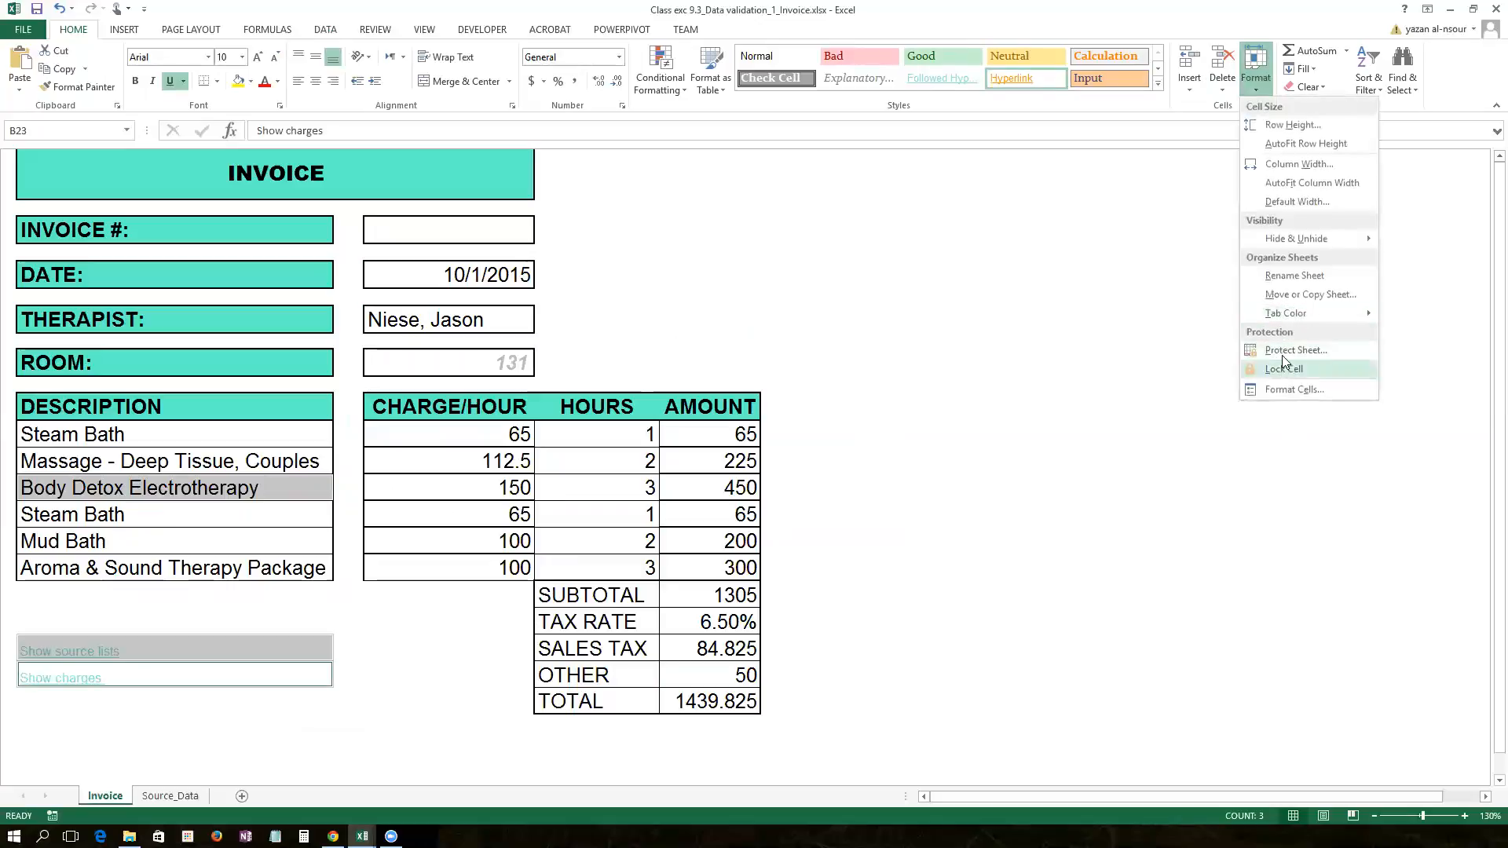
click(1289, 351)
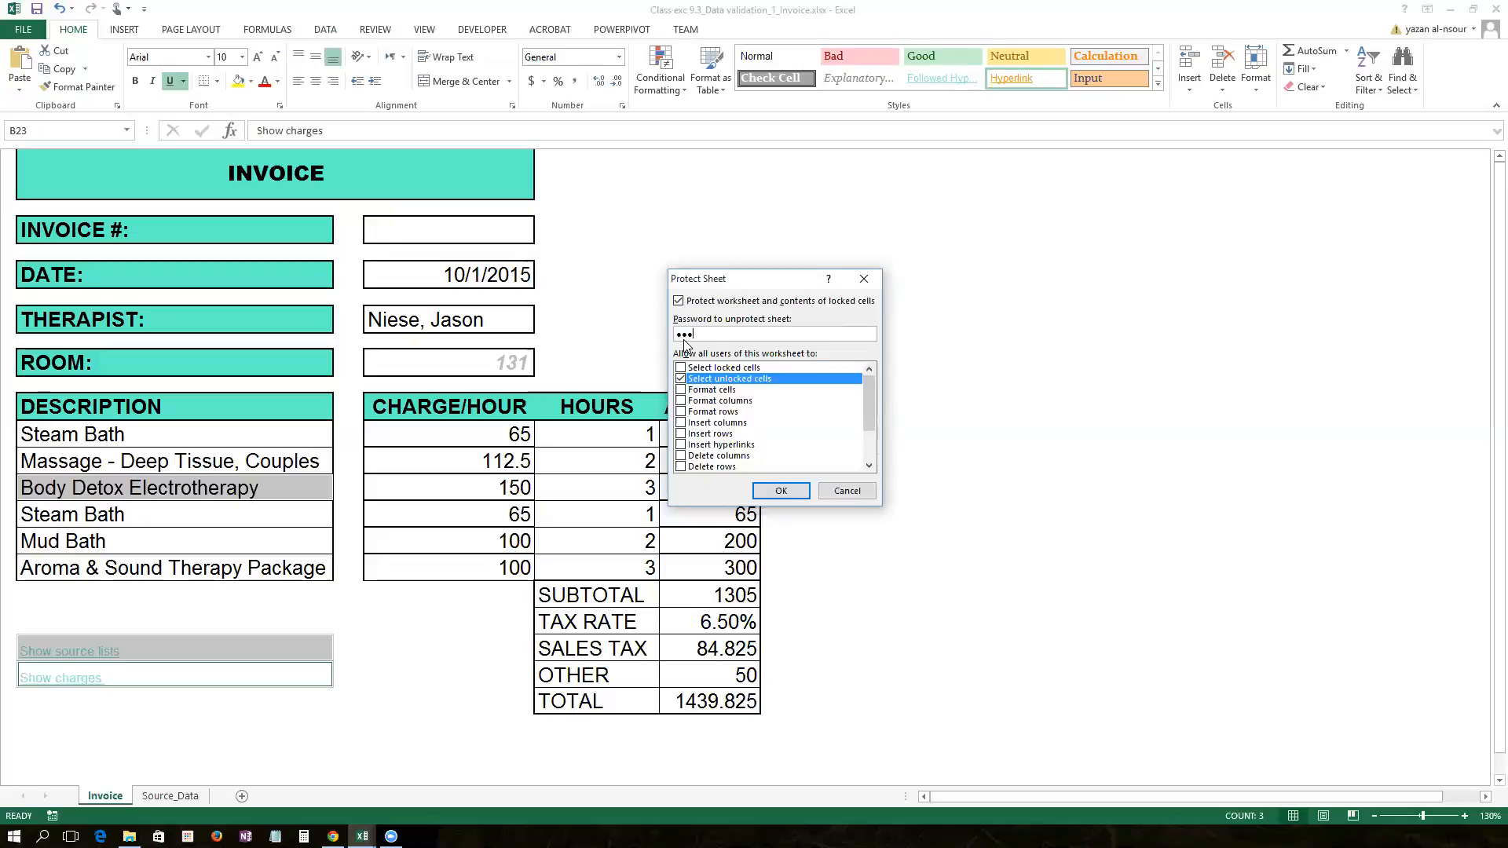
click(775, 492)
text(123)
key(Return)
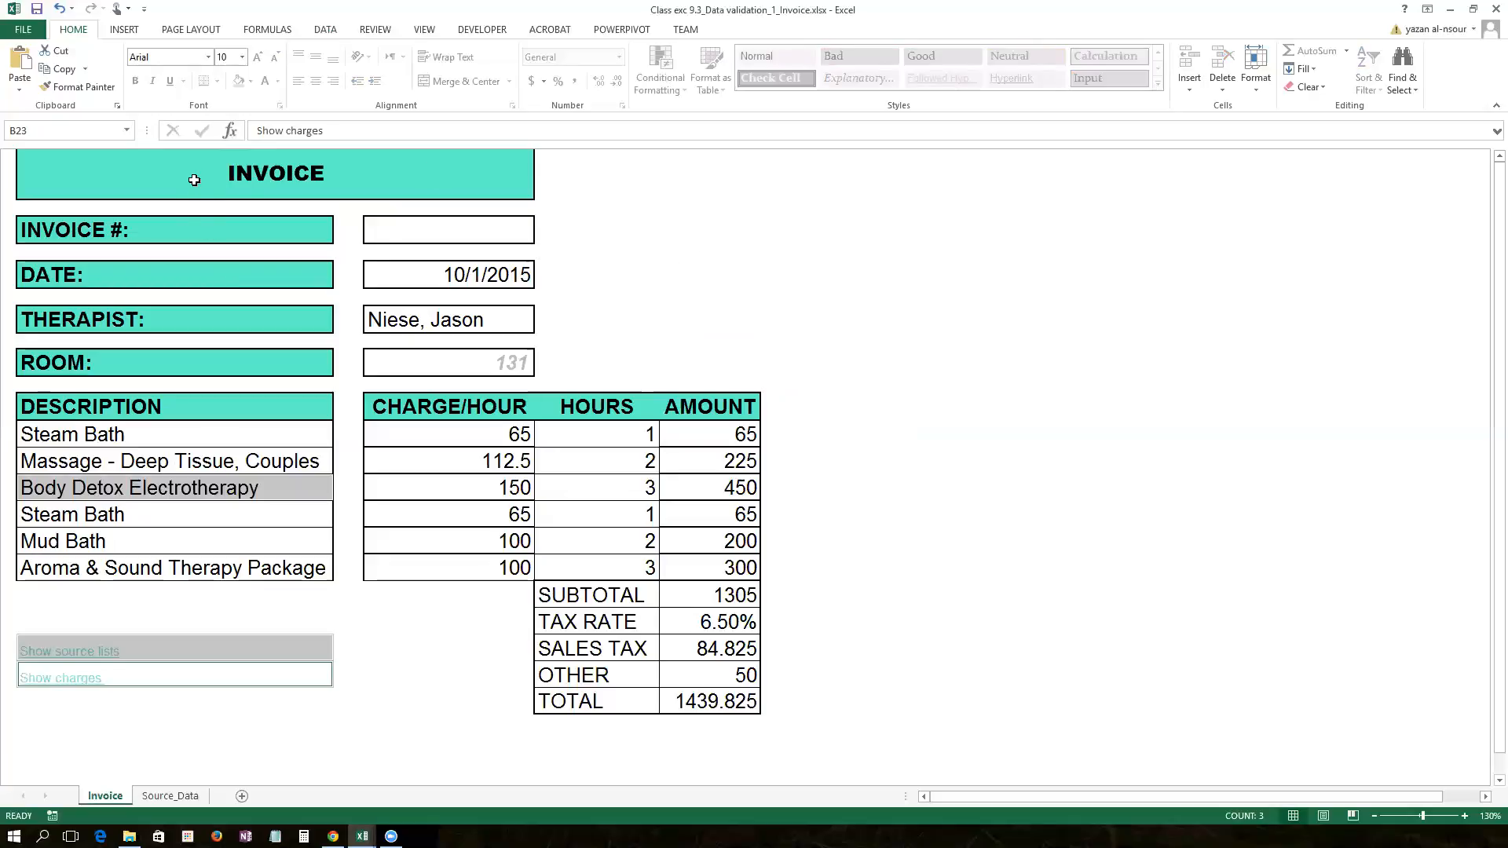
click(522, 233)
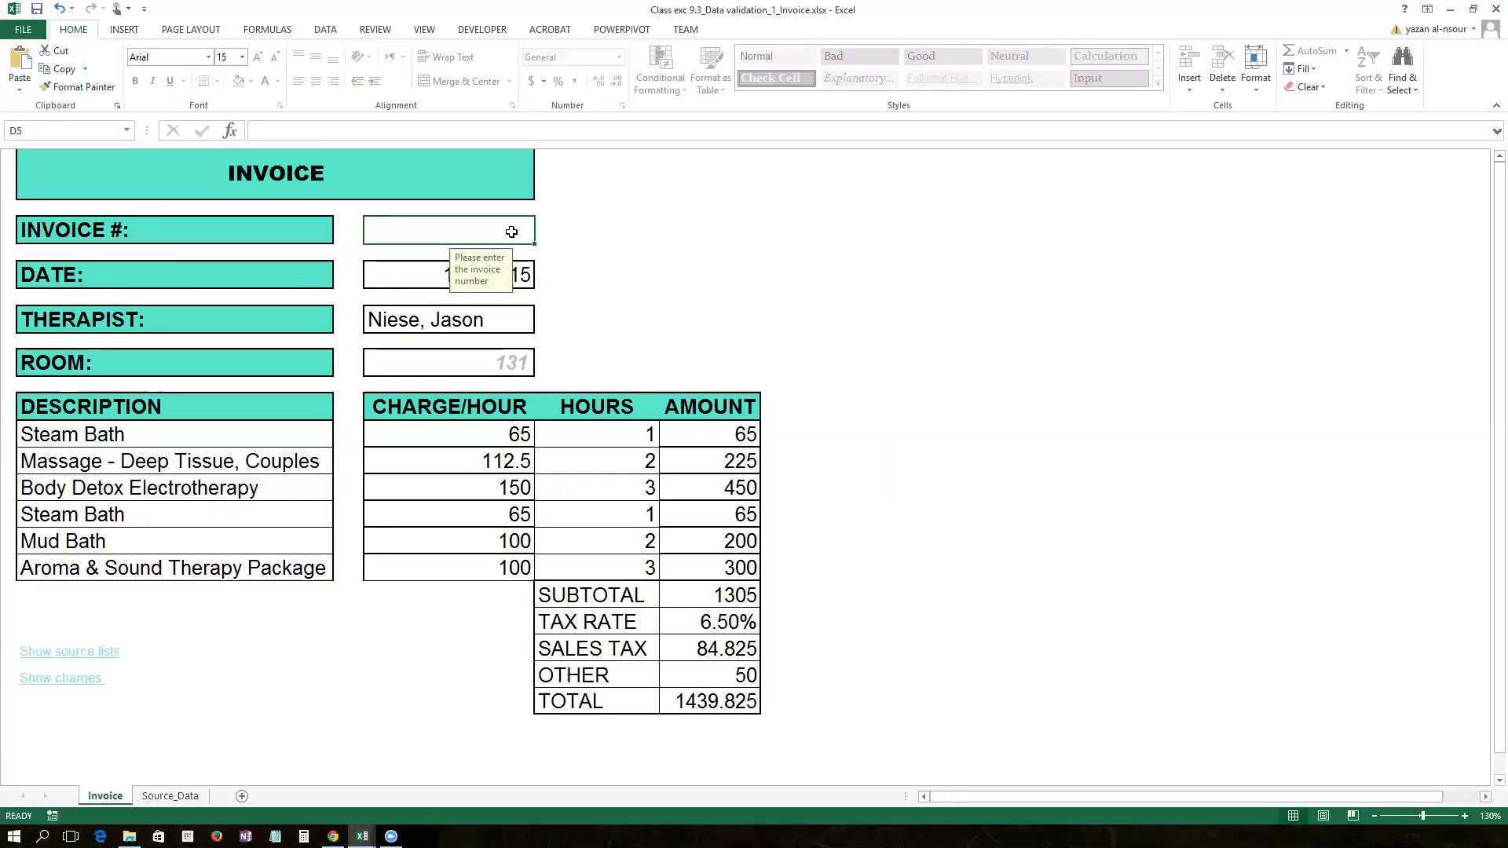
click(419, 274)
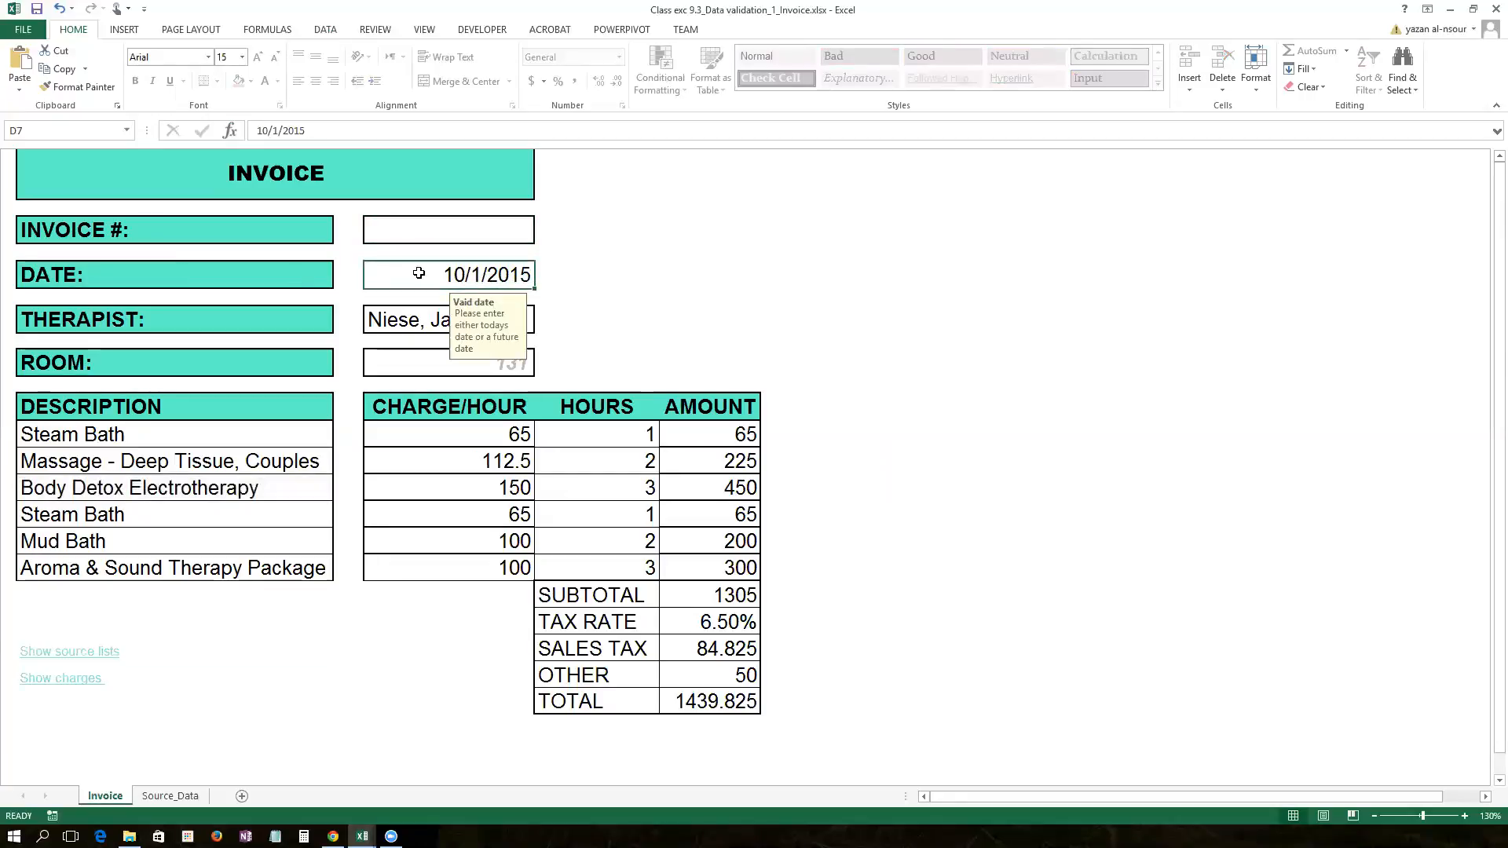
click(411, 322)
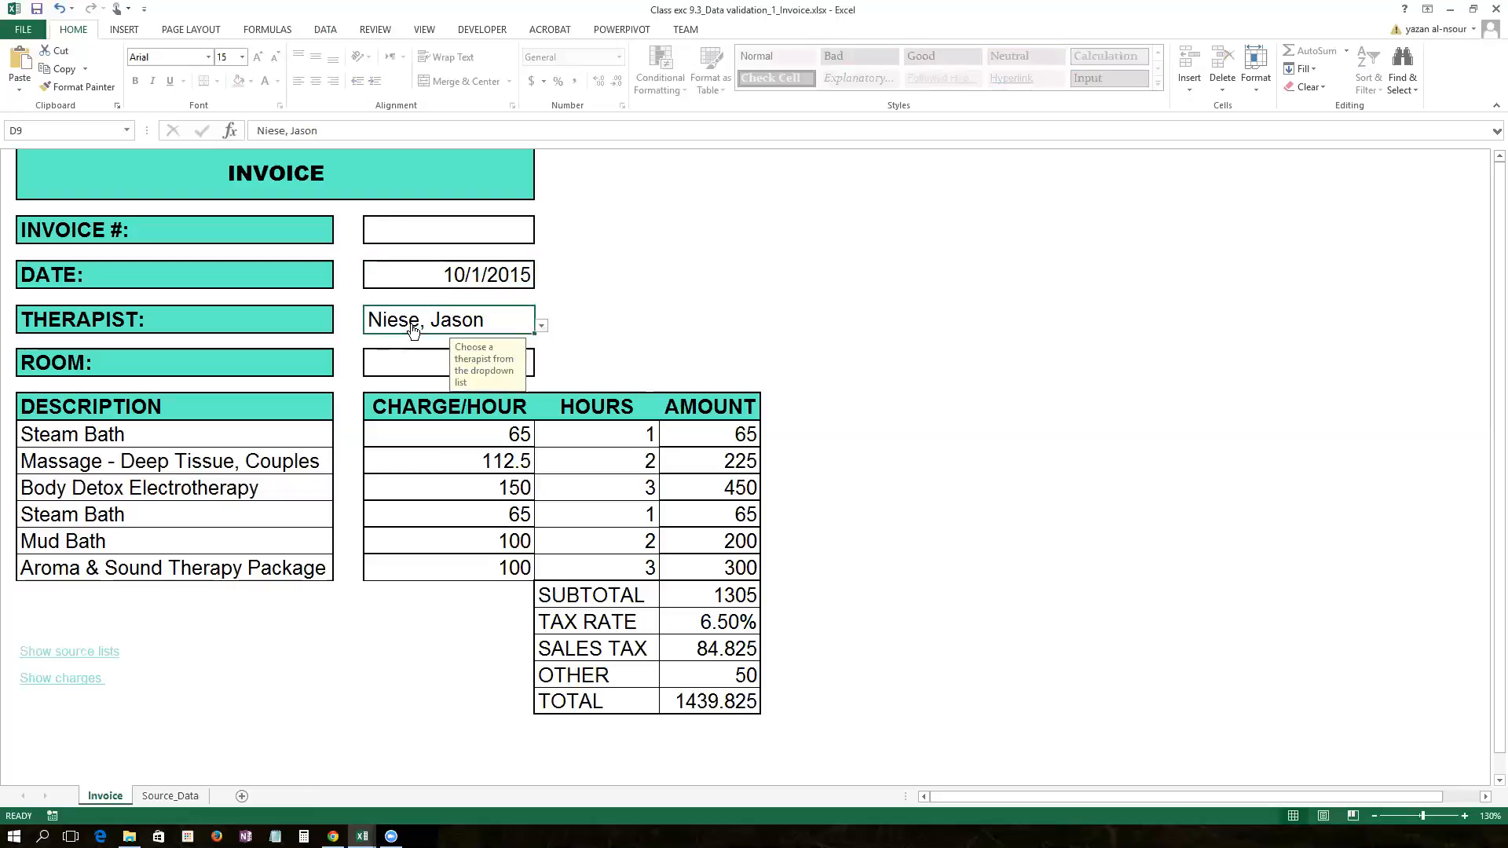
click(406, 370)
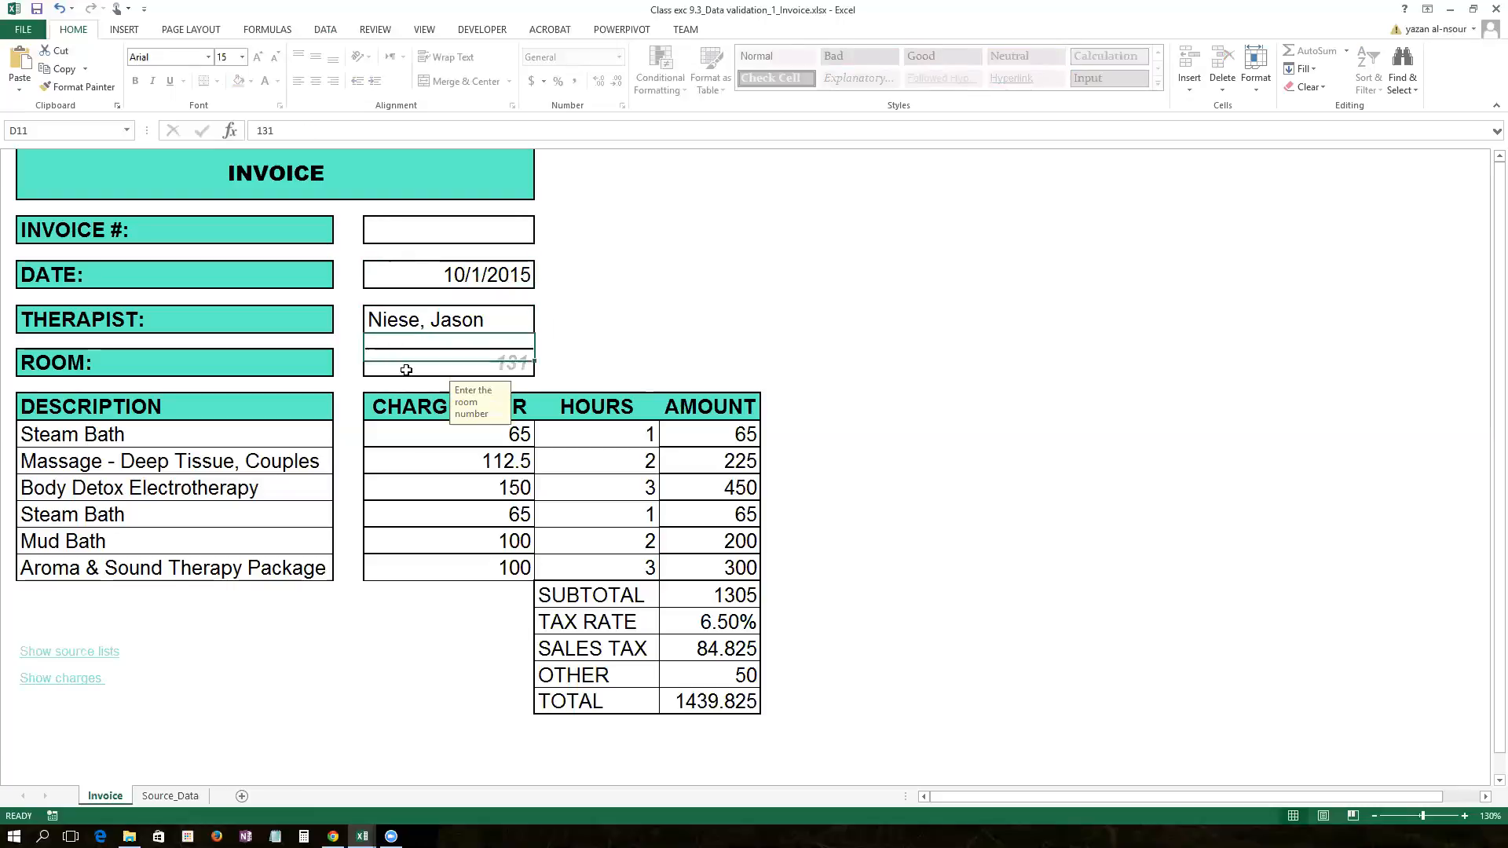
click(277, 446)
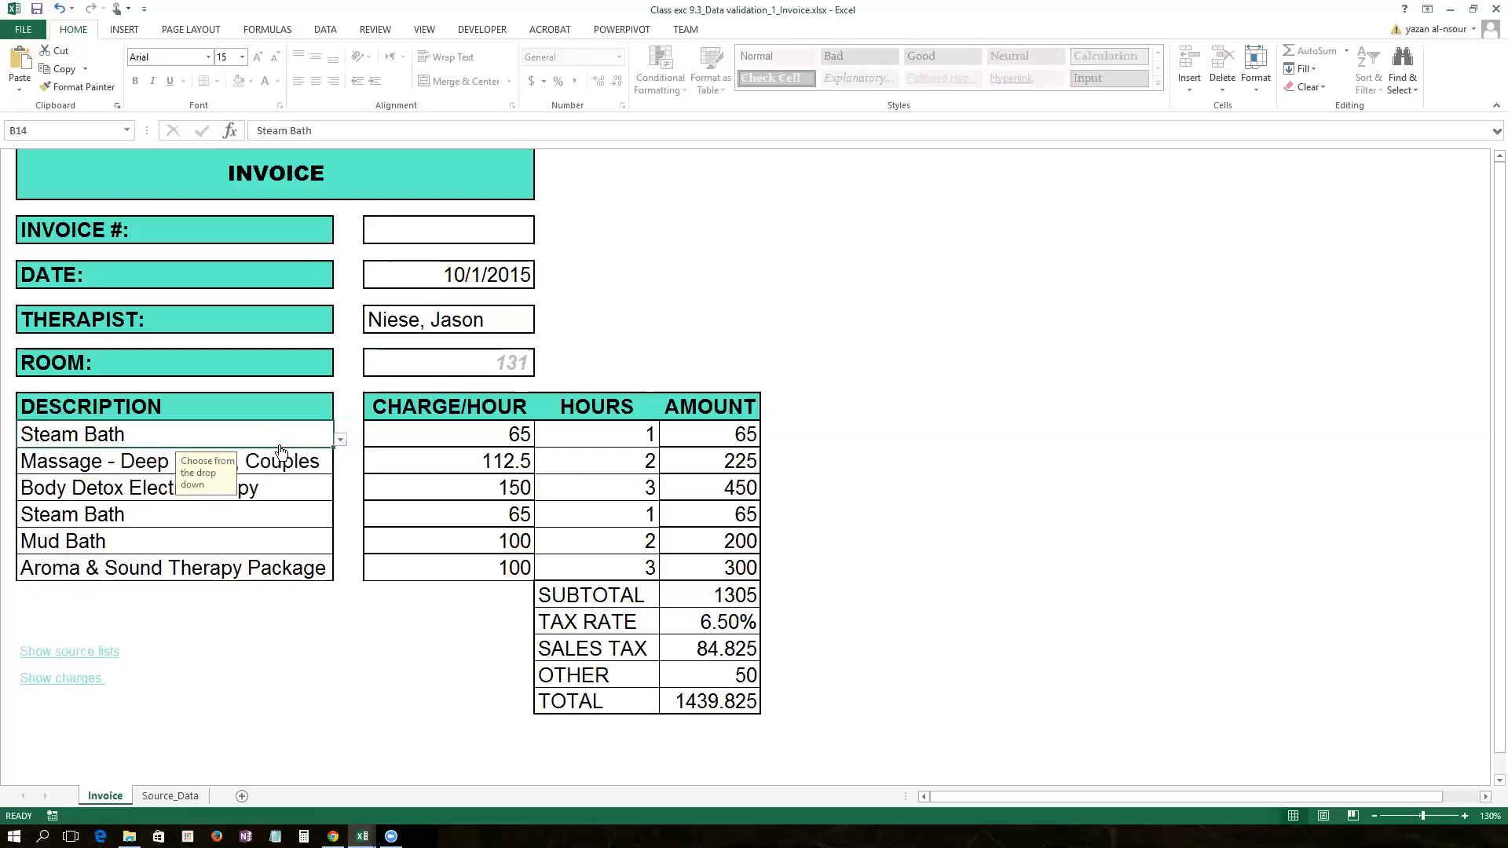
click(73, 660)
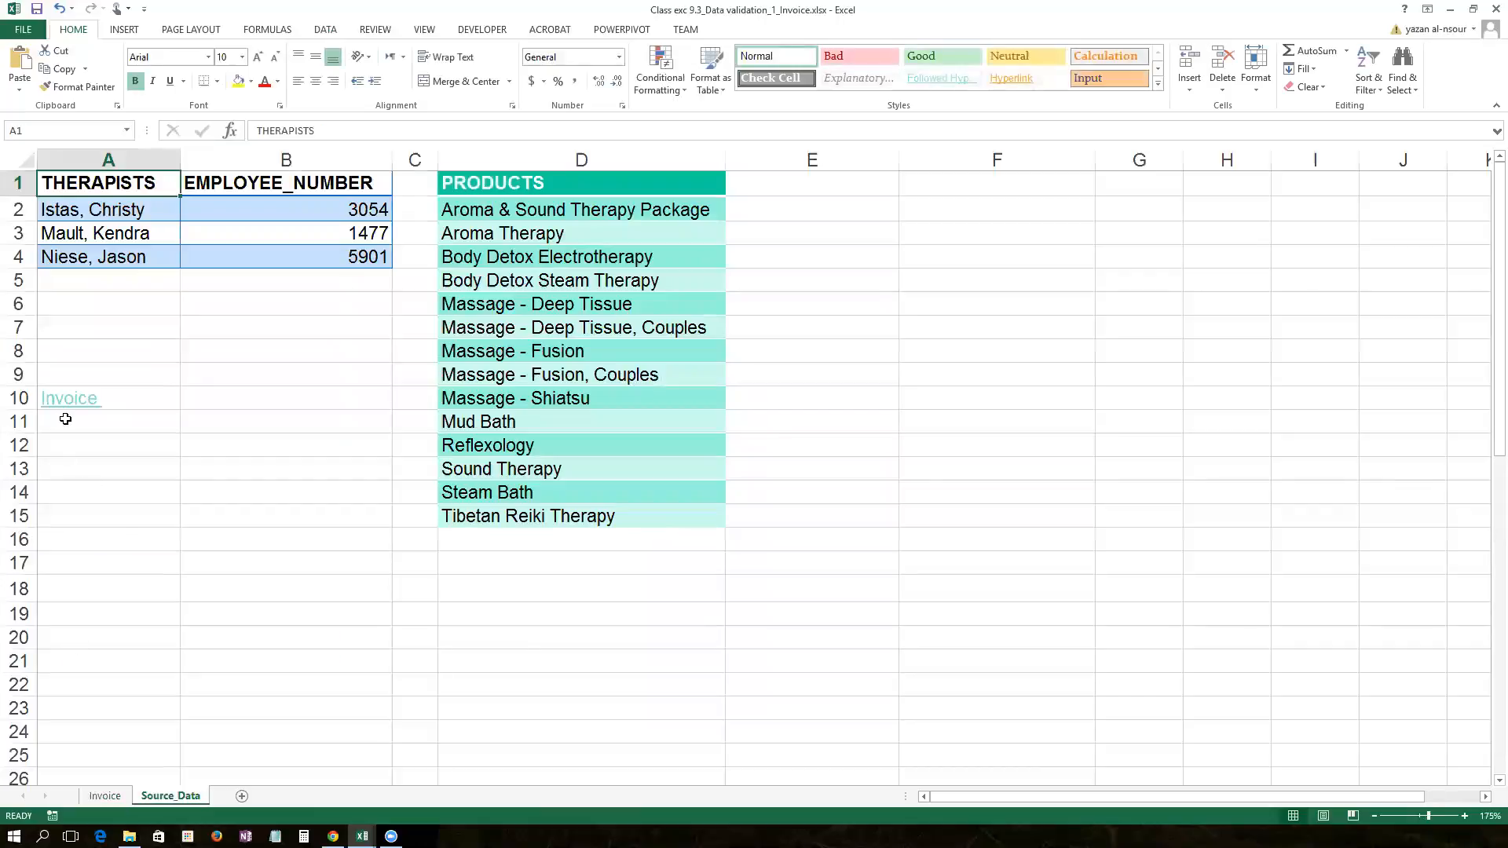
click(65, 419)
click(67, 399)
click(41, 680)
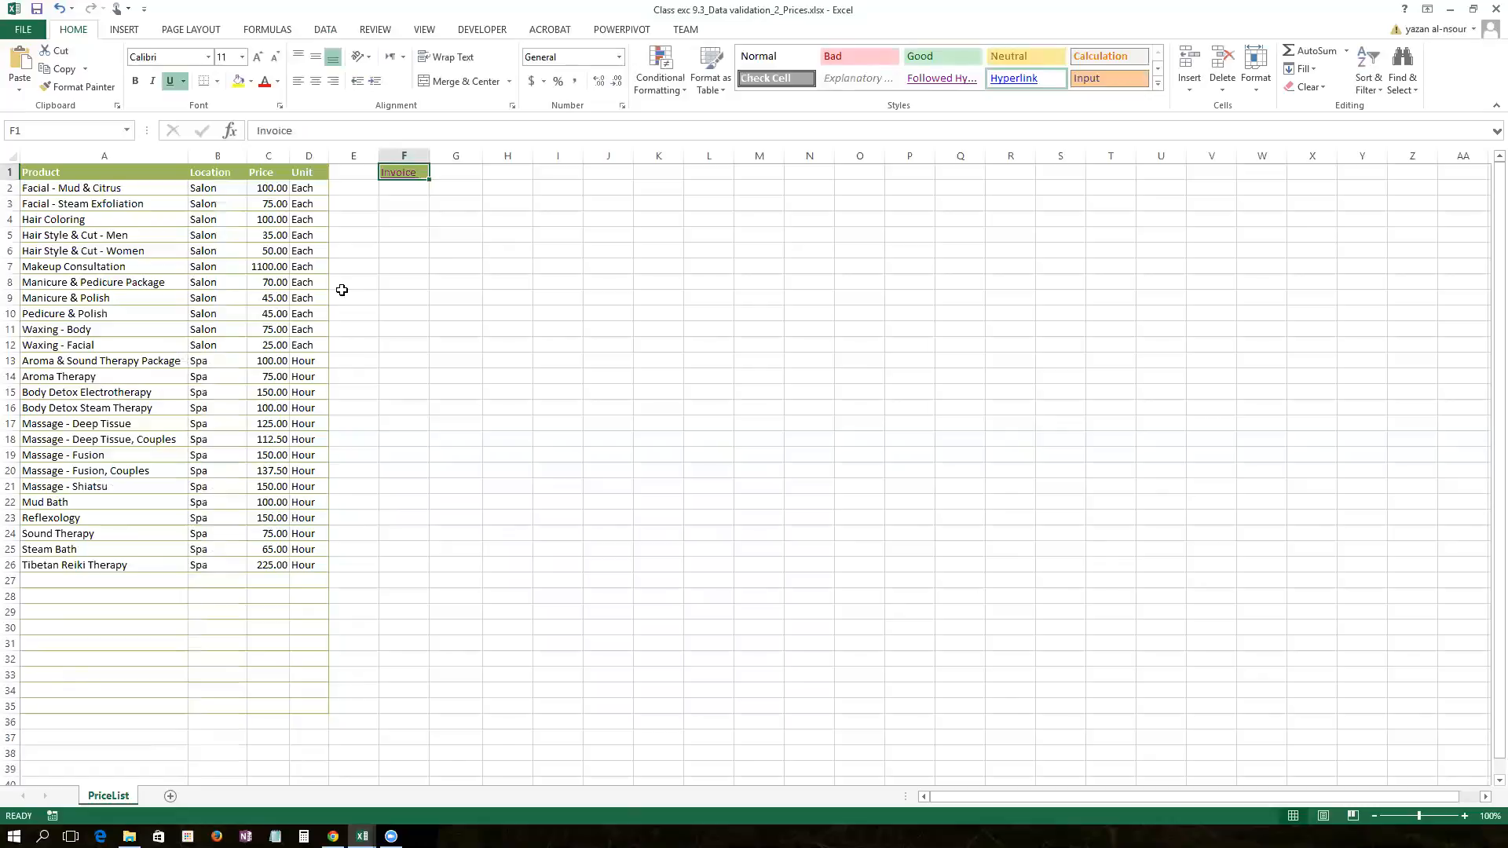
click(401, 171)
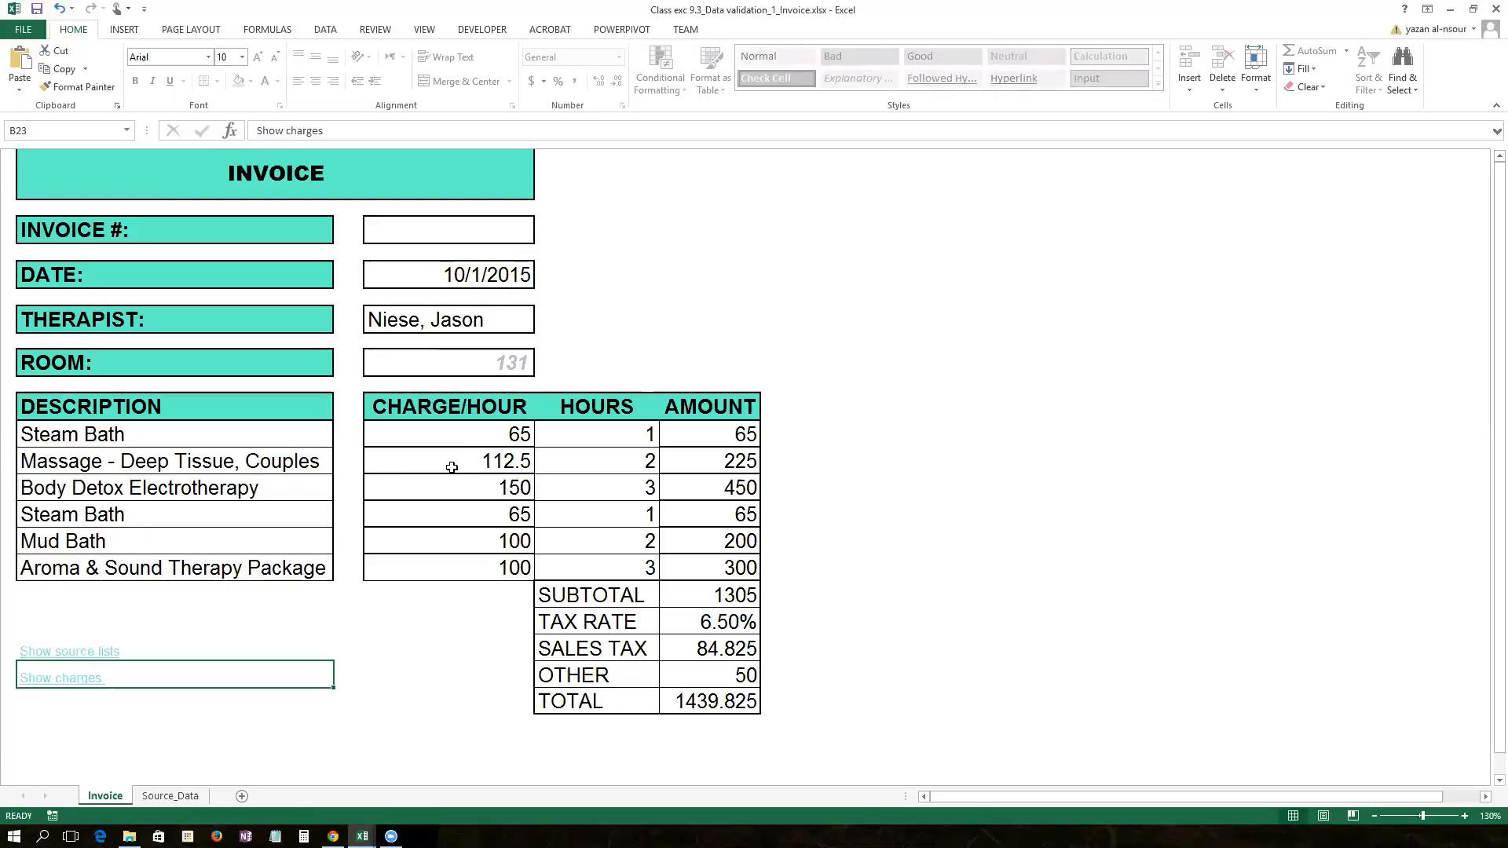
Step: Enter 6 hours for Body Detox Electrotherapy and change the OTHER charge from 50 to 100
click(638, 485)
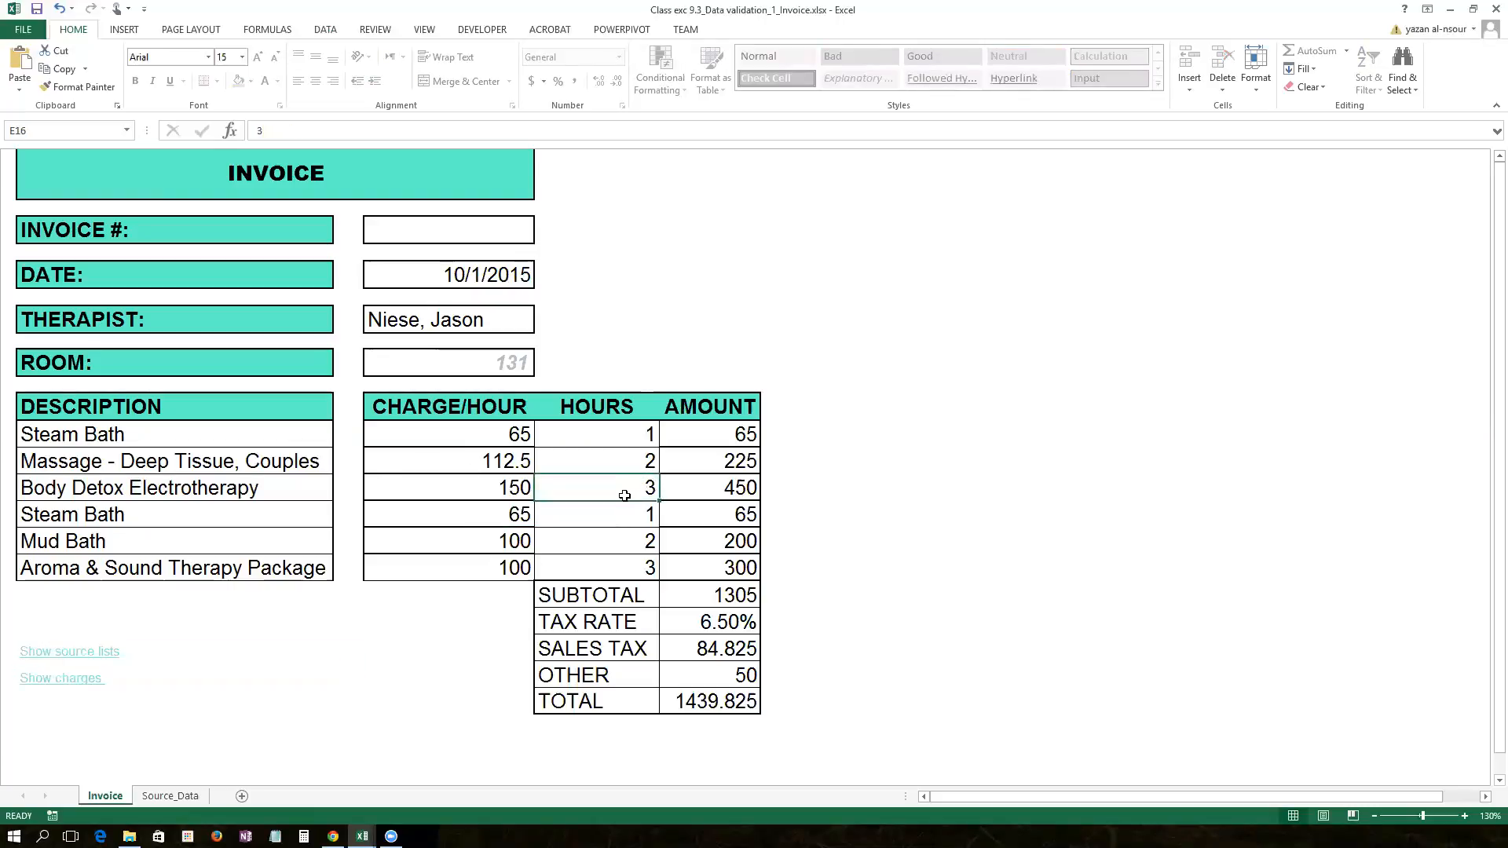
text(6)
key(Return)
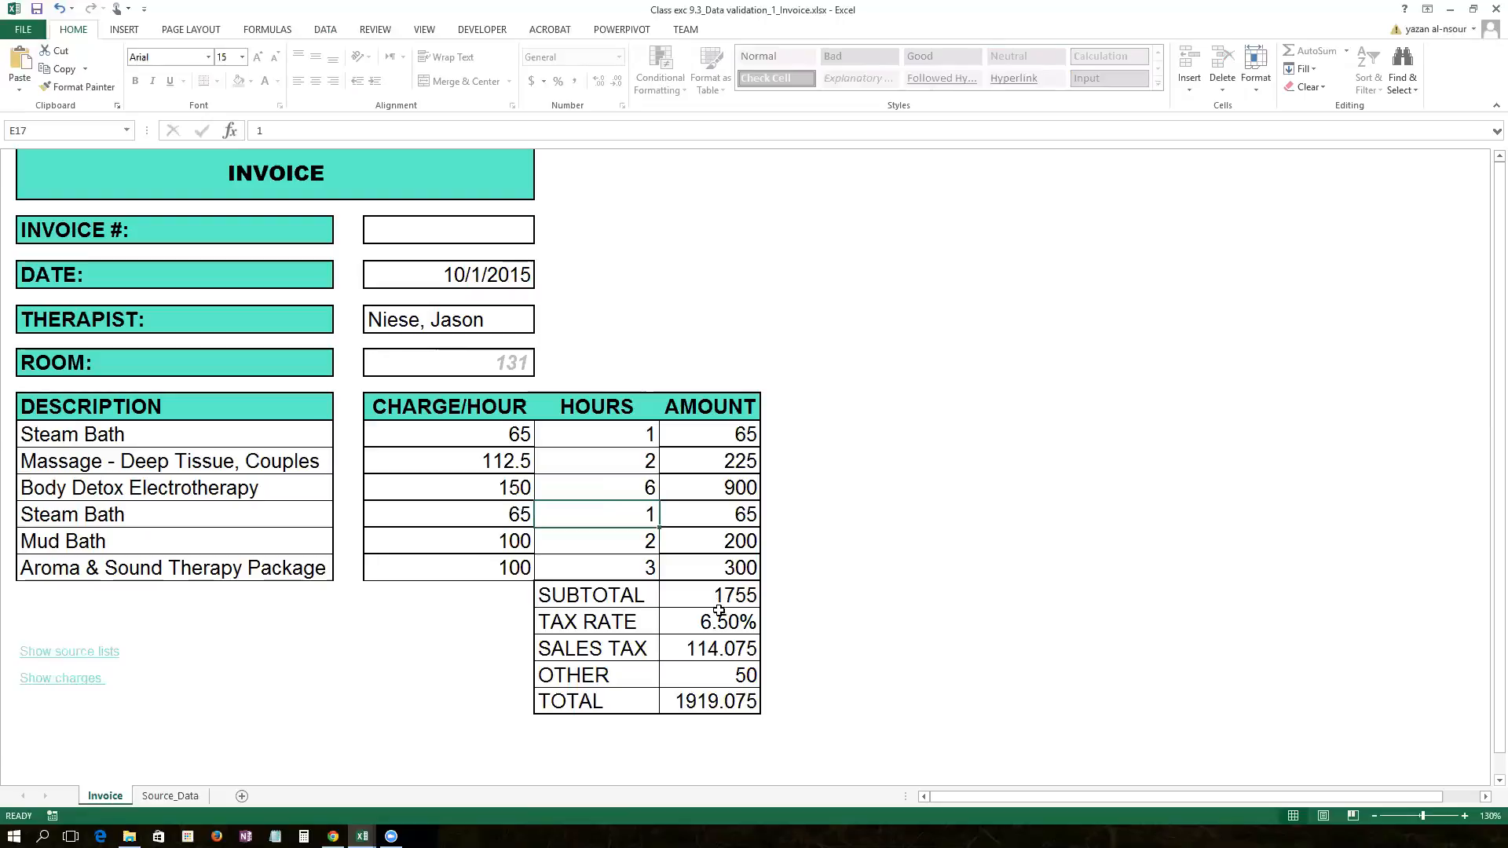
click(711, 680)
text(100)
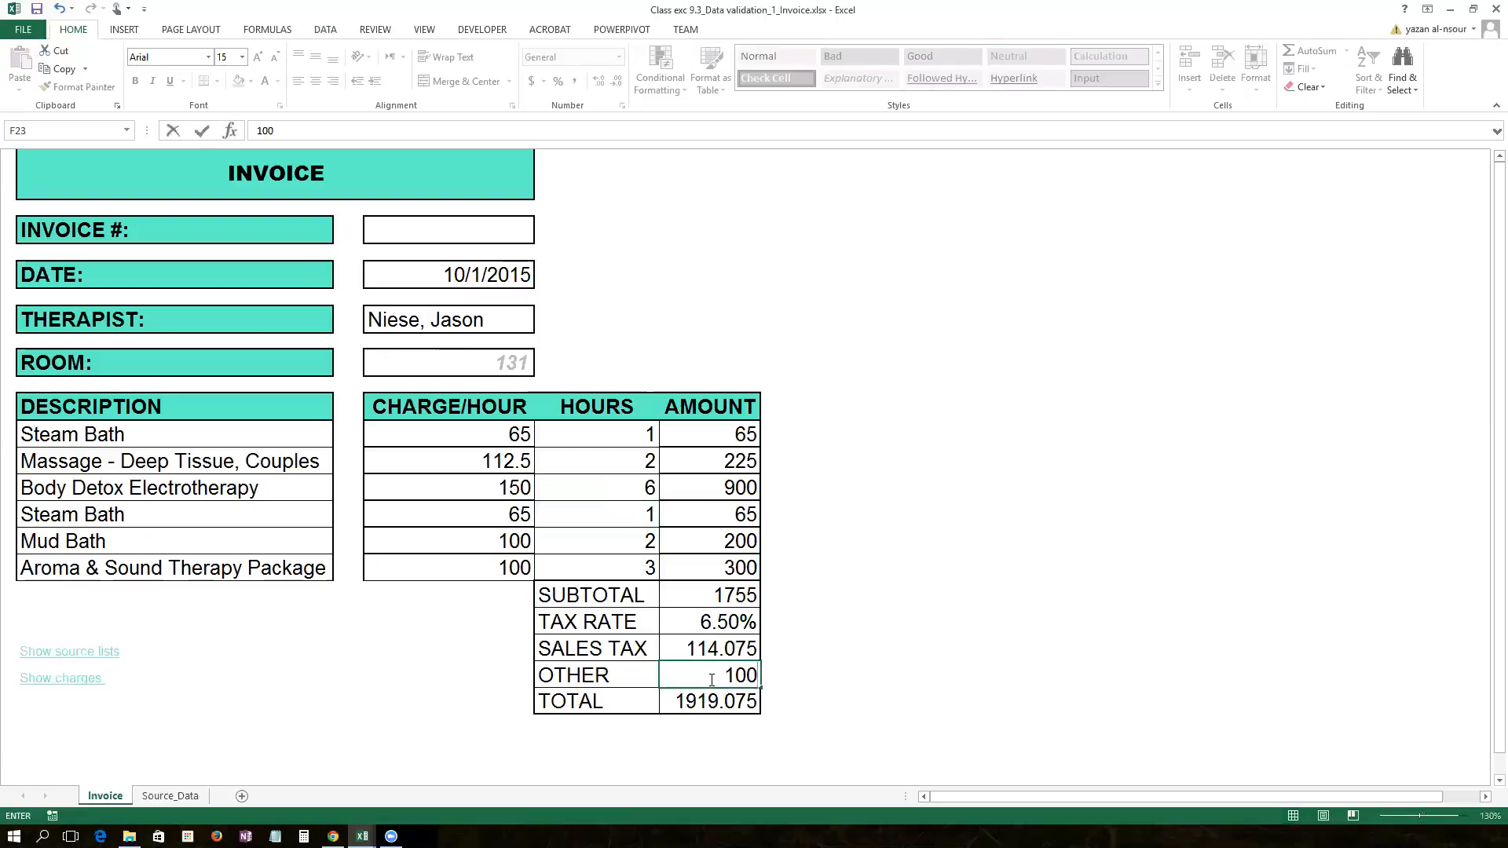
key(Return)
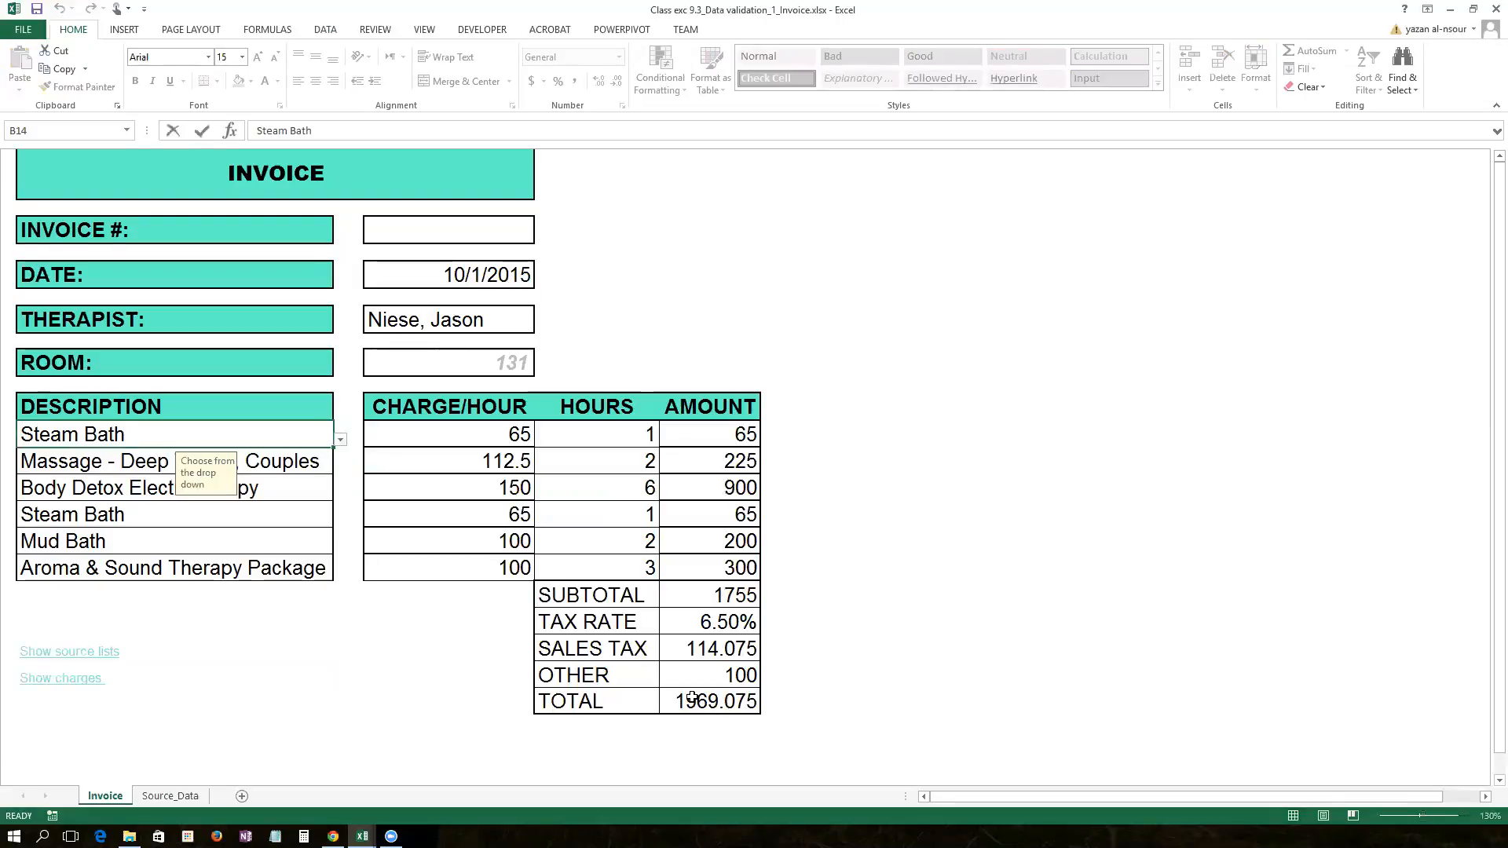
Step: Collapse the ribbon and cancel the attempted edit of the Steam Bath description
key(F2)
click(1492, 108)
key(Escape)
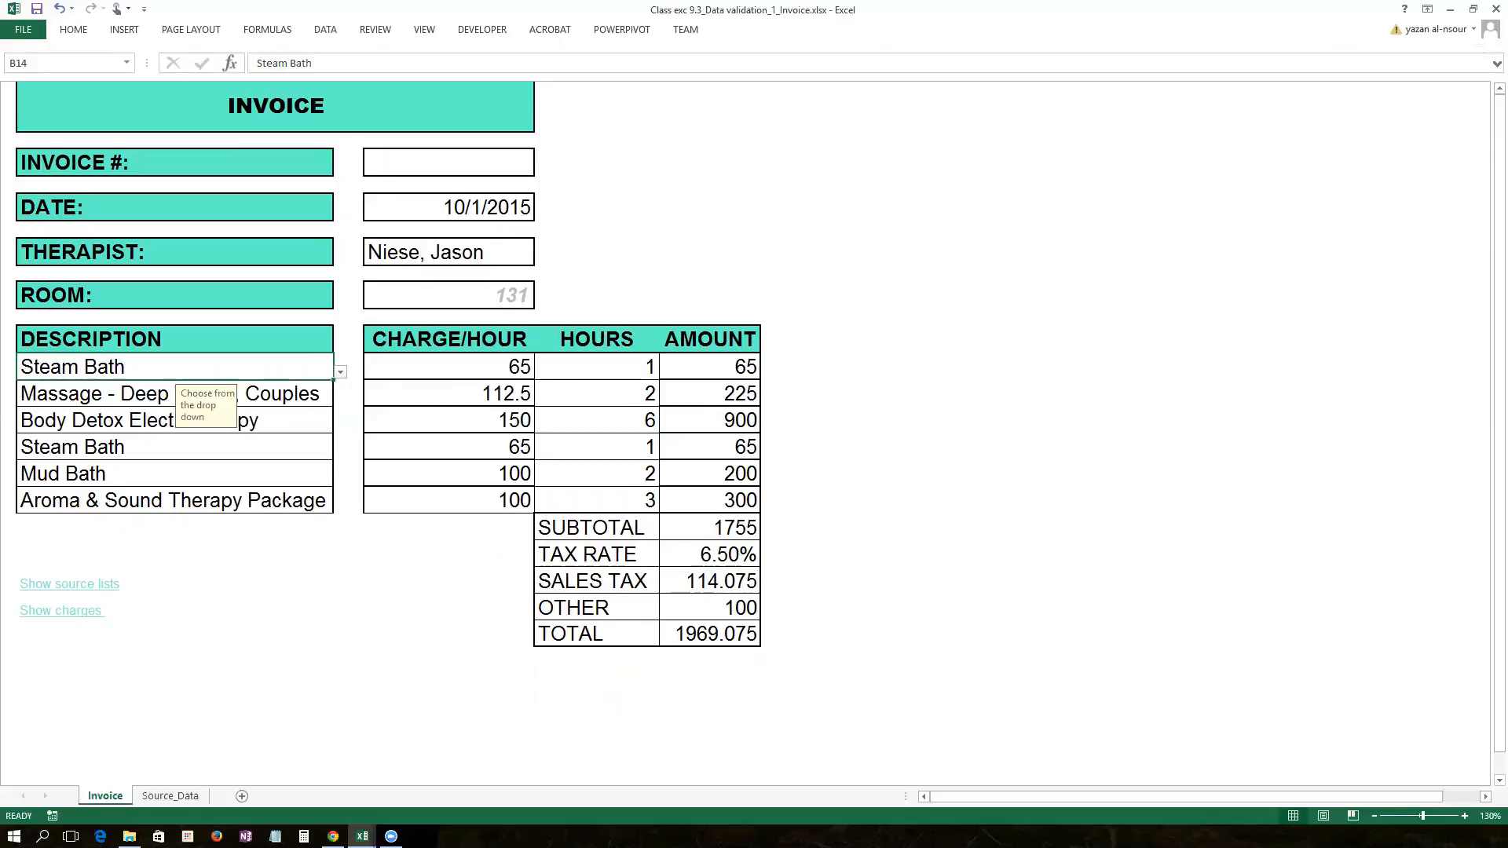
key(alt+Tab)
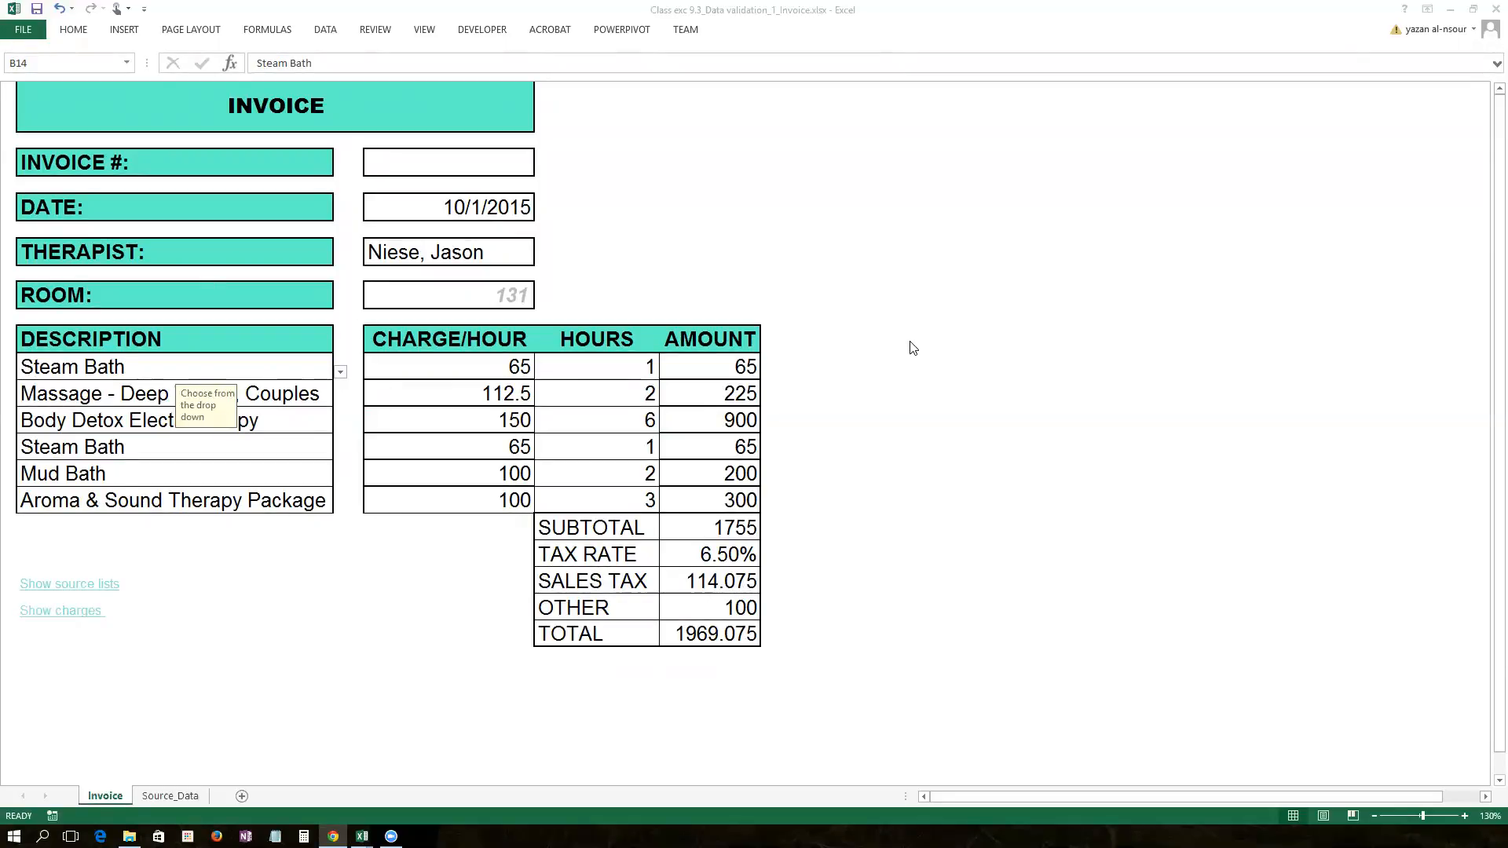
click(911, 261)
click(415, 171)
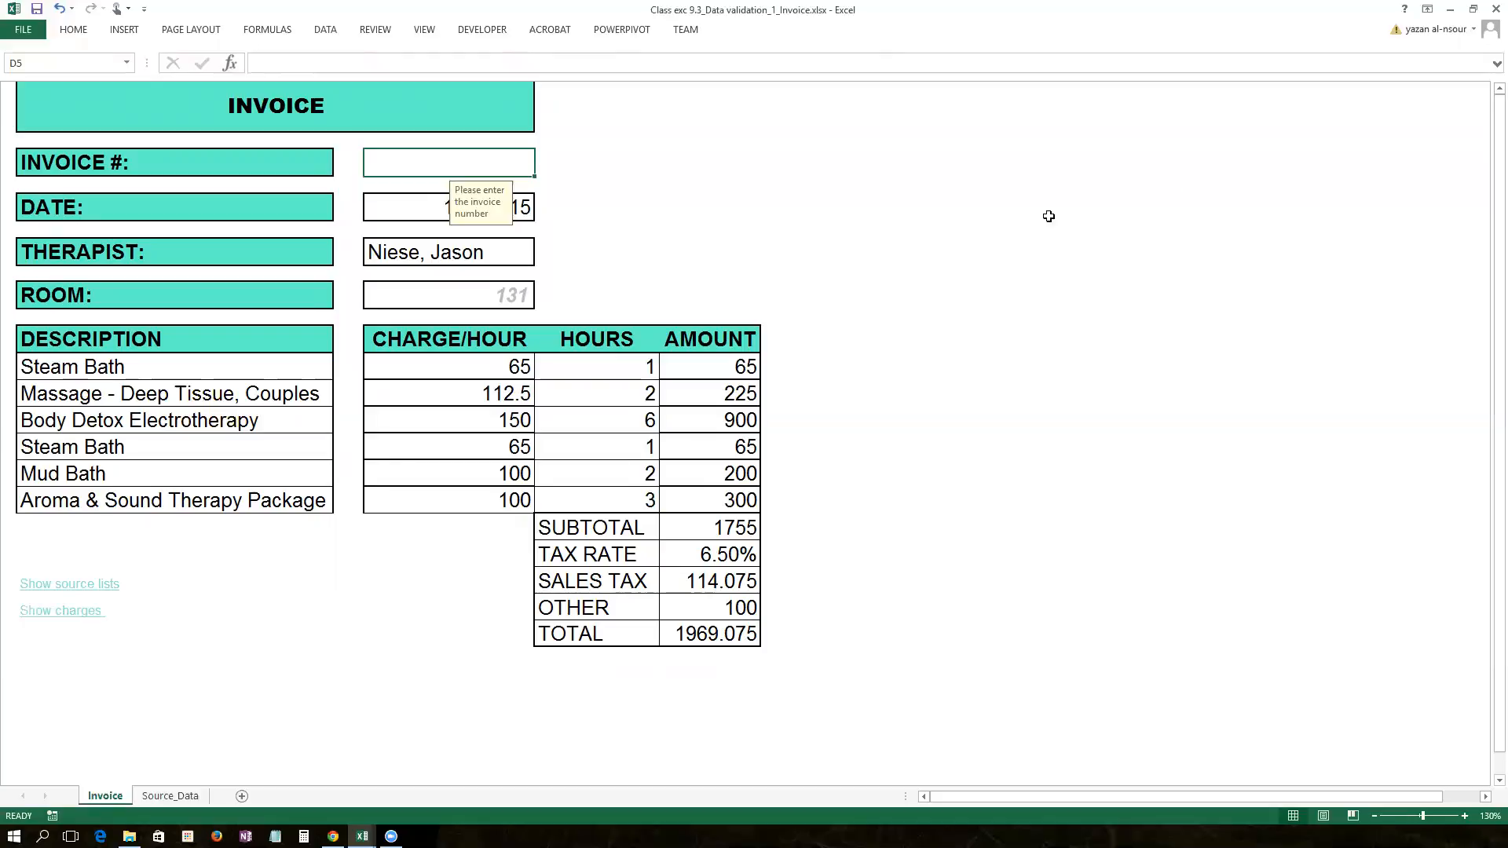
click(391, 836)
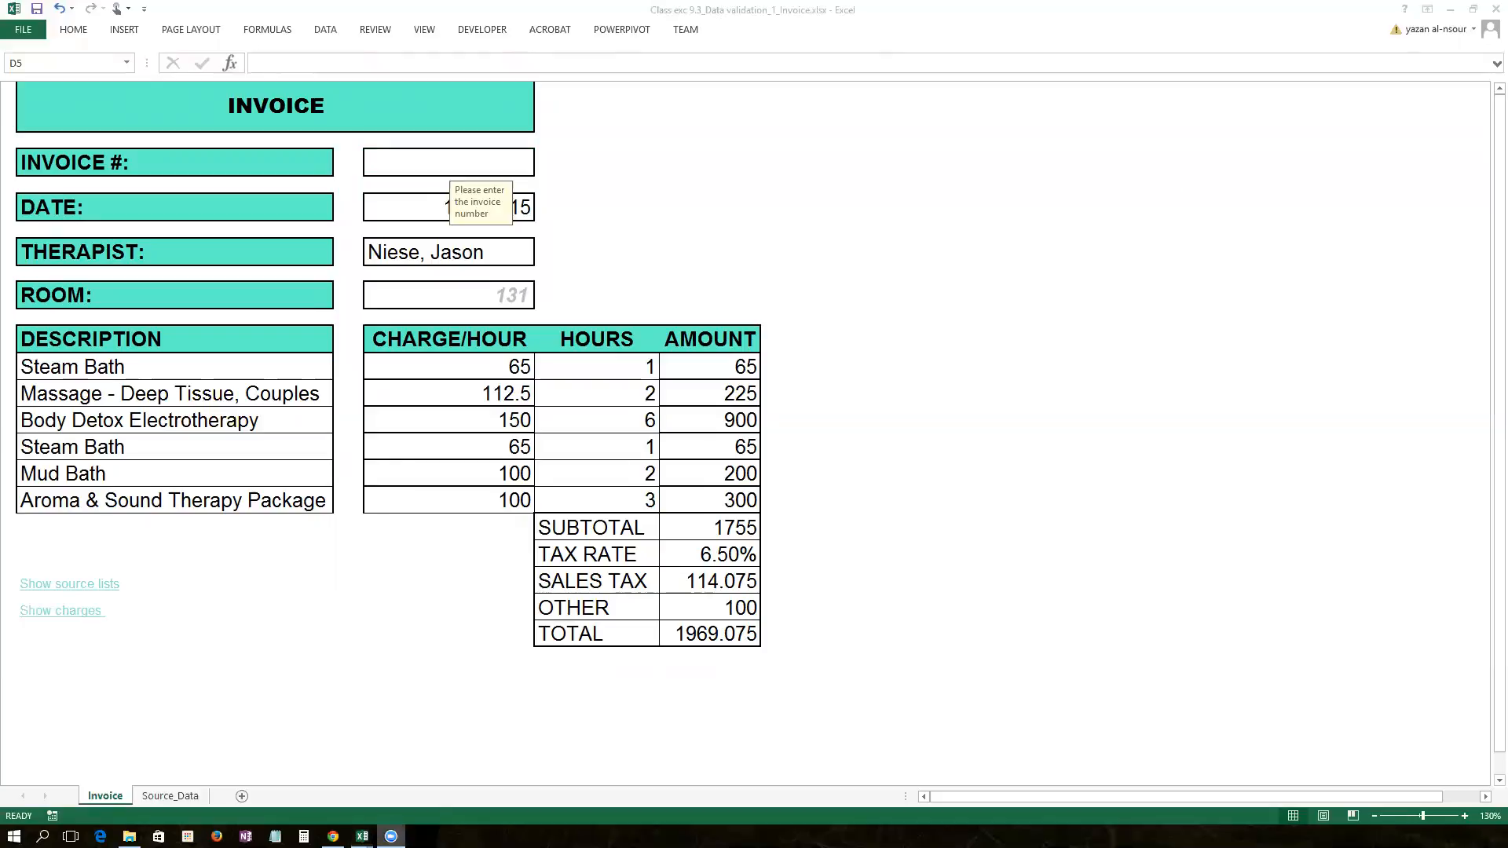